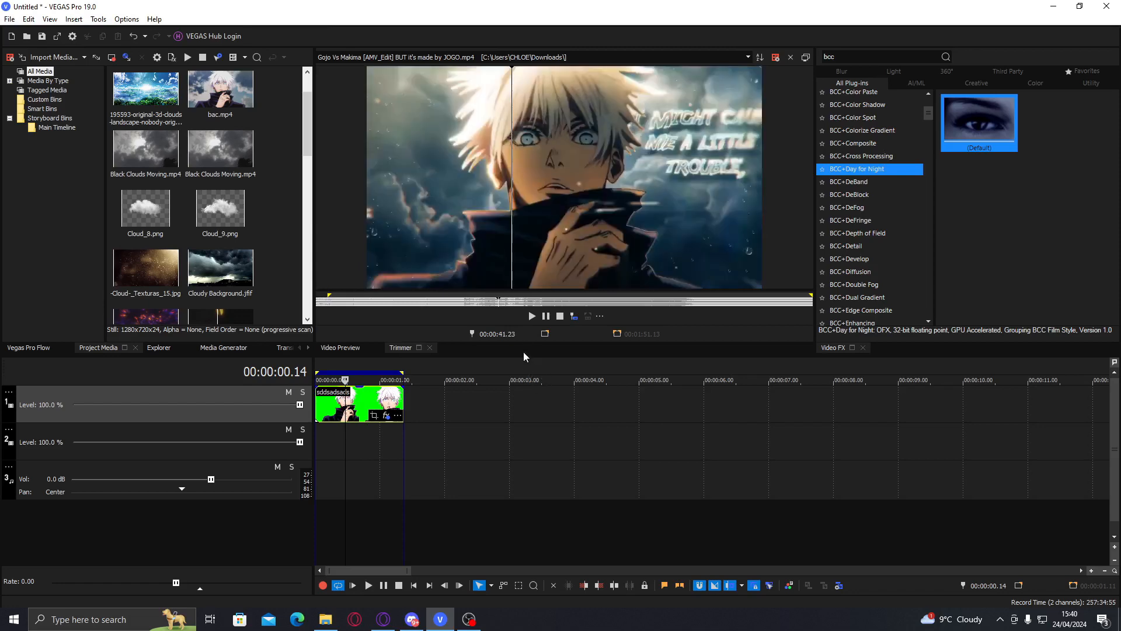
Examine the reference edit's close-up of the white-haired character frame by frame in the Trimmer
key("Right")
key("Right")
key("Right")
key("Right")
key("Right")
key("Right")
key("Right")
key("Right")
key("Right")
key("Right")
key("Left")
key("Left")
key("Left")
key("Left")
key("Left")
key("Left")
key("Left")
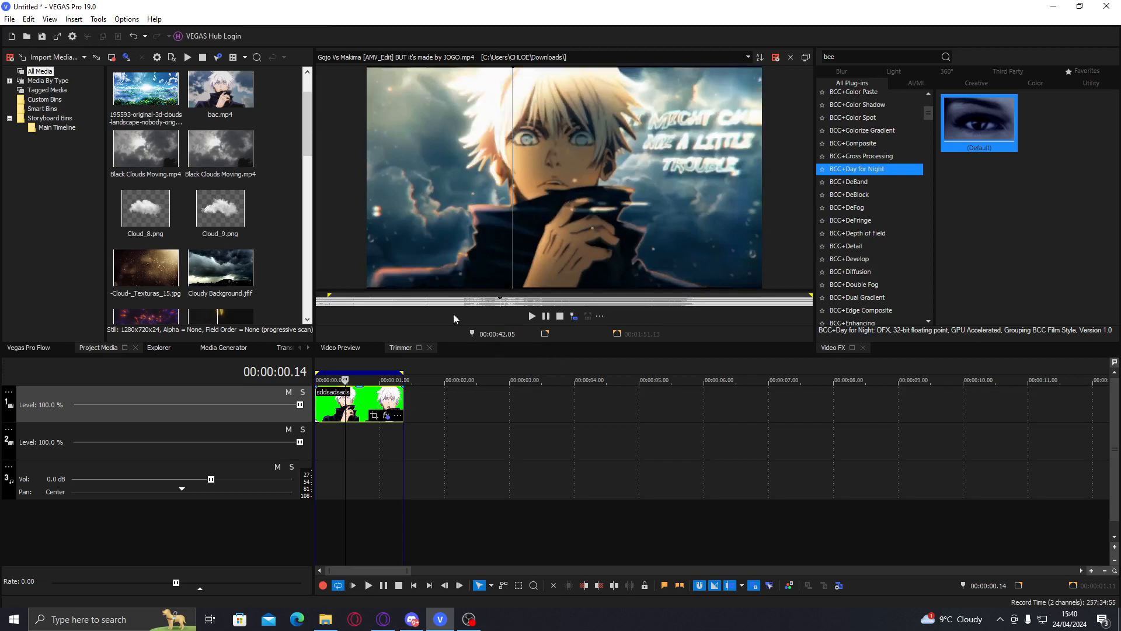
Play back the green-screen character clip in the project's video preview
left_click(329, 349)
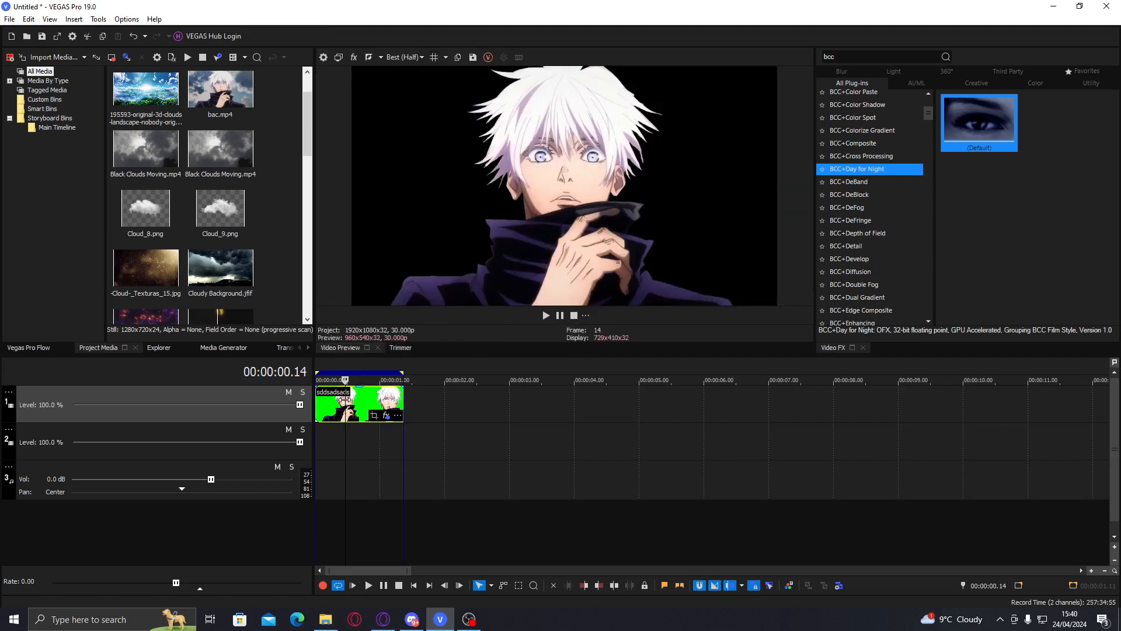
key("space")
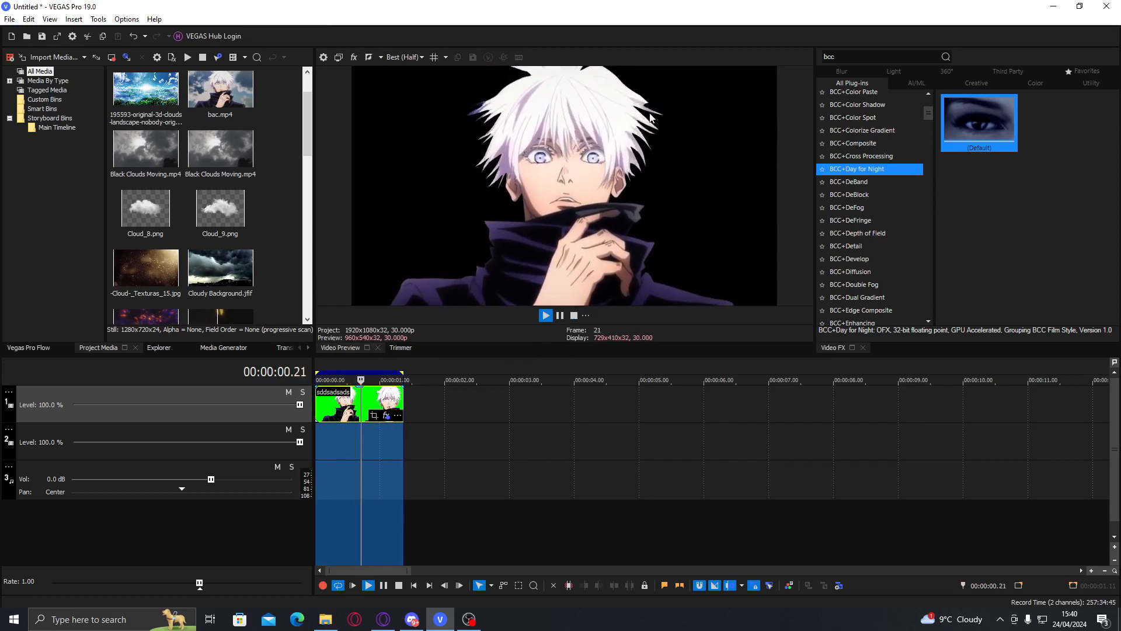
key("Return")
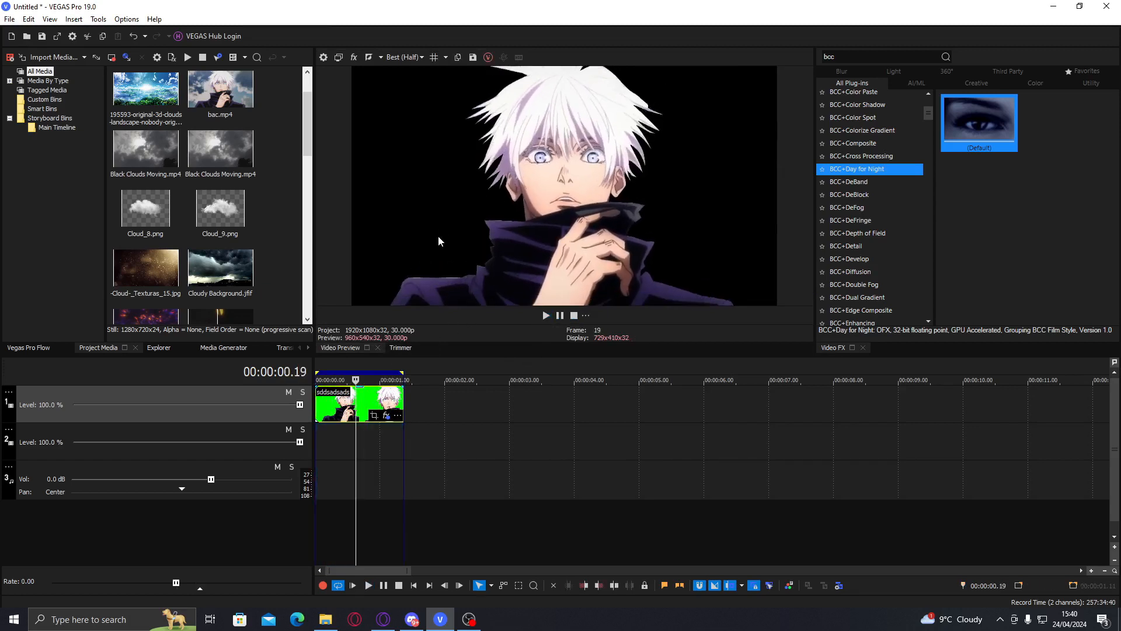
double_click(358, 419)
key("space")
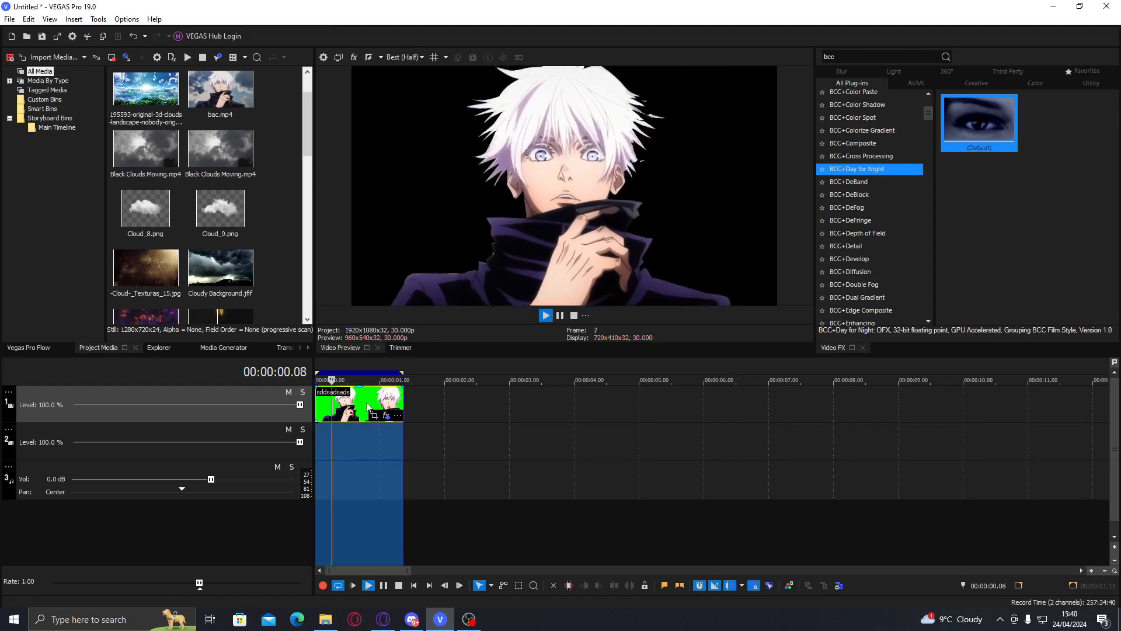
key("Return")
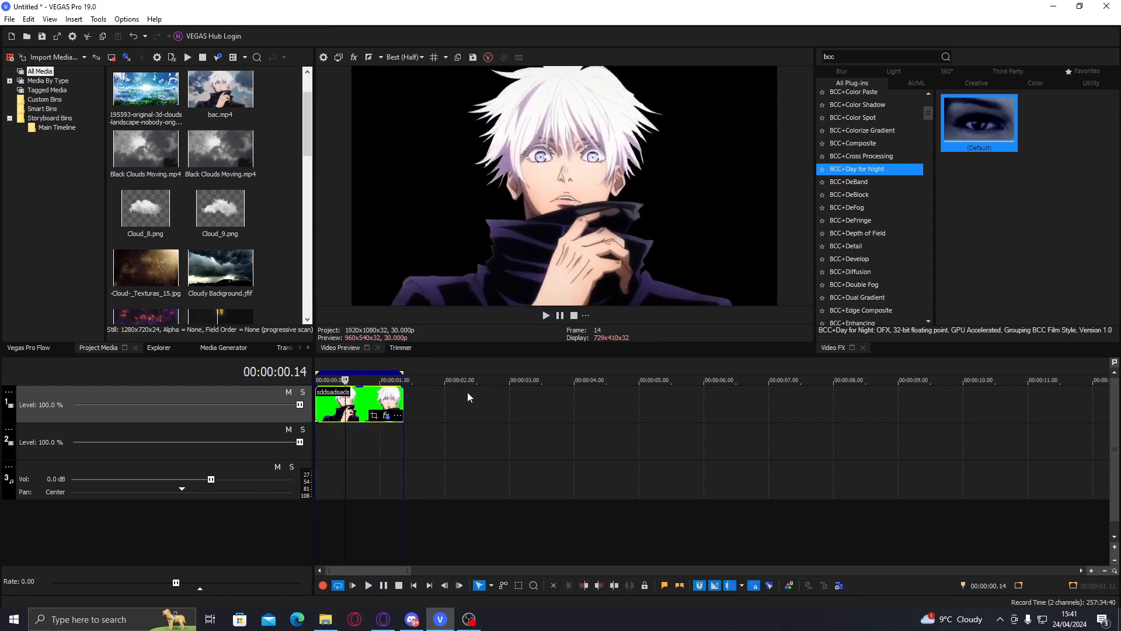
Insert two empty video tracks above the green-screen clip
key("ctrl+shift+q")
key("ctrl+shift+q")
left_click(338, 477)
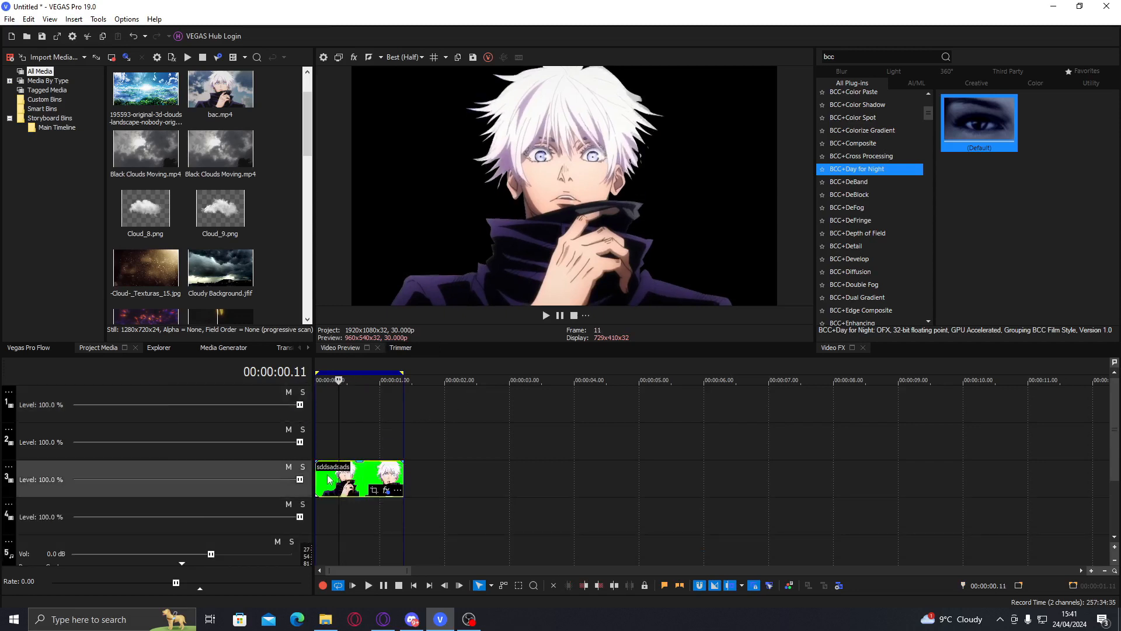
Review the green-screen clip's frames, its Chroma Keyer settings and its Pan/Crop framing
left_click(325, 475)
left_click(347, 476)
left_click(356, 476)
left_click(329, 477)
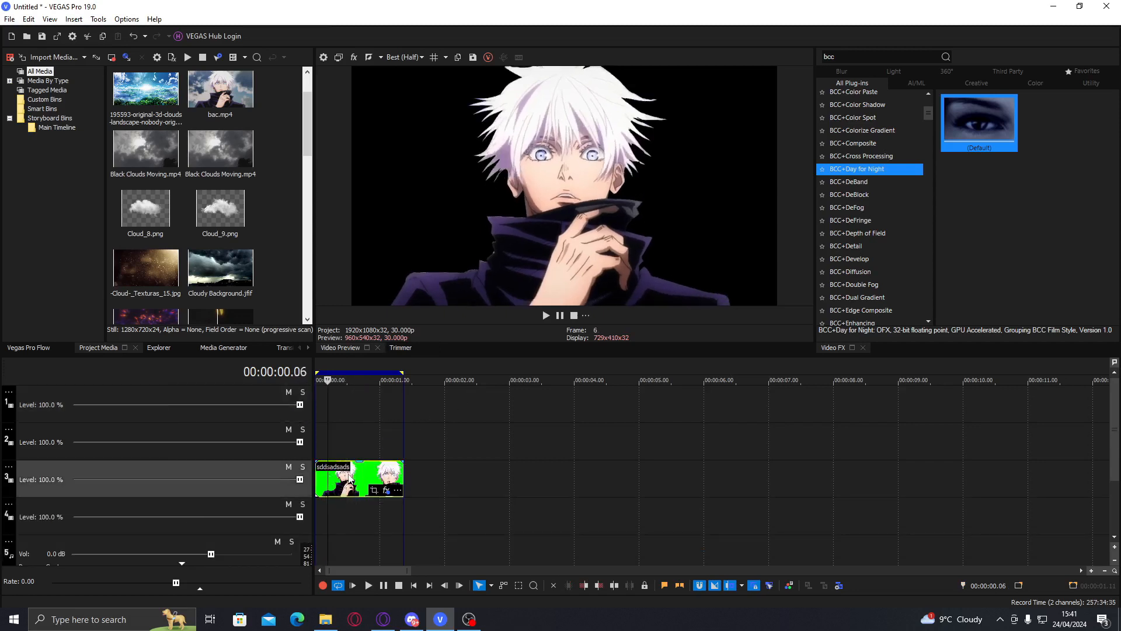
key("space")
key("space")
left_click(385, 491)
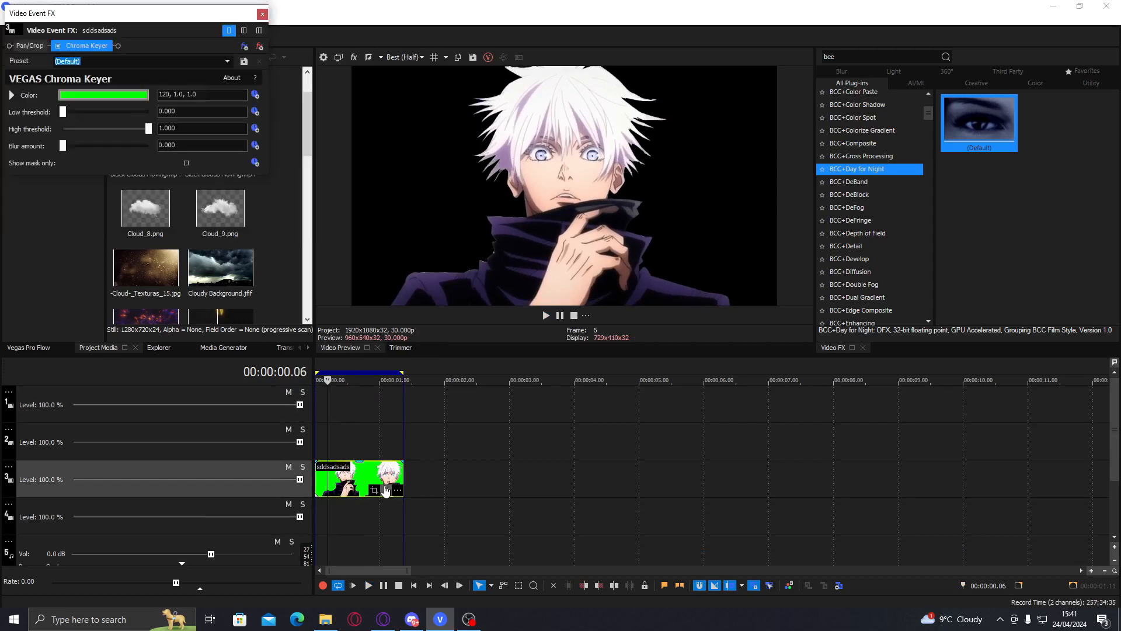
left_click(375, 490)
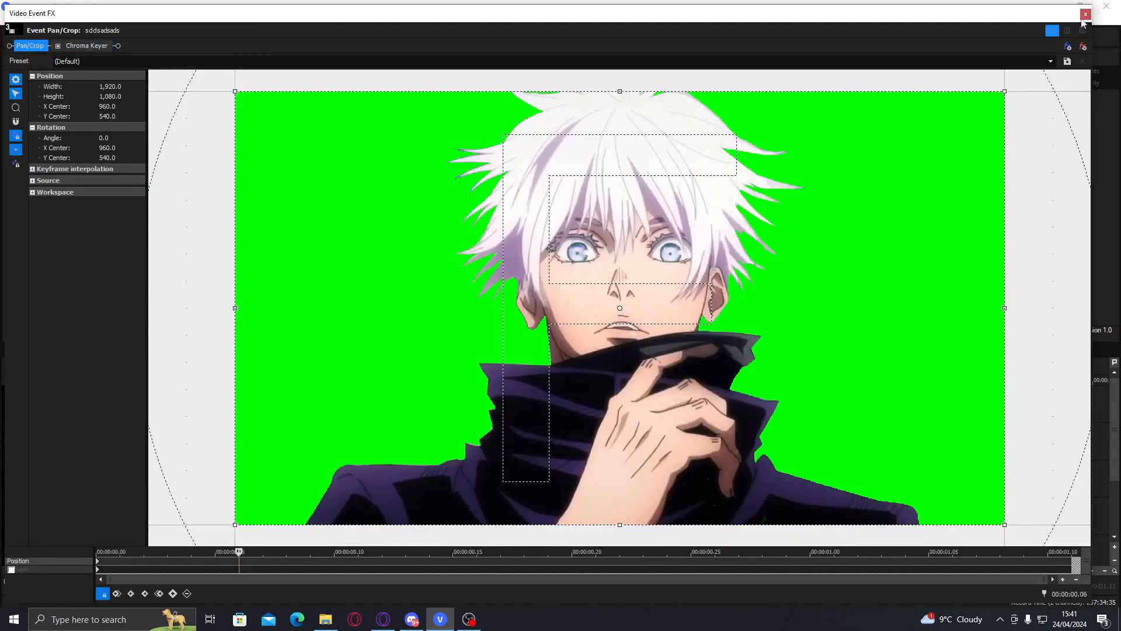
left_click(1086, 14)
double_click(338, 478)
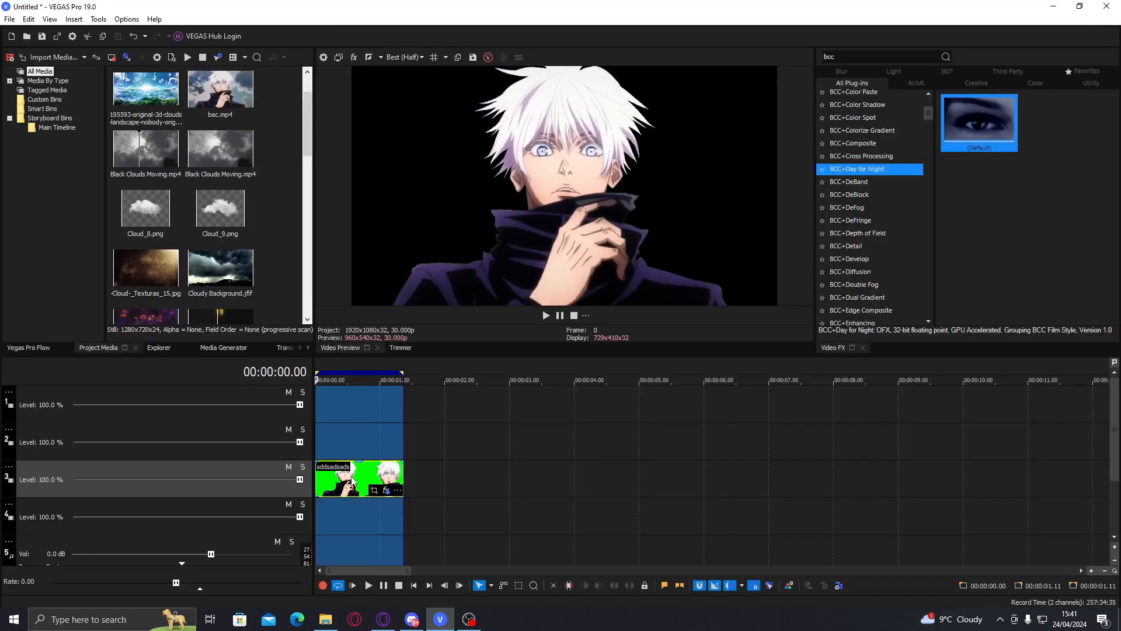
key("space")
key("space")
Move the green-screen clip up to video track 2
left_click_drag(338, 478, 338, 440)
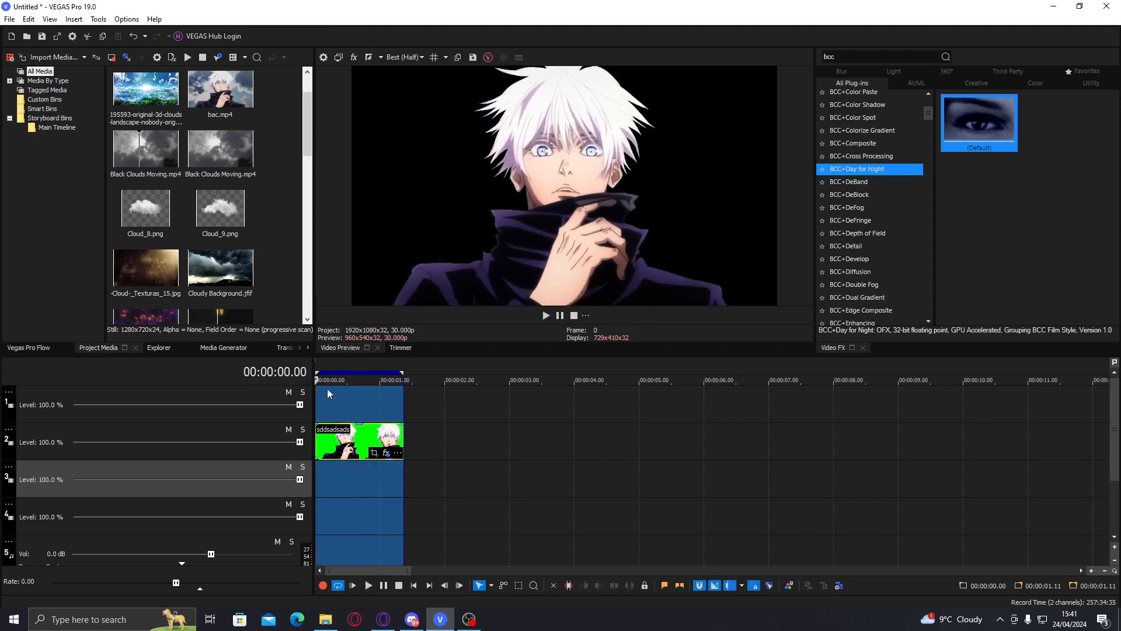
scroll(303, 146, "down", 5)
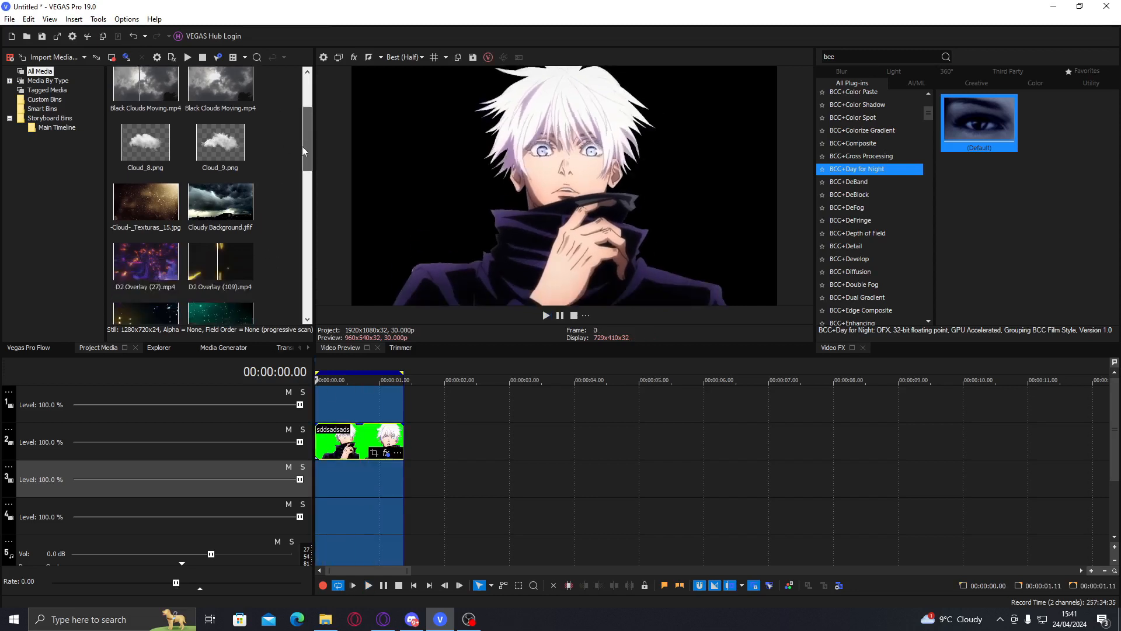
scroll(299, 167, "down", 2)
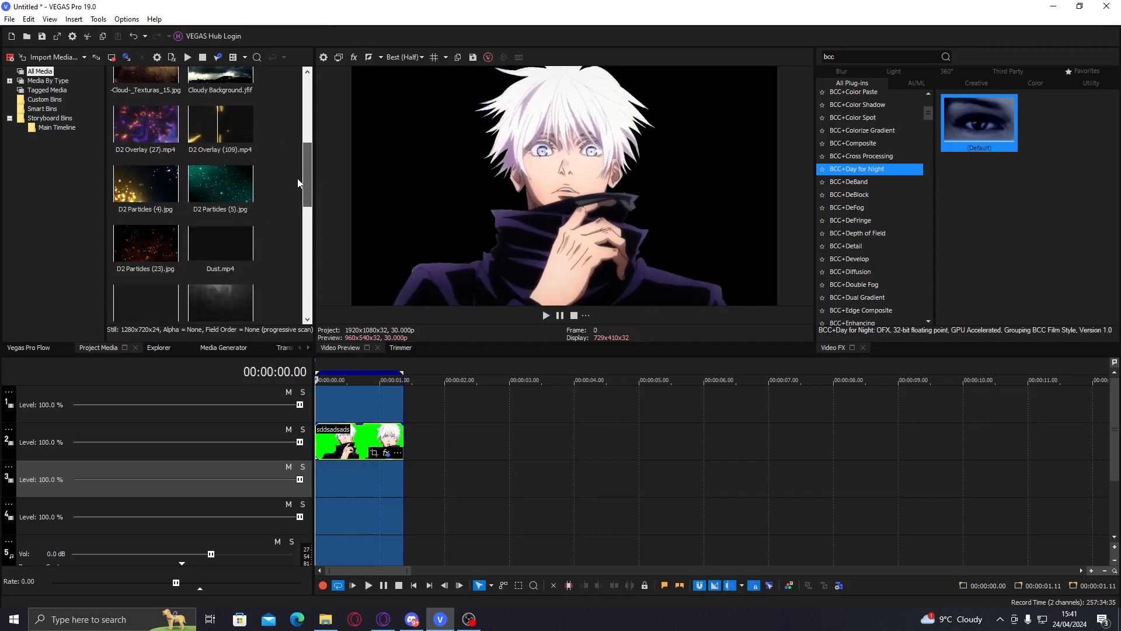
Compare the reference shot's text, clouds and character placement by stepping forward and back in the Trimmer
left_click(401, 349)
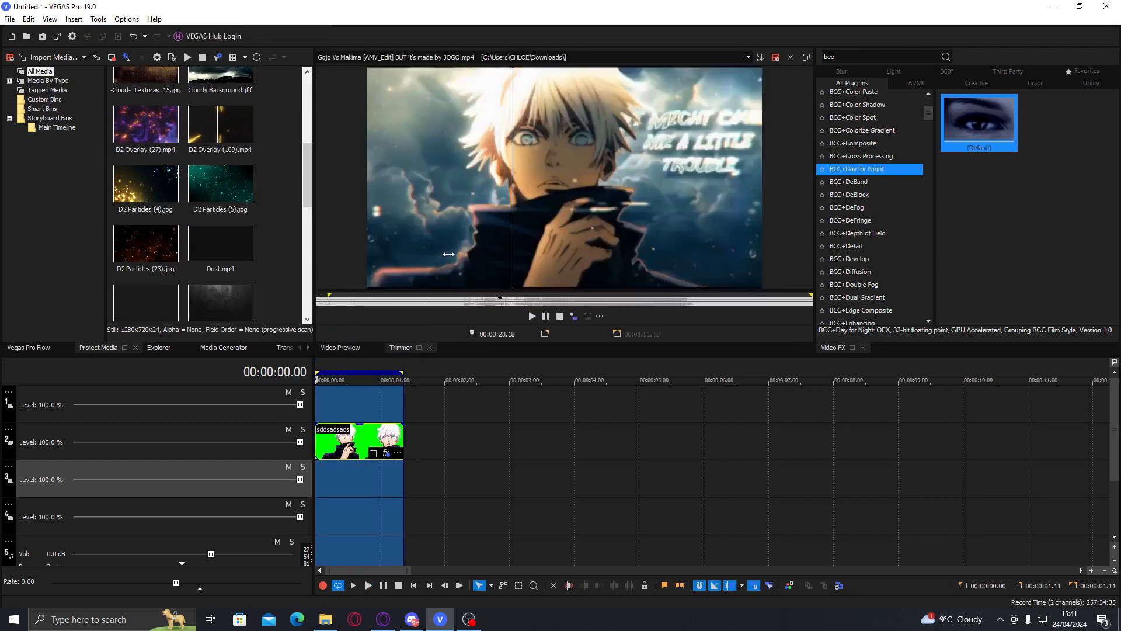
key("Right")
key("Right")
key("Right")
key("Right")
key("Right")
key("Right")
key("Right")
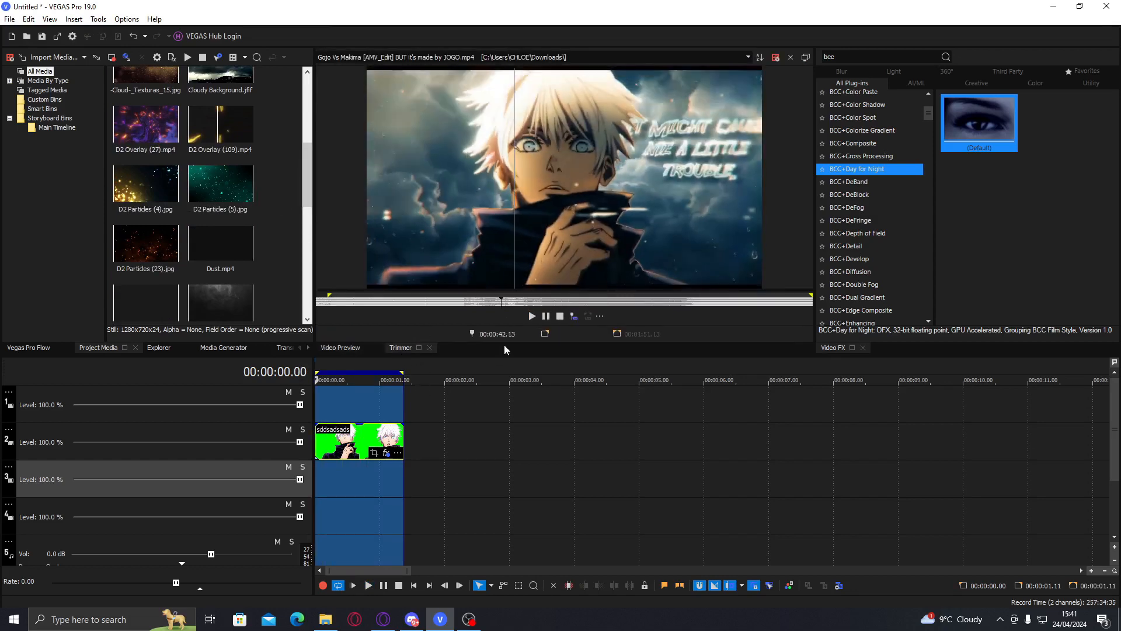
key("Left")
key("Left")
key("Left")
key("Left")
key("Left")
key("Left")
key("Left")
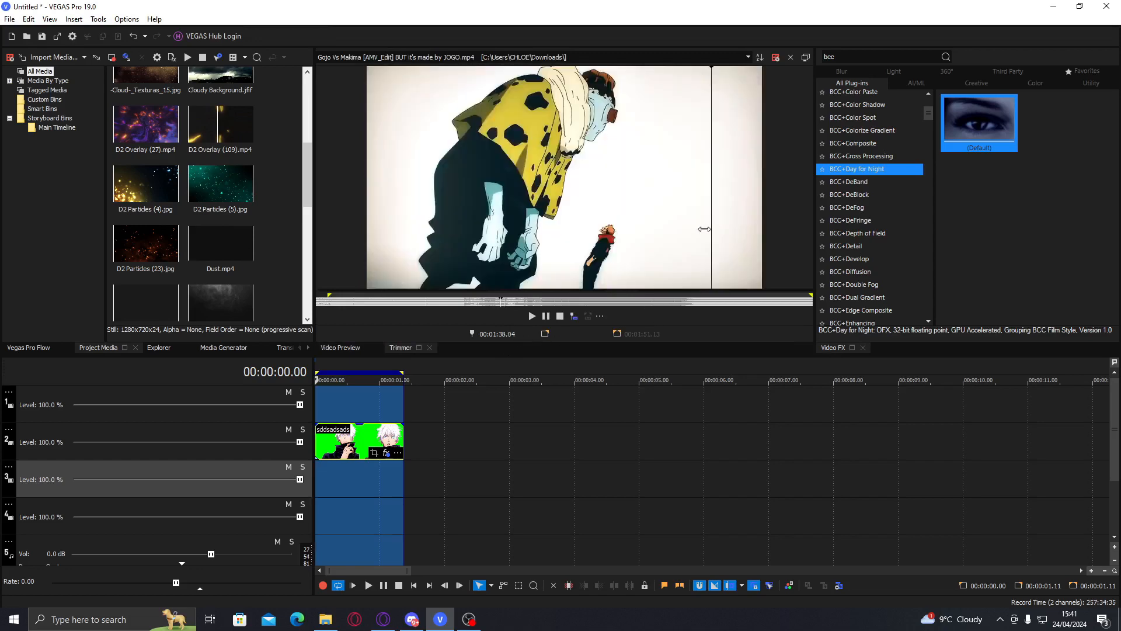
Step back to the start of the reference close-up and play the shot in the Trimmer
key("Left")
key("Left")
key("Left")
key("Left")
key("Left")
key("Left")
key("Left")
key("Left")
key("Left")
key("Left")
key("Left")
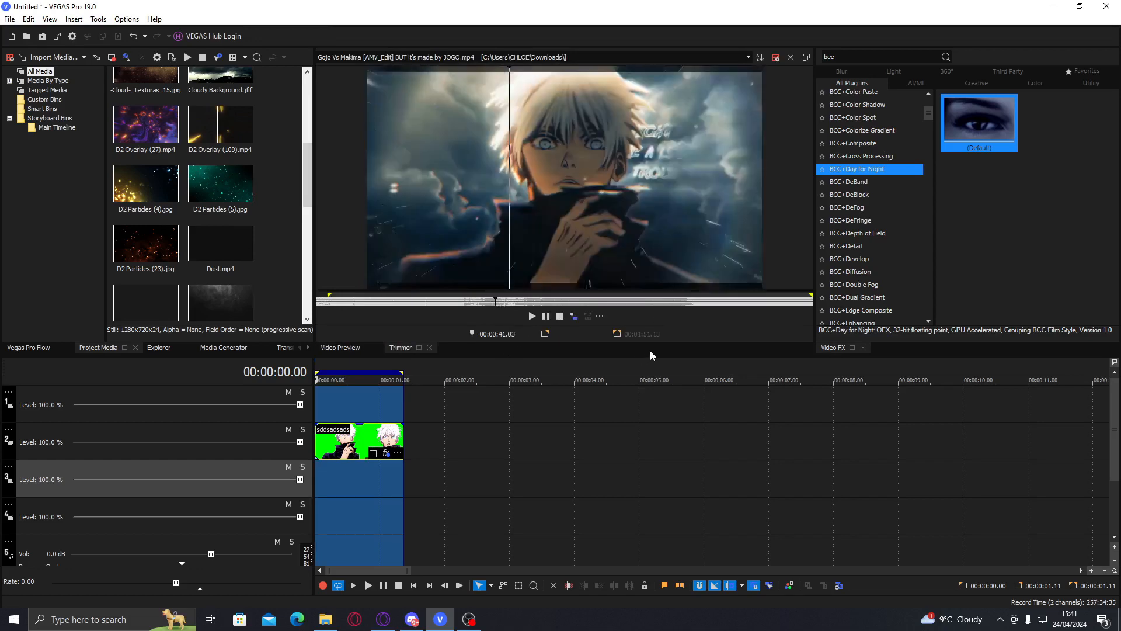
key("space")
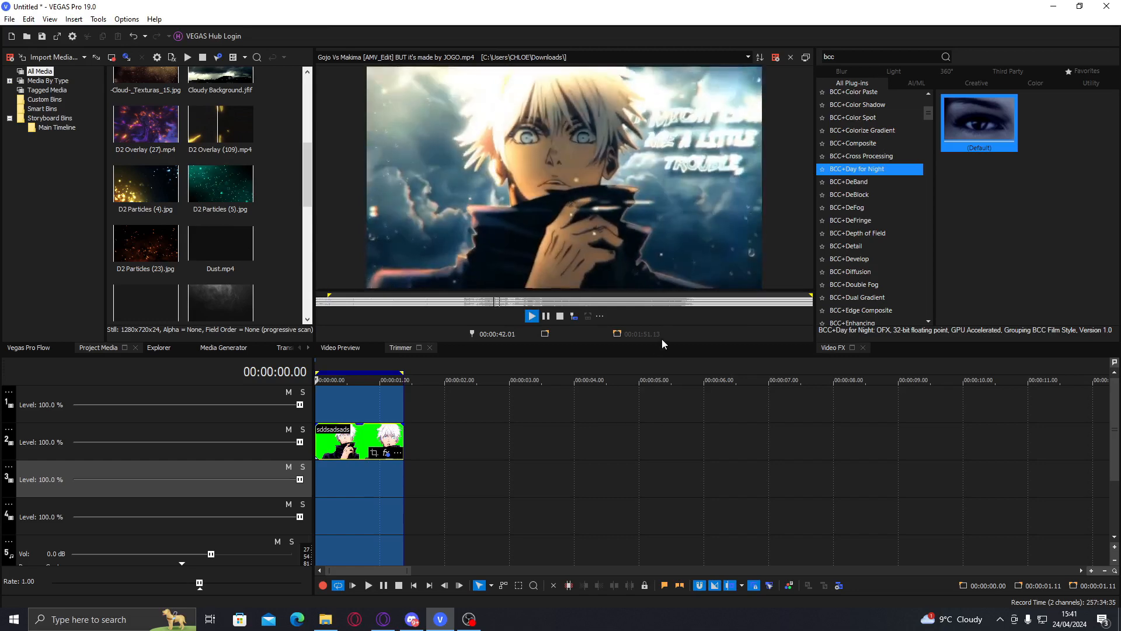
key("space")
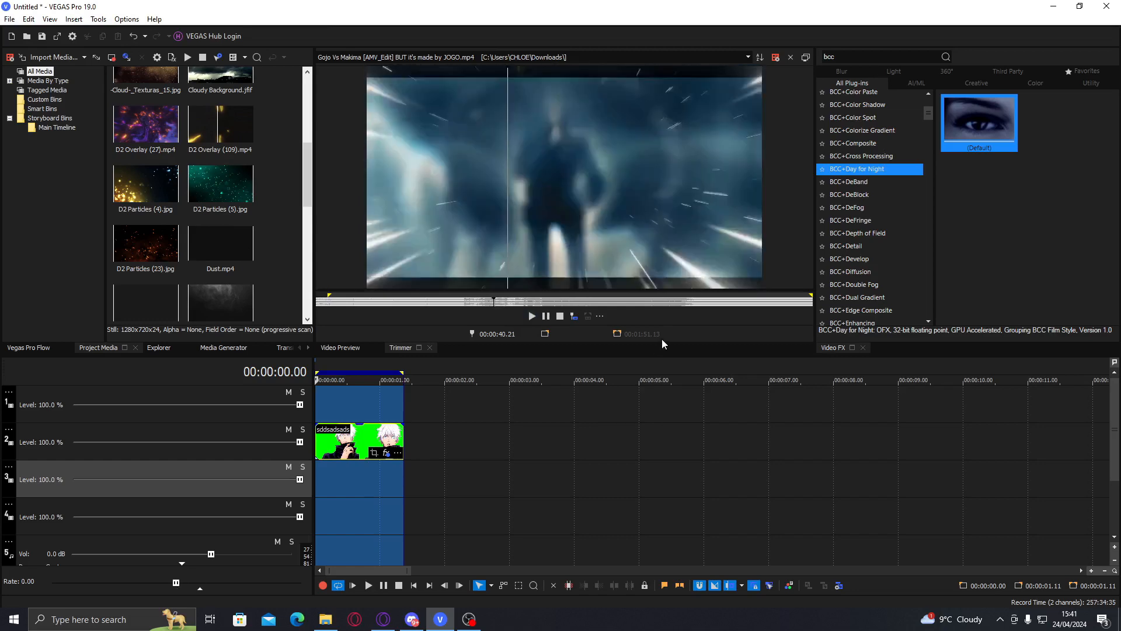
Return to the project preview and place the timeline cursor at 00:00:00.14 in the green-screen clip
left_click(371, 441)
left_click(341, 348)
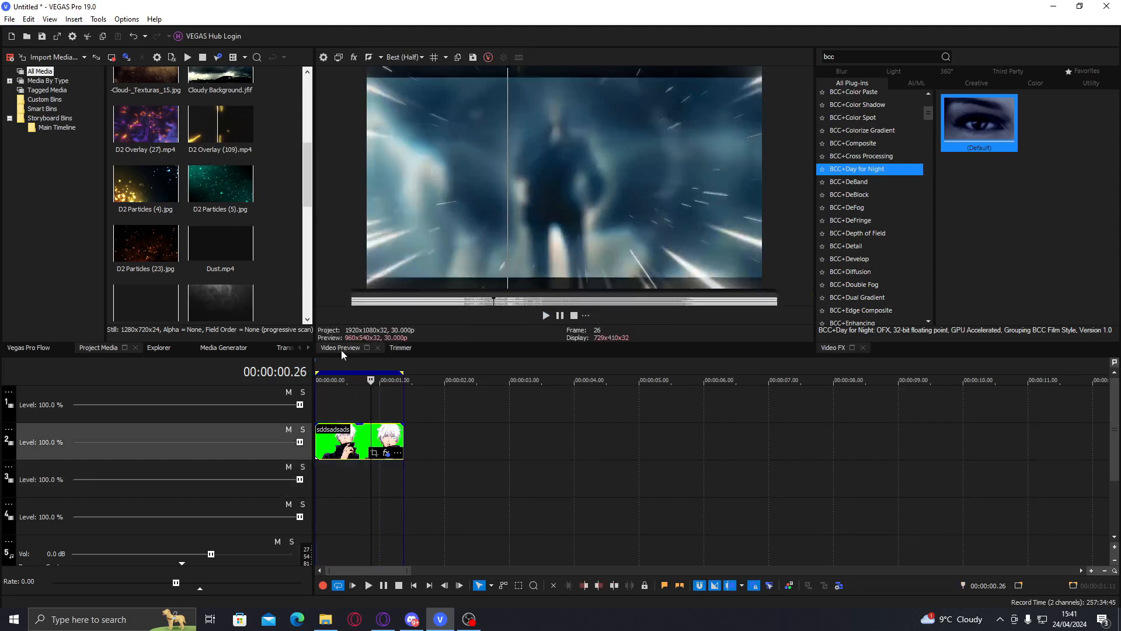
left_click(345, 431)
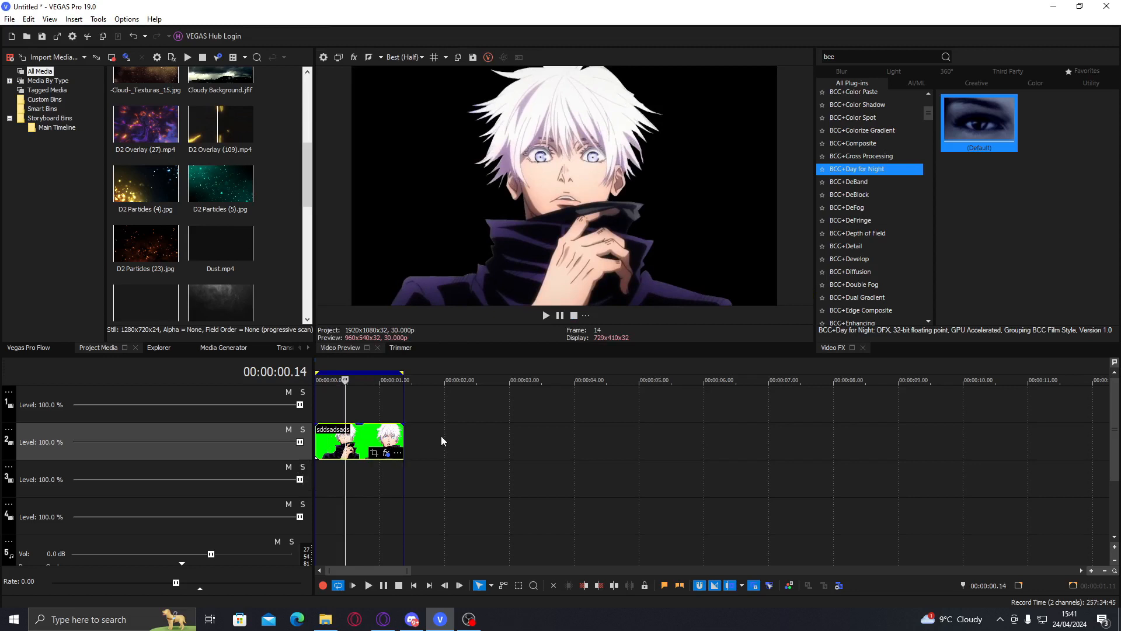
Insert another empty video track above the green-screen clip
right_click(425, 438)
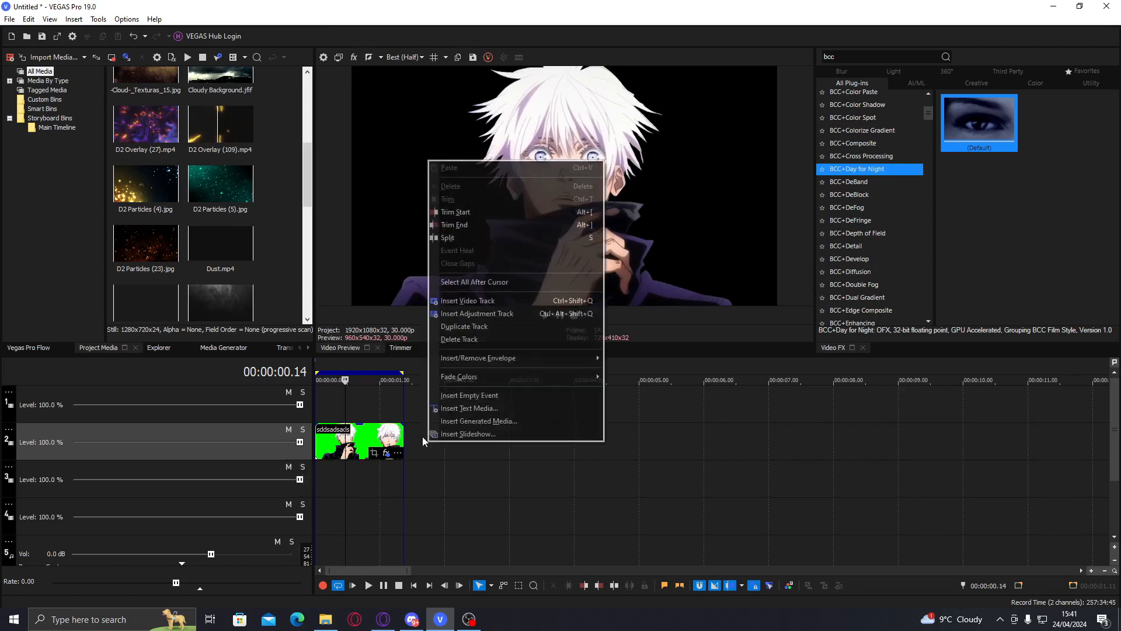
left_click(467, 300)
left_click(294, 411)
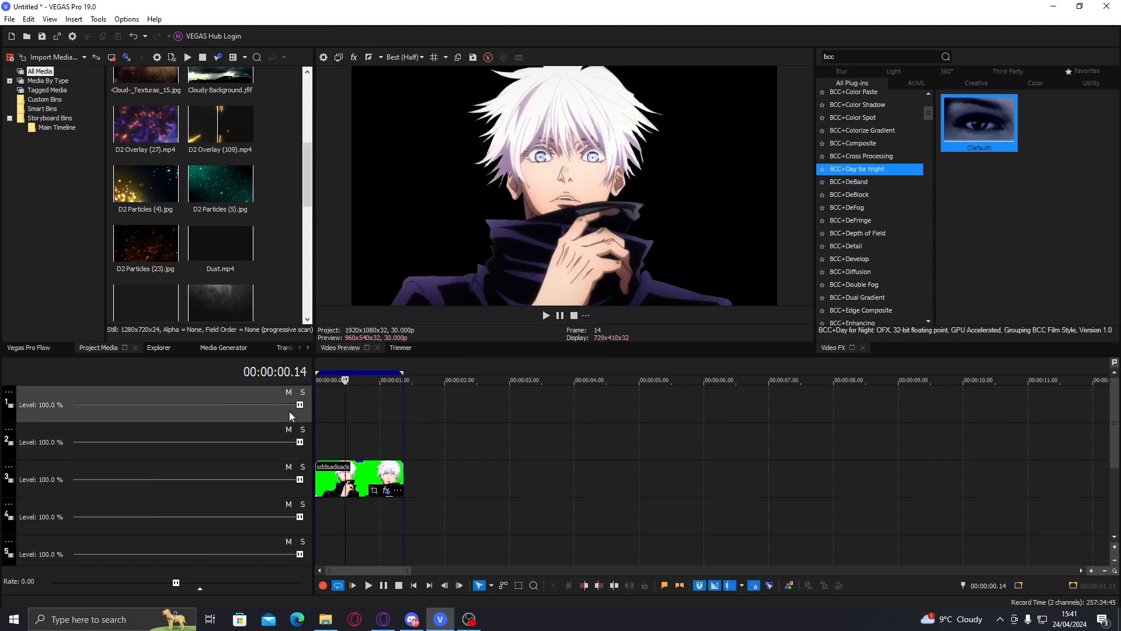
left_click(191, 434)
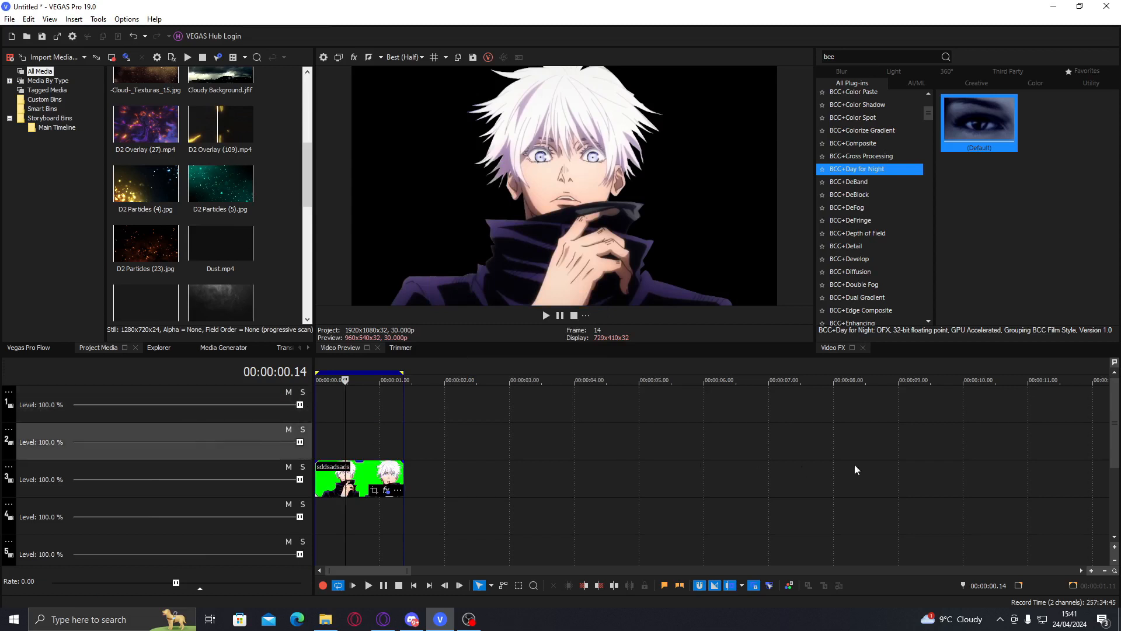
Show all available controls in the video track headers through the Edit Visible Button Set options
left_click(1115, 536)
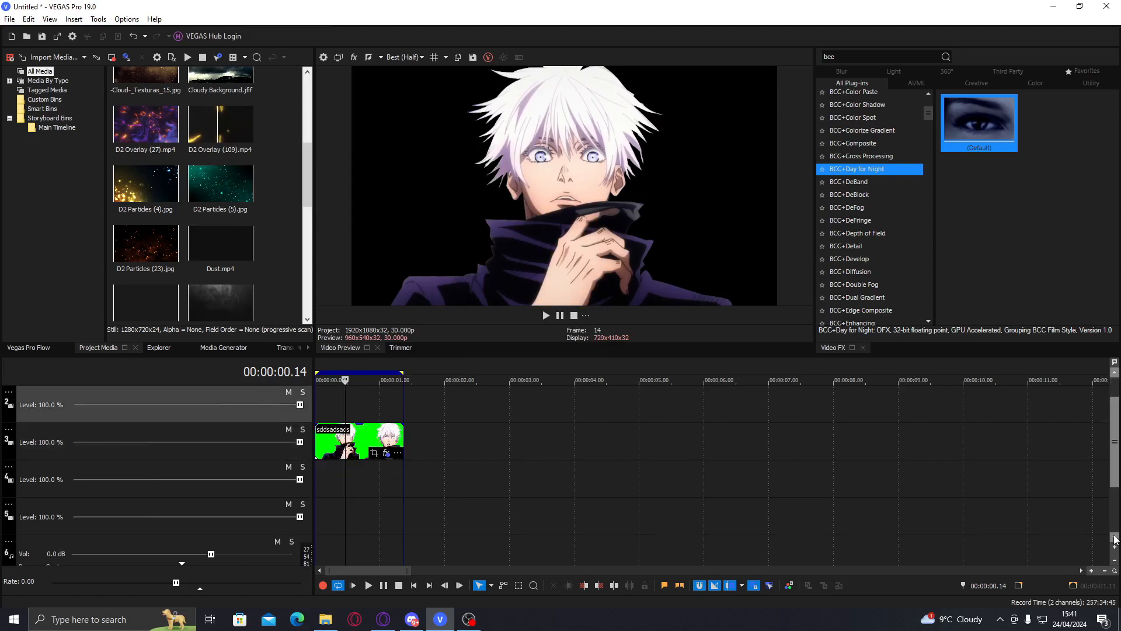
left_click(8, 392)
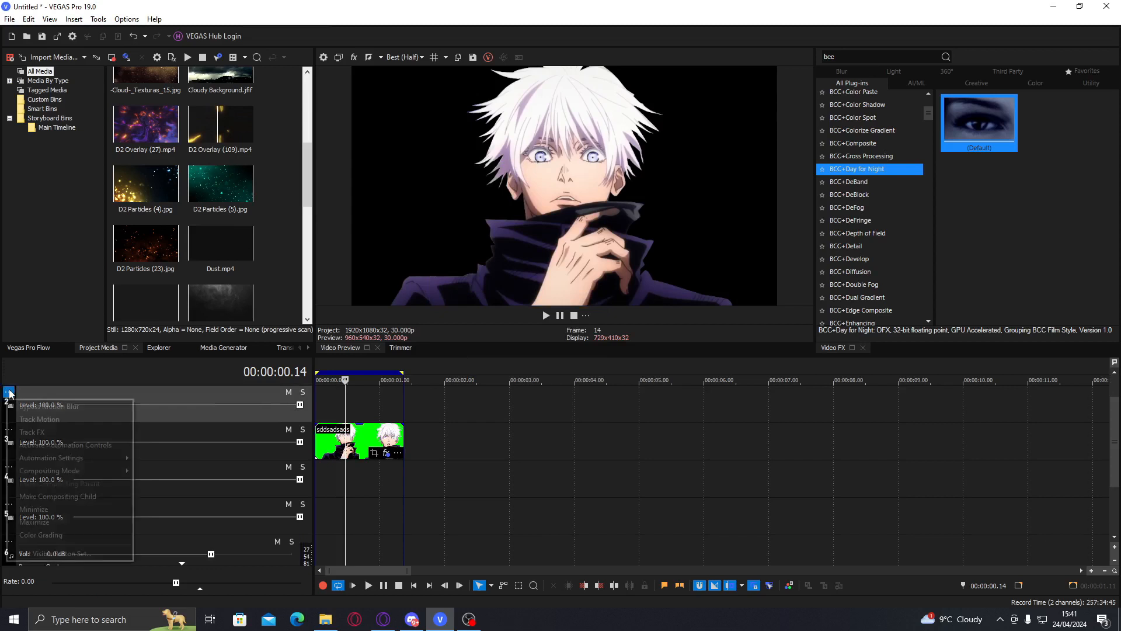
left_click(89, 552)
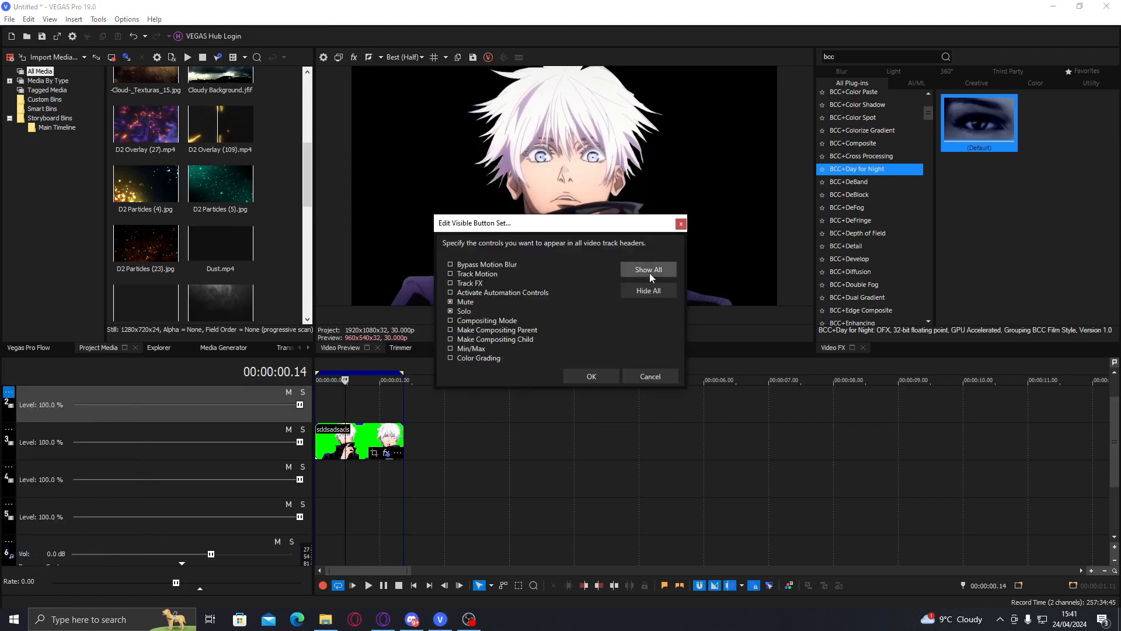
left_click(591, 373)
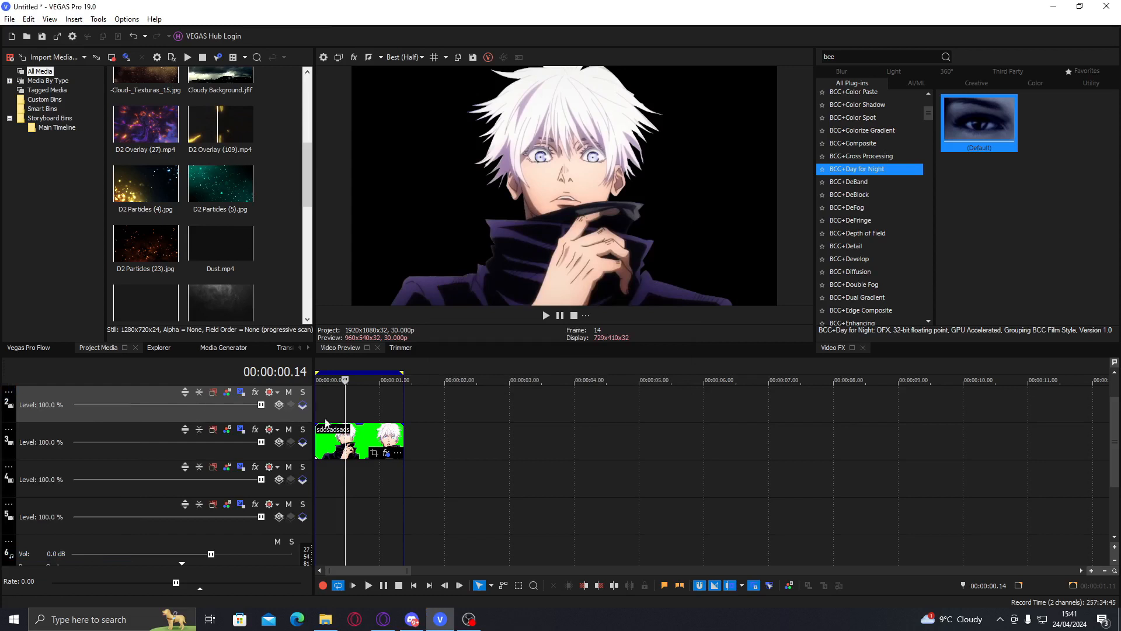
Enlarge the track headers and timeline area, and move the green-screen clip up to video track 2
left_click_drag(313, 420, 389, 429)
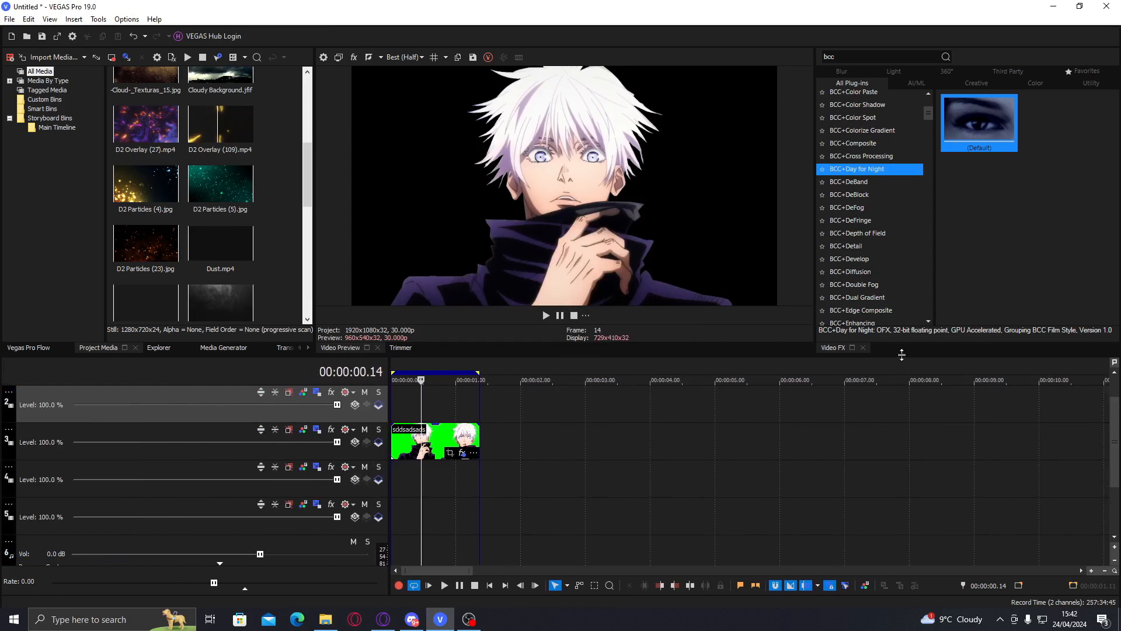
left_click_drag(903, 356, 903, 314)
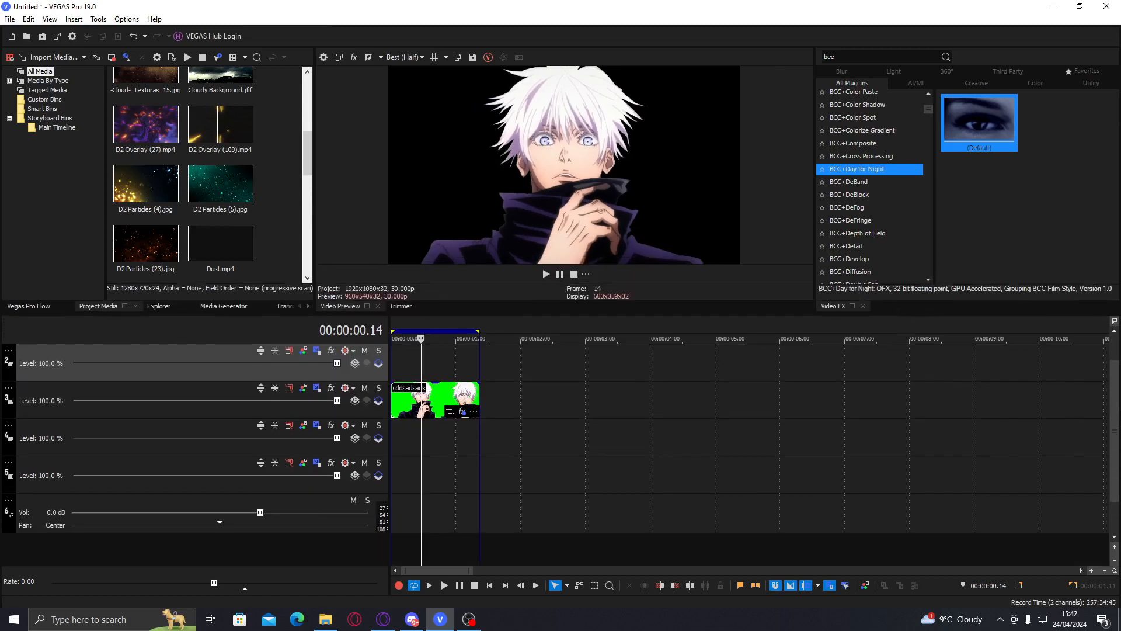
left_click_drag(445, 436, 415, 396)
Make video tracks 2 through 5 compositing children of video track 1
left_click(337, 374)
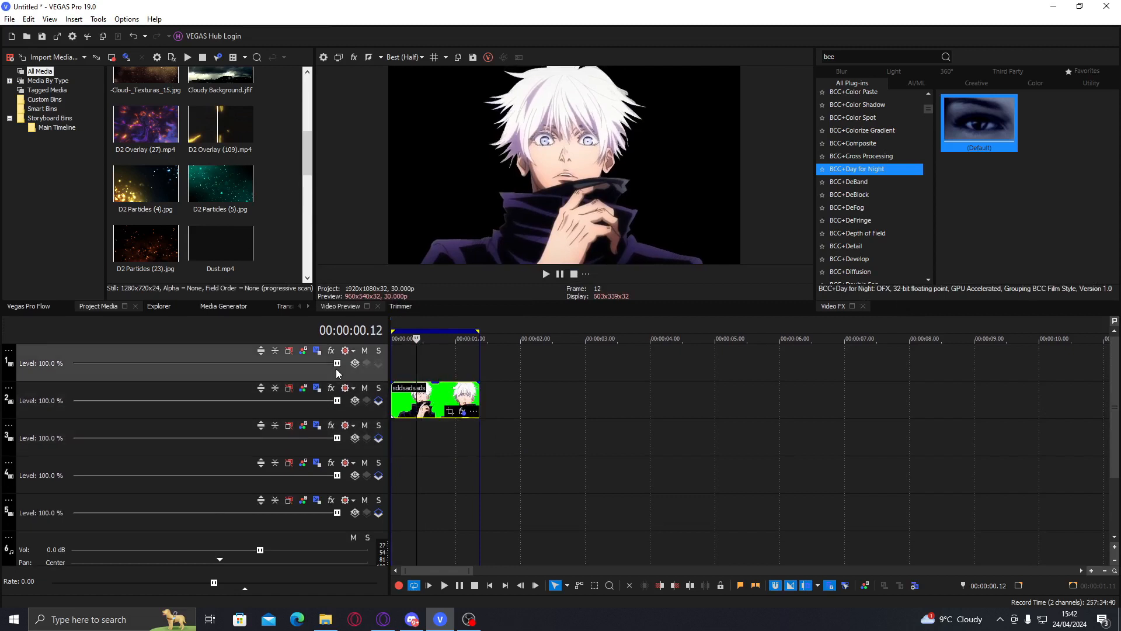
left_click(253, 404)
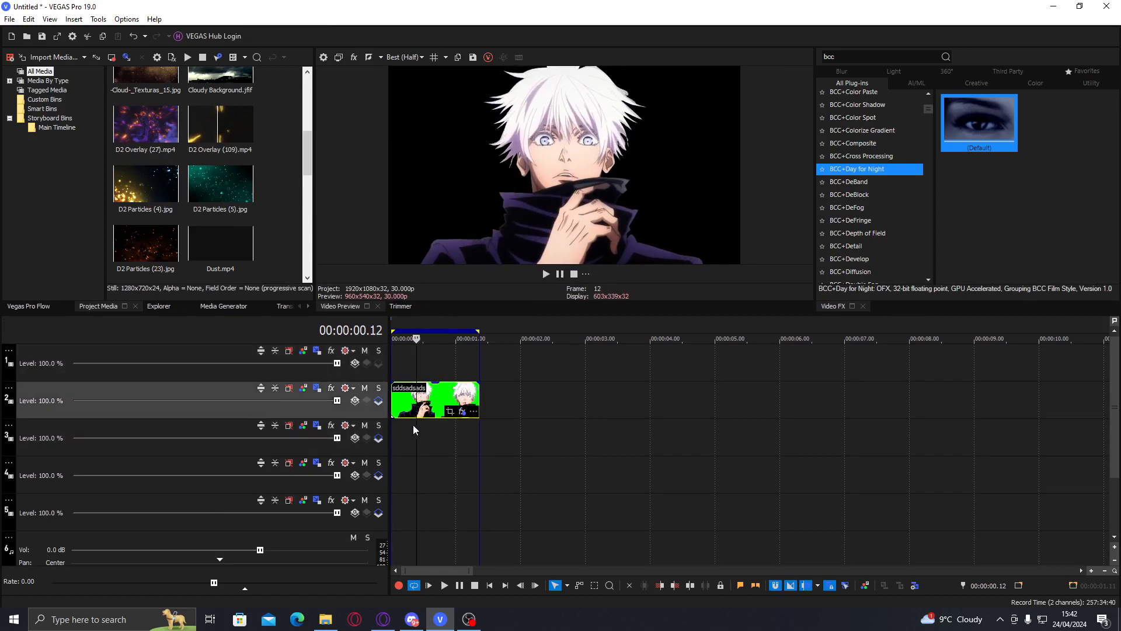
left_click(341, 525, "shift")
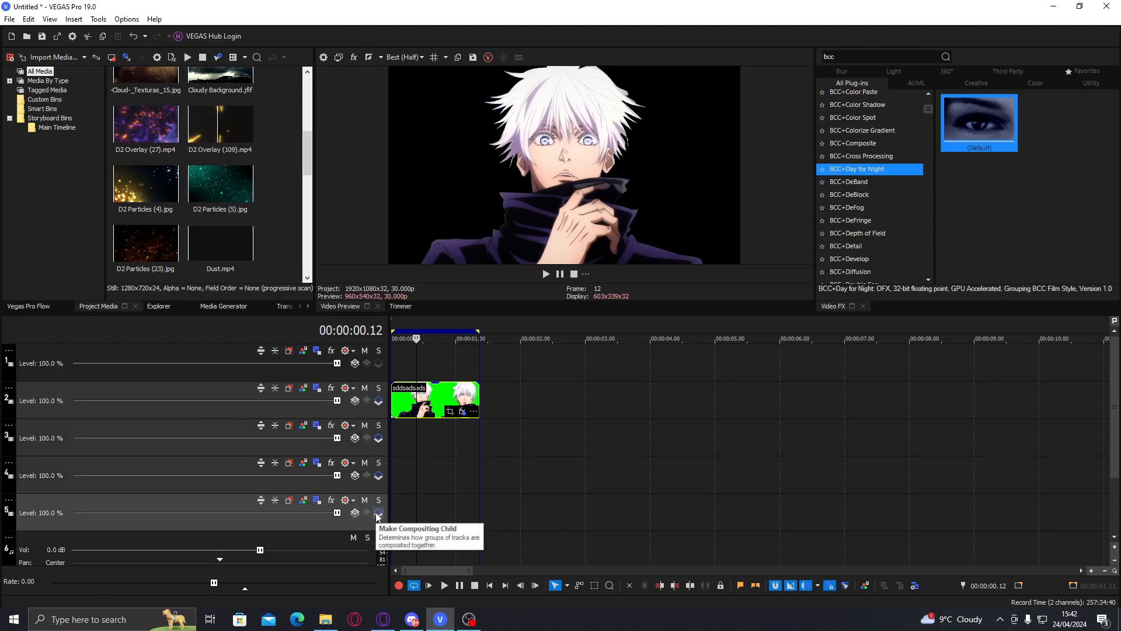
left_click(377, 514)
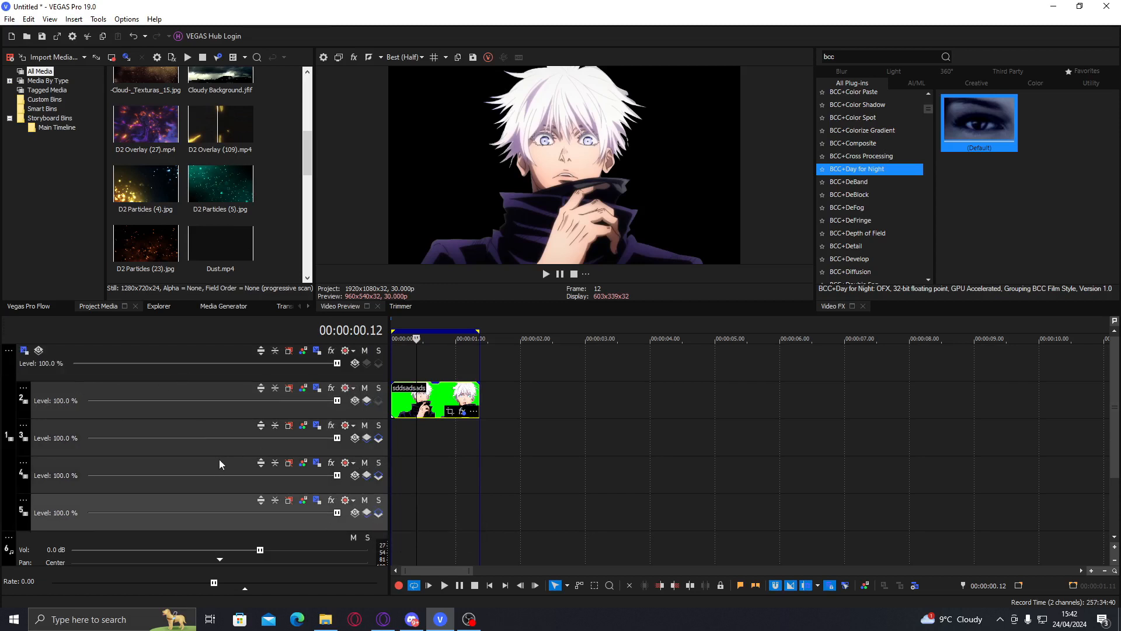
Select video tracks 1 through 5 and set their compositing mode to 3D Source Alpha
left_click(117, 348)
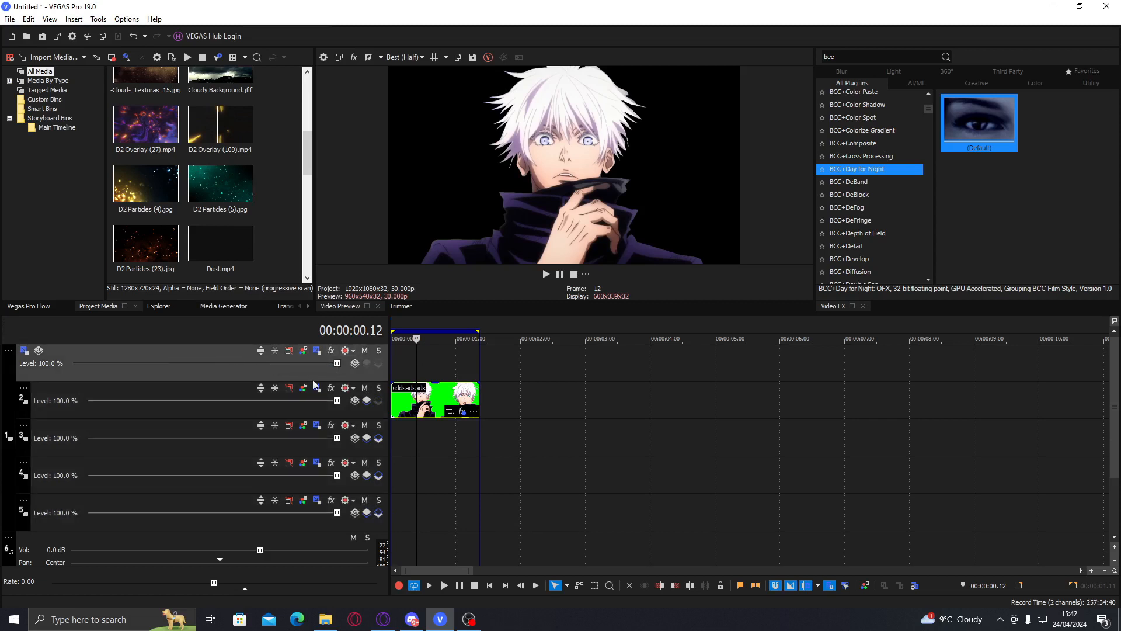
left_click(188, 499)
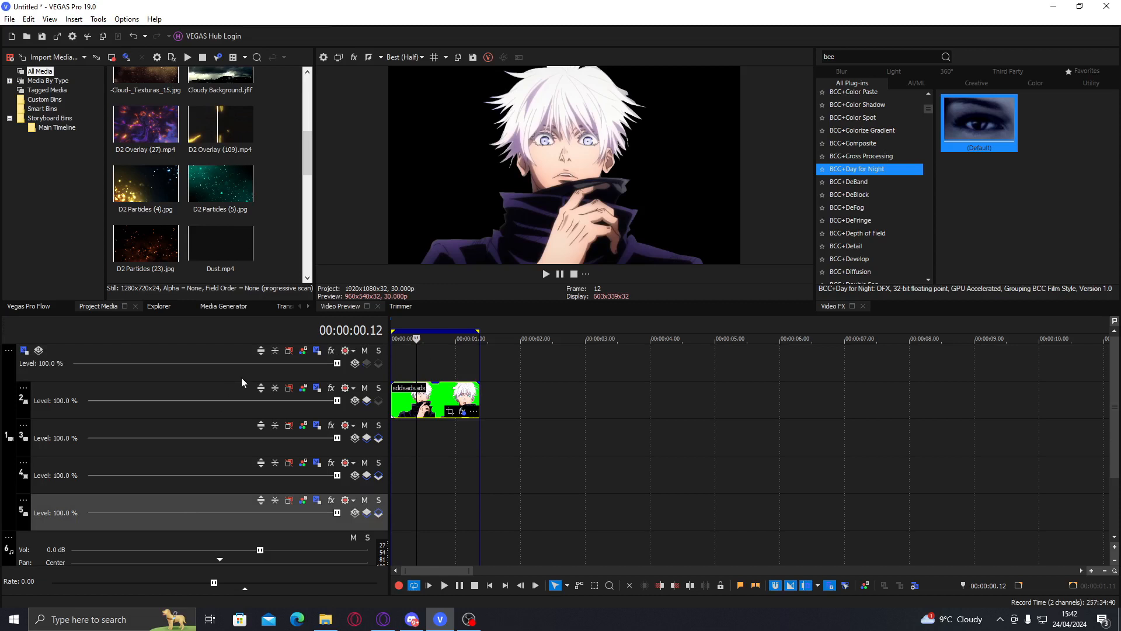
left_click(241, 377, "shift")
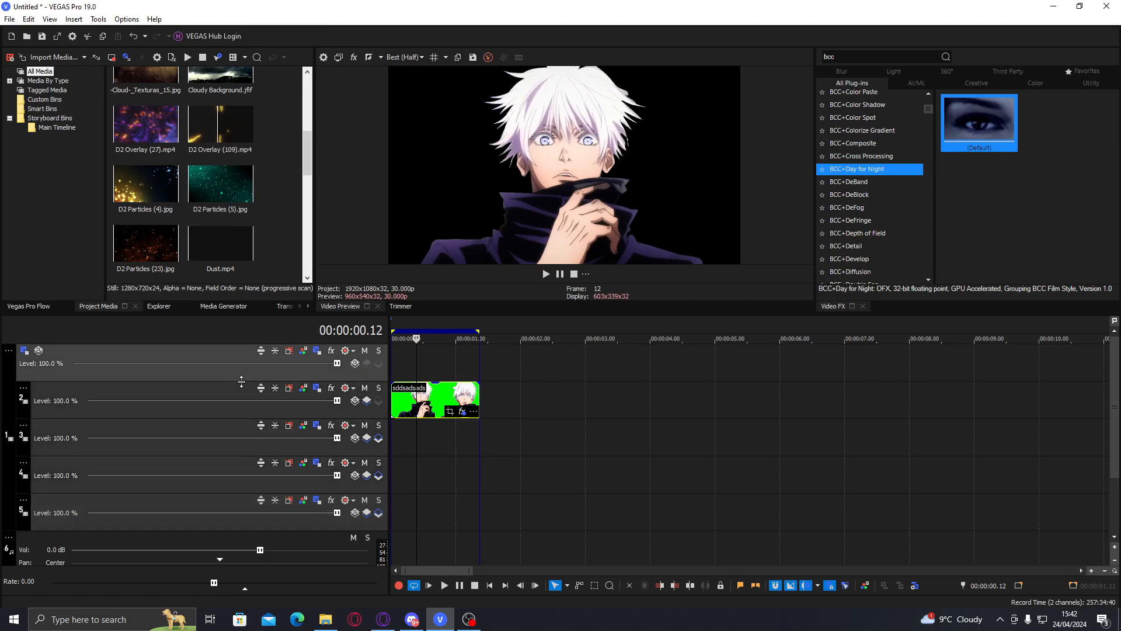
left_click(355, 363)
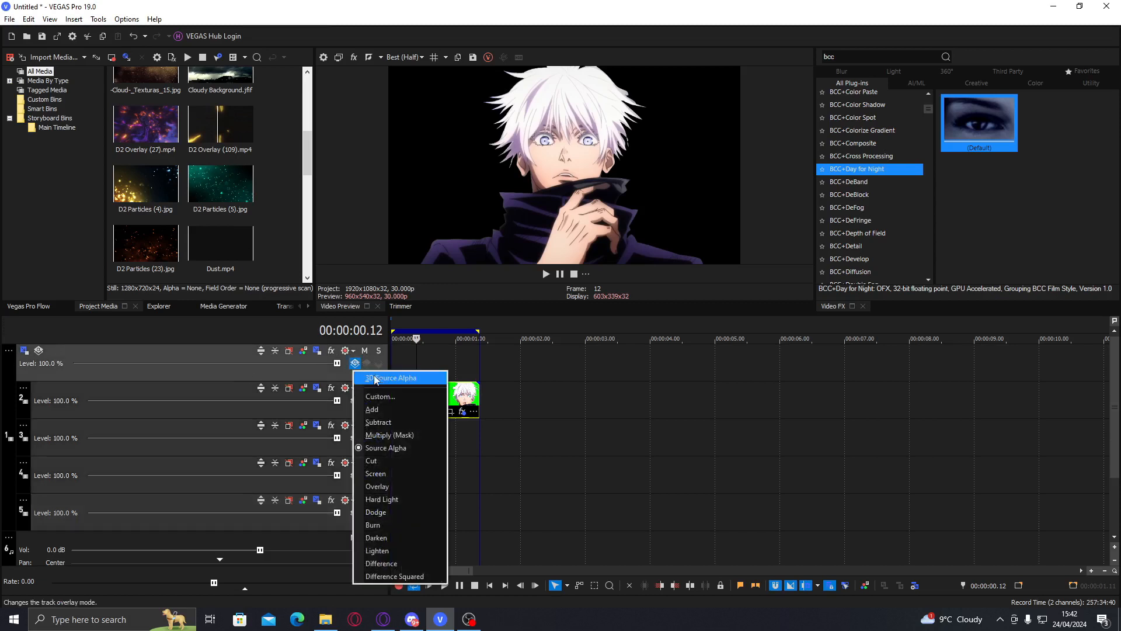
left_click(355, 363)
left_click(355, 363)
left_click(360, 378)
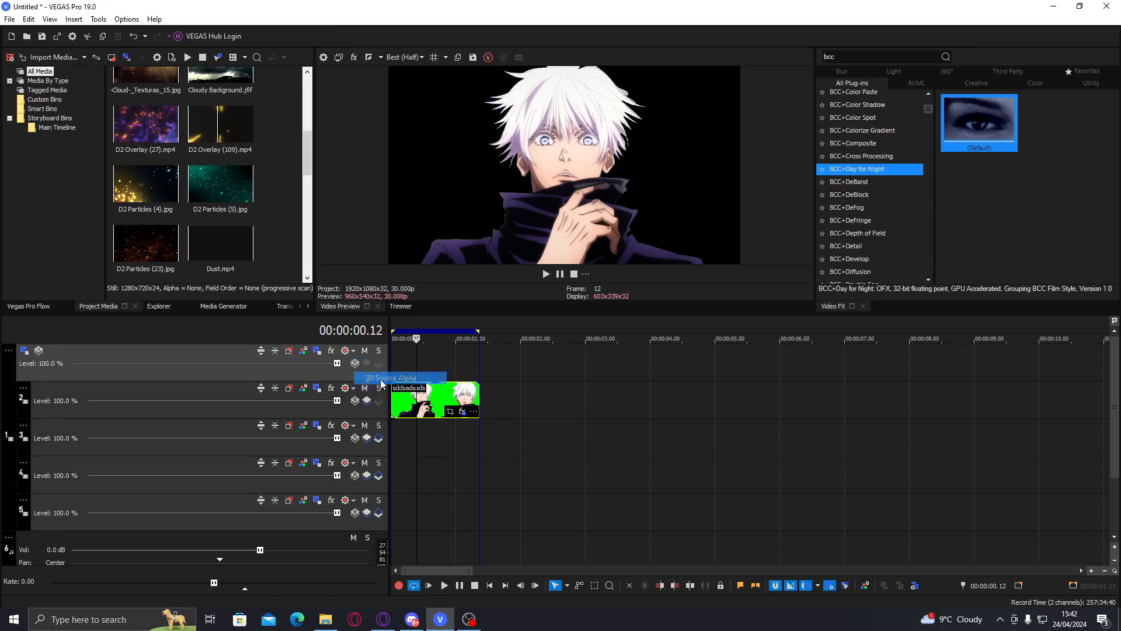
left_click(38, 350)
left_click(75, 370)
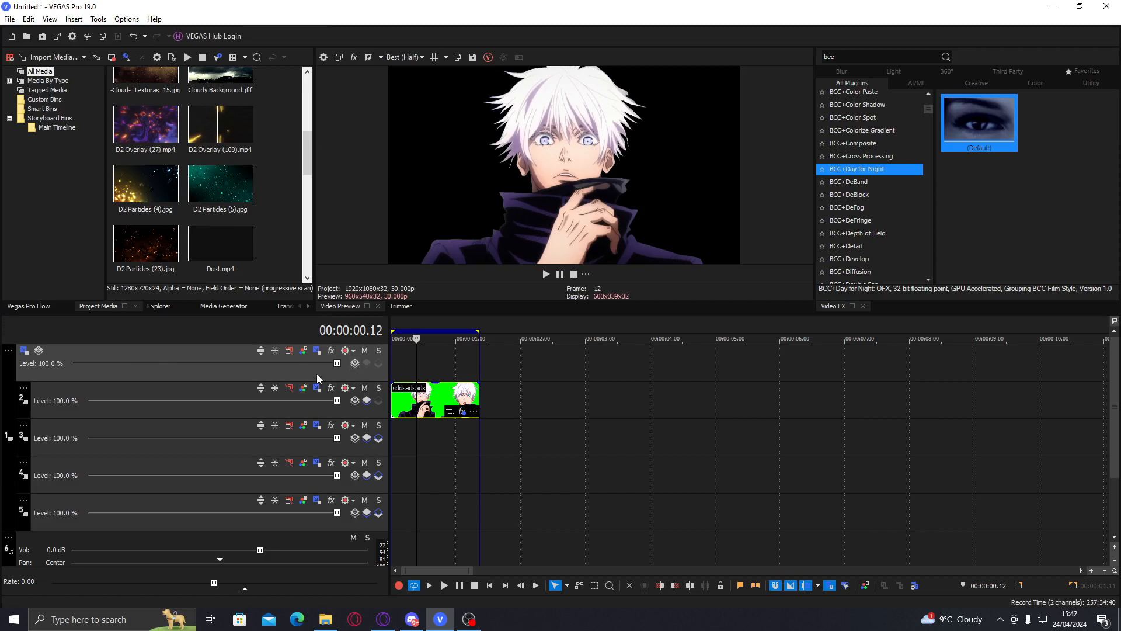
Enlarge the preview area and place the rolling thunder clouds video on track 5, starting where the green-screen clip ends
left_click(426, 401)
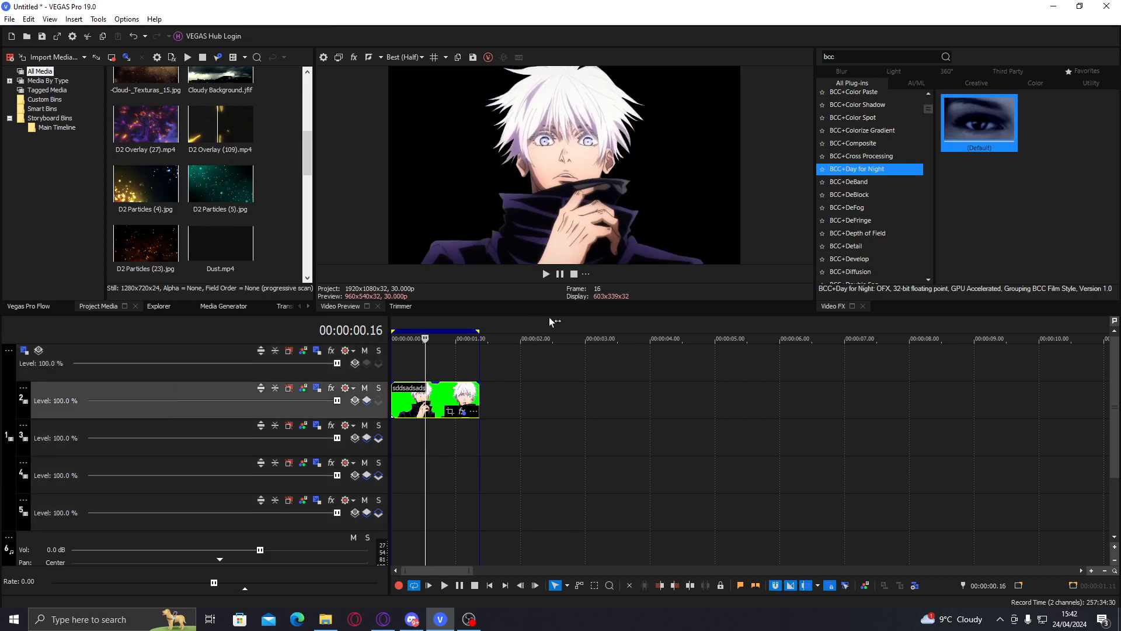
left_click_drag(551, 316, 551, 337)
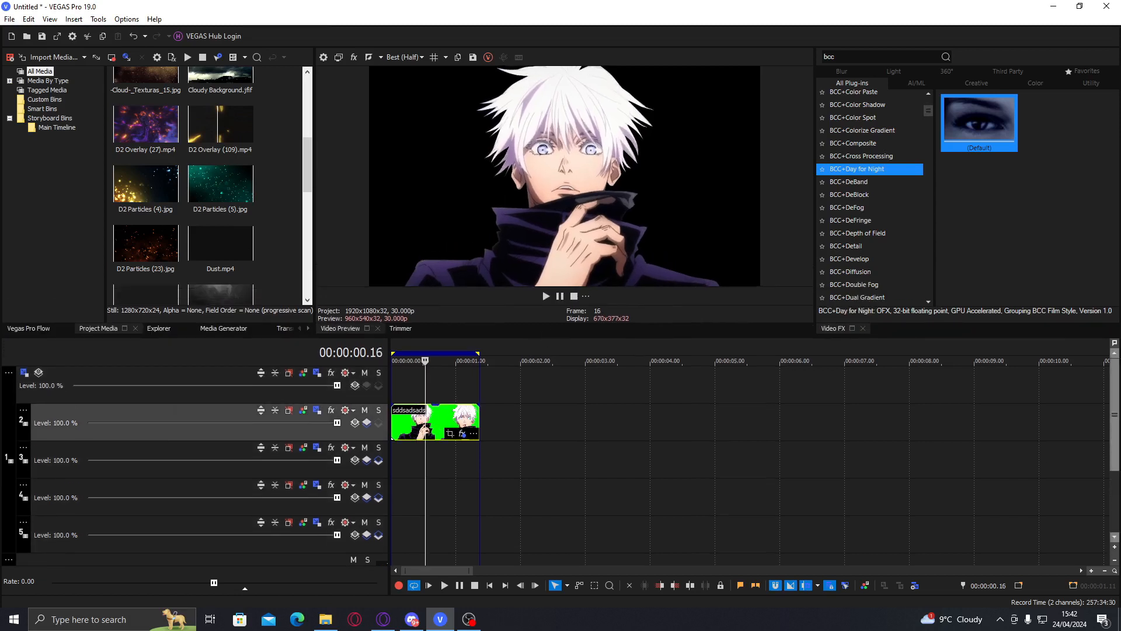
left_click(1113, 533)
scroll(303, 160, "down", 1)
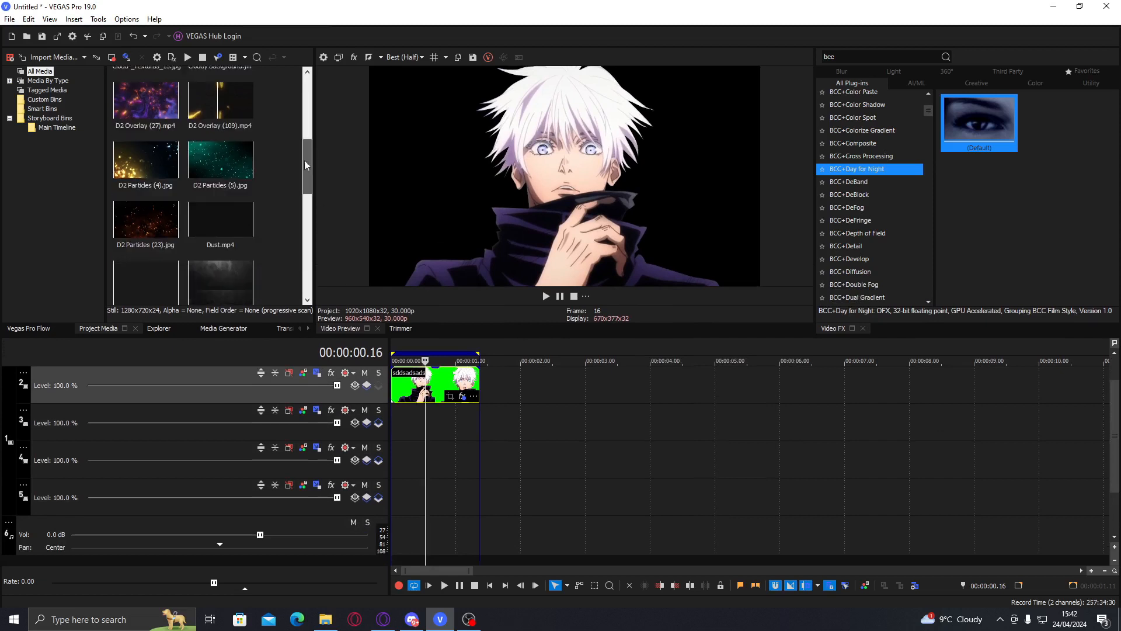
scroll(303, 160, "down", 2)
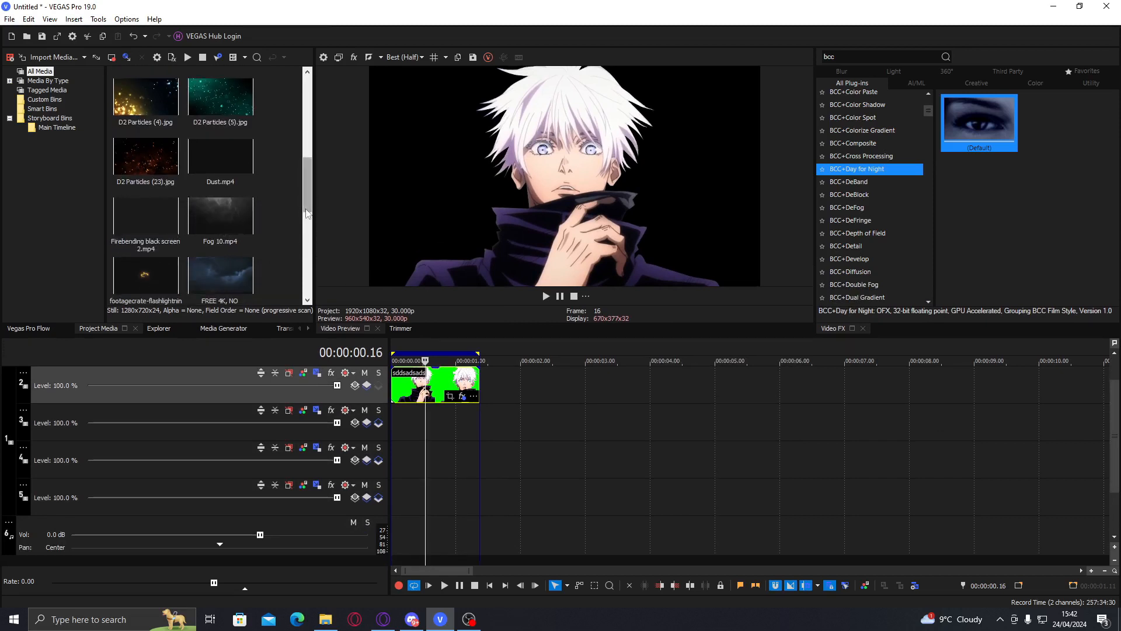
scroll(309, 210, "down", 3)
left_click_drag(234, 206, 561, 500)
left_click(562, 500)
Preview different parts of the thunder clouds clip and trim its end to 00:00:02.18
left_click(610, 493)
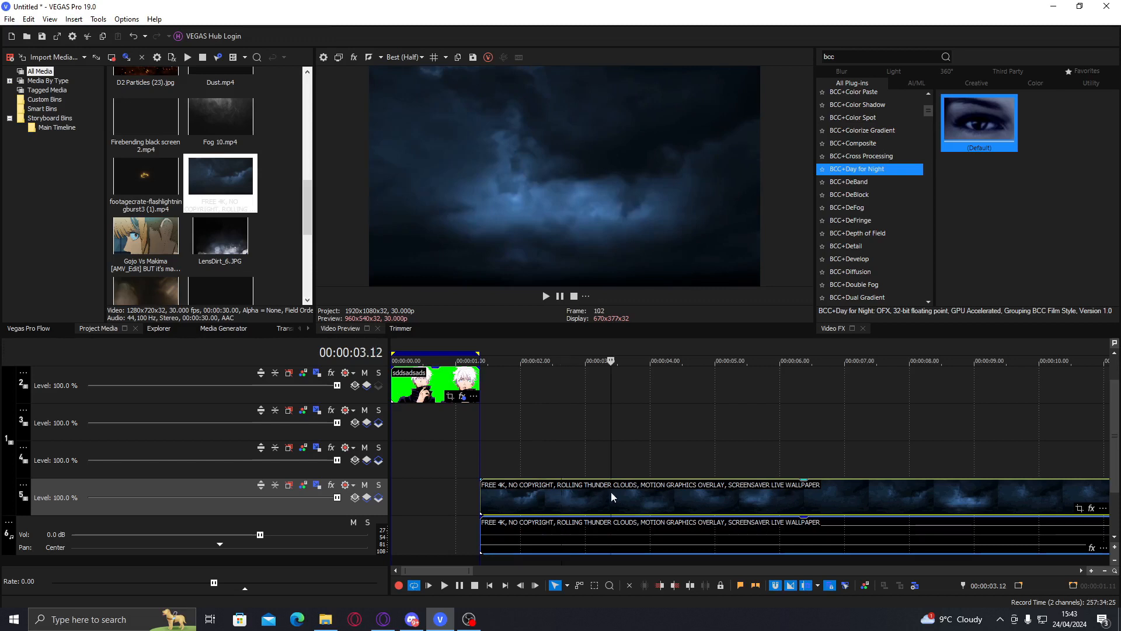
left_click(685, 492)
left_click_drag(685, 491, 593, 490)
left_click_drag(481, 498, 572, 501)
left_click(510, 502)
left_click(518, 500)
left_click(559, 507)
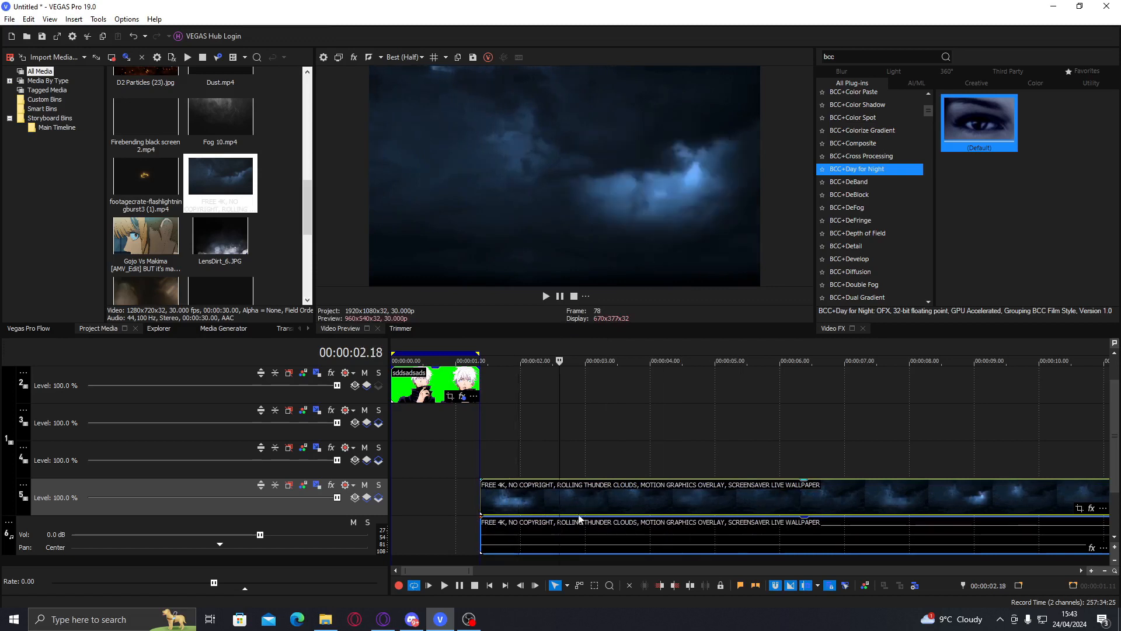
left_click(676, 585)
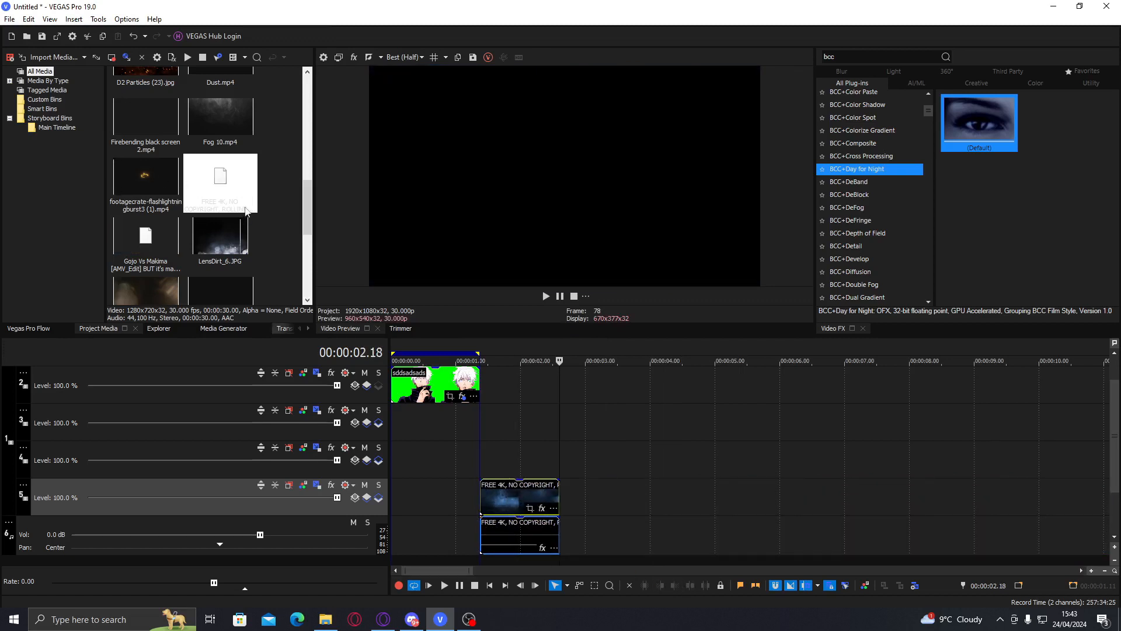
Add Cloudy Background.jfif directly after the thunder clouds clip on track 5 and trim its end to 00:00:03.23
scroll(309, 166, "up", 3)
scroll(309, 167, "up", 3)
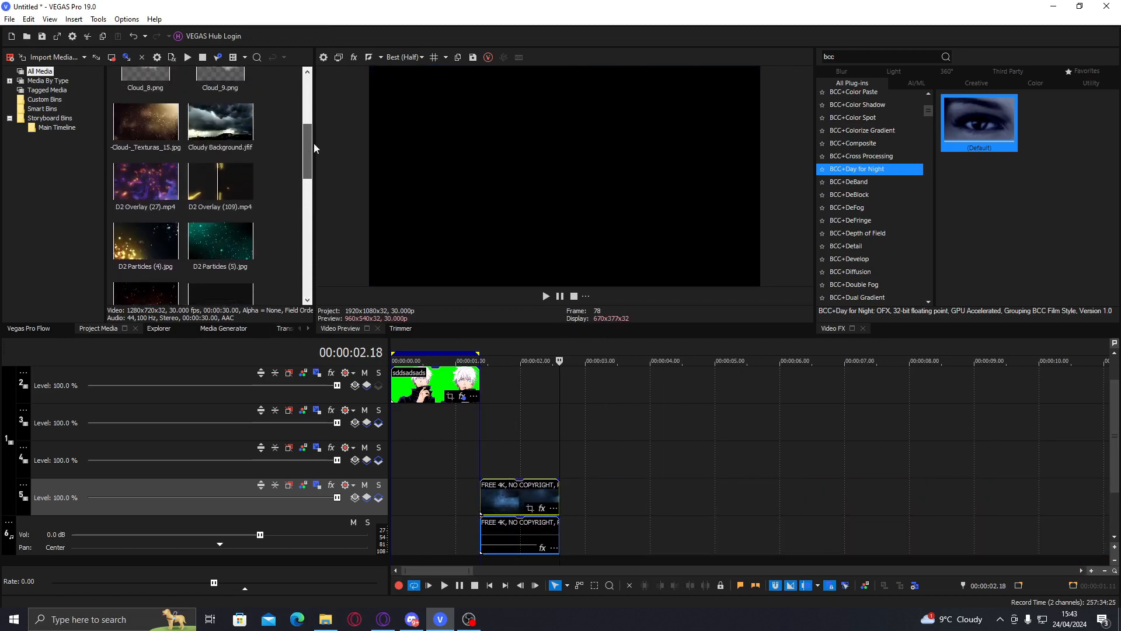
left_click_drag(236, 259, 572, 496)
key("space")
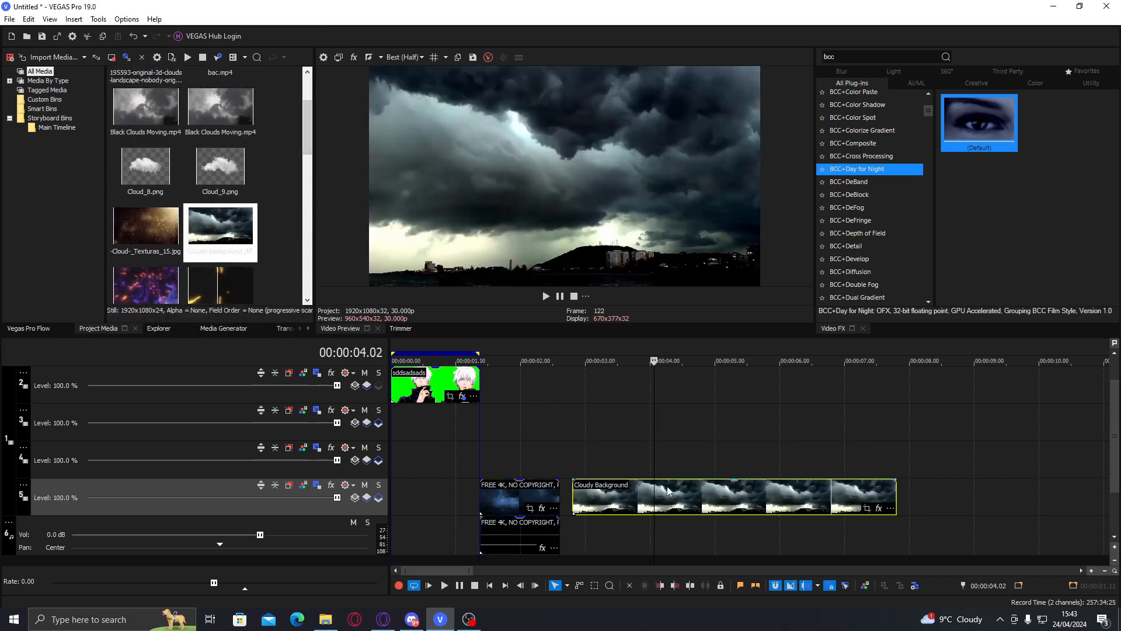
left_click_drag(652, 490, 644, 491)
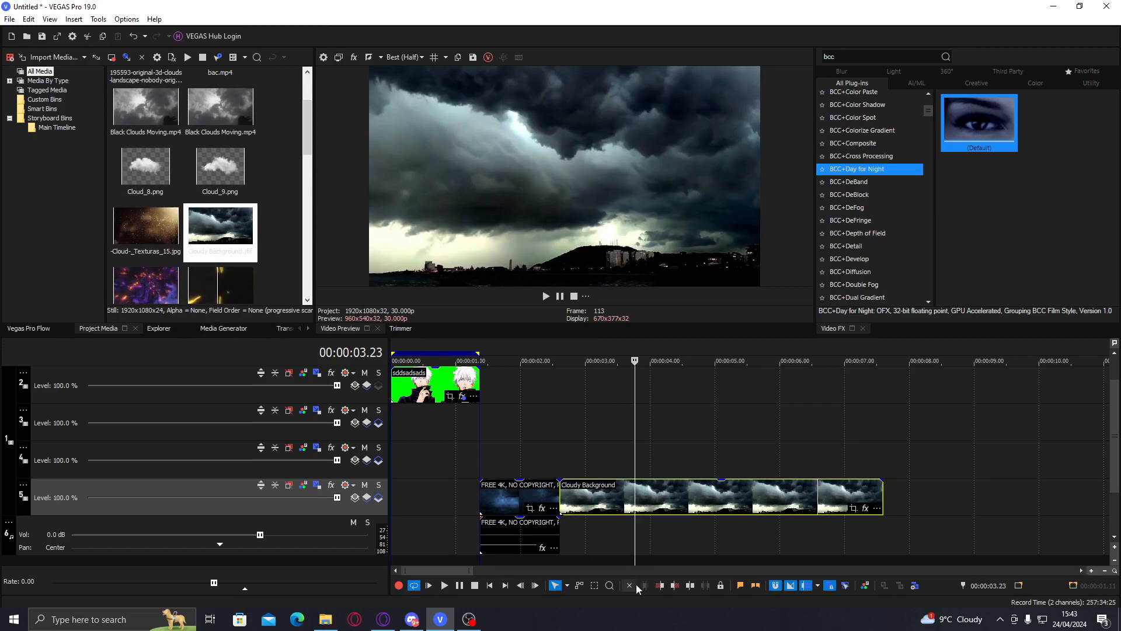
left_click(674, 585)
Add Cloud_8.png and Cloud_9.png after the Cloudy Background clip, trimming their ends to 00:00:05.01 and 00:00:05.18
left_click(238, 190)
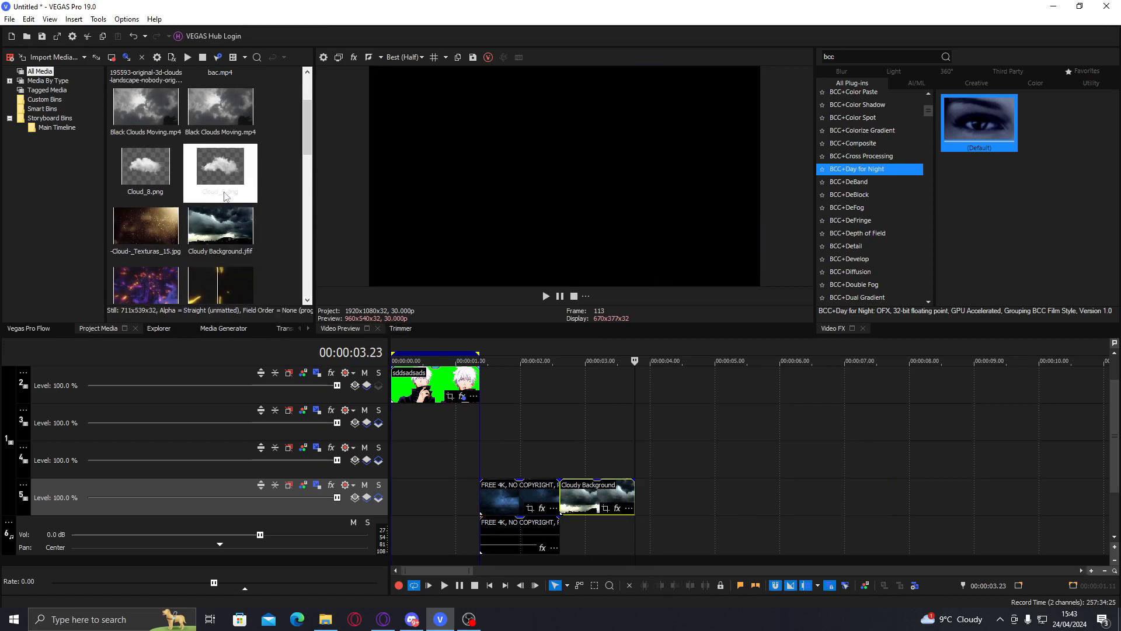
left_click(151, 196, "shift")
left_click_drag(150, 195, 642, 496)
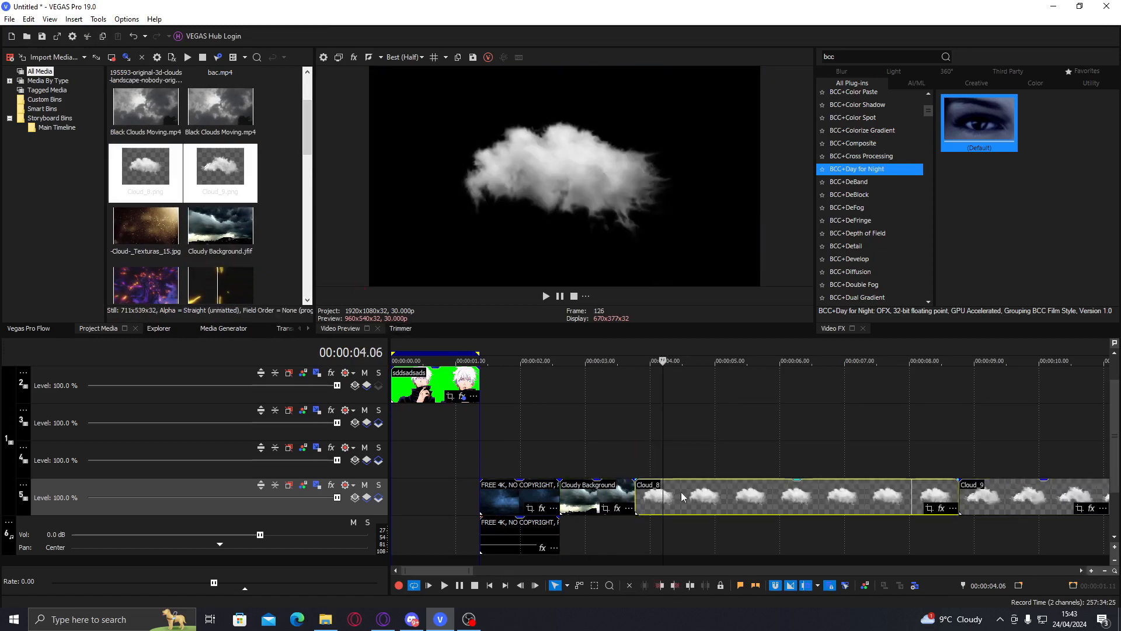
left_click(717, 502)
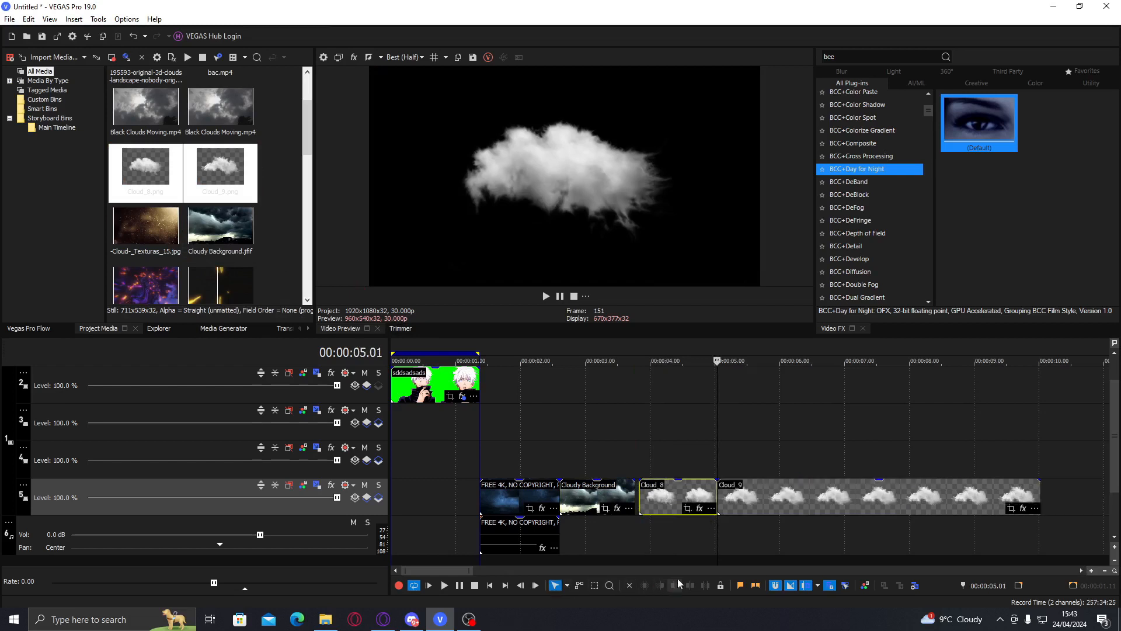
left_click(659, 586)
left_click(753, 501)
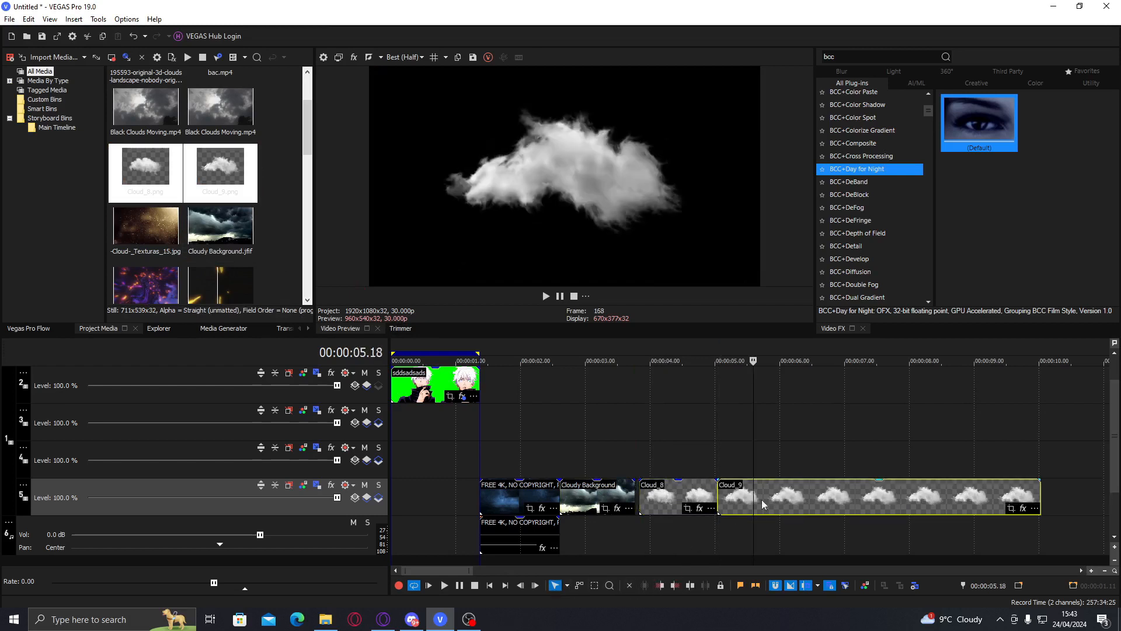
left_click(675, 586)
Try out Black Clouds Moving.mp4 after the Cloud_9 clip on track 5 and delete it
scroll(307, 76, "up", 1)
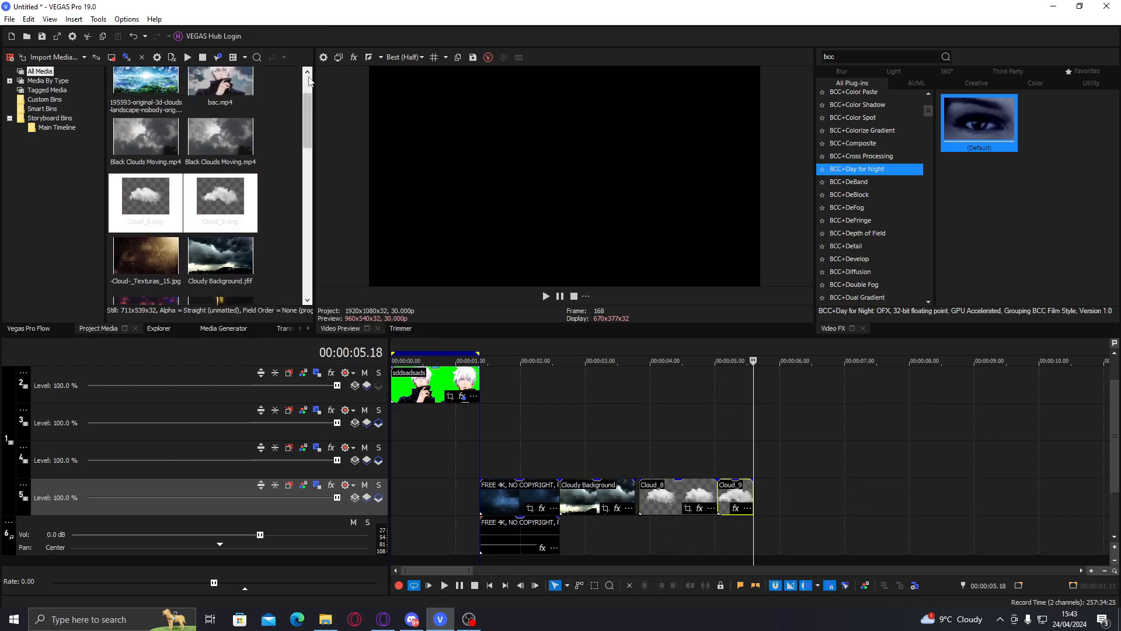
left_click_drag(203, 148, 841, 497)
scroll(679, 514, "down", 5)
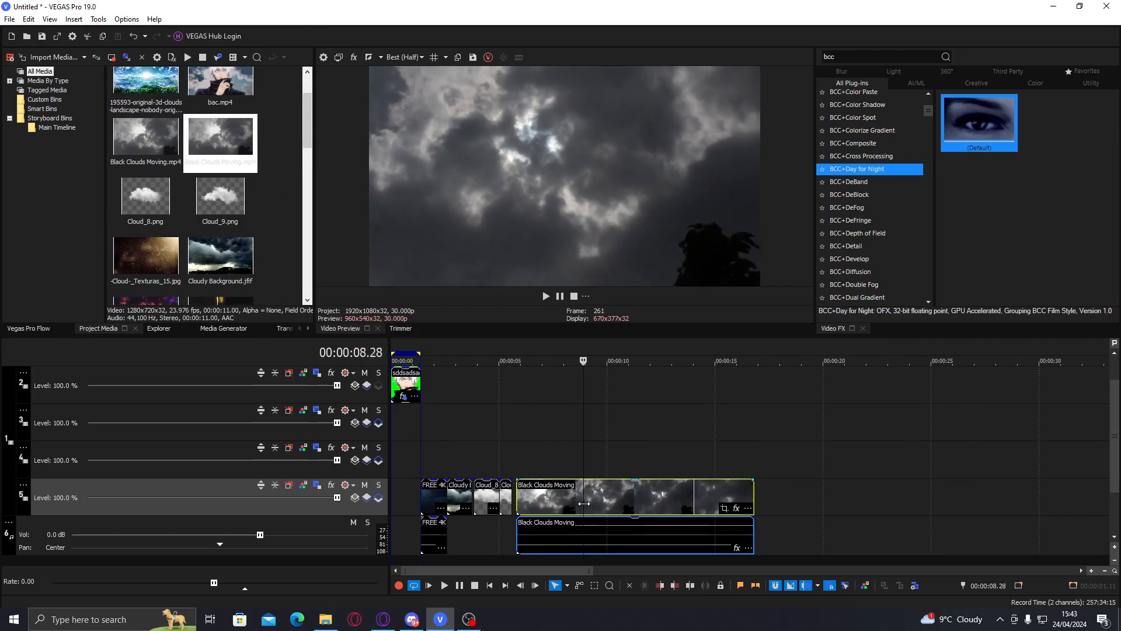
key("Delete")
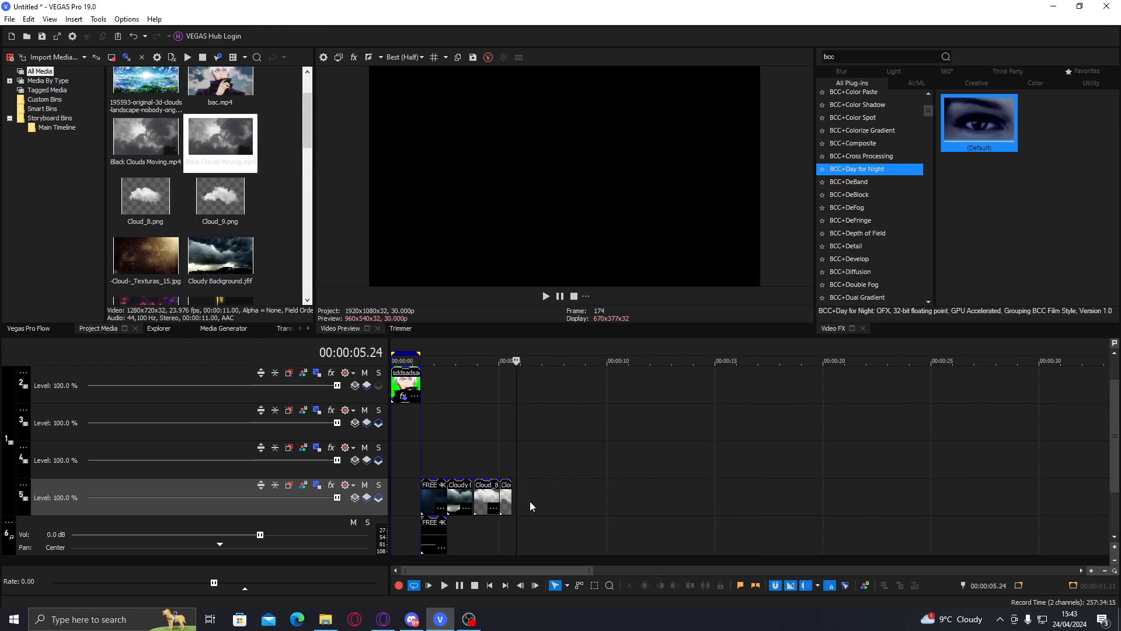
Add the 195593 3D clouds landscape image directly after Cloud_9 on track 5 and trim its end to 00:00:07.19
left_click(512, 497)
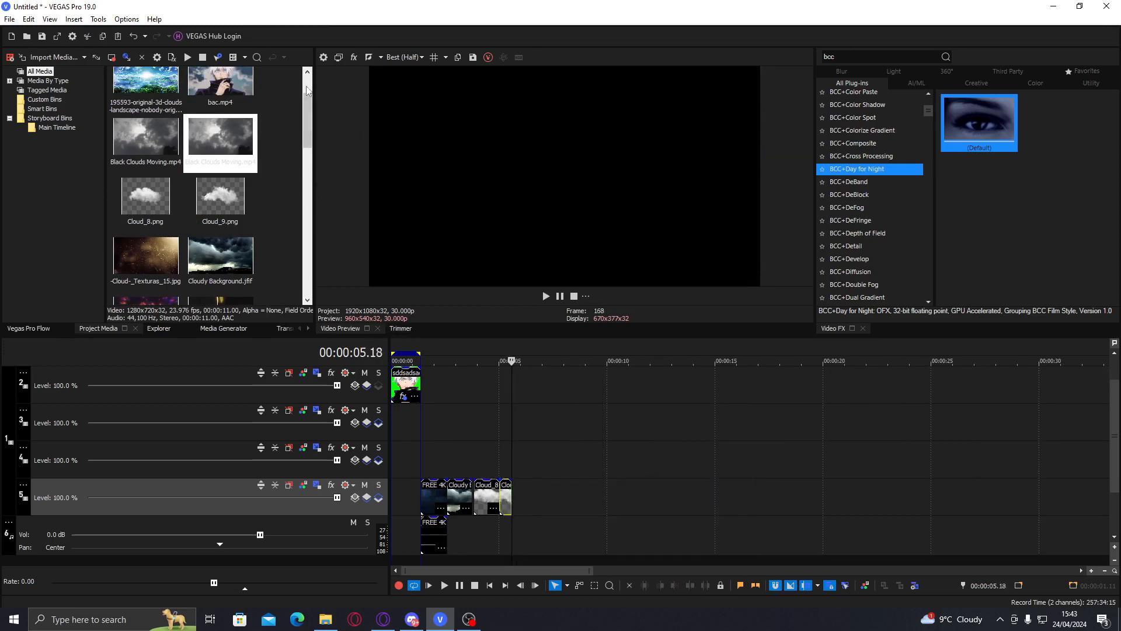
scroll(150, 153, "up", 1)
left_click_drag(150, 154, 540, 508)
left_click(539, 504)
left_click(555, 499)
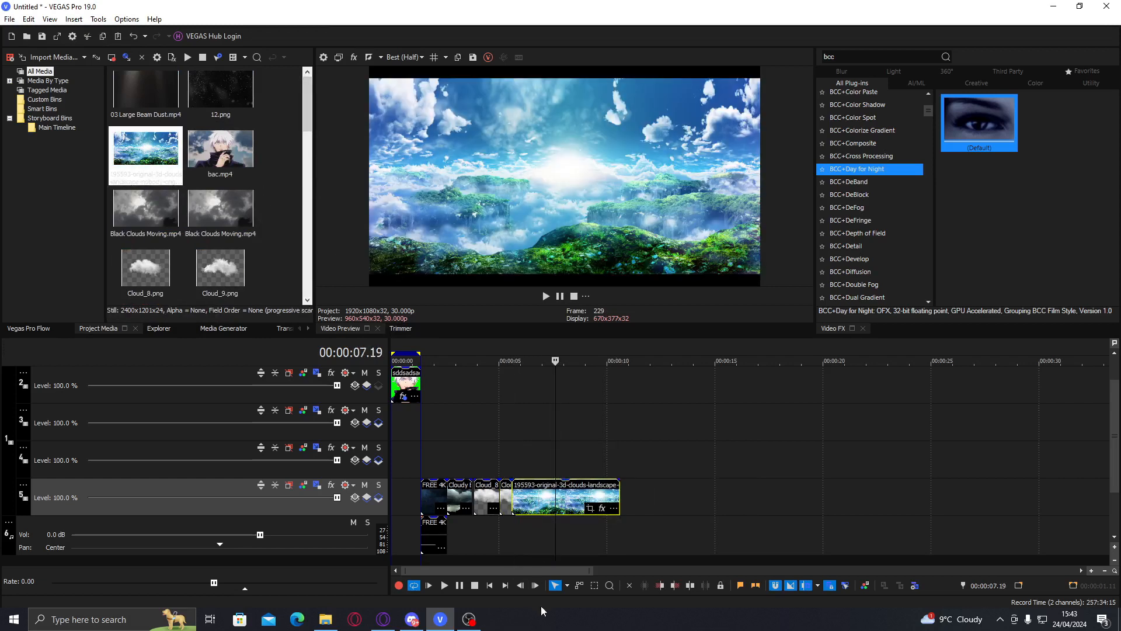
left_click(676, 586)
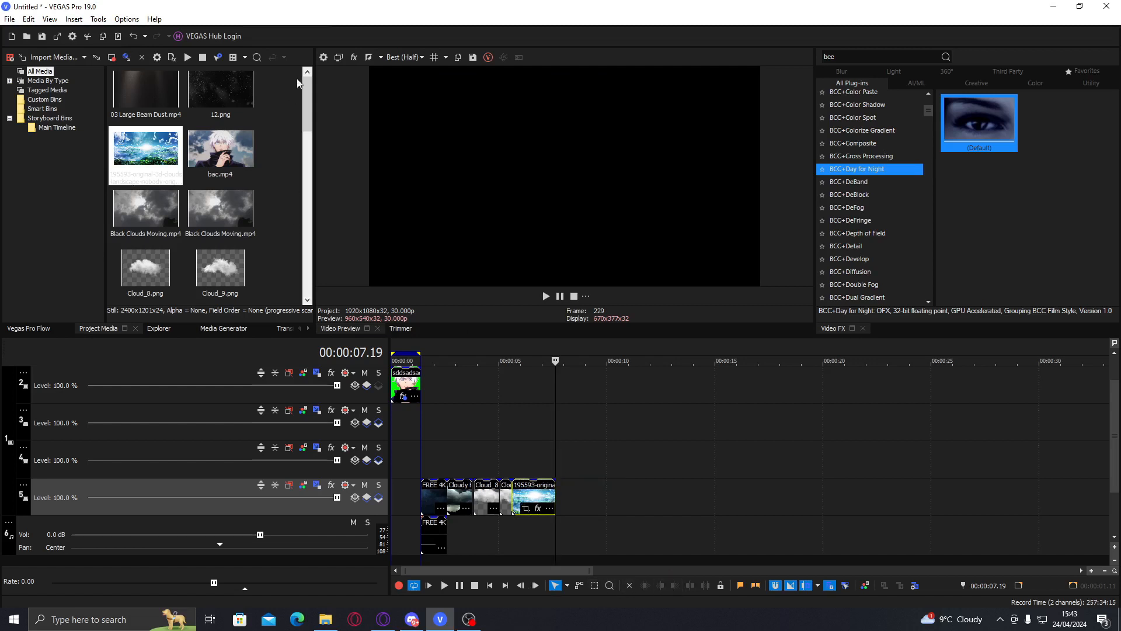
Place 03 Large Beam Dust.mp4 directly after the landscape image on track 5 and preview its first half
mouse_move(146, 91)
left_mouse_down()
mouse_move(571, 454)
mouse_move(562, 498)
left_mouse_up()
left_click(583, 497)
left_click(615, 493)
left_click(635, 497)
left_click(670, 496)
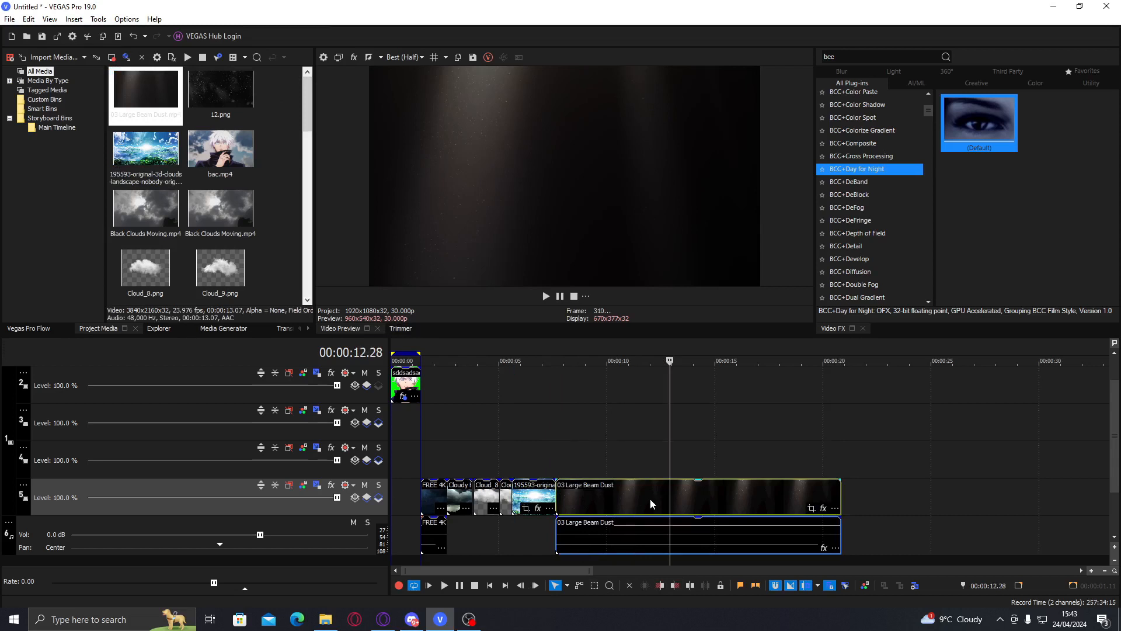
Trim the Large Beam Dust clip's start at 00:00:12.16, butt it against the landscape image, and trim its end to 00:00:09.03
left_click(652, 497)
left_click(674, 494)
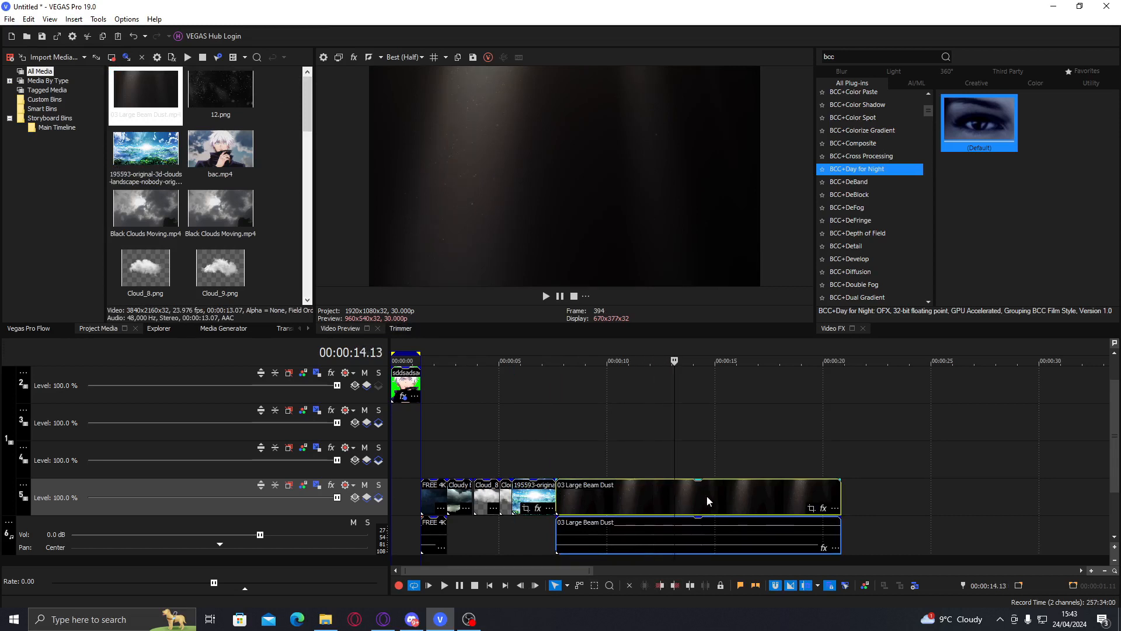
left_click(719, 497)
left_click(661, 500)
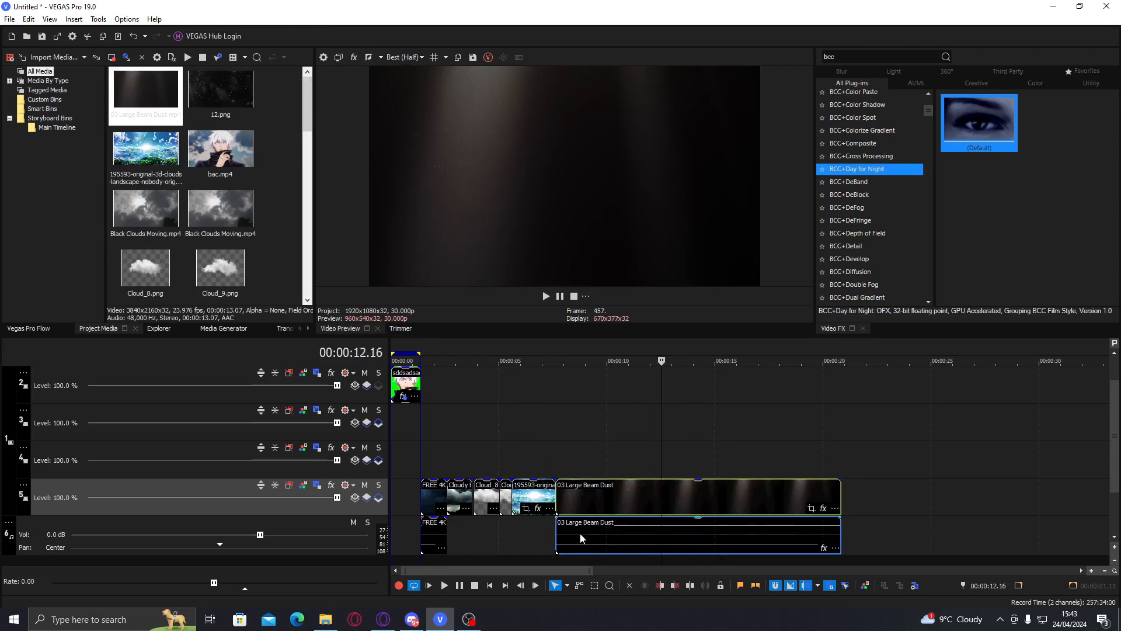
left_click(660, 589)
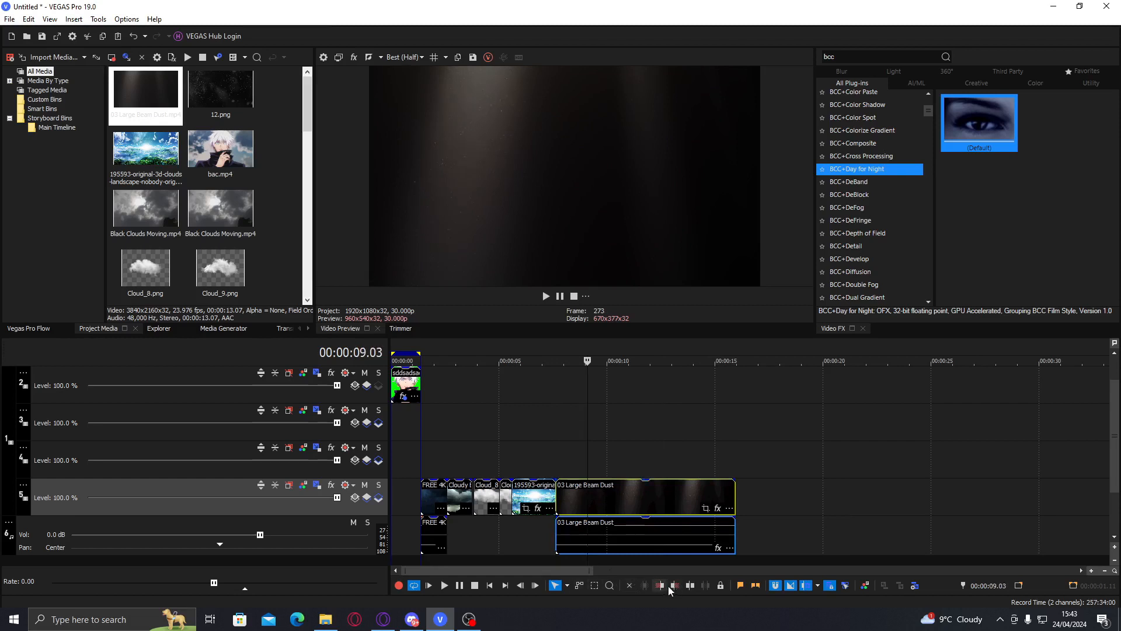
left_click(671, 588)
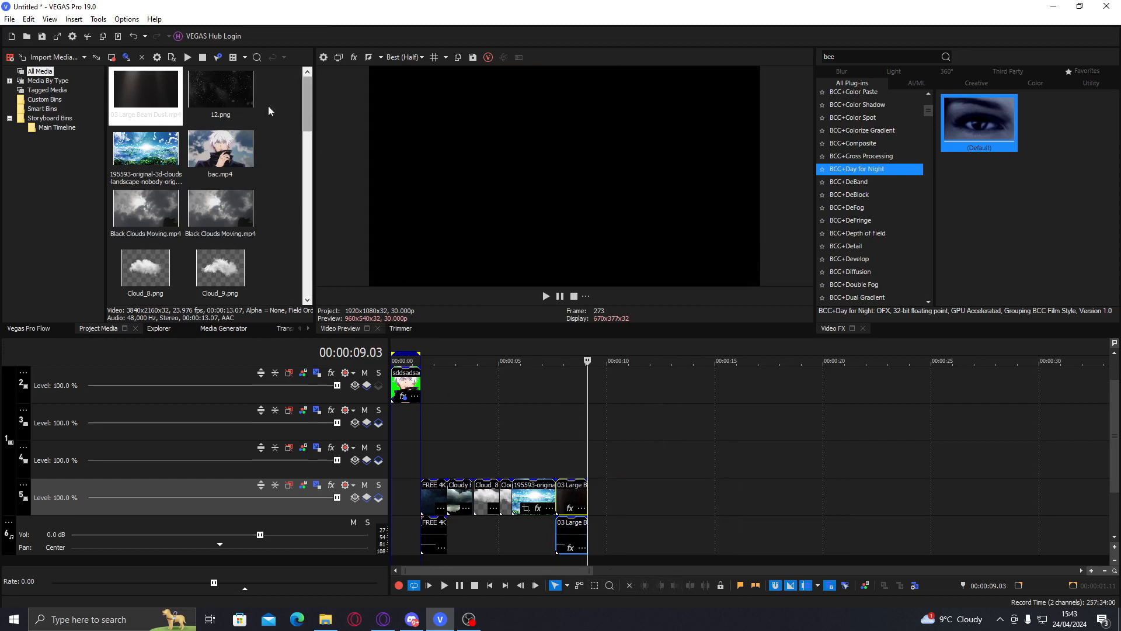
Try out the 12.png dust overlay after the Large Beam Dust clip on track 5 and delete it
left_click(225, 105)
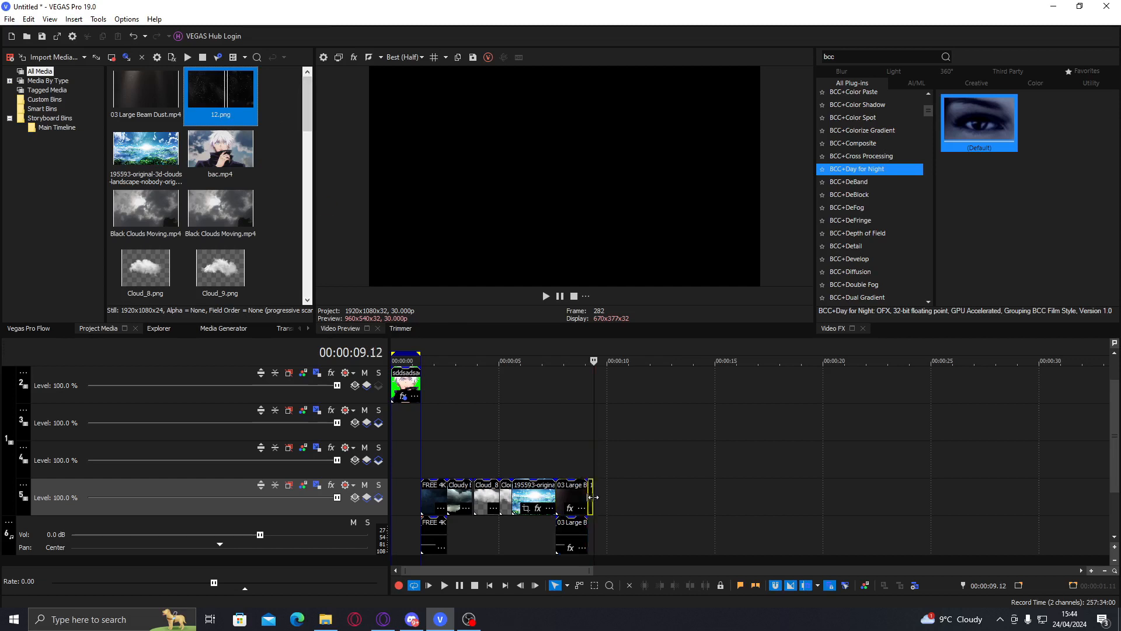
left_click_drag(593, 497, 675, 498)
left_click(613, 498)
left_click(603, 496)
left_click(627, 497)
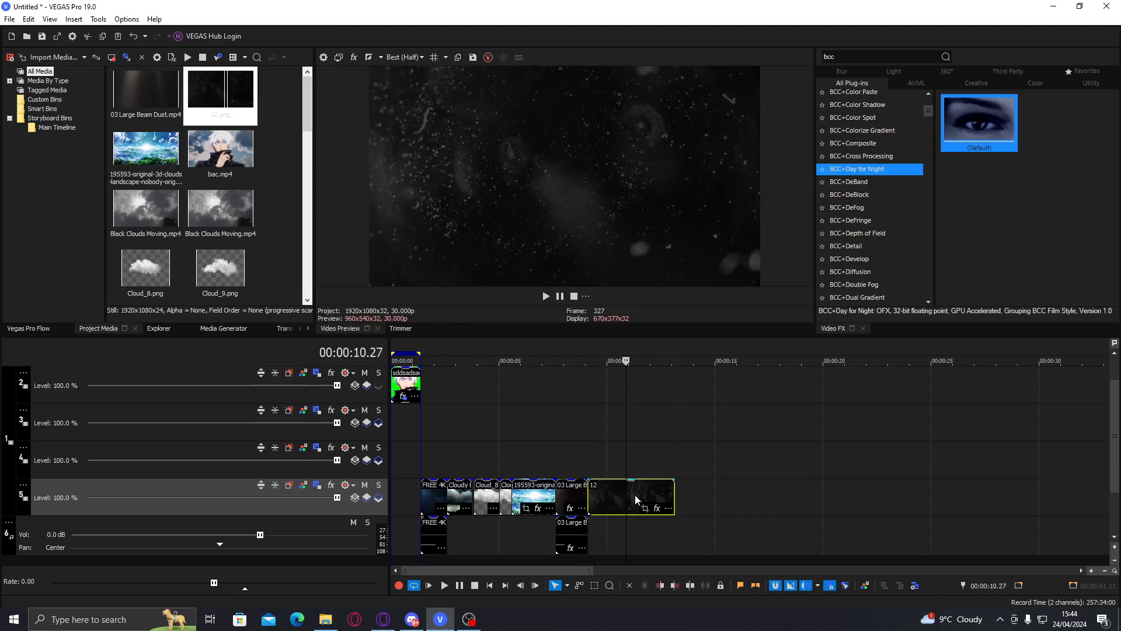
left_click(636, 495)
left_click(603, 496)
left_click(599, 492)
key("Delete")
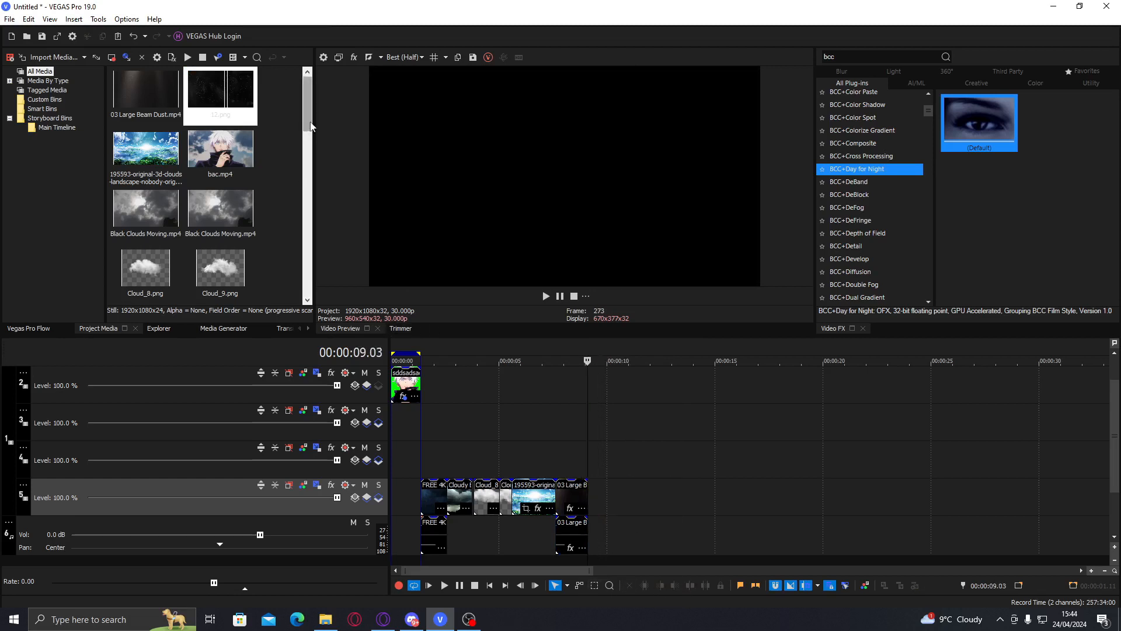
Try out the Cloud-_Texturas_15.jpg image after the Large Beam Dust clip on track 5 and delete it
left_click_drag(311, 127, 310, 164)
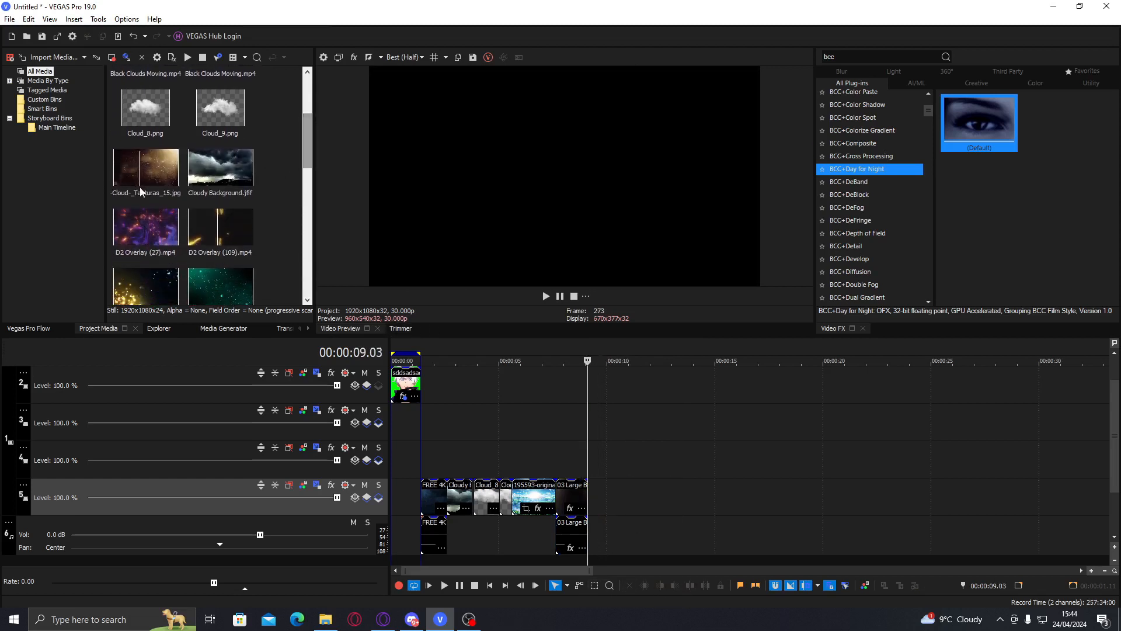
left_click_drag(140, 191, 622, 496)
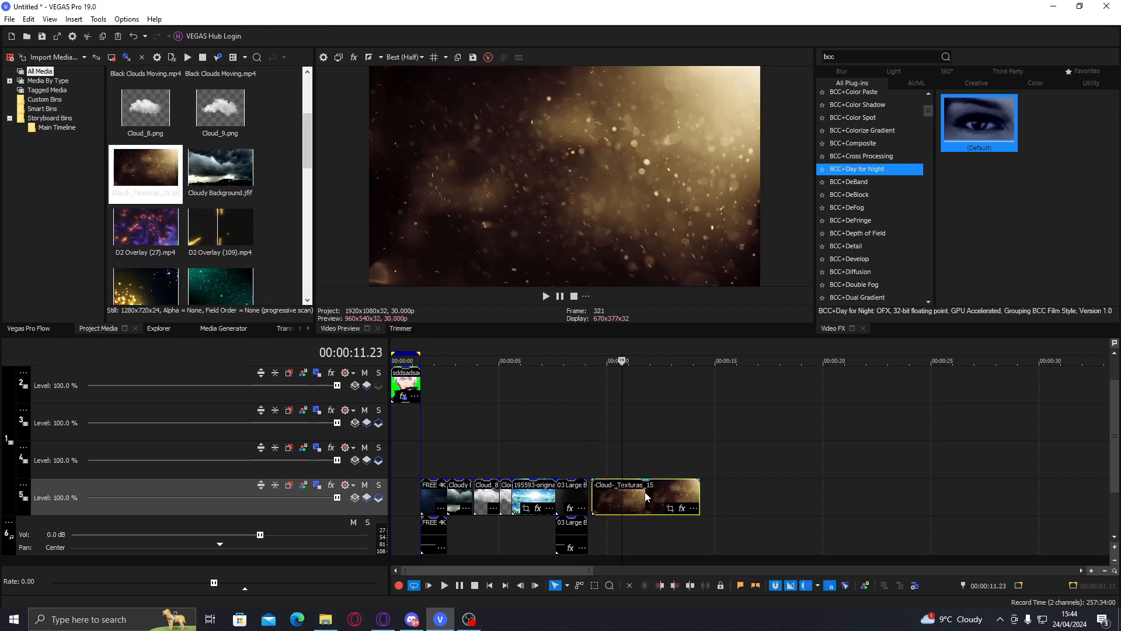
left_click(664, 494)
left_click(628, 493)
left_click(610, 495)
key("Delete")
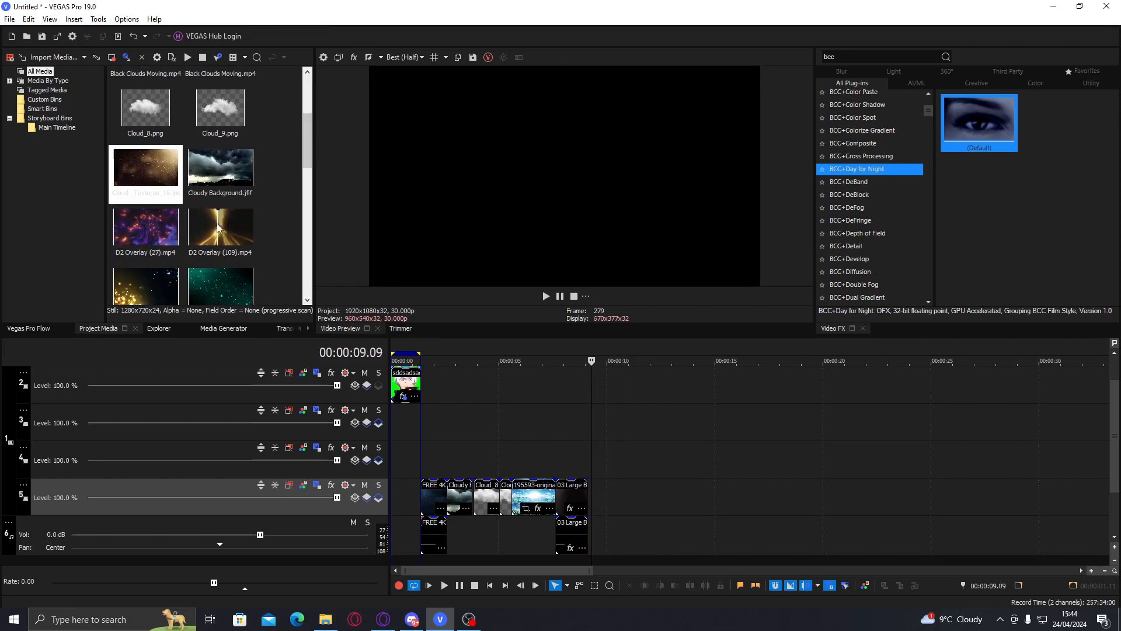
Place D2 Overlay (27).mp4 on track 5 at about 18 seconds, well clear of the other clips
left_click_drag(138, 252, 829, 496)
left_click(626, 497)
left_click(306, 211)
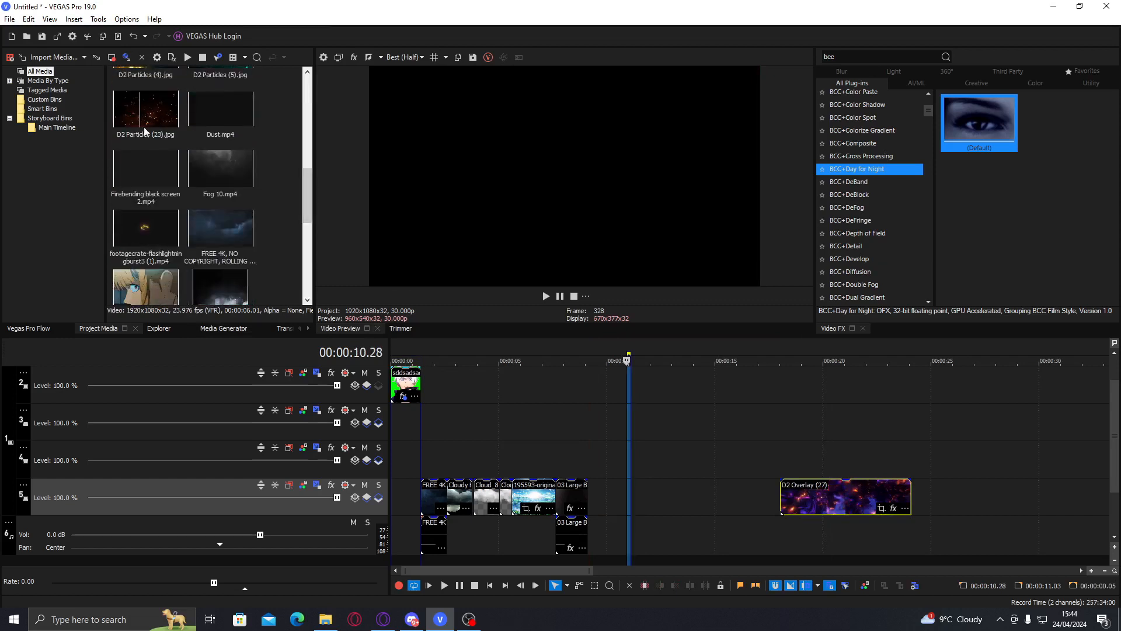
Place Plexus Fly 05.mp4 at about 10 seconds on track 5, trim off its beginning, and trim its end to 00:00:10.15
left_click_drag(307, 206, 313, 251)
mouse_move(227, 241)
left_mouse_down()
mouse_move(562, 485)
mouse_move(613, 498)
left_mouse_up()
key("space")
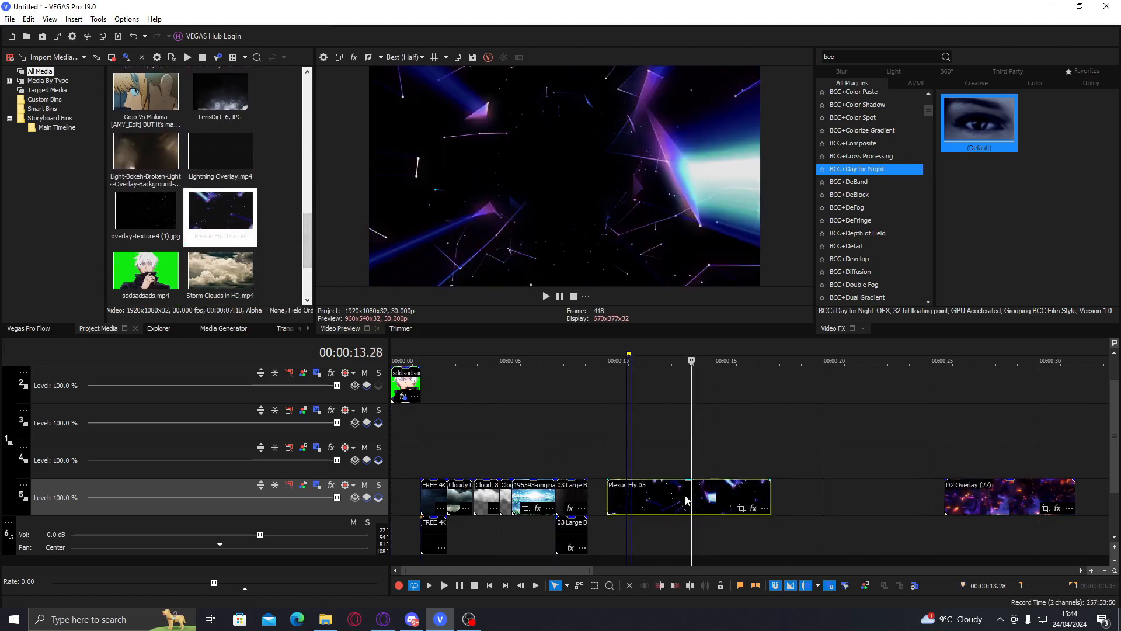
left_click_drag(686, 497, 640, 497)
left_click(617, 495)
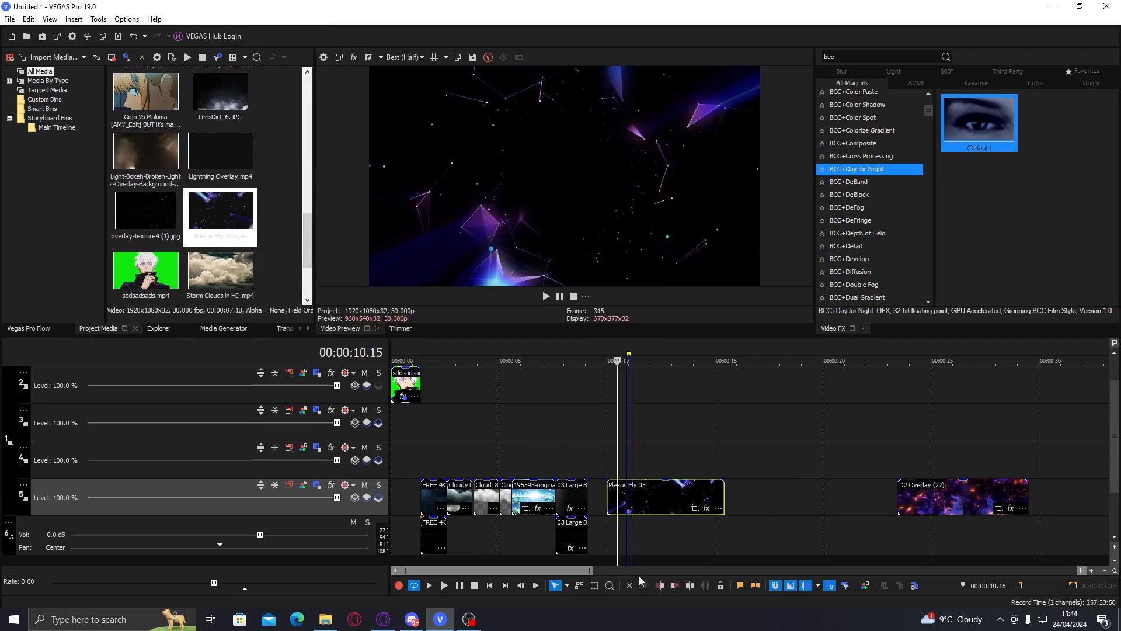
left_click(673, 585)
Add Storm Clouds in HD.mp4 directly after Plexus Fly 05 on track 5, trim its start at 00:00:14.14 and its end to 00:00:11.18
left_click_drag(248, 302, 687, 497)
left_click(723, 497)
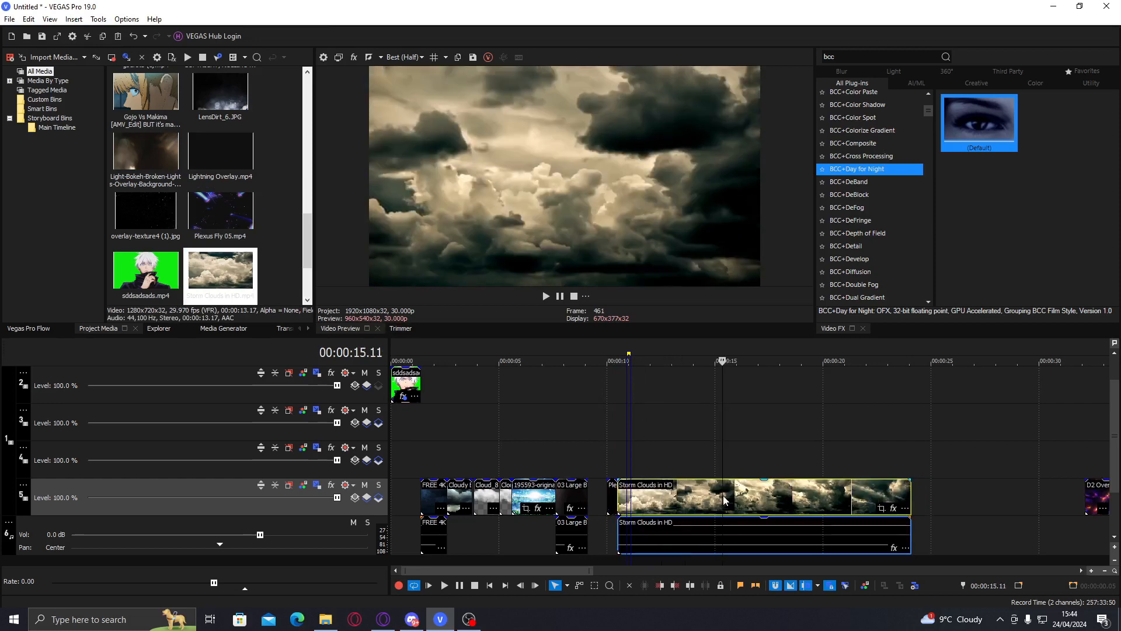
mouse_move(720, 493)
left_mouse_down()
mouse_move(676, 492)
mouse_move(779, 497)
mouse_move(704, 496)
left_mouse_up()
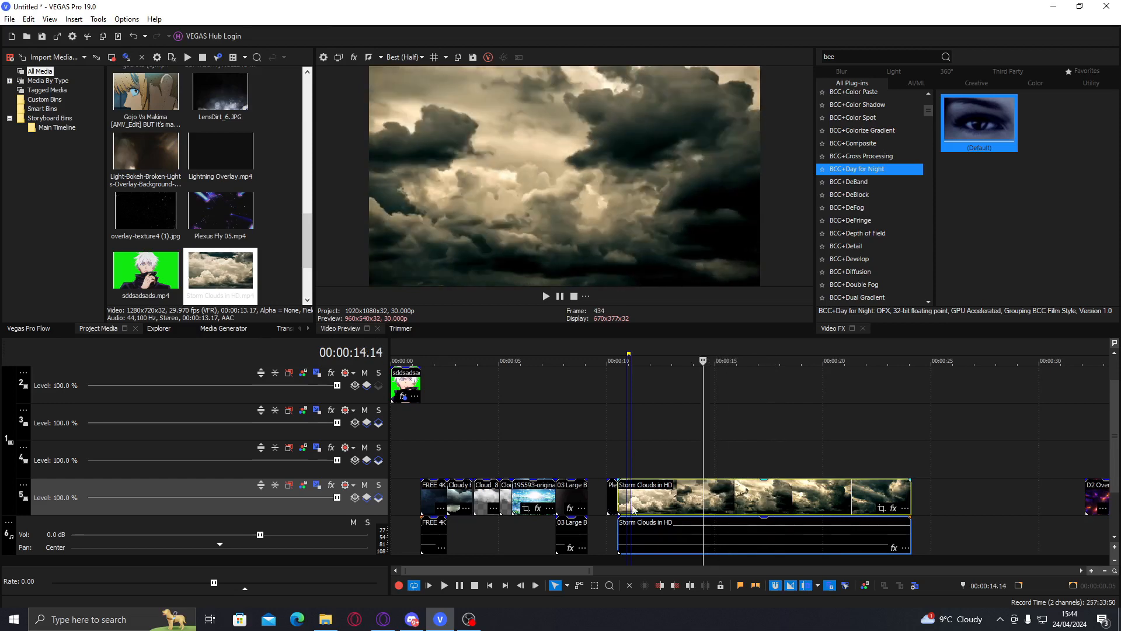
left_click(660, 585)
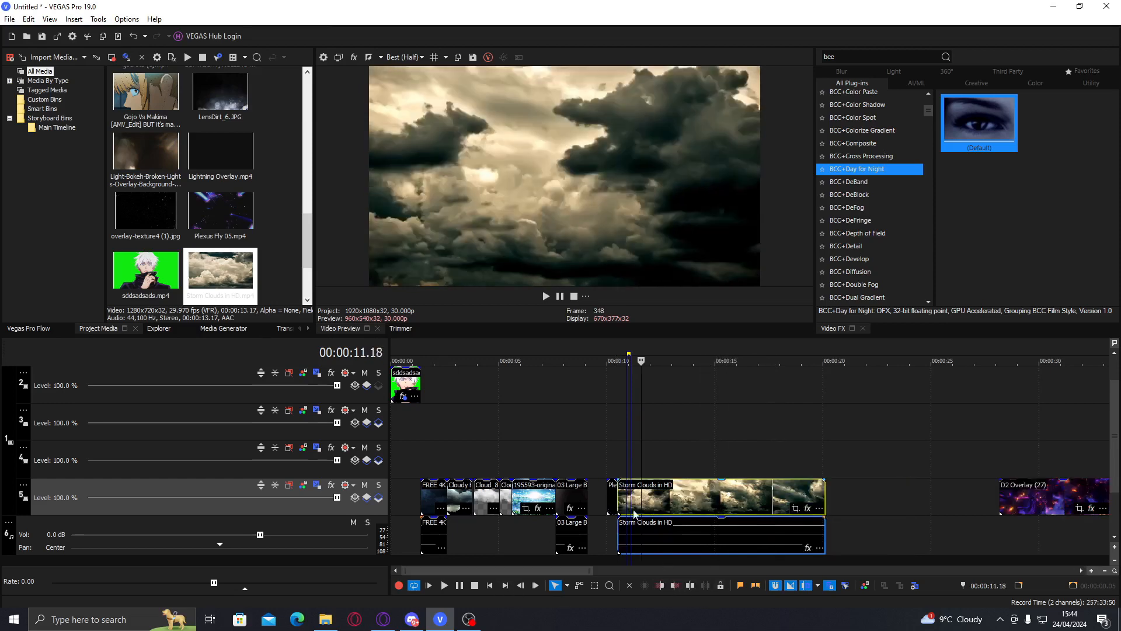
left_click(678, 586)
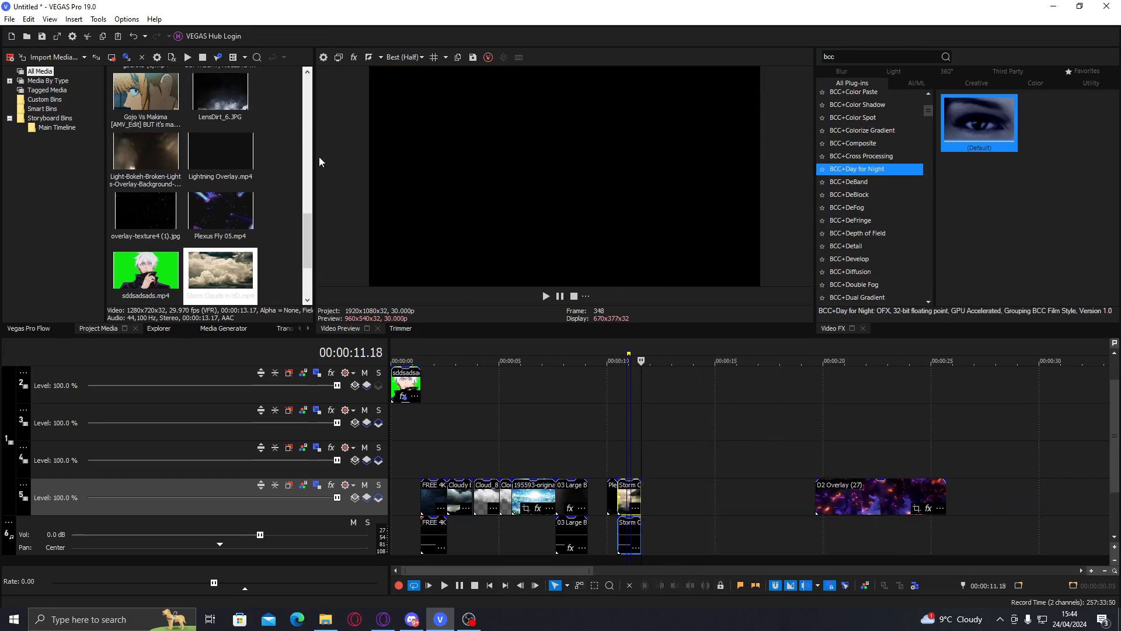
Add Video Background 20 Dark clouds Part 01.mp4 directly after Storm Clouds, trim its start at 00:00:13.23 and its end to 00:00:12.17
scroll(304, 261, "down", 3)
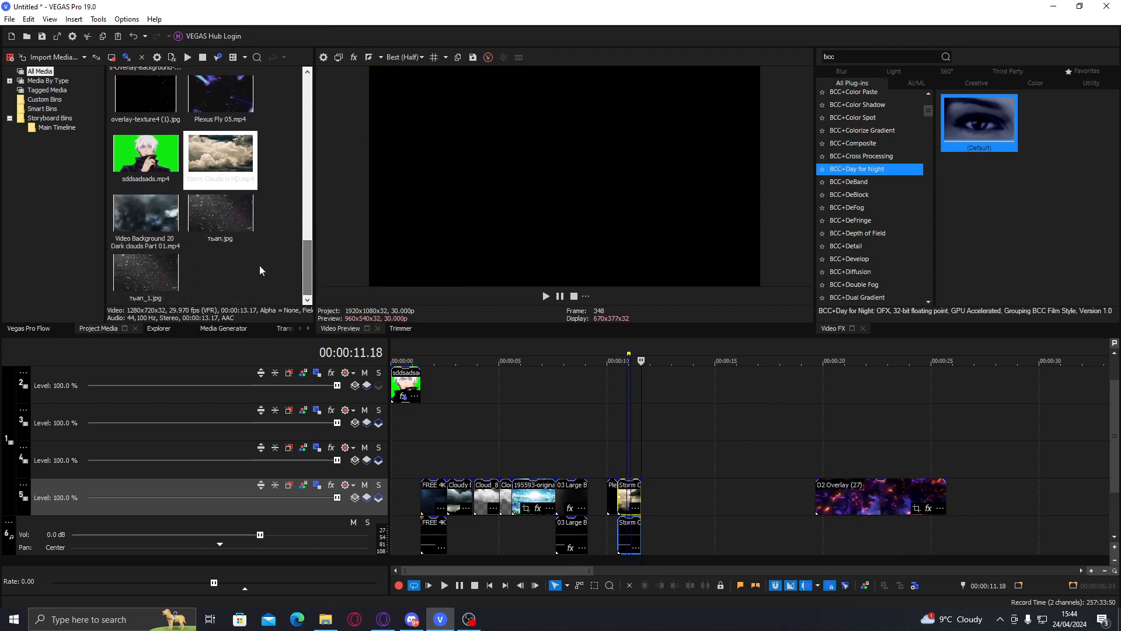
left_click_drag(184, 250, 687, 488)
left_click(660, 492)
left_click(664, 584)
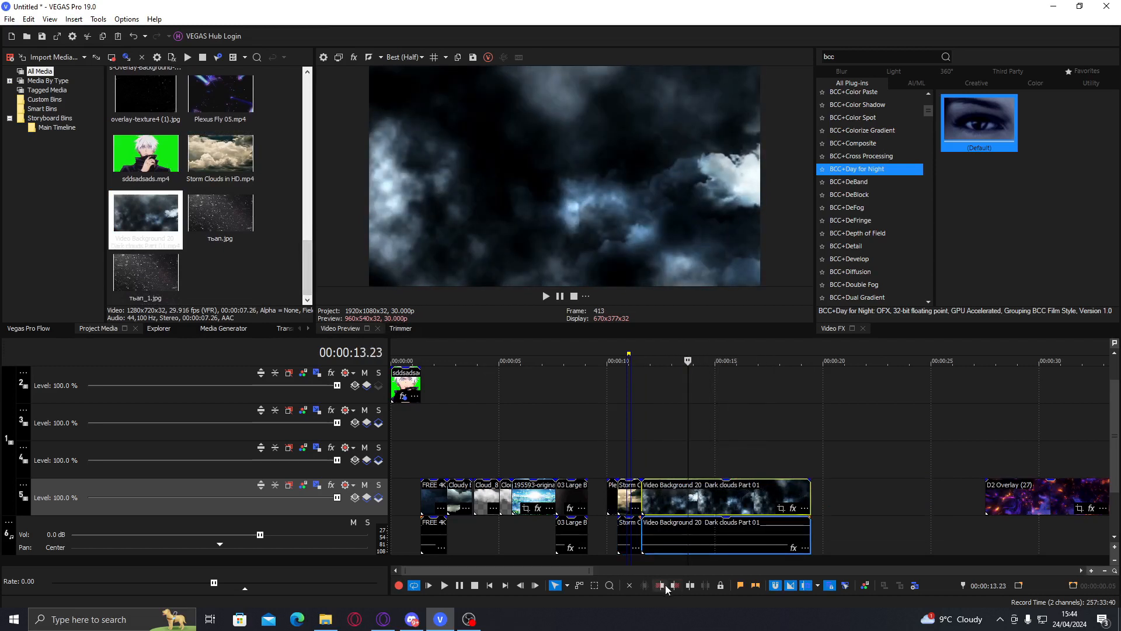
left_click(662, 513)
left_click(676, 588)
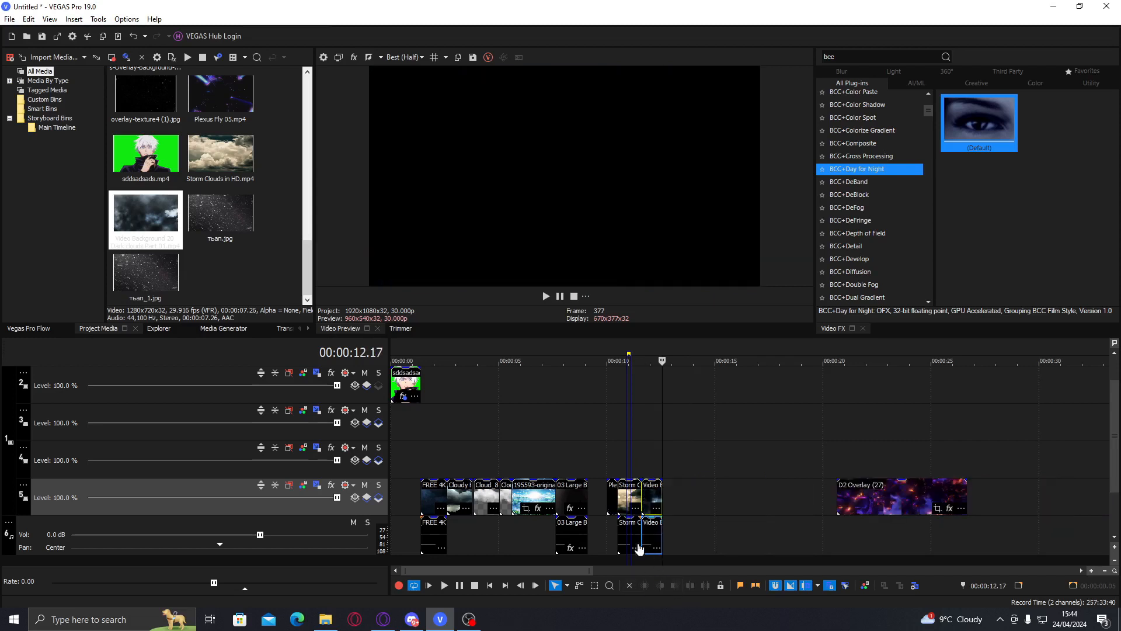
scroll(309, 214, "up", 5)
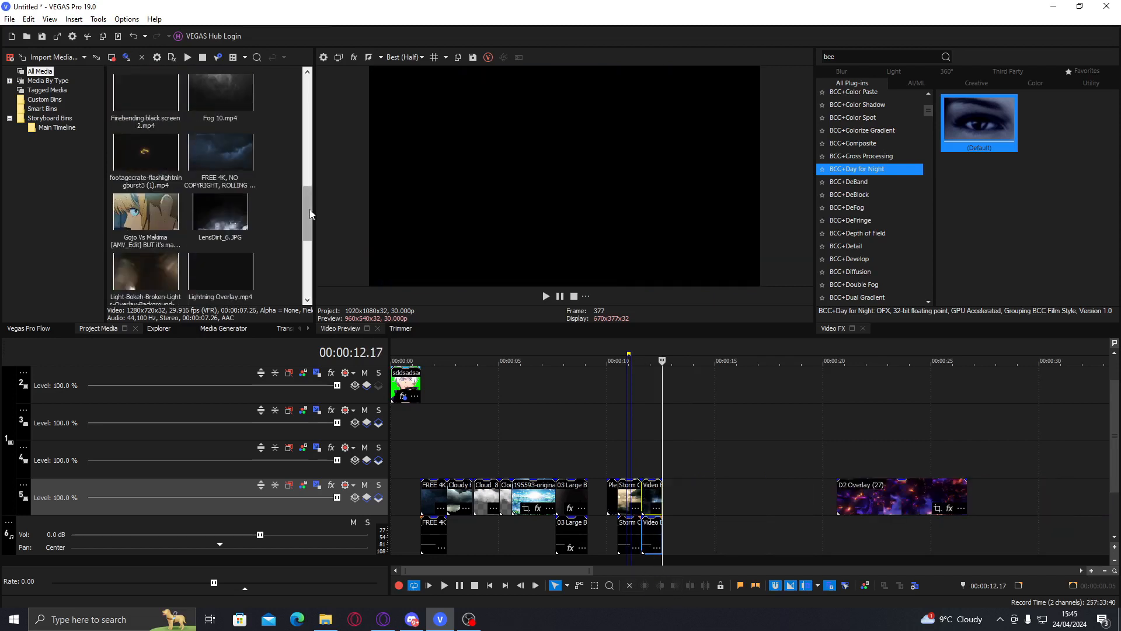
left_click_drag(319, 221, 323, 177)
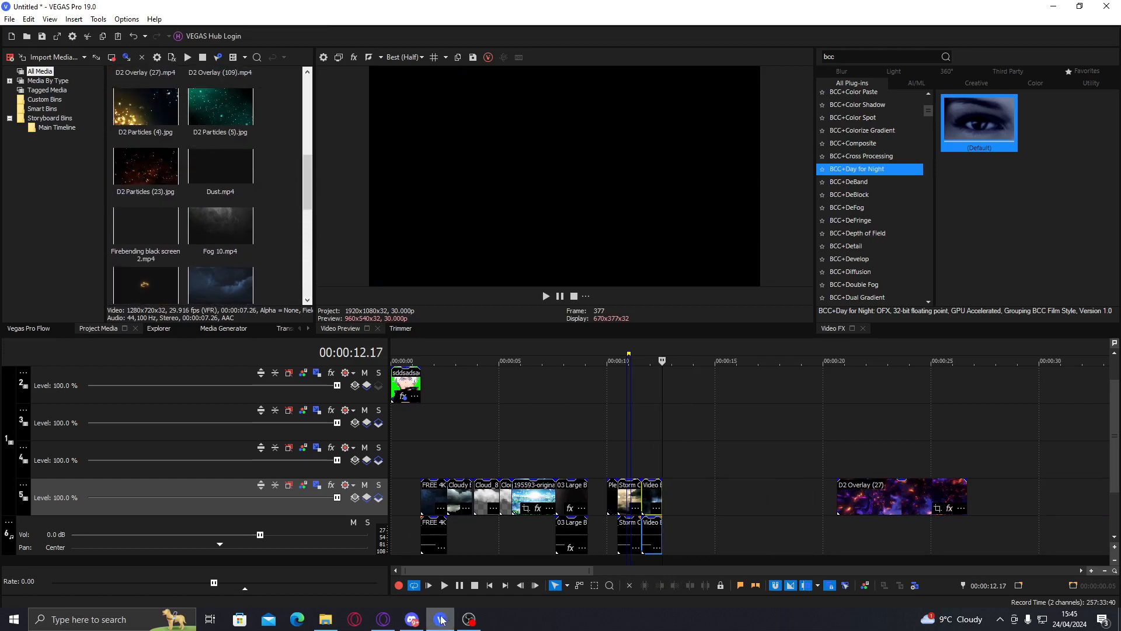
left_click(412, 620)
left_click(411, 621)
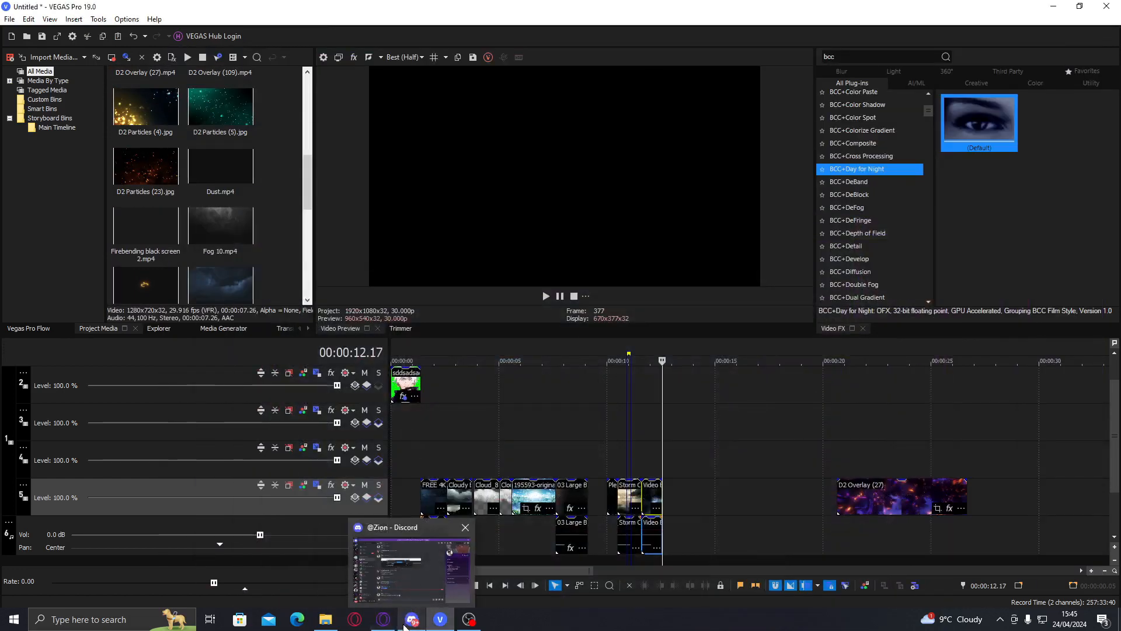
Switch to the Opera browser and load YouTube in the tab showing the Instagram profile
left_click(386, 622)
left_click(314, 17)
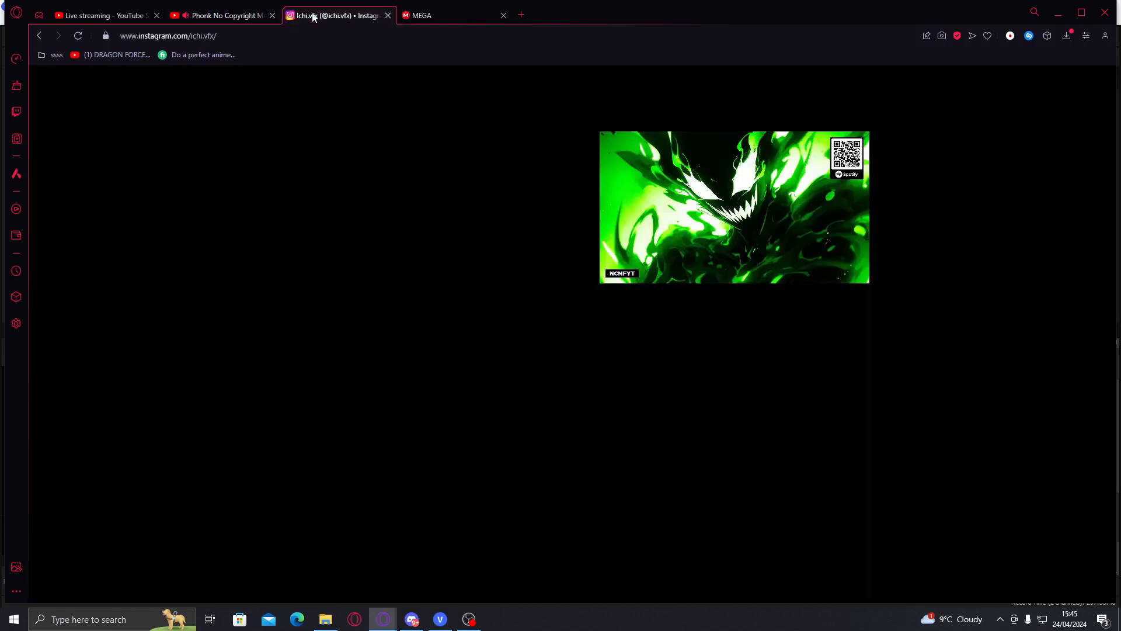
left_click(318, 32)
type("y")
key("Return")
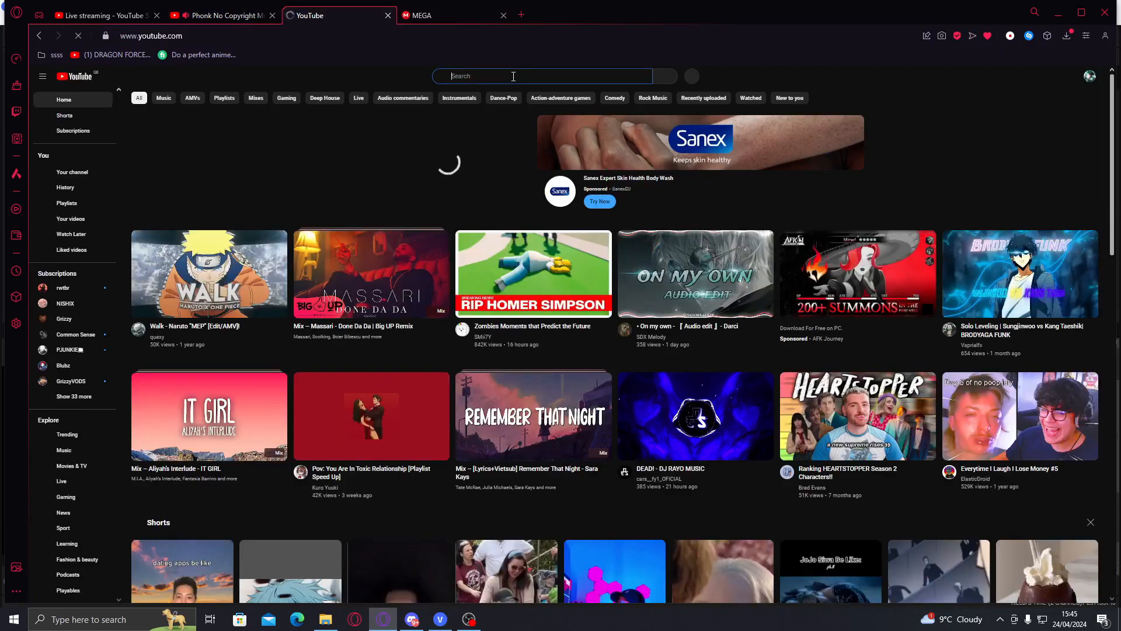
Search YouTube for "clouds background" and look through the results for usable cloud footage
left_click(513, 76)
type("clouds backgr")
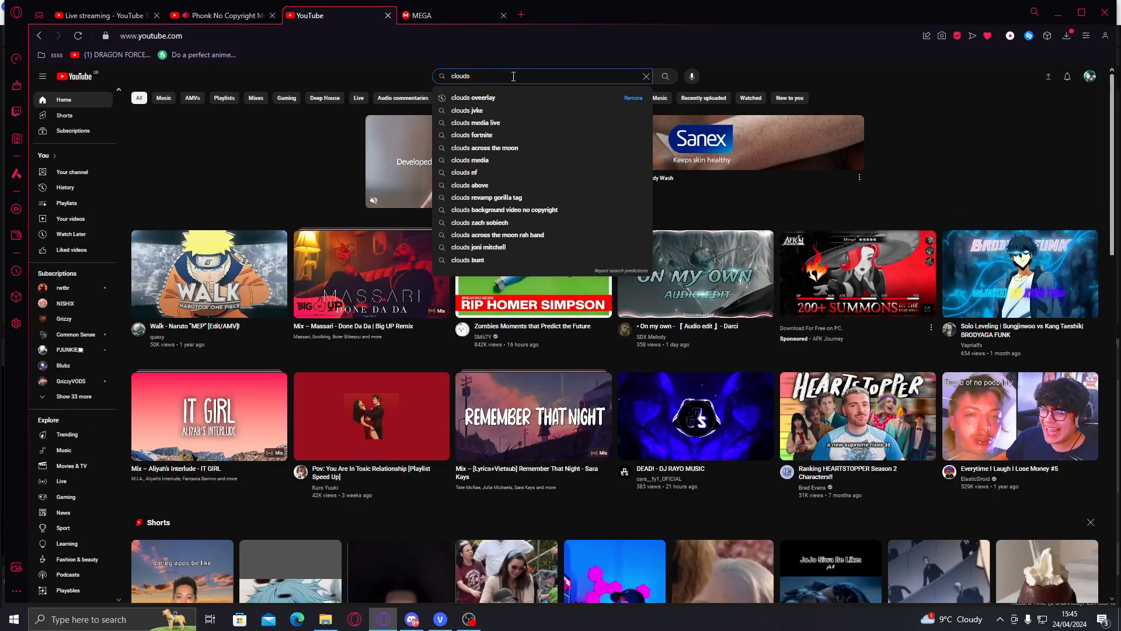
type("ound")
key("Return")
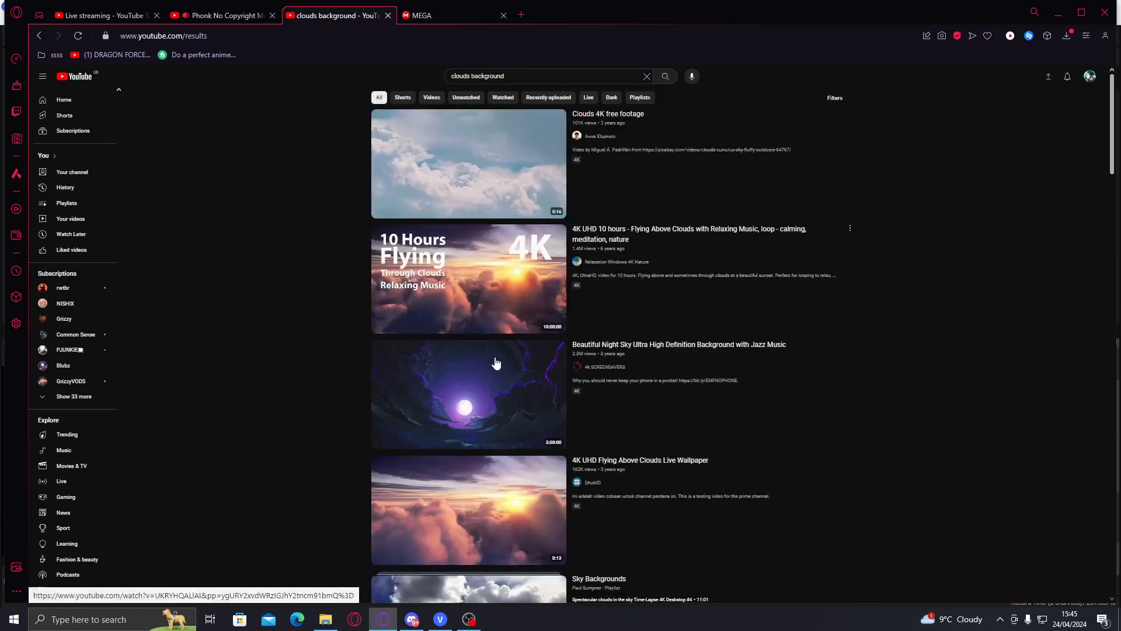
scroll(496, 373, "down", 4)
scroll(496, 381, "down", 4)
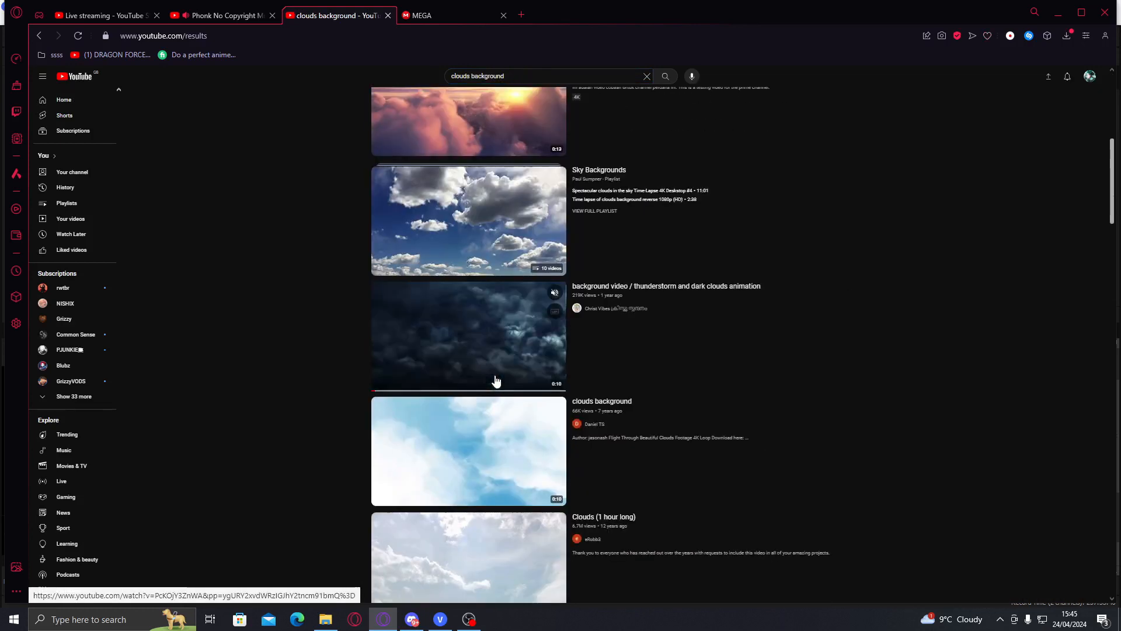
scroll(496, 381, "down", 4)
scroll(496, 380, "down", 7)
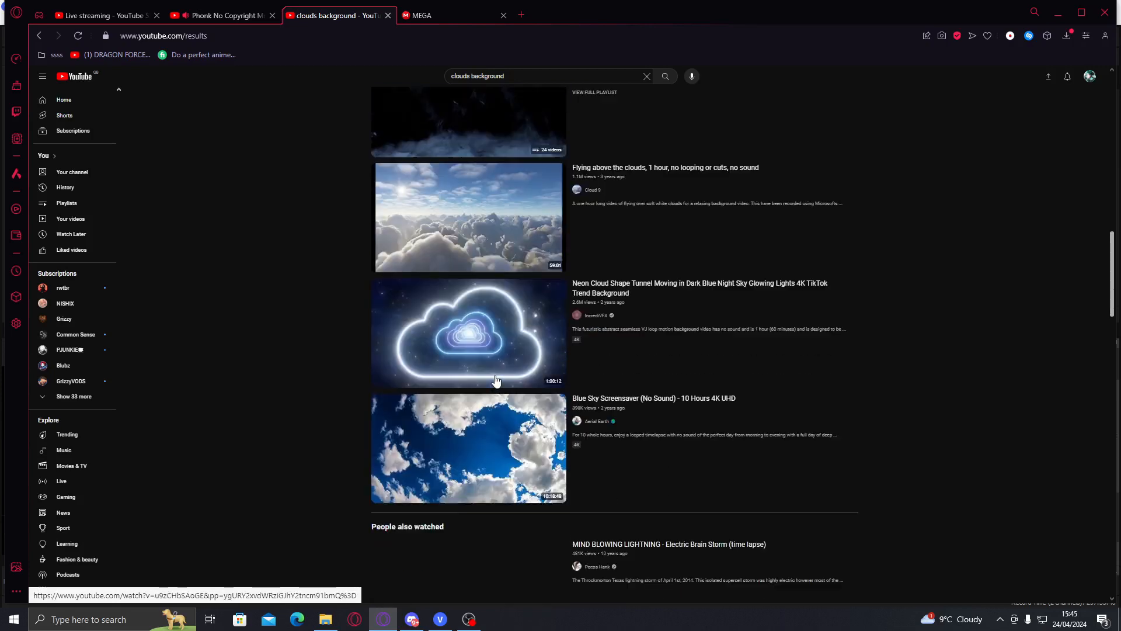
scroll(495, 381, "down", 2)
scroll(496, 381, "down", 10)
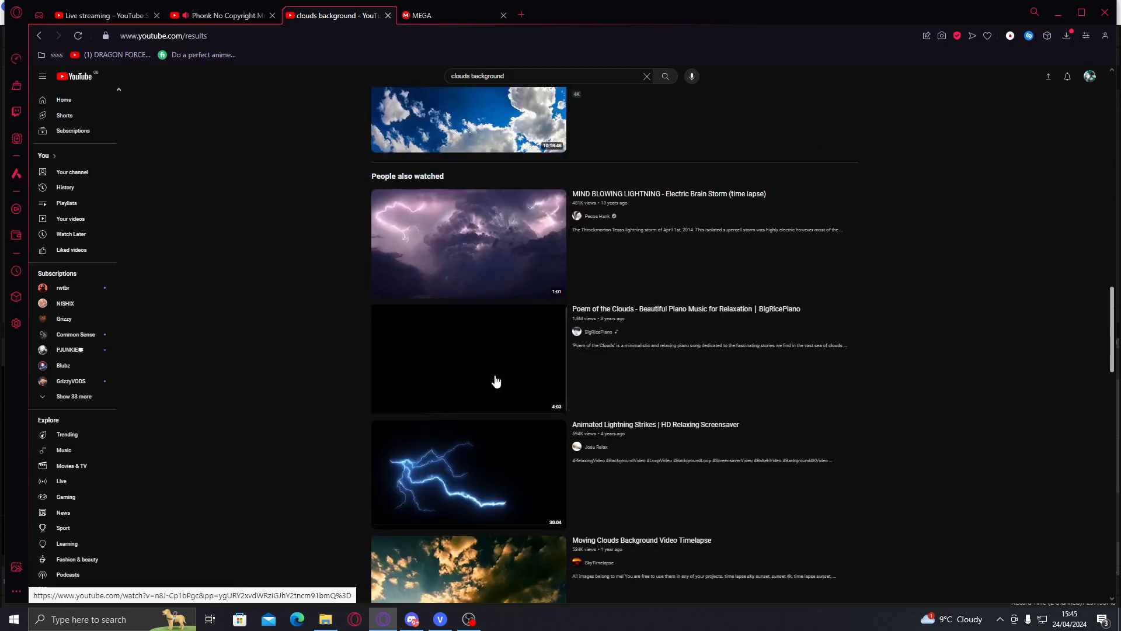
scroll(496, 381, "down", 18)
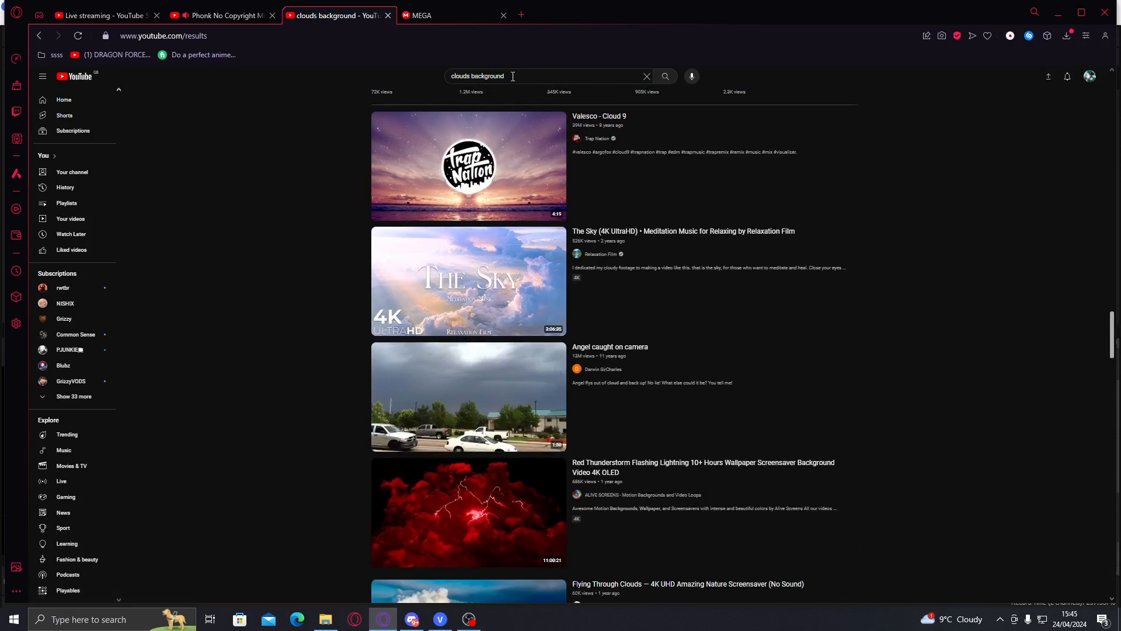
Search YouTube for "cloud storm overlay" and copy the link of the Dark Clouds Thunderstorms Sky Background video
type("/cl")
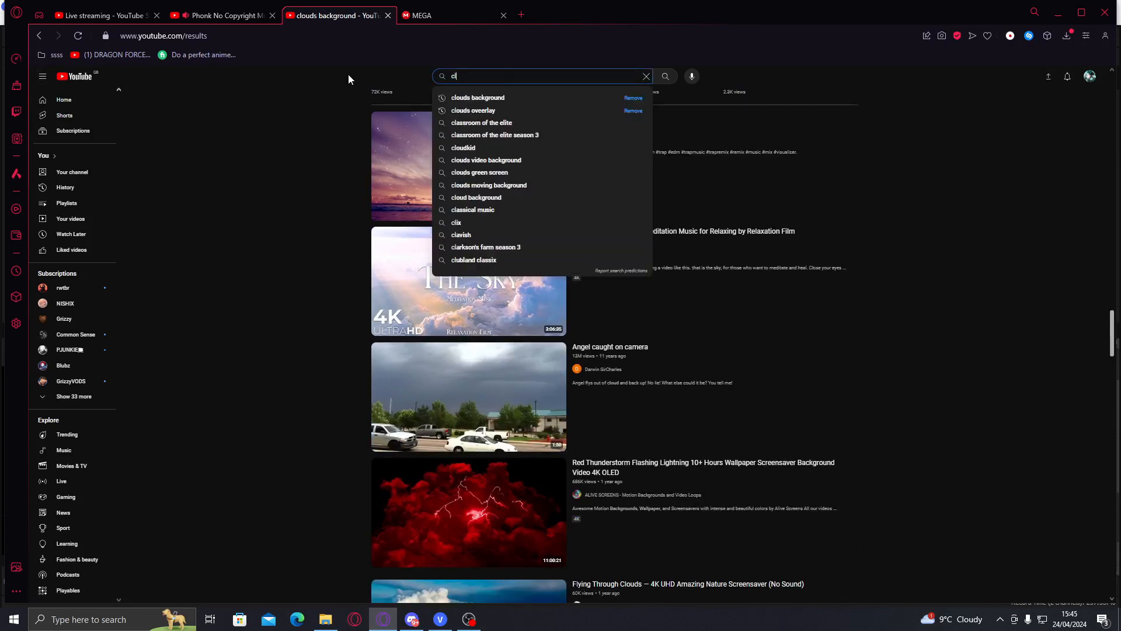
type("oud storm overlay")
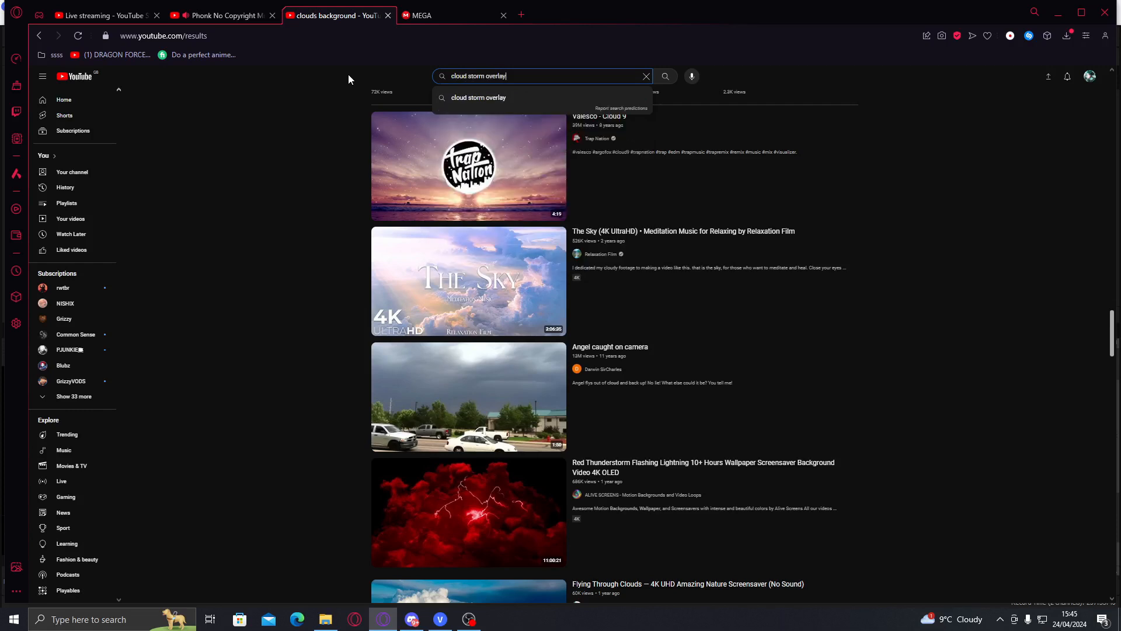
key("Return")
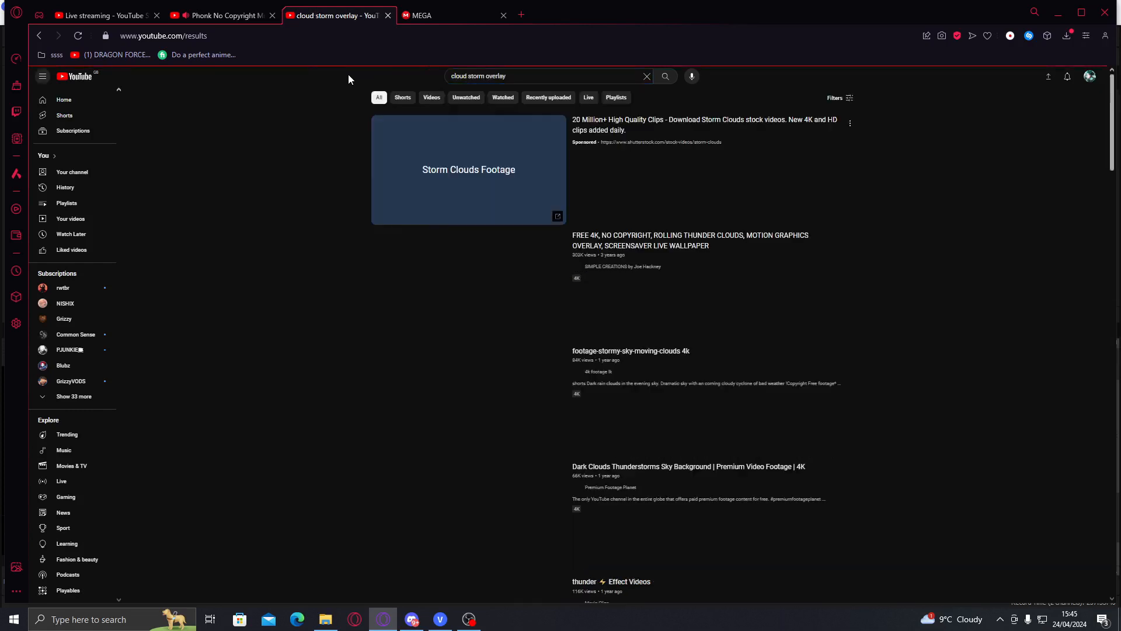
scroll(520, 295, "down", 3)
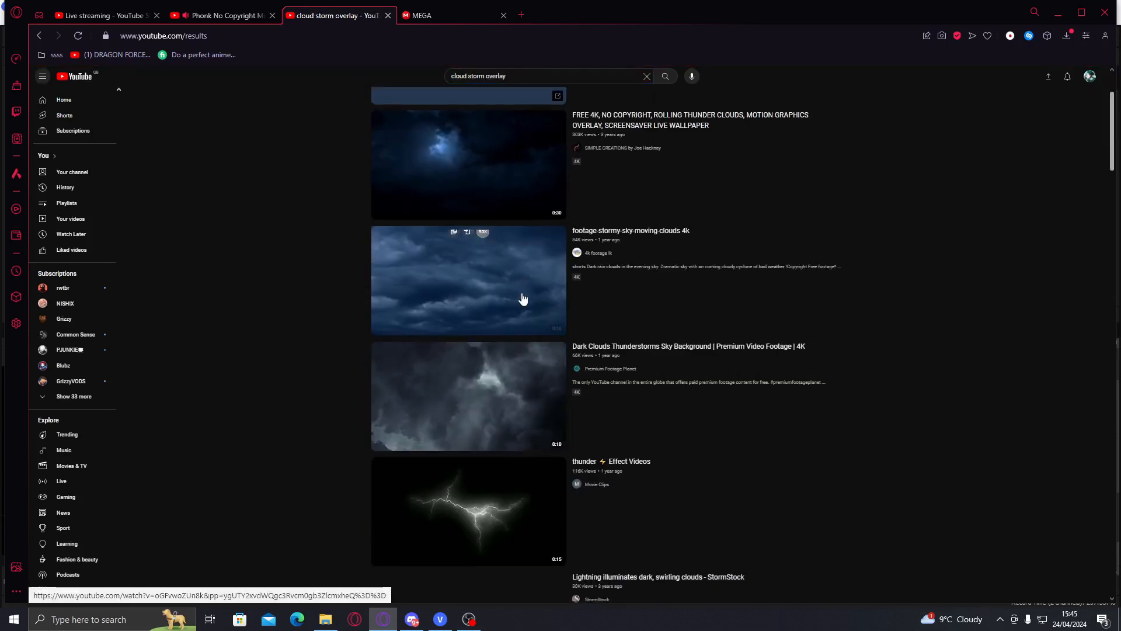
right_click(495, 354)
left_click(526, 406)
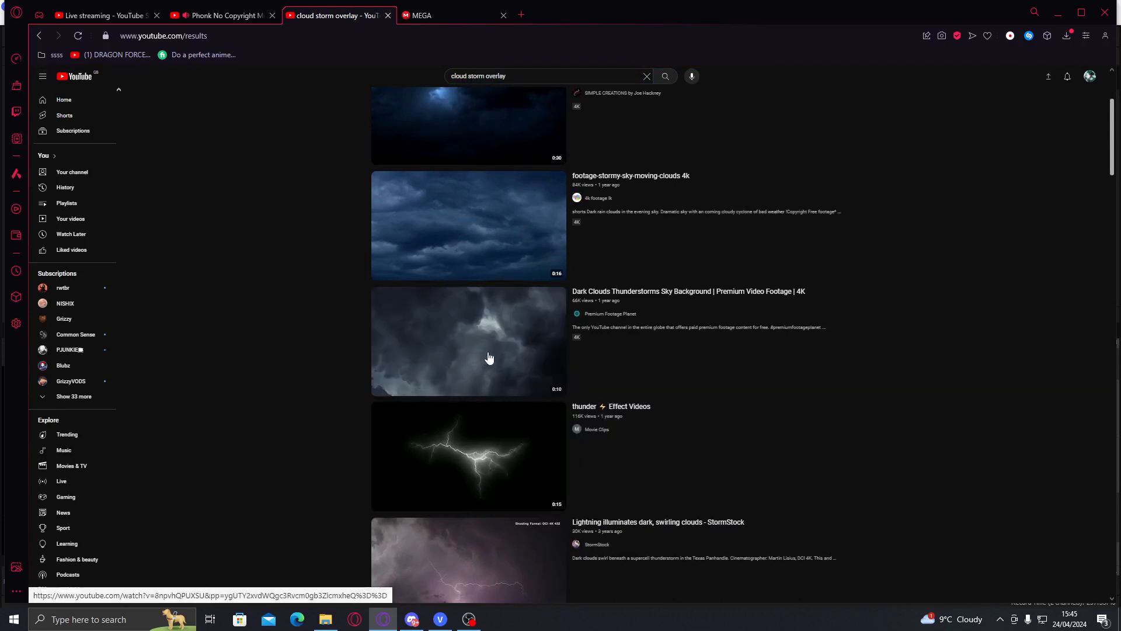
scroll(485, 358, "down", 4)
scroll(480, 366, "down", 4)
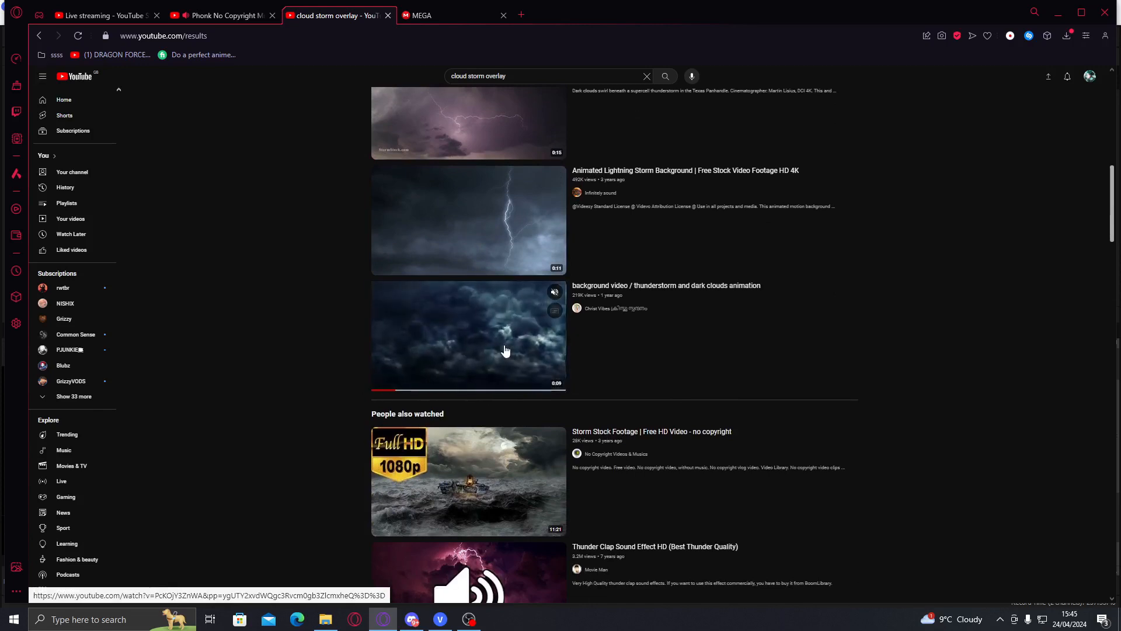
scroll(485, 365, "down", 8)
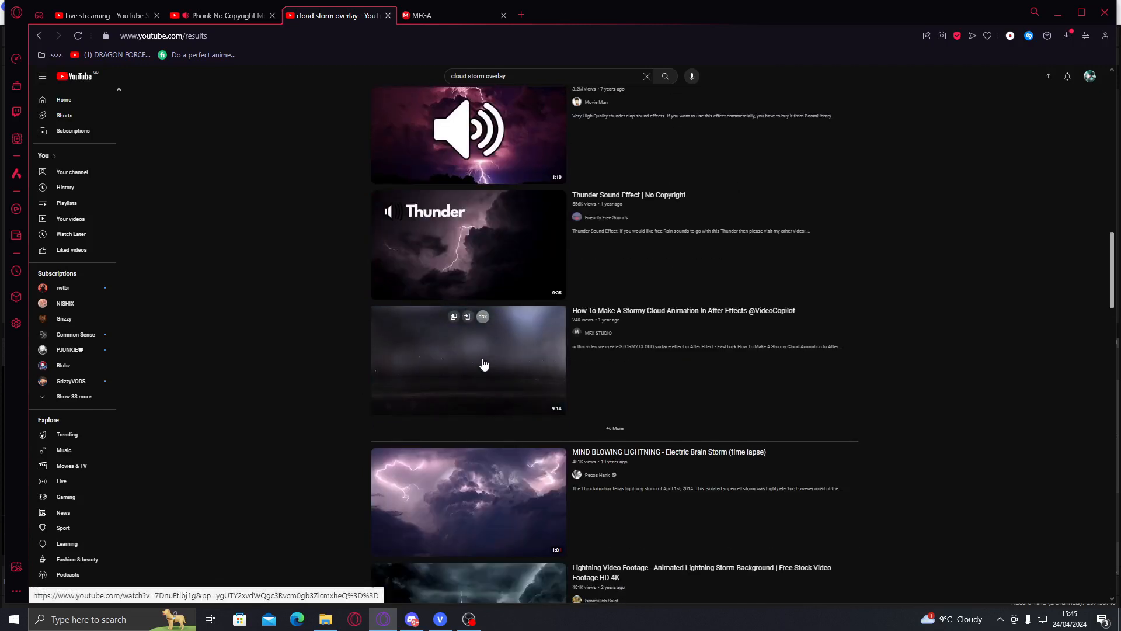
Search for "youtube to mp4" in a new tab, open the YT1s converter, and submit the copied video link for conversion
left_click(521, 16)
type("yout")
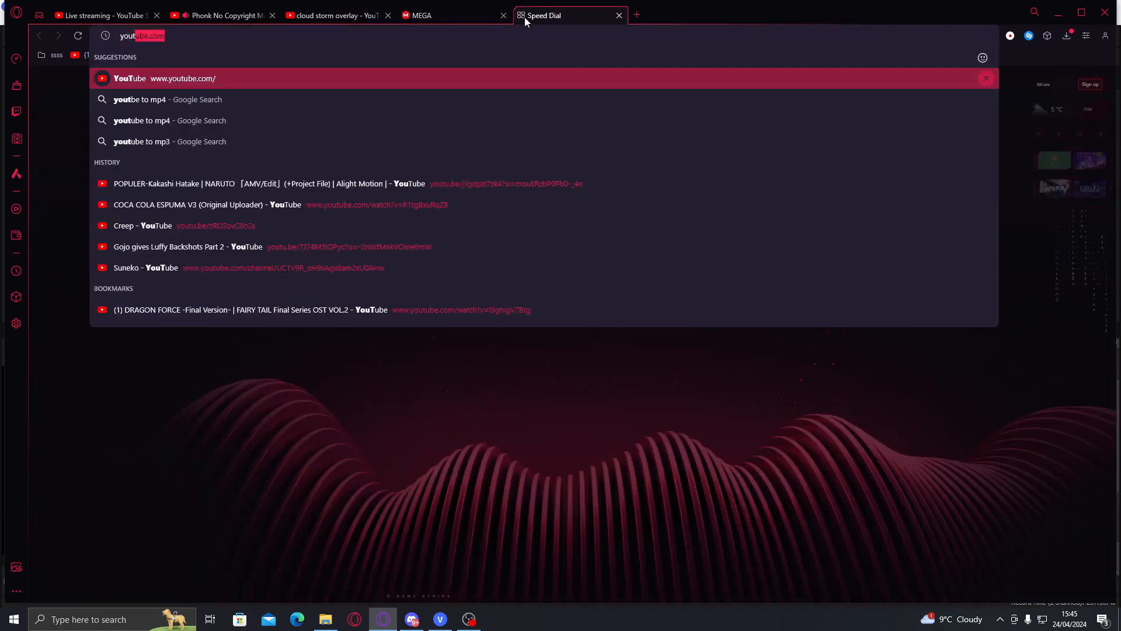
type("ube to mp4")
key("Return")
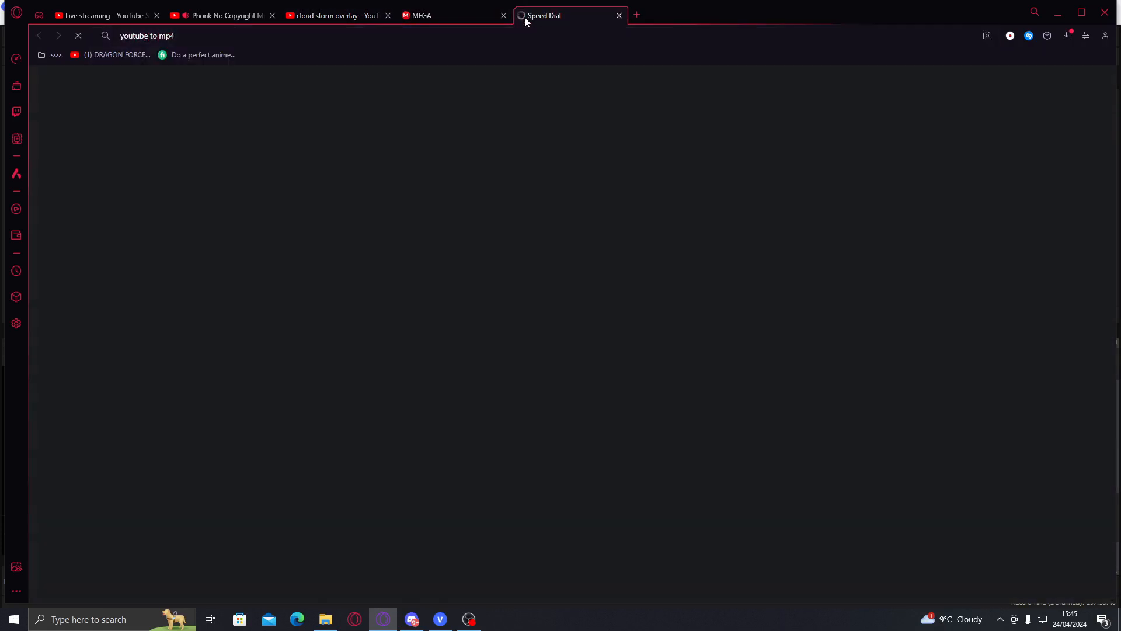
left_click(265, 163)
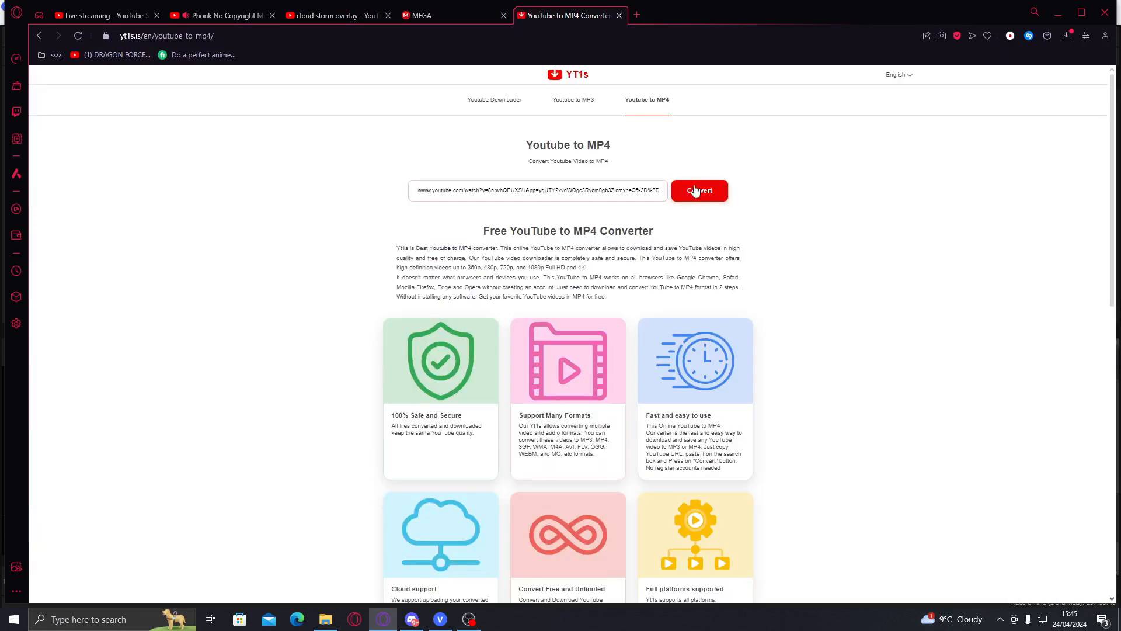
left_click(695, 191)
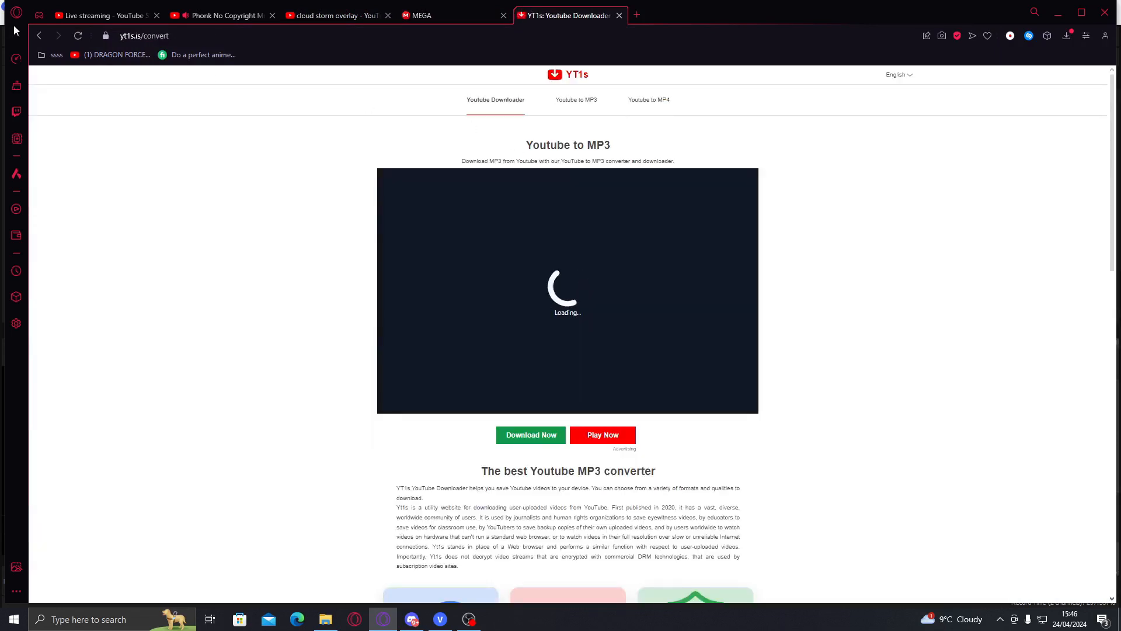
Return to the "youtube to mp4" search results, try the YouTubeMP4 site, and open another YouTube downloader from the results instead
left_click(37, 35)
left_click(39, 36)
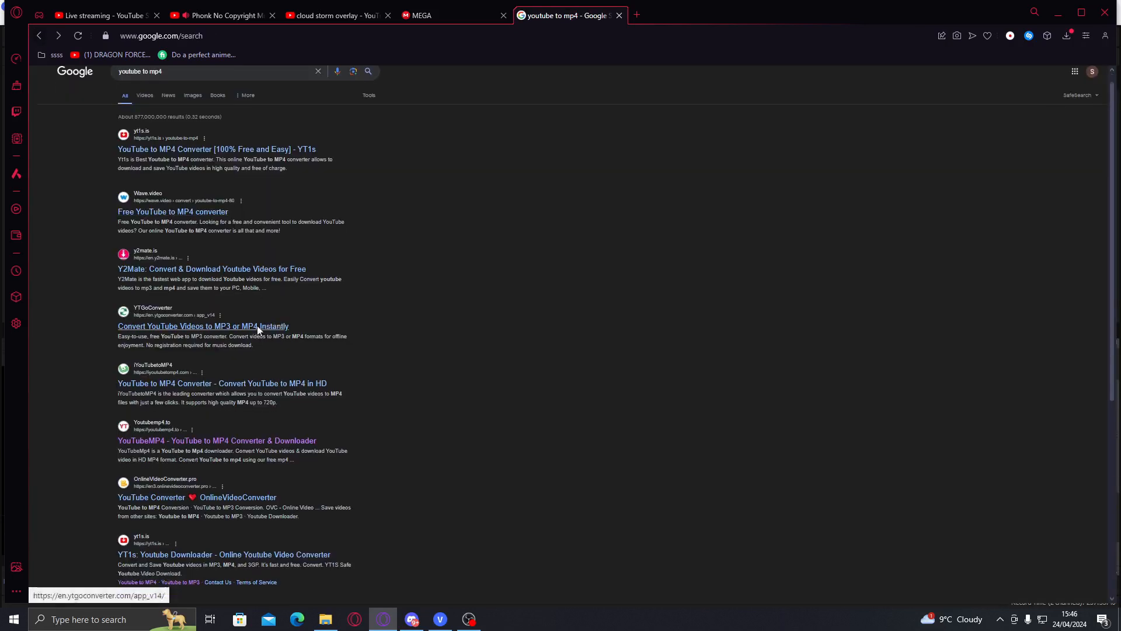
scroll(252, 327, "down", 2)
left_click(205, 332)
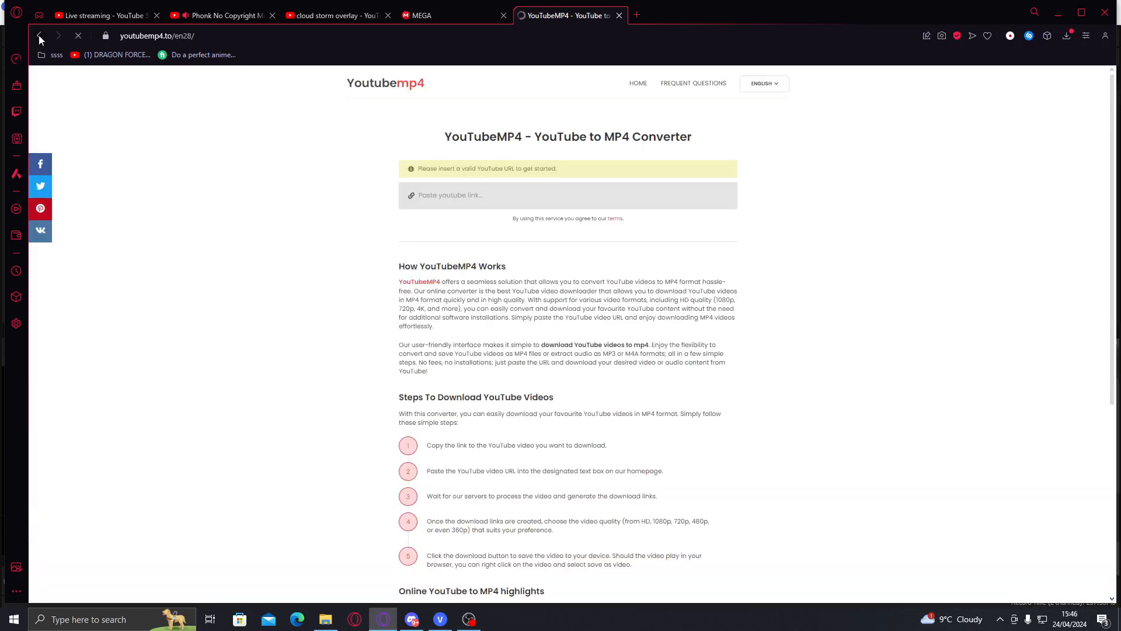
left_click(39, 36)
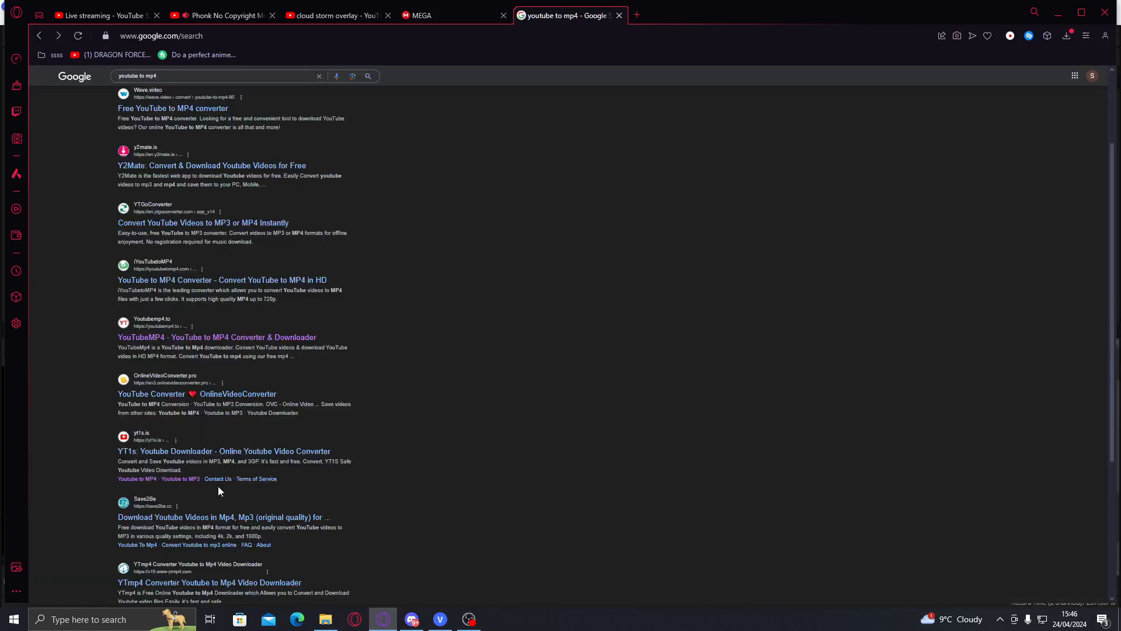
left_click(214, 451)
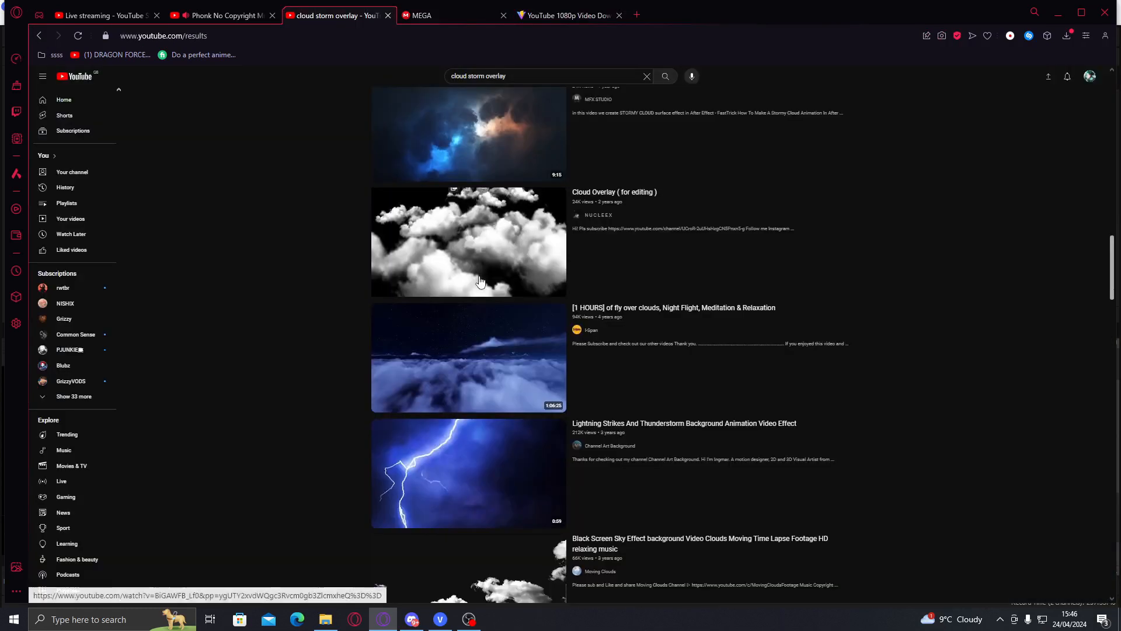
Browse the "cloud storm overlay" results on YouTube and copy the link of "Lightning Video Footage - Animated Lightning Storm Background"
scroll(480, 282, "down", 4)
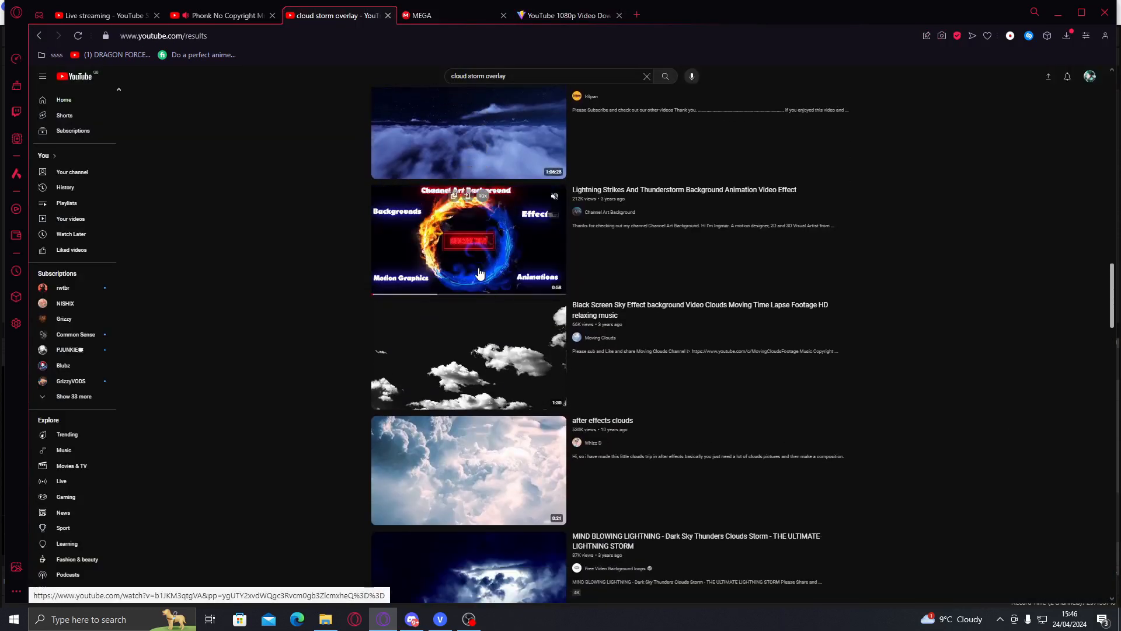
scroll(480, 275, "down", 7)
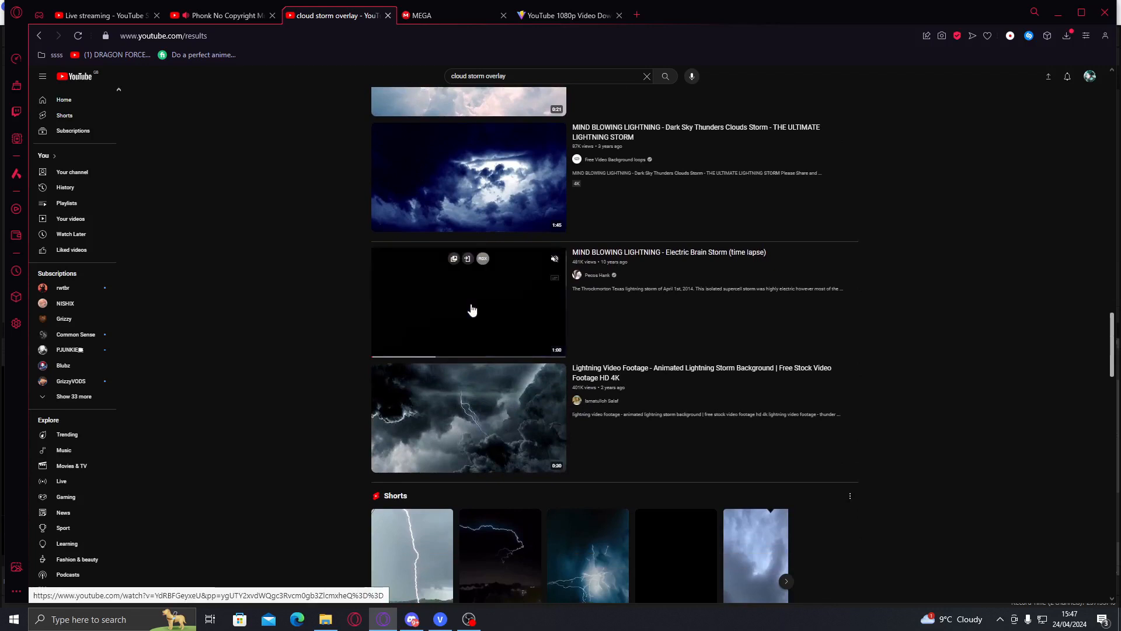
scroll(471, 310, "down", 2)
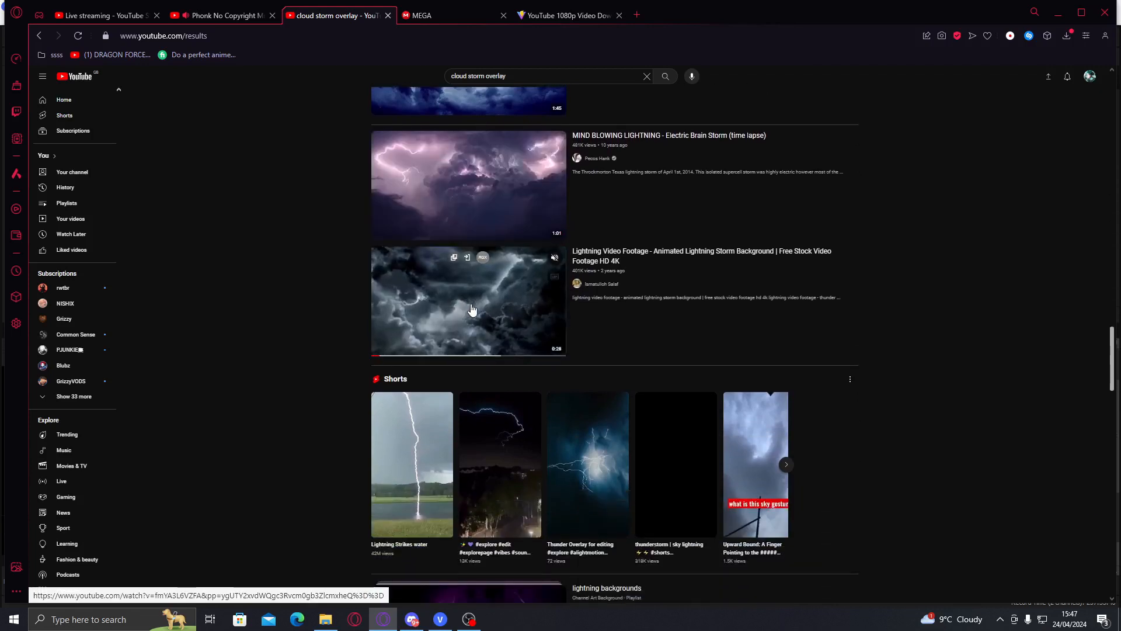
right_click(459, 304)
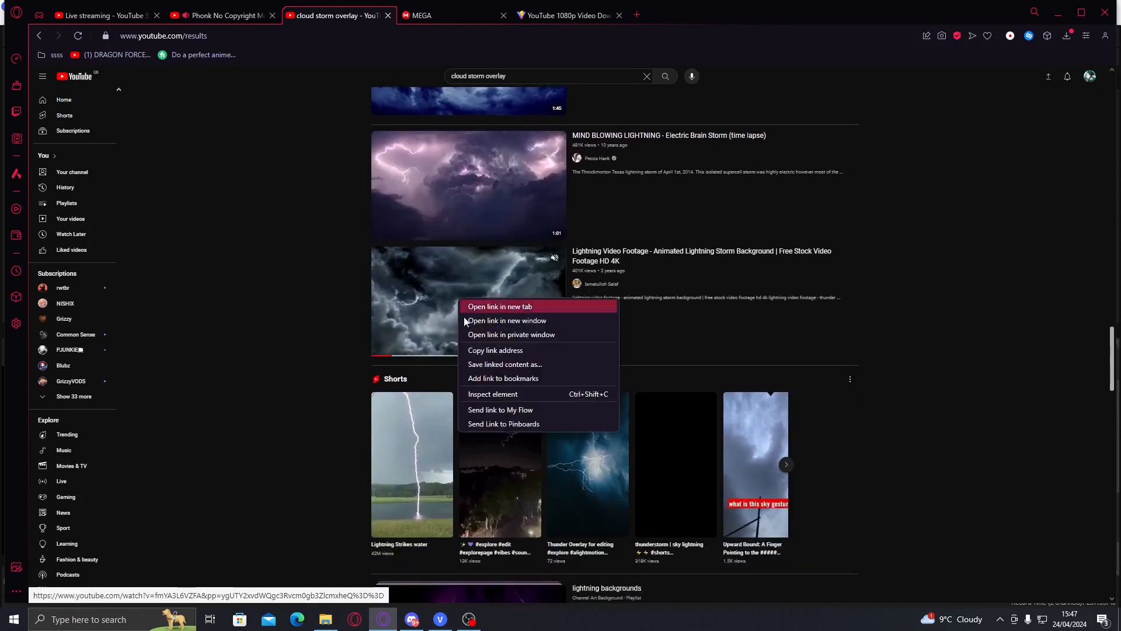
left_click(496, 348)
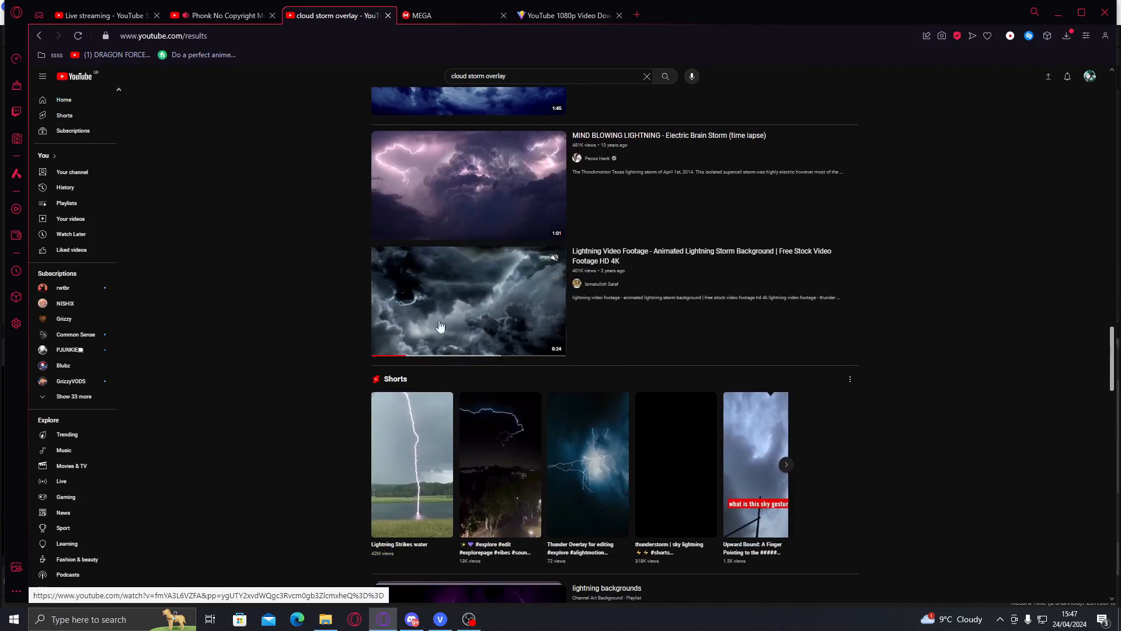
Replace the link on downloaderto.com with the copied Lightning Video Footage link, start its MP4 (720p) conversion, and close the ad tabs
left_click(570, 16)
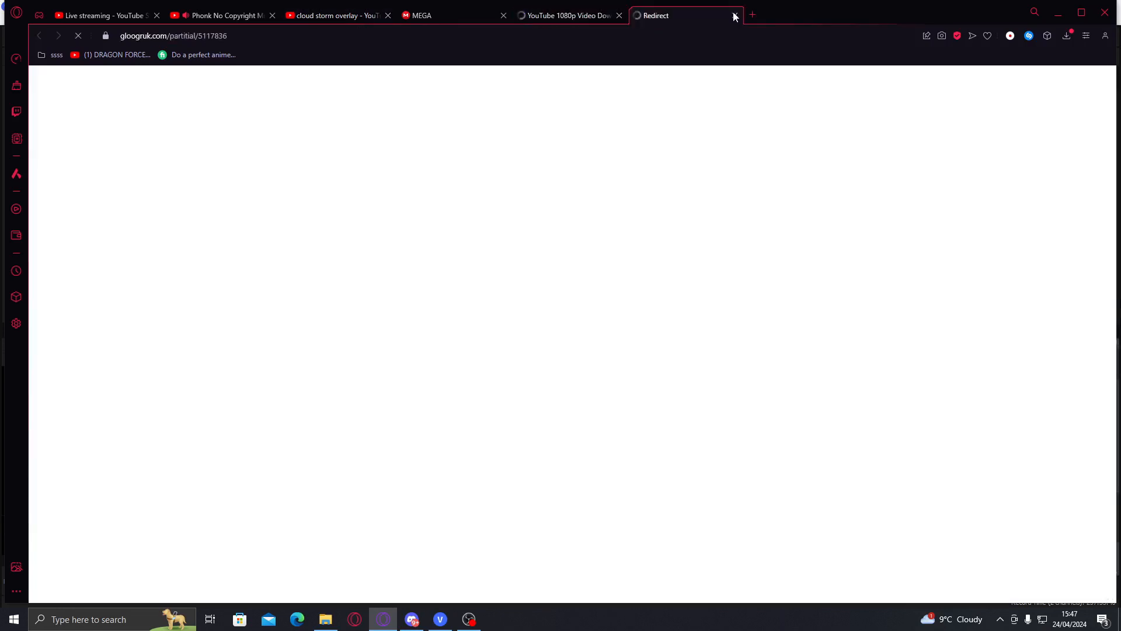
left_click(734, 16)
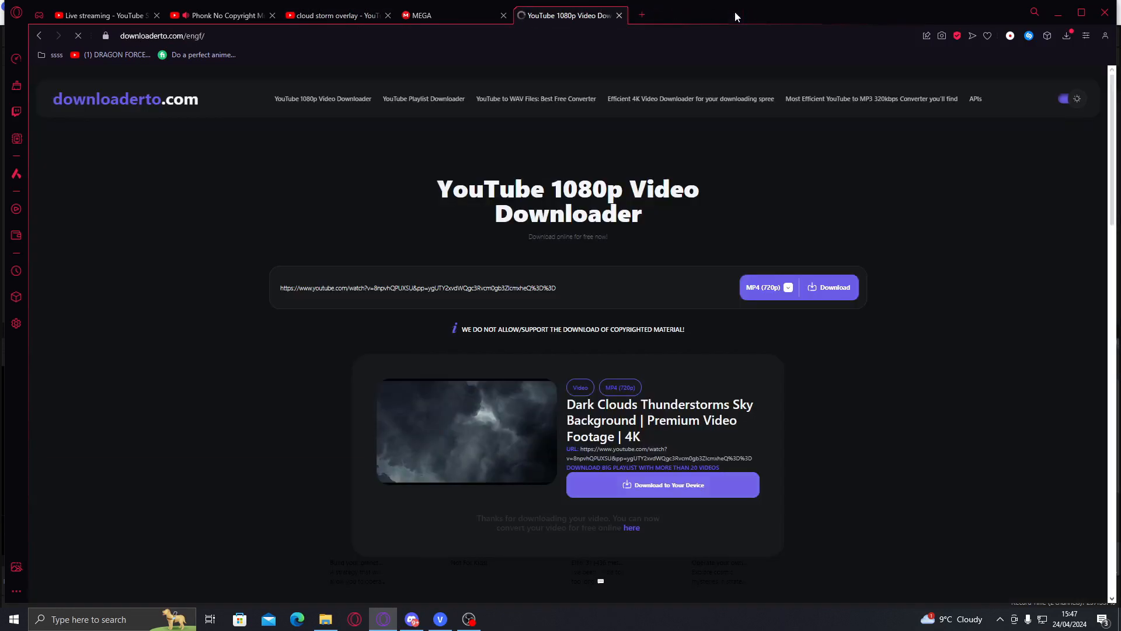
left_click(611, 273)
key("ctrl+a")
key("ctrl+v")
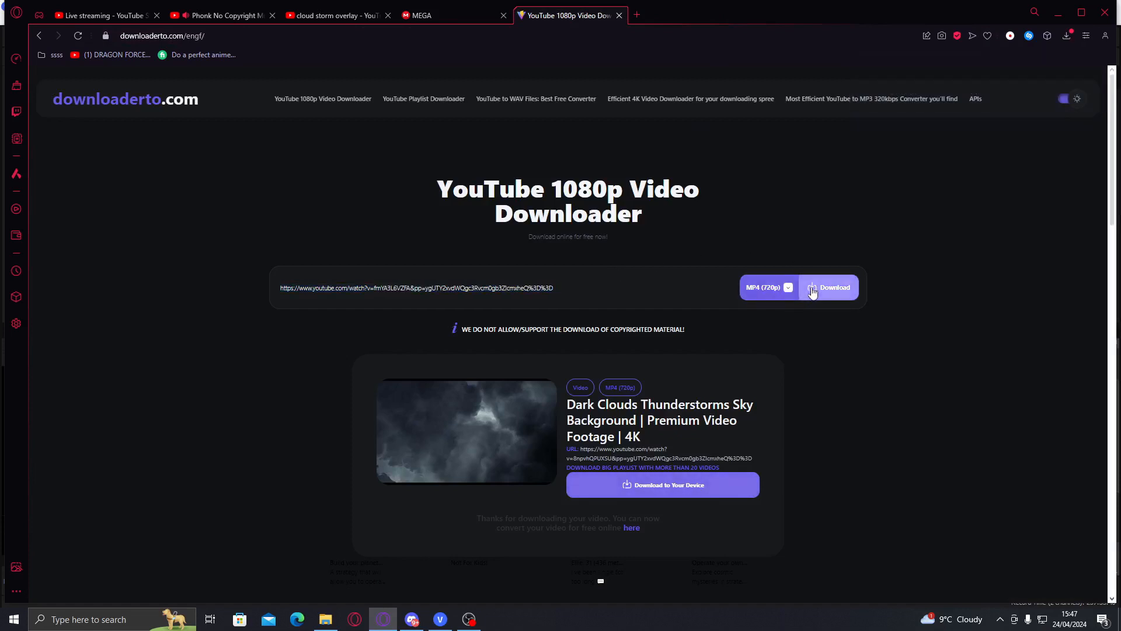
left_click(814, 292)
left_click(734, 16)
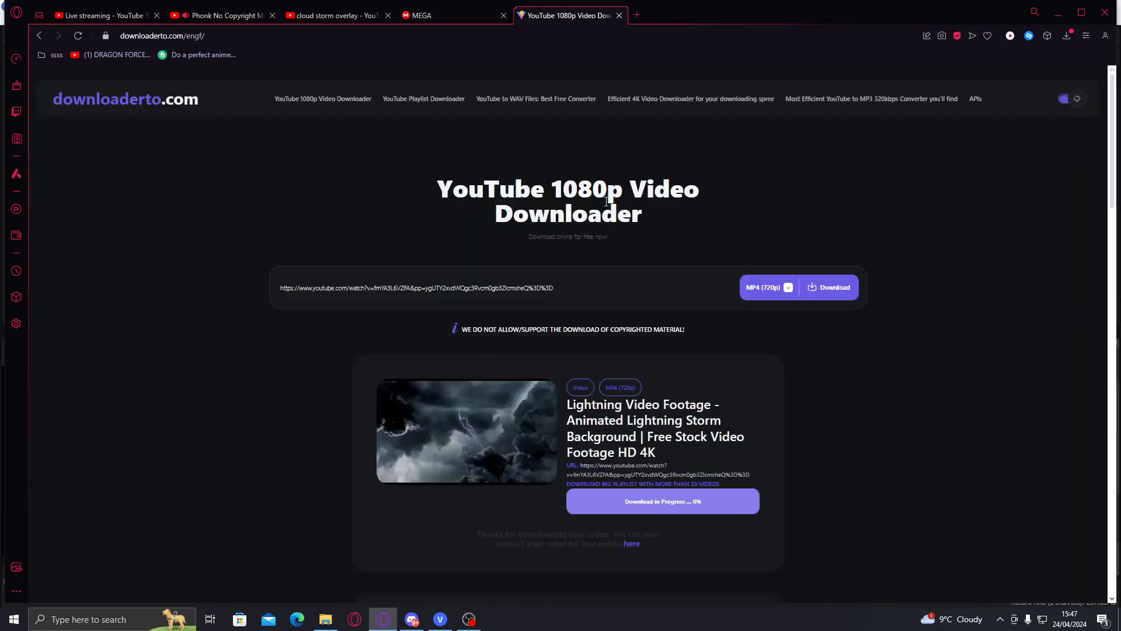
Find and preview "20 Cinematic Thunderstorm Lightning In Storm Dark Clouds" further down the YouTube results, and copy its link
left_click(356, 16)
scroll(504, 257, "down", 5)
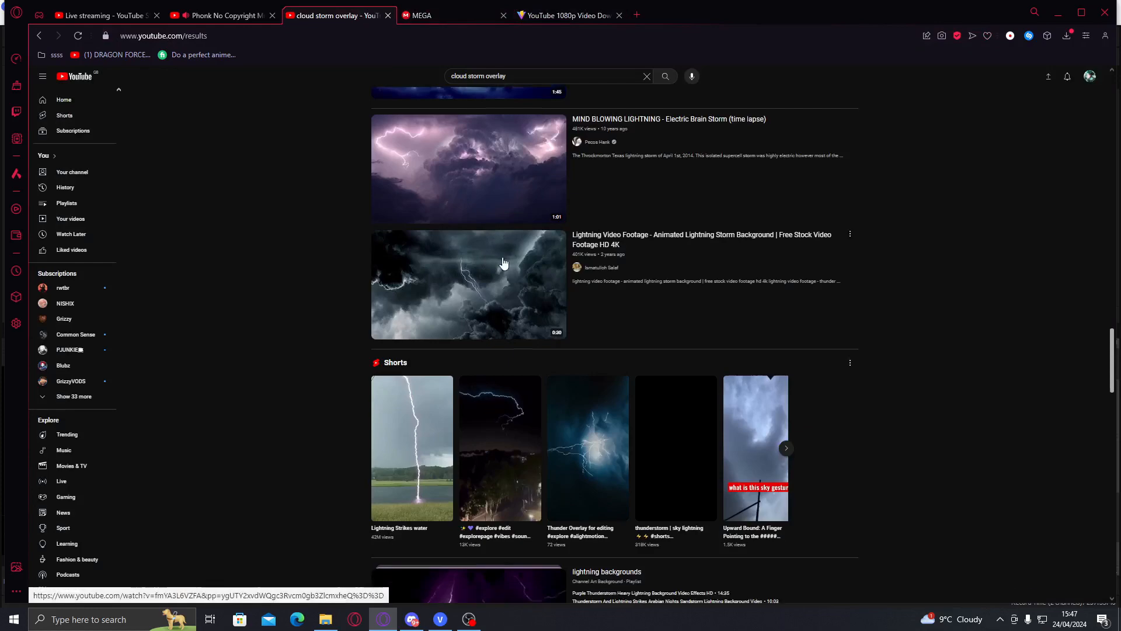
scroll(504, 260, "down", 10)
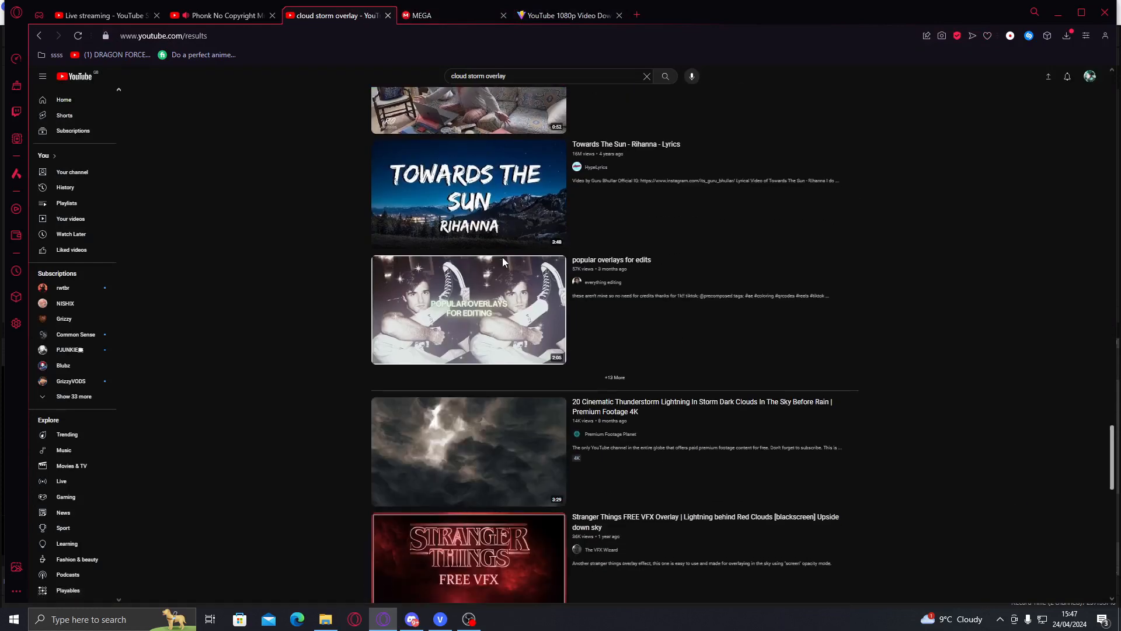
mouse_move(504, 262)
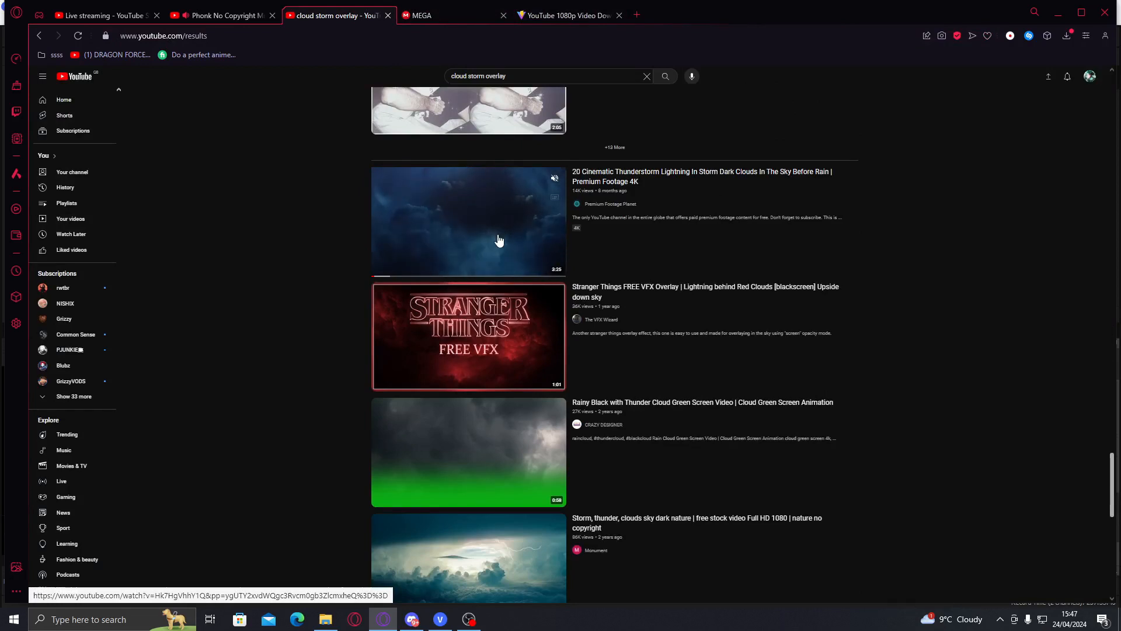
left_click(409, 276)
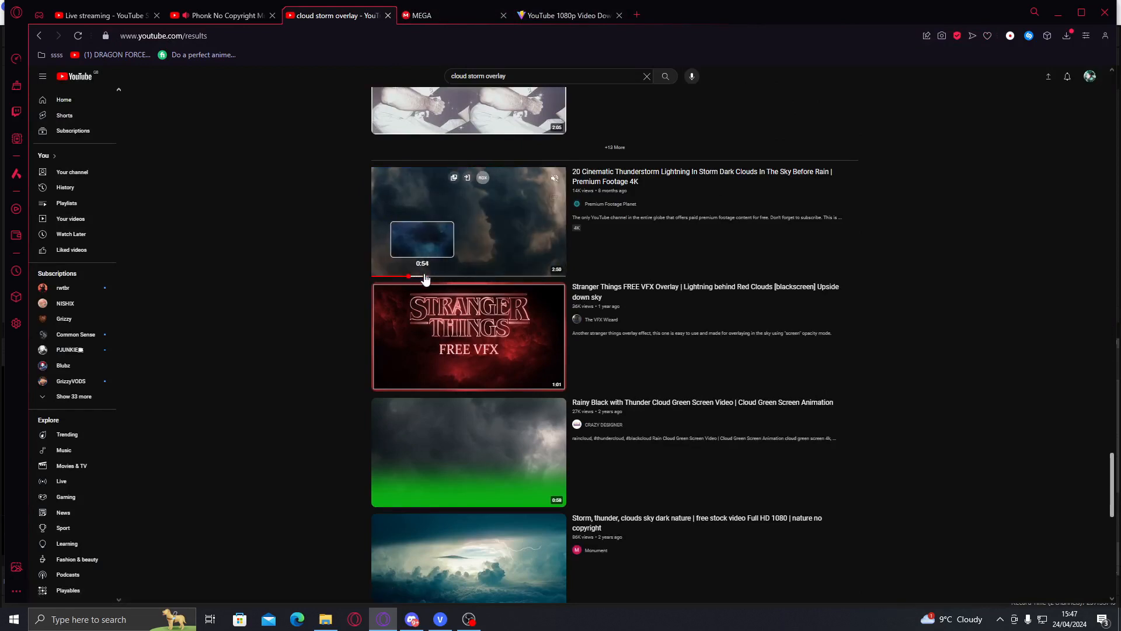
left_click(446, 275)
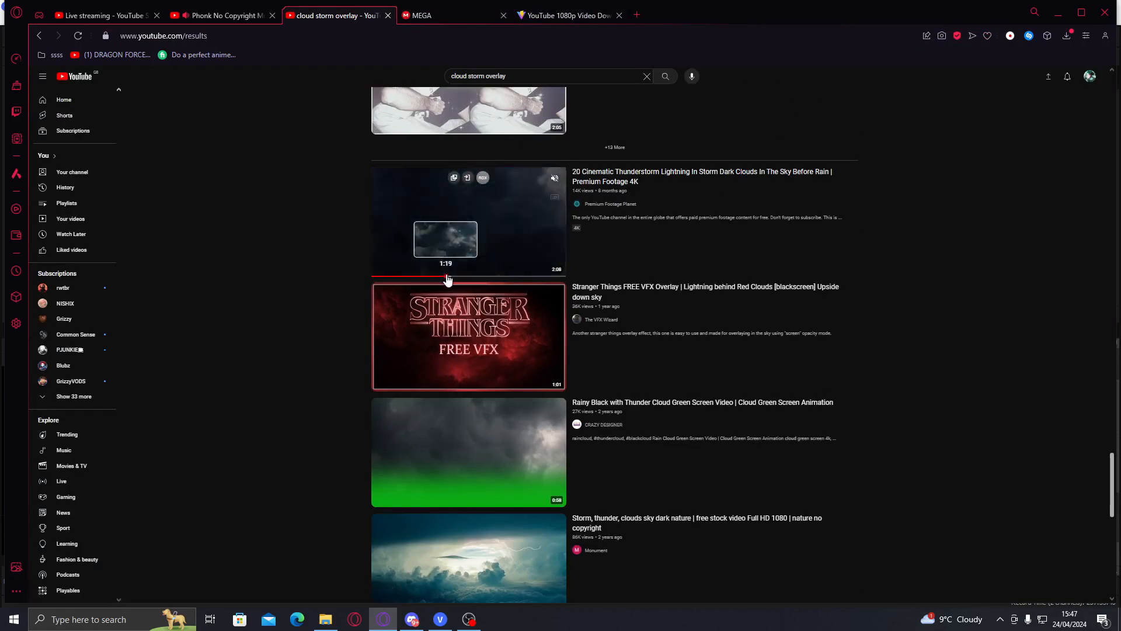
right_click(497, 250)
left_click(532, 298)
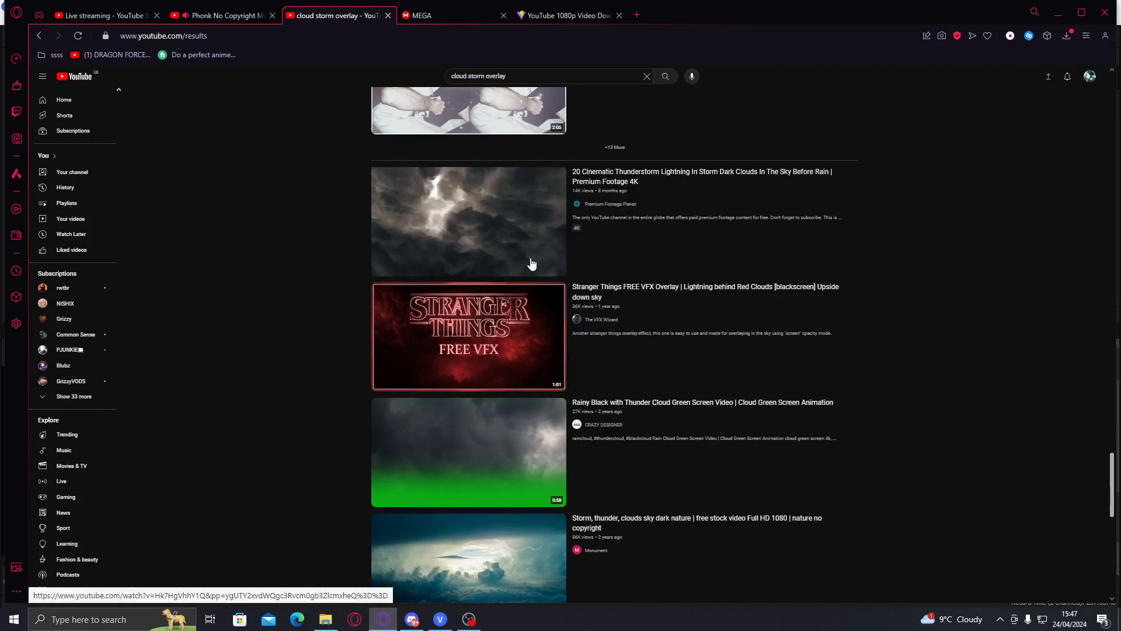
mouse_move(537, 459)
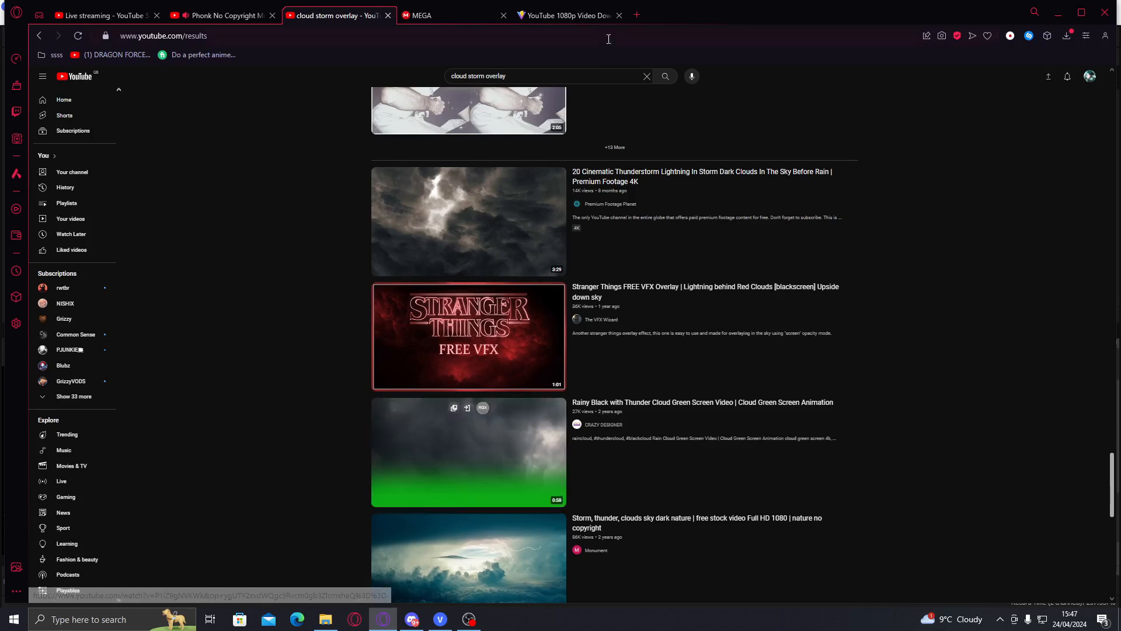
Submit the copied 20 Cinematic Thunderstorm link on downloaderto.com as MP4 (720p) and close the ad tab
left_click(586, 19)
triple_click(611, 293)
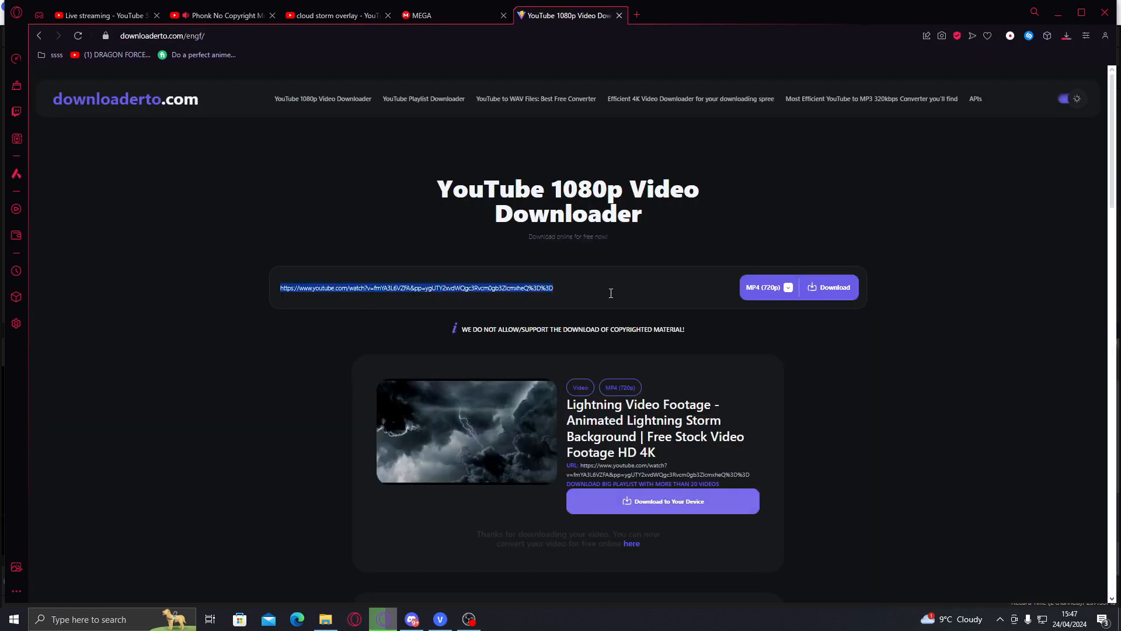
key("ctrl+v")
left_click(810, 287)
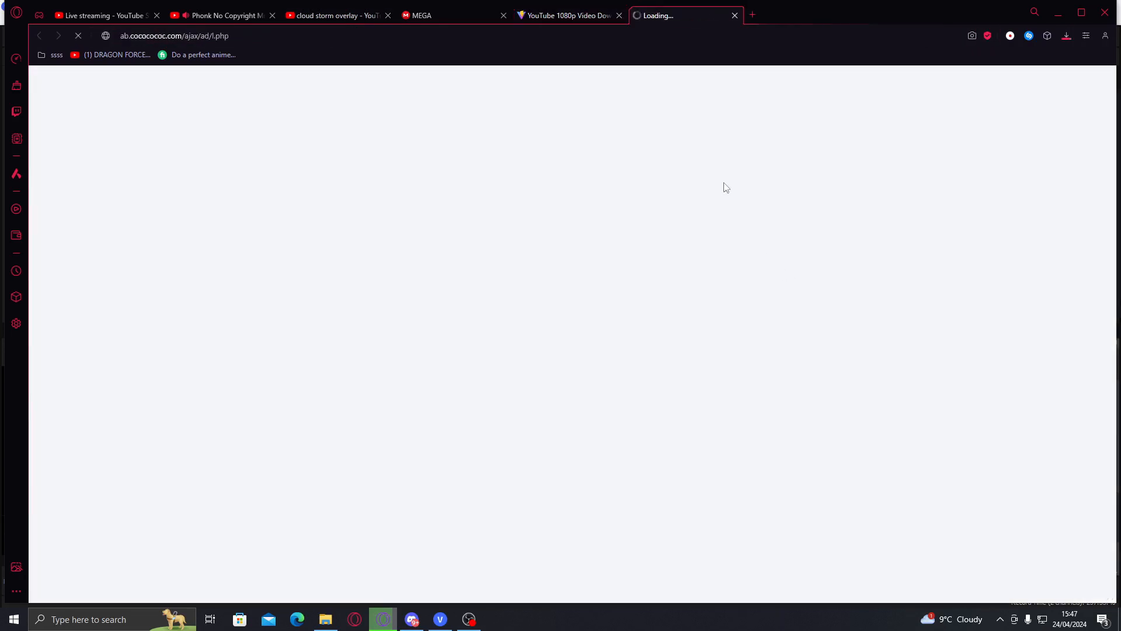
left_click(735, 15)
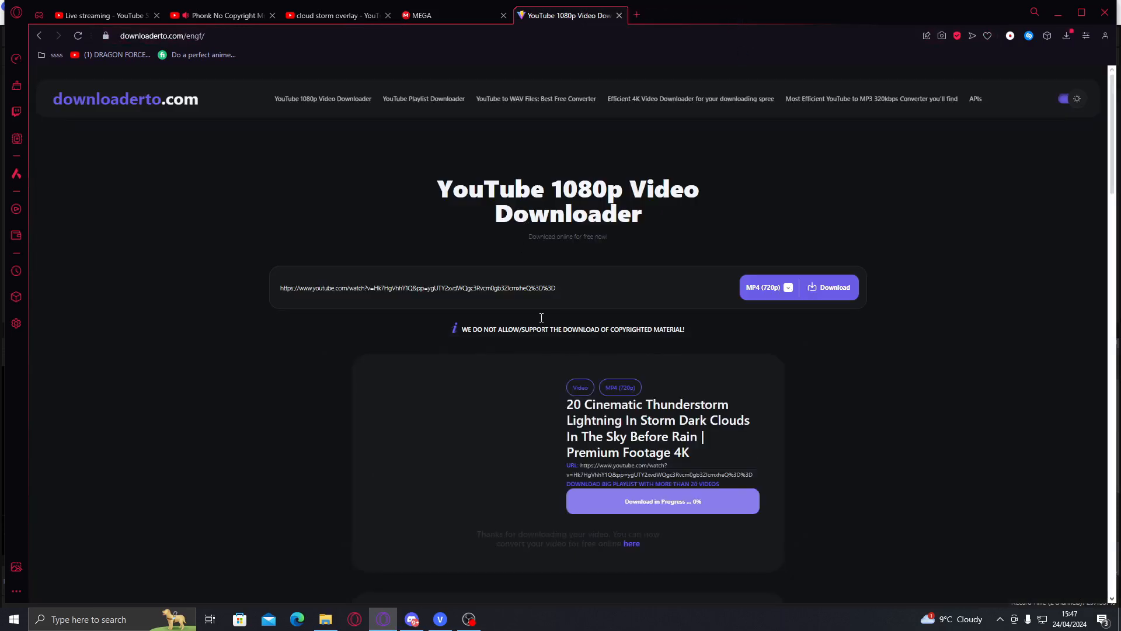
Move the YouTube results beside the downloader tab and look through the remaining storm and cloud videos for more usable footage
left_click_drag(336, 6, 451, 14)
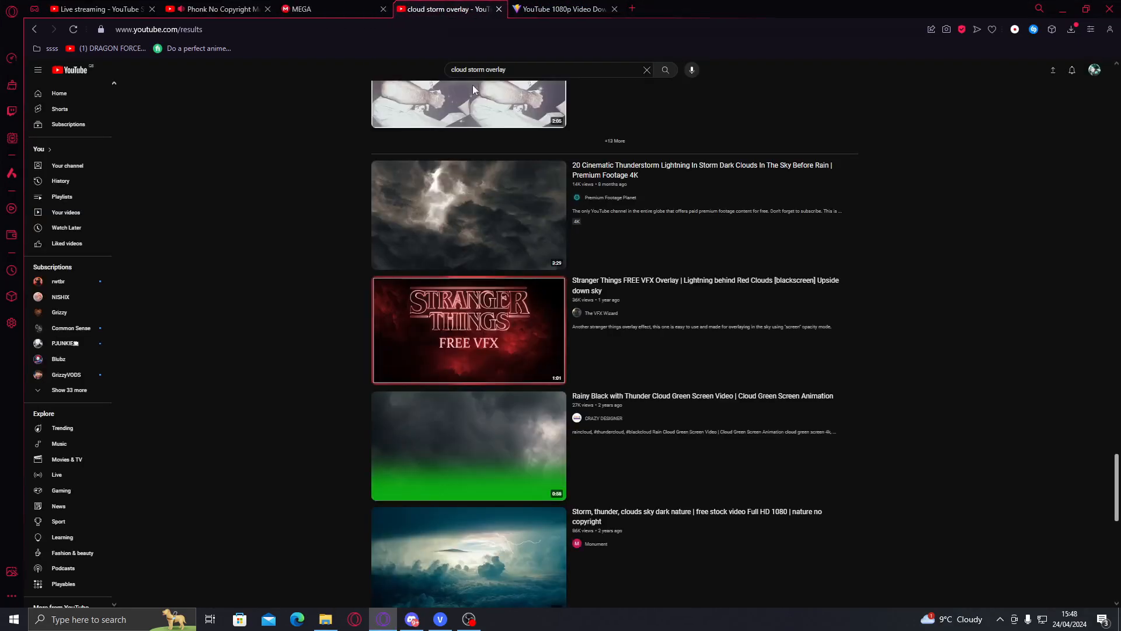
scroll(547, 298, "down", 3)
scroll(491, 314, "down", 1)
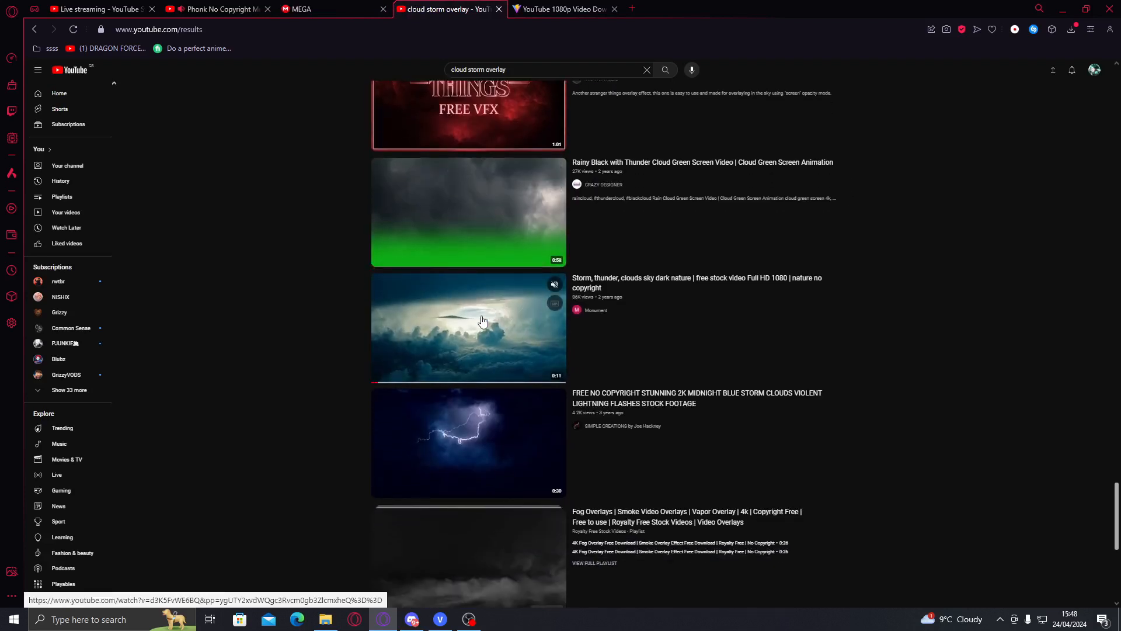
scroll(482, 322, "down", 1)
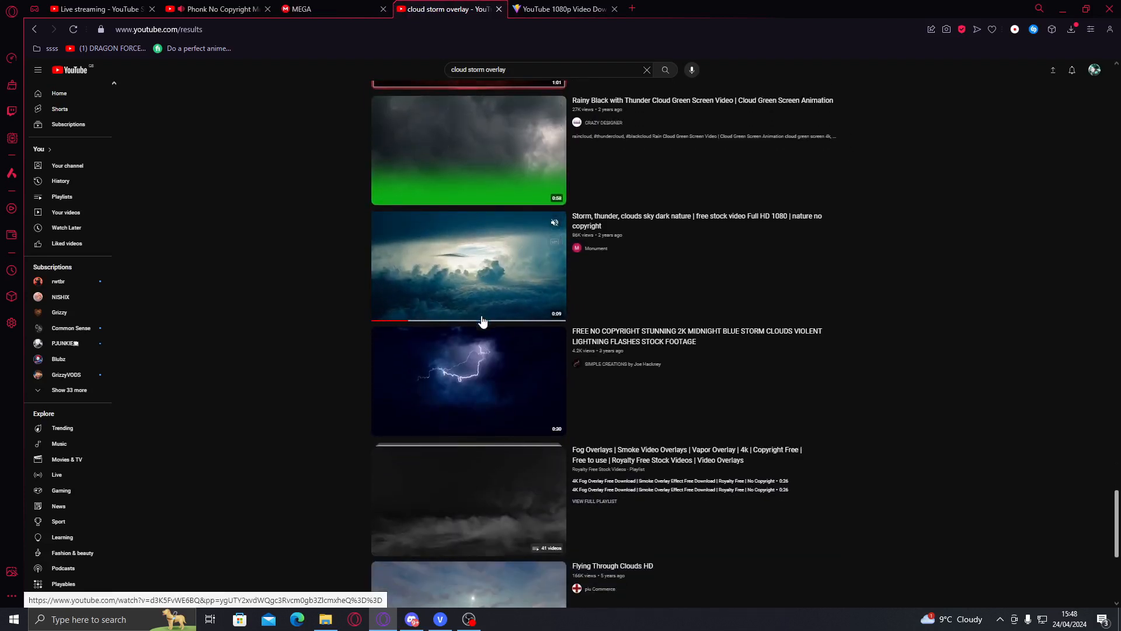
scroll(482, 322, "down", 3)
scroll(482, 322, "down", 3)
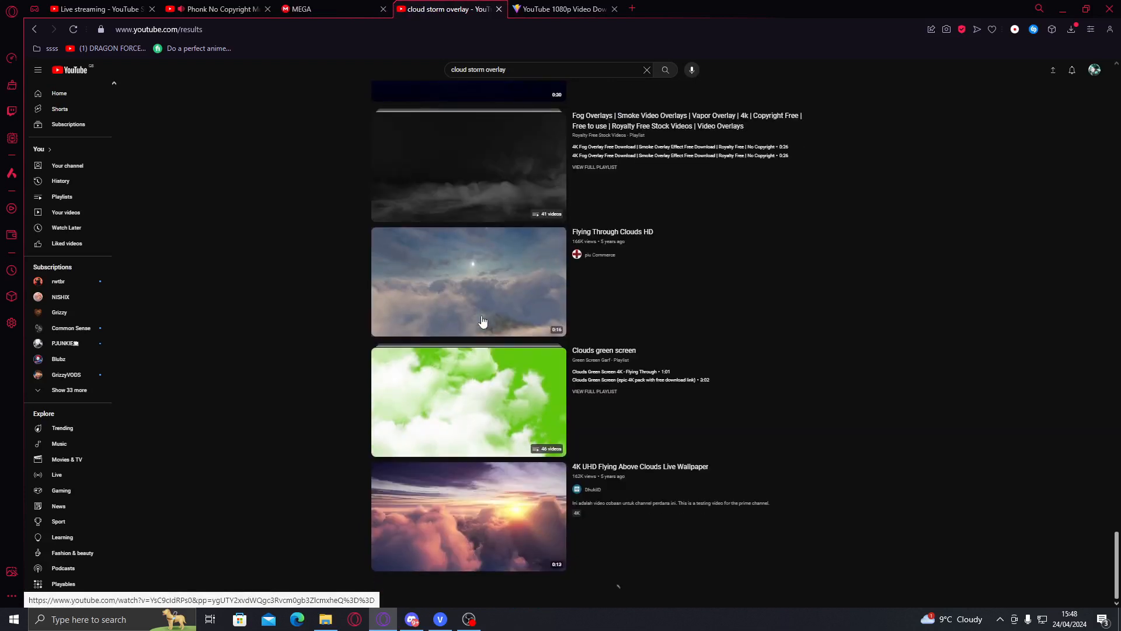
Download the converted 20 Cinematic Thunderstorm video to the device and close the ad and downloader tabs
key("ctrl+Tab")
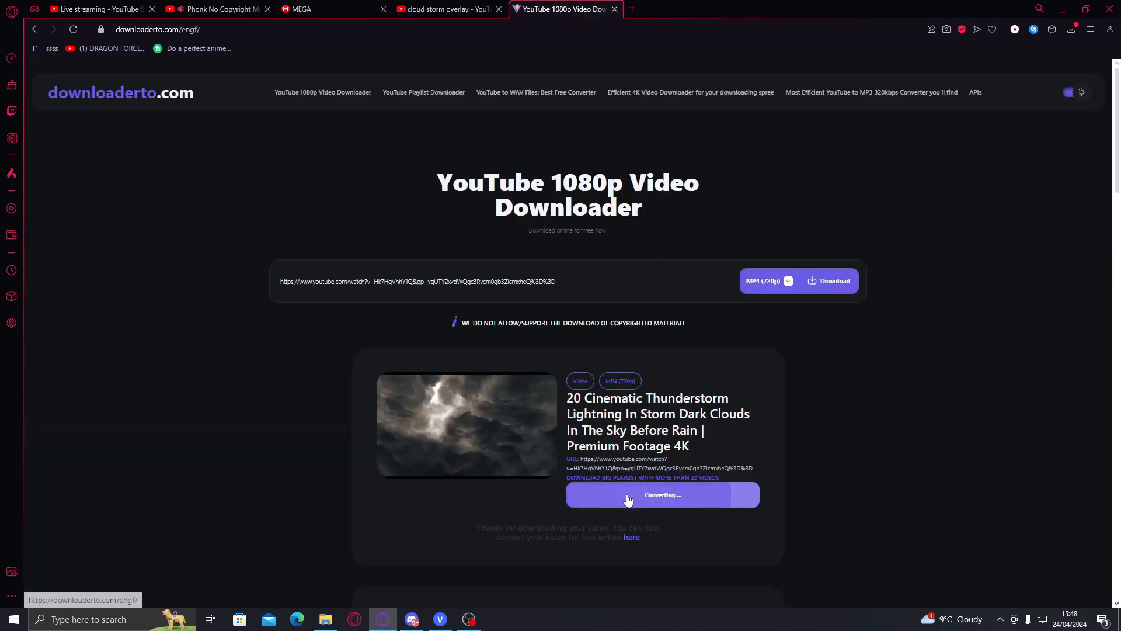
left_click(630, 496)
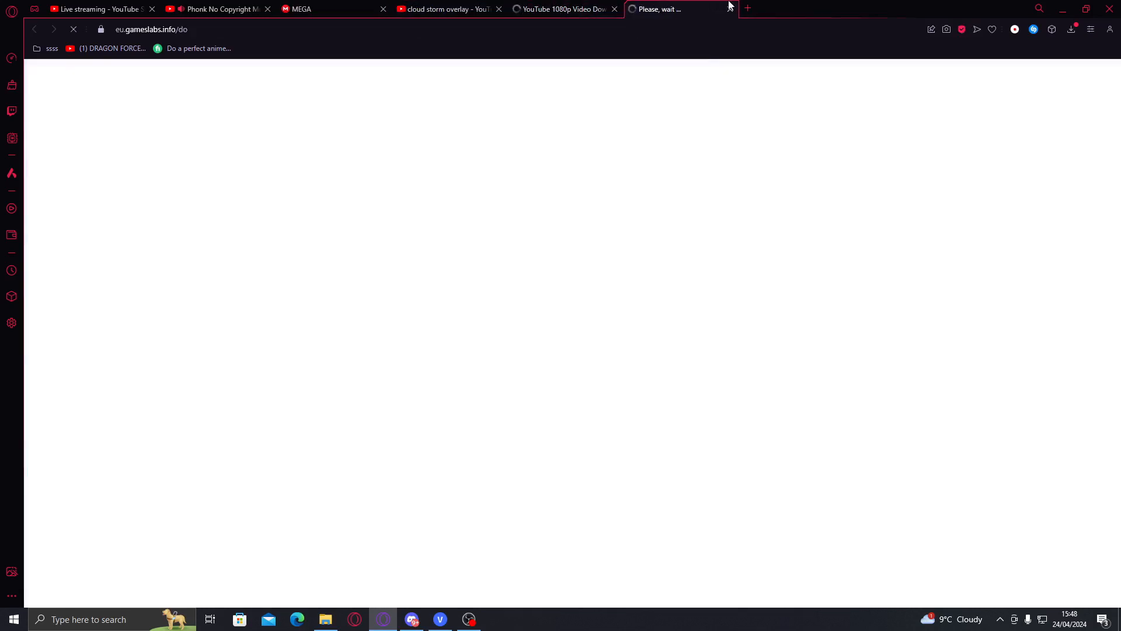
left_click(730, 9)
left_click(616, 10)
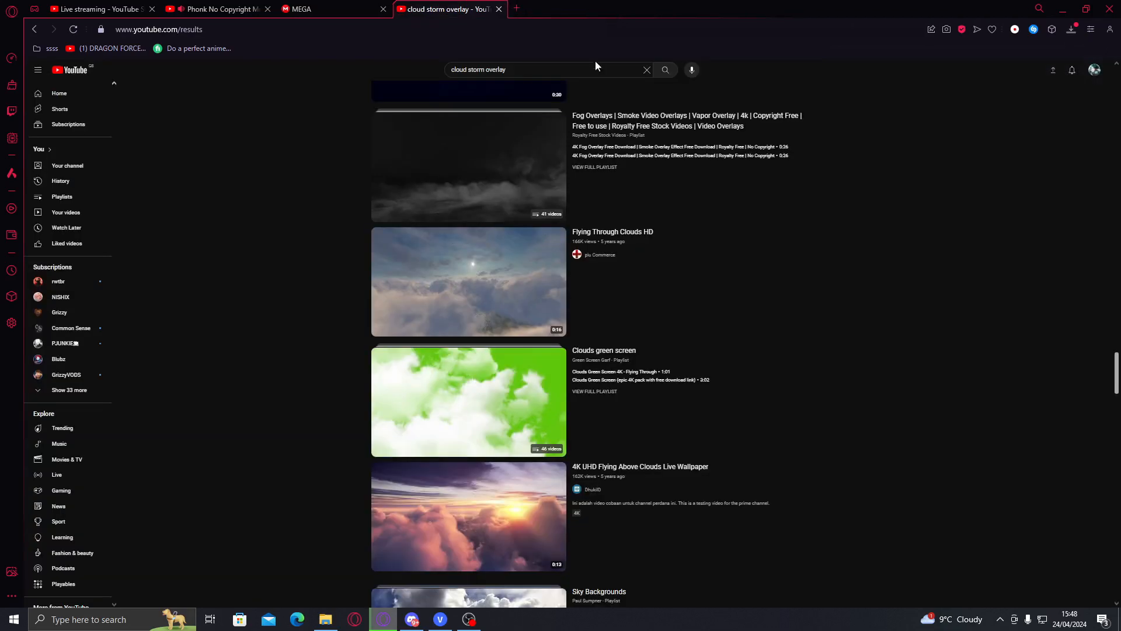
Check the progress of the 20 Cinematic Thunderstorm download in Opera's download list
left_click(434, 623)
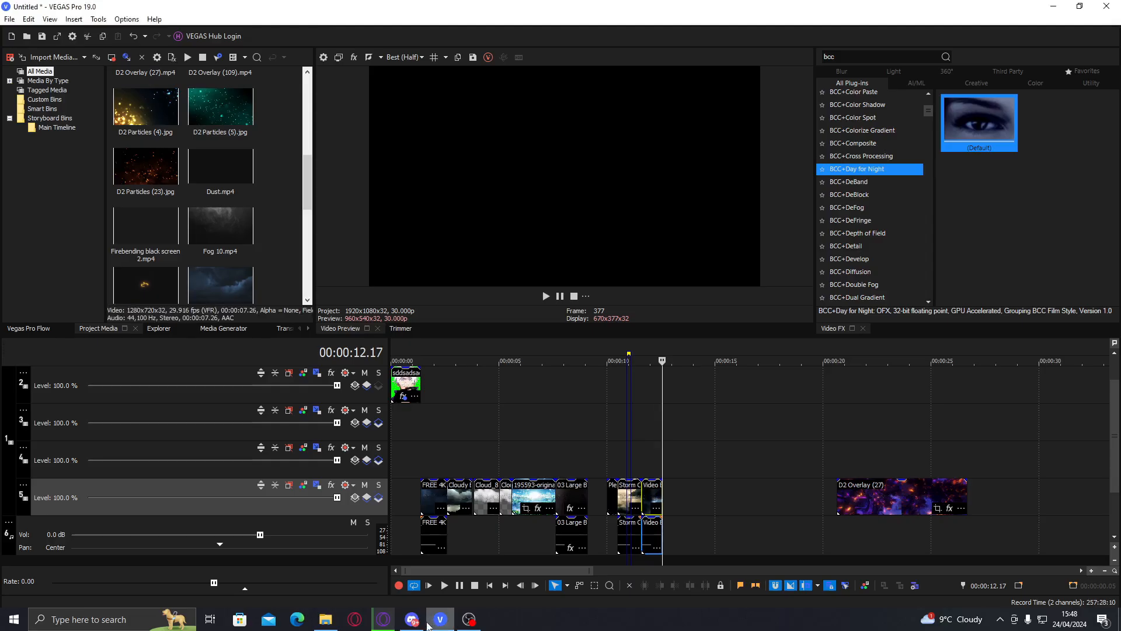
left_click(384, 622)
left_click(1072, 30)
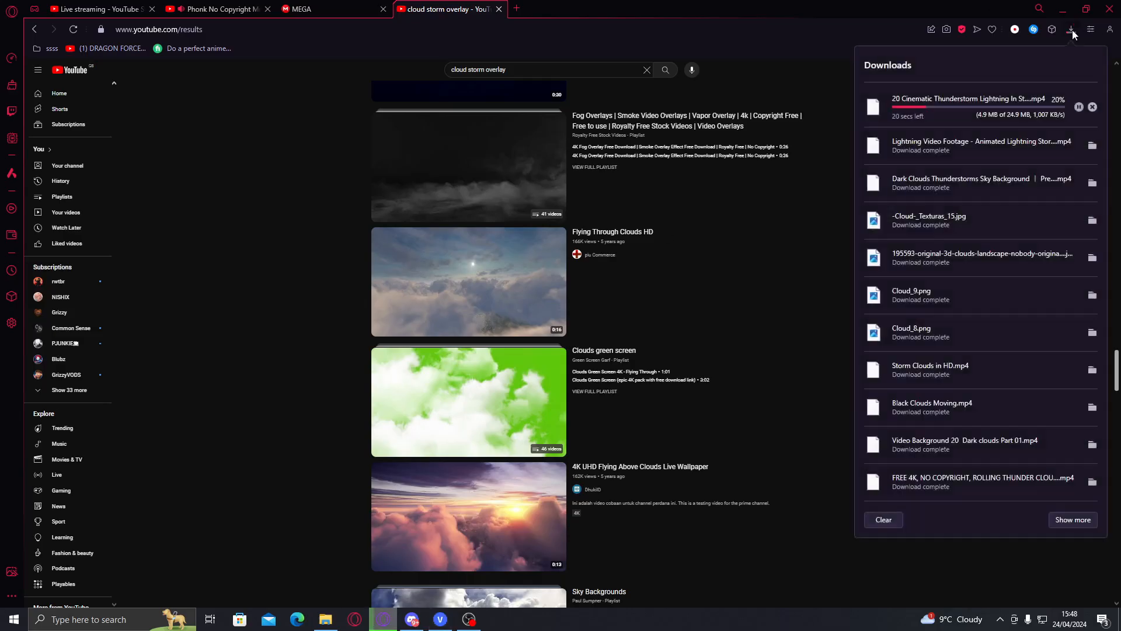
Switch to VEGAS Pro and show the Downloads folder in File Explorer over the project
left_click(436, 622)
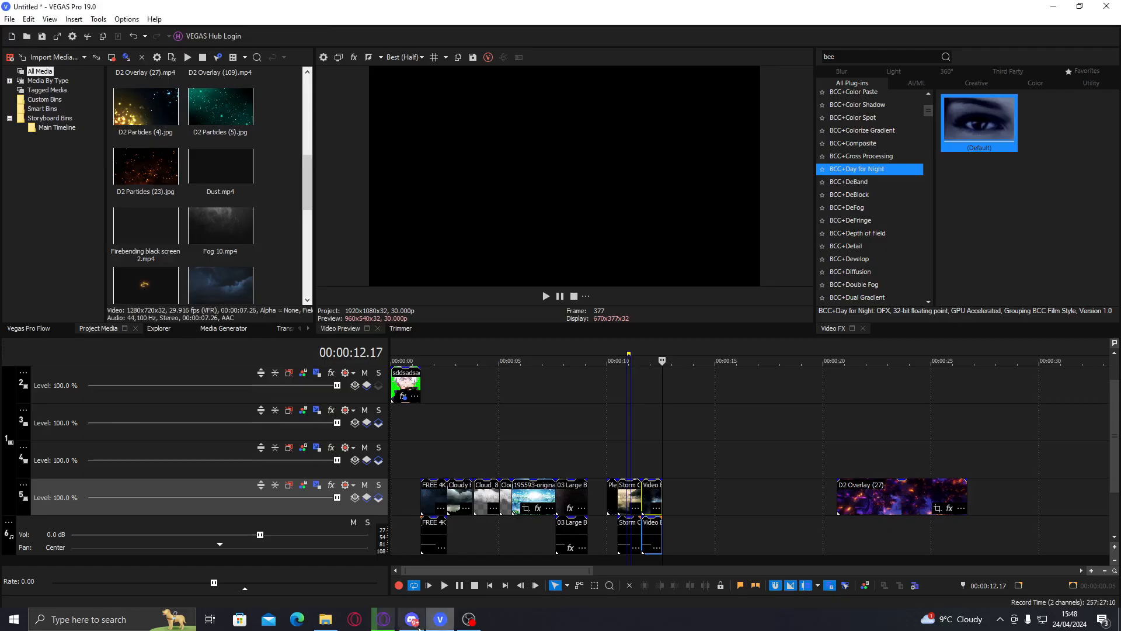
left_click(325, 621)
left_click(416, 403)
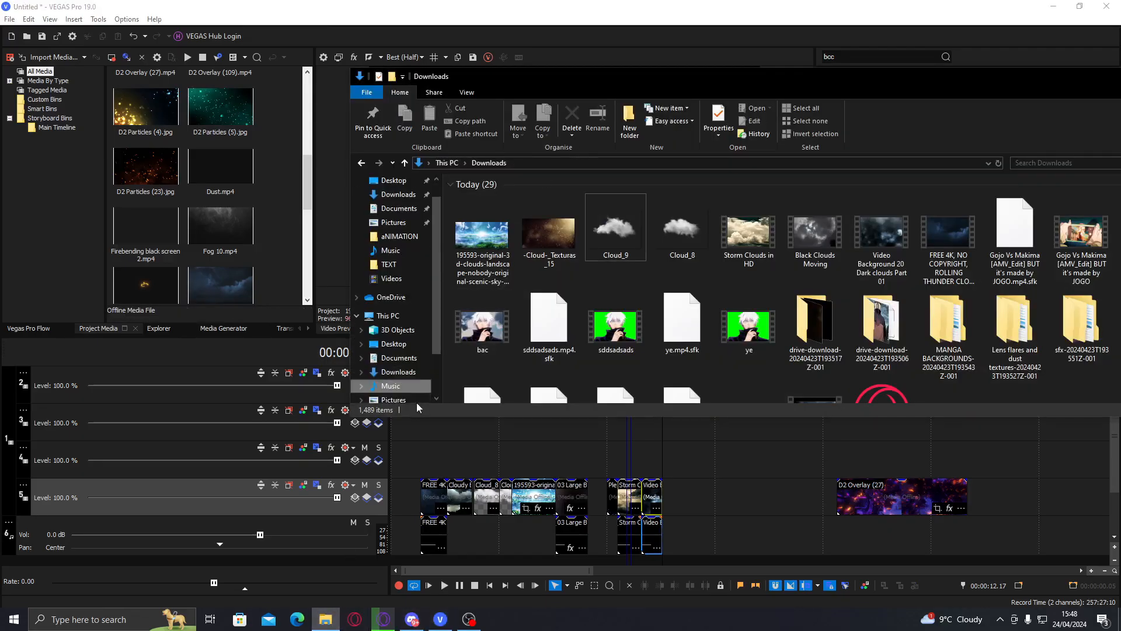
left_click(414, 372)
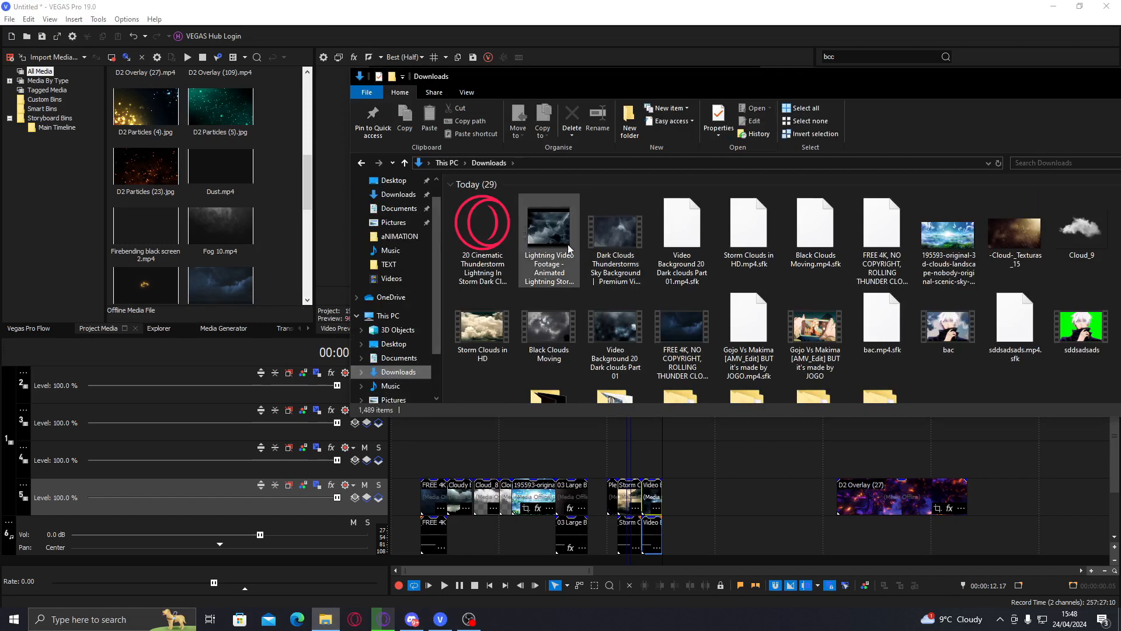
Add the Lightning Video Footage and Dark Clouds Thunderstorms clips after the cloud clips on track 5, cutting the lightning clip to a short section
left_click(563, 240)
left_click_drag(549, 240, 674, 500)
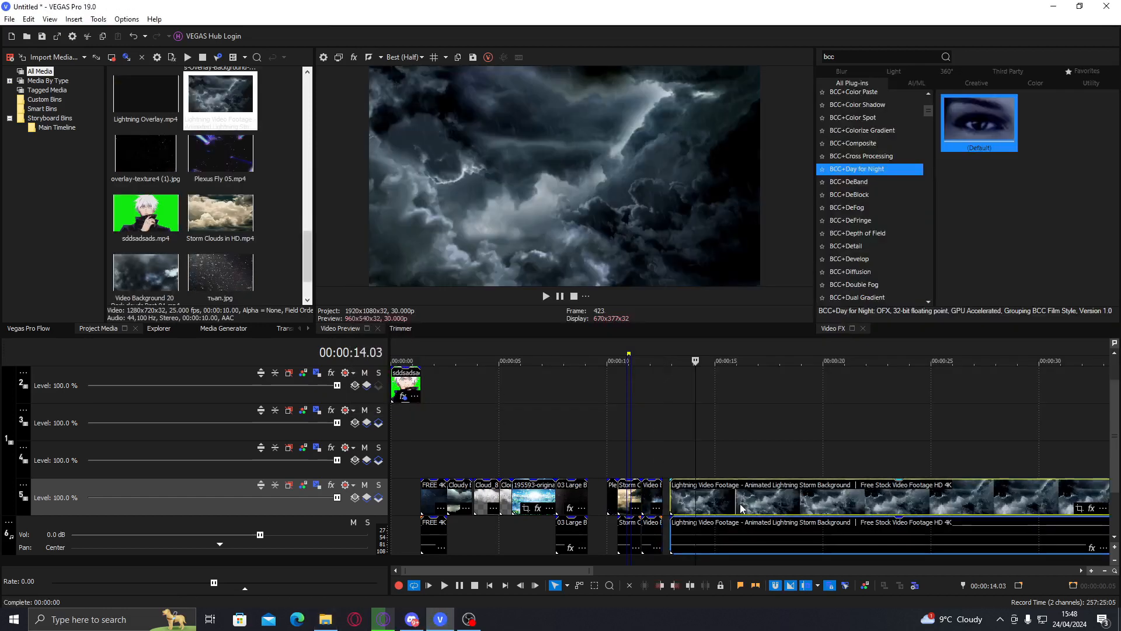
left_click(741, 506)
scroll(740, 506, "down", 1)
left_click_drag(654, 501, 787, 496)
key("s")
left_click(667, 501)
key("Delete")
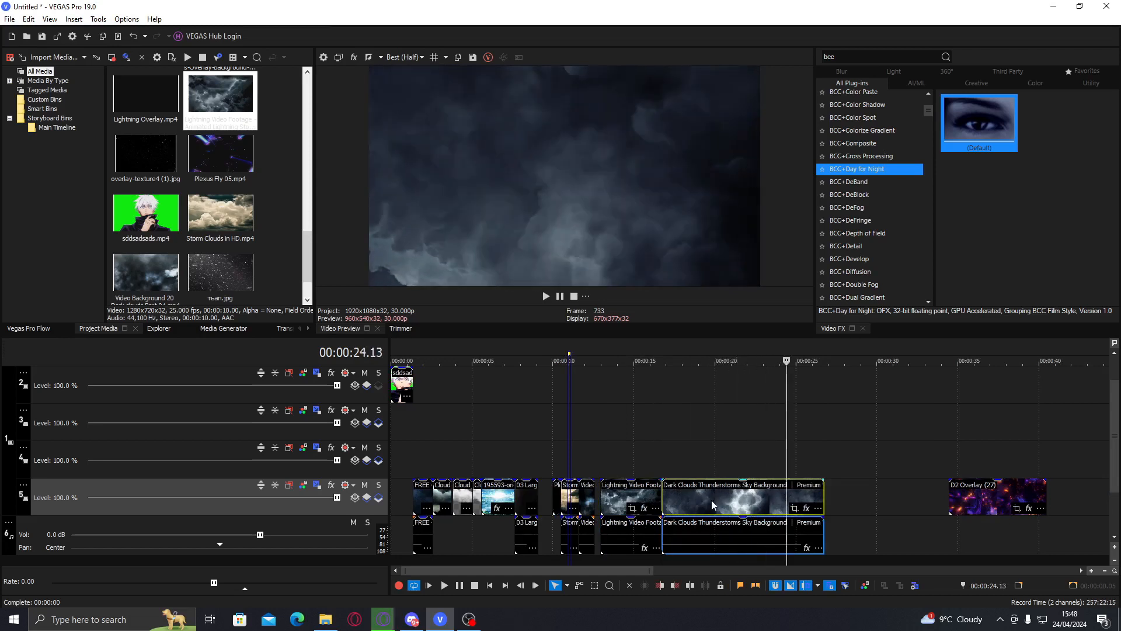
Trim the end of the Dark Clouds Thunderstorms clip to leave a short section and delete the D2 Overlay (27) clip from track 5
left_click(688, 499)
left_click(674, 587)
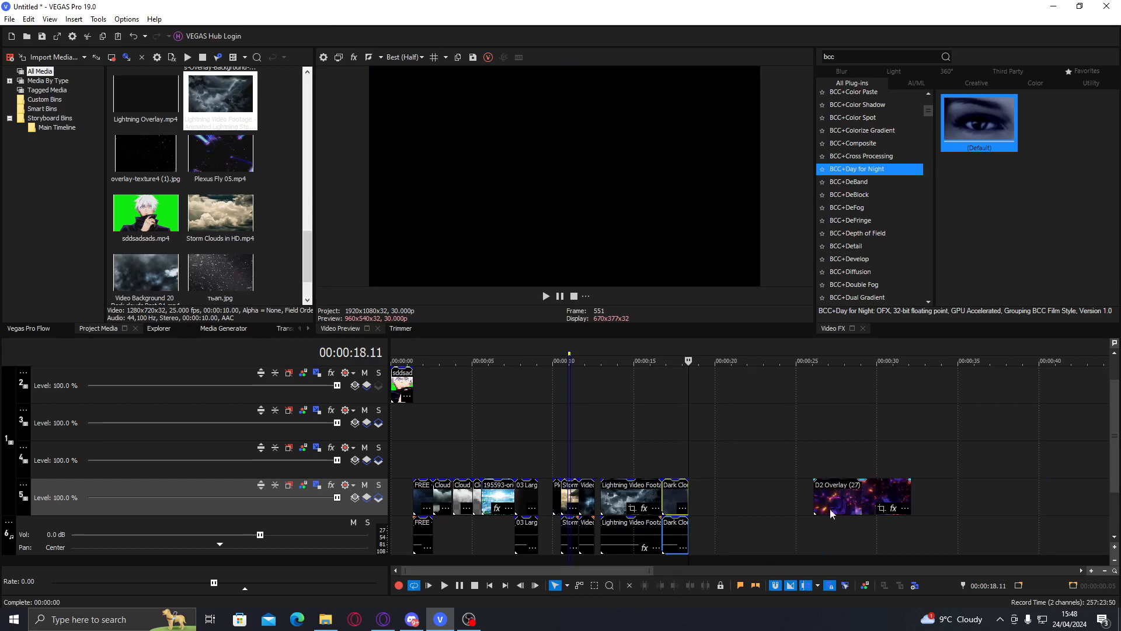
left_click(842, 509)
key("Delete")
left_click(672, 503)
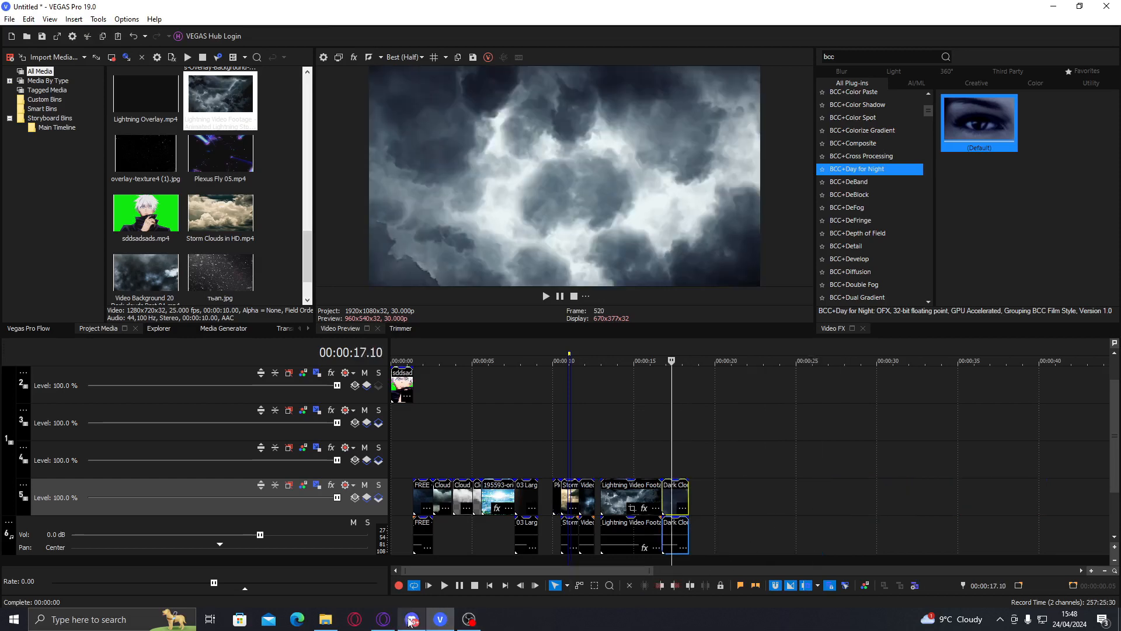
Add the 20 Cinematic Thunderstorm video from the Downloads folder to track 5, after the Dark Clouds Thunderstorms clip
left_click(325, 619)
left_click(478, 265)
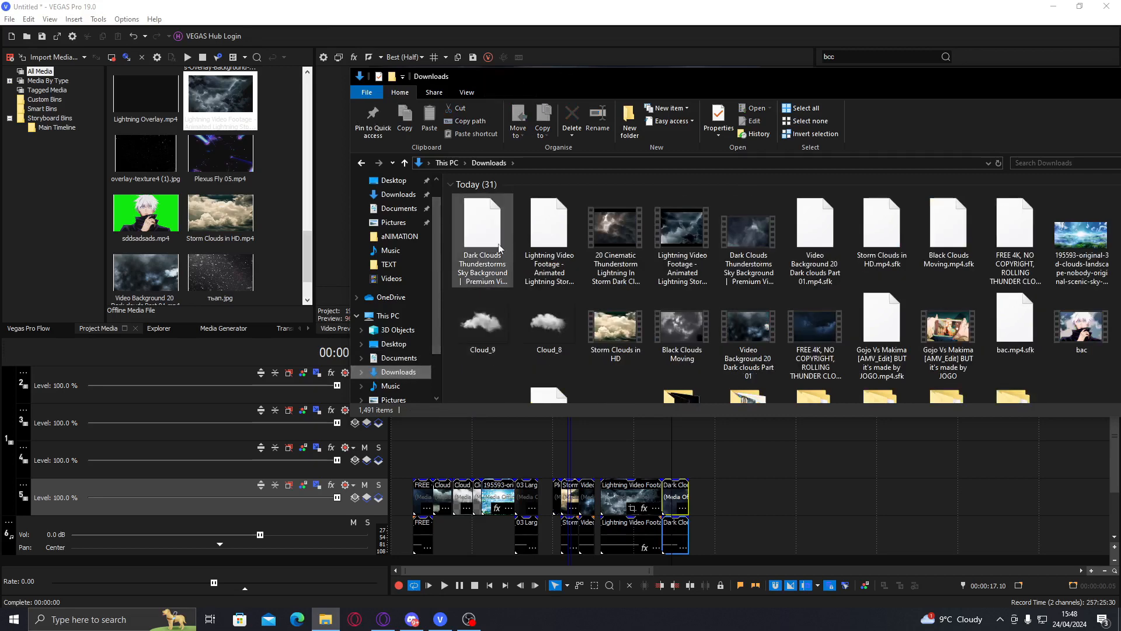
left_click(528, 243)
key("super")
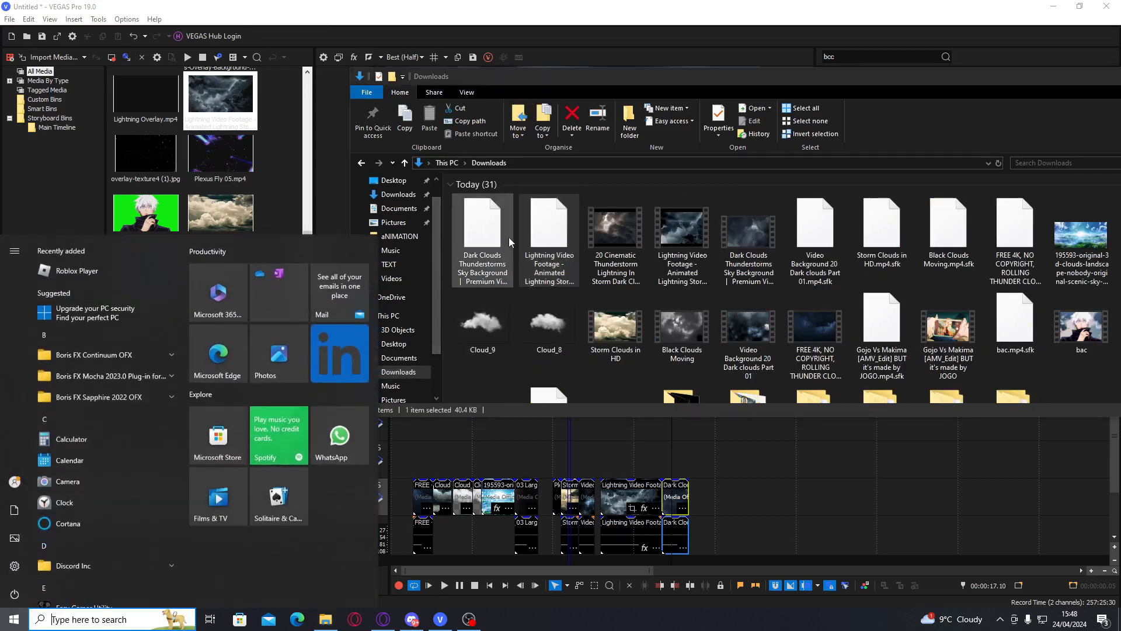
left_click(528, 237)
left_click(495, 234, "ctrl")
left_click_drag(494, 238, 712, 501)
left_click(550, 255)
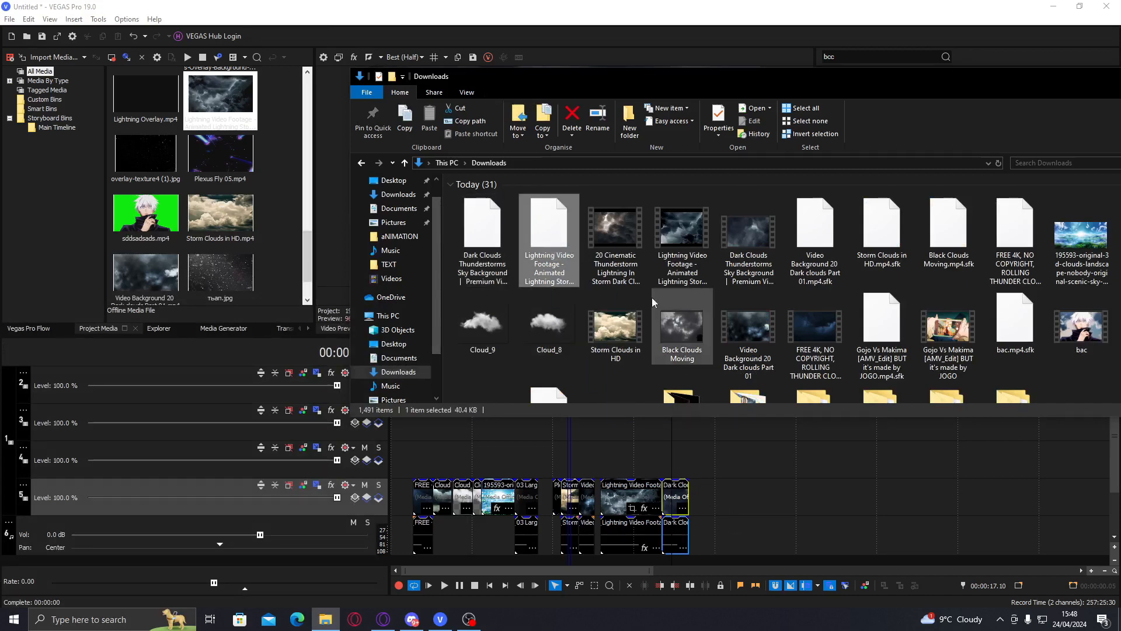
left_click_drag(615, 233, 889, 494)
Cut the 20 Cinematic Thunderstorm clip into two short sections with different cloud shots and delete the remaining footage
left_click(727, 497)
left_click(755, 500)
key("s")
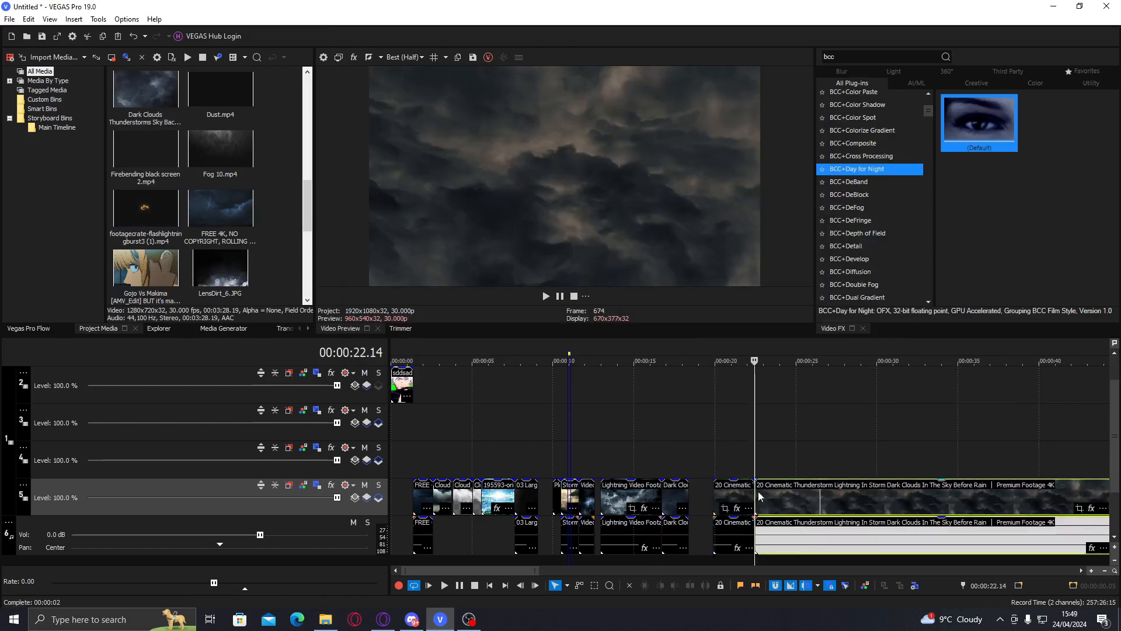
left_click_drag(758, 494, 975, 496)
scroll(864, 498, "down", 3)
left_click(588, 500)
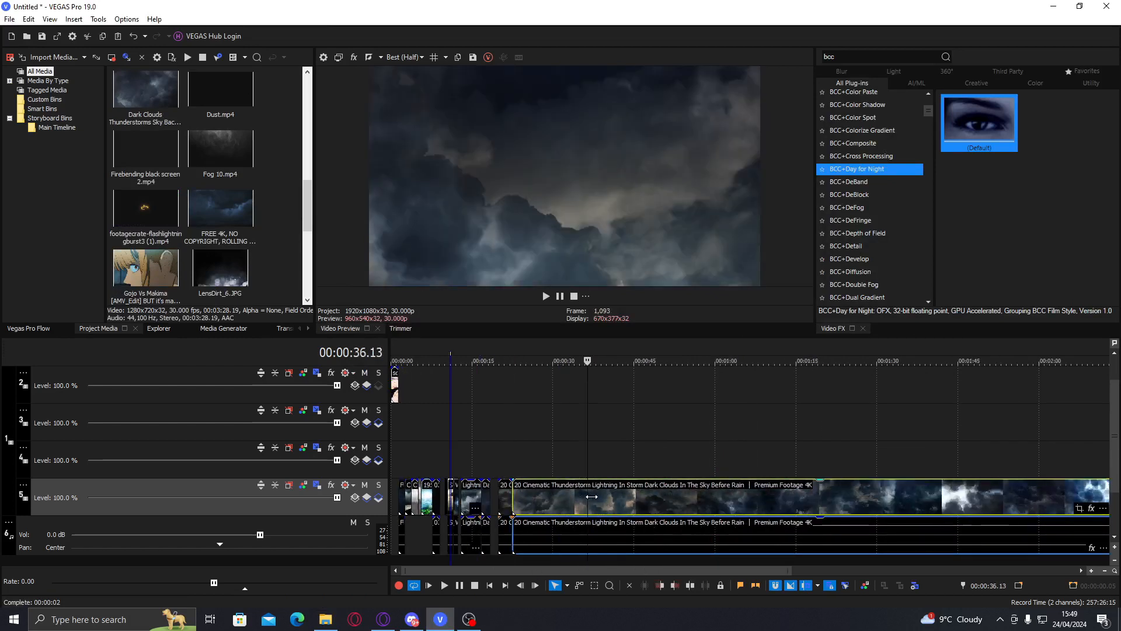
left_click_drag(589, 496, 870, 488)
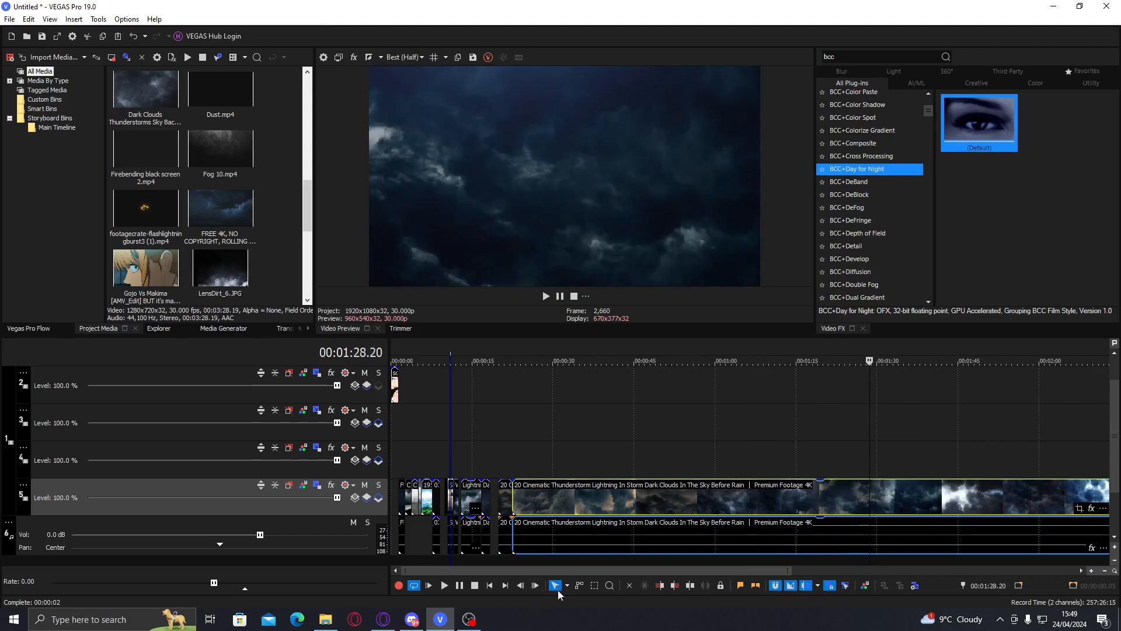
left_click(660, 587)
left_click(528, 496)
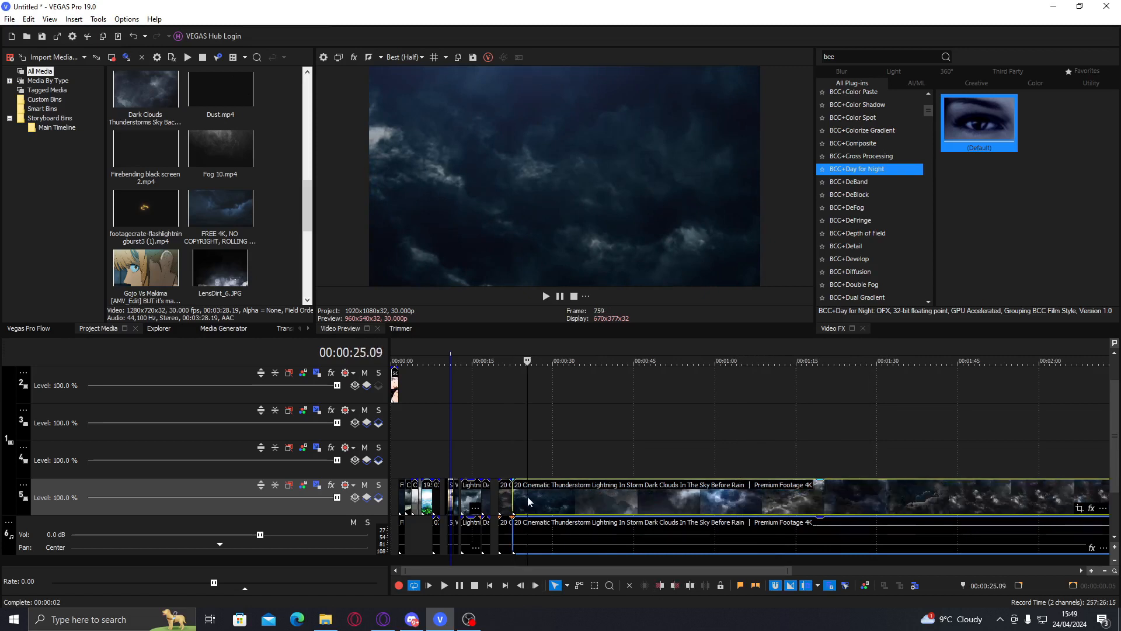
key("s")
key("Delete")
Review the collected cloud and overlay clips on track 5 for a suitable background, including Large Beam Dust and the rolling thunder clouds
left_click(439, 525)
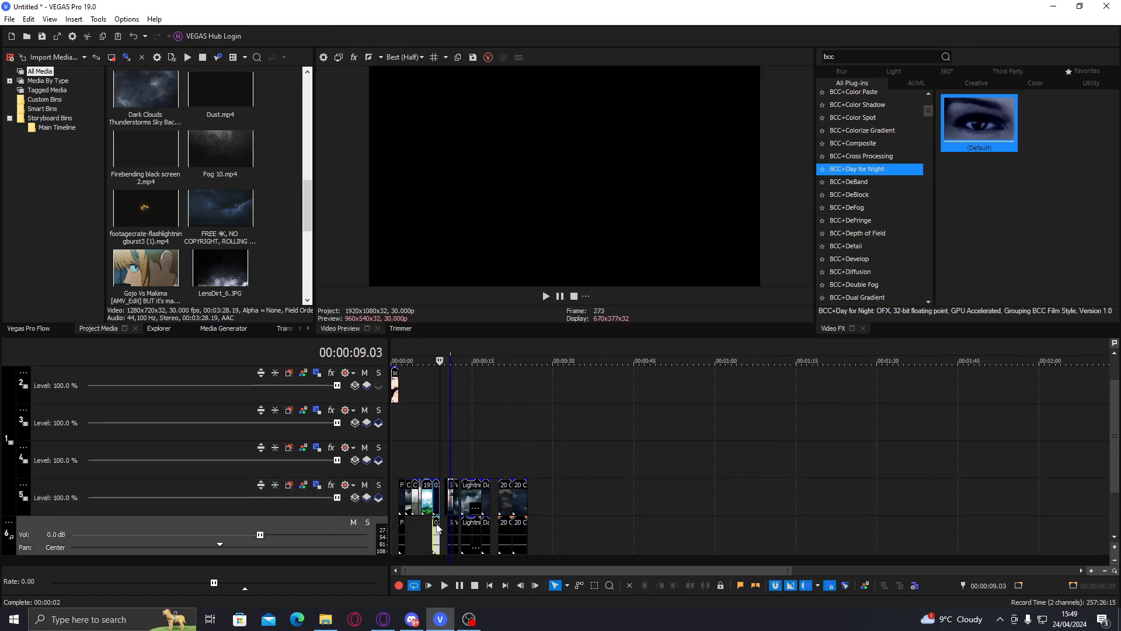
scroll(642, 529, "up", 5)
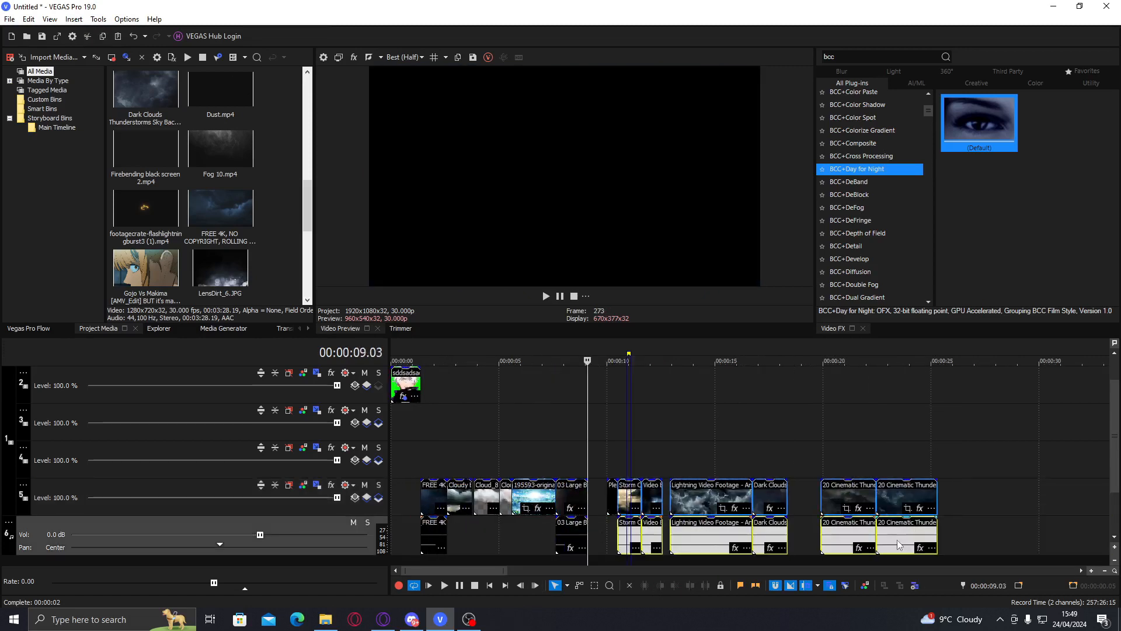
left_click(567, 501)
left_click(570, 529)
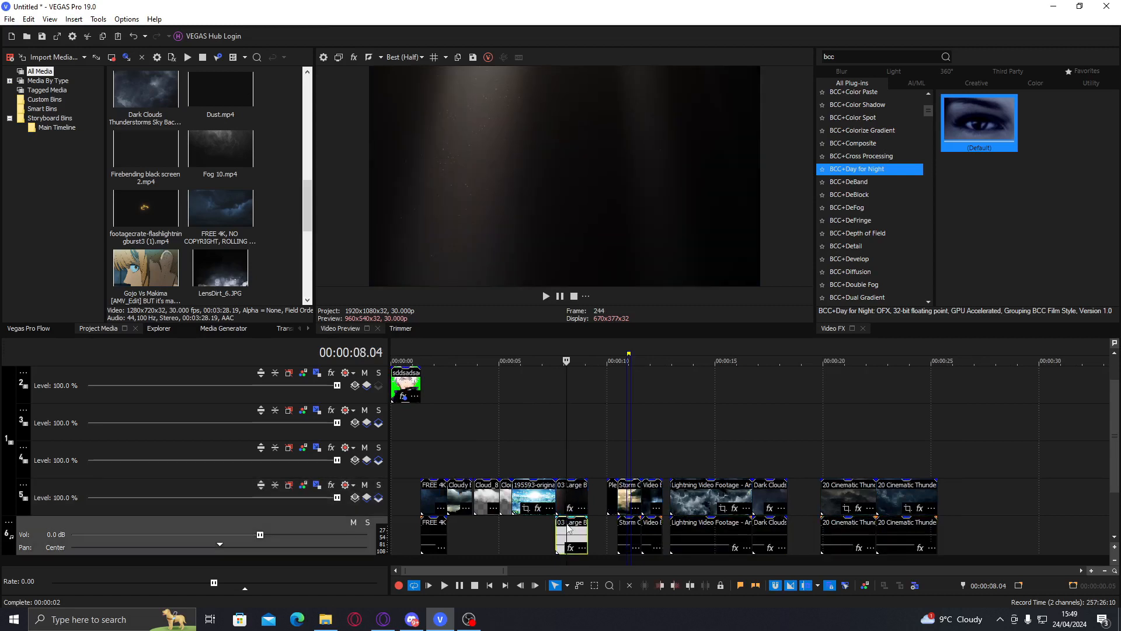
left_click(433, 498)
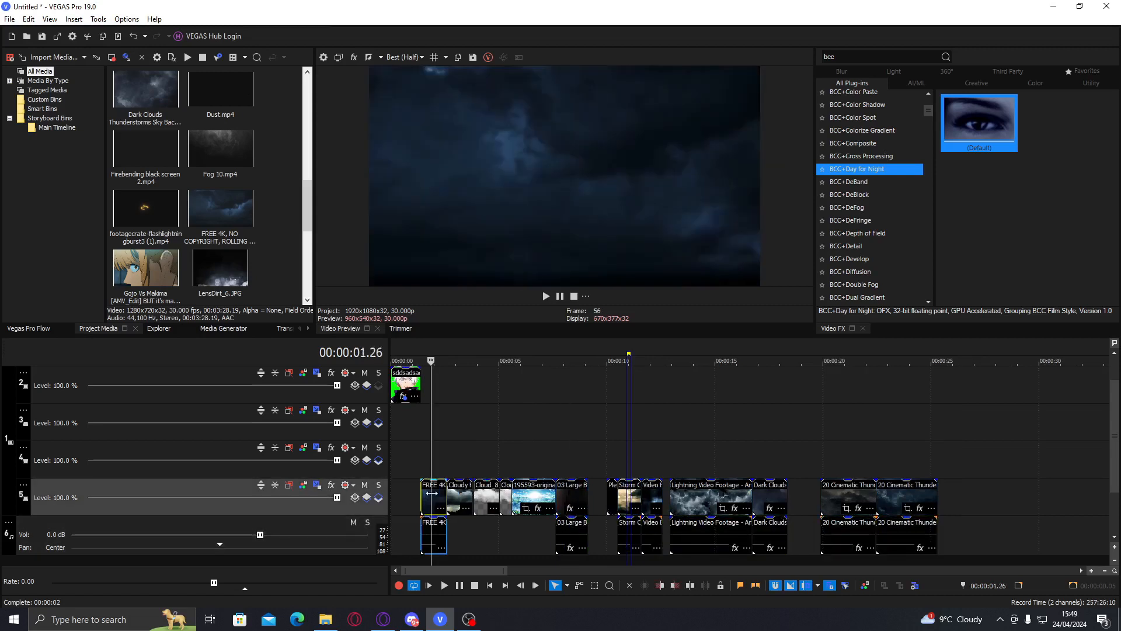
left_click(450, 495)
scroll(450, 495, "up", 5)
left_click(489, 494)
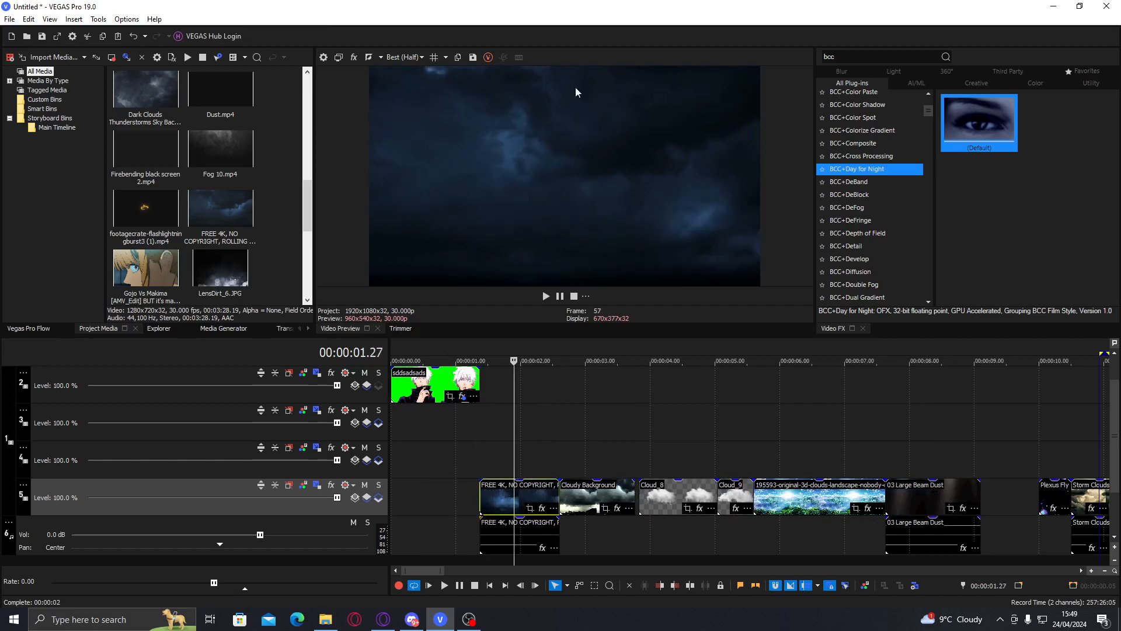
Move the rolling thunder clouds clip to track 3 beneath the character and extend it to the character clip's length
left_click(405, 418)
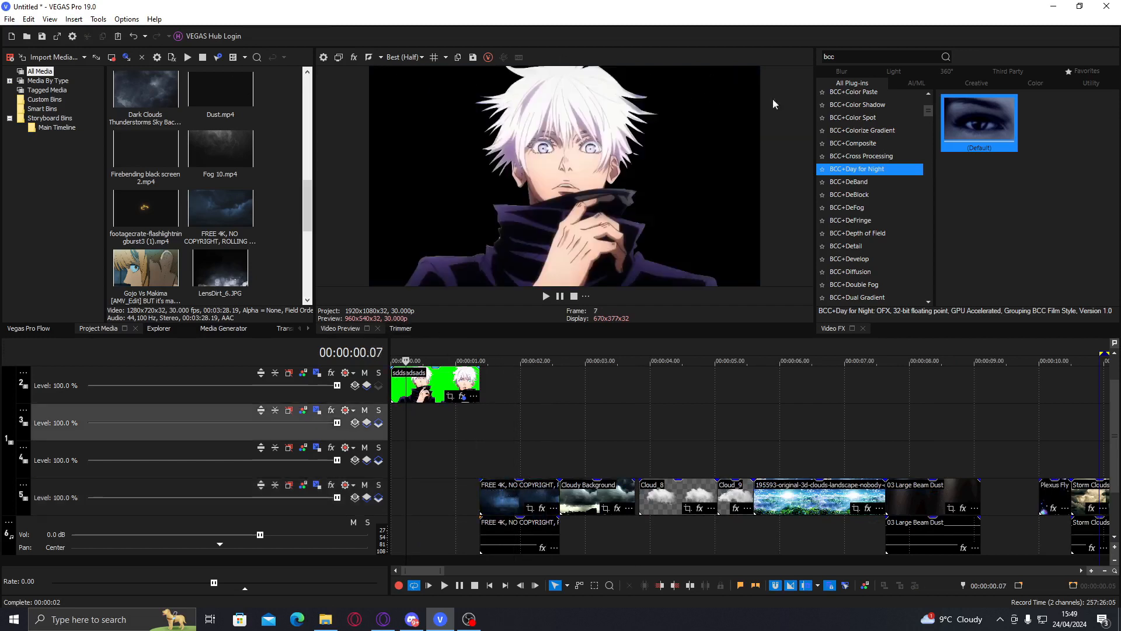
left_click_drag(499, 492, 410, 442)
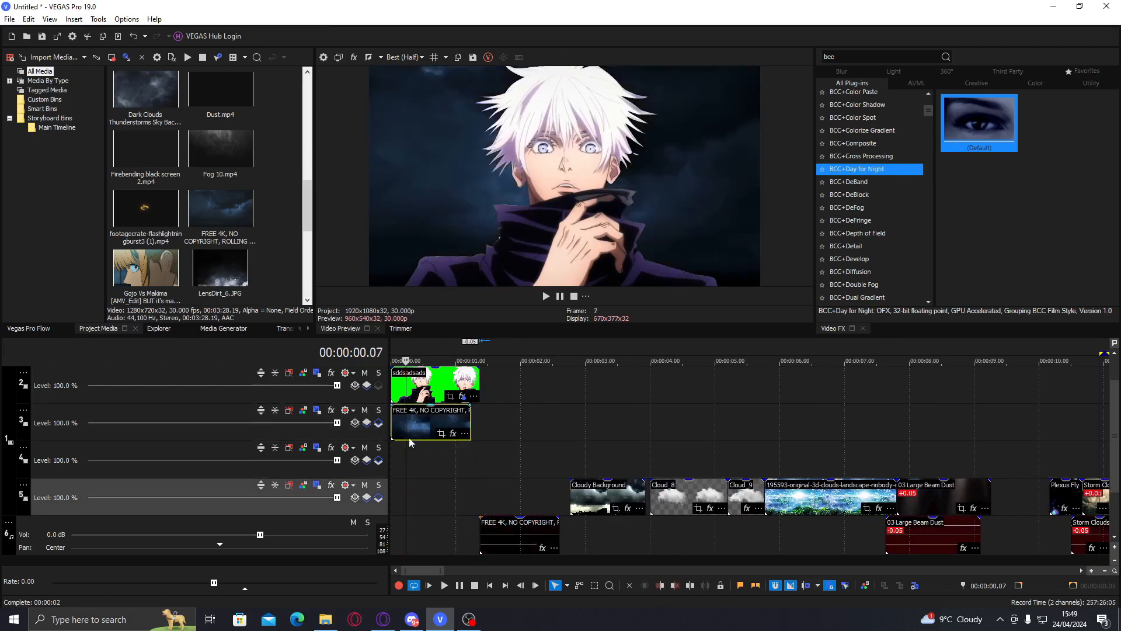
left_click(428, 415)
scroll(427, 414, "up", 3)
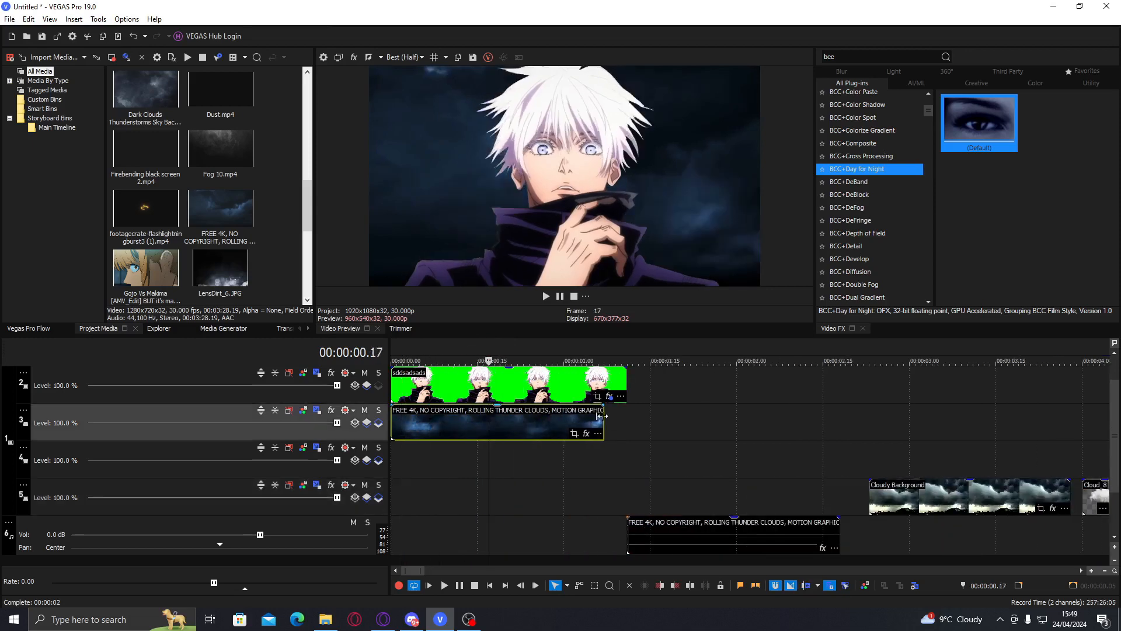
left_click_drag(611, 417, 627, 417)
double_click(499, 427)
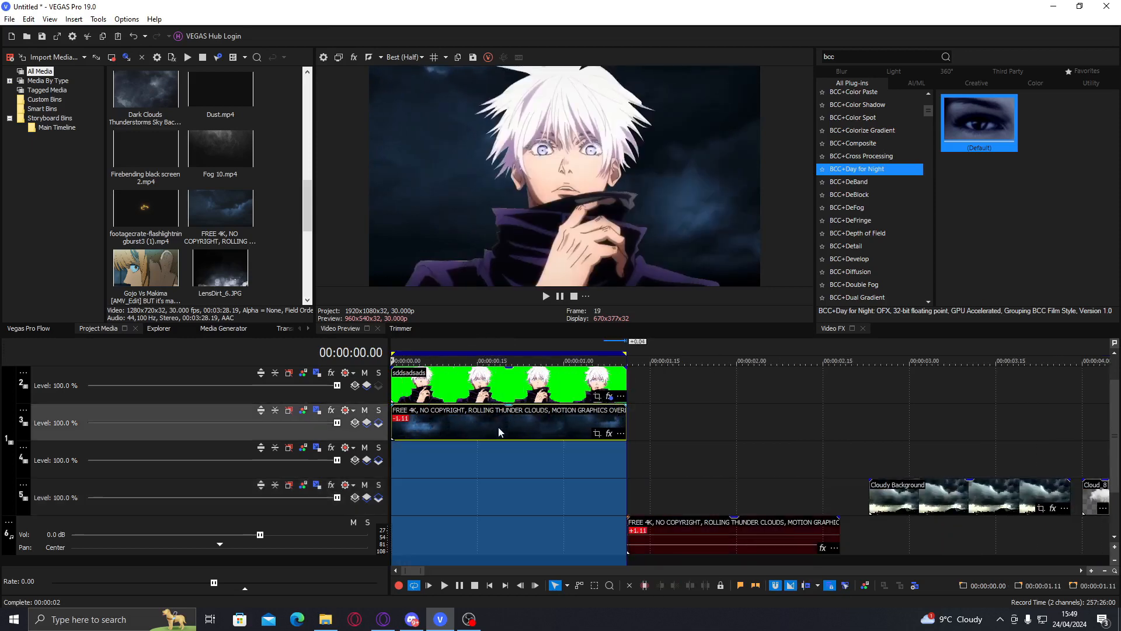
left_click(483, 417)
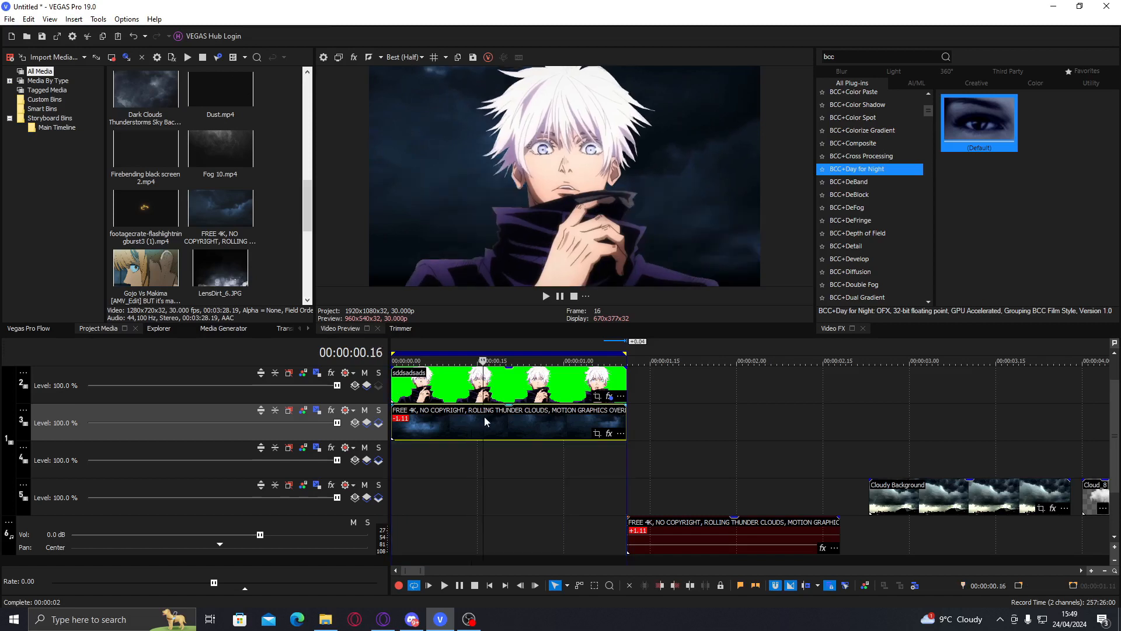
Try the Slow Motion effect on the thunder clouds clip with the character track muted, and remove the effect
left_click(365, 373)
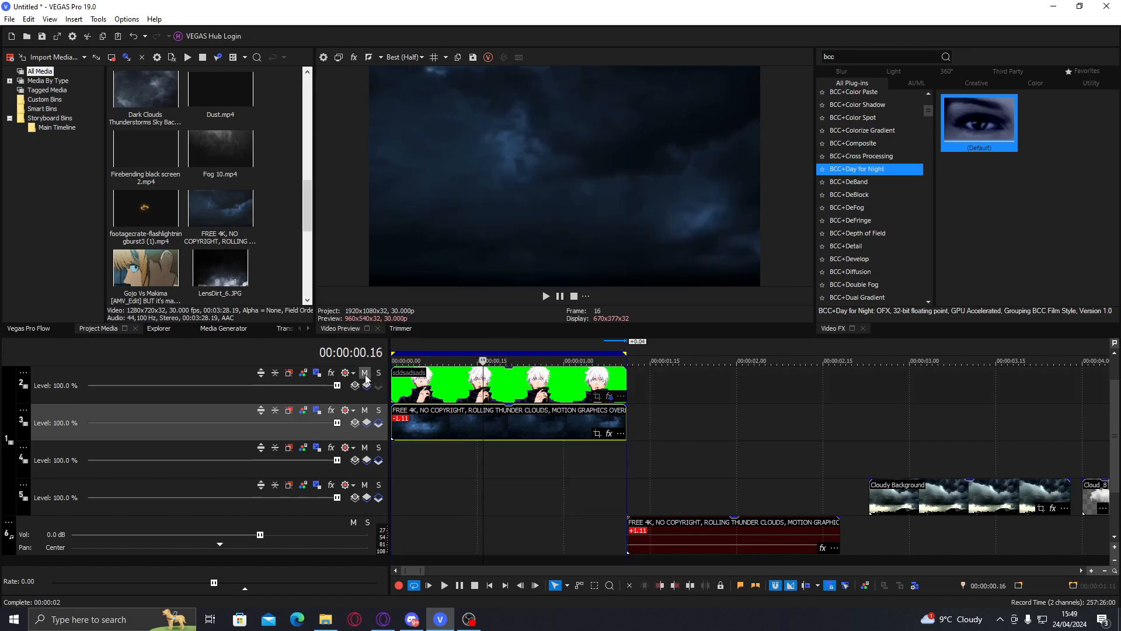
left_click(454, 360)
double_click(845, 58)
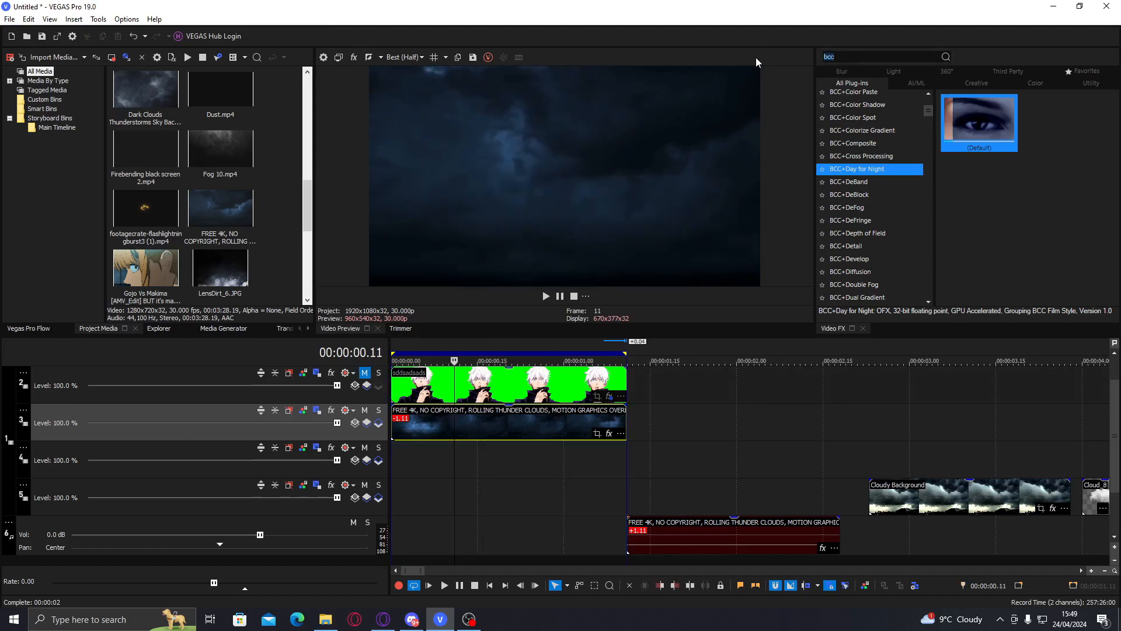
type("slow")
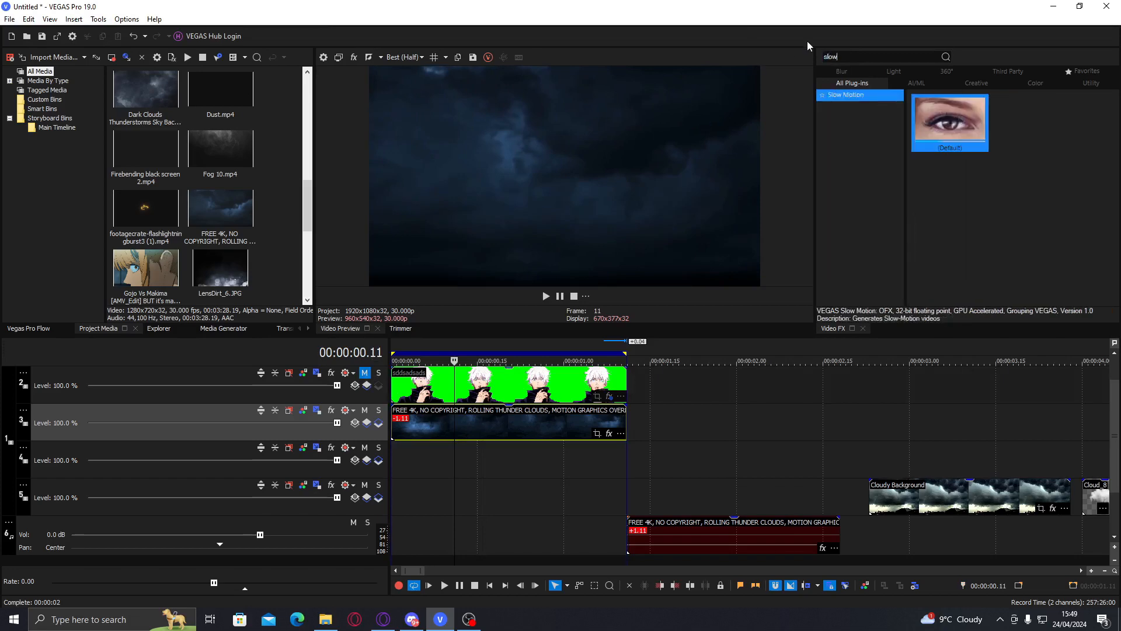
double_click(951, 146)
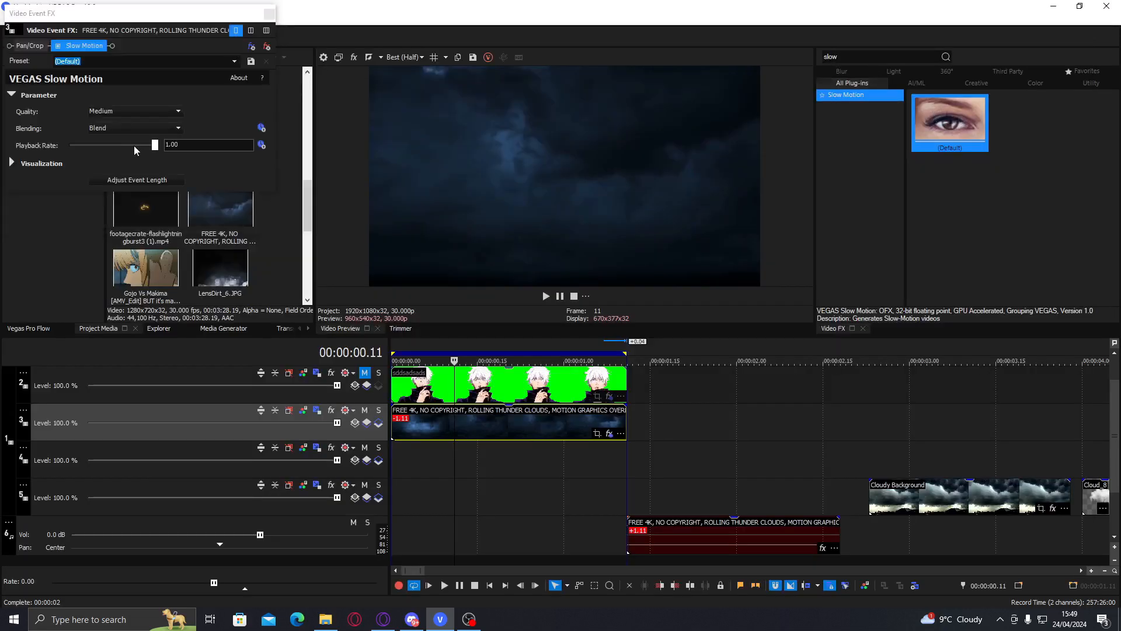
left_click(267, 46)
left_click(1089, 18)
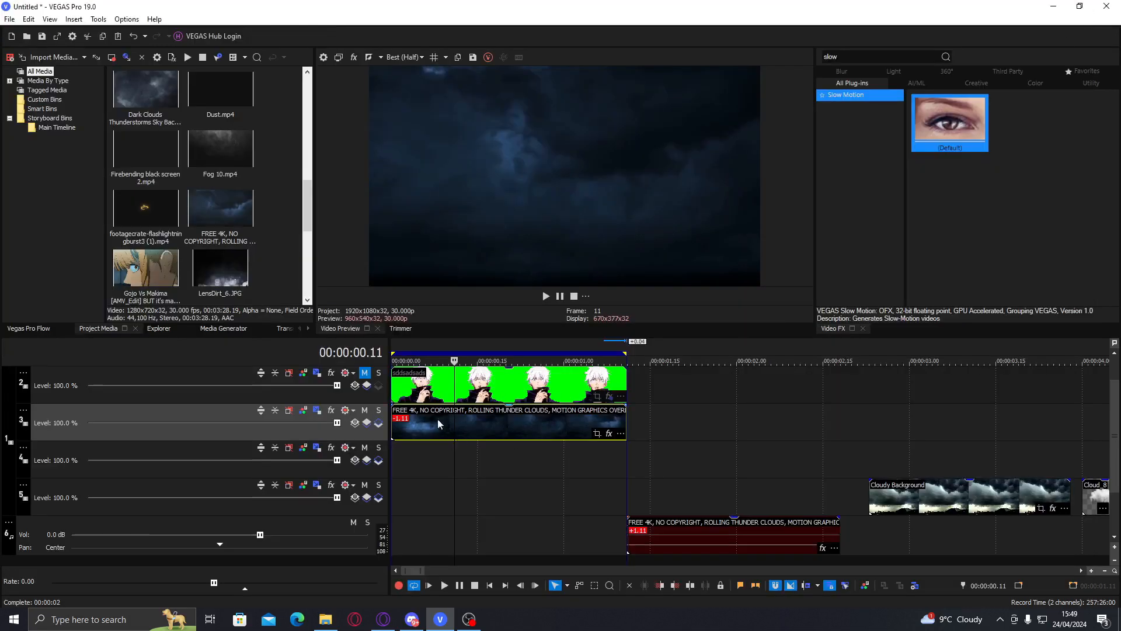
left_click(365, 372)
Add a velocity envelope to the thunder clouds clip on track 3 and lower its playback velocity from the clip's start
left_click(432, 423)
left_click(500, 424)
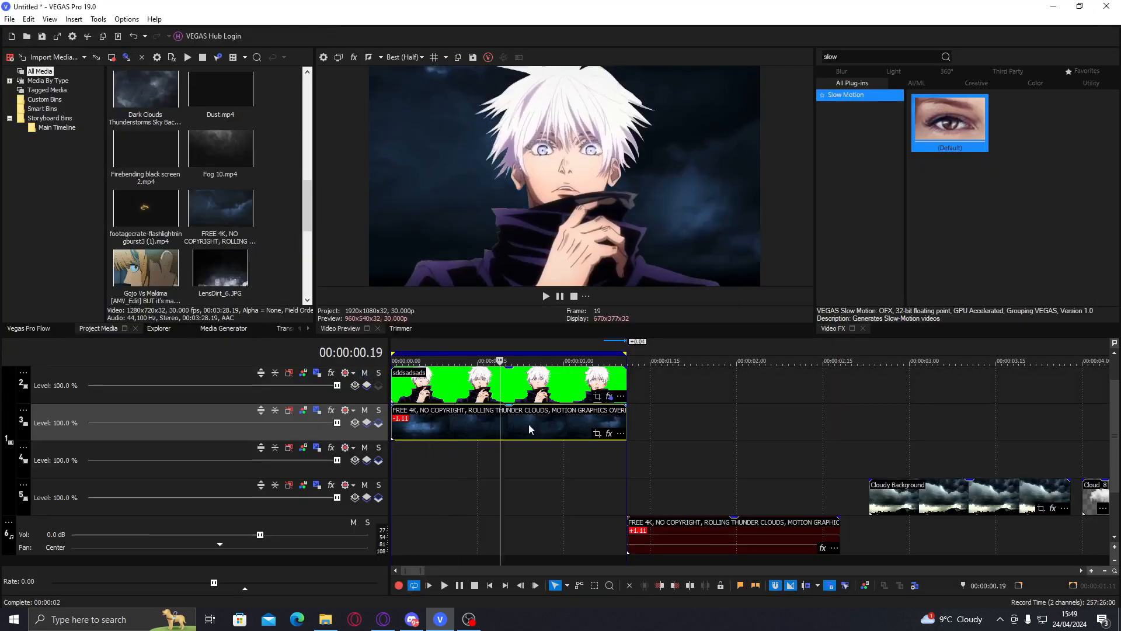
left_click(529, 425)
scroll(122, 371, "up", 1)
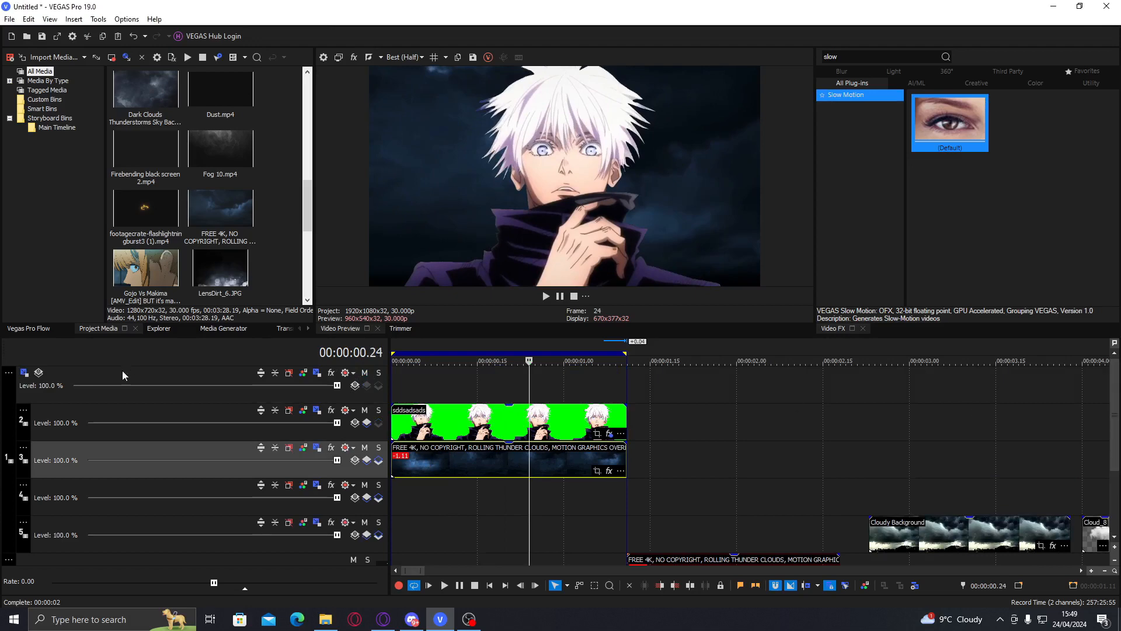
right_click(419, 456)
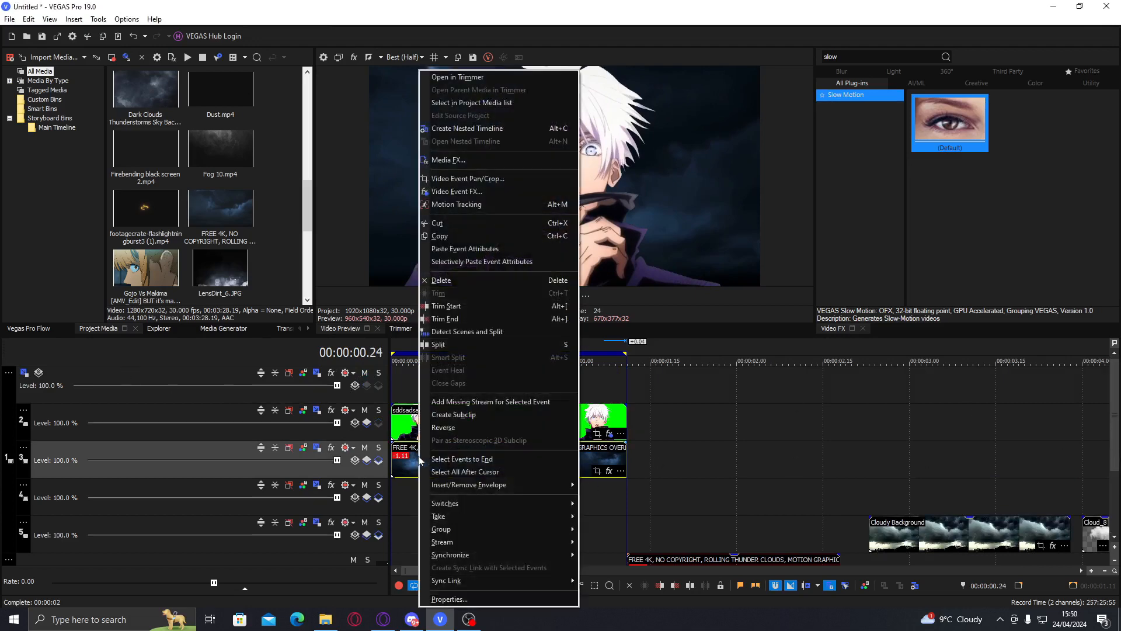
left_click(594, 485)
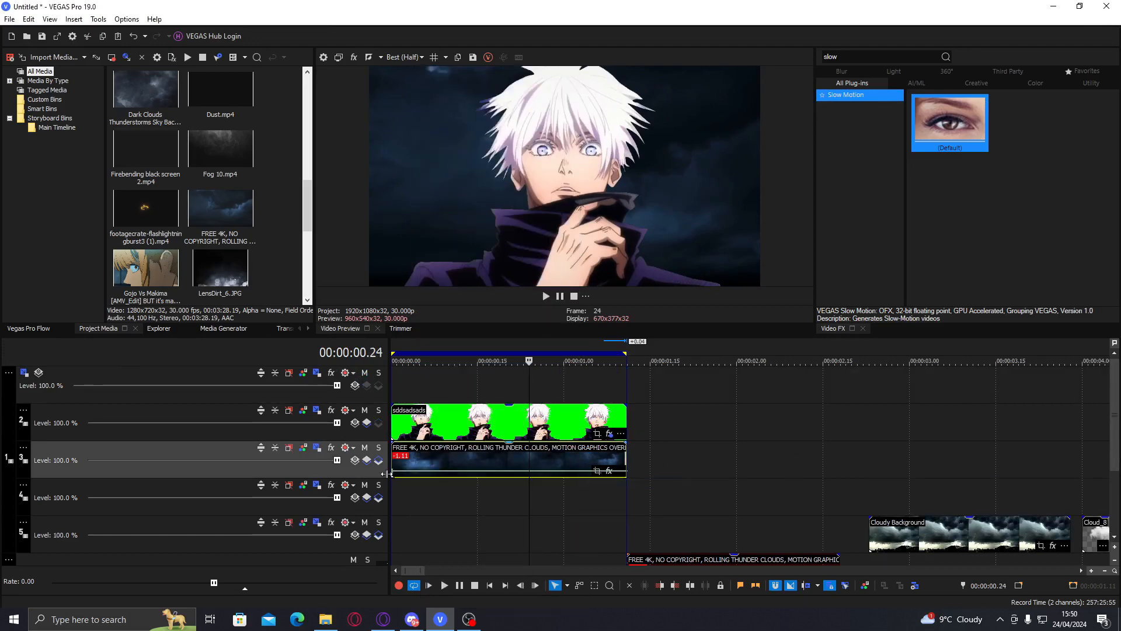
right_click(394, 471)
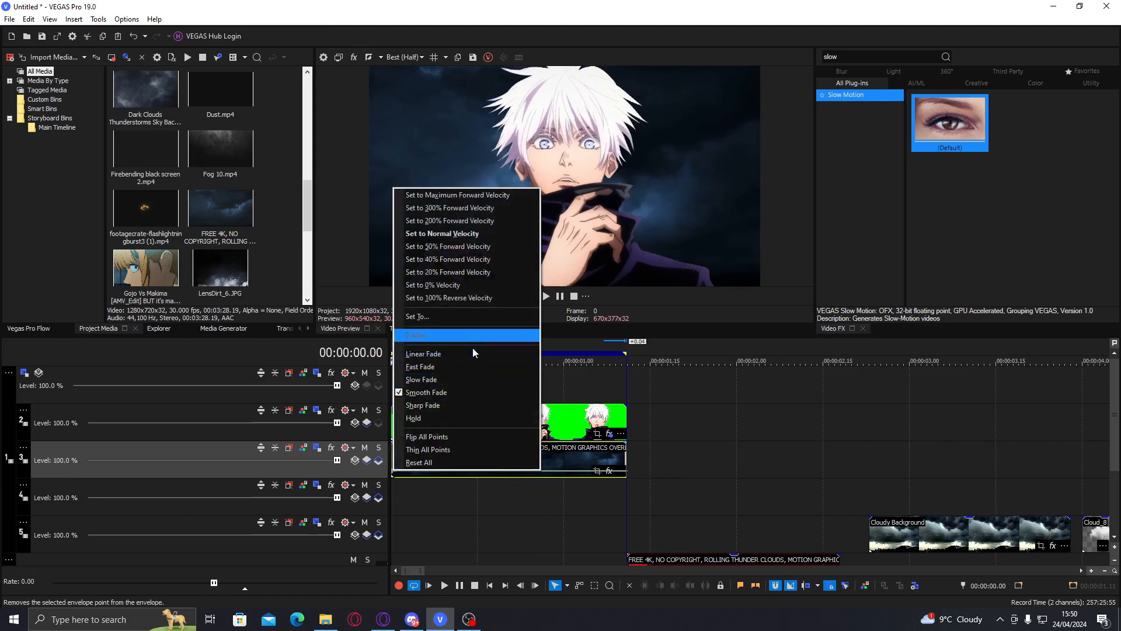
left_click(466, 317)
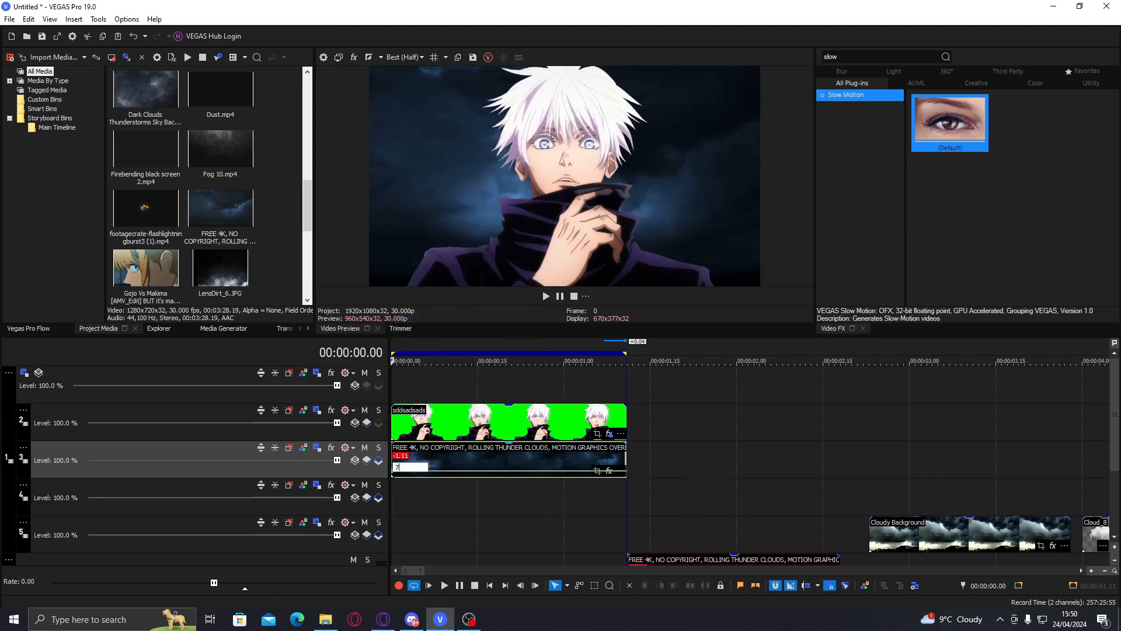
key("Return")
Find the Bézier Masking effect and apply its default preset to the thunder clouds clip on track 3
left_click(438, 461)
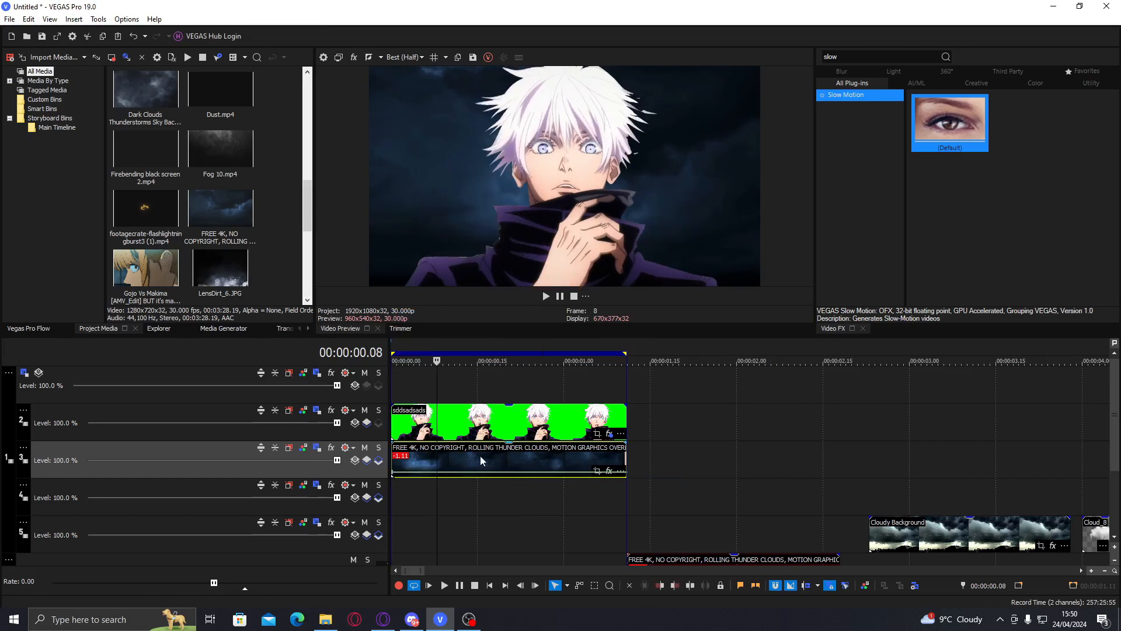
left_click(506, 452)
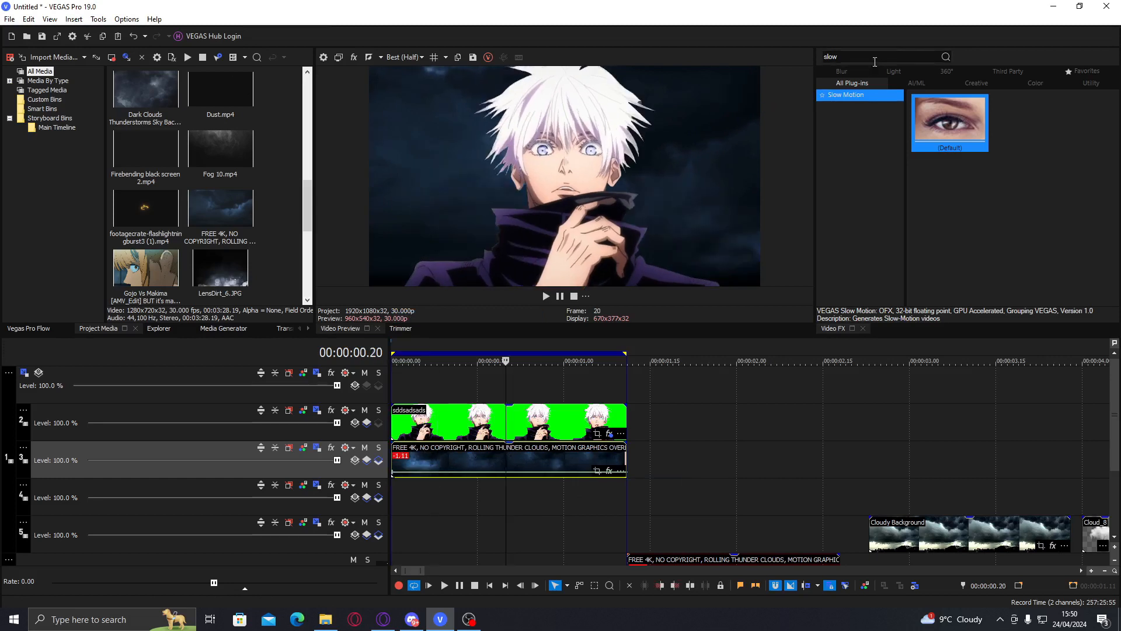
type("mask")
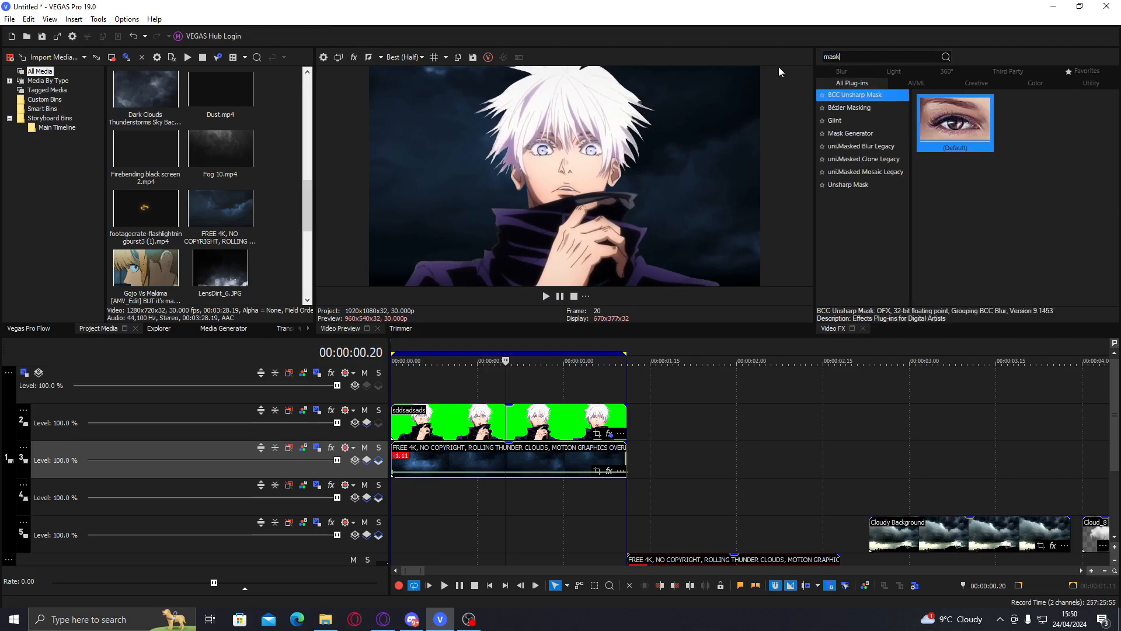
left_click(889, 107)
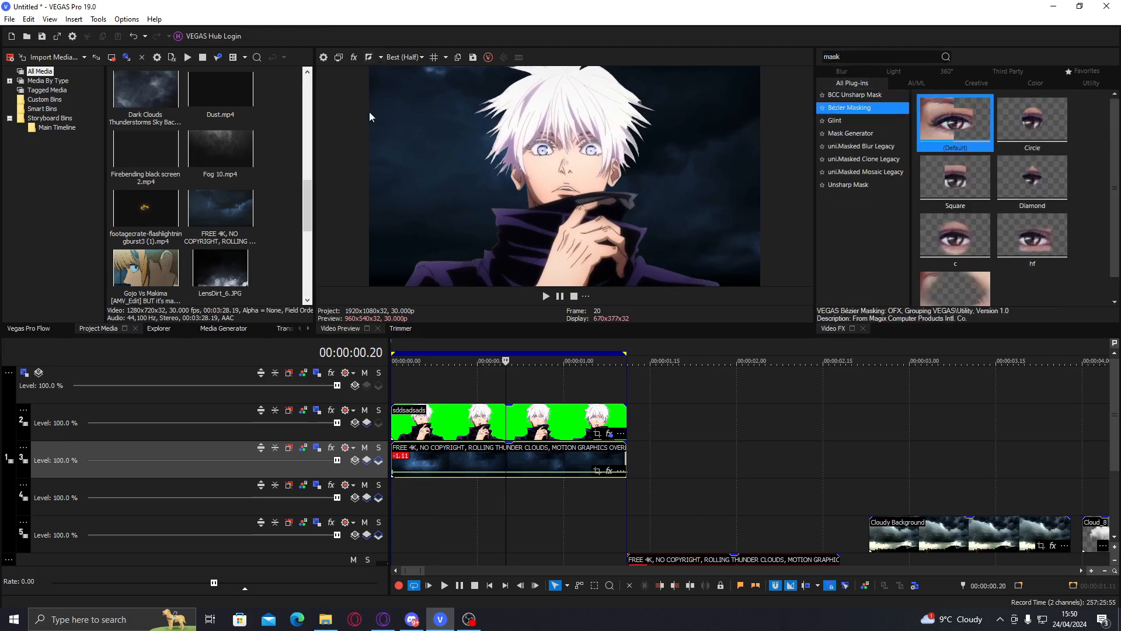
double_click(956, 131)
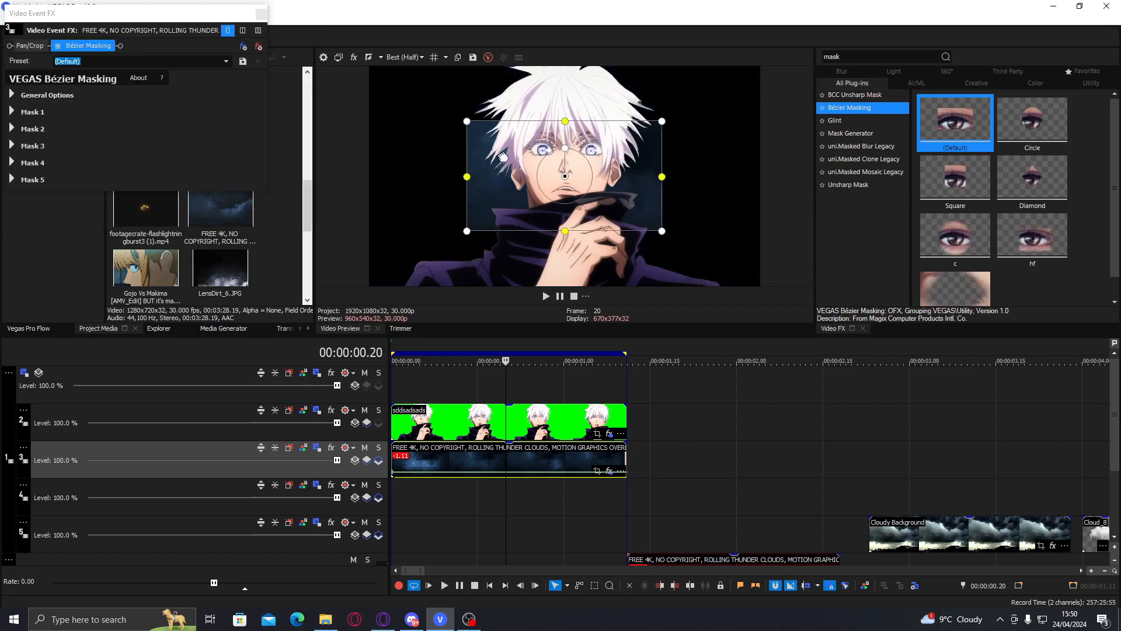
Stretch the rectangular mask across the full frame width and position it over the upper third of the picture
left_click_drag(502, 157, 319, 113)
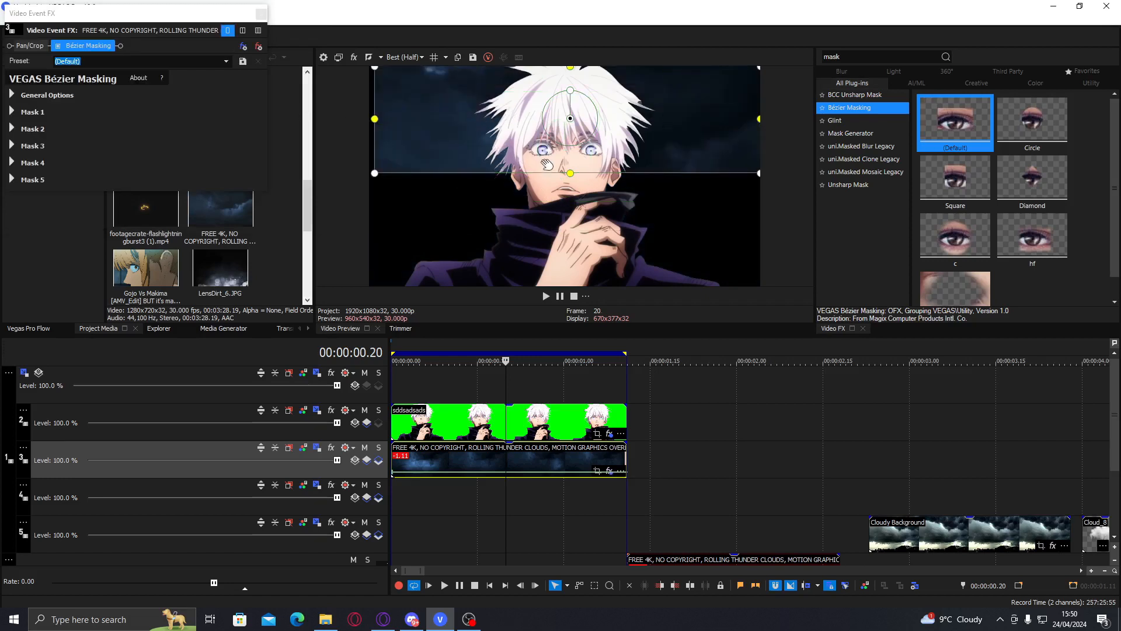
left_click_drag(570, 171, 570, 156)
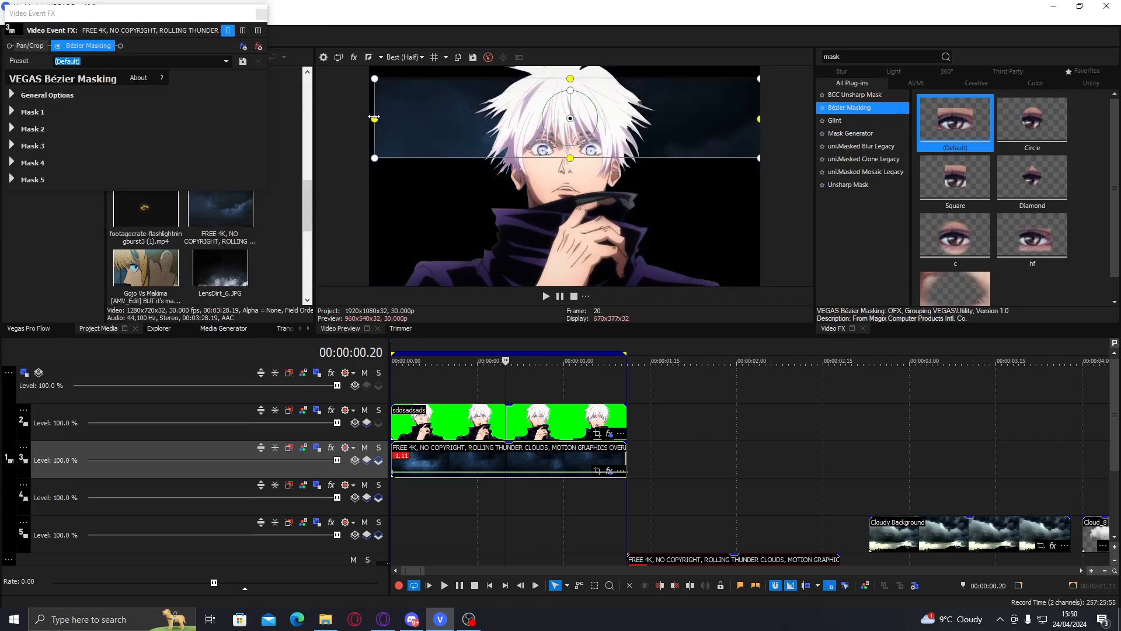
left_click_drag(416, 125, 410, 110)
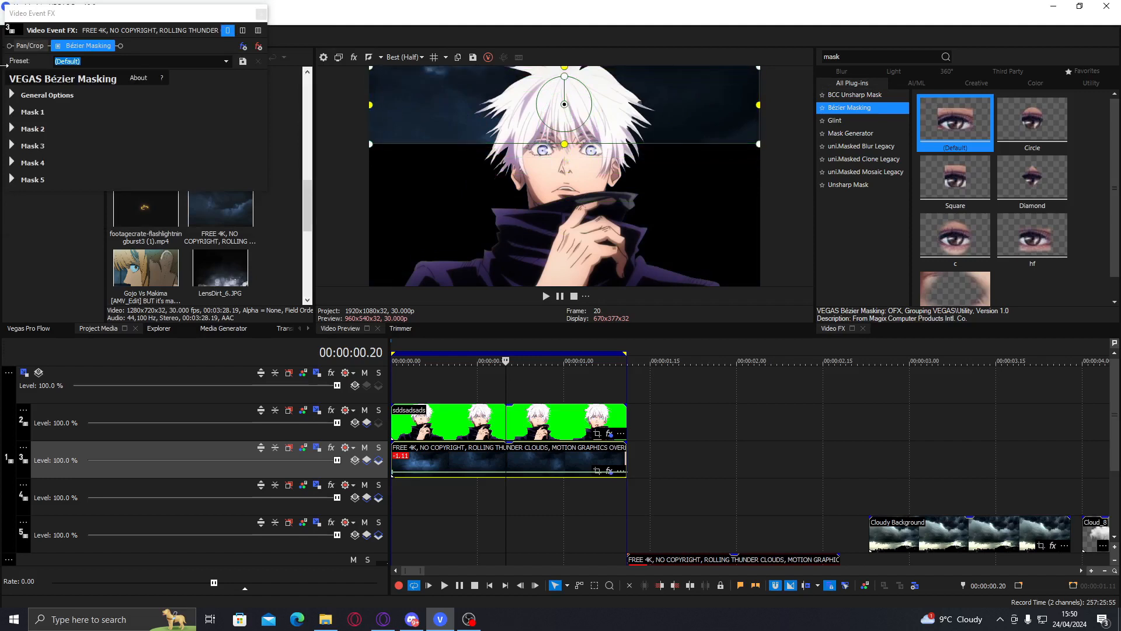
Raise the feather of Mask 1 to about 39 to soften the edge of the masked clouds
left_click(12, 95)
left_click(12, 180)
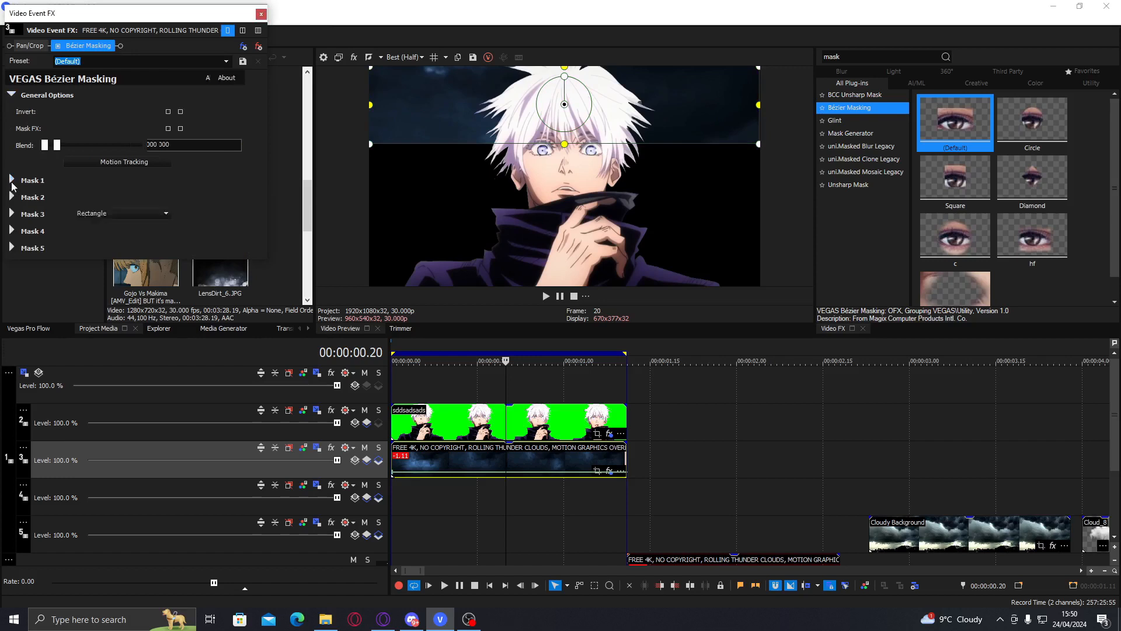
left_click_drag(56, 299, 78, 301)
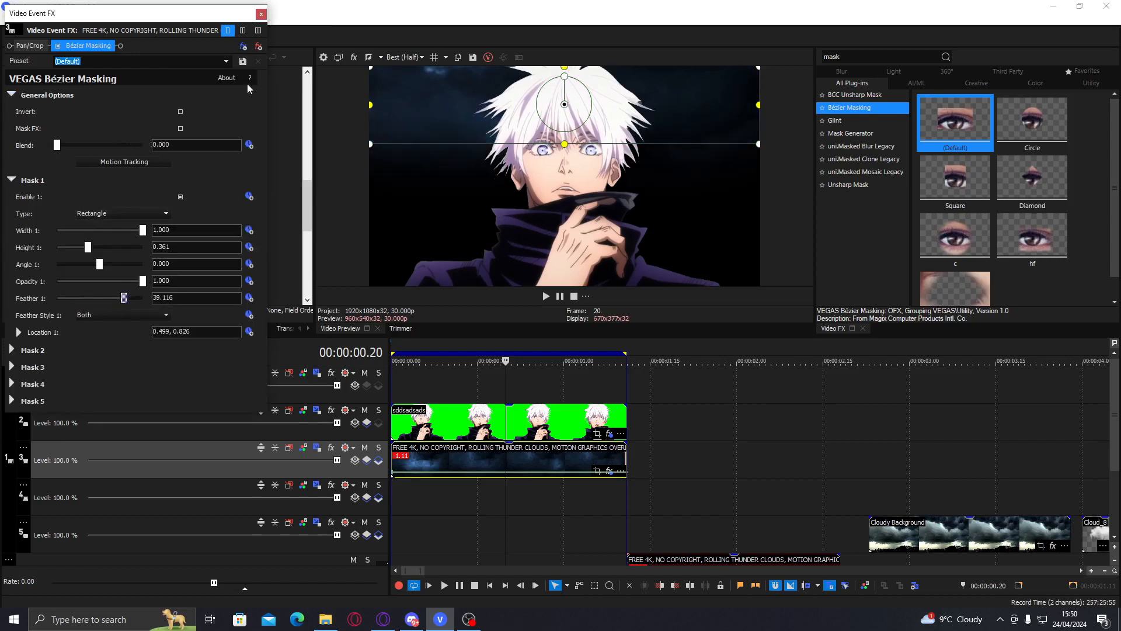
Play back the shot to check the masked clouds, close the effect settings and return to the start
left_click(399, 422)
key("space")
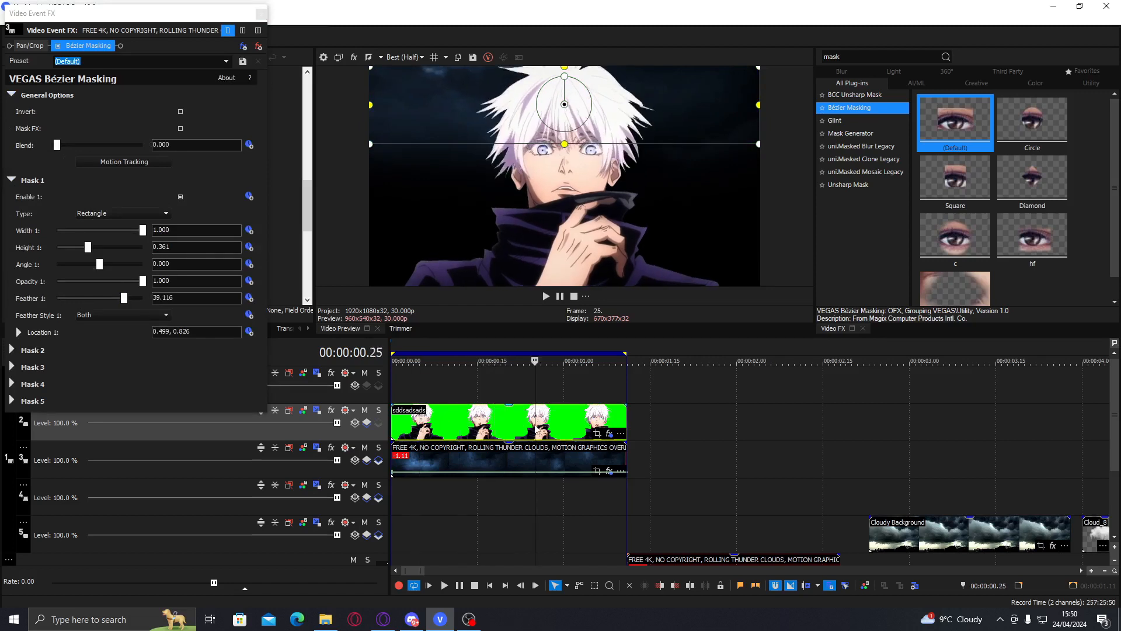
key("space")
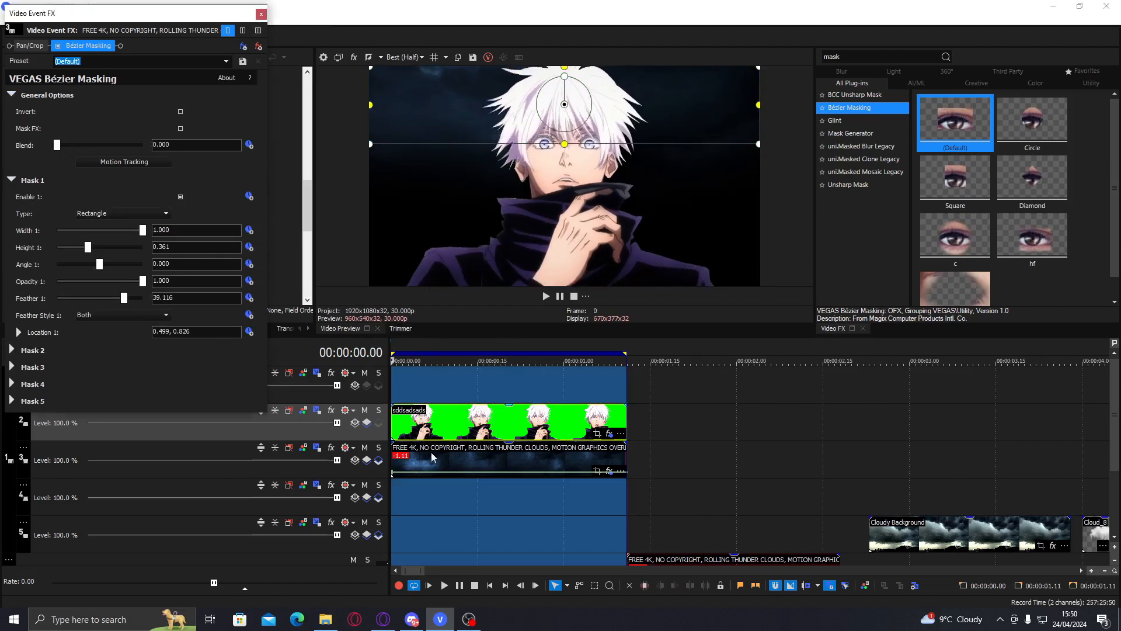
left_click(431, 452)
left_click(261, 14)
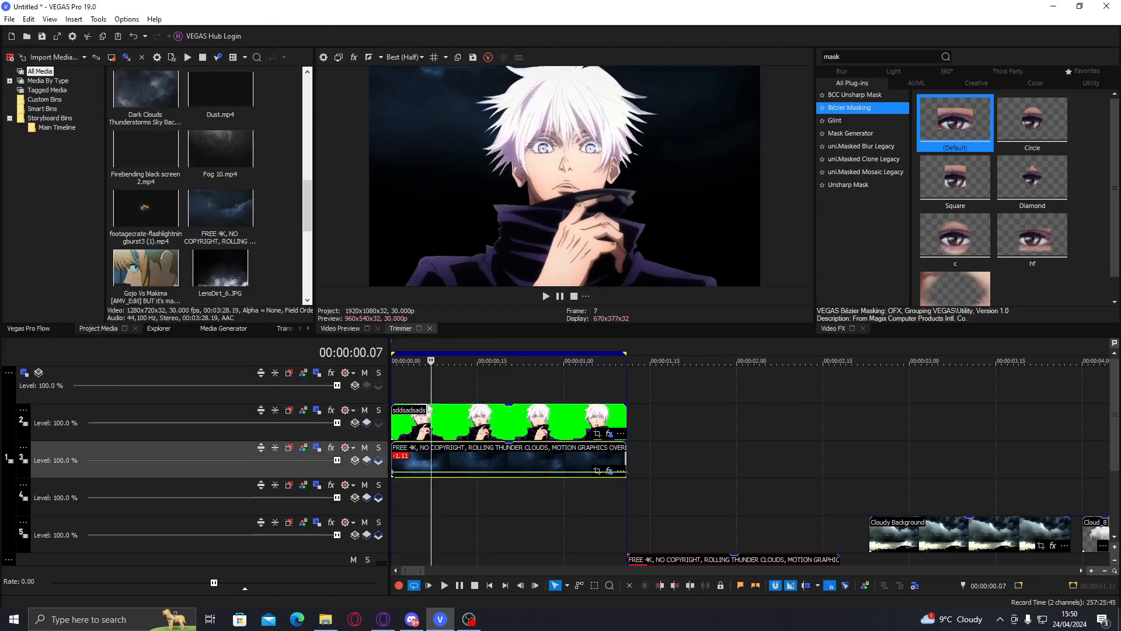
left_click(391, 455)
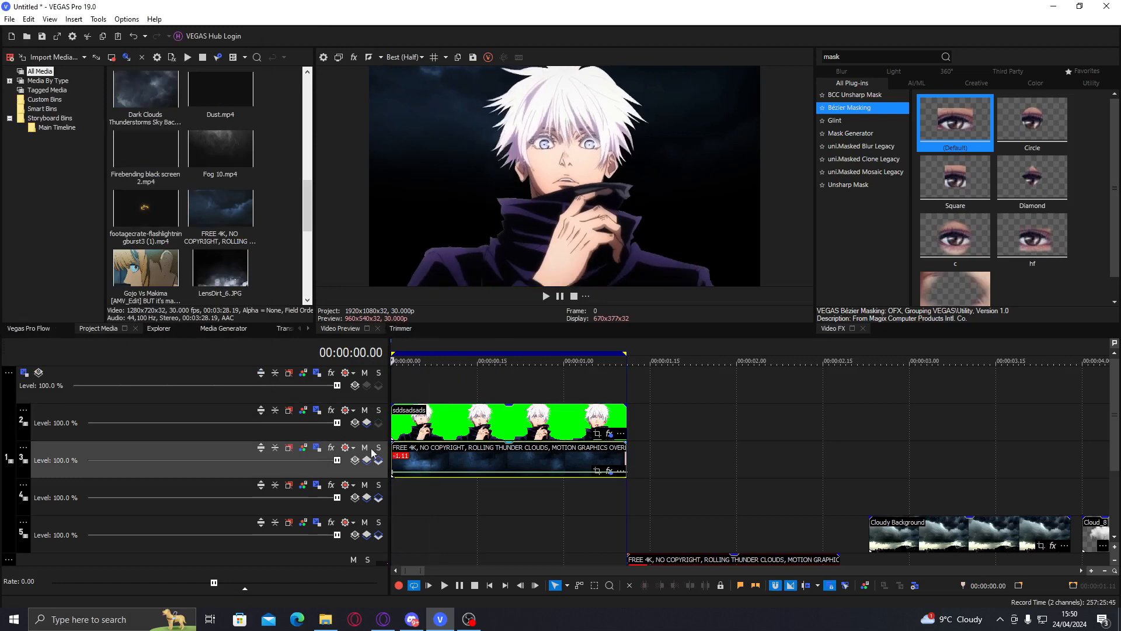
Try rotating the whole 3D group about its Y axis in parent track motion, and restore the box
left_click(38, 373)
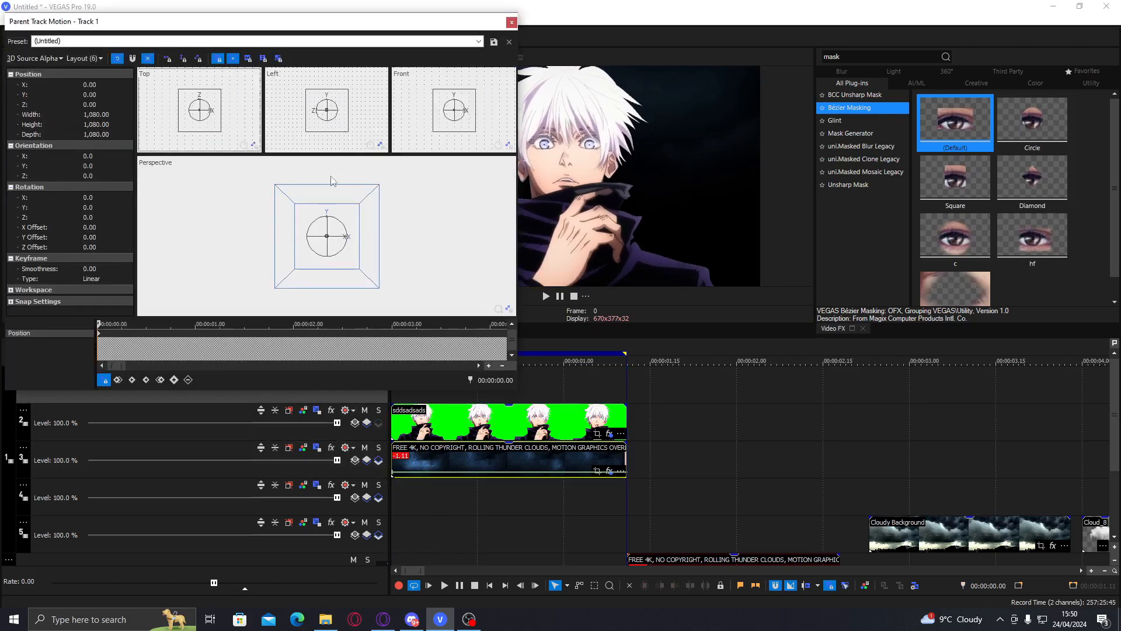
left_click_drag(388, 21, 761, 27)
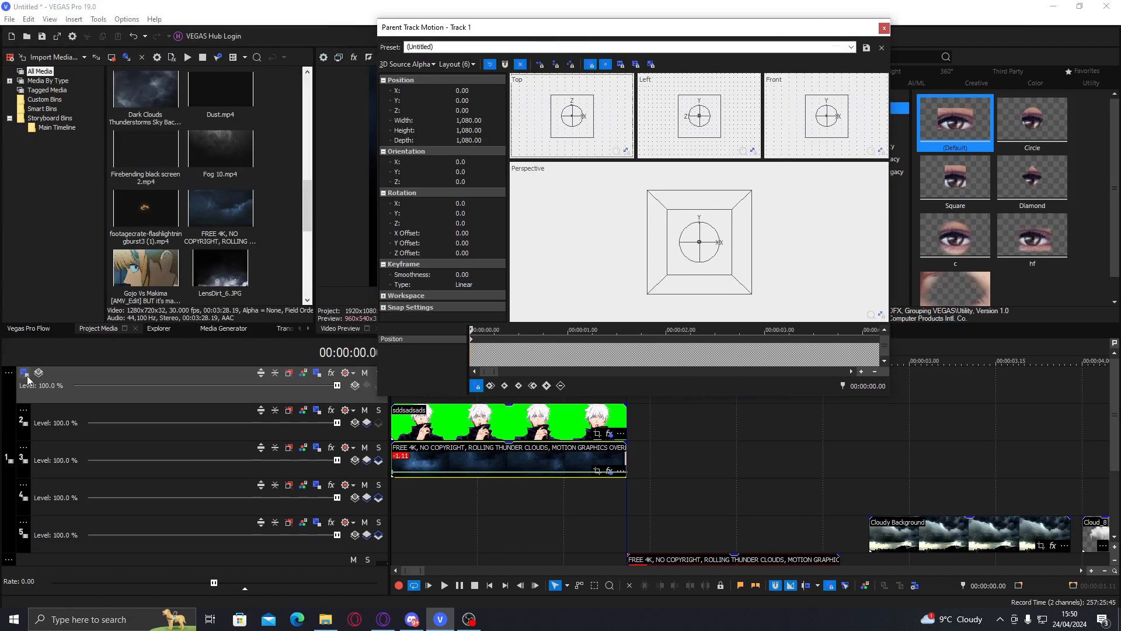
left_click_drag(608, 26, 158, 12)
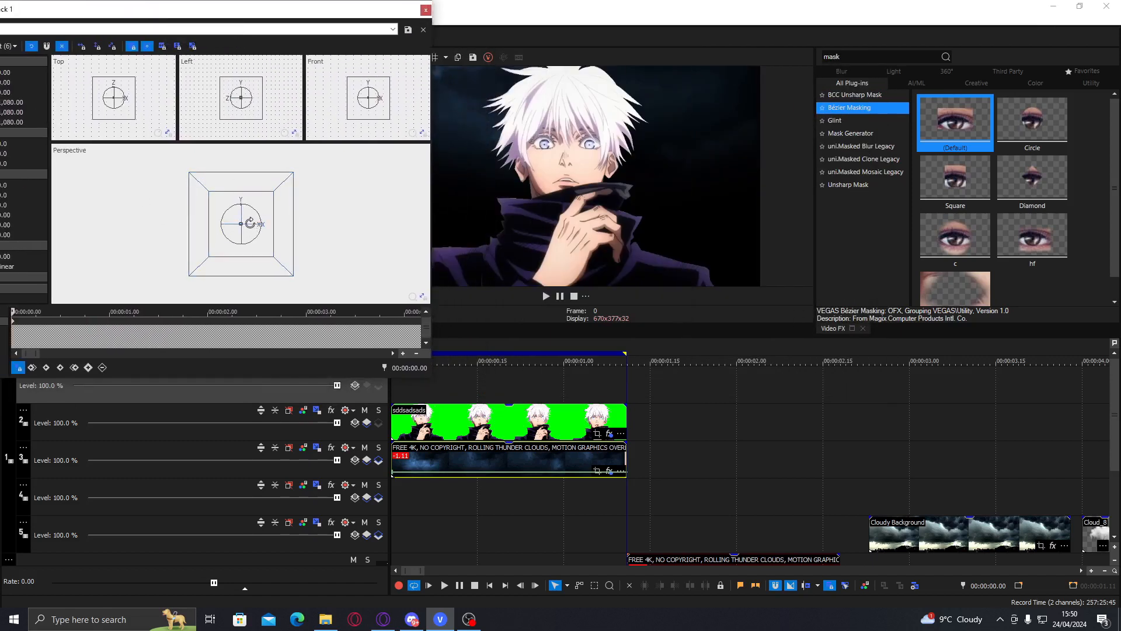
left_click_drag(248, 222, 240, 222)
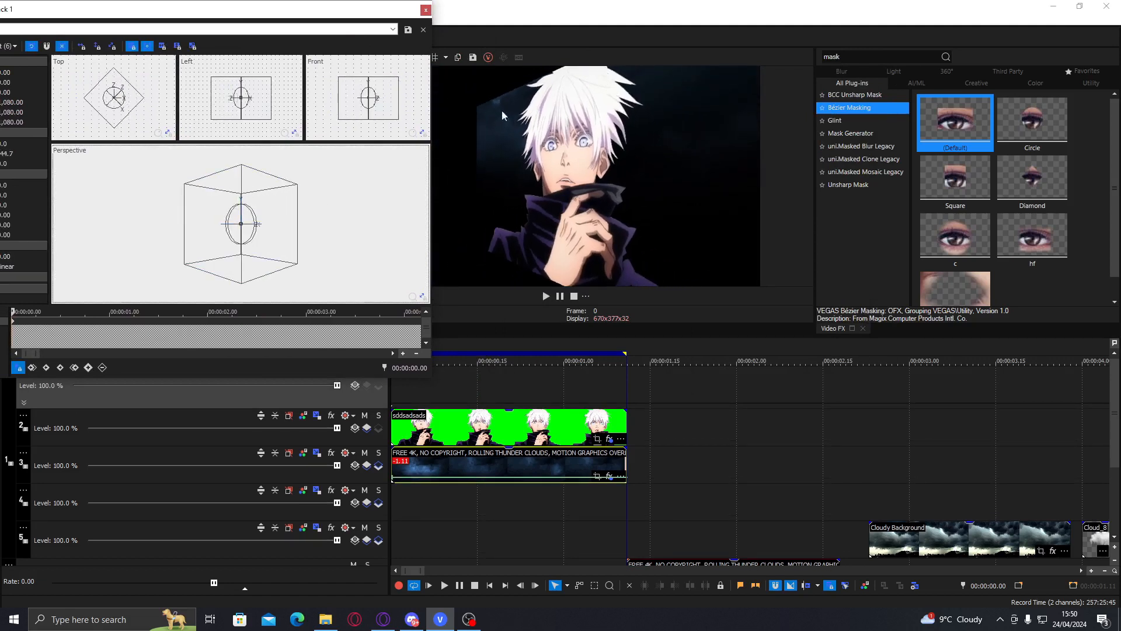
right_click(253, 251)
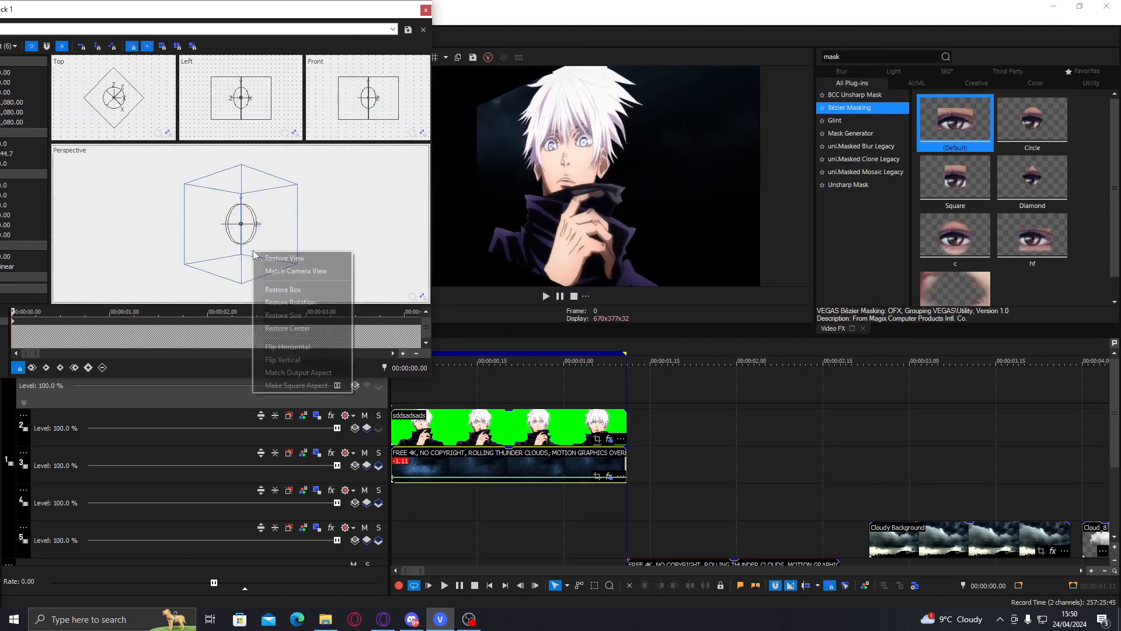
left_click(316, 290)
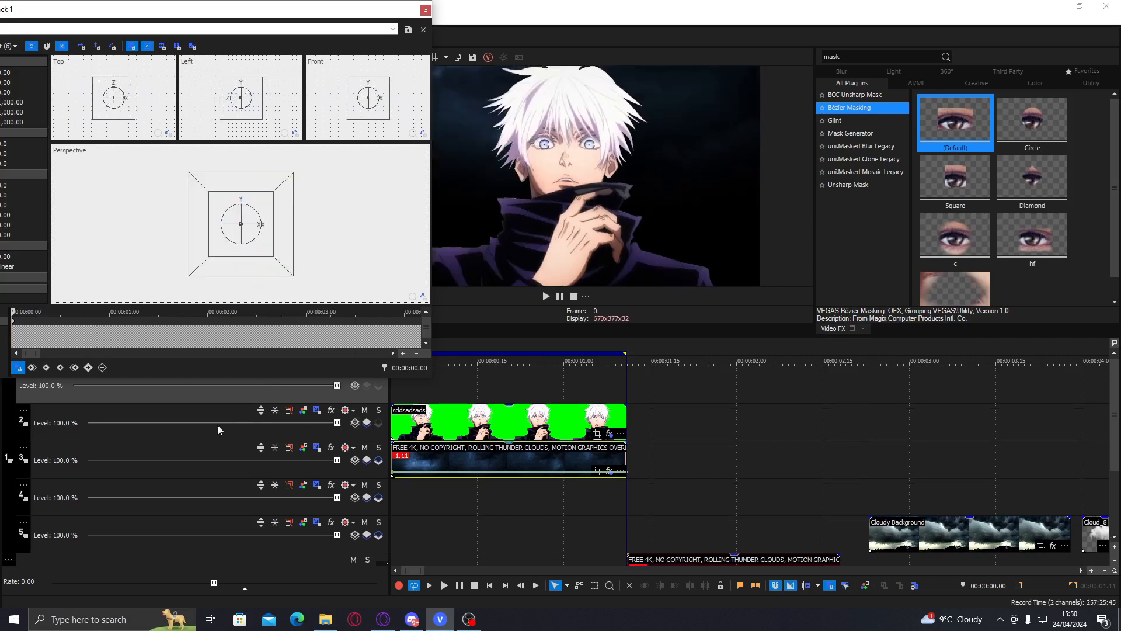
Move the character on track 2 about 59 units toward the camera along Z in its 3D track motion
left_click(323, 416)
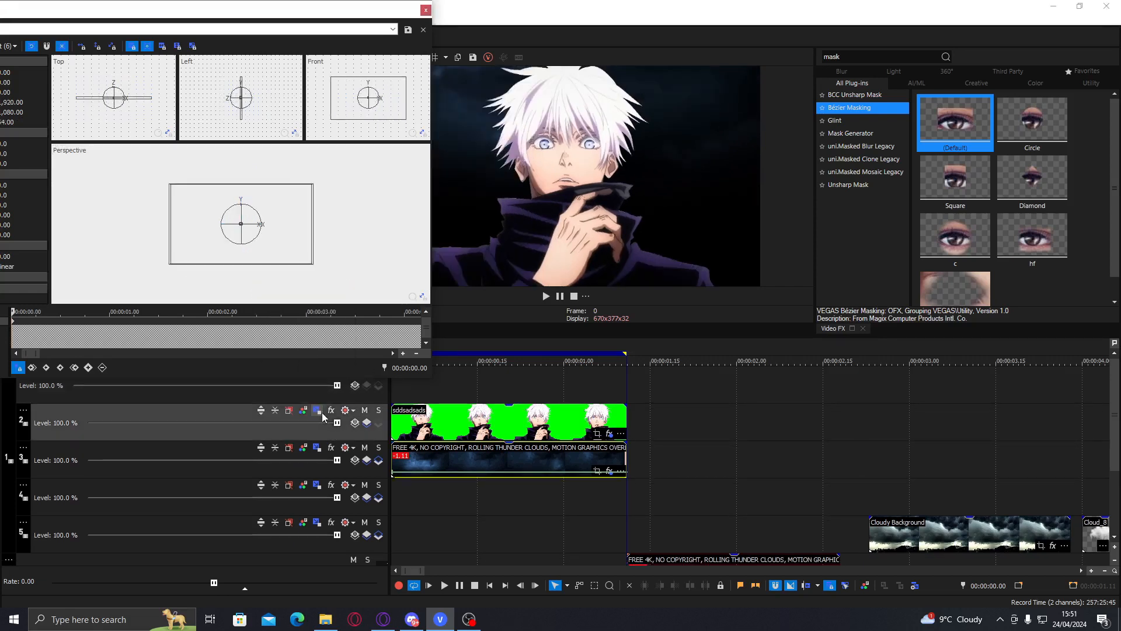
left_click(246, 98)
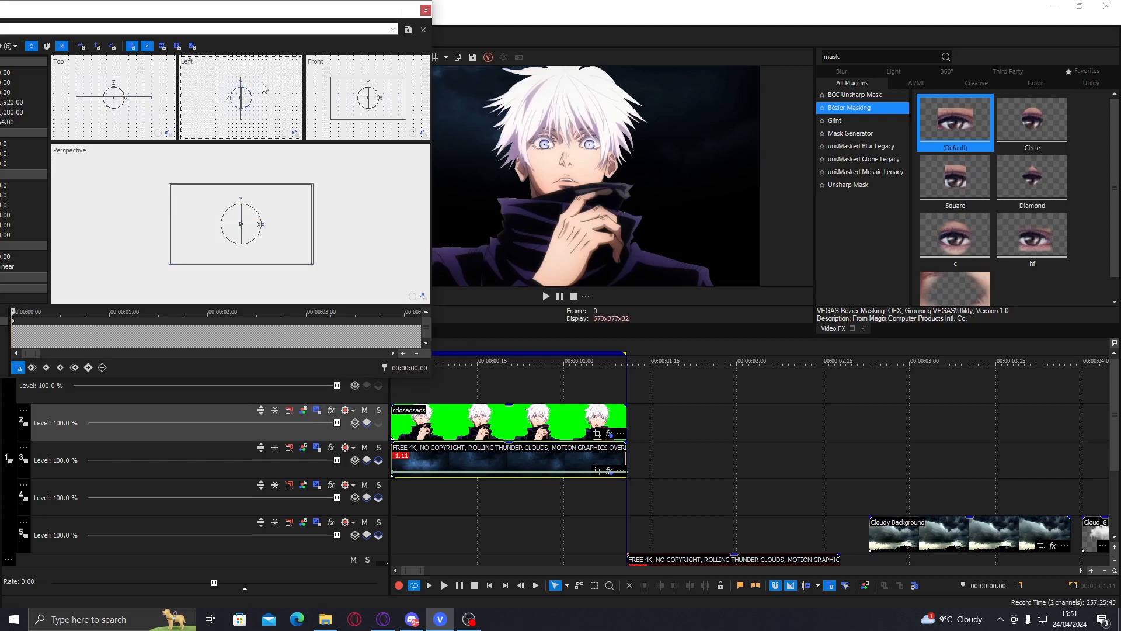
left_click_drag(243, 90, 244, 91)
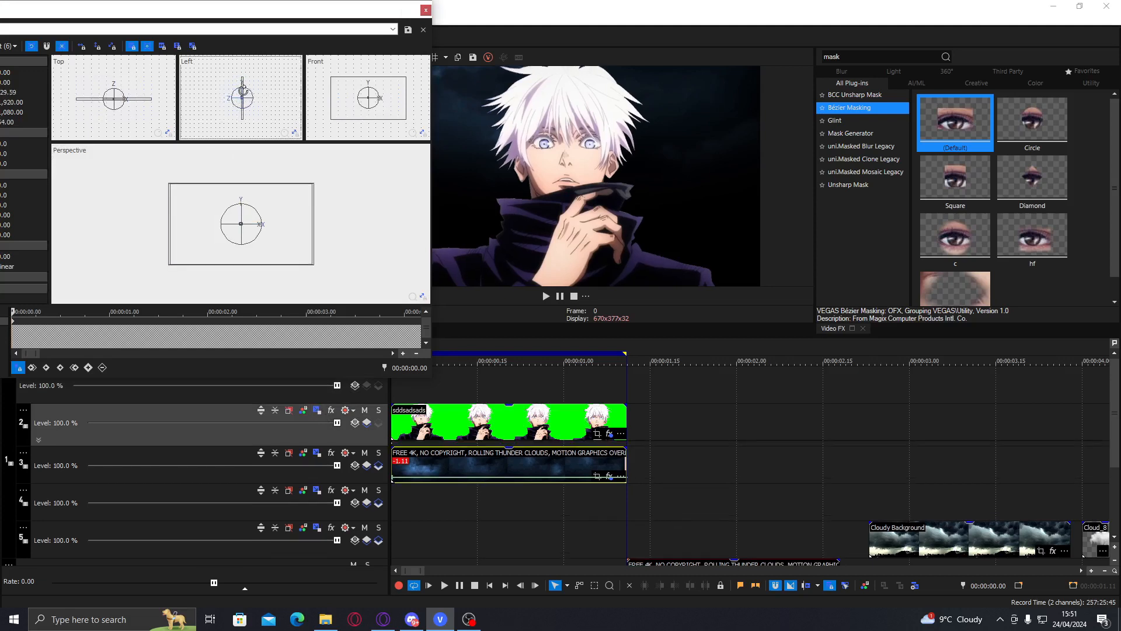
key("Left")
key("Left")
key("Left")
key("Left")
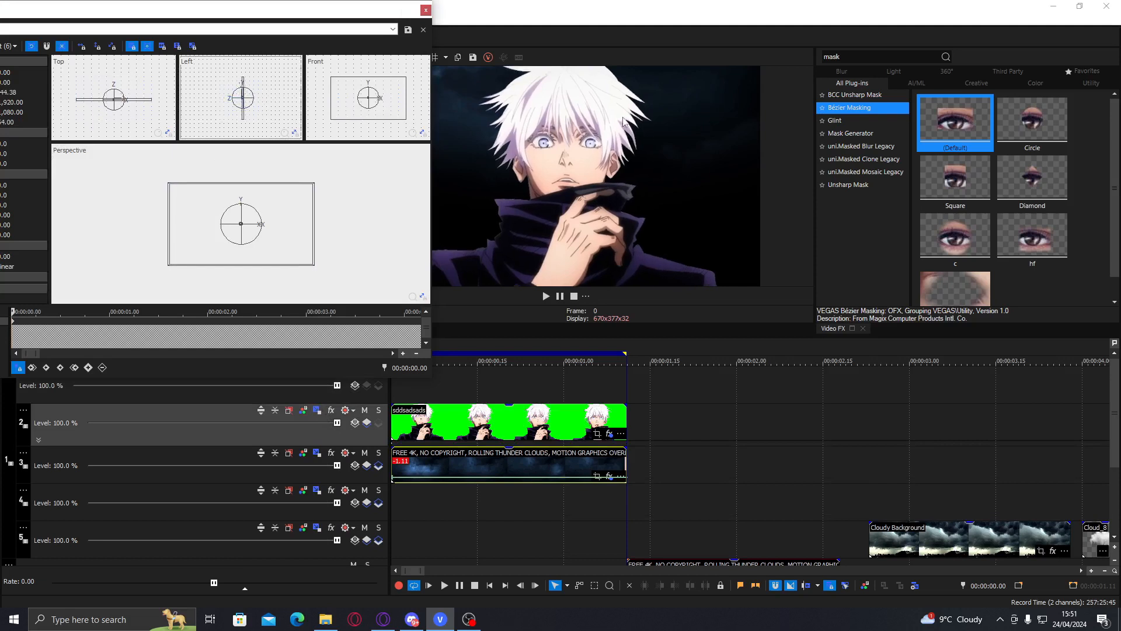
key("Right")
key("Left")
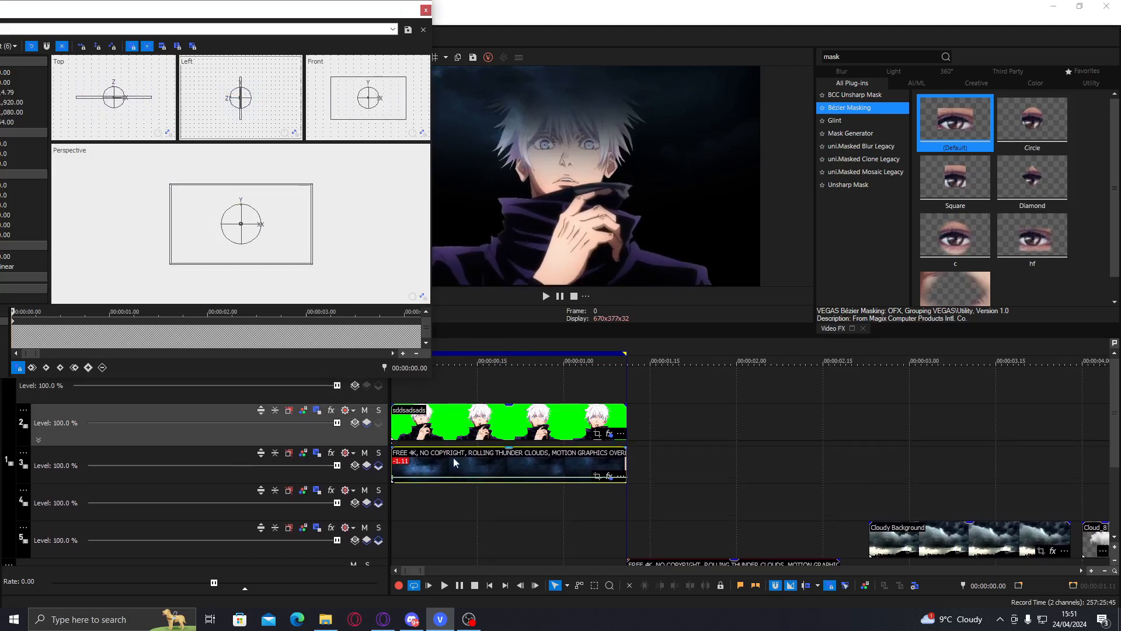
key("Right")
key("Right")
key("Right")
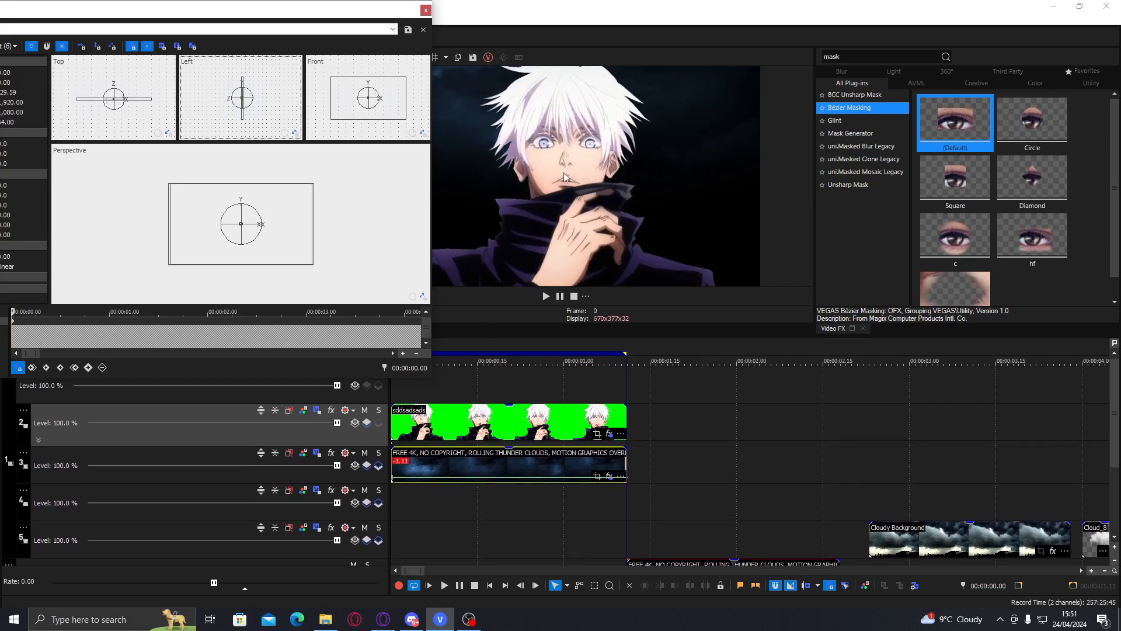
key("Right")
key("Right")
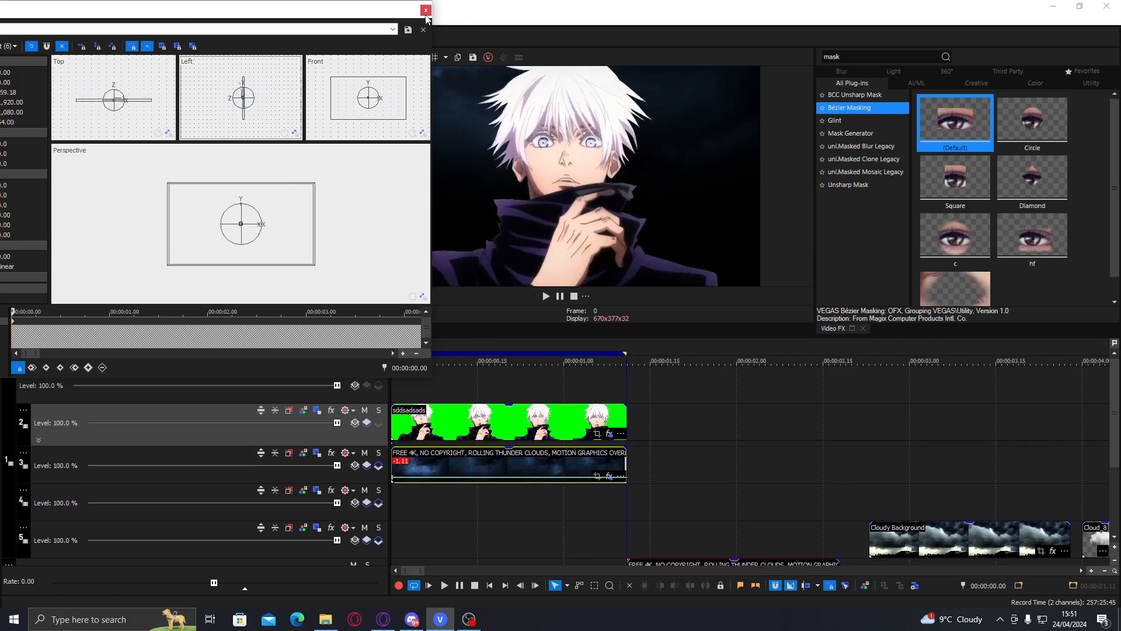
left_click(426, 11)
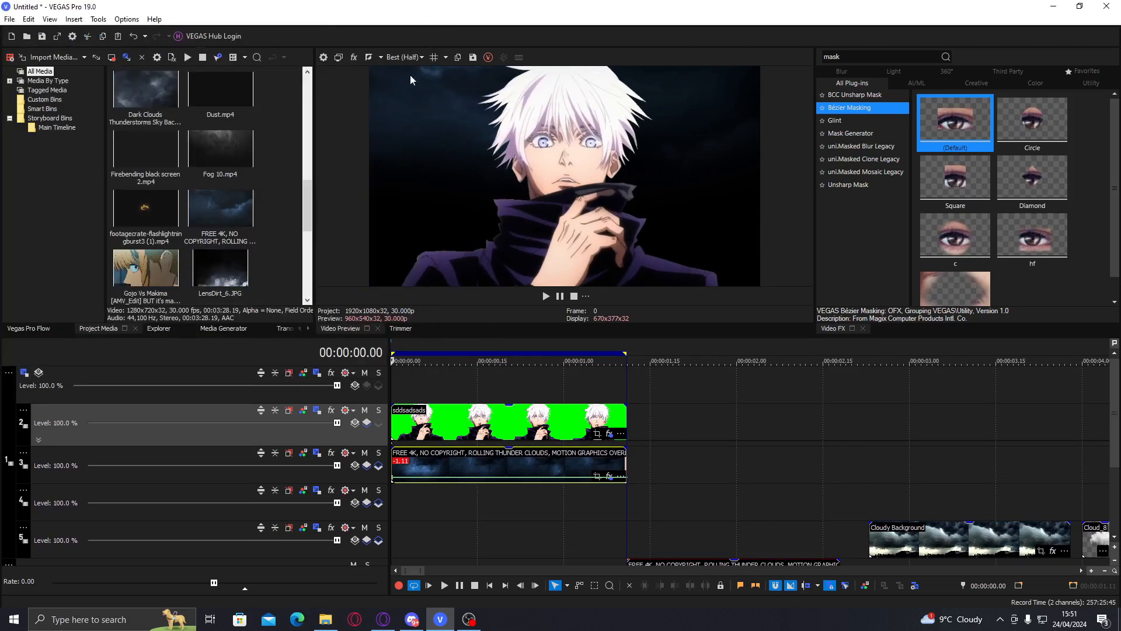
Set the Z position of the whole 3D group to 59.18 in parent track motion
left_click(24, 372)
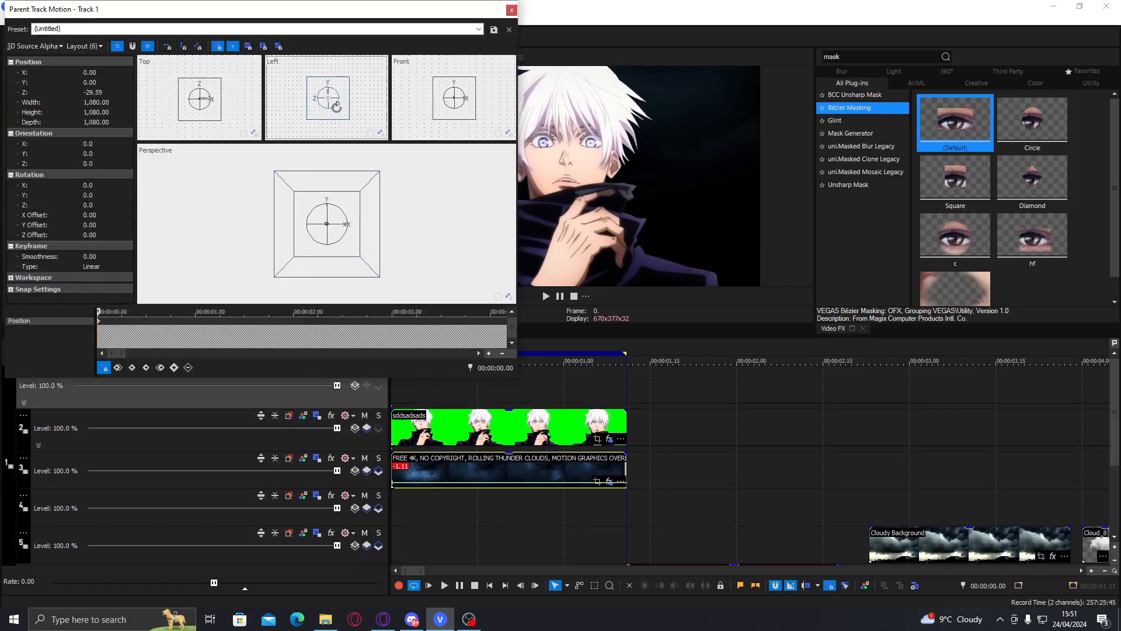
key("Right")
key("Right")
key("Left")
key("Left")
key("Left")
key("Left")
key("Left")
key("Left")
key("Left")
key("Left")
key("Left")
key("Left")
key("Left")
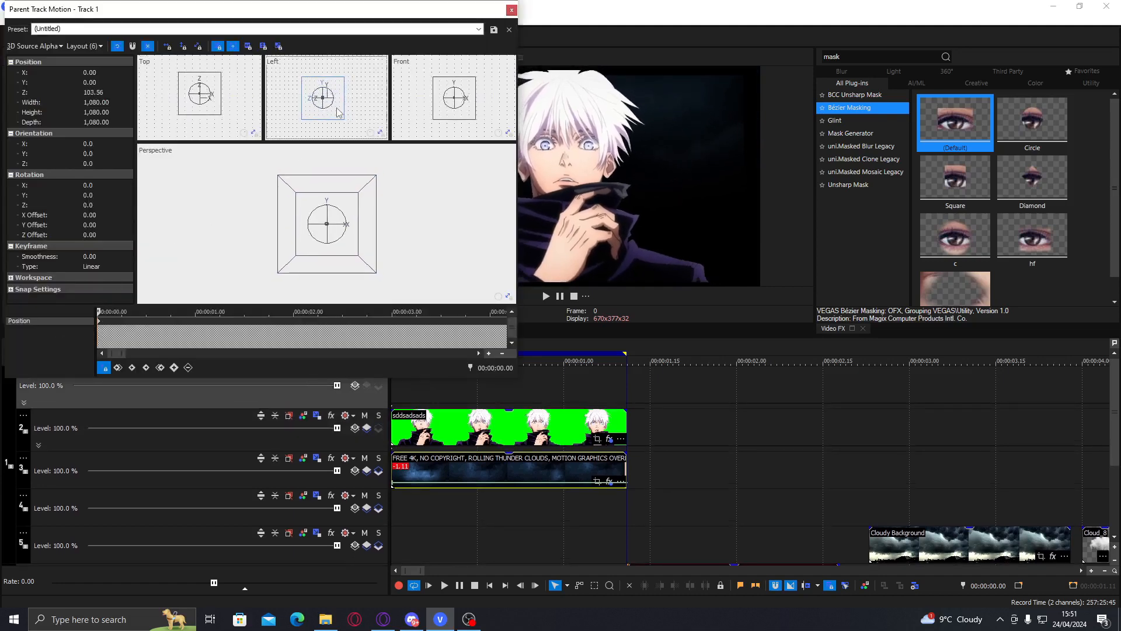
key("Right")
key("Right")
key("Right")
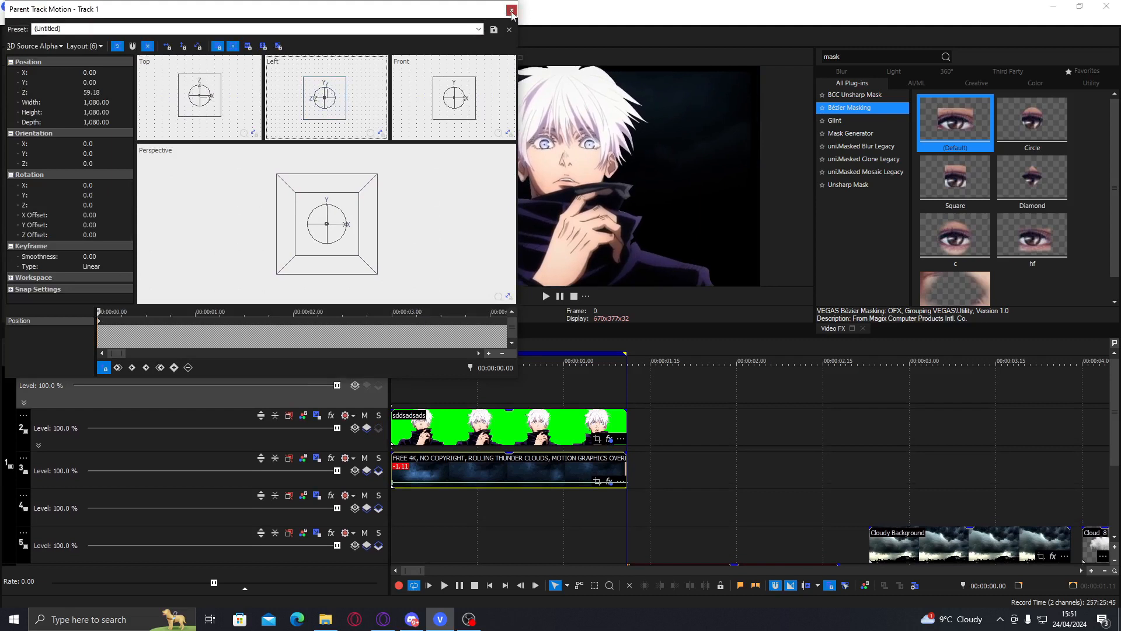
left_click(511, 11)
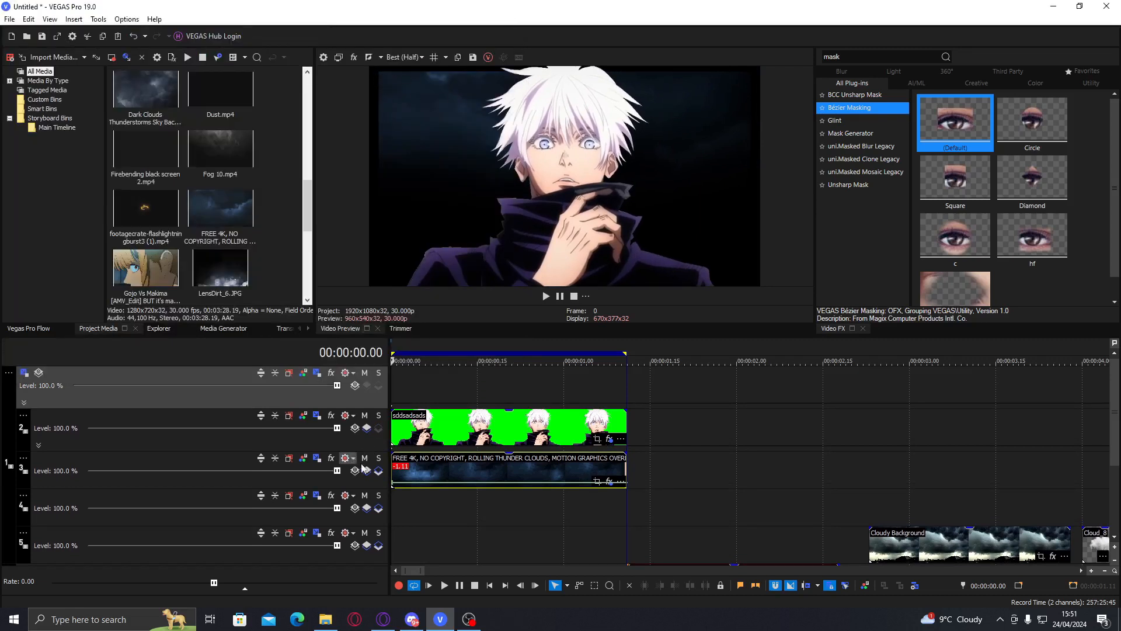
Slightly enlarge the rolling thunder clouds on track 3 and nudge them along Z in its 3D track motion
left_click(316, 459)
left_click_drag(396, 14, 200, 15)
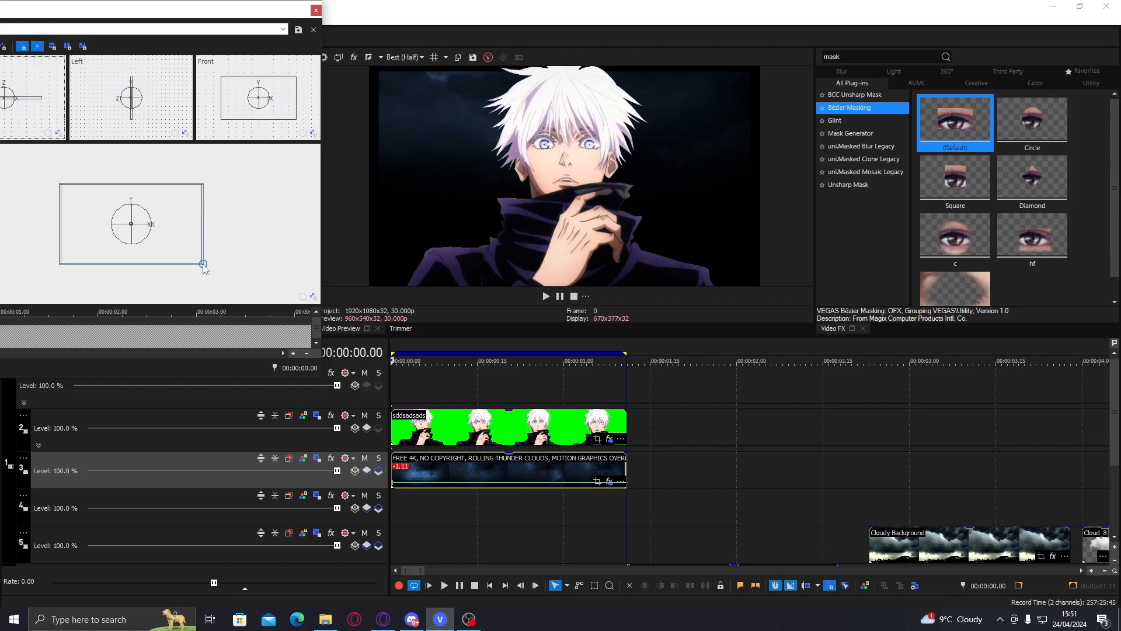
left_click_drag(204, 266, 207, 267)
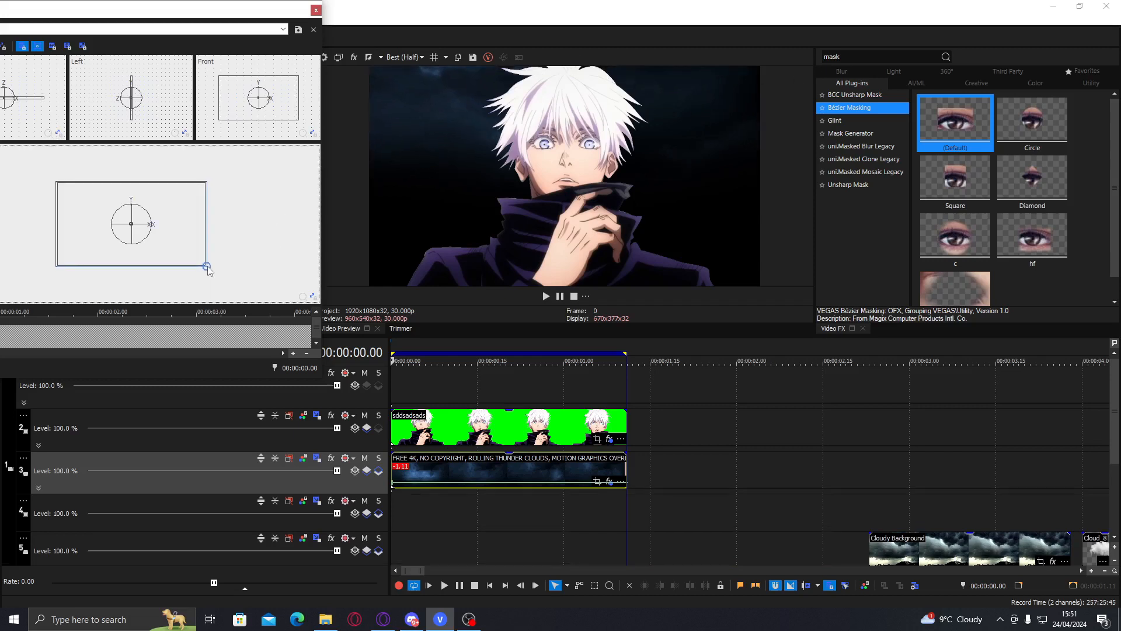
left_click(178, 114)
key("Left")
key("Left")
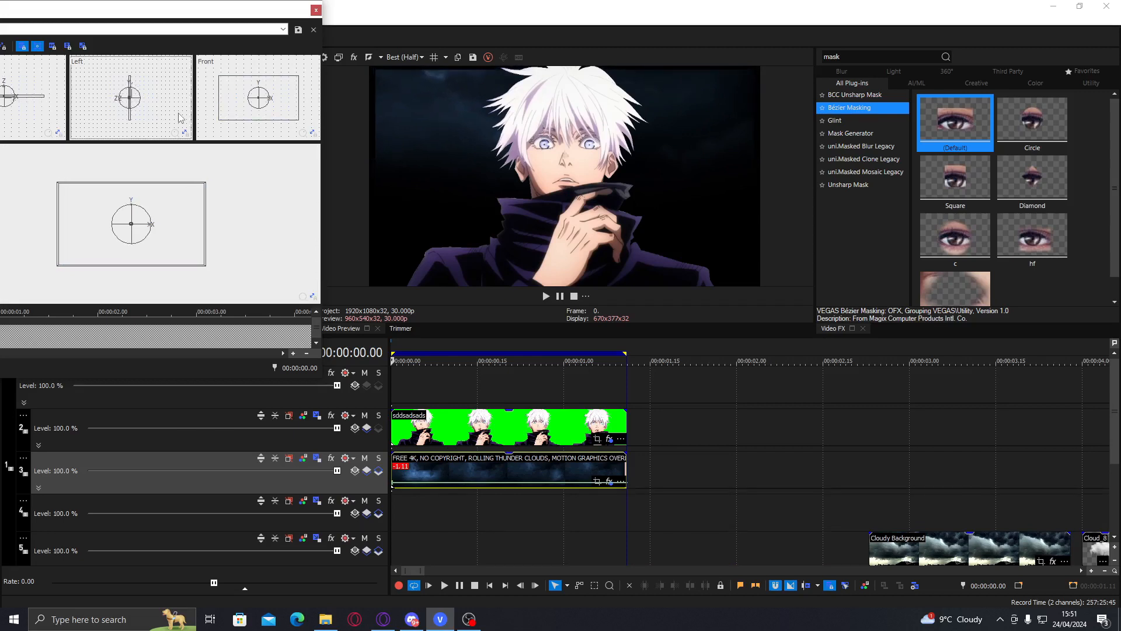
left_click_drag(206, 266, 209, 268)
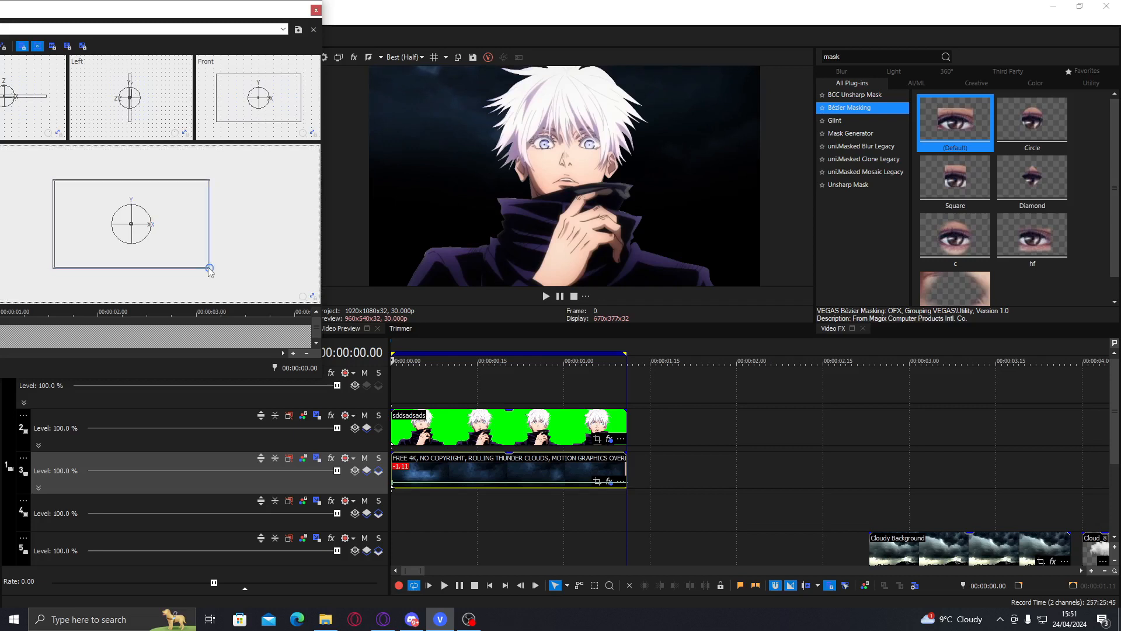
left_click(315, 10)
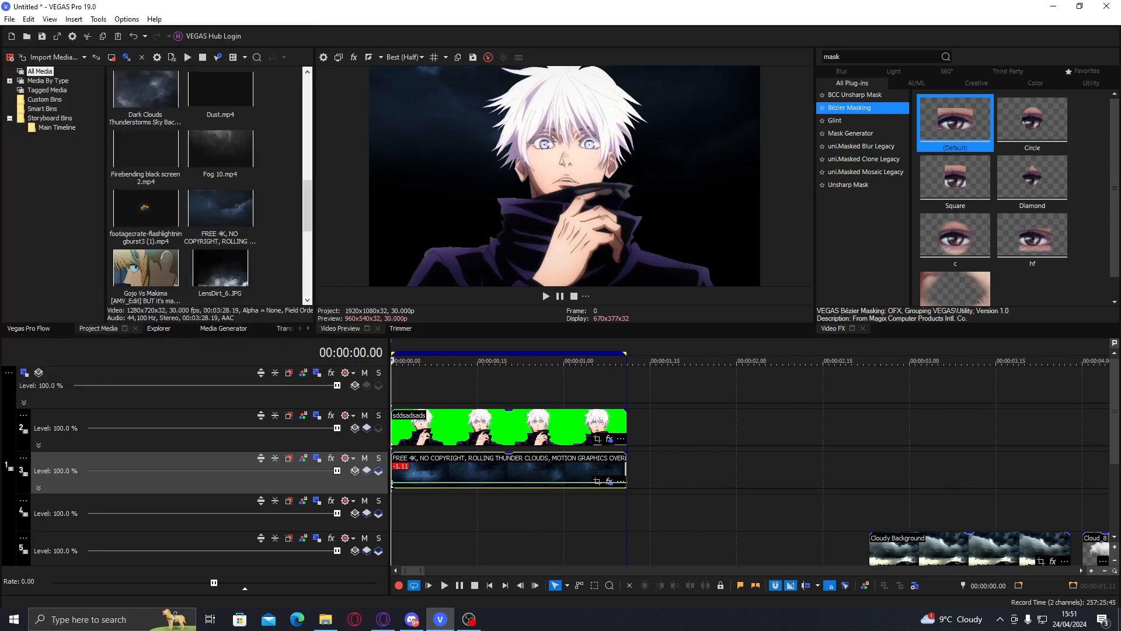
Remove the leftover rolling thunder clouds audio event from track 6
scroll(432, 436, "down", 1)
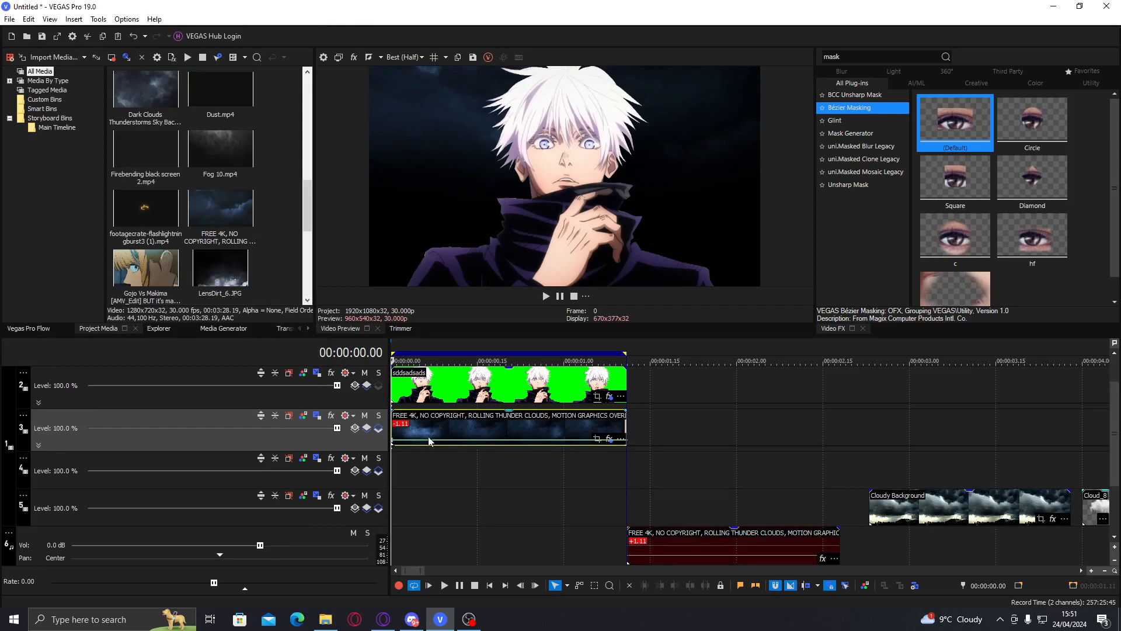
right_click(689, 561)
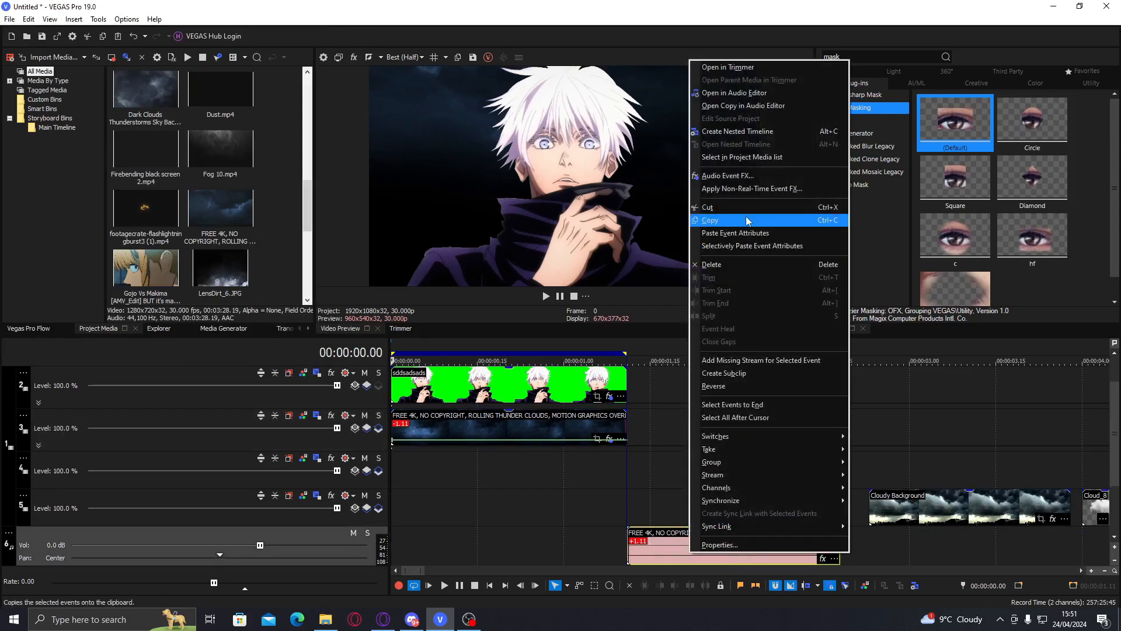
left_click(724, 220)
Preview the Cloudy Background clip on track 5 and delete it from the timeline
left_click(880, 504)
scroll(864, 494, "down", 1)
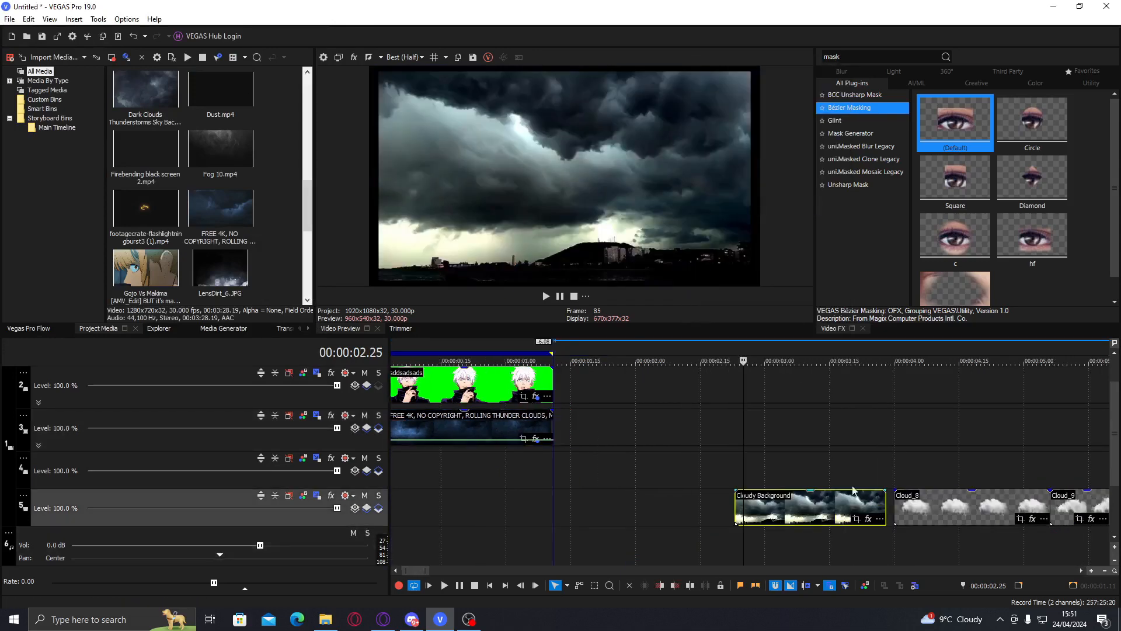
left_click(765, 497)
left_click(782, 498)
left_click(795, 499)
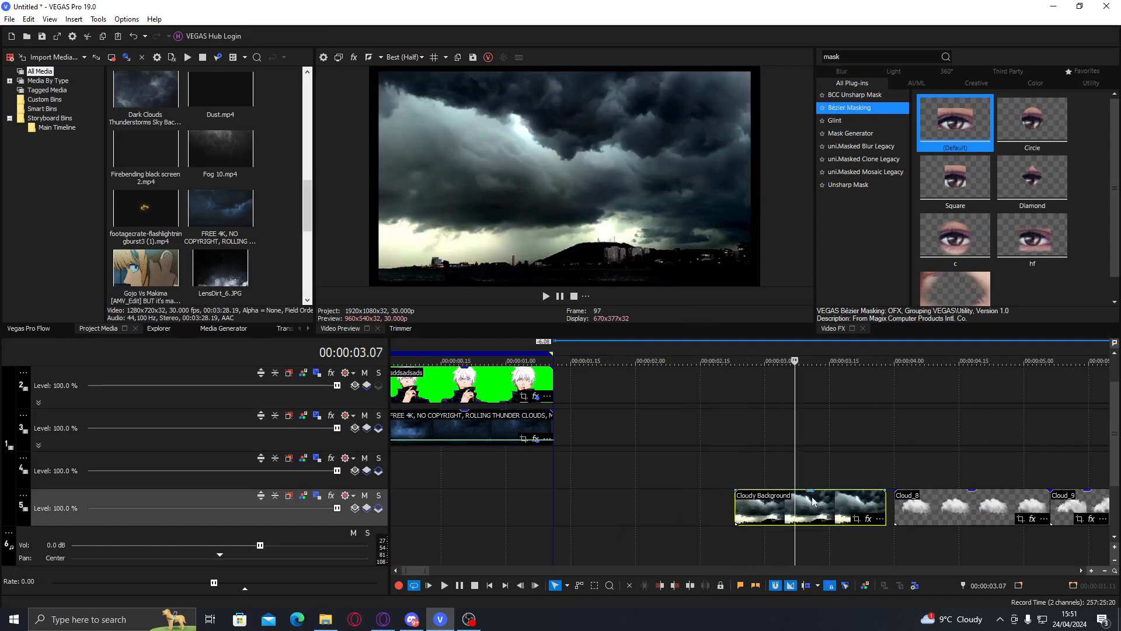
left_click(812, 498)
key("Delete")
Delete the original 3D clouds landscape clip between Cloud_9 and the large beam dust clip on track 5
scroll(789, 410, "down", 3)
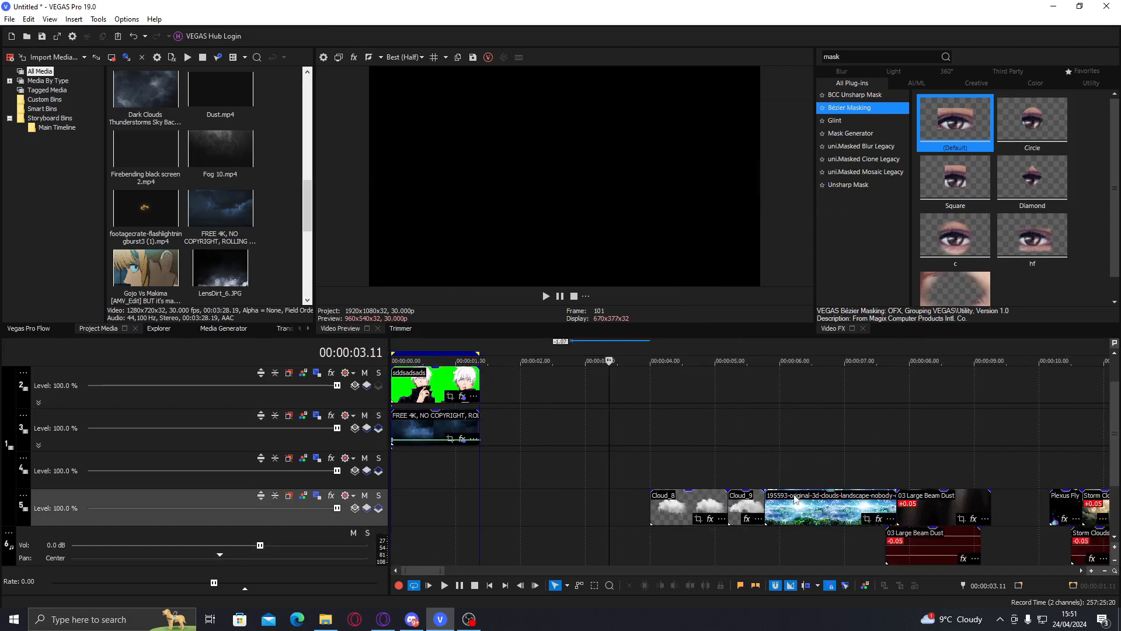
left_click(779, 502)
left_click(797, 502)
left_click(830, 501)
key("Delete")
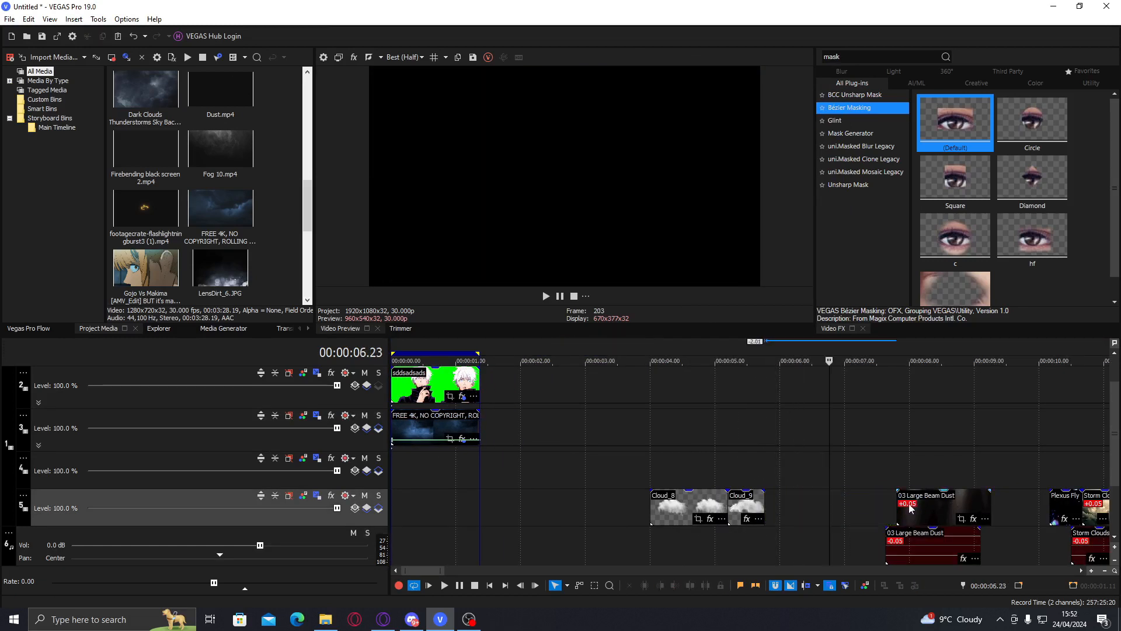
Preview the Storm Clouds in HD clip and move the Video Background 20 dark clouds clip up to track 4
scroll(921, 501, "down", 2)
left_click(748, 508)
scroll(747, 508, "up", 3)
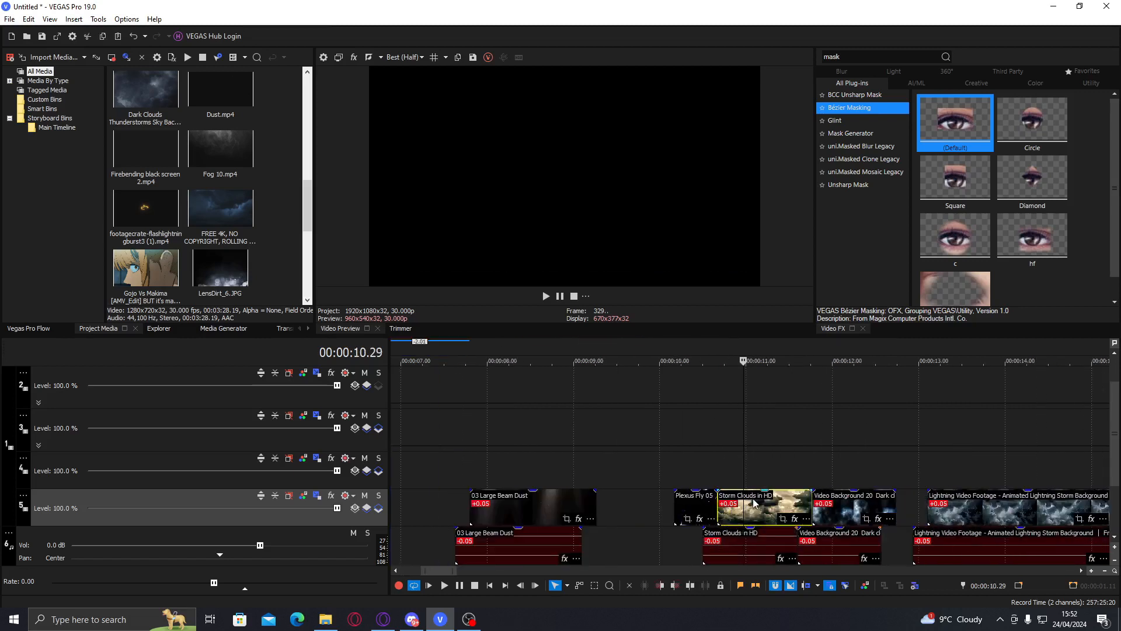
left_click(758, 507)
left_click(772, 507)
left_click(781, 507)
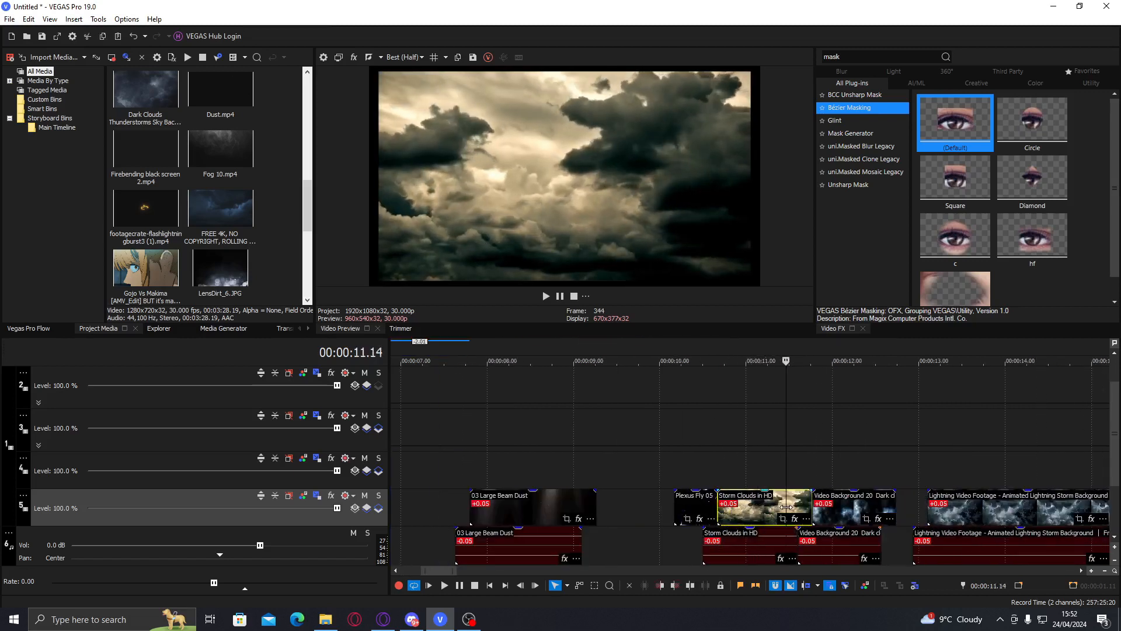
left_click(790, 506)
left_click(843, 506)
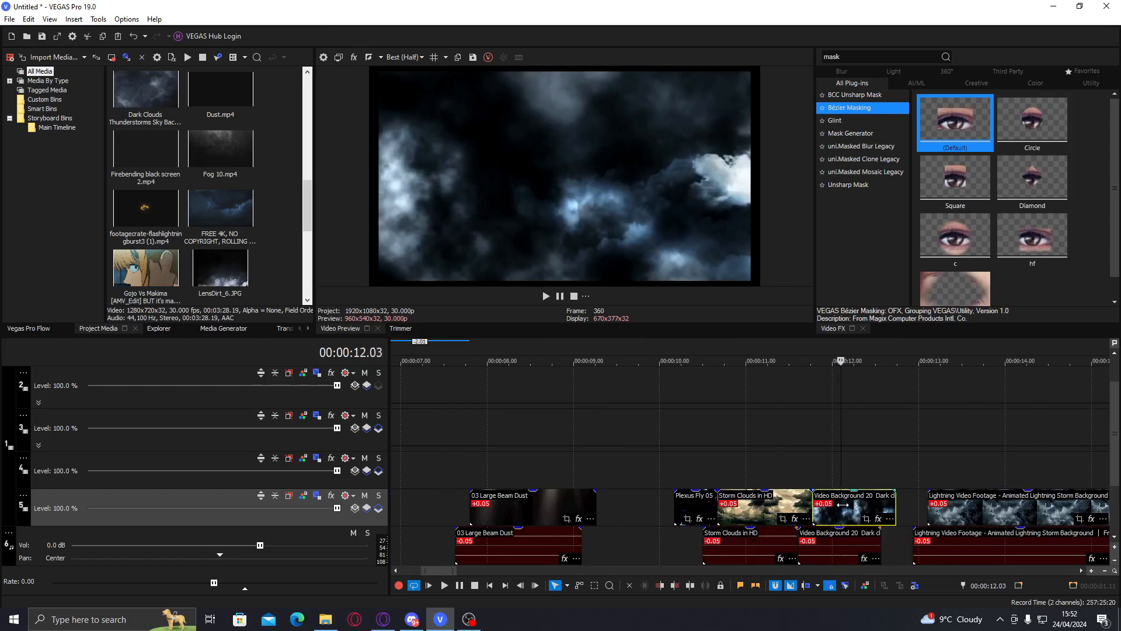
left_click_drag(839, 506, 755, 469)
Preview the Lightning Video Footage storm clip and move it to the start of the timeline on track 4
left_click(947, 503)
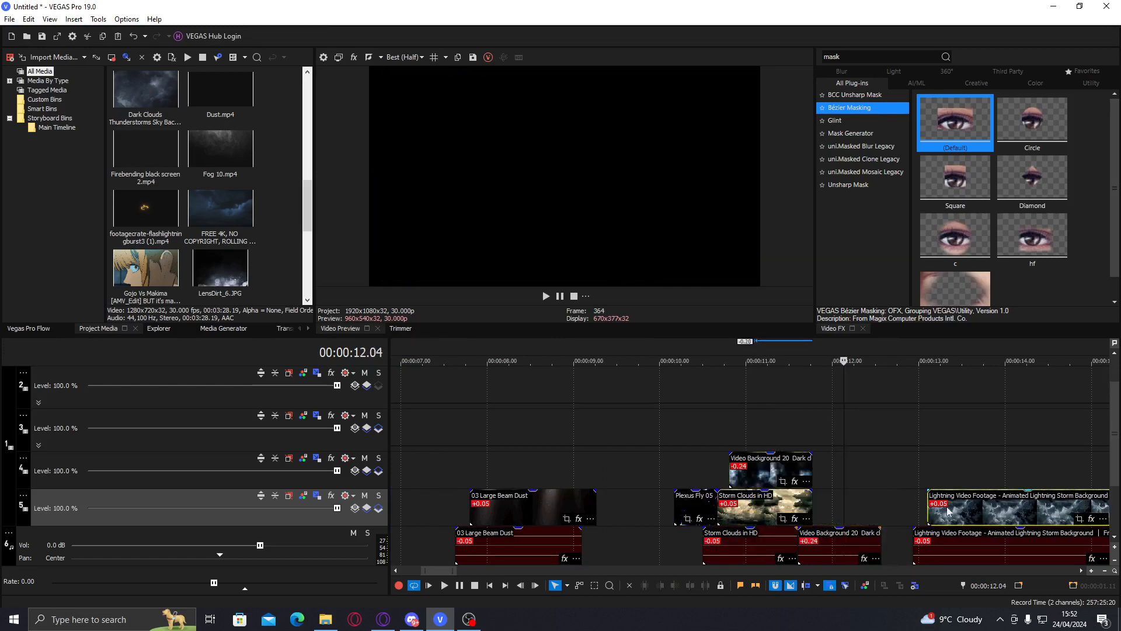
left_click(965, 504)
left_click(994, 505)
scroll(993, 505, "down", 1)
left_click_drag(622, 452, 183, 471)
left_click_drag(376, 471, 378, 470)
Preview the Dark Clouds Thunderstorms clip and move it earlier onto track 4
scroll(878, 460, "down", 1)
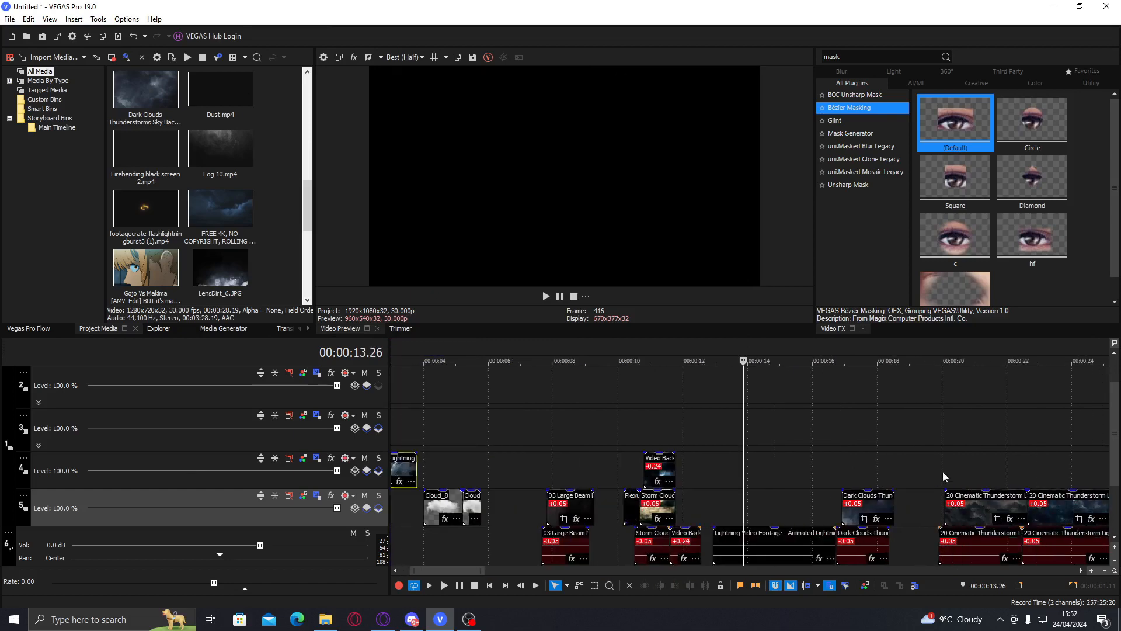
left_click(848, 481)
left_click(861, 482)
left_click(870, 483)
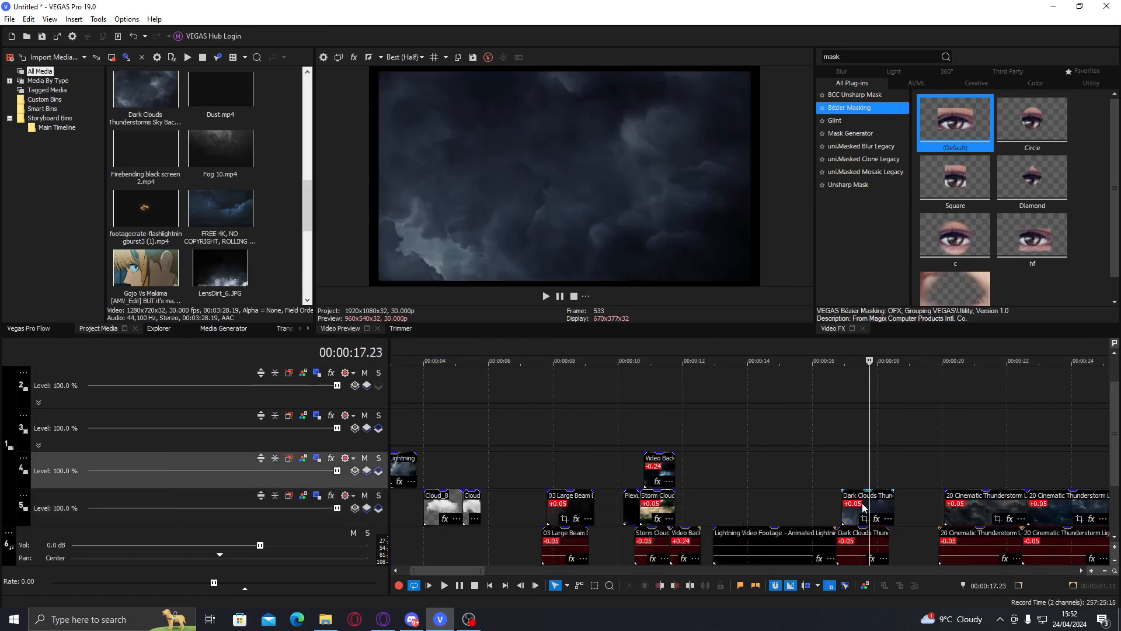
left_click_drag(870, 482, 603, 467)
Compare the two 20 Cinematic Thunderstorm clips and move the second one onto track 4 before the Video Background clip
left_click(968, 491)
left_click(969, 486)
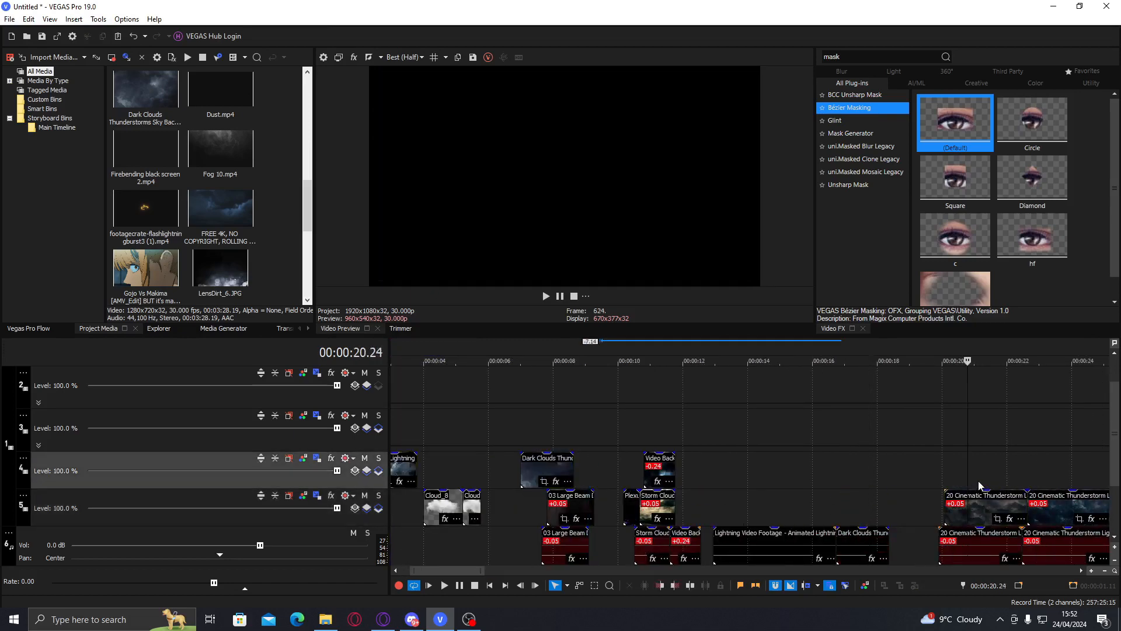
left_click(982, 484)
left_click(1036, 482)
left_click(1065, 483)
left_click(1073, 484)
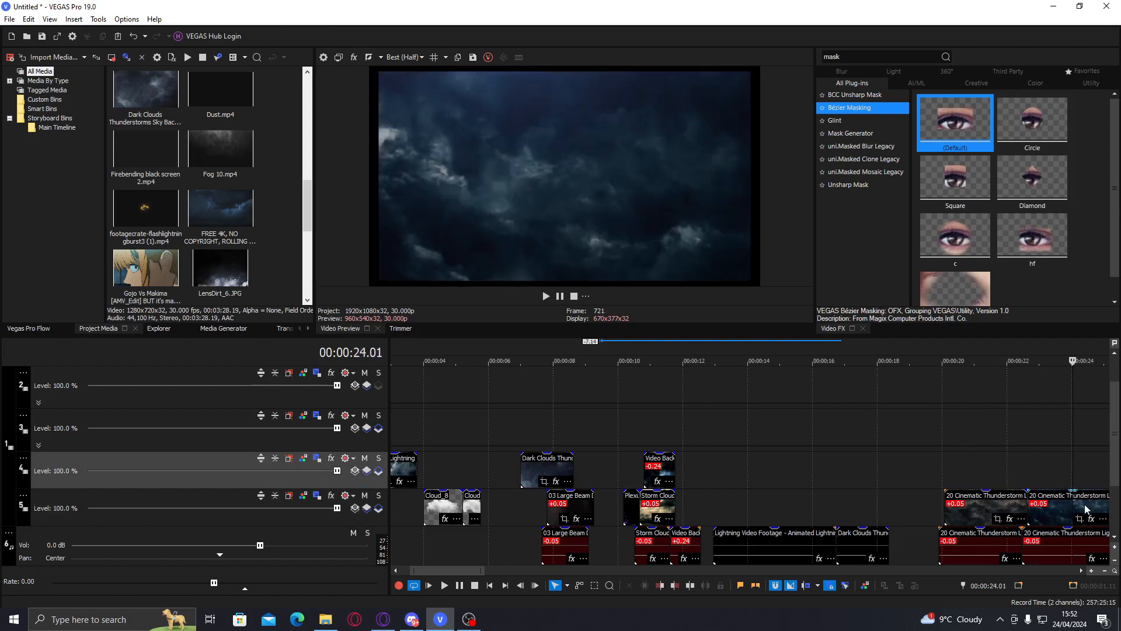
left_click_drag(1082, 508, 633, 468)
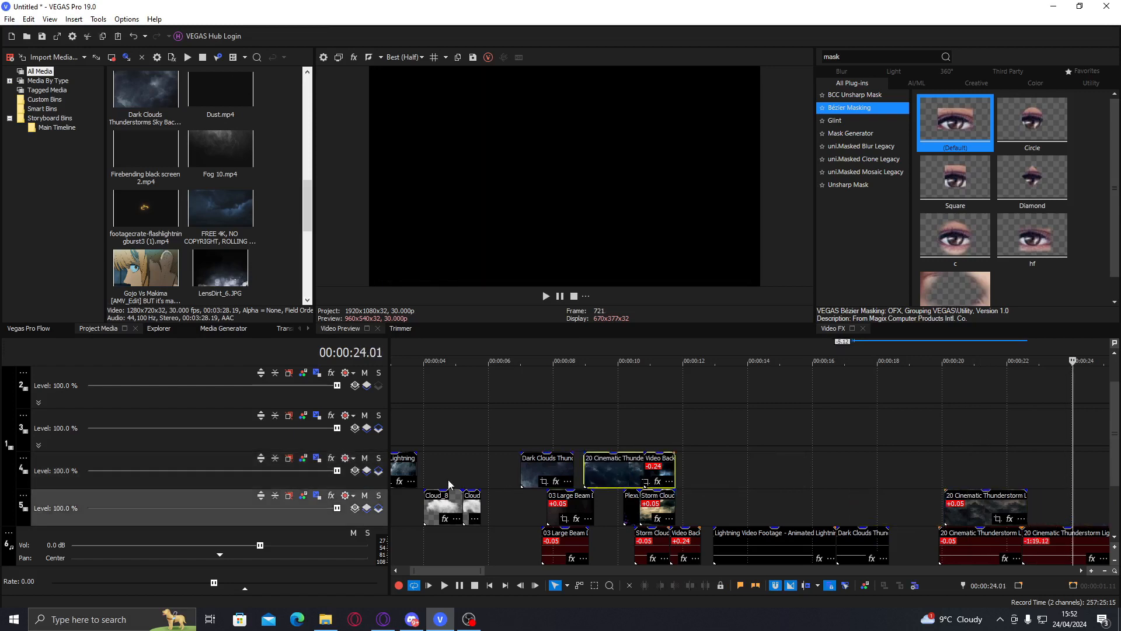
Check the Cloud_8 clip and preview the lightning storm footage behind the character from the start of the shot
left_click(441, 481)
scroll(443, 481, "up", 1)
left_click(465, 473)
left_click(698, 481)
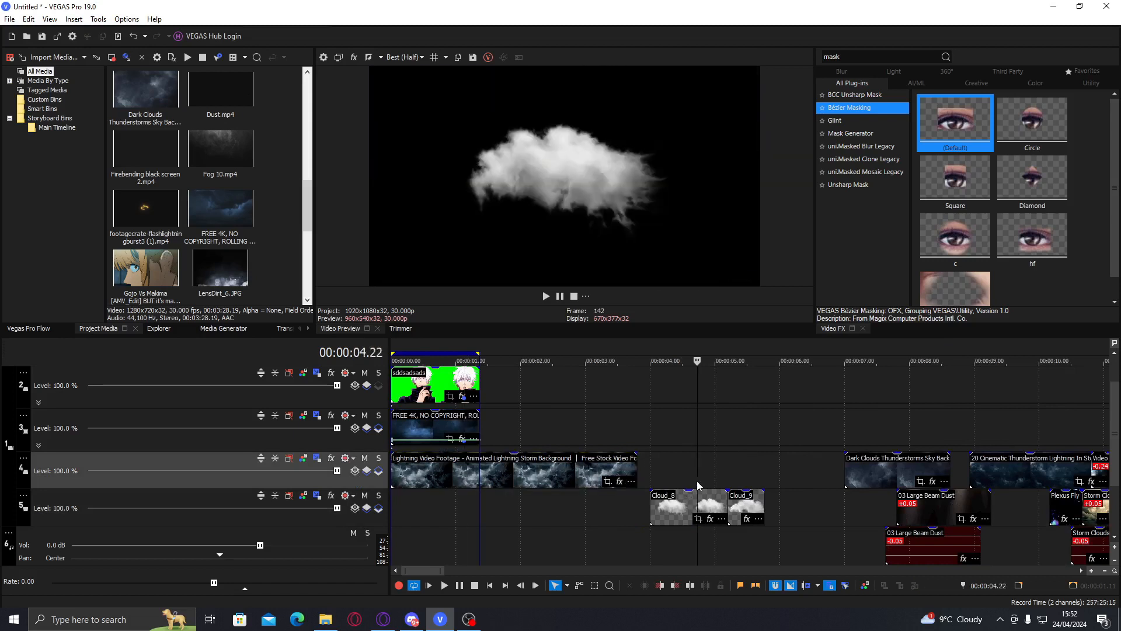
left_click(413, 479)
scroll(415, 476, "up", 1)
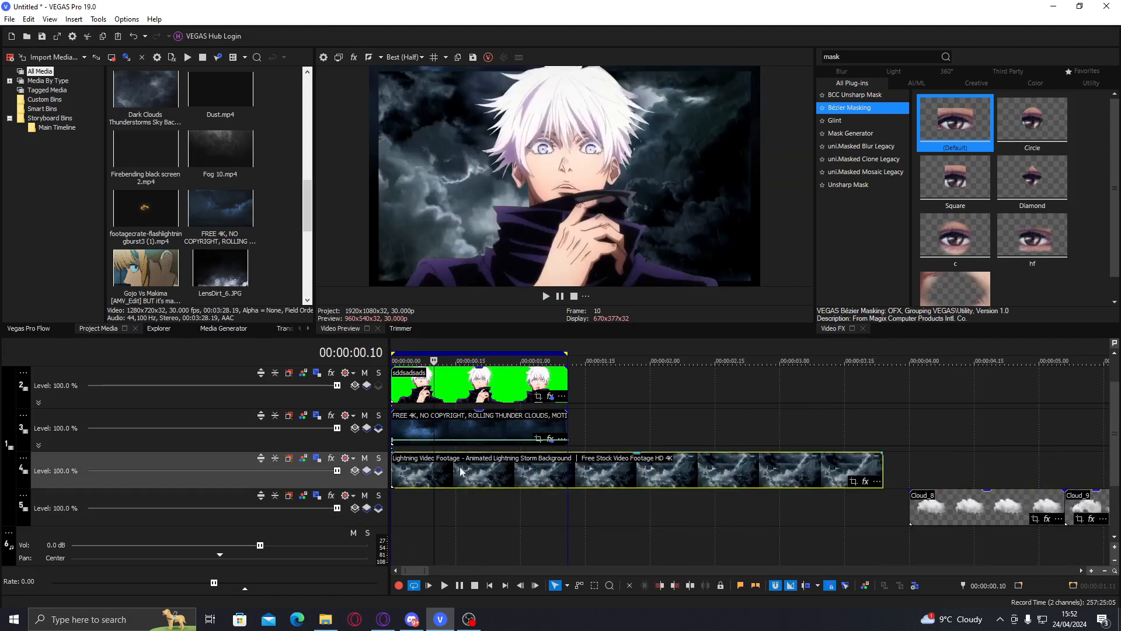
left_click(395, 465)
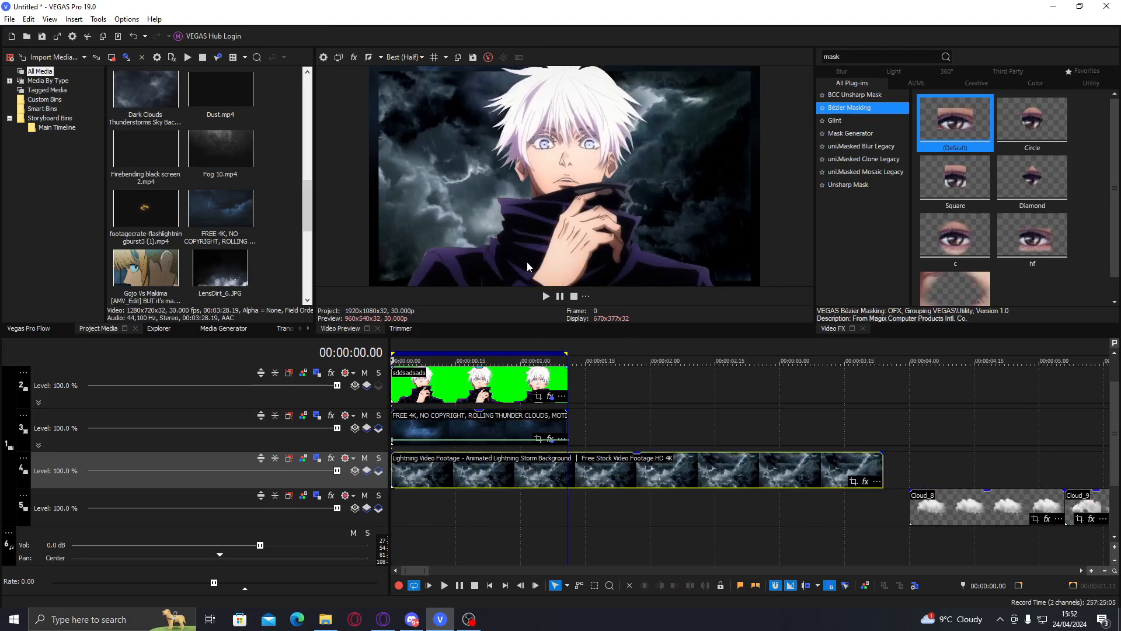
left_click(852, 481)
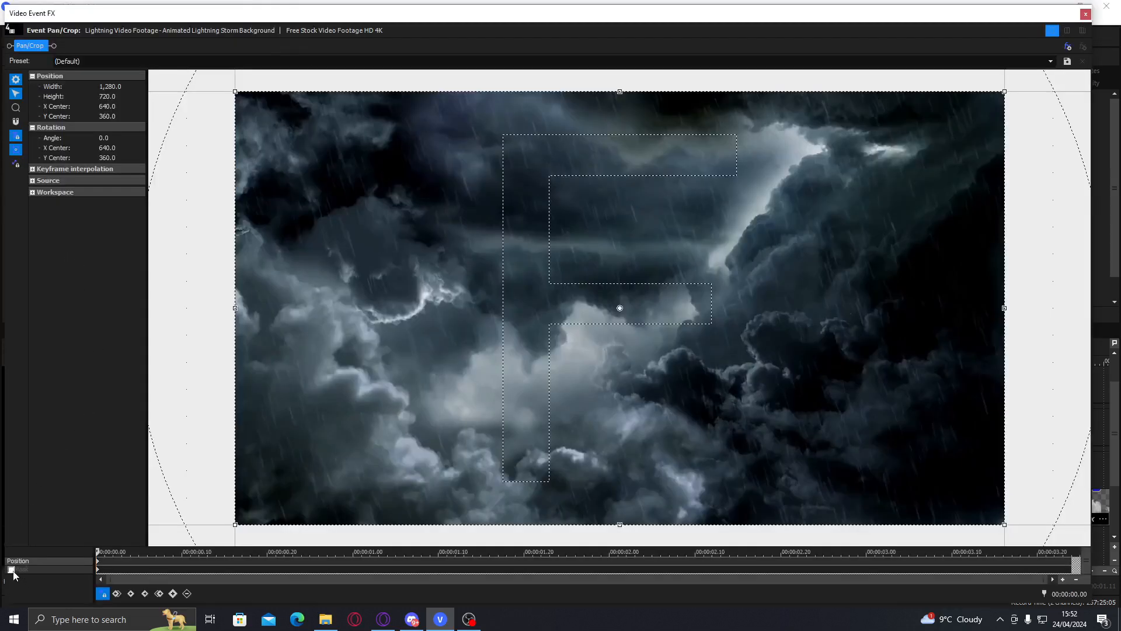
left_click(12, 569)
left_click_drag(208, 570, 97, 558)
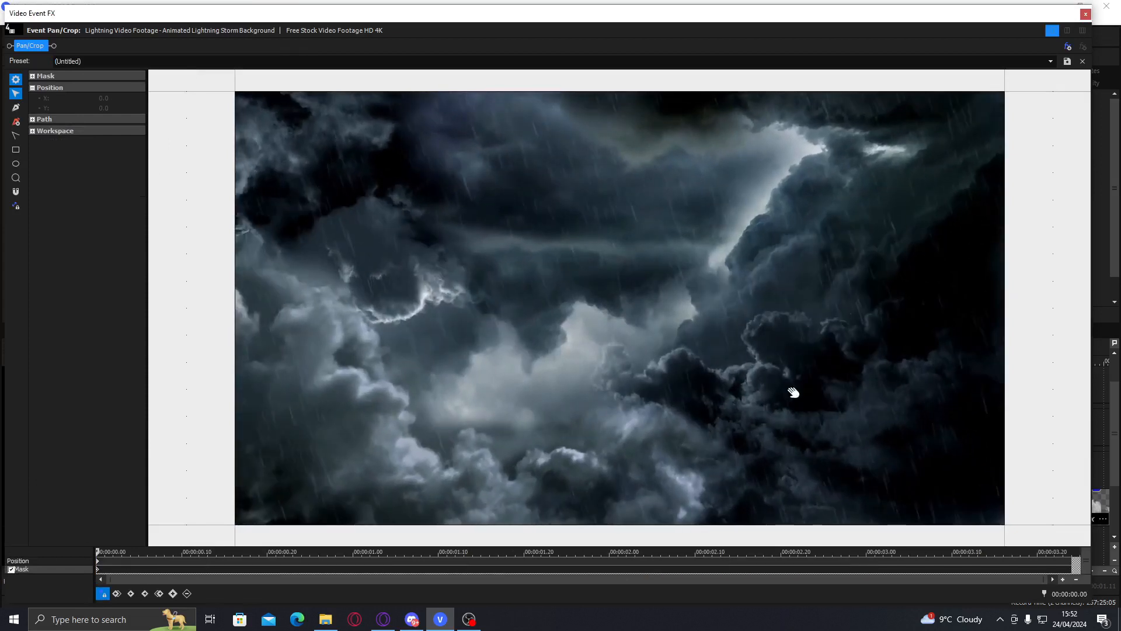
left_click(15, 109)
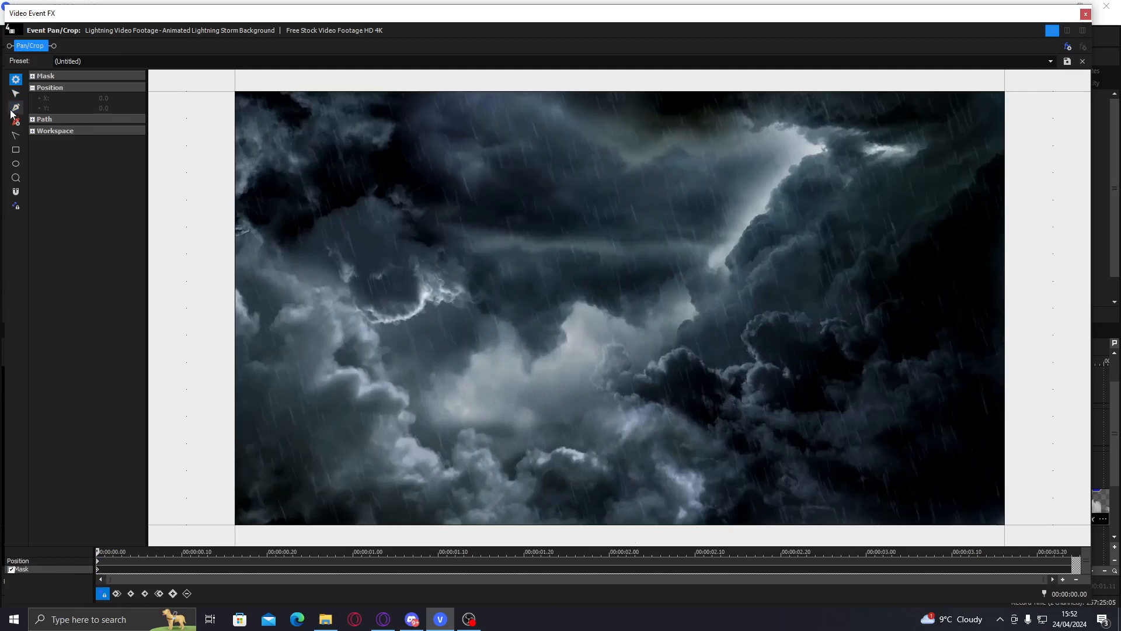
left_click(16, 93)
double_click(127, 15)
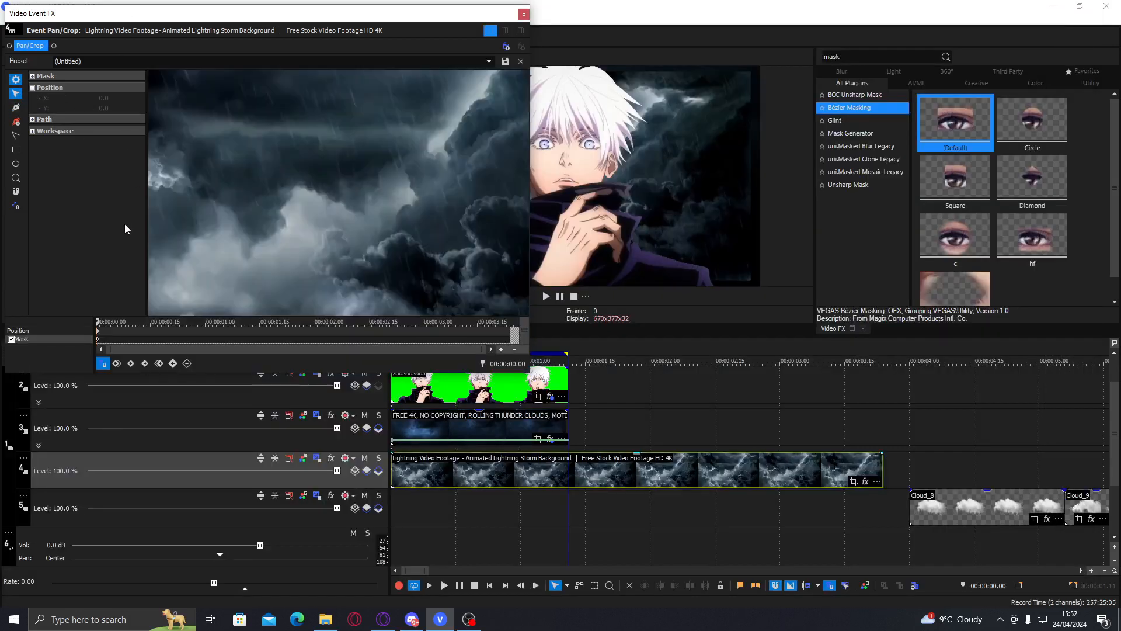
scroll(314, 248, "down", 3)
left_click(41, 331)
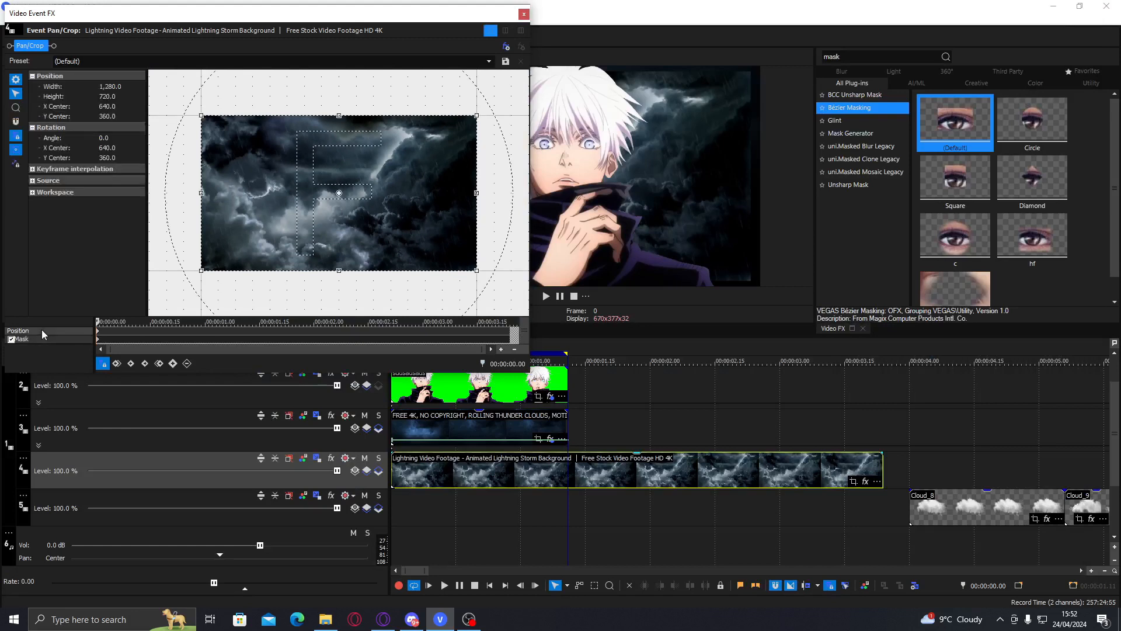
left_click(55, 339)
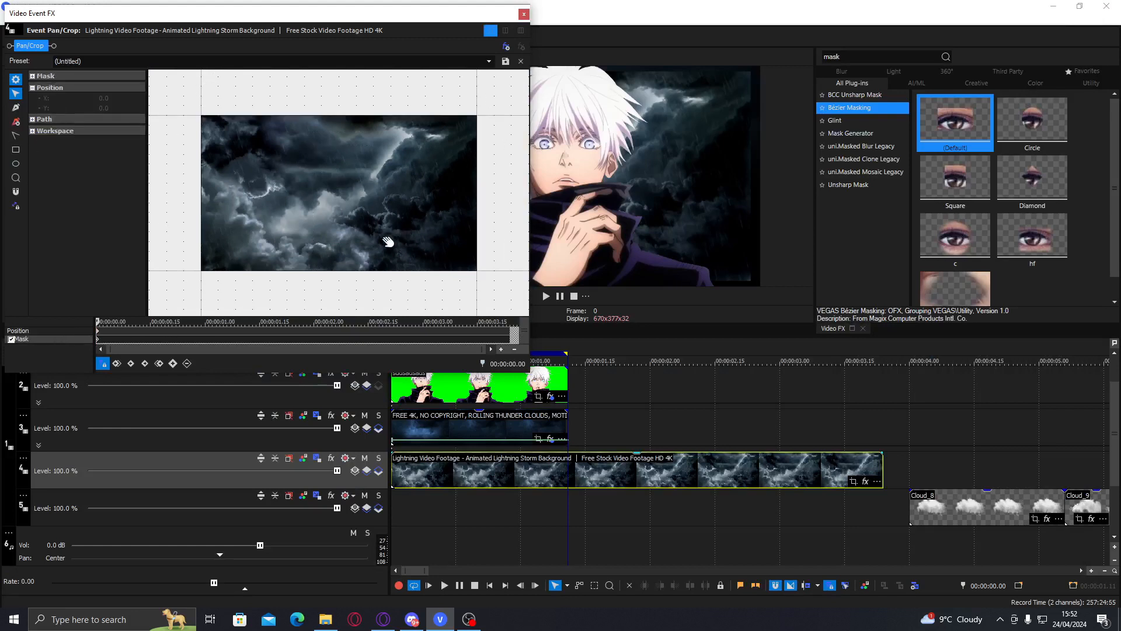
left_click(16, 108)
left_click(524, 14)
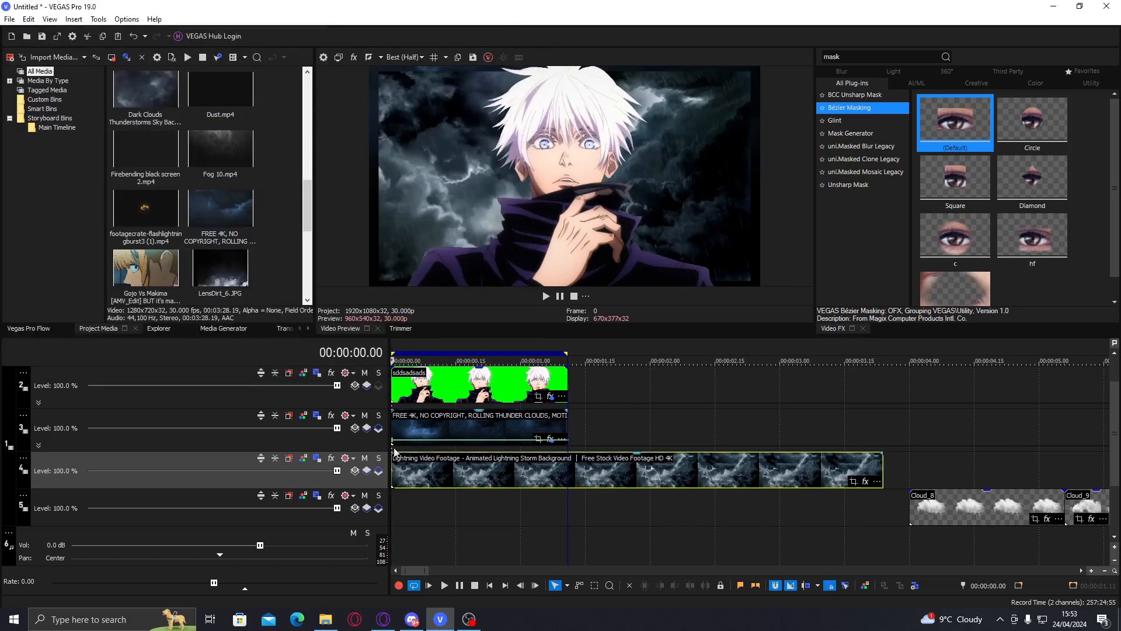
Play the shot and trim the end of the lightning storm clip on track 4 to 00:00:01.11
key("space")
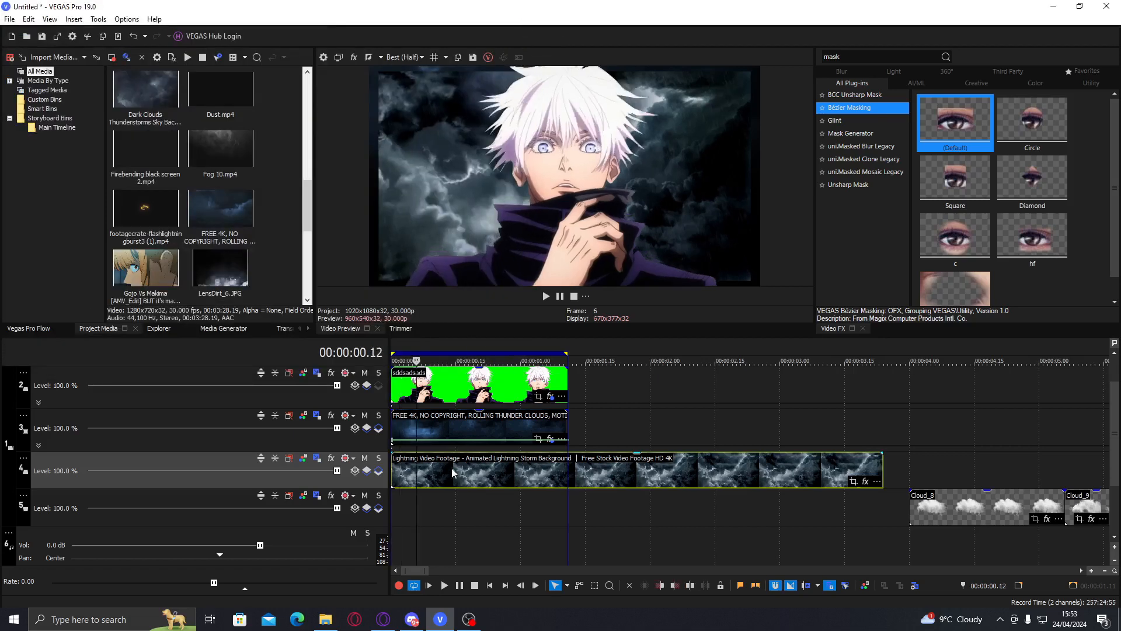
left_click(564, 474)
left_click(570, 476)
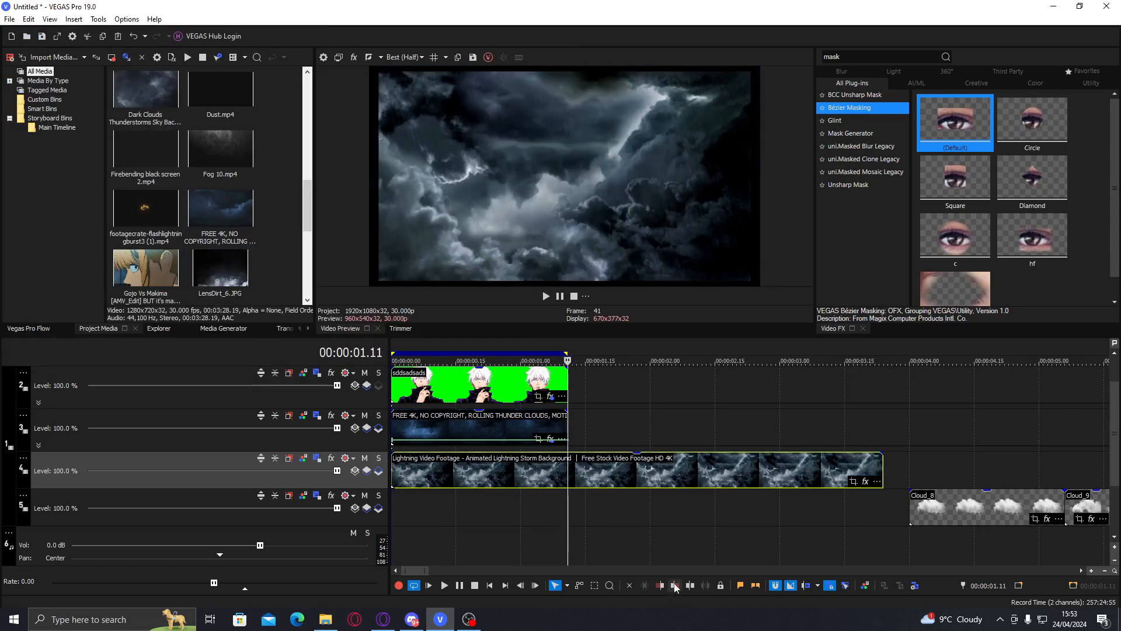
left_click(675, 585)
Apply default Bézier Masking to the lightning storm clip on track 4 and set Mask 1's type to Curve
left_click(425, 472)
left_click(416, 474)
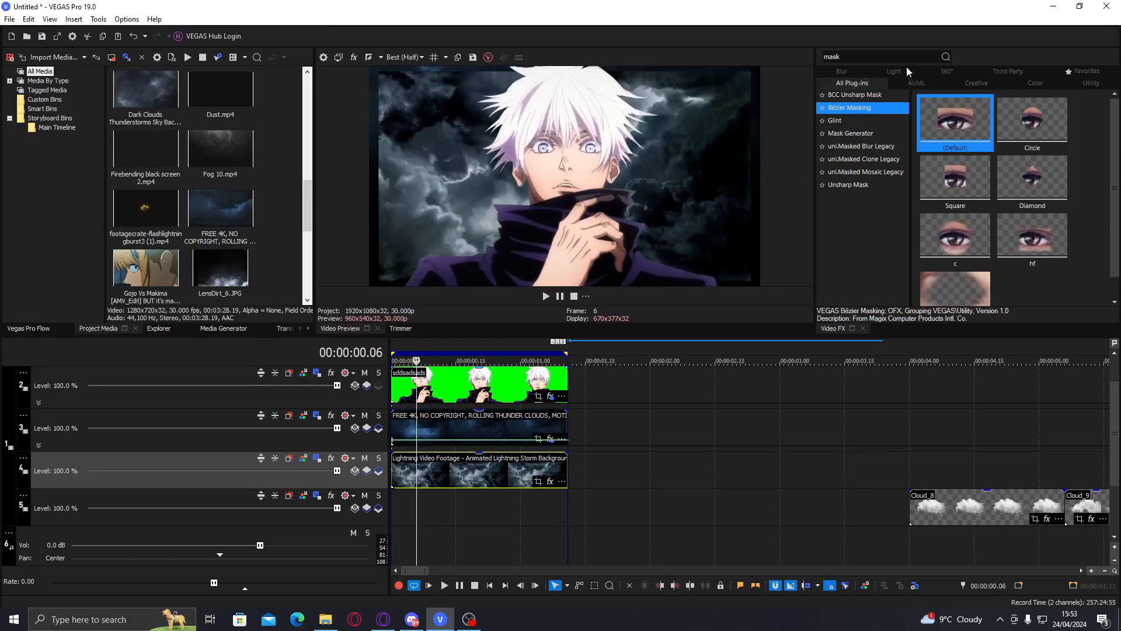
left_click_drag(959, 130, 678, 110)
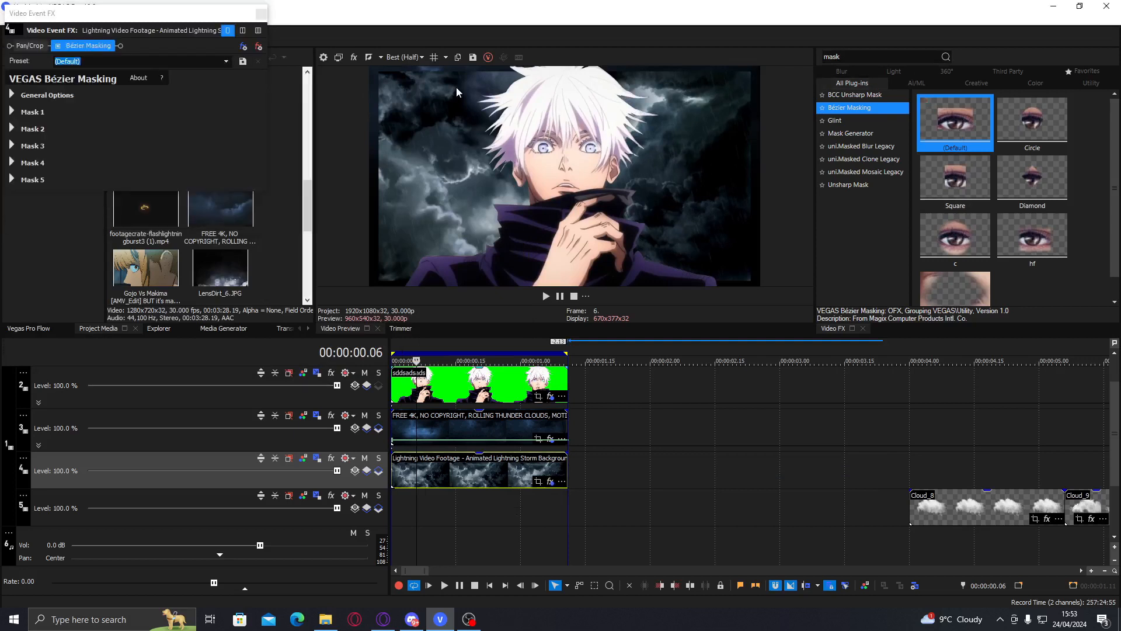
left_click(12, 112)
left_click(139, 145)
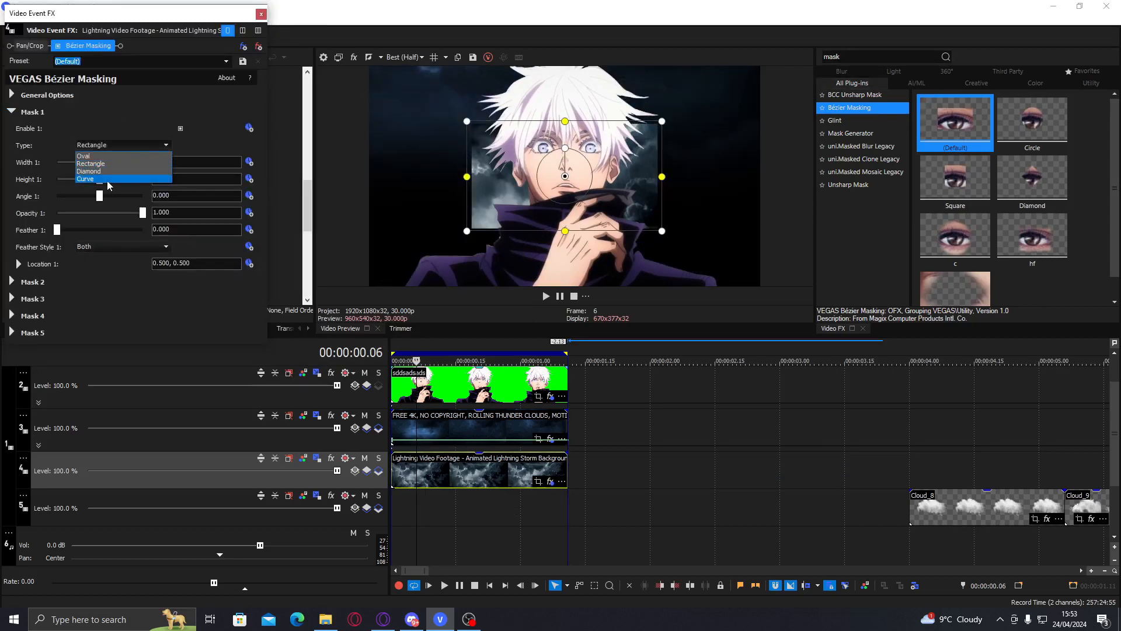
left_click(108, 180)
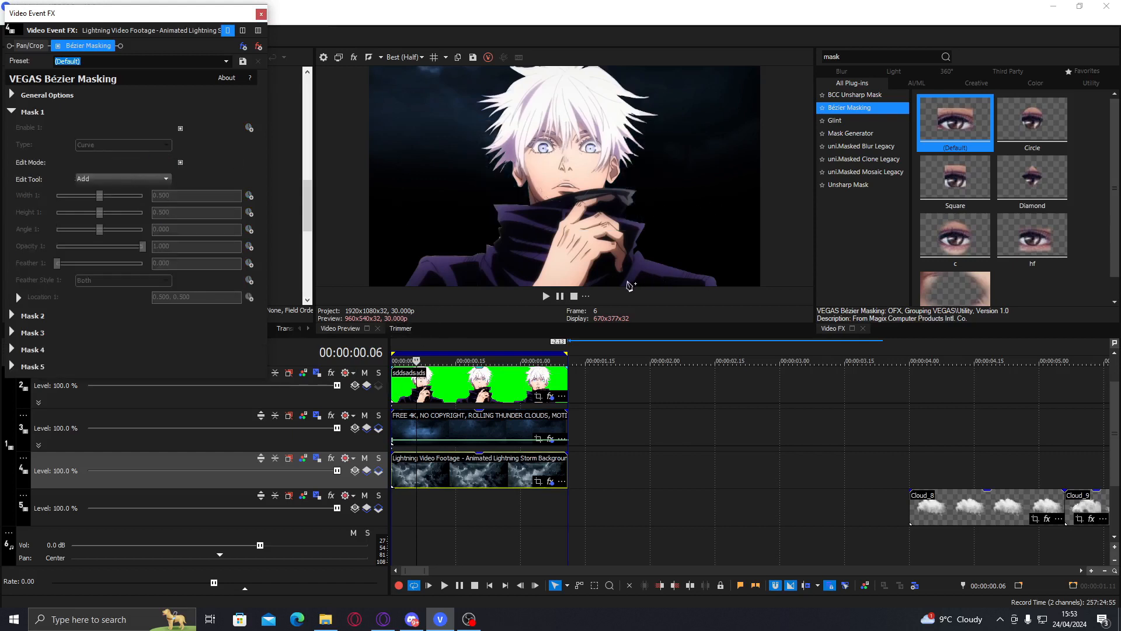
left_click(379, 459)
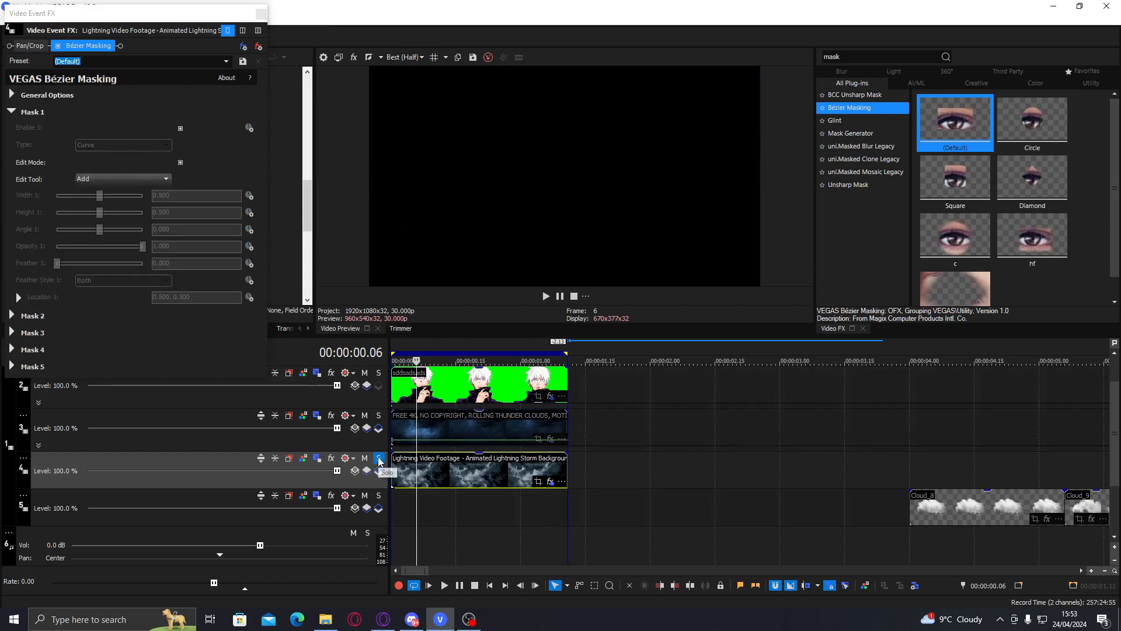
left_click(378, 459)
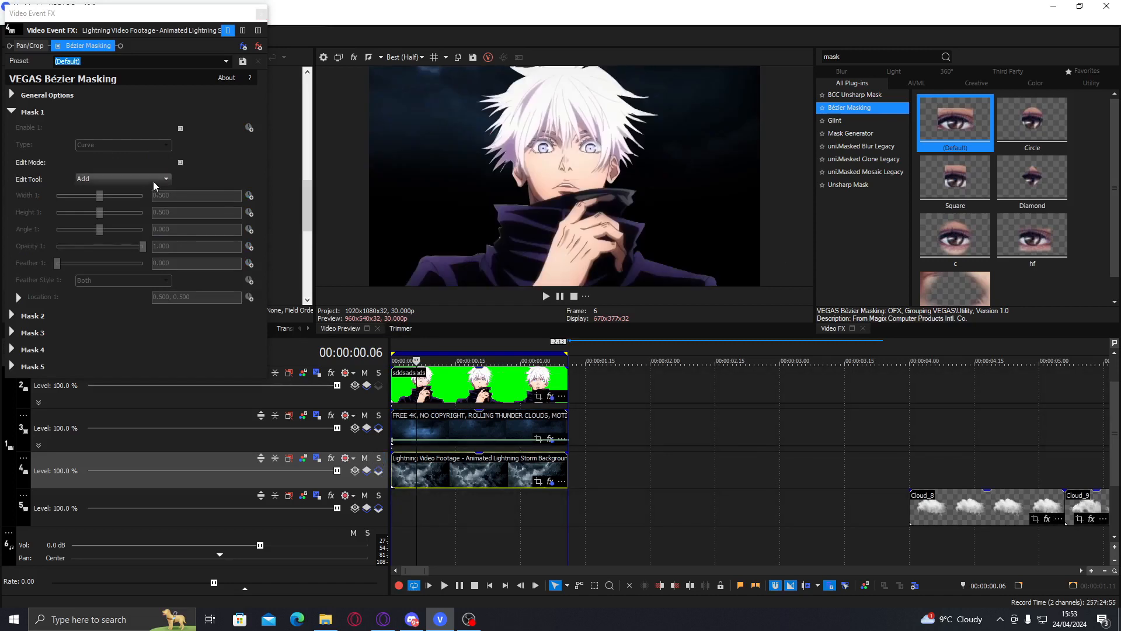
left_click(181, 163)
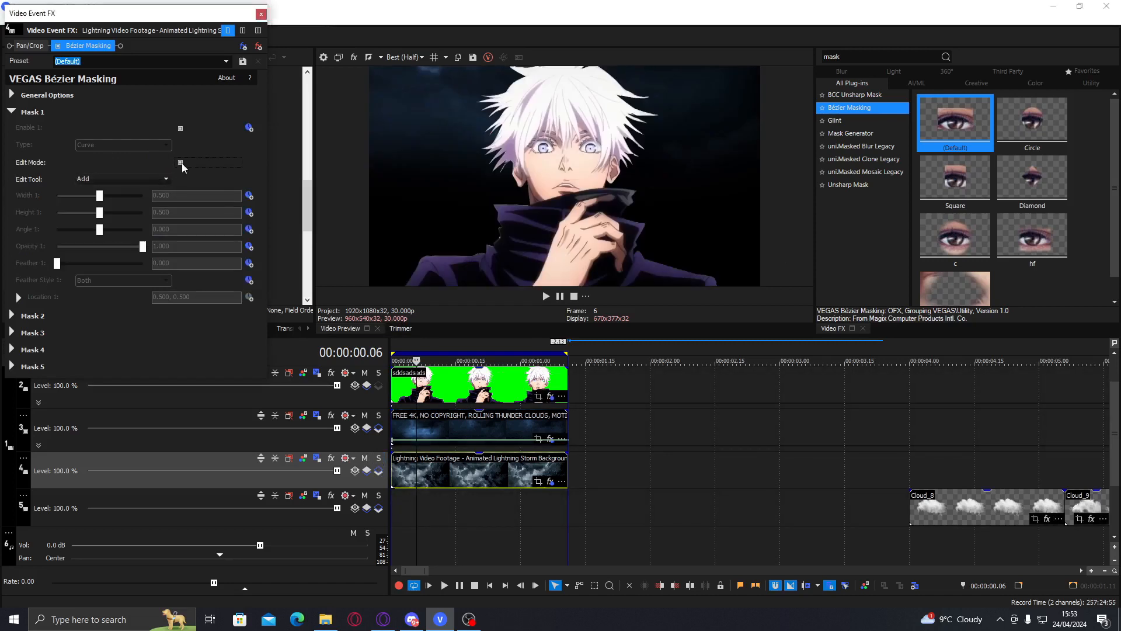
left_click(180, 163)
left_click(180, 163)
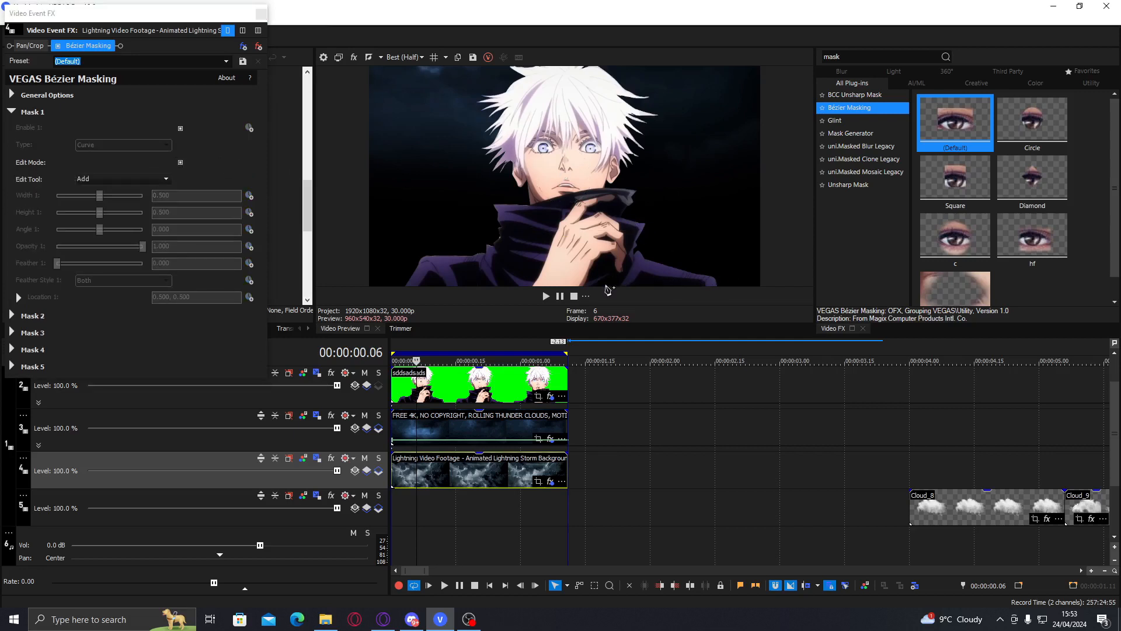
Draw a closed curve mask over the character's hand and collar, arching out to the frame's lower-right corner
left_click(593, 254)
left_click(594, 217)
left_click(631, 191)
left_click(666, 173)
left_click(729, 167)
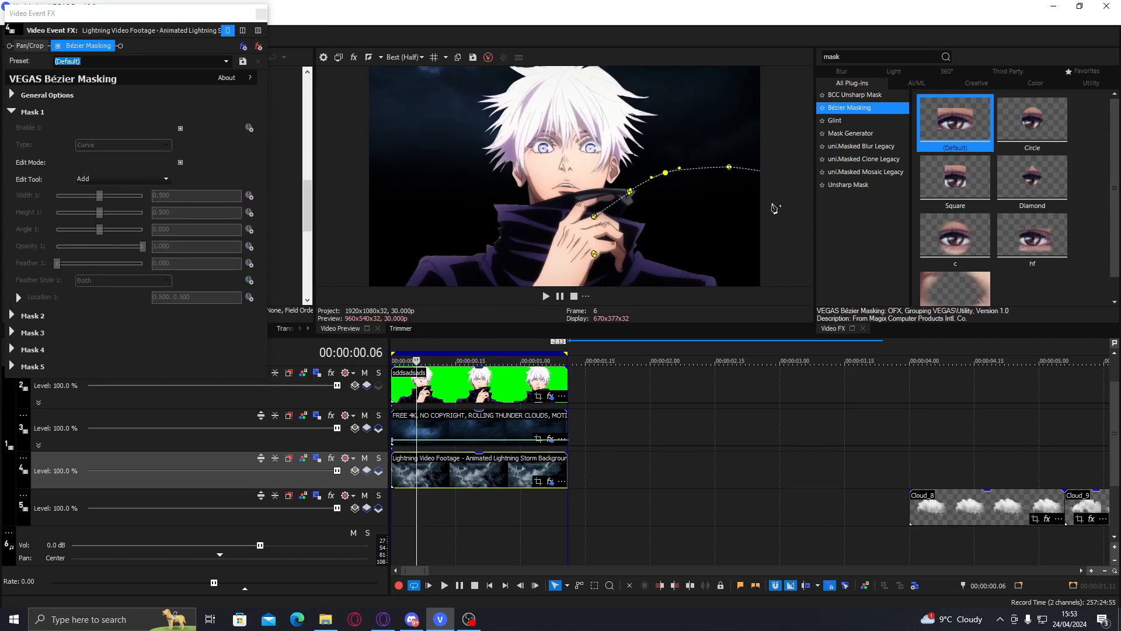
left_click(604, 285)
left_click(594, 255)
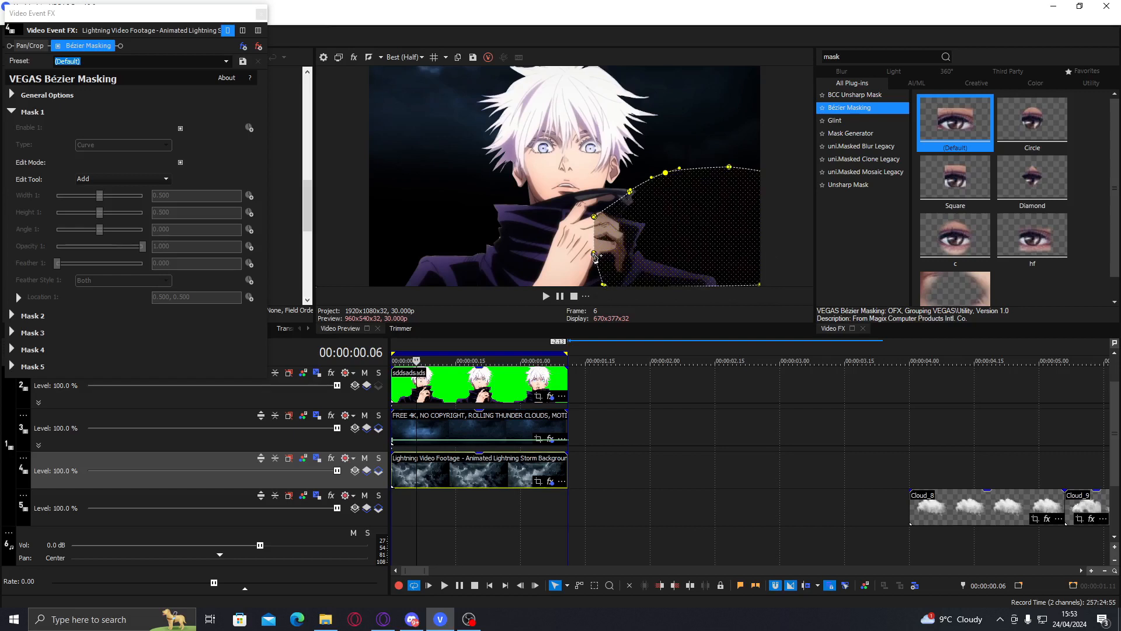
Exit mask editing, feather Mask 1 to about 24.83 and move it to about 0.746, 0.276
left_click(180, 163)
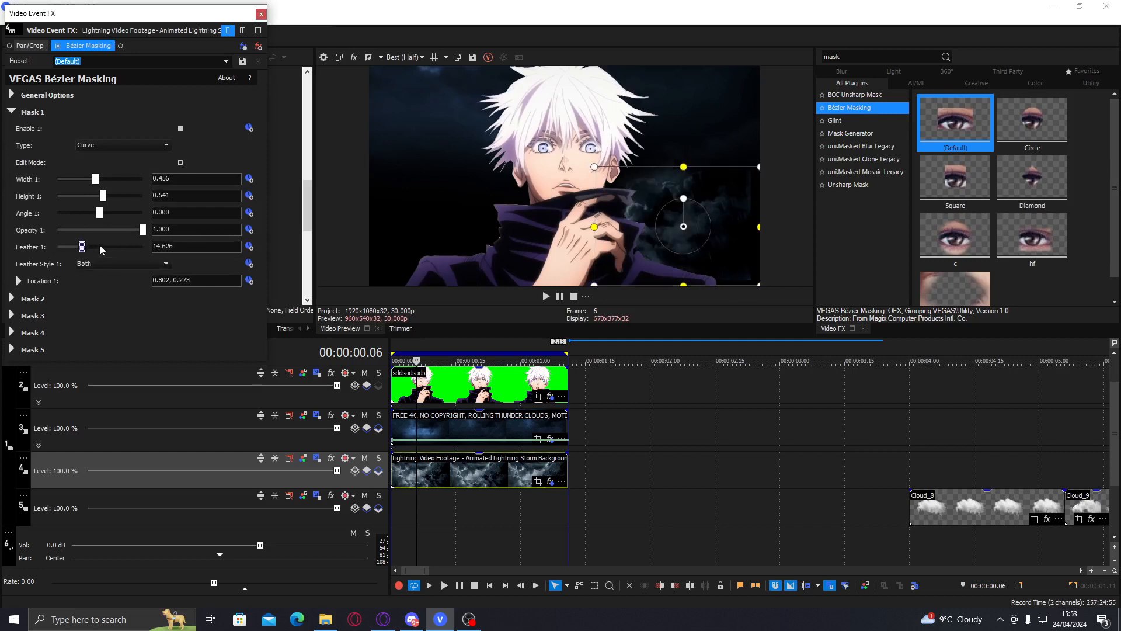
left_click_drag(621, 187, 595, 187)
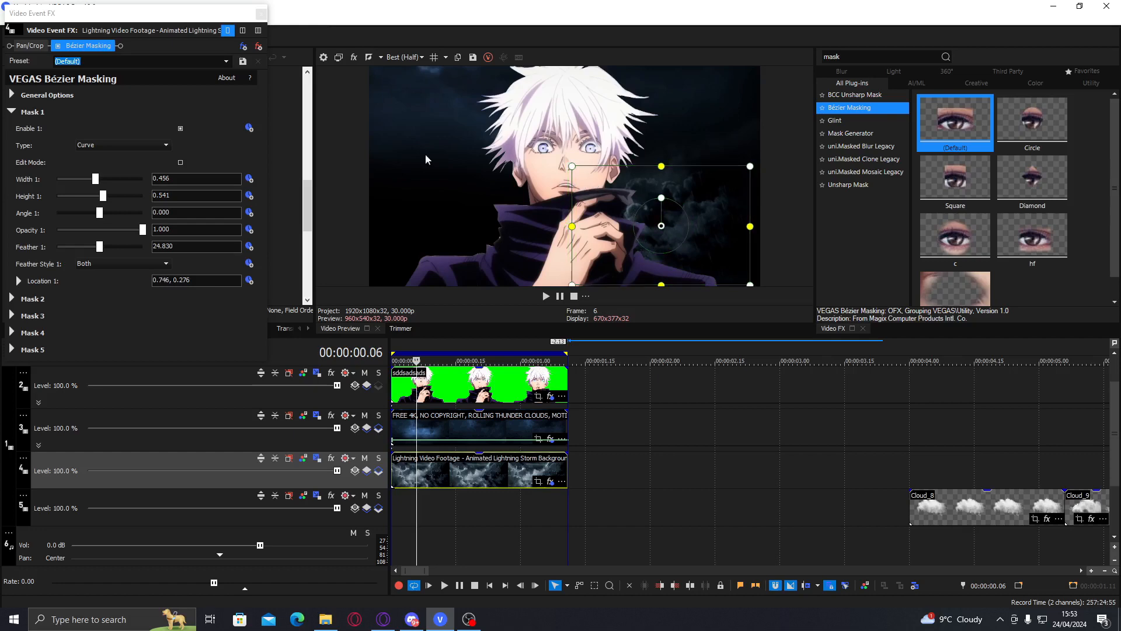
left_click(261, 13)
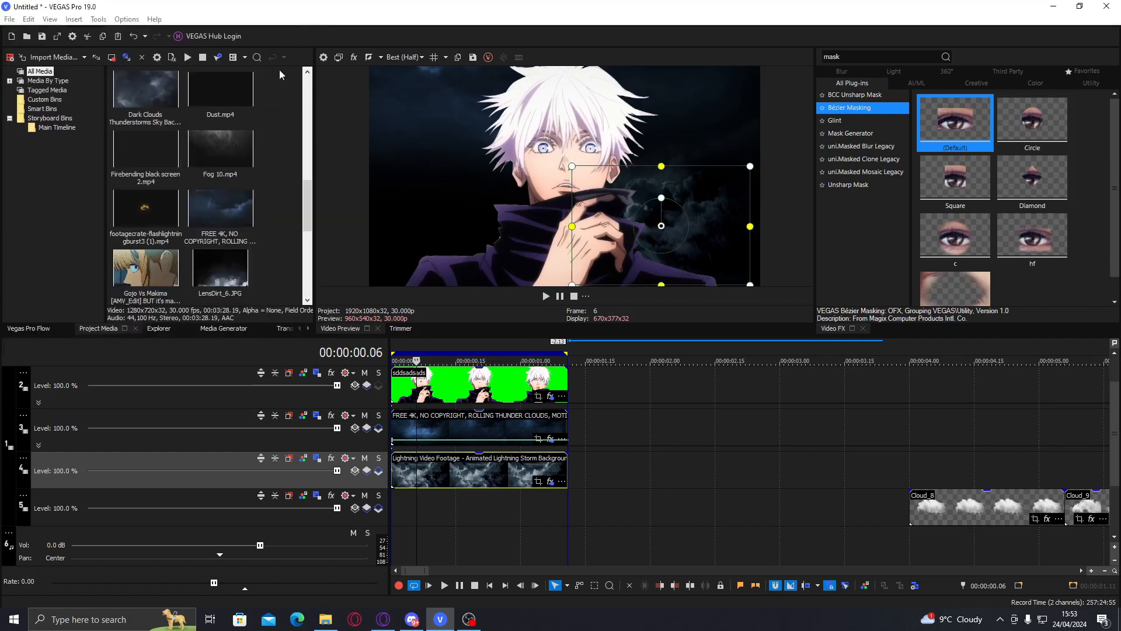
Open Track Motion for track 4 and widen the media area so the dialog sits beside the video preview
left_click(317, 458)
left_click_drag(424, 11, 409, 370)
left_click_drag(314, 249, 400, 250)
left_click_drag(816, 201, 891, 191)
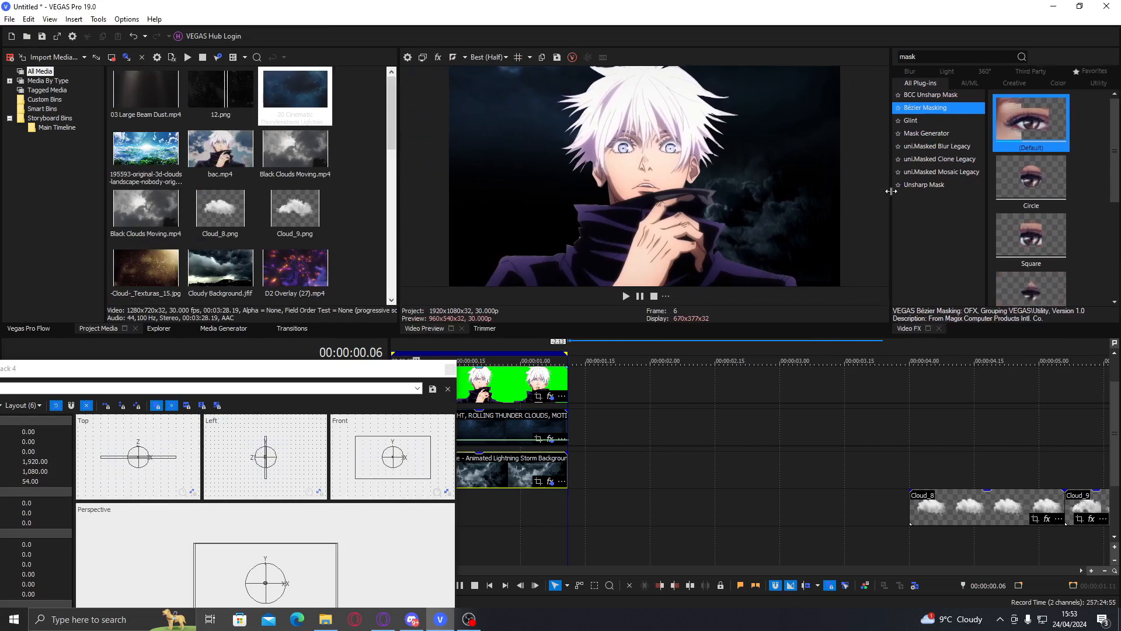
left_click_drag(398, 204, 480, 205)
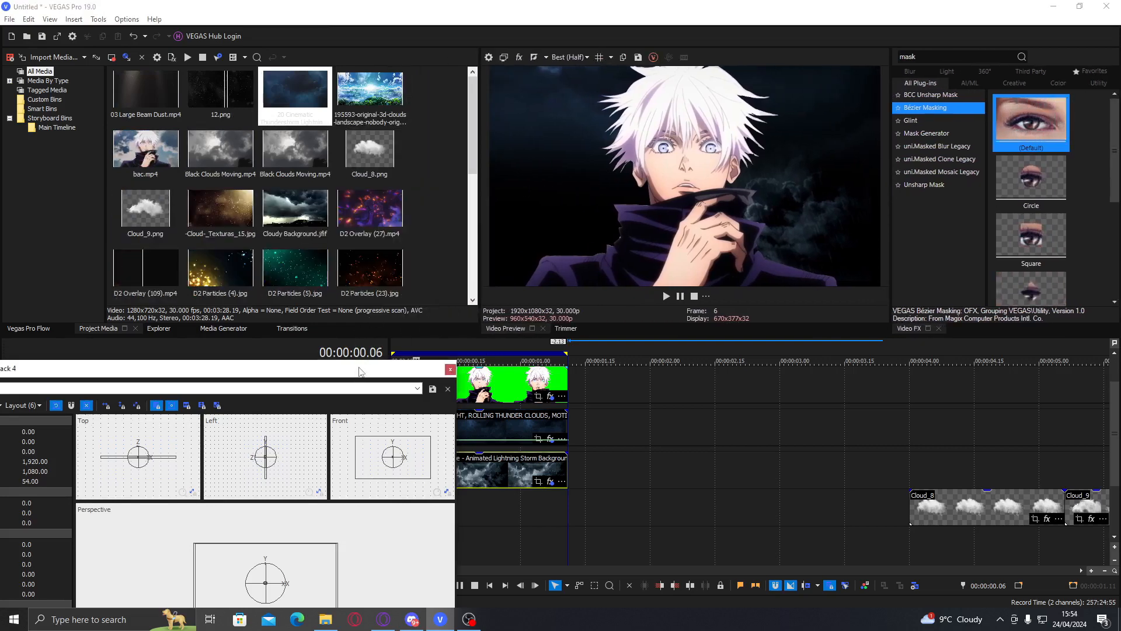
left_click_drag(449, 368, 384, 26)
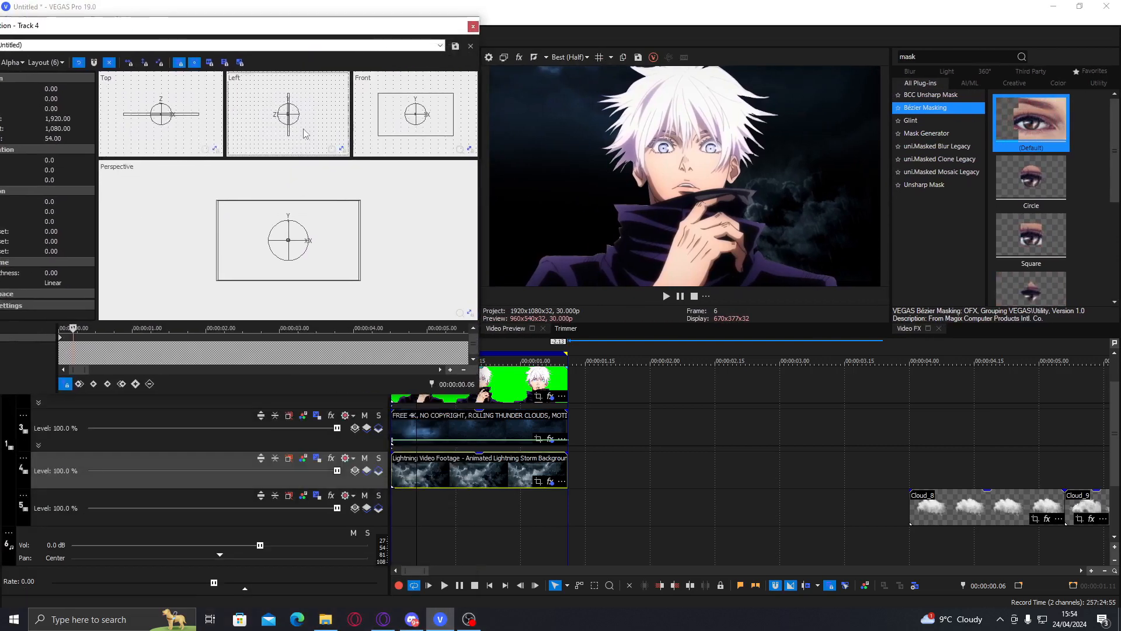
Move track 4 in 3D to about X 270.63, Y -30.93, Z -44.38 and delete its starting position keyframe
left_click_drag(303, 134, 317, 130)
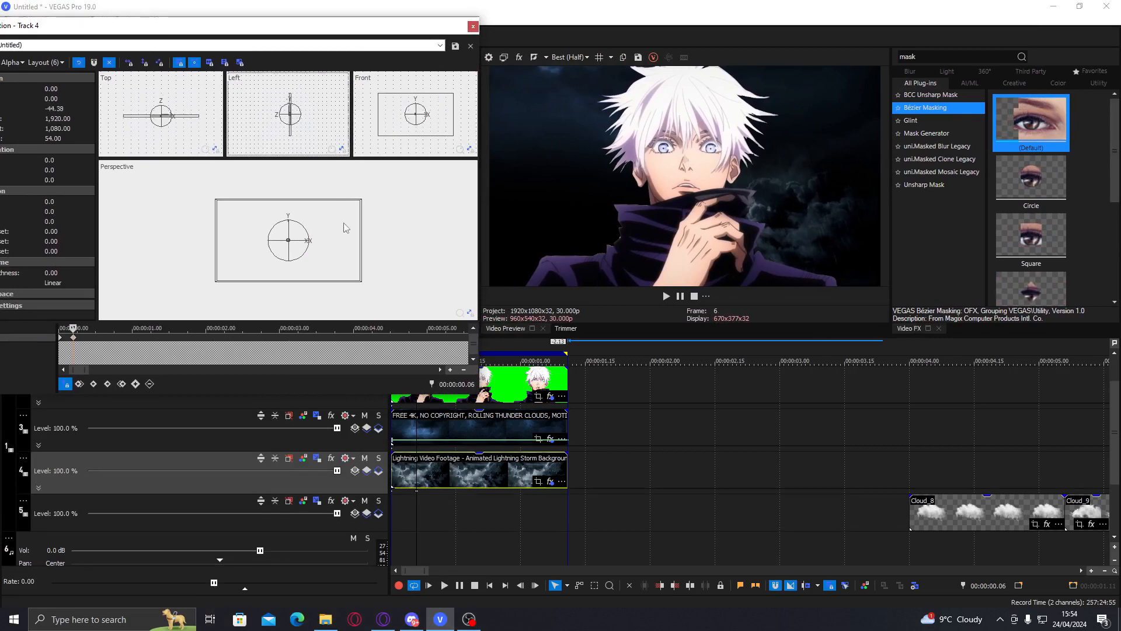
left_click_drag(341, 256, 356, 260)
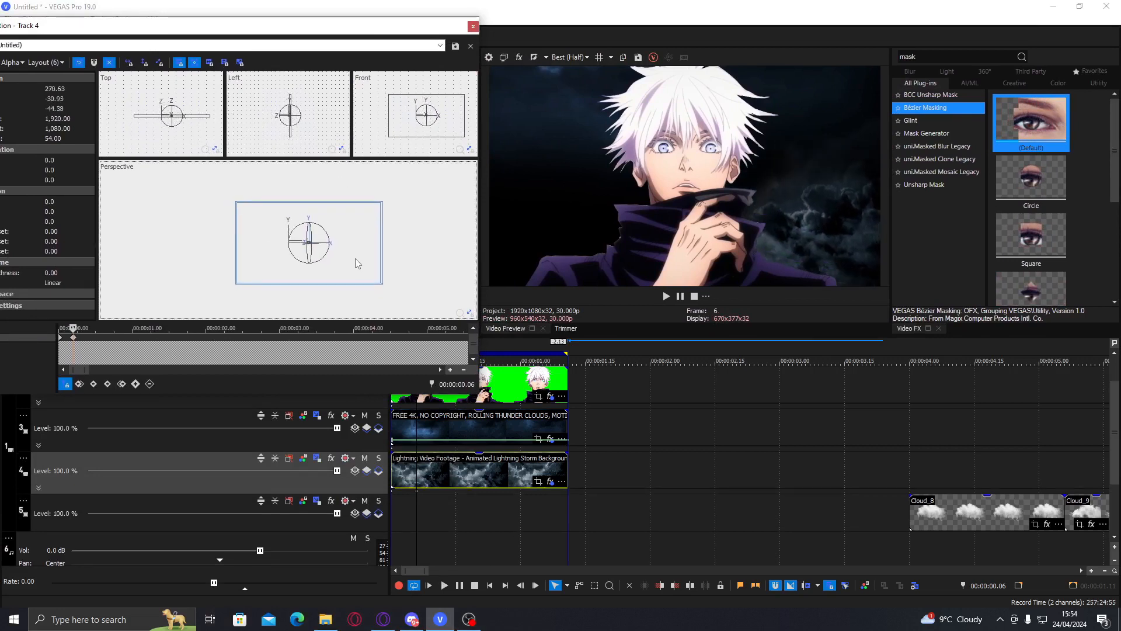
right_click(63, 341)
left_click(474, 27)
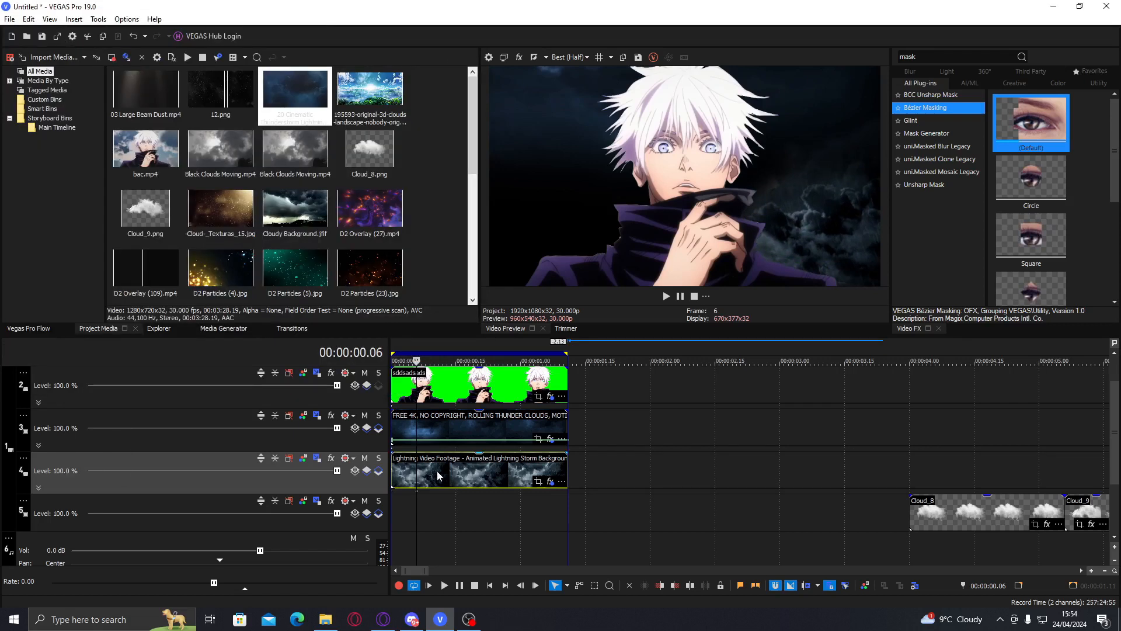
Play the shot to check the masked clouds and duplicate the lightning storm track
key("space")
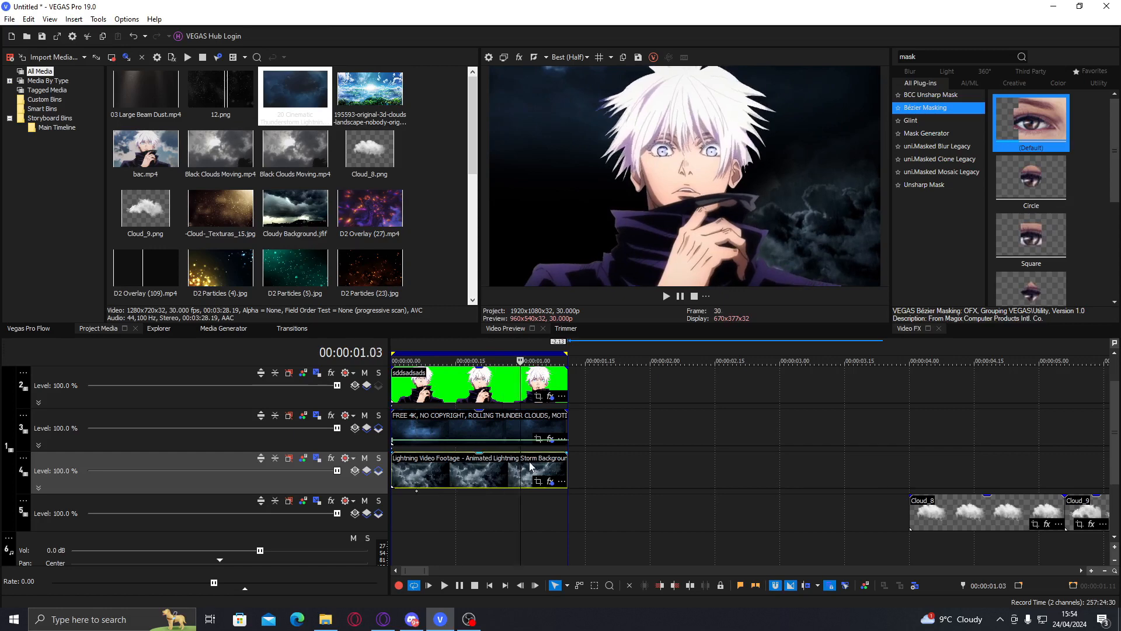
left_click(446, 462)
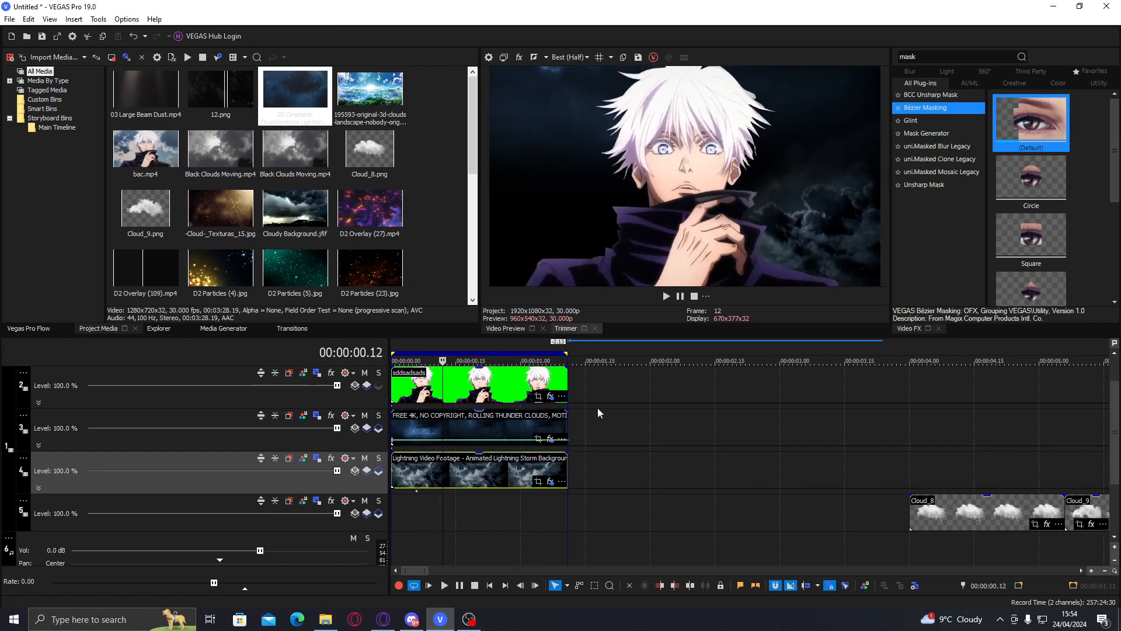
right_click(584, 473)
left_click(642, 362)
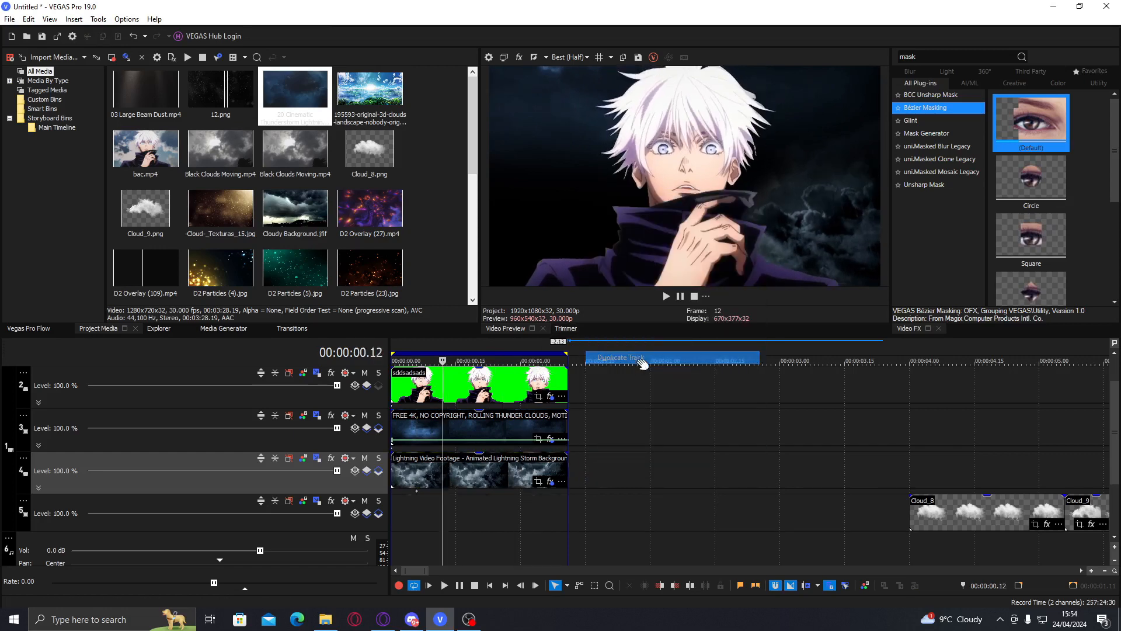
Turn track 4 about 180° around its Z axis in Track Motion and move it to the other side of the character
double_click(417, 491)
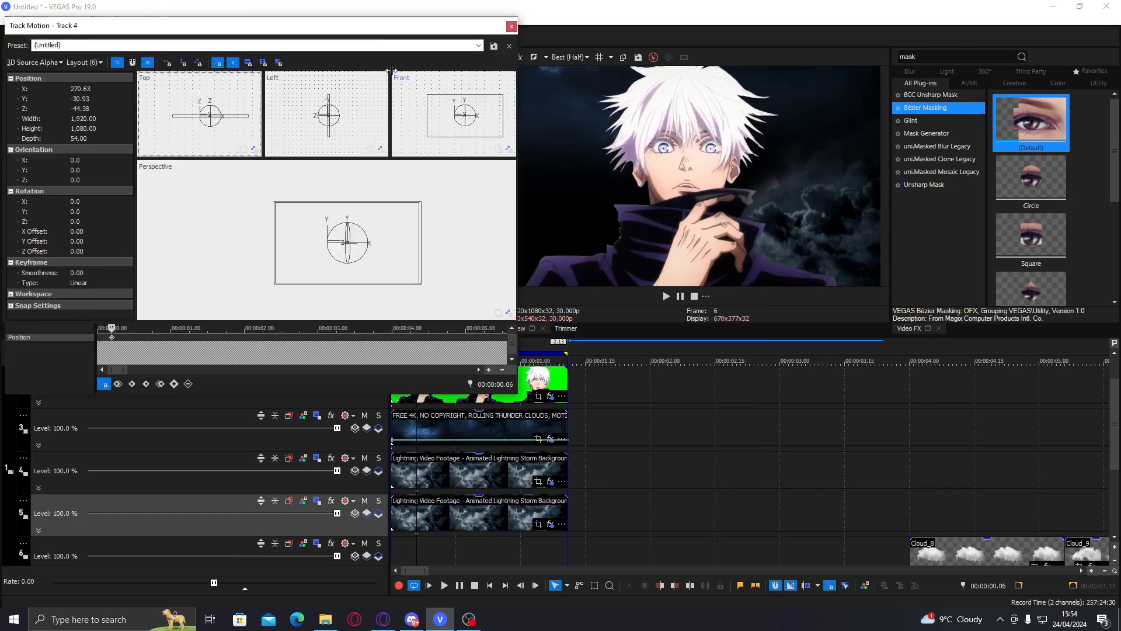
left_click_drag(393, 29, 313, 13)
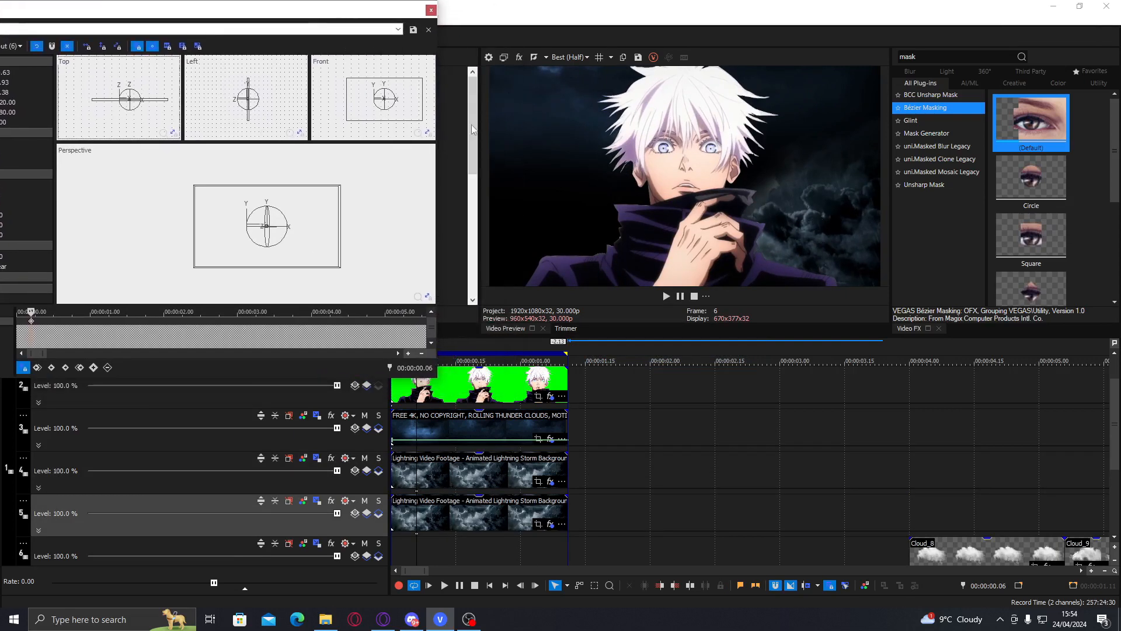
left_click_drag(278, 208, 230, 281)
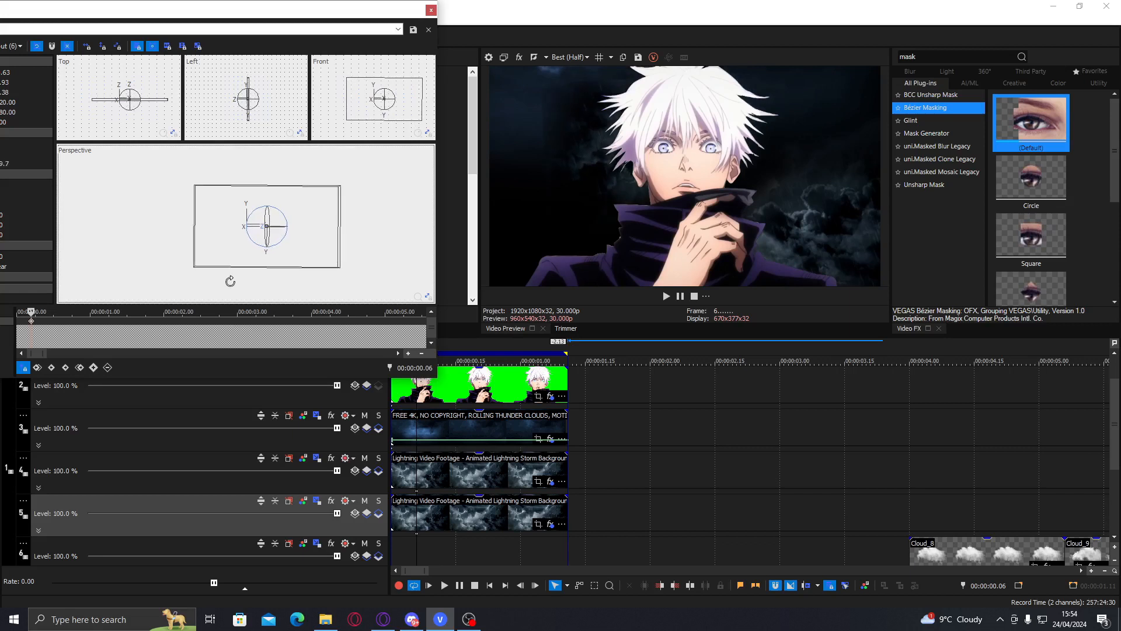
left_click_drag(238, 243, 200, 238)
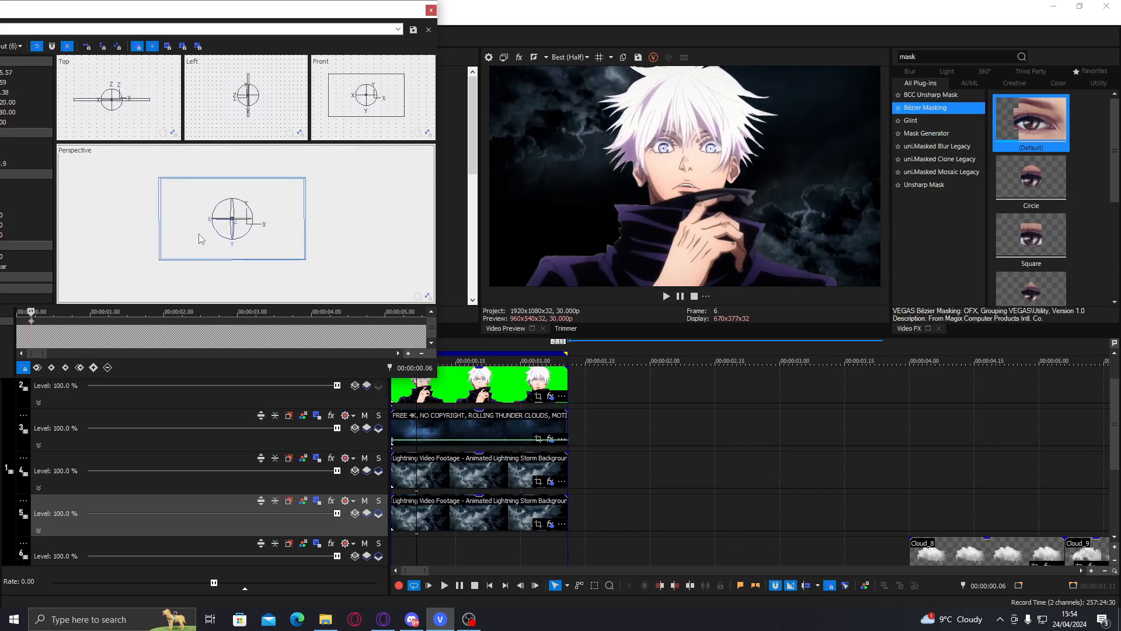
left_click(430, 11)
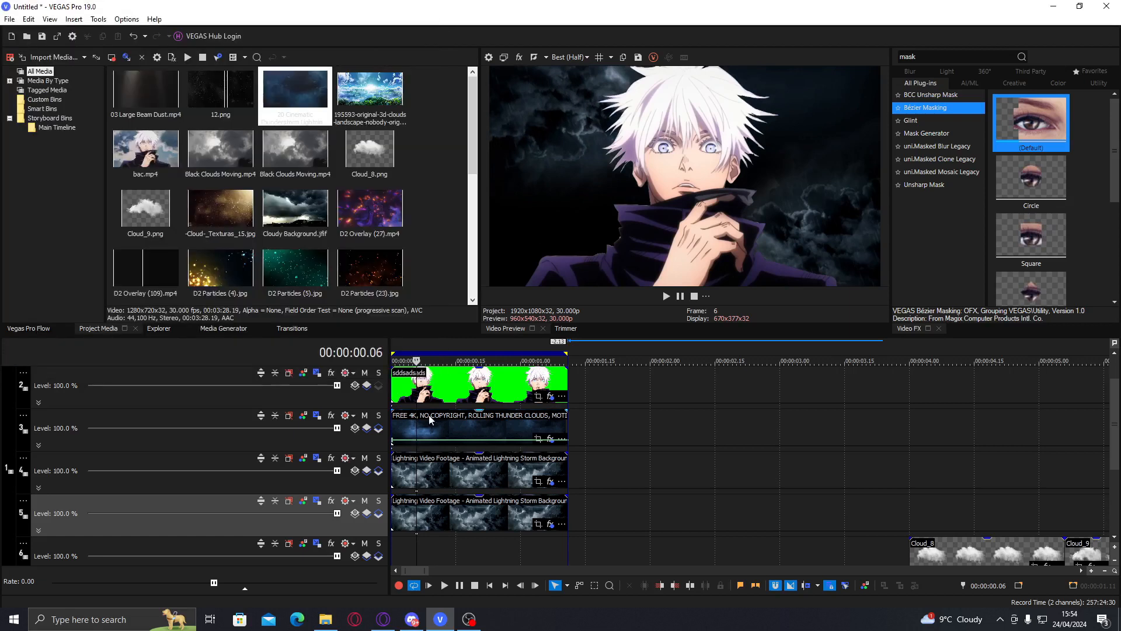
Scrub through the shot to check the masked clouds on both sides of the character
left_click(439, 434)
left_click(474, 430)
left_click(513, 433)
left_click(533, 433)
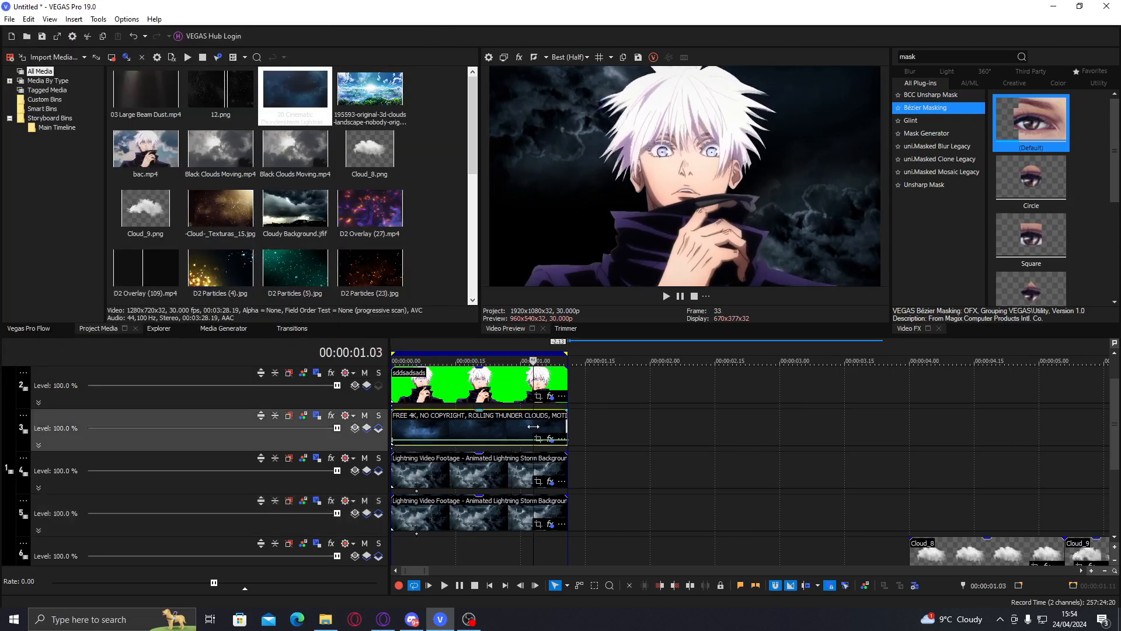
Look through the spare cloud clips and move track 4's Dark Clouds Thunderstorms clip to the start of track 6
scroll(533, 426, "down", 1)
left_click(772, 509)
left_click(817, 505)
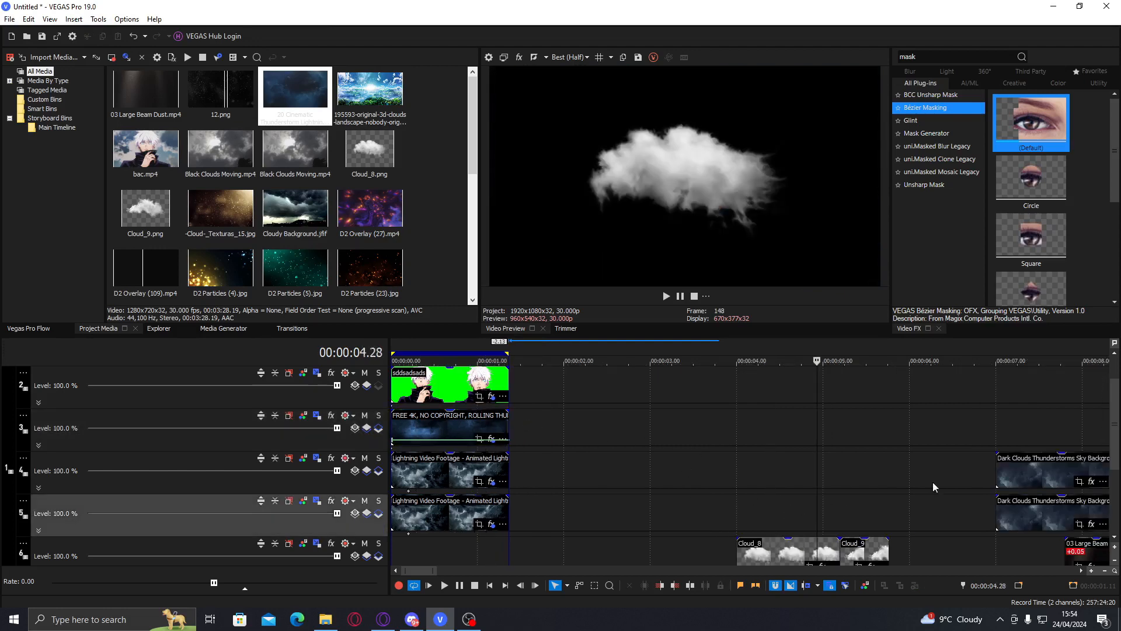
left_click(1050, 430)
left_click(1064, 436)
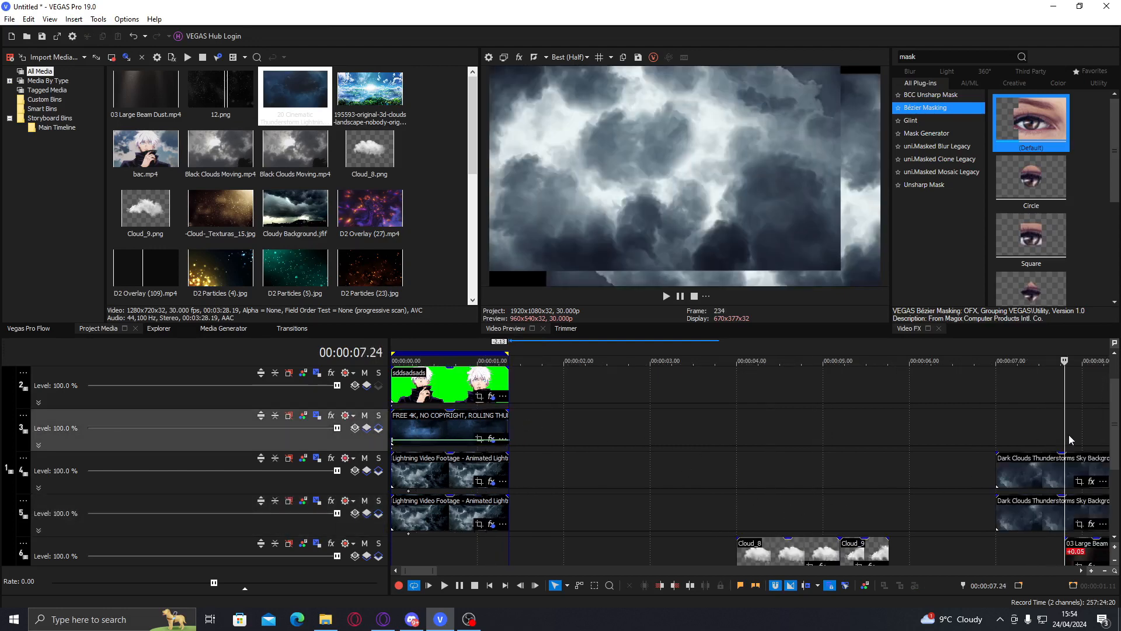
left_click(1042, 440)
left_click_drag(1035, 465, 424, 480)
Preview the Dark Clouds Thunderstorms clip behind the character at several points in the shot
left_click(429, 468)
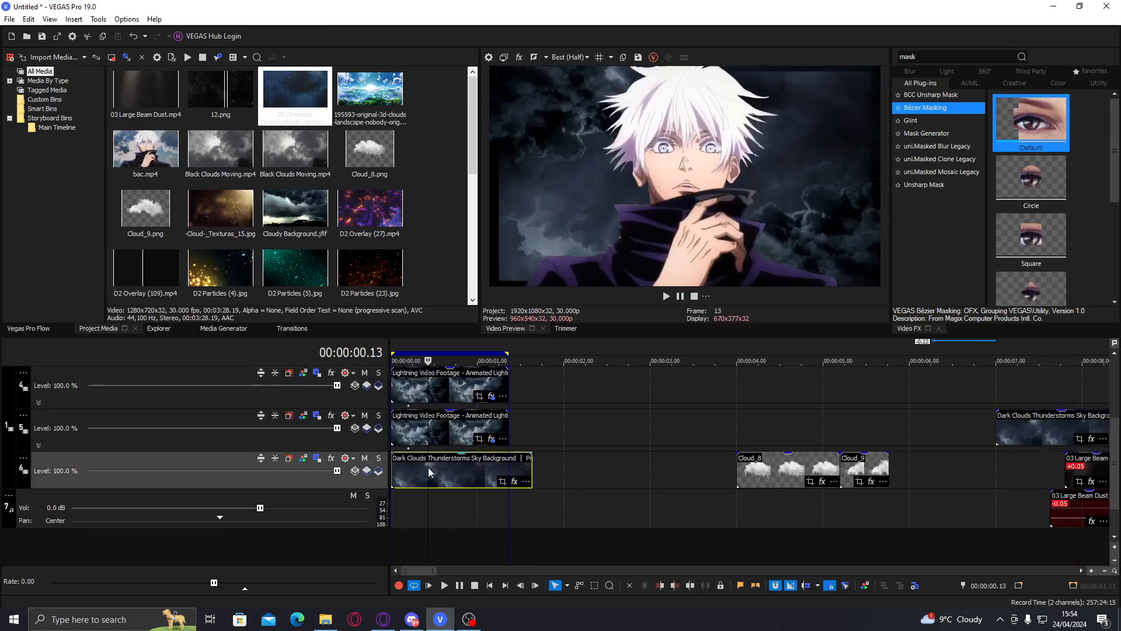
left_click(443, 467)
scroll(442, 467, "up", 2)
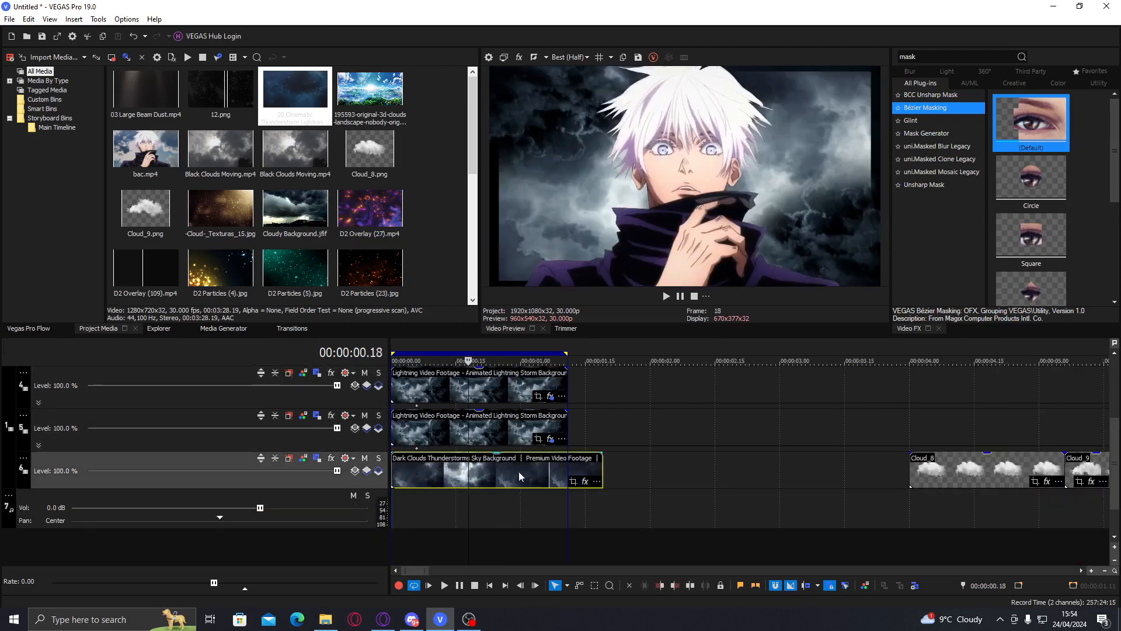
left_click(397, 465)
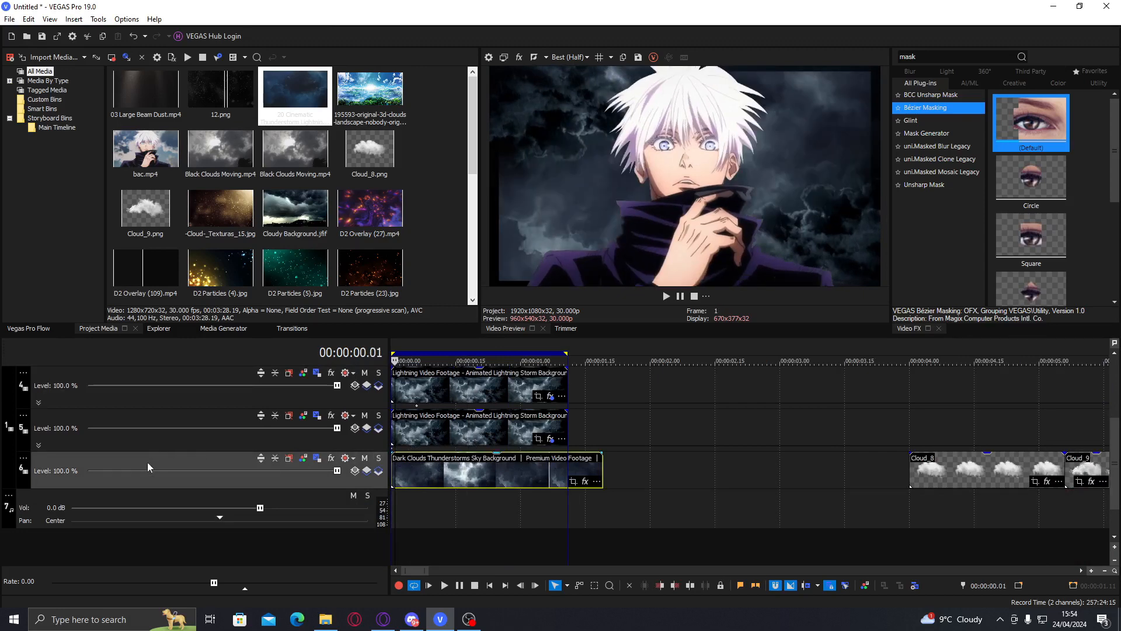
Insert a video track above the Dark Clouds Thunderstorms track and make both tracks compositing children of track 1
right_click(652, 474)
left_click(695, 335)
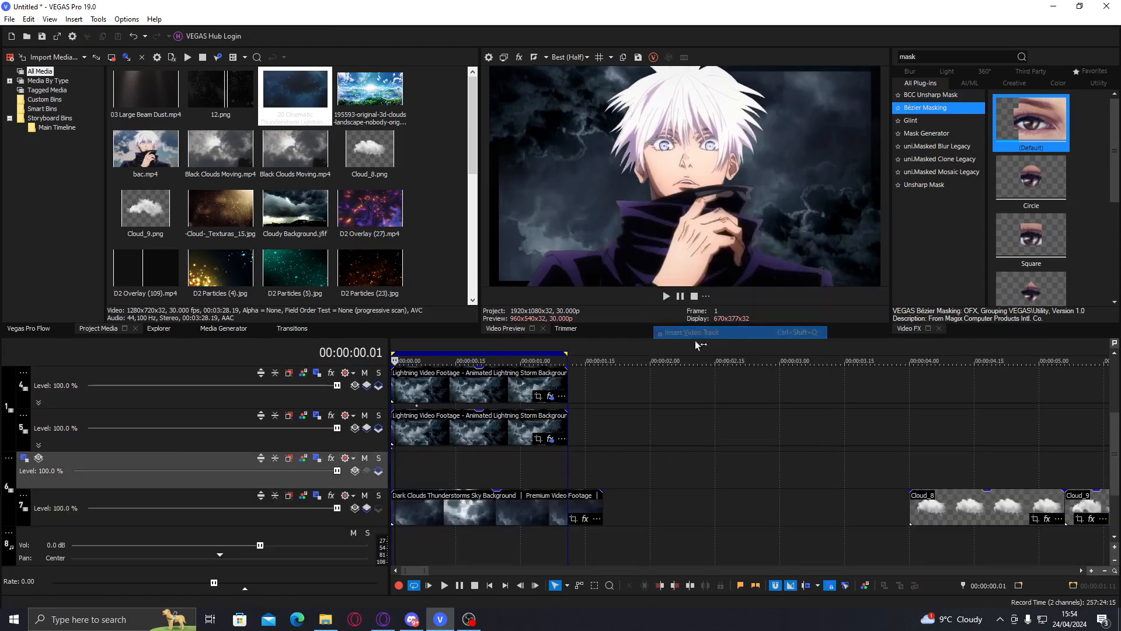
left_click(378, 508)
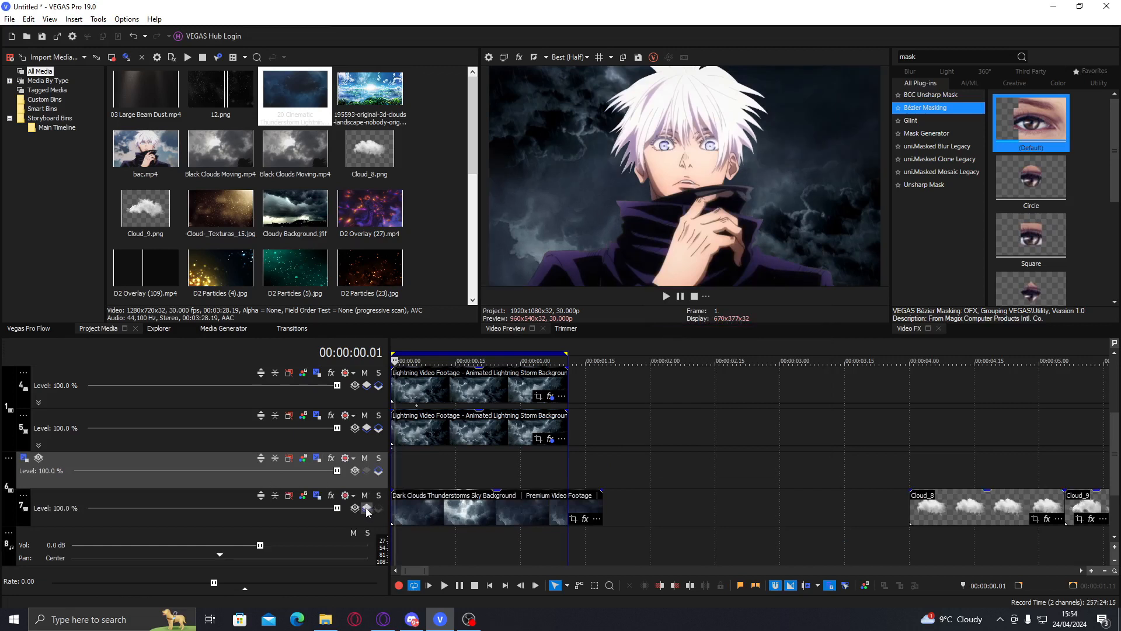
left_click(379, 509)
left_click(379, 470)
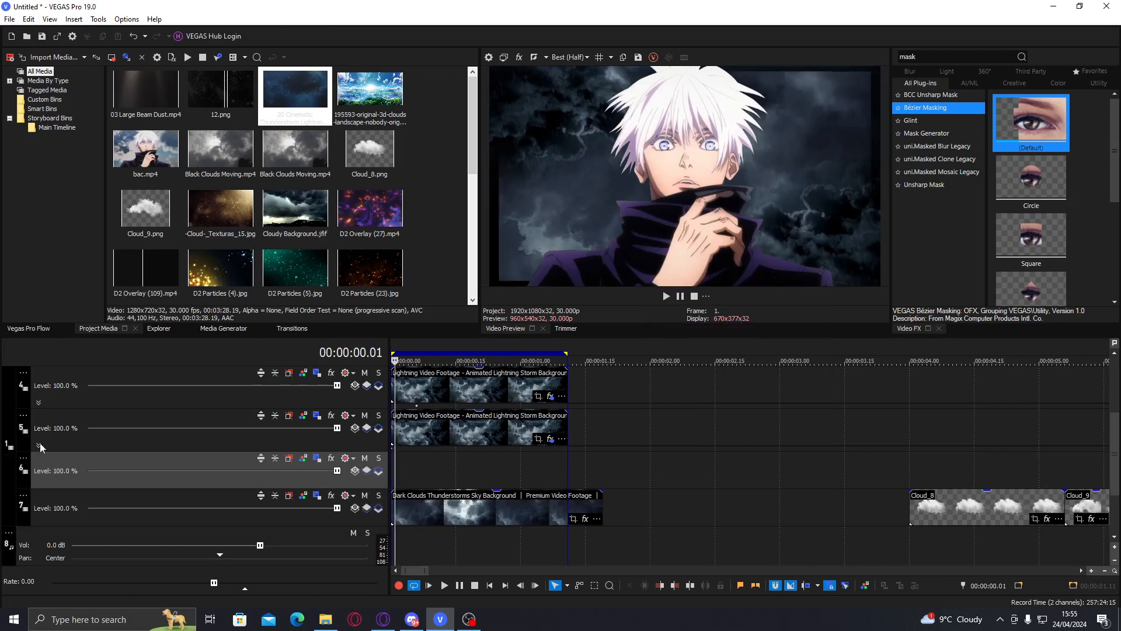
Set the compositing mode of the new empty track 6 to 3D Source Alpha
left_click(365, 472)
left_click(378, 472)
left_click(356, 472)
left_click(389, 271)
Enlarge track 7 moderately in Track Motion and check the dark clouds behind the character at several points in the shot
left_click(317, 497)
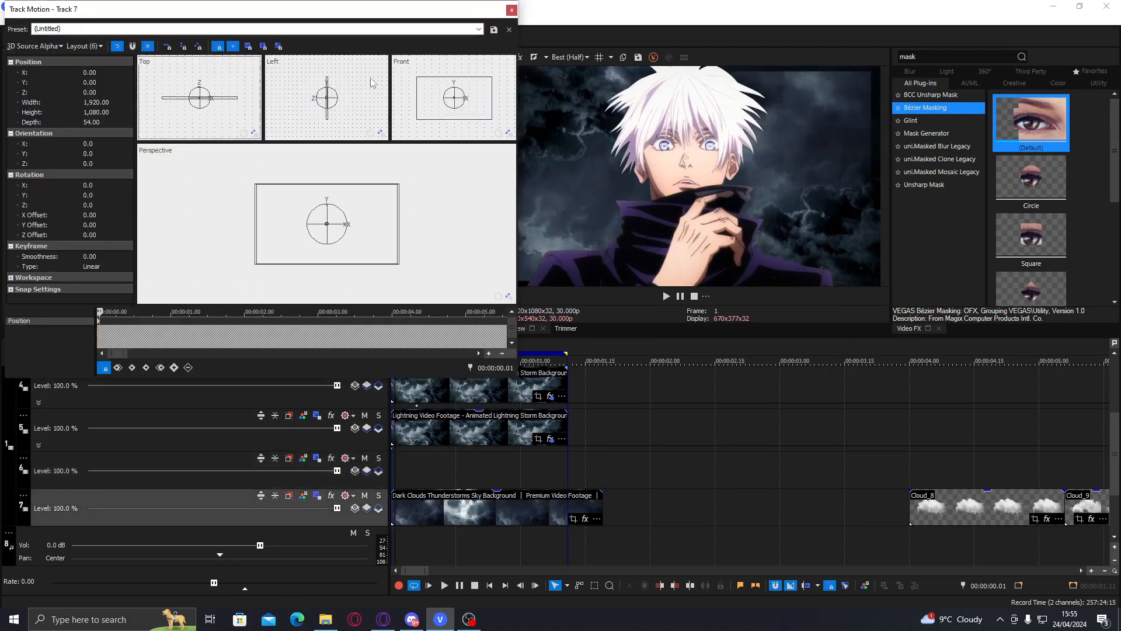
left_click_drag(369, 9, 264, 9)
left_click(245, 117)
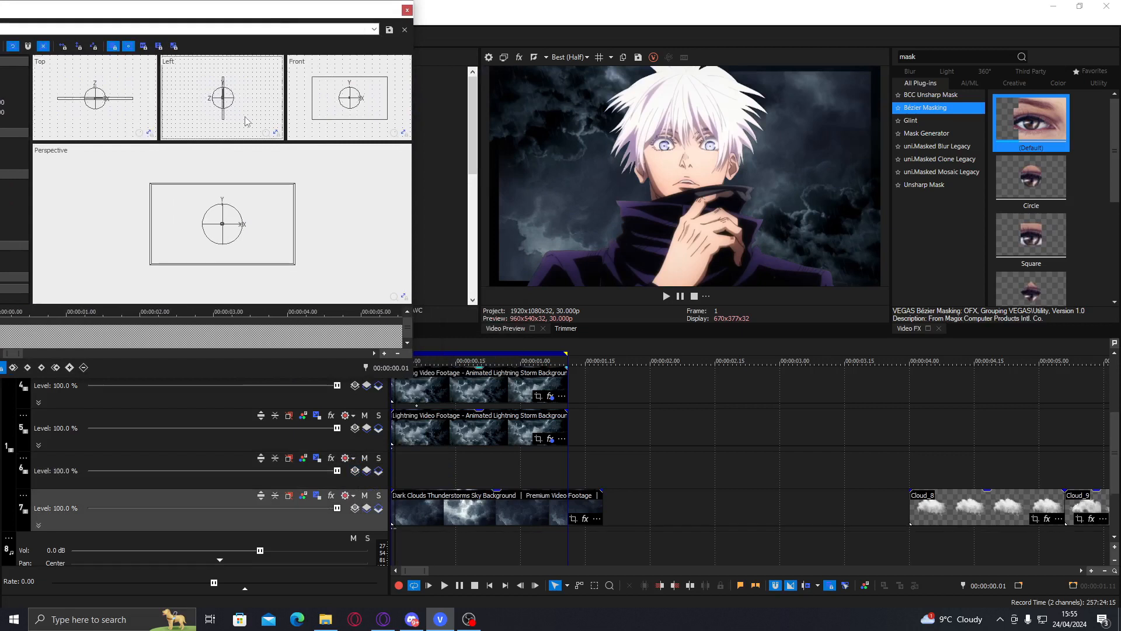
left_click_drag(296, 265, 309, 272)
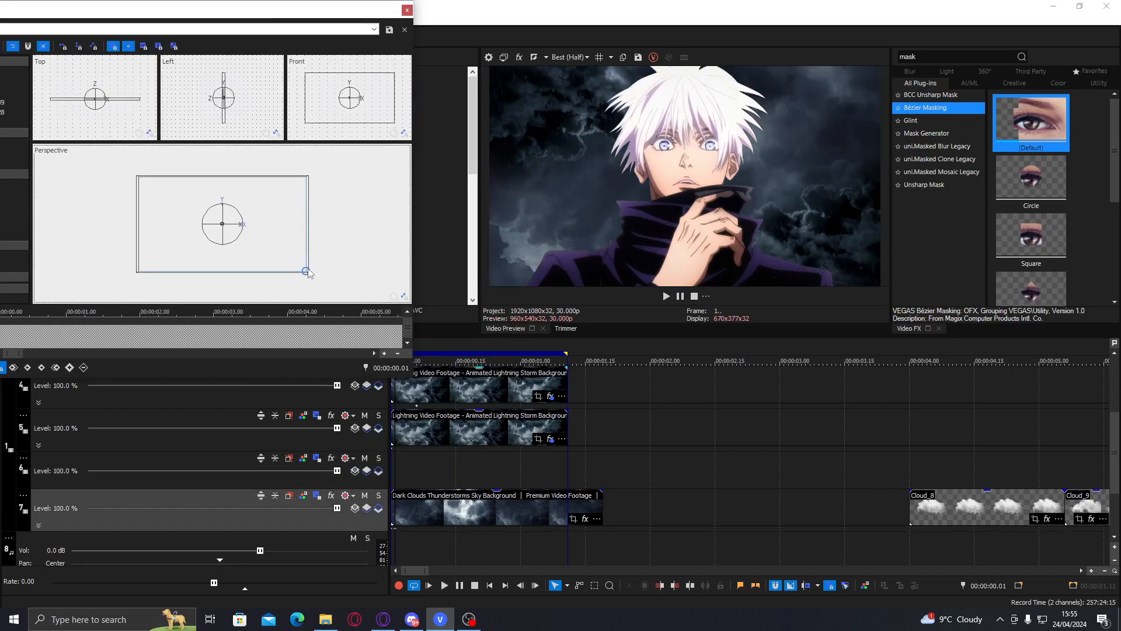
left_click(431, 512)
left_click(473, 506)
left_click(489, 505)
left_click(503, 505)
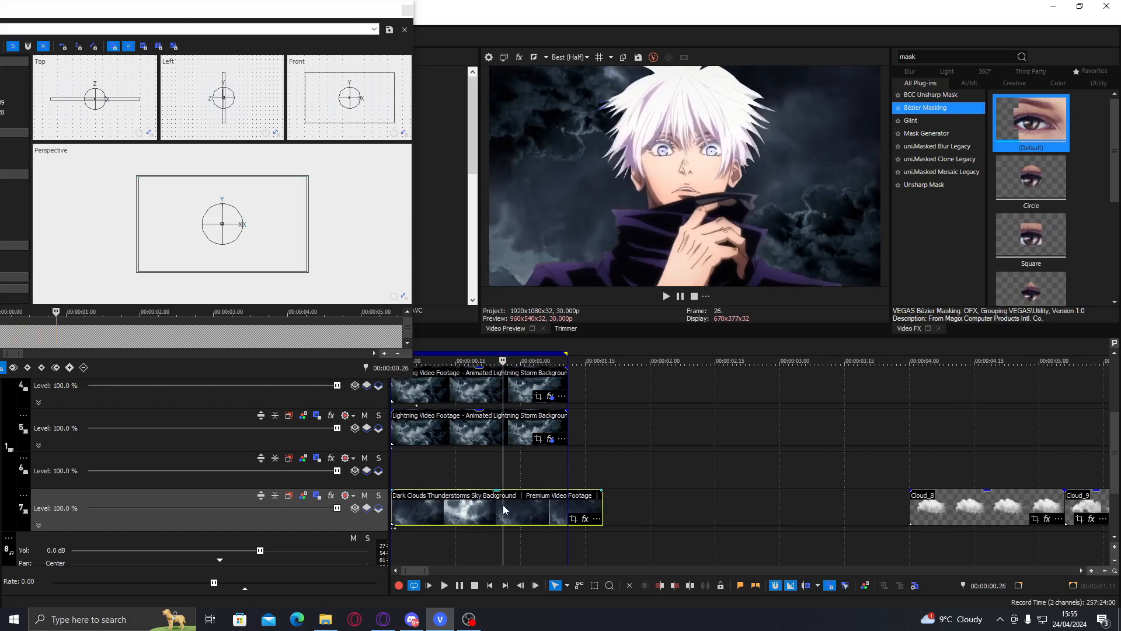
left_click(407, 10)
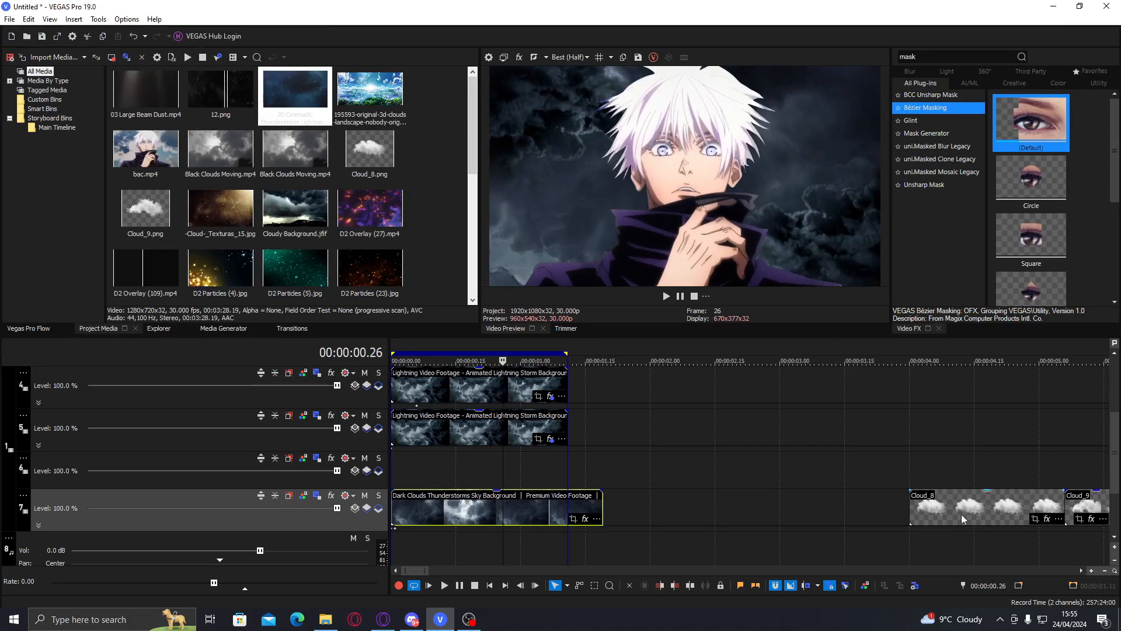
Look through the spare cloud and storm clips farther along the timeline for another background layer
left_click(947, 503)
scroll(993, 508, "down", 2)
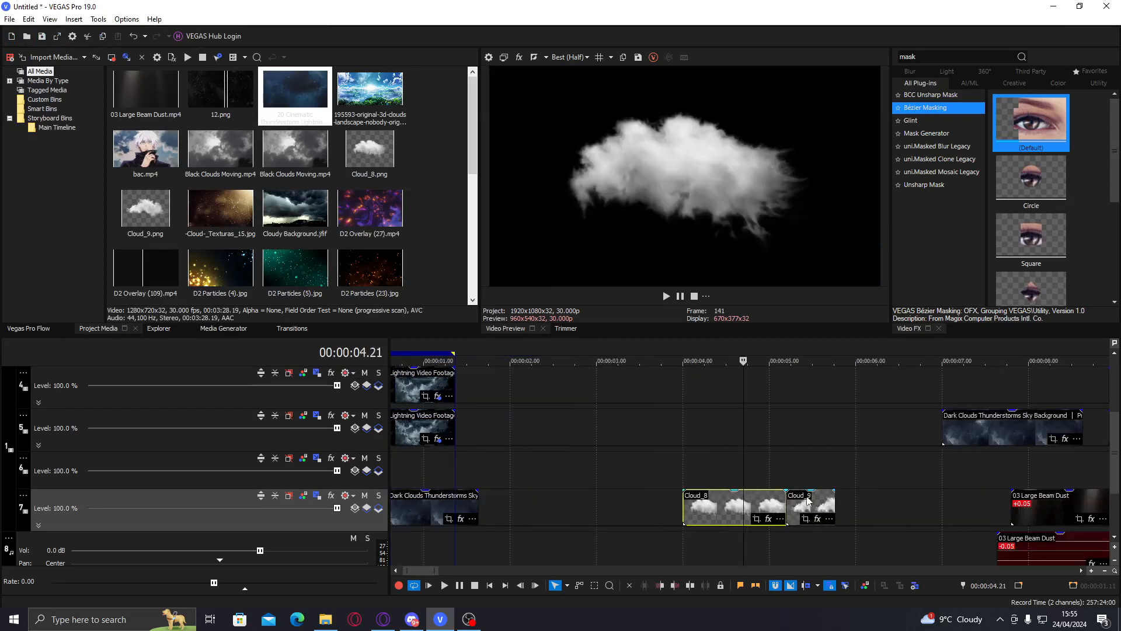
left_click(810, 501)
left_click(997, 422)
left_click(1017, 423)
scroll(1015, 428, "down", 2)
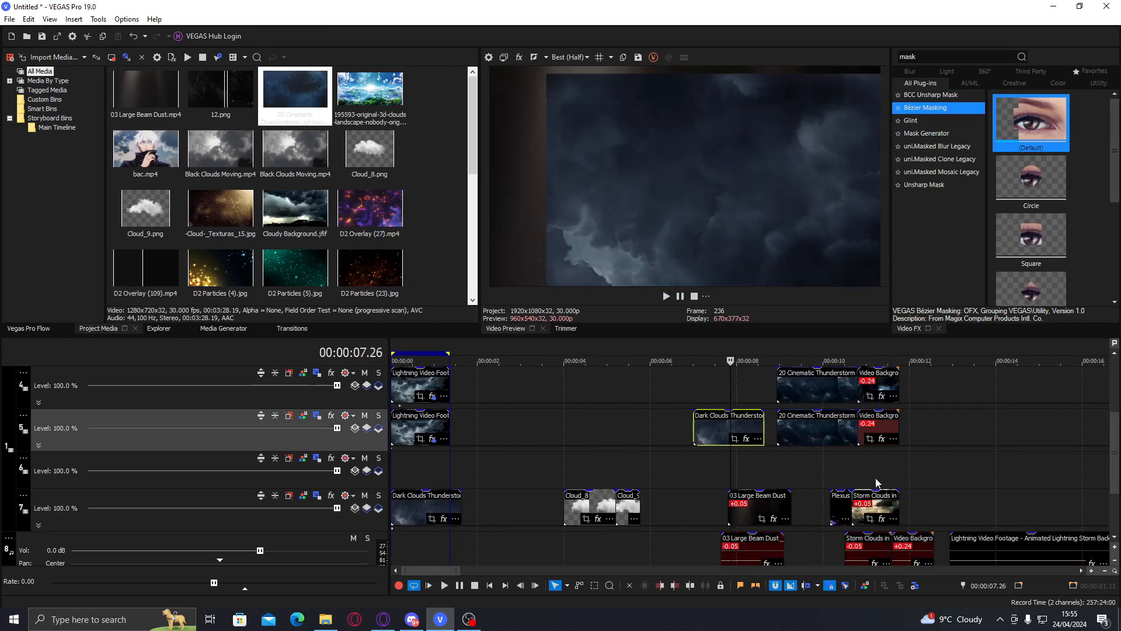
left_click(870, 480)
Move track 4's 20 Cinematic Thunderstorm clip farther along on track 5, and move track 5's copy to the start of track 6
left_click(820, 389)
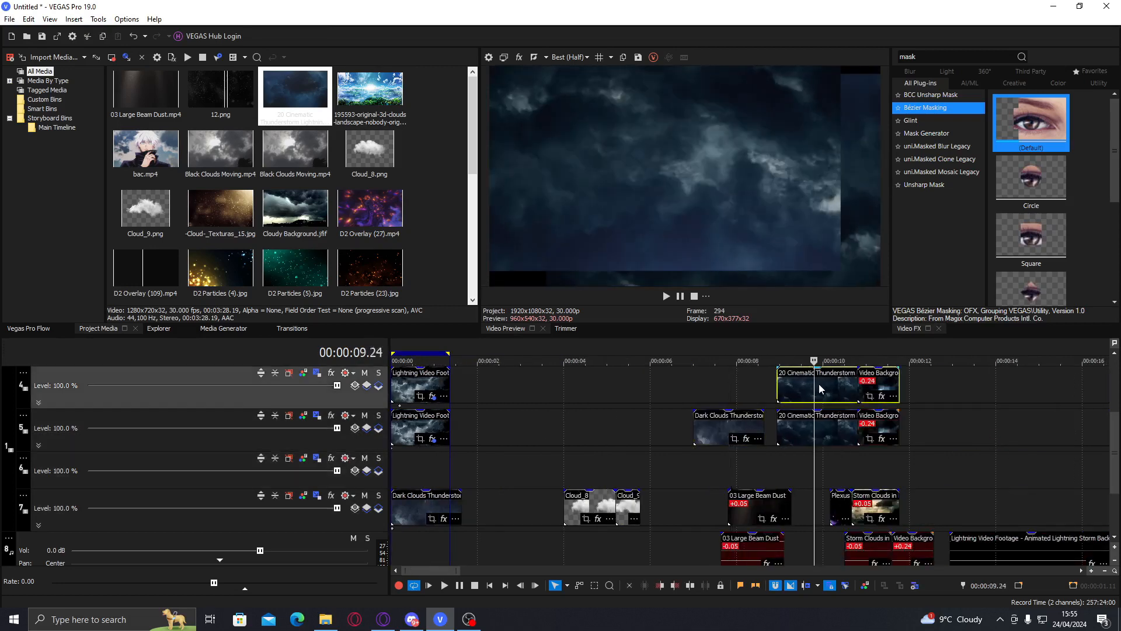
left_click_drag(820, 389, 1004, 427)
left_click(872, 425)
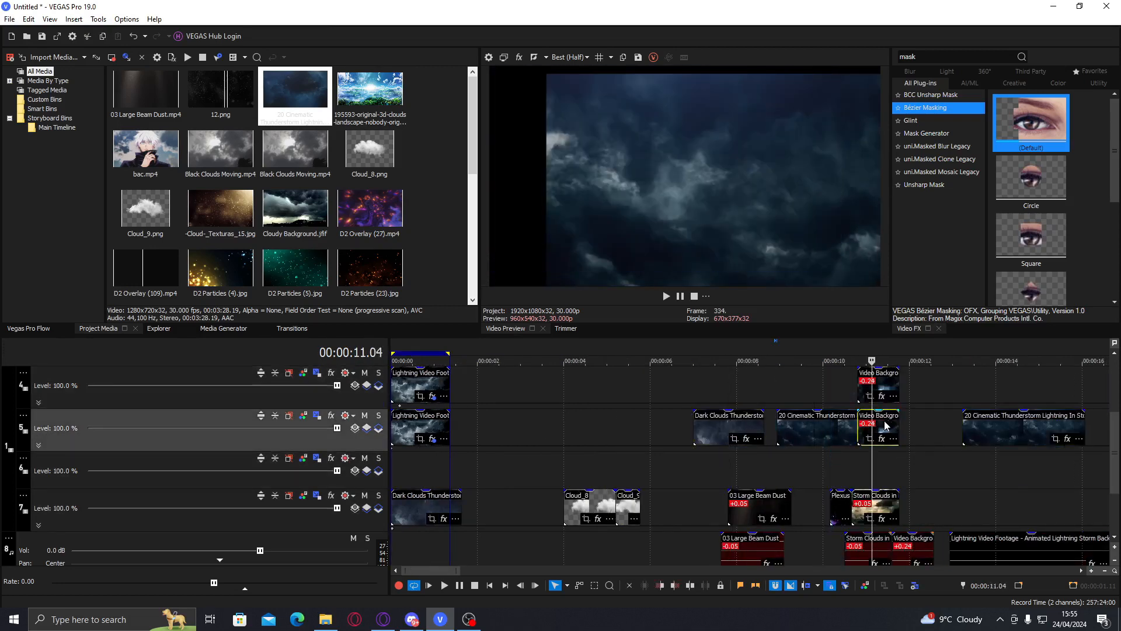
left_click_drag(808, 426, 412, 467)
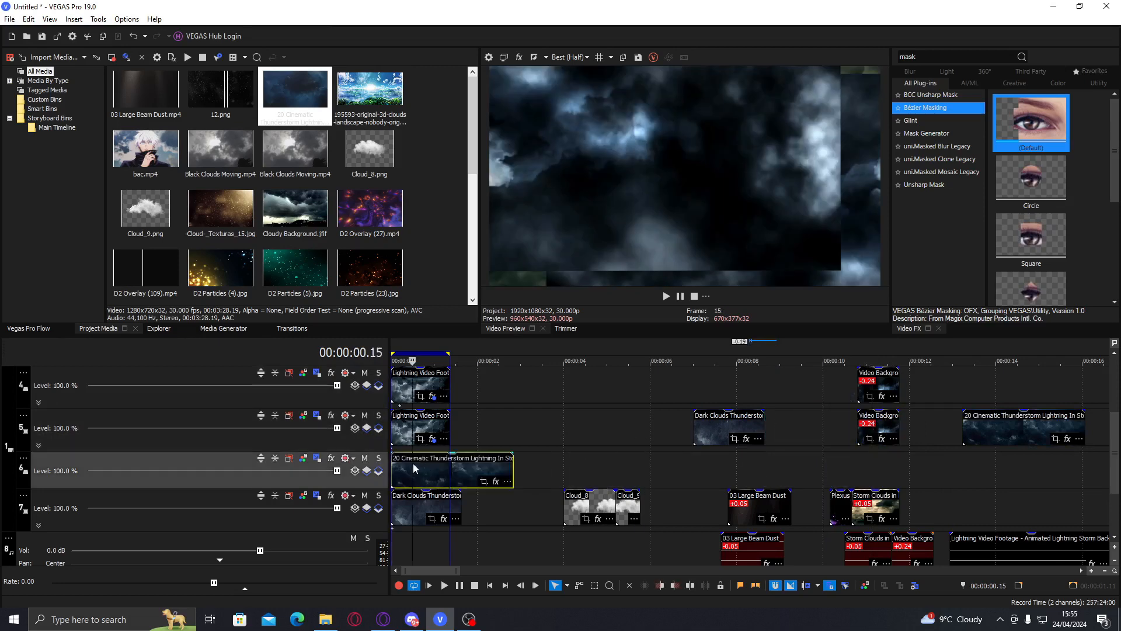
scroll(412, 464, "up", 3)
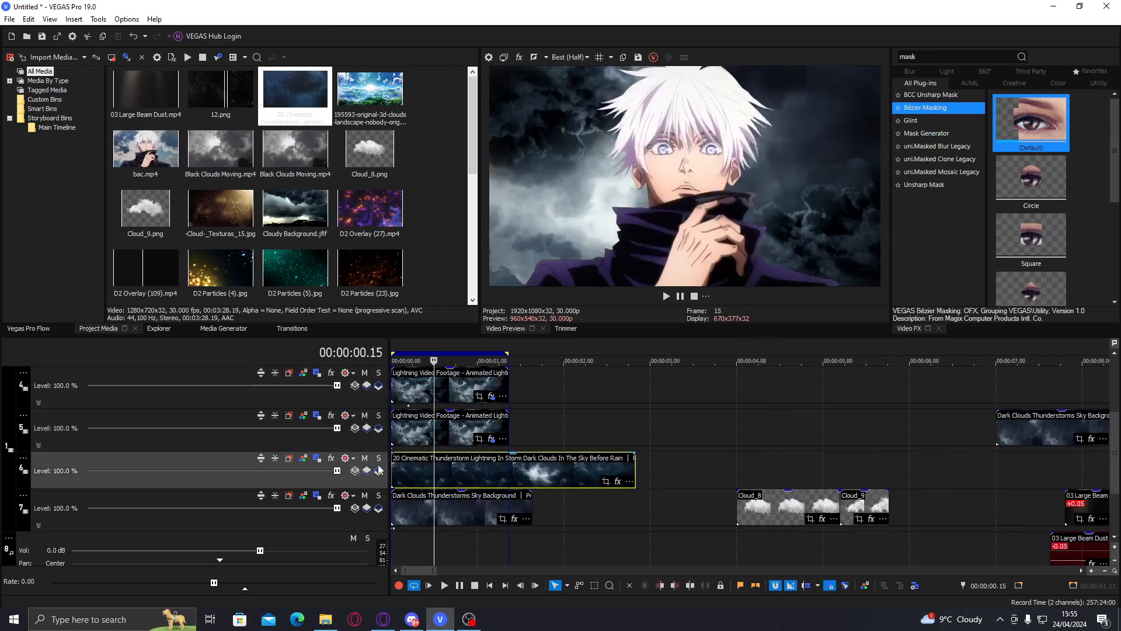
Shift track 6 along its Z axis to about -88.77 in Track Motion at frame 15
left_click(317, 460)
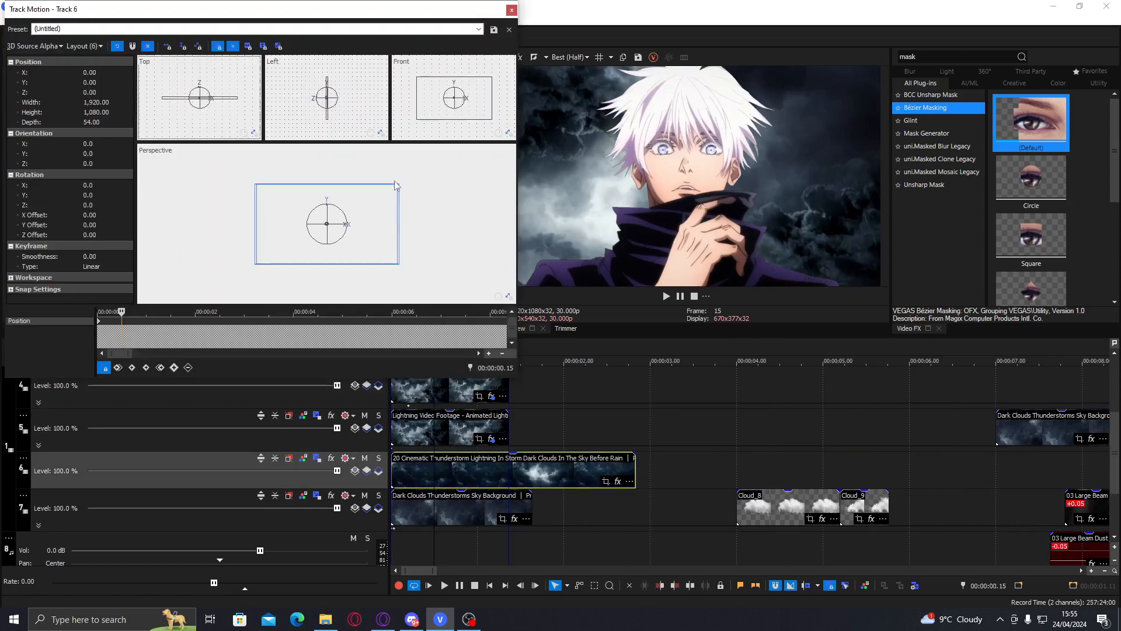
left_click_drag(325, 112, 327, 112)
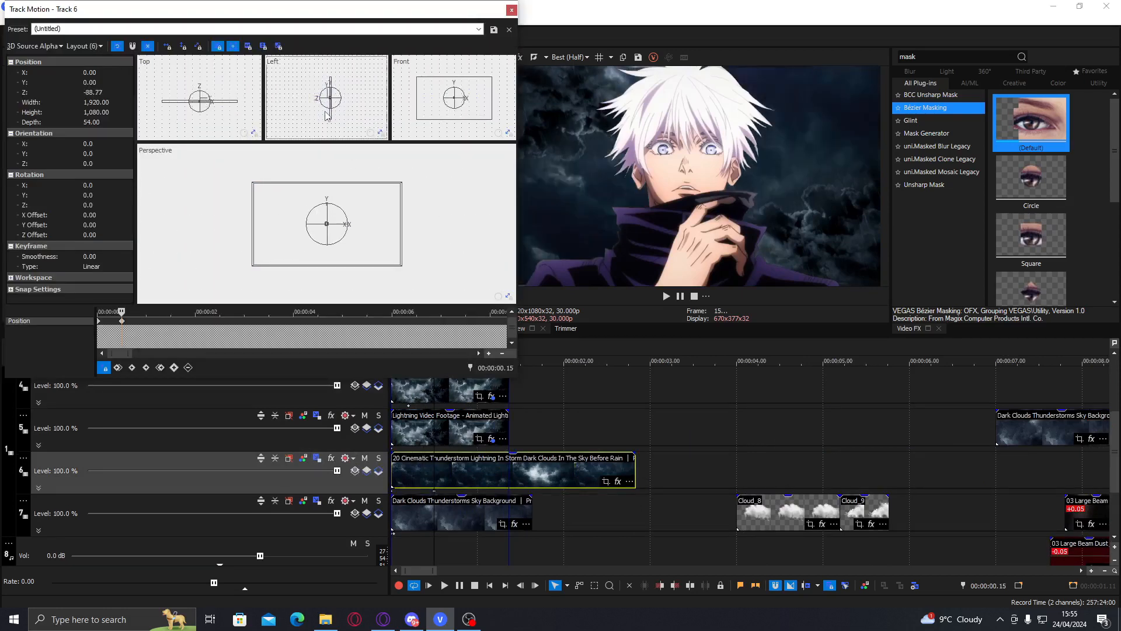
left_click(512, 10)
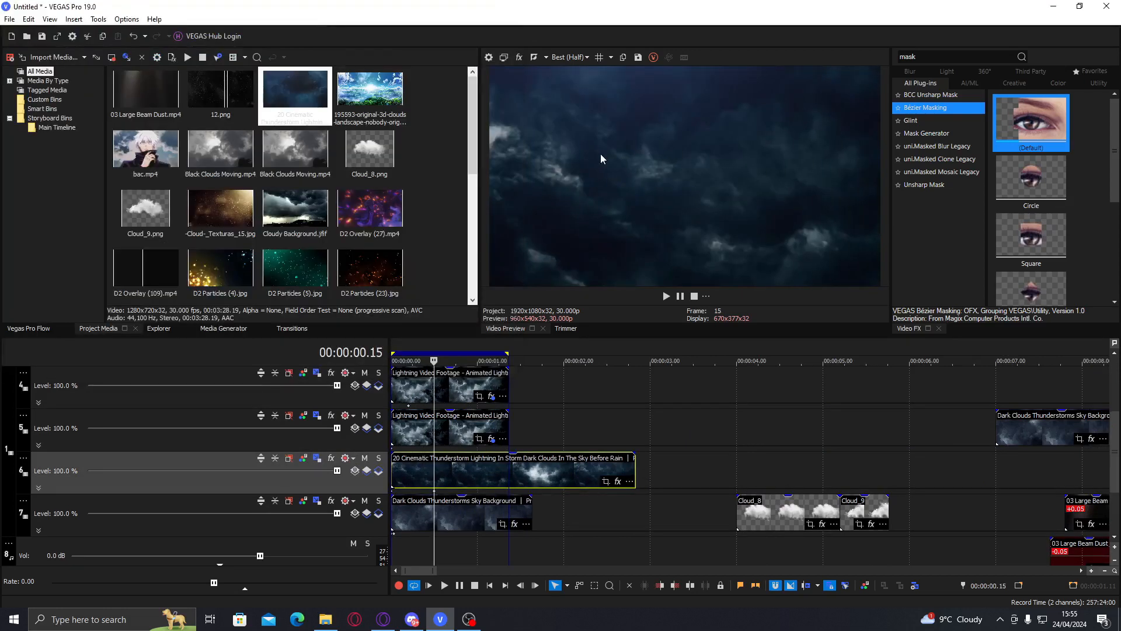
Apply default Bézier Masking to track 6's 20 Cinematic Thunderstorm clip, place Mask 1 over the frame's lower-left area and feather it about 13
double_click(1039, 129)
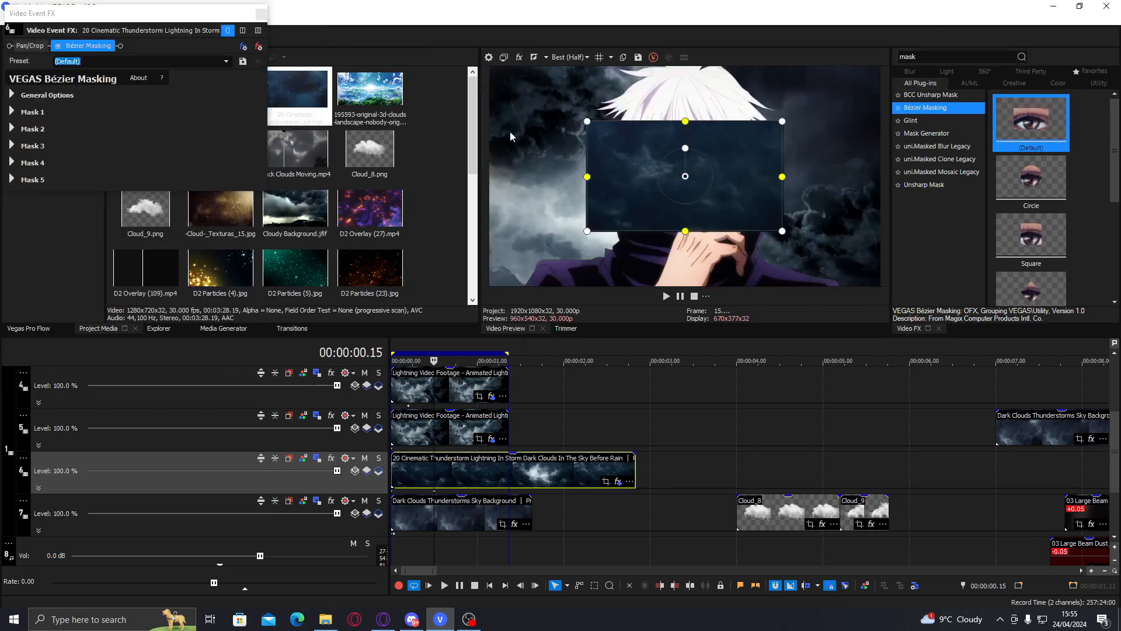
left_click_drag(526, 259, 430, 320)
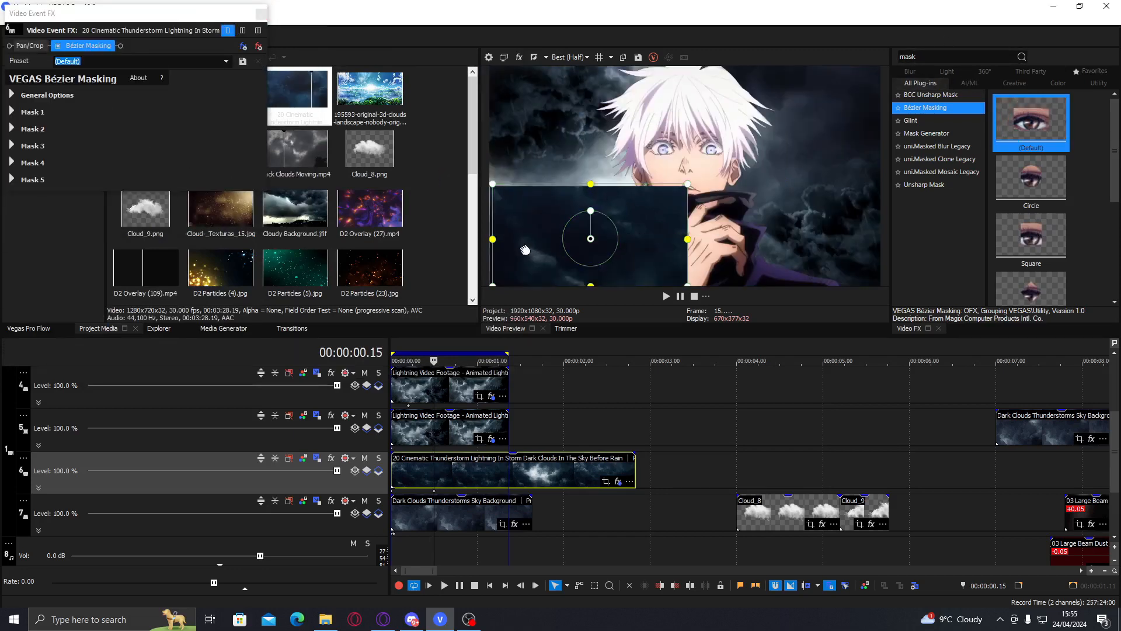
left_click(12, 111)
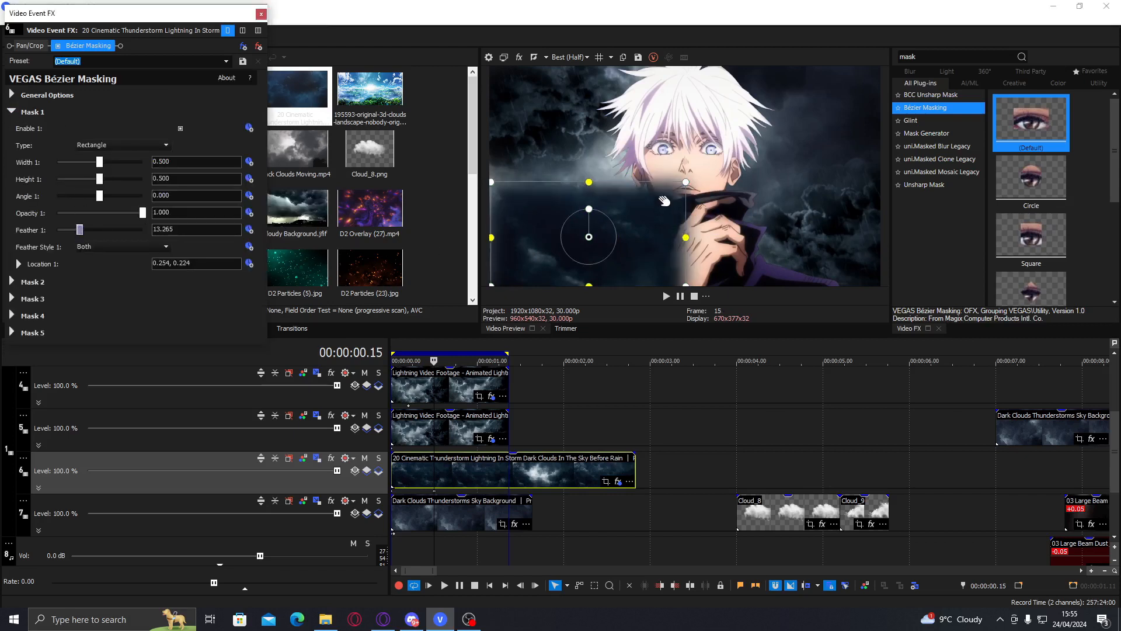
left_click_drag(495, 201, 487, 202)
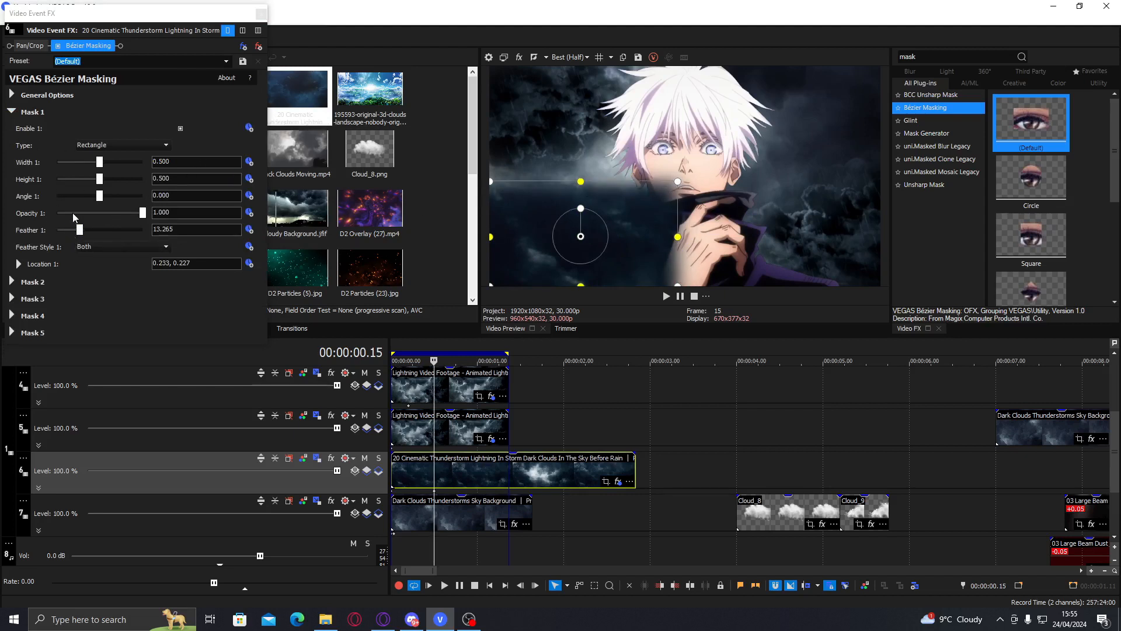
Change Mask 1 to the Curve type and draw a closed wavy outline across the lower-left part of the frame to the character's hand
left_click(122, 145)
left_click(94, 179)
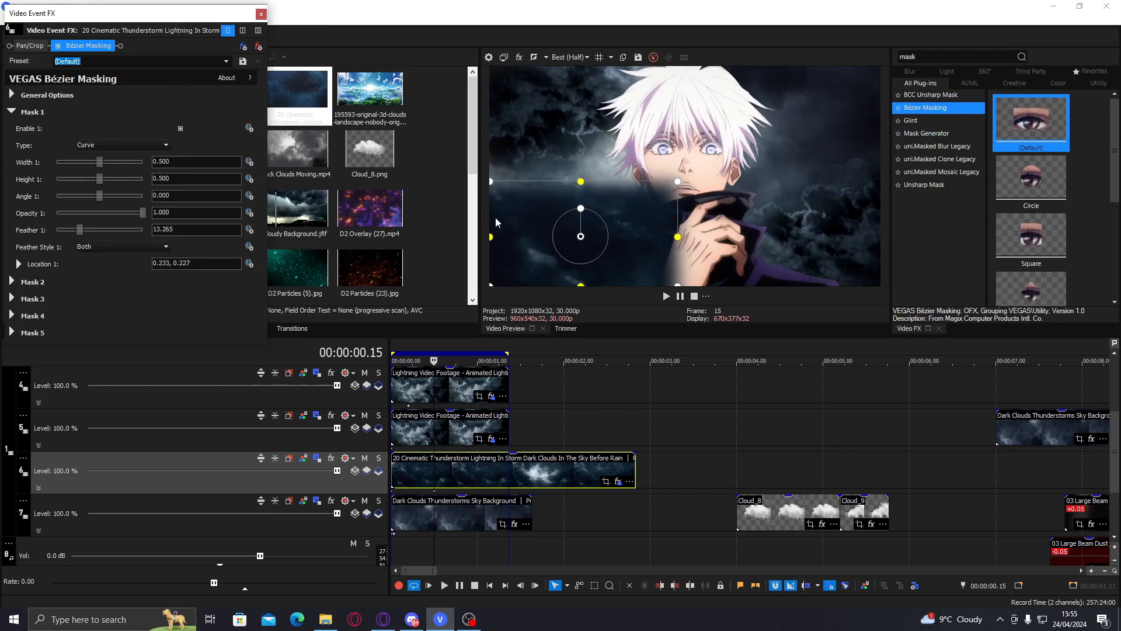
left_click(492, 202)
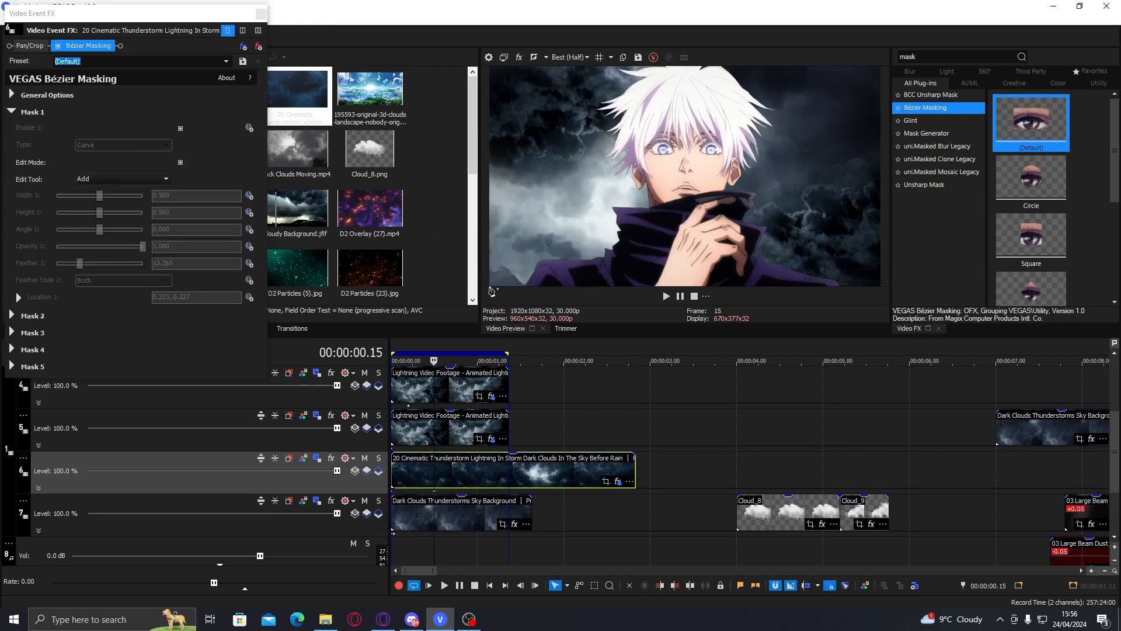
left_click_drag(490, 193, 538, 199)
left_click(571, 214)
left_click(602, 205)
left_click_drag(641, 227, 661, 237)
left_click(685, 250)
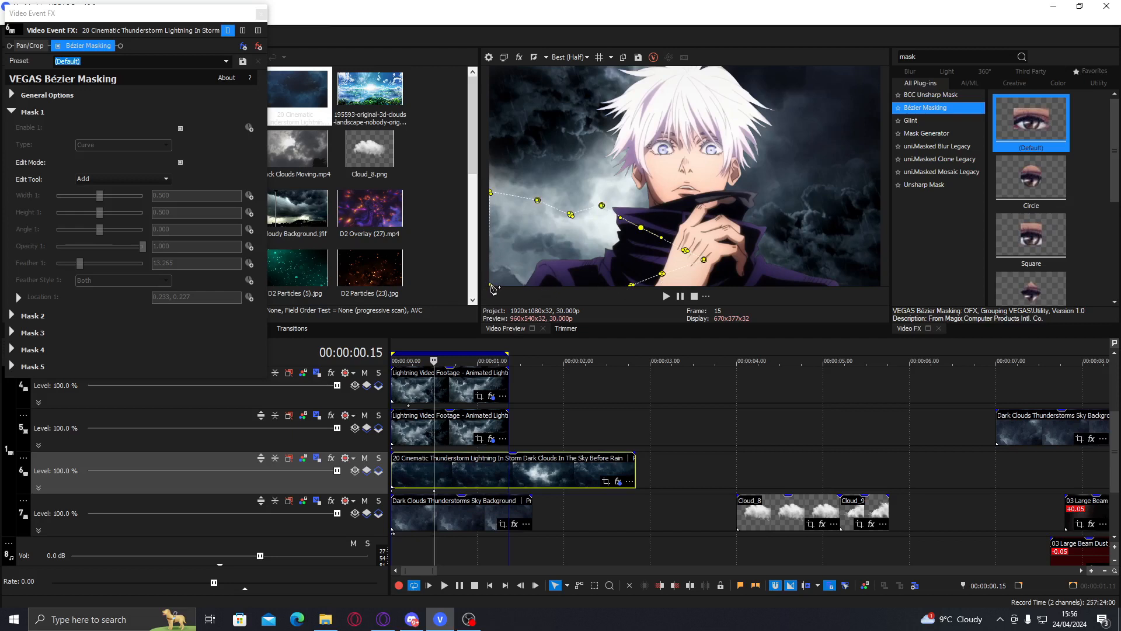
left_click(492, 286)
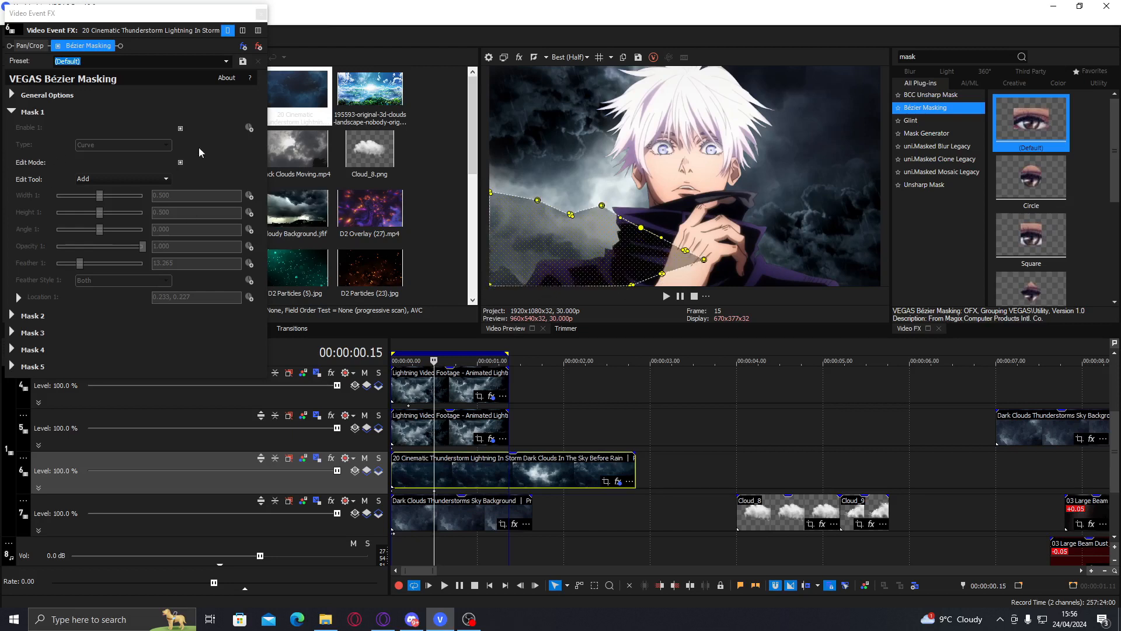
Finish editing the curve, set Mask 1's feather to about 13.946 and nudge the mask slightly down and left
left_click(181, 162)
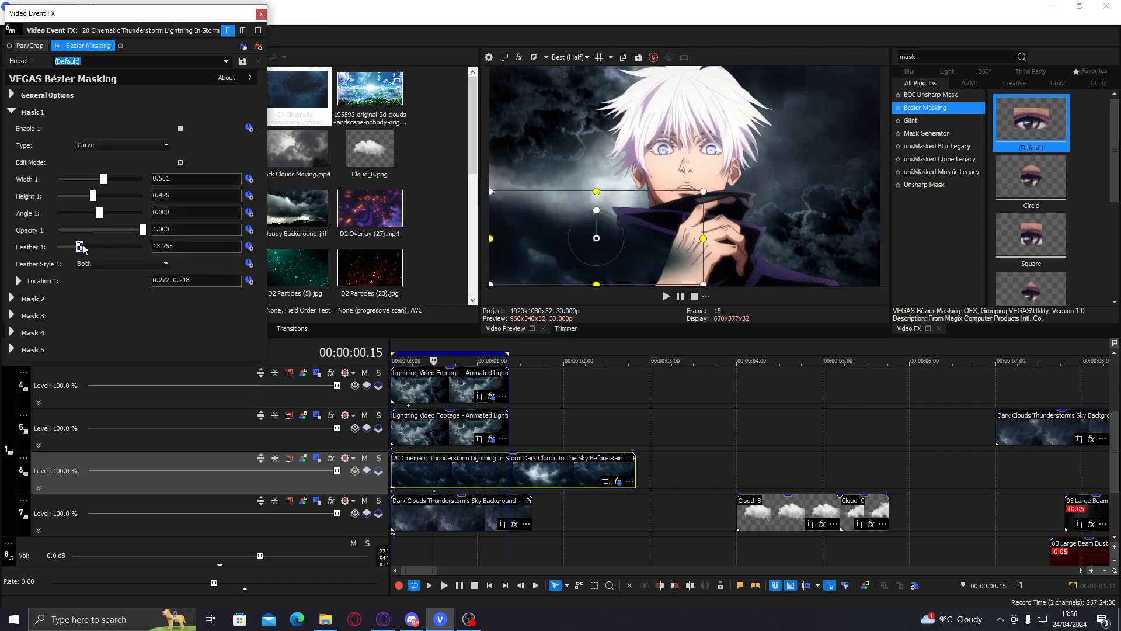
left_click_drag(596, 238, 593, 241)
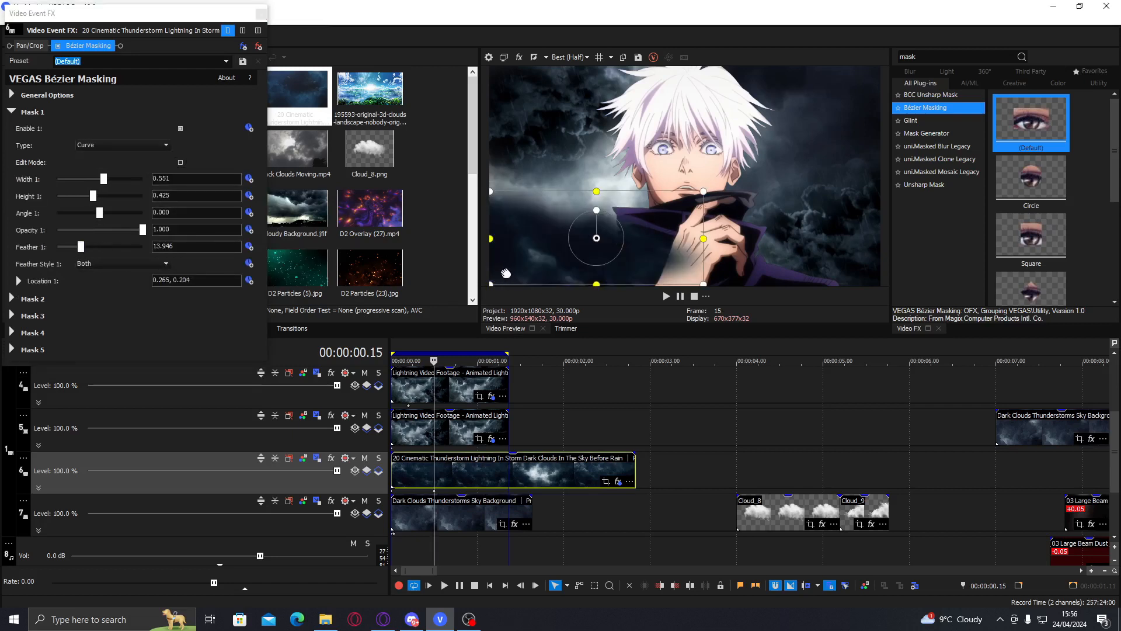
left_click(262, 14)
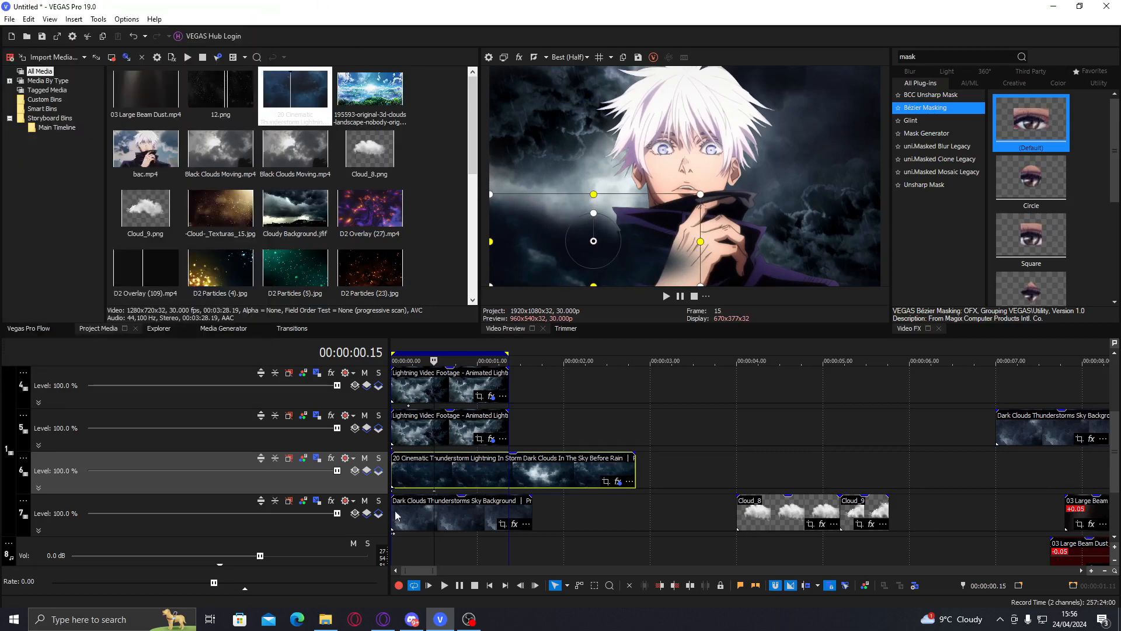
Adjust track 6's motion keyframe at frame 15 by reducing its Z offset and enlarging the track slightly
double_click(435, 492)
left_click_drag(400, 12, 271, 12)
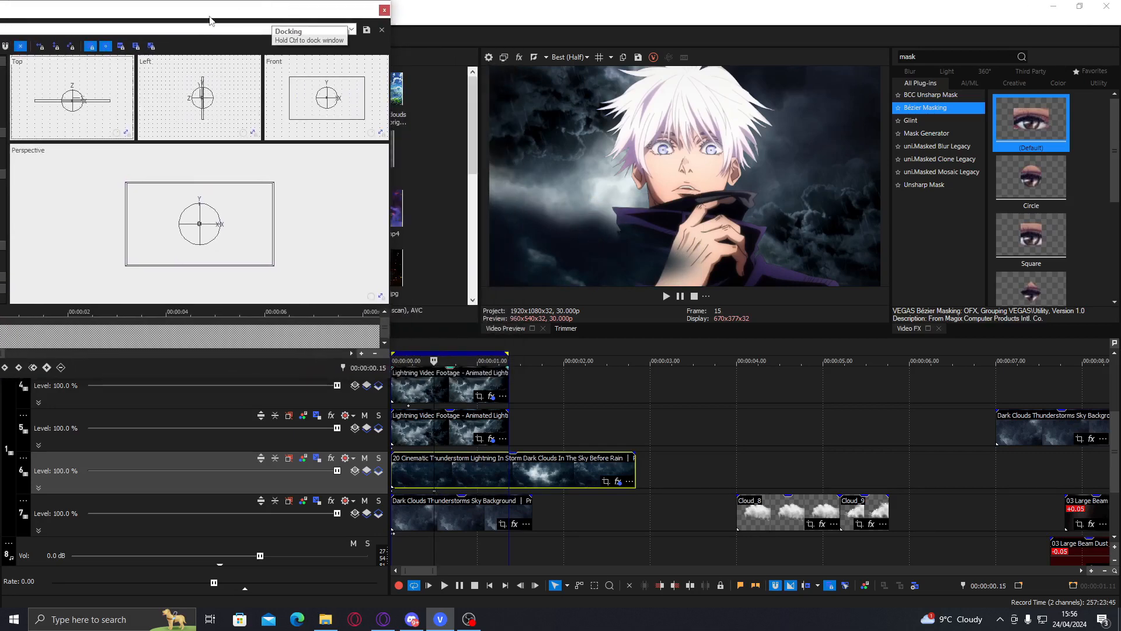
left_click_drag(203, 110, 202, 110)
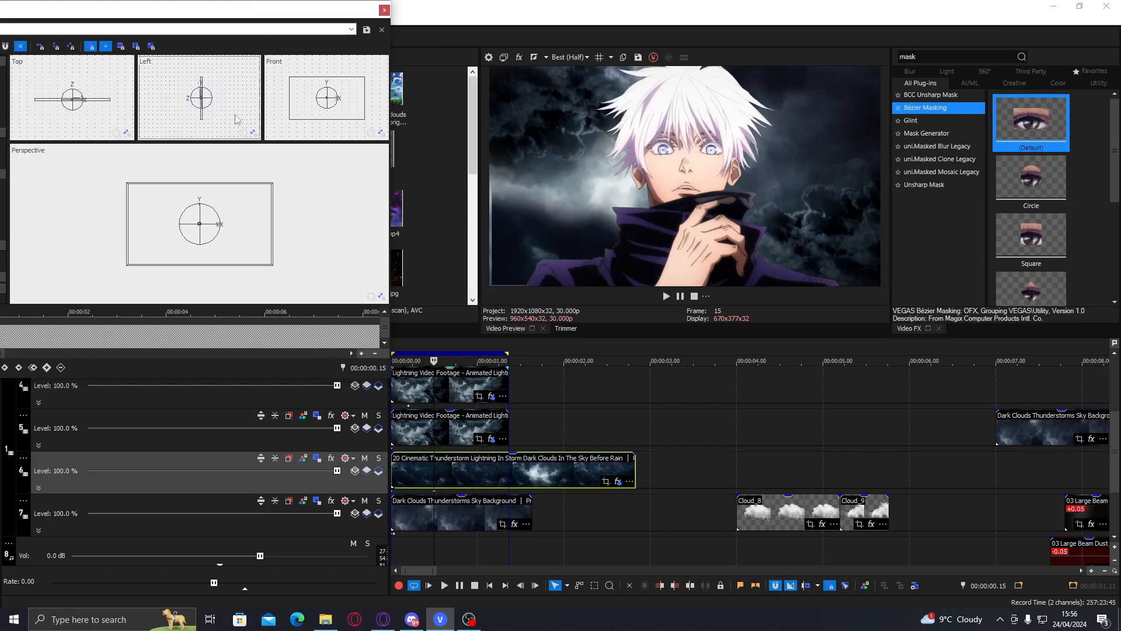
left_click_drag(274, 183, 256, 201)
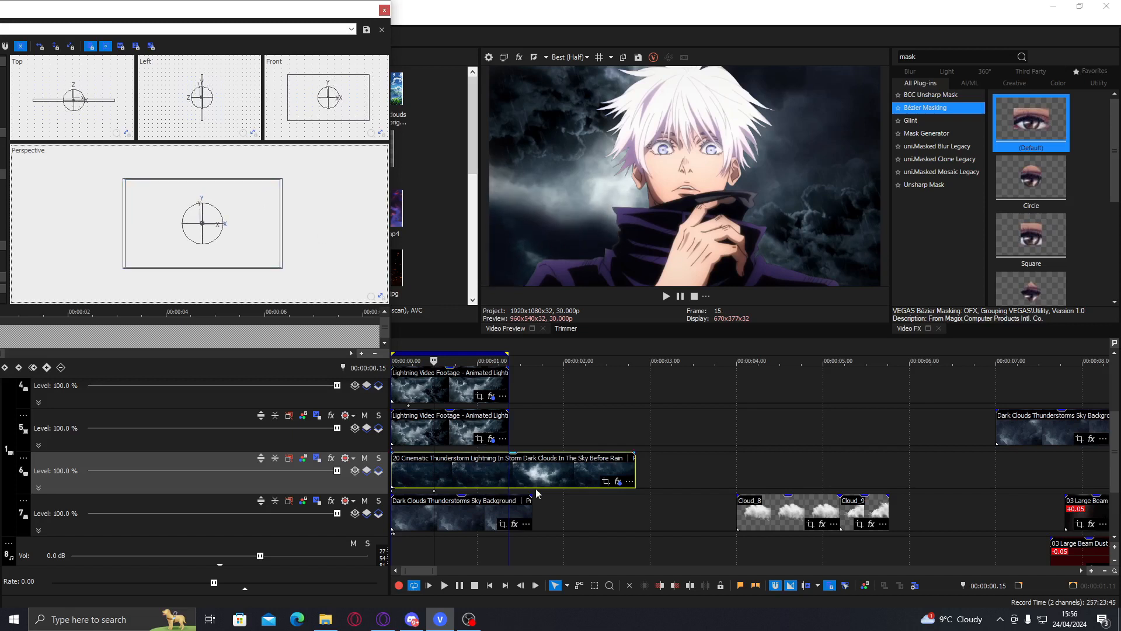
Raise Mask 1's feather on track 6's clip to about 23.129 and move the track's motion keyframe to the start of the timeline
left_click(618, 481)
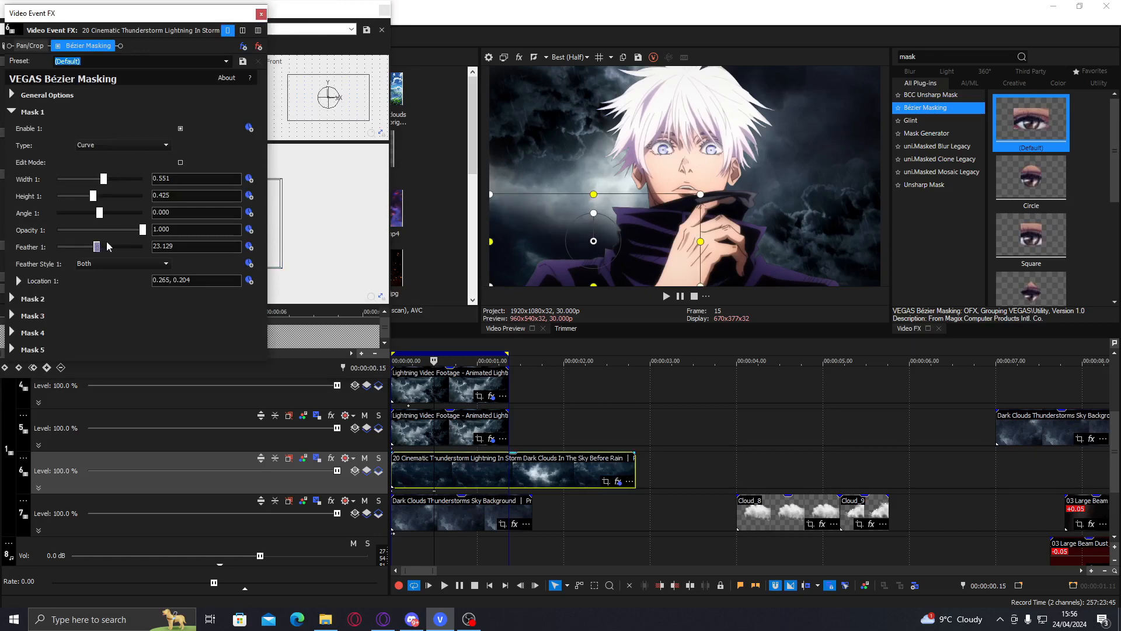
left_click(261, 13)
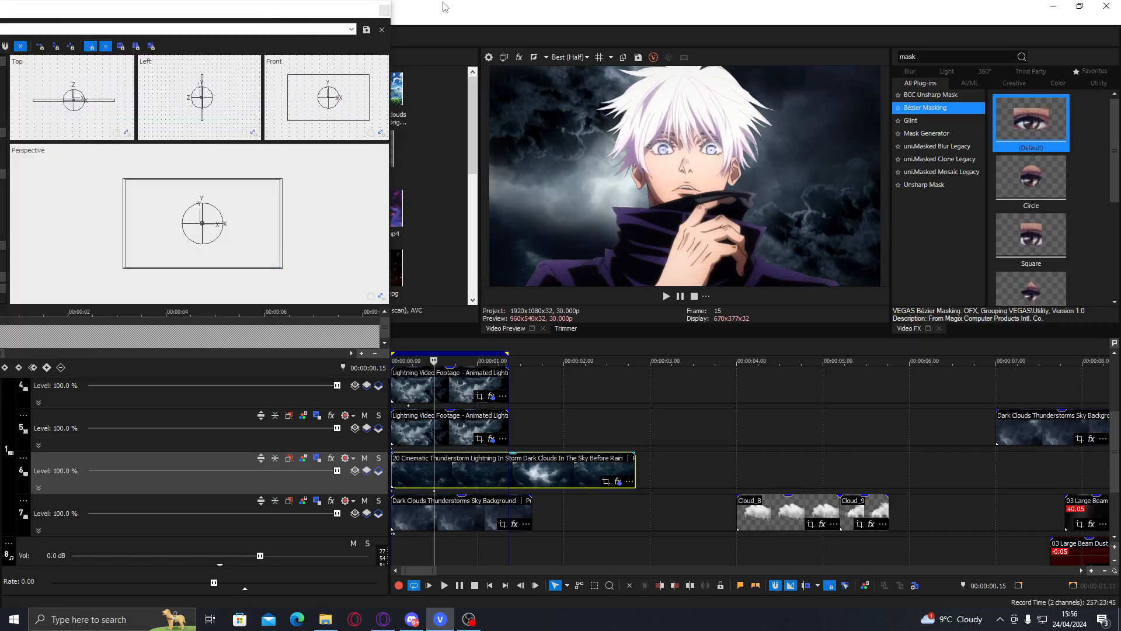
left_click(383, 10)
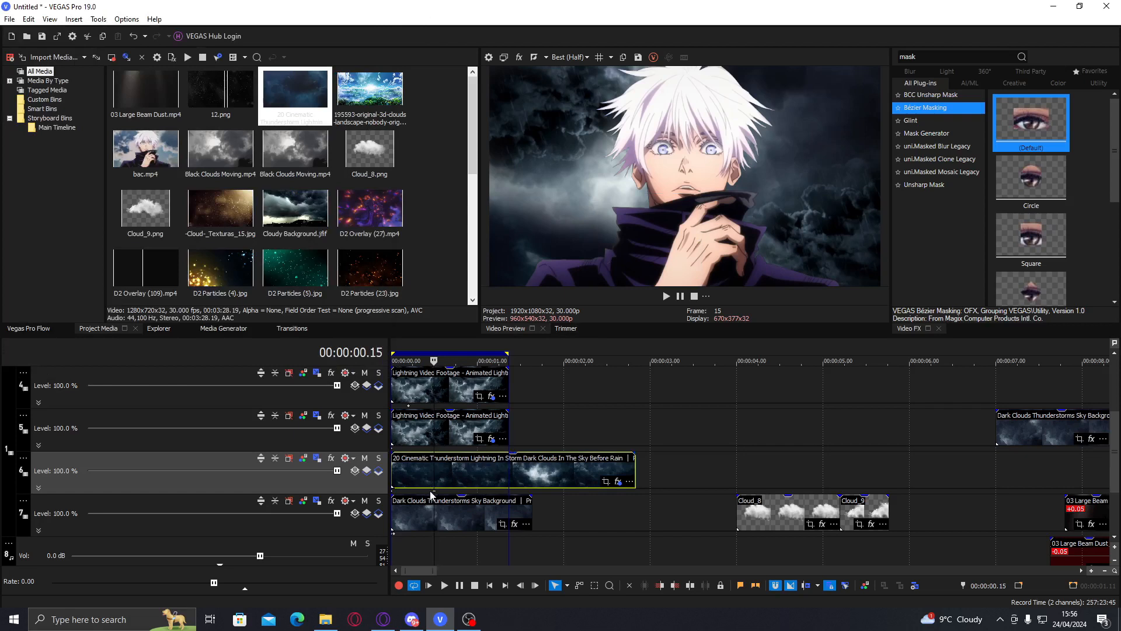
left_click_drag(433, 493, 394, 493)
left_click(393, 493)
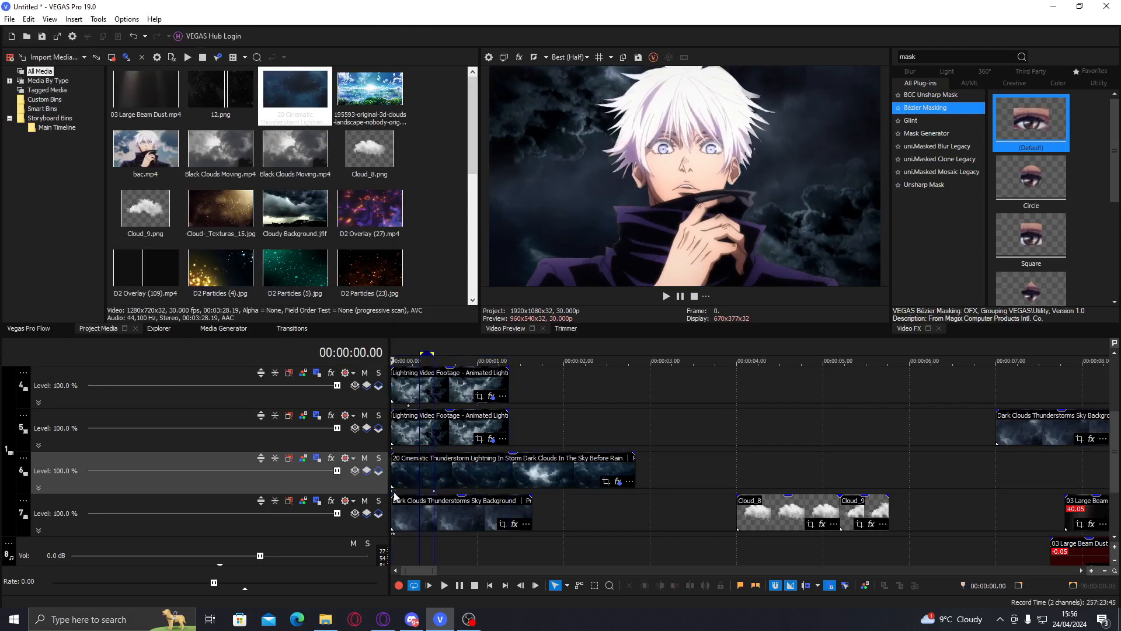
right_click(394, 493)
left_click(392, 493)
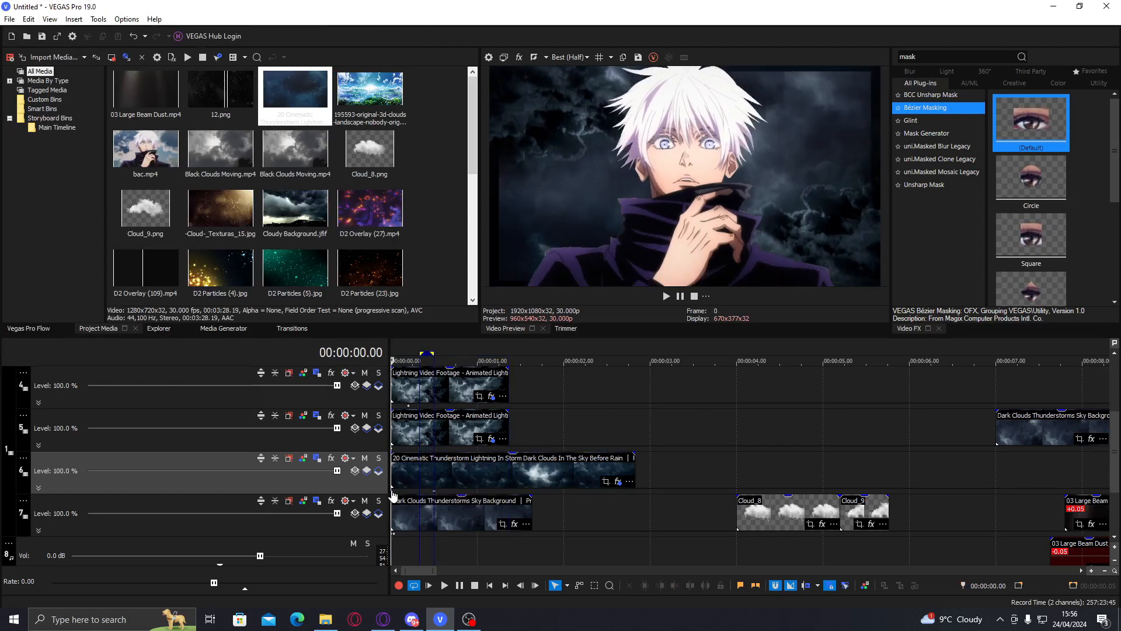
right_click(392, 492)
left_click(419, 501)
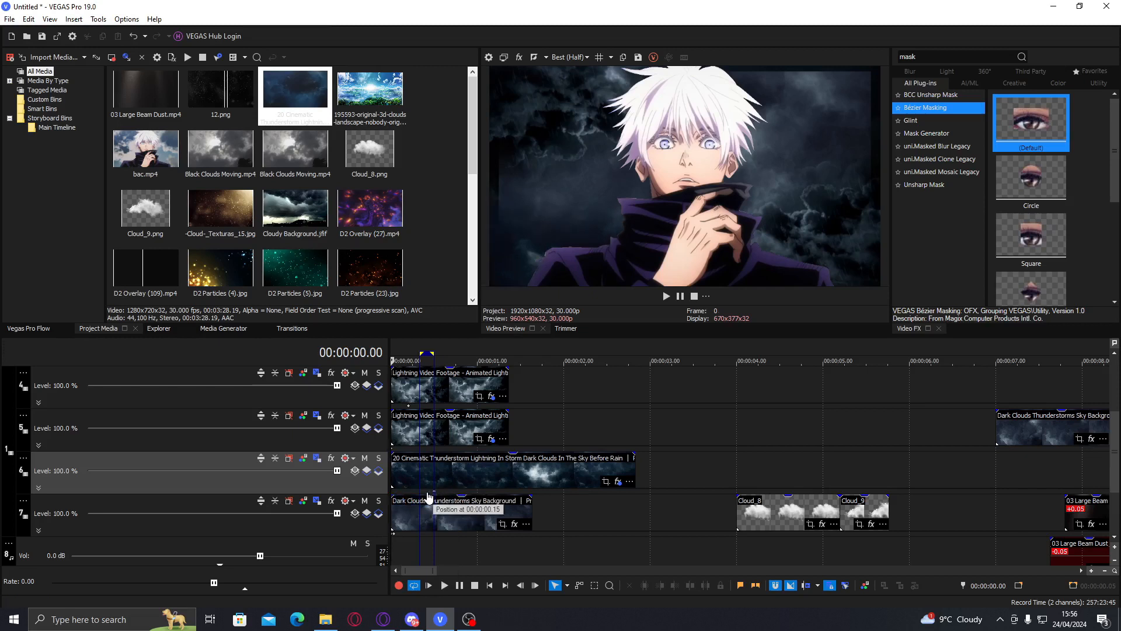
right_click(394, 539)
left_click(425, 451)
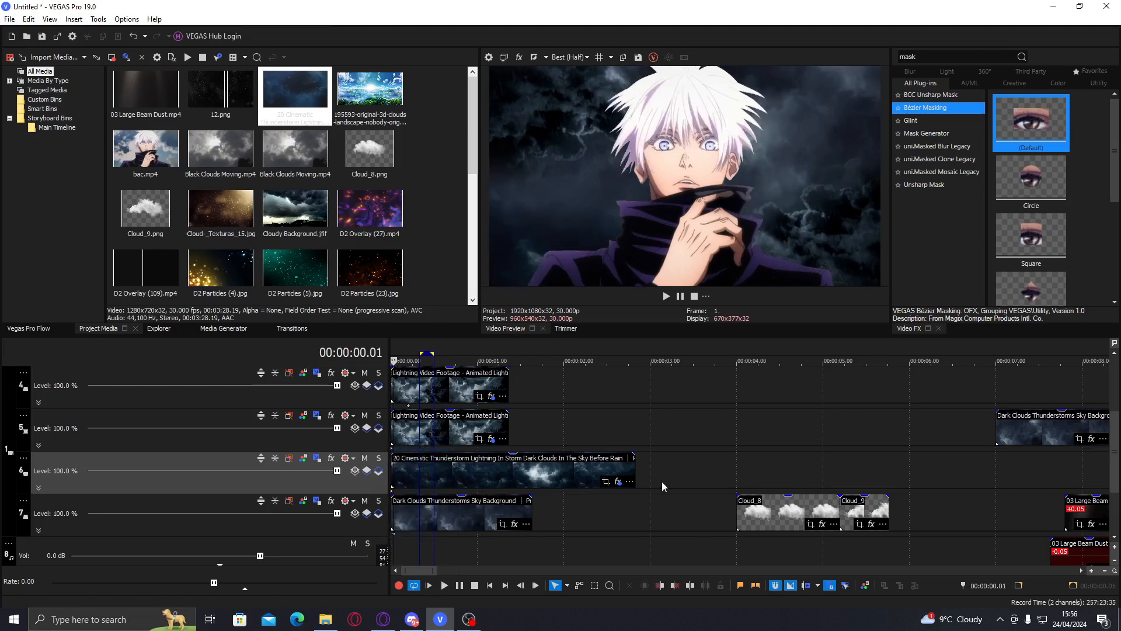
Duplicate track 6, then use the upper copy's Track Motion to rotate it to 178.4° on Z and place it at X 38.41, Y 30.73
right_click(661, 482)
left_click(700, 365)
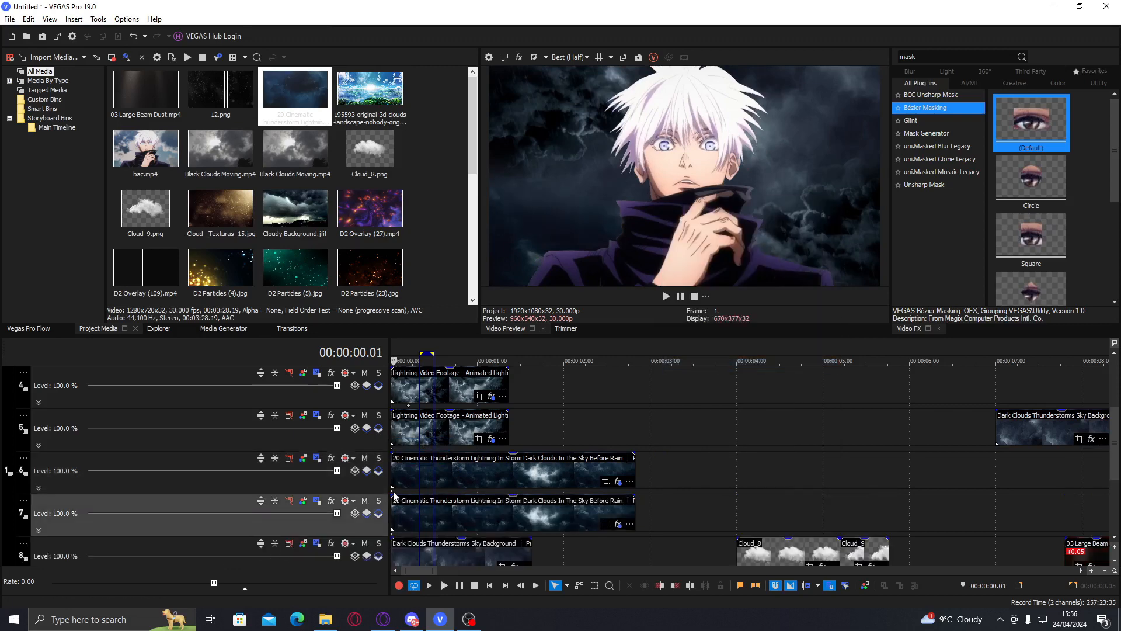
left_click(288, 457)
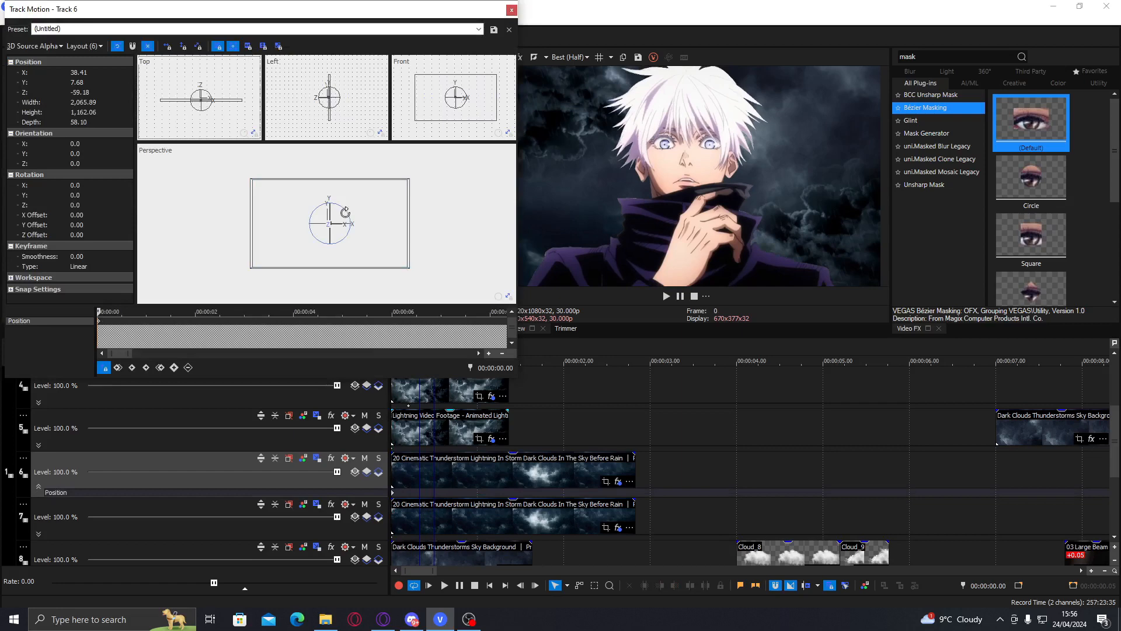
left_click_drag(345, 211, 297, 246)
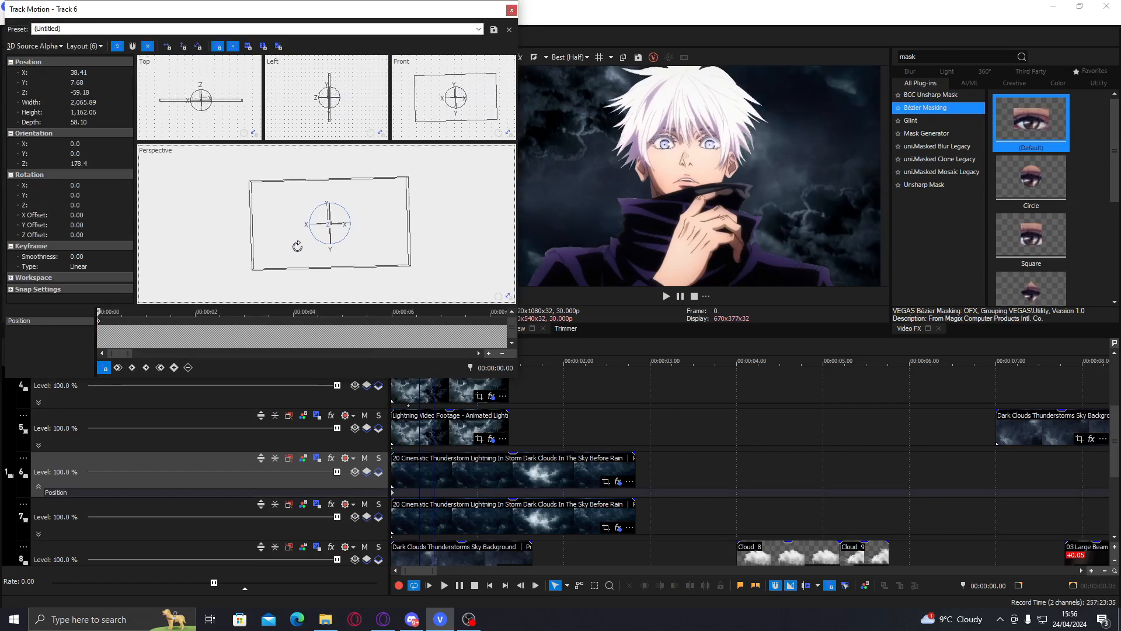
left_click_drag(469, 17, 410, 18)
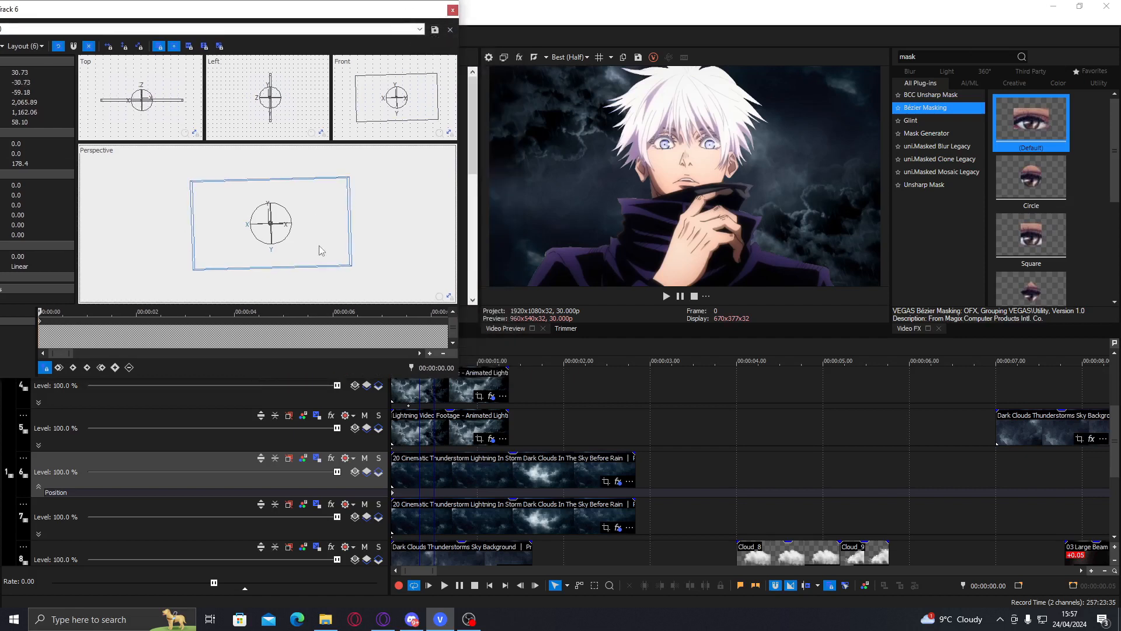
left_click_drag(319, 246, 320, 239)
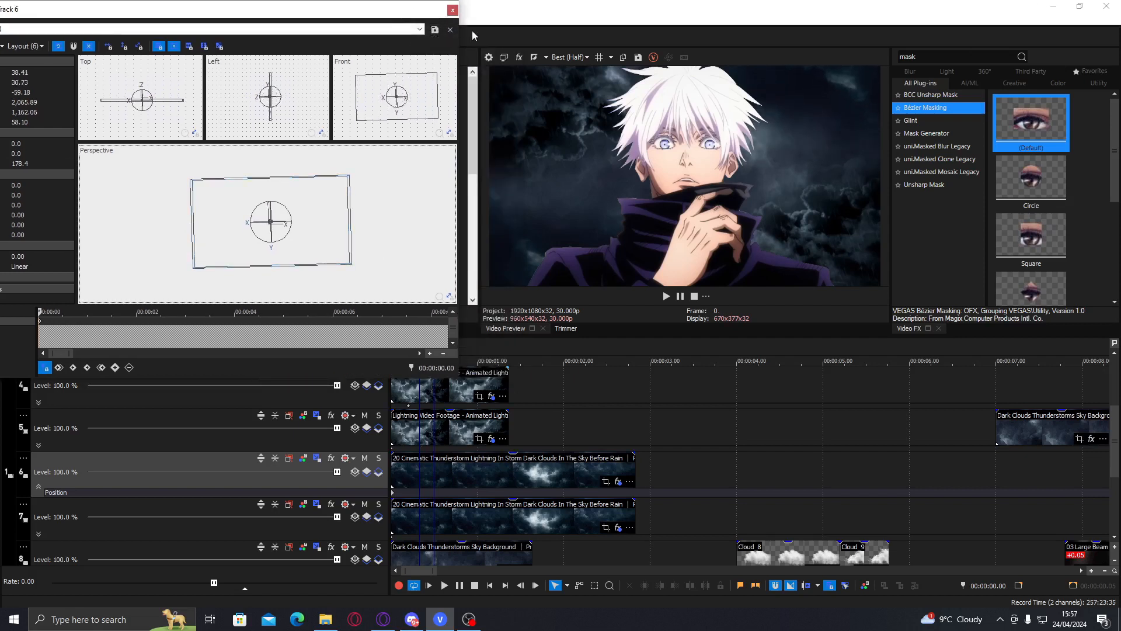
left_click(453, 11)
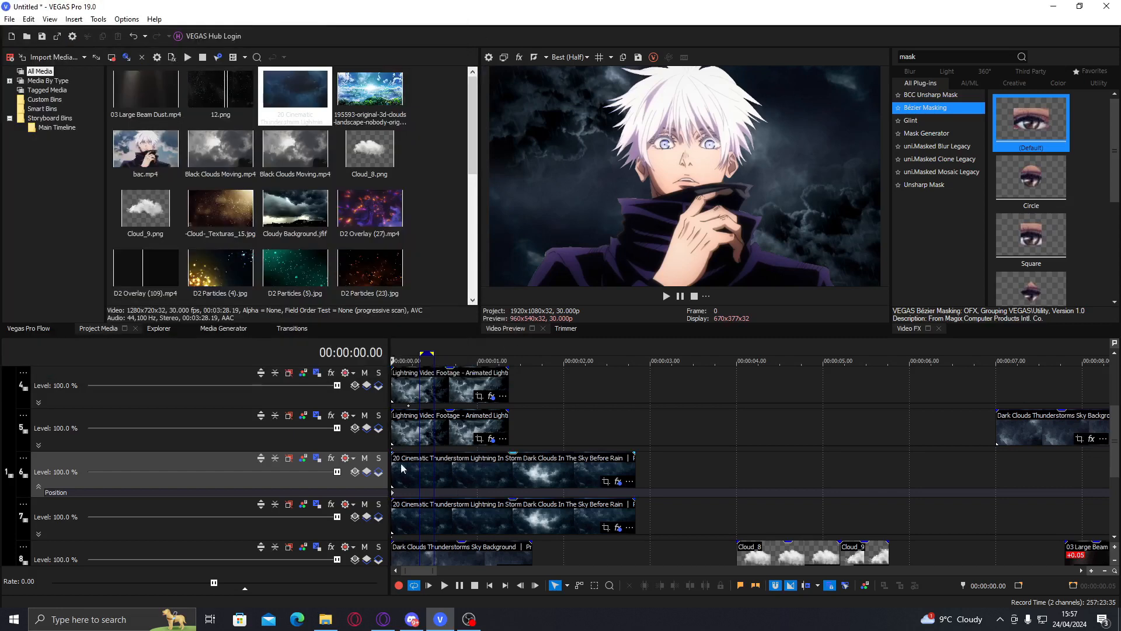
Slightly rotate the track 5 lightning footage about Z in its 3D Track Motion and close the window
left_click(317, 415)
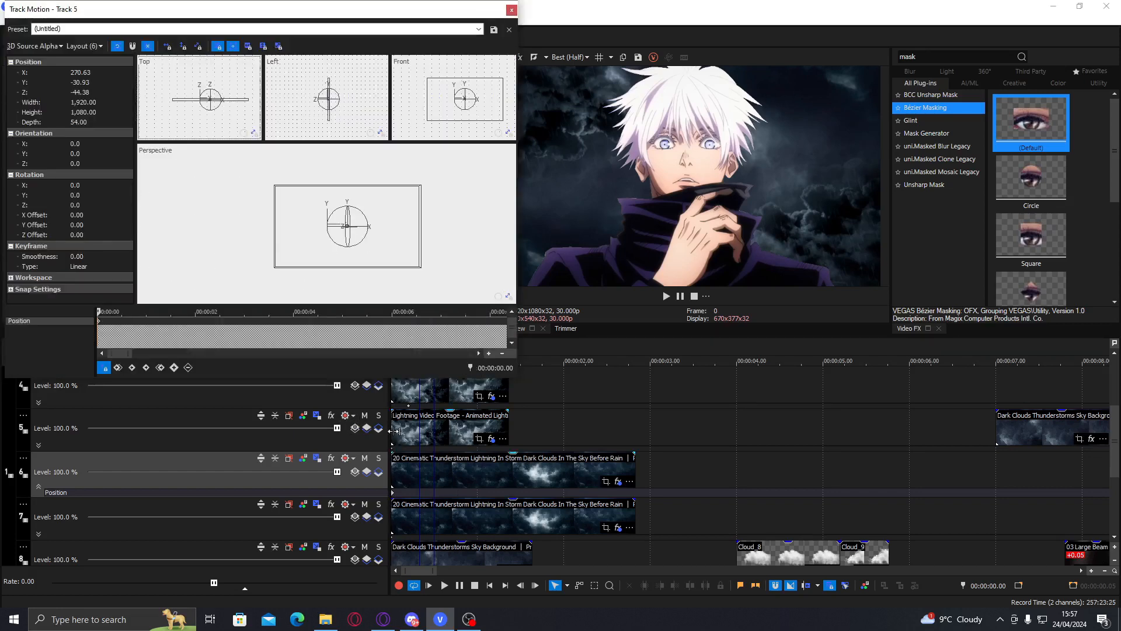
left_click(395, 430)
left_click_drag(397, 9, 353, 16)
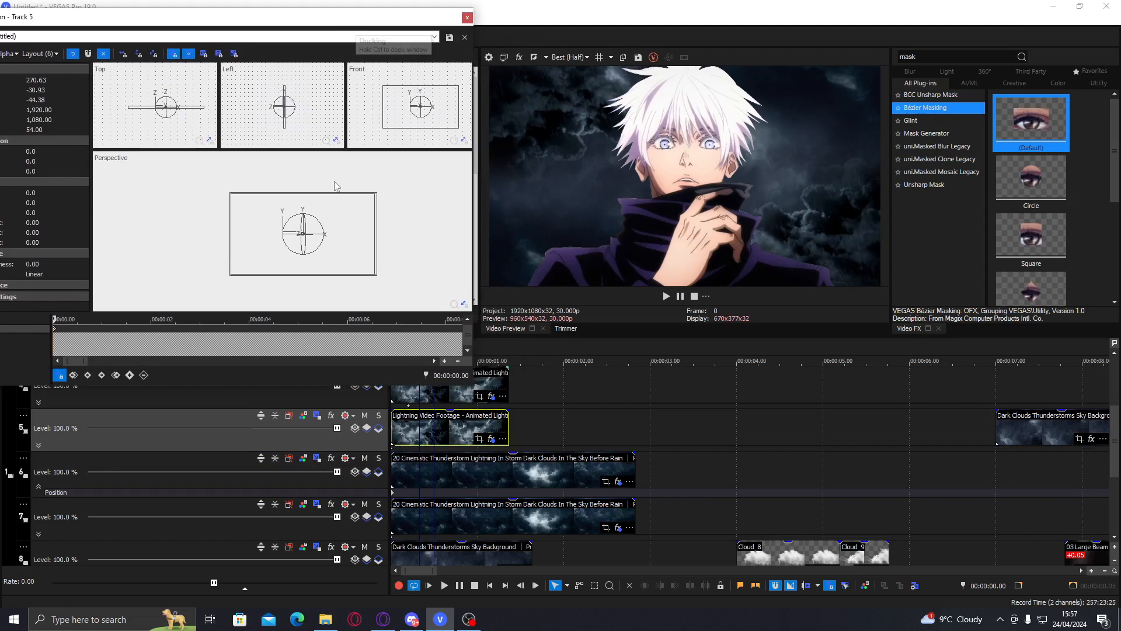
left_click(321, 219)
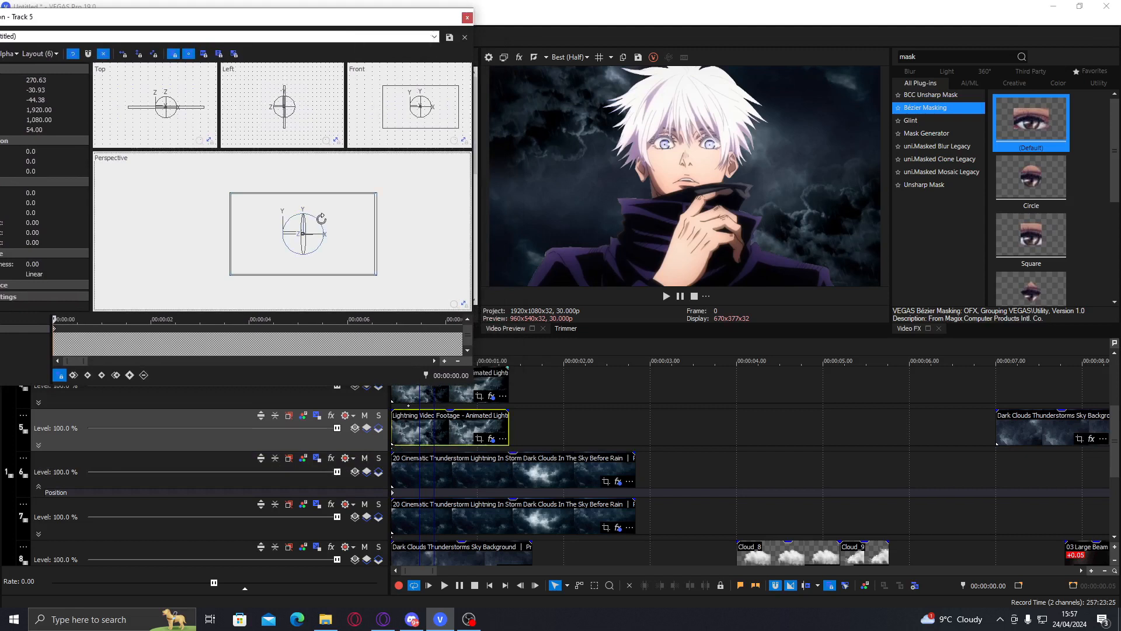
left_click_drag(321, 218, 322, 216)
left_click(467, 18)
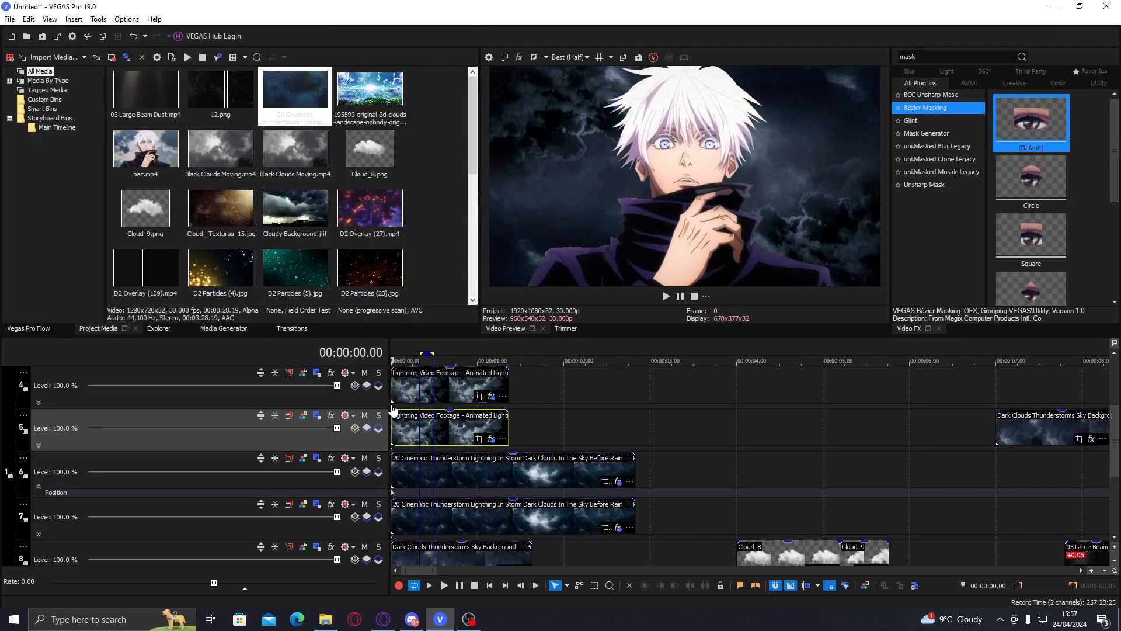
Rotate the track 4 lightning footage to 171.1° on Z in Track Motion and raise its Y position to 100.52
left_click(288, 373)
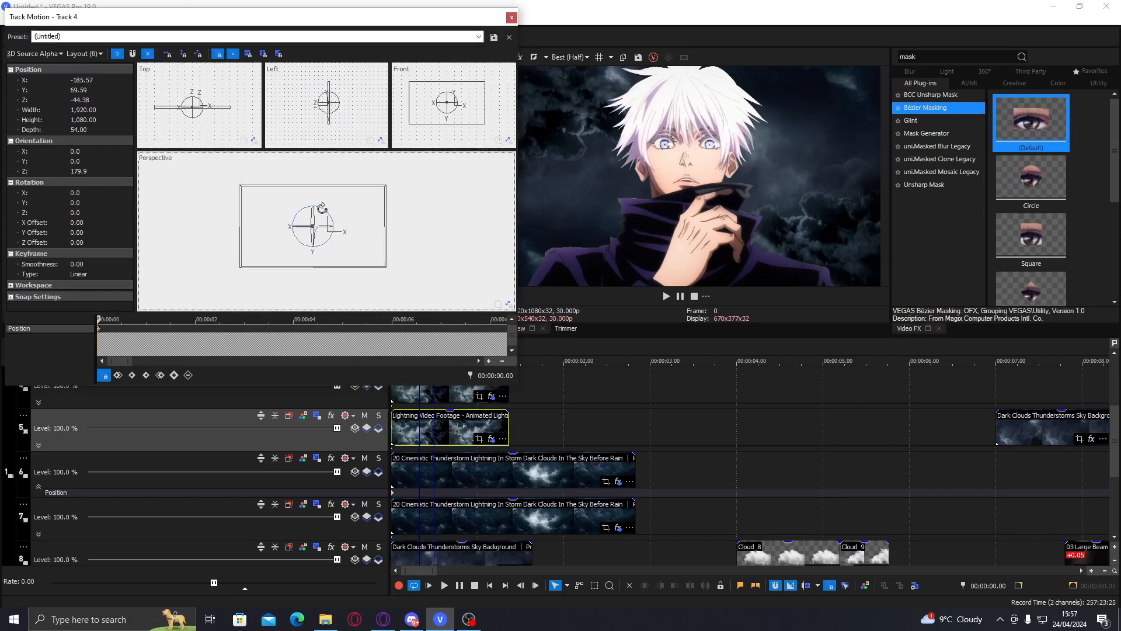
left_click_drag(322, 208, 320, 208)
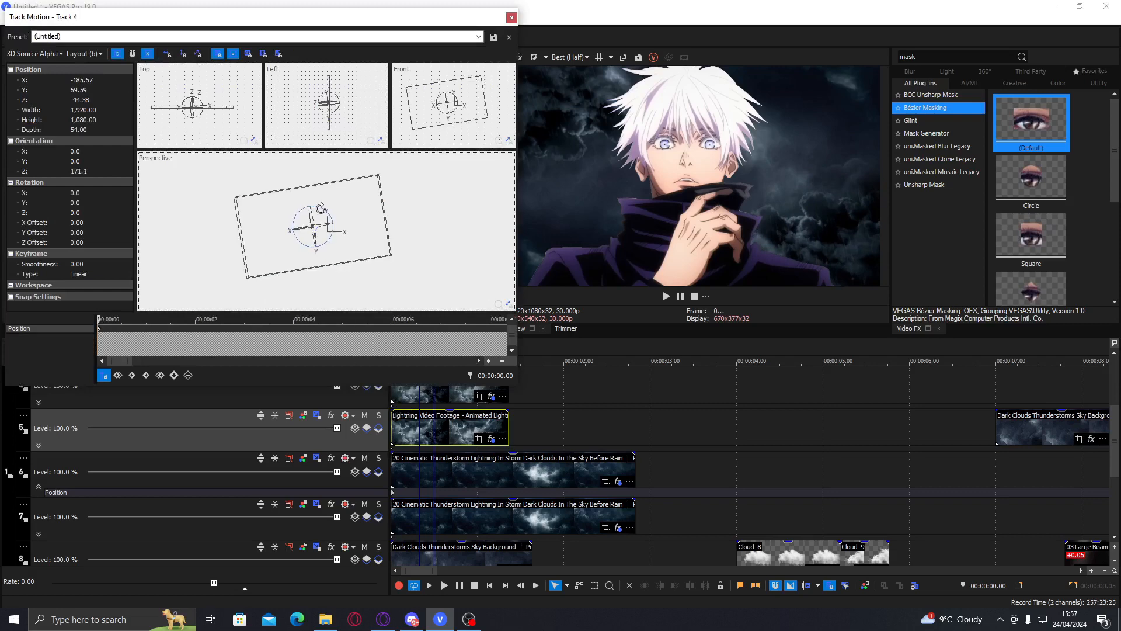
left_click(510, 19)
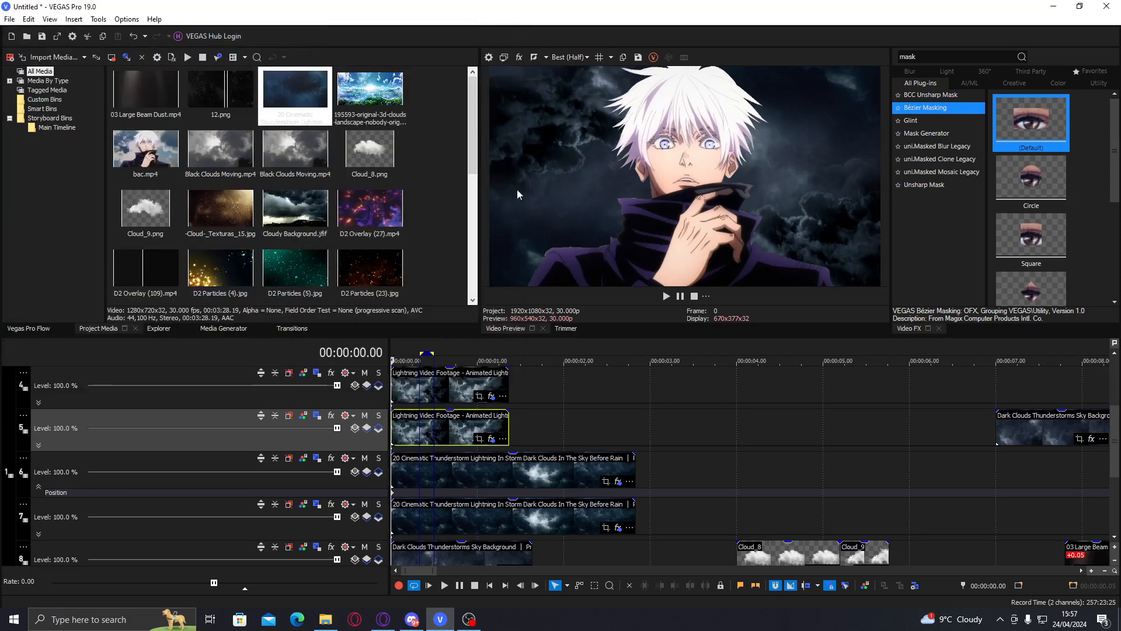
double_click(392, 406)
left_click_drag(295, 187, 294, 184)
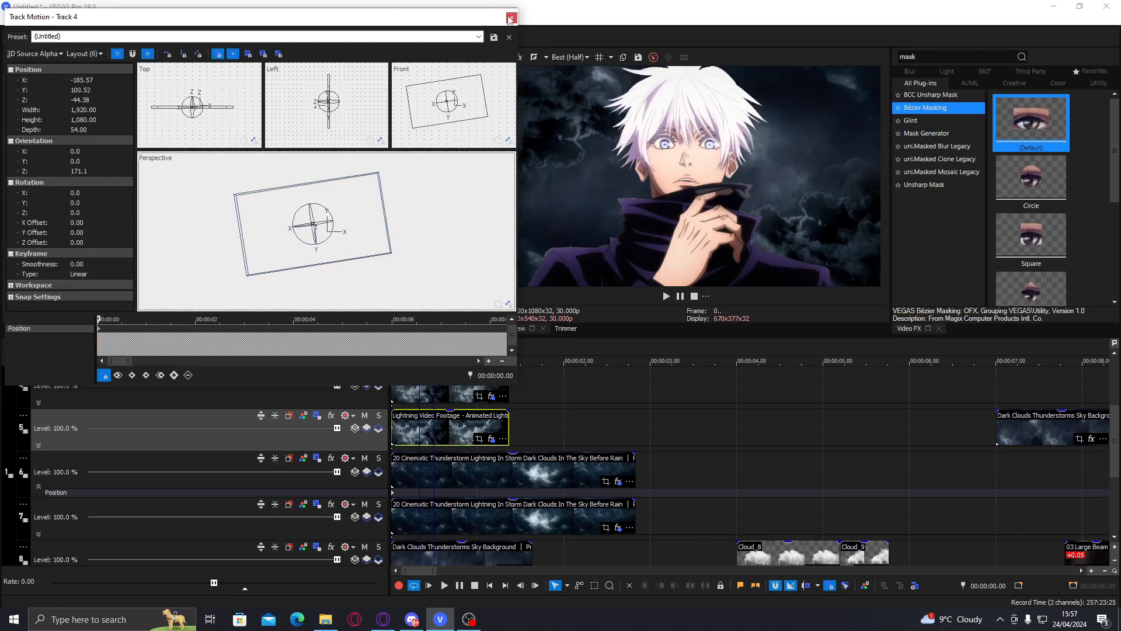
left_click(511, 18)
Set the loop region to the length of the track 5 lightning clip and check the composite mid-clip
left_click(450, 434)
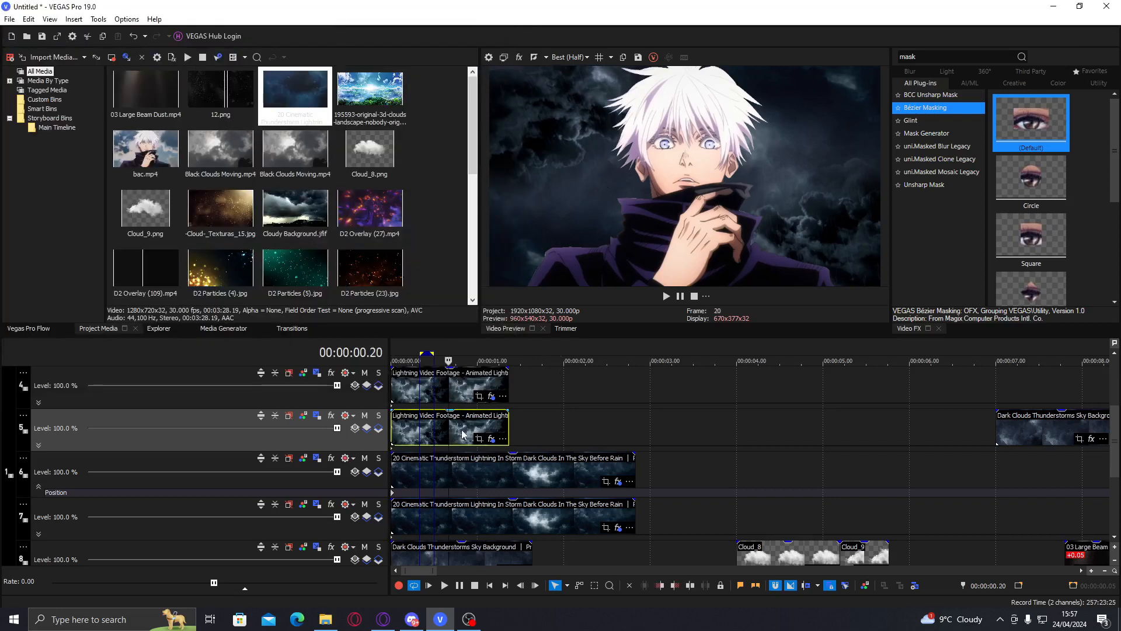
left_click(464, 431)
left_click(473, 430)
left_click(477, 430)
double_click(464, 433)
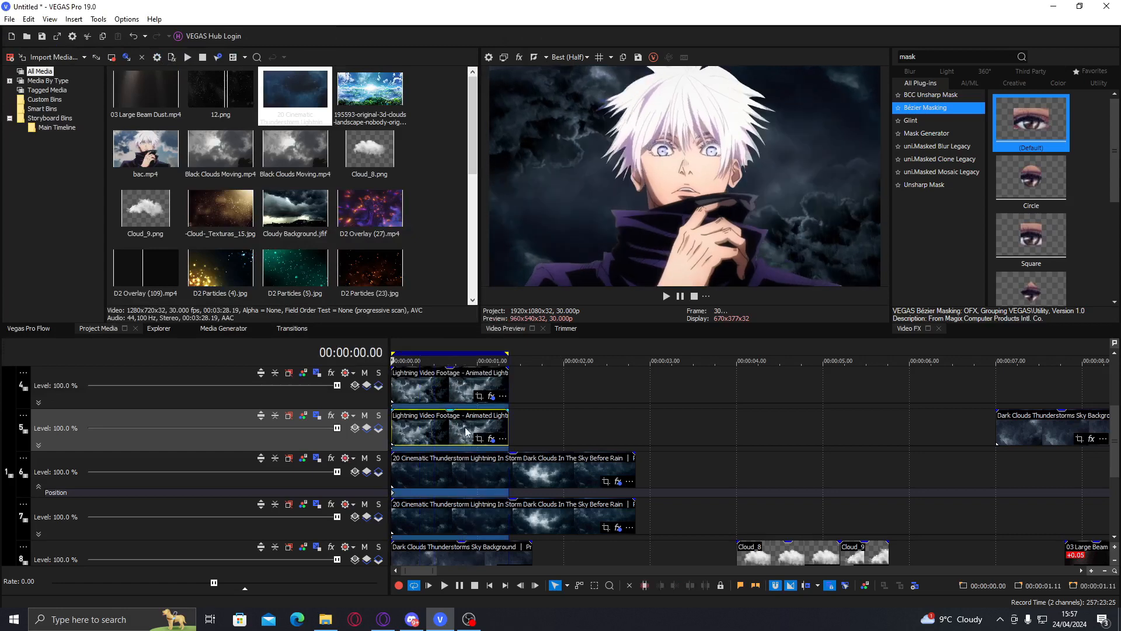
left_click(441, 423)
left_click(451, 421)
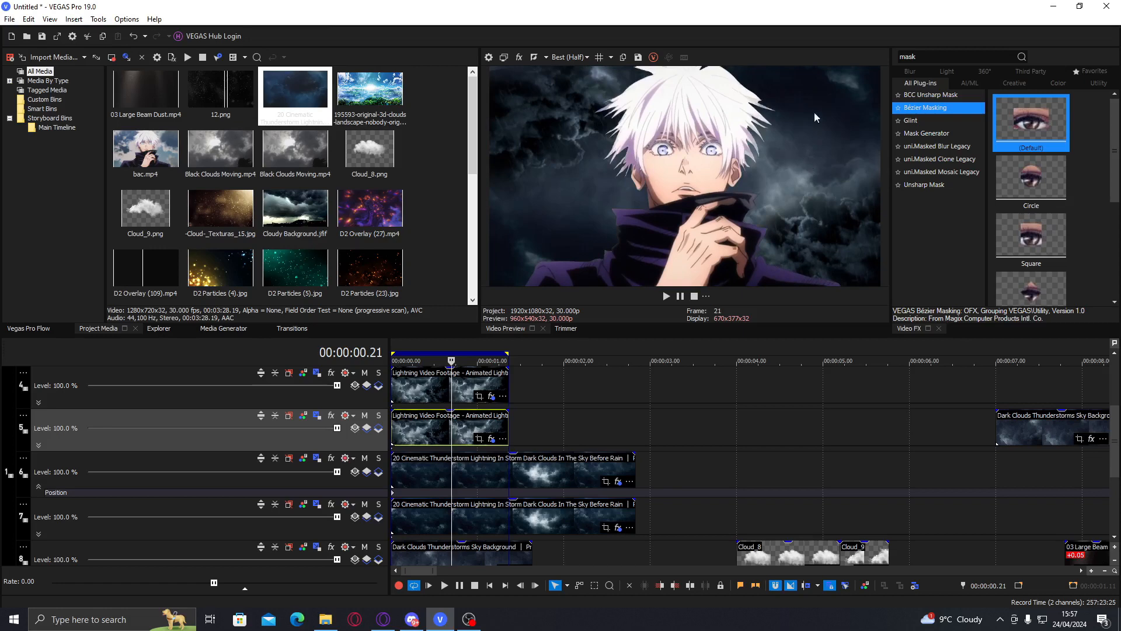
Insert a new video track above the 20 Cinematic Thunderstorm tracks and move the Cloud_8 clip to its start
left_click_drag(775, 556, 698, 444)
right_click(690, 469)
left_click(718, 328)
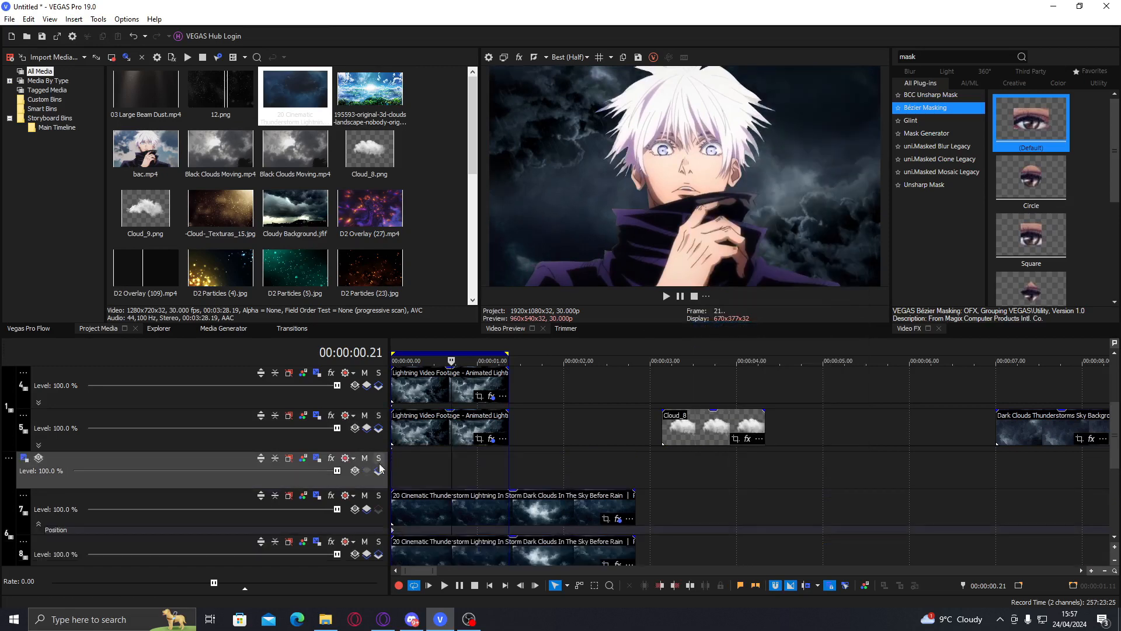
left_click_drag(730, 432, 426, 469)
left_click(414, 470)
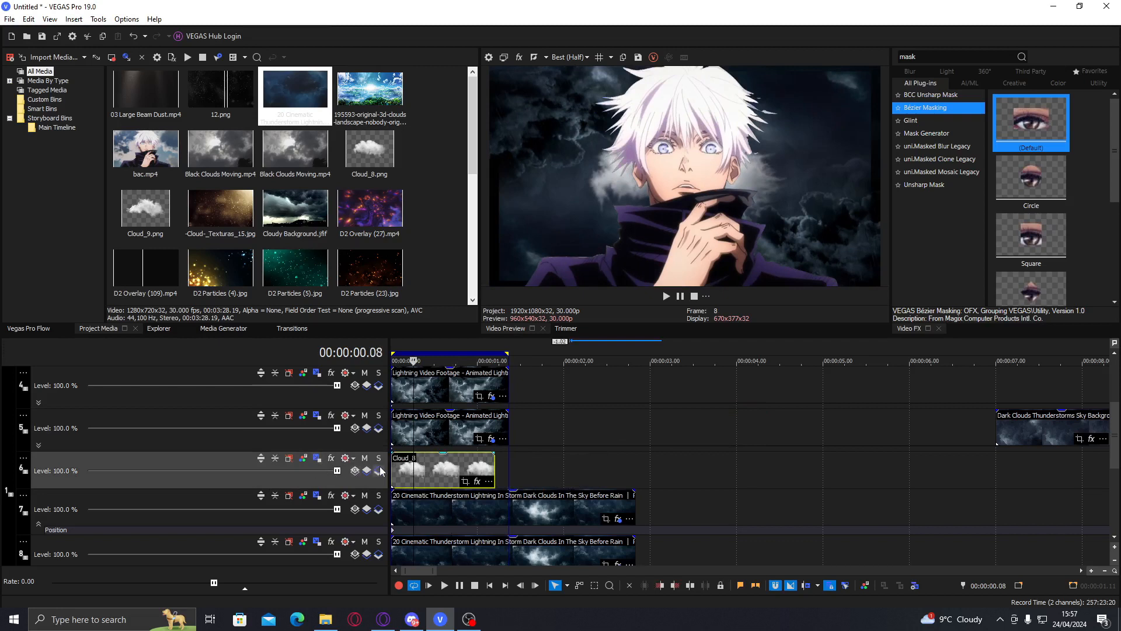
Try to undo the last changes, then save the project in Downloads as "3d cam tut"
left_click(400, 474)
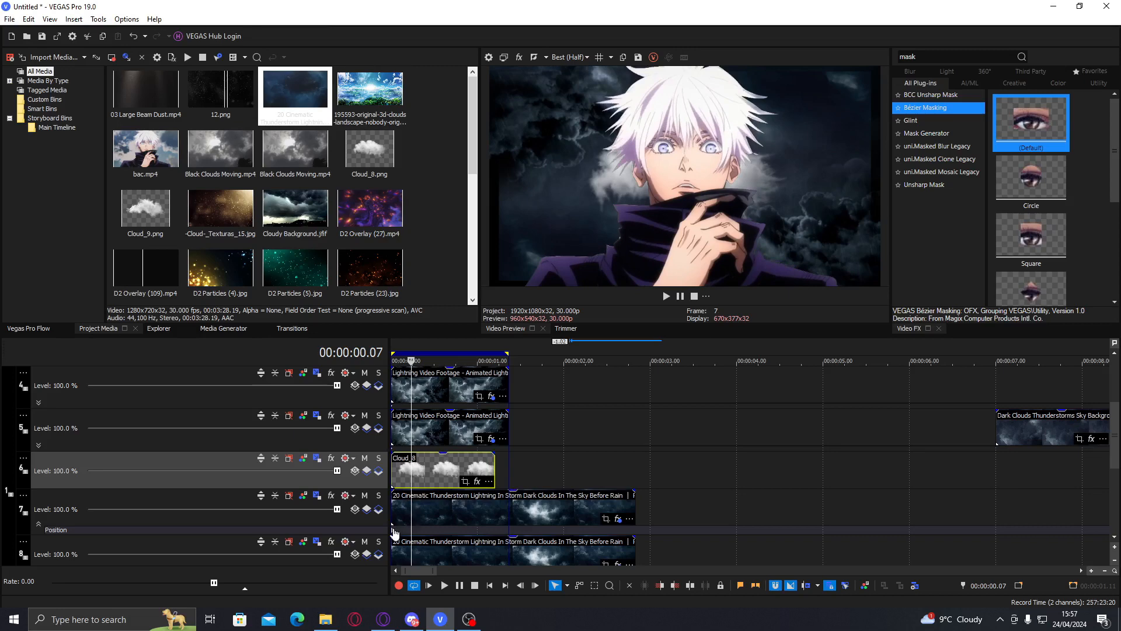
key("ctrl+z")
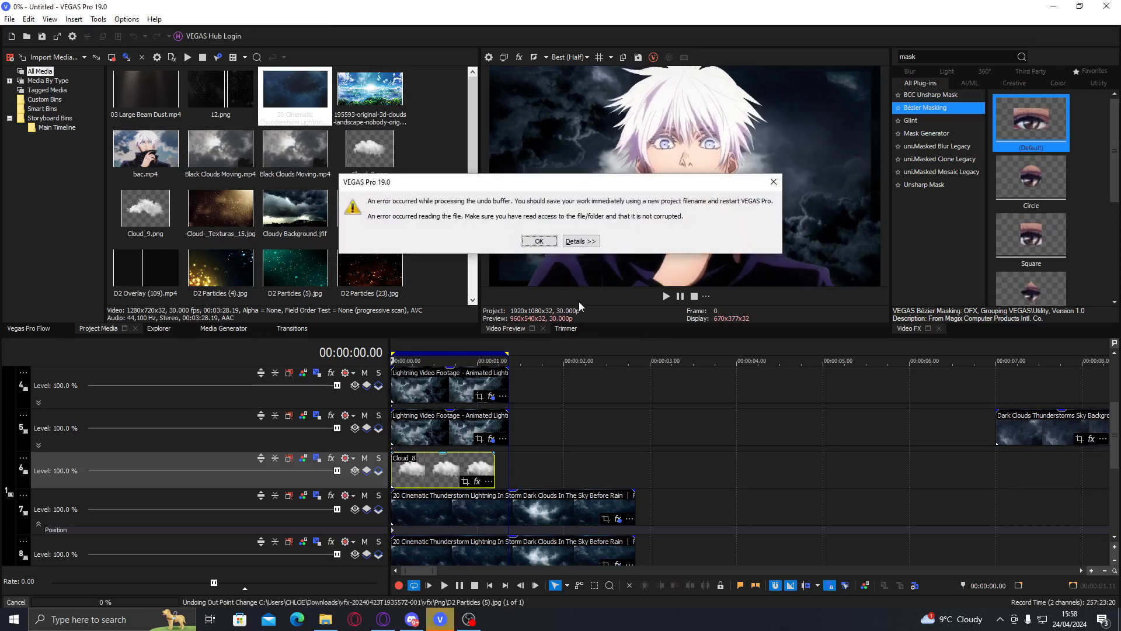
left_click(554, 239)
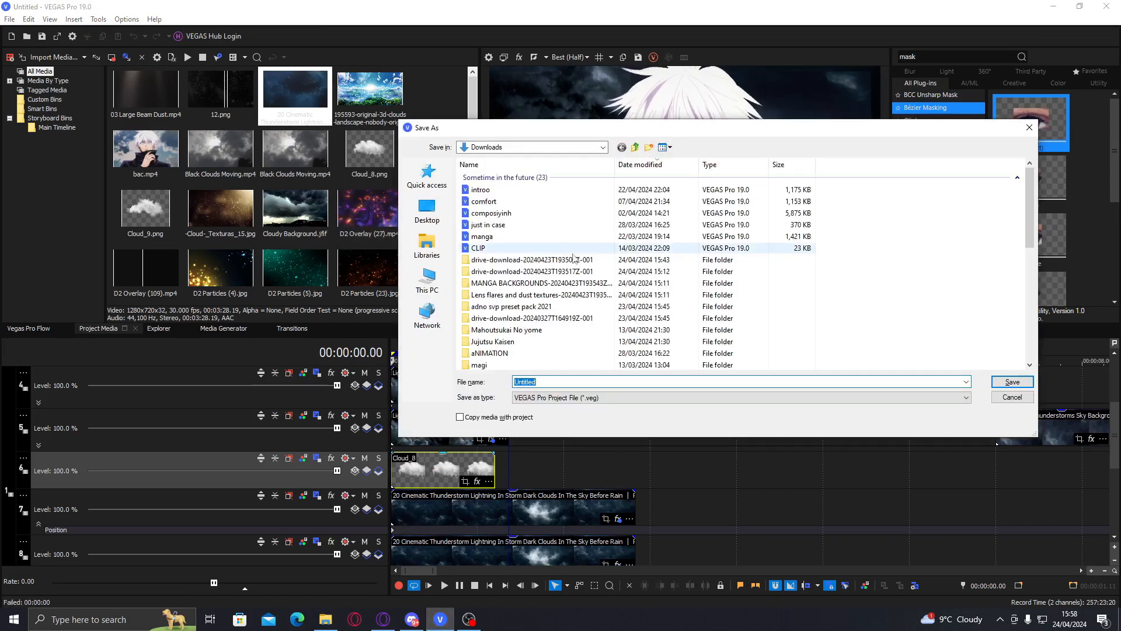
type("3d ")
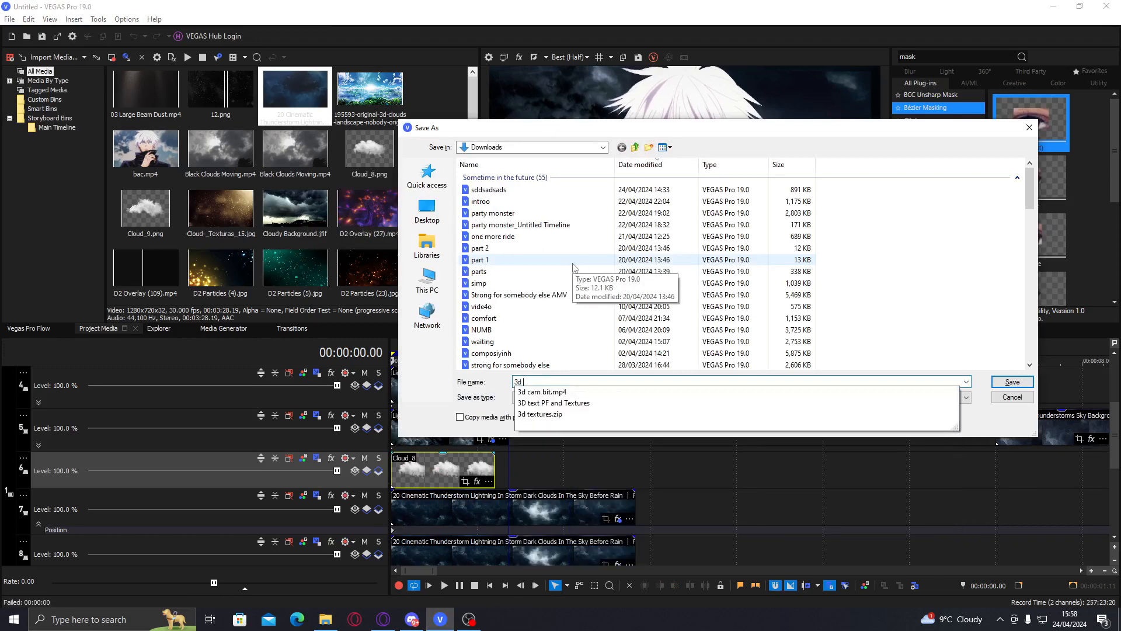
type("cam tut")
key("Return")
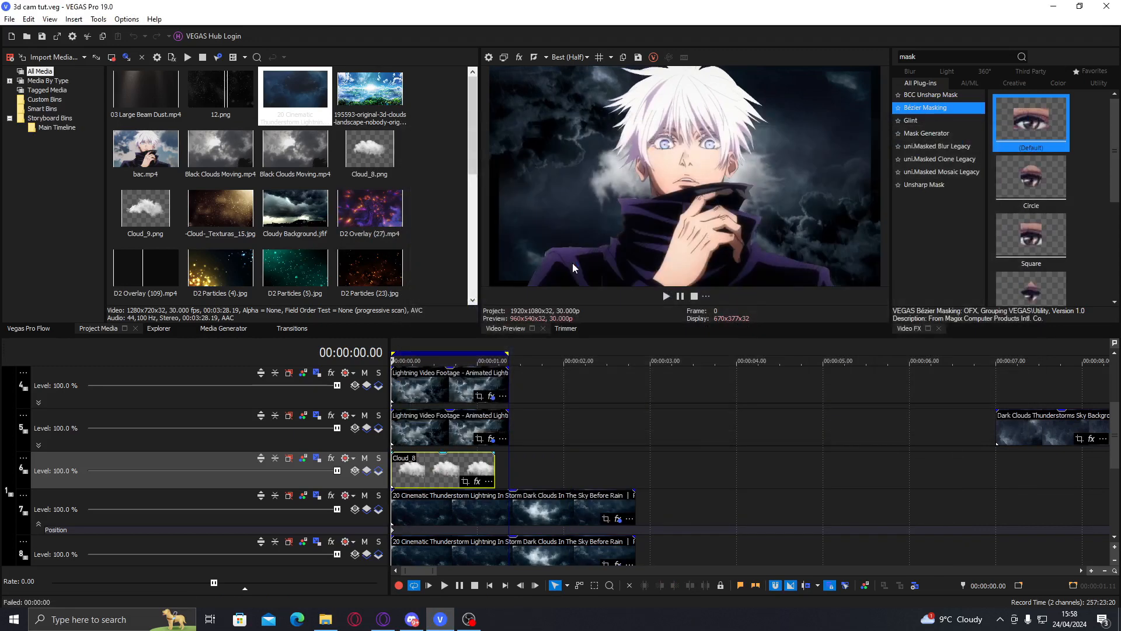
Dismiss the error and remove the Cloud_8 clip from track 6
left_click(422, 472)
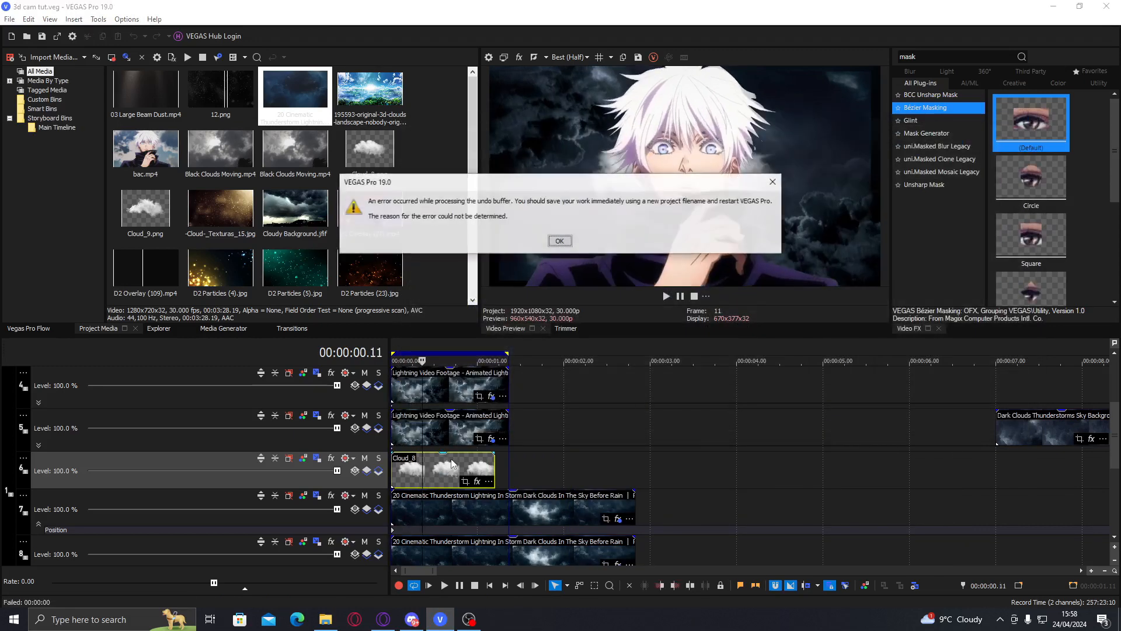
left_click(568, 243)
left_click(442, 472)
left_click(460, 464)
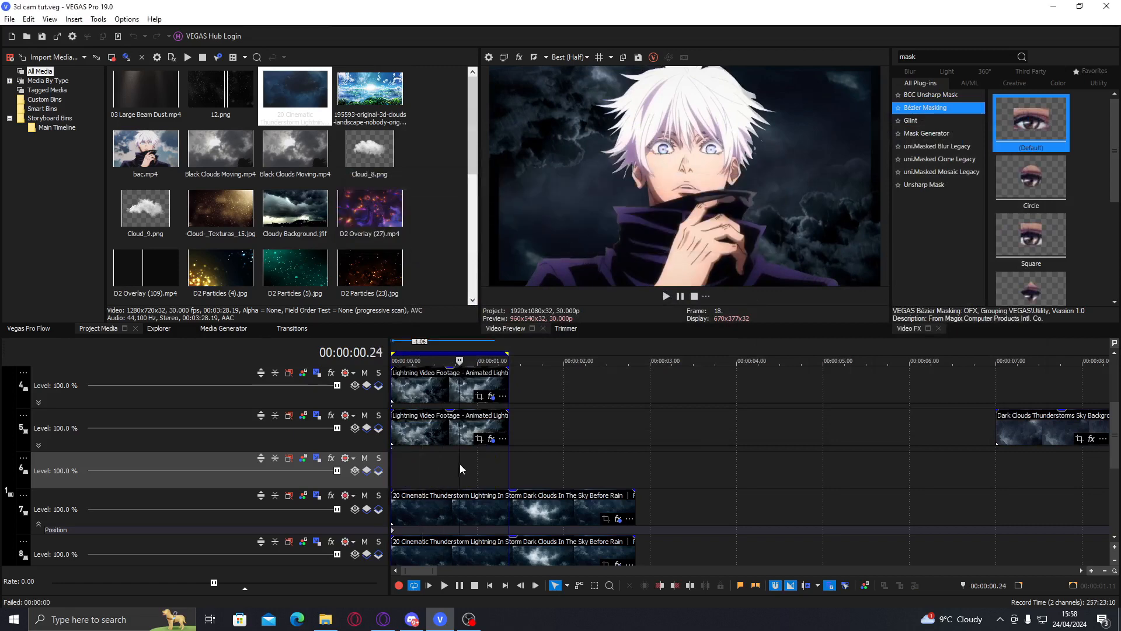
left_click(400, 471)
Try to move the track 9 Track Motion keyframe to the start and enlarge the Dark Clouds background layer
left_click_drag(1115, 437, 1110, 501)
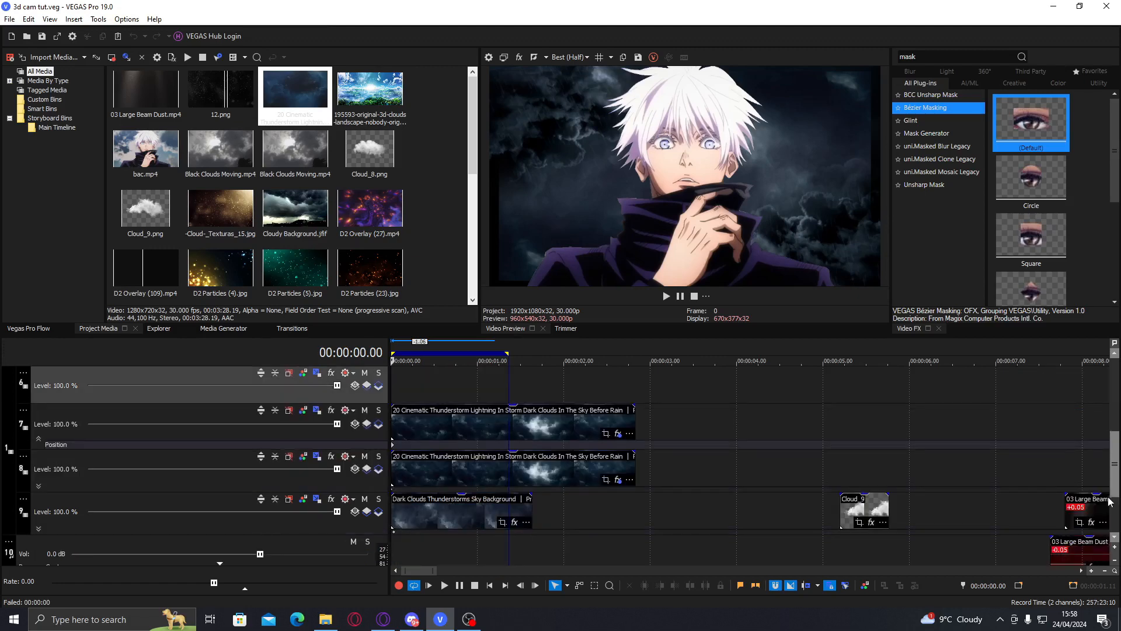
double_click(392, 531)
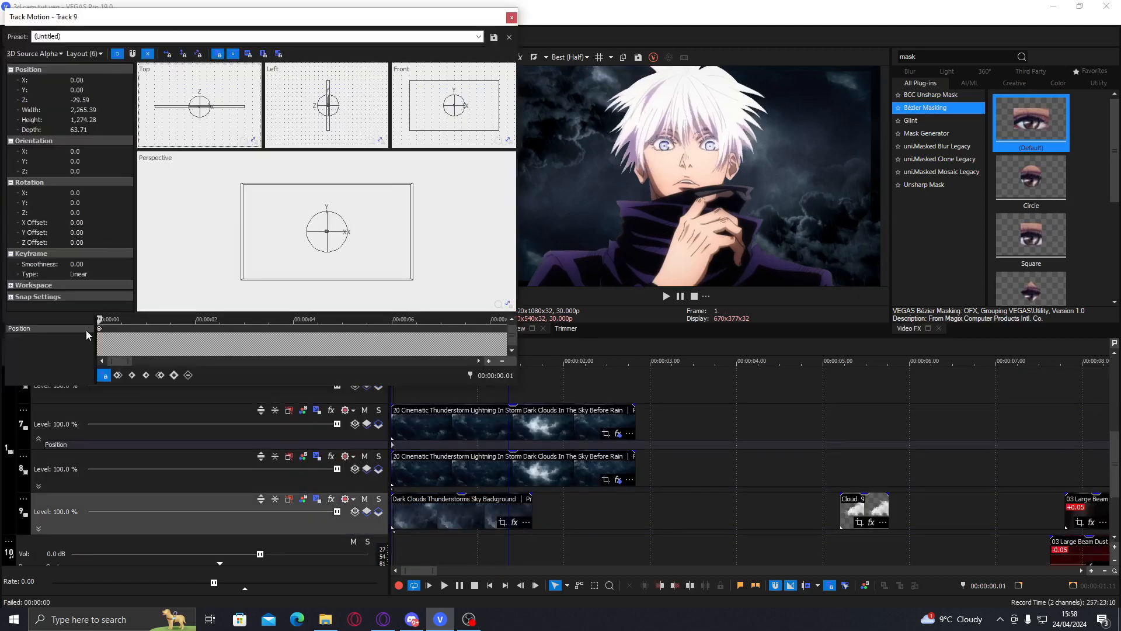
scroll(117, 336, "up", 6)
left_click_drag(114, 329, 97, 331)
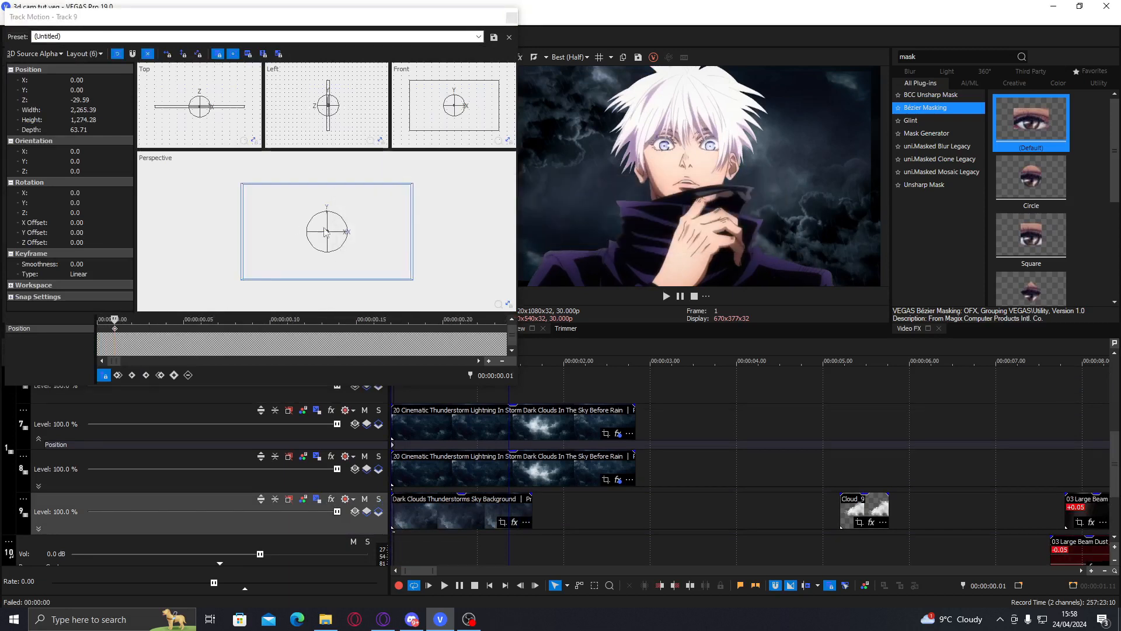
left_click_drag(412, 281, 419, 282)
left_click(559, 242)
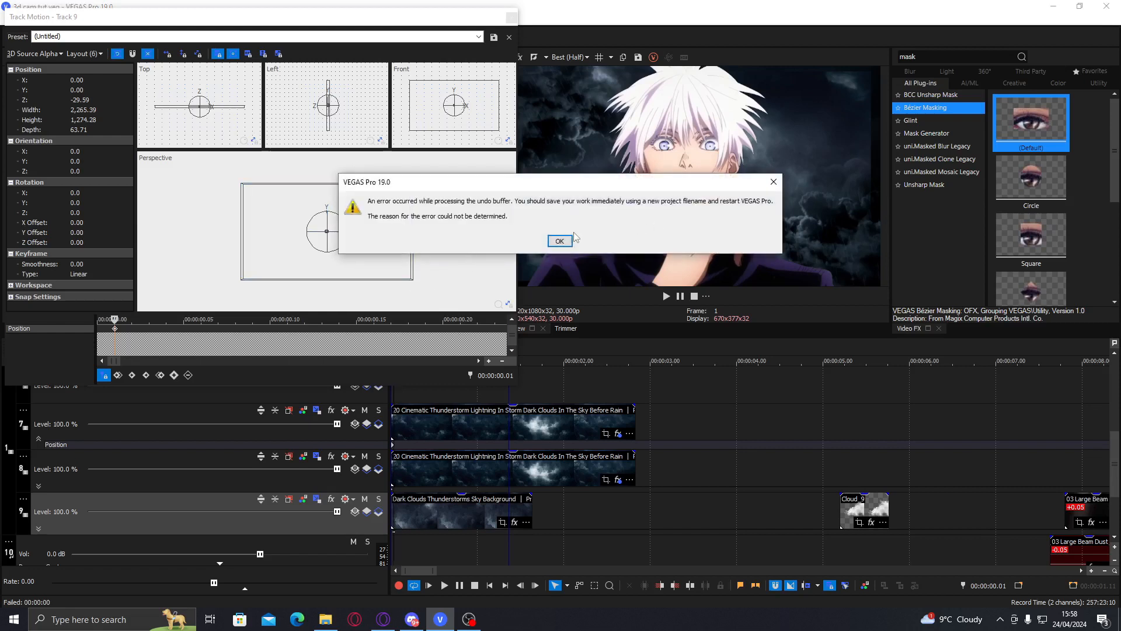
left_click(560, 241)
left_click(512, 16)
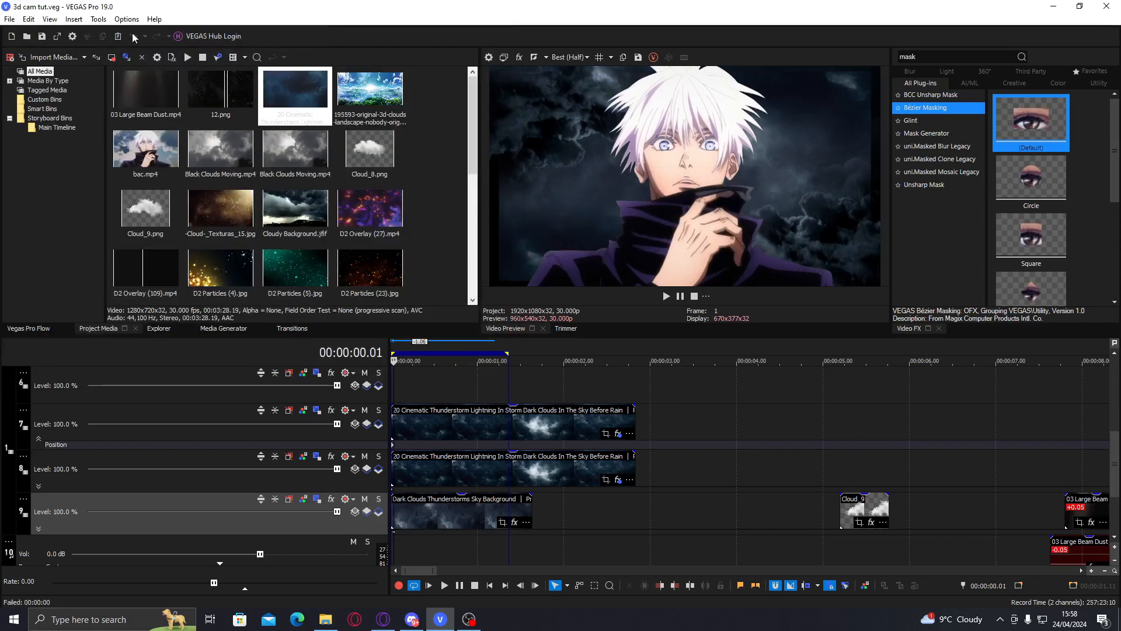
Start a new empty project, then reopen the "3d cam tut" project from Downloads
left_click(11, 38)
left_click(25, 38)
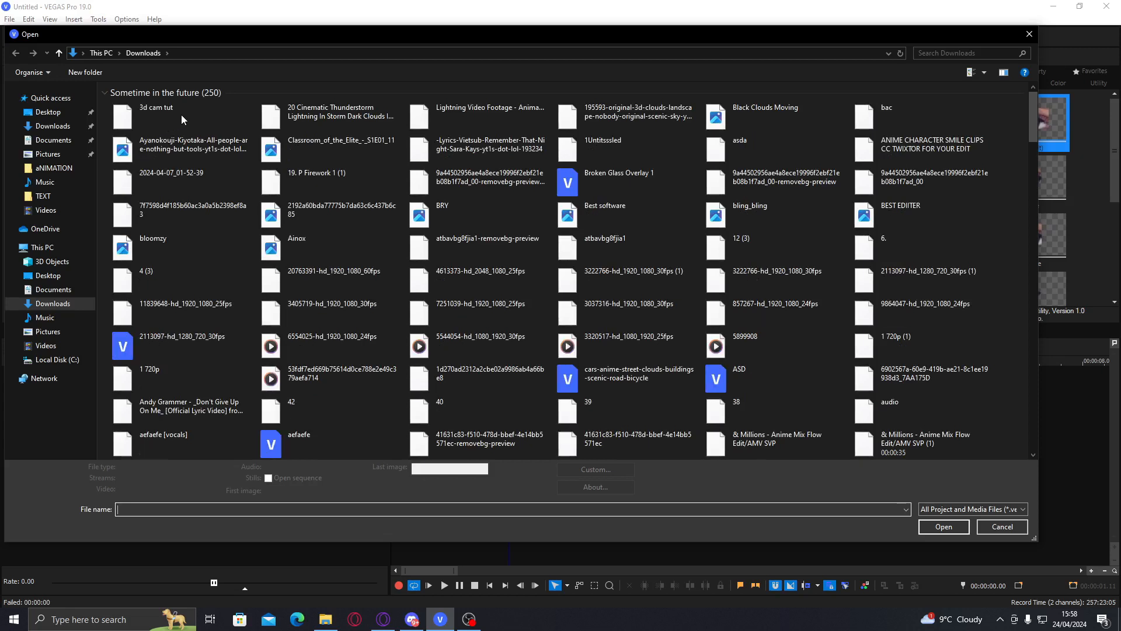
double_click(181, 117)
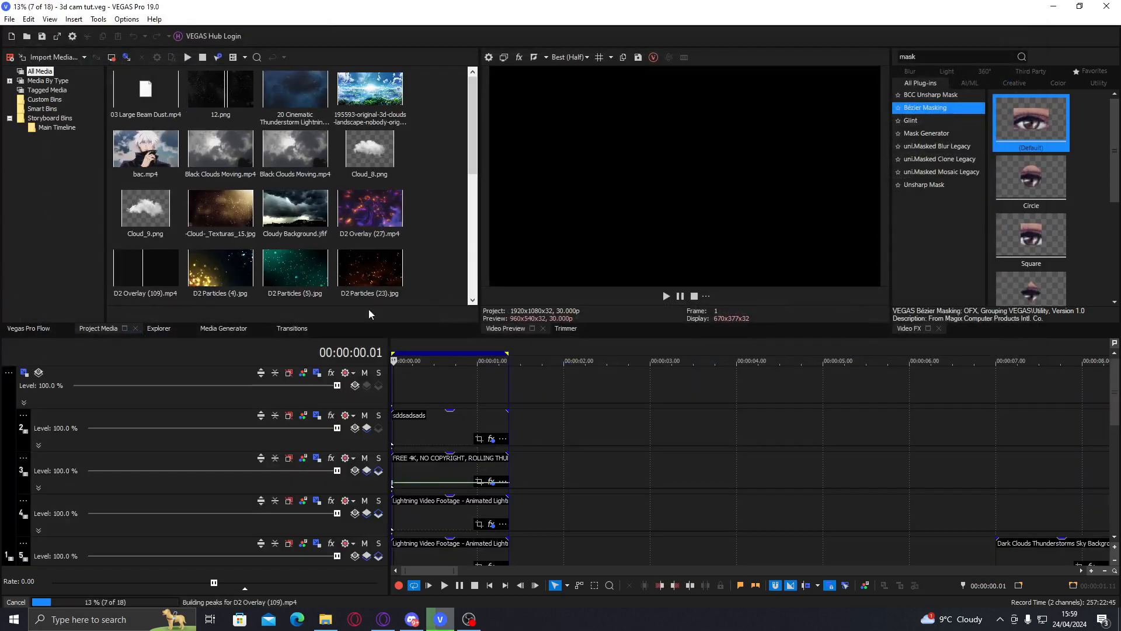
Resize the Dark Clouds background layer on track 9 to about 2,055 by 1,156 in Track Motion
left_click(422, 430)
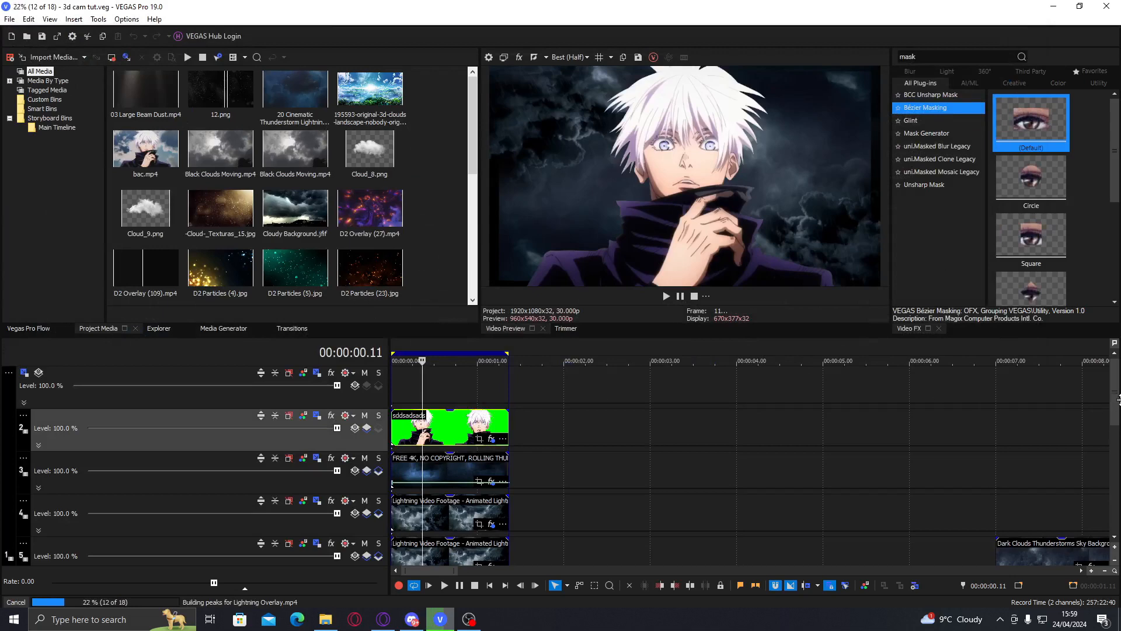
scroll(530, 512, "down", 5)
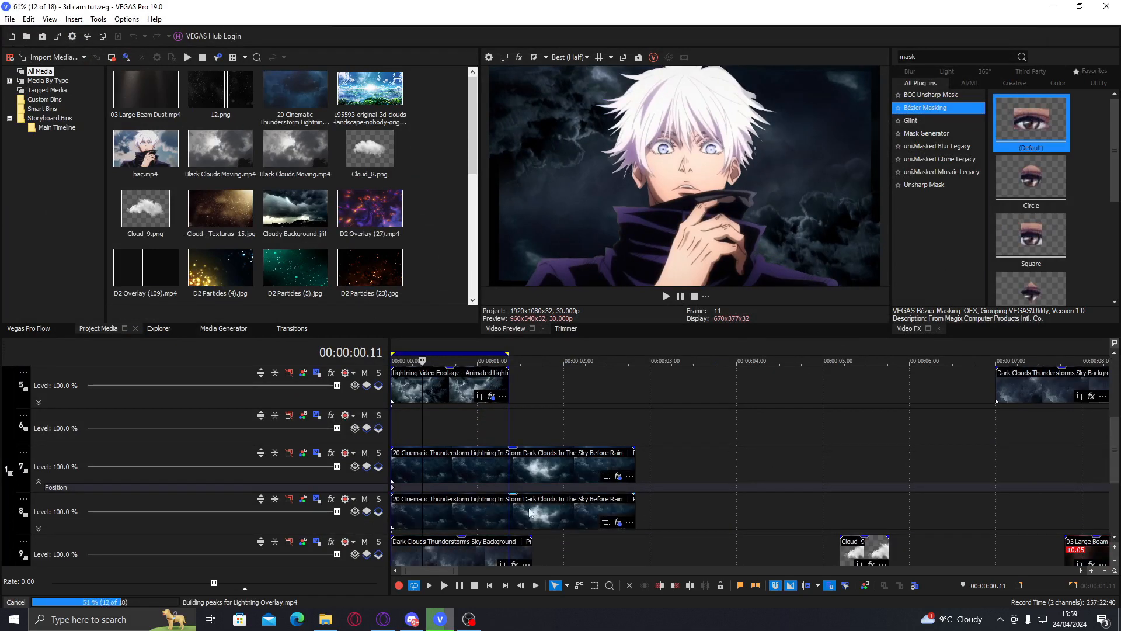
scroll(457, 501, "down", 1)
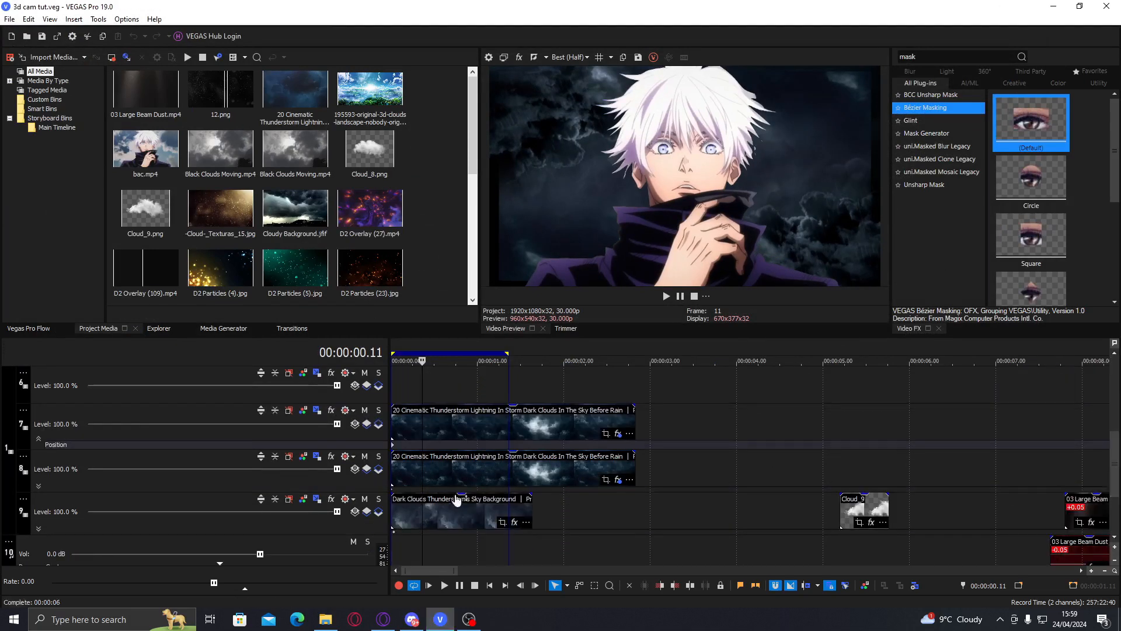
double_click(395, 533)
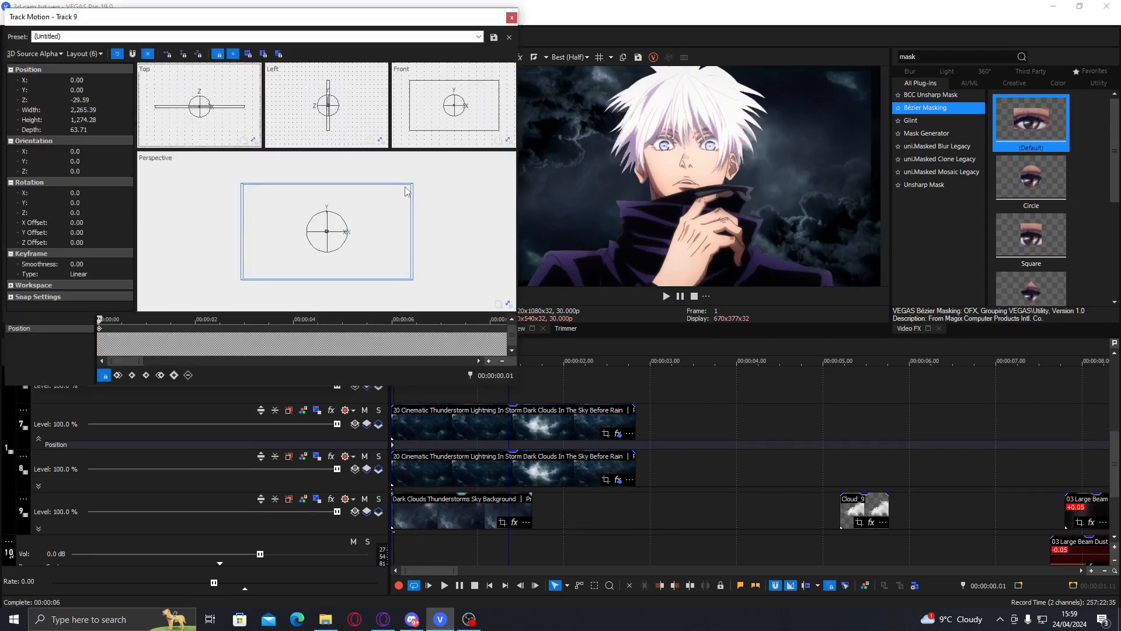
mouse_move(411, 190)
left_mouse_down()
mouse_move(415, 178)
mouse_move(405, 188)
left_mouse_up()
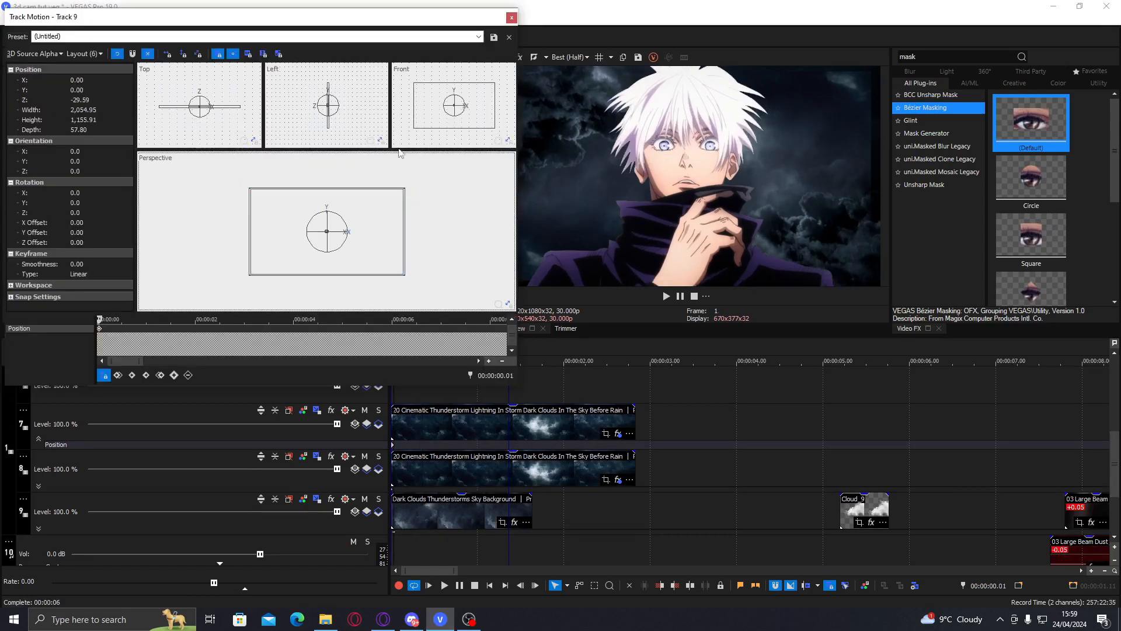
Push the track 9 background layer to a Z position of about -59 and finish its Track Motion edit
left_click(353, 115)
key("Right")
key("Right")
key("Left")
key("Left")
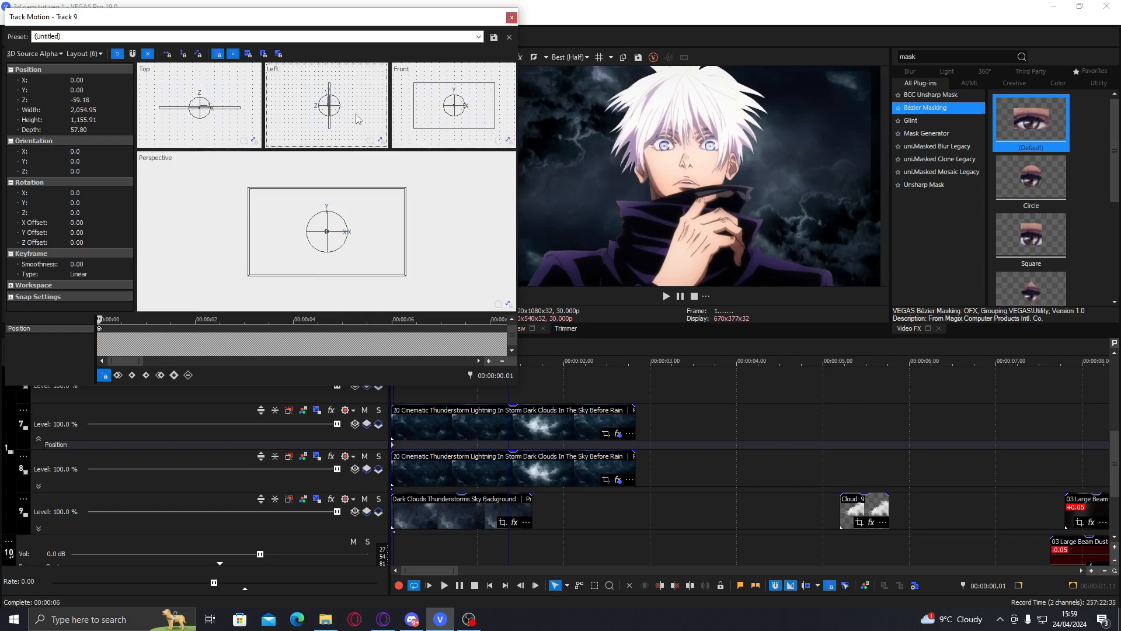
left_click(511, 18)
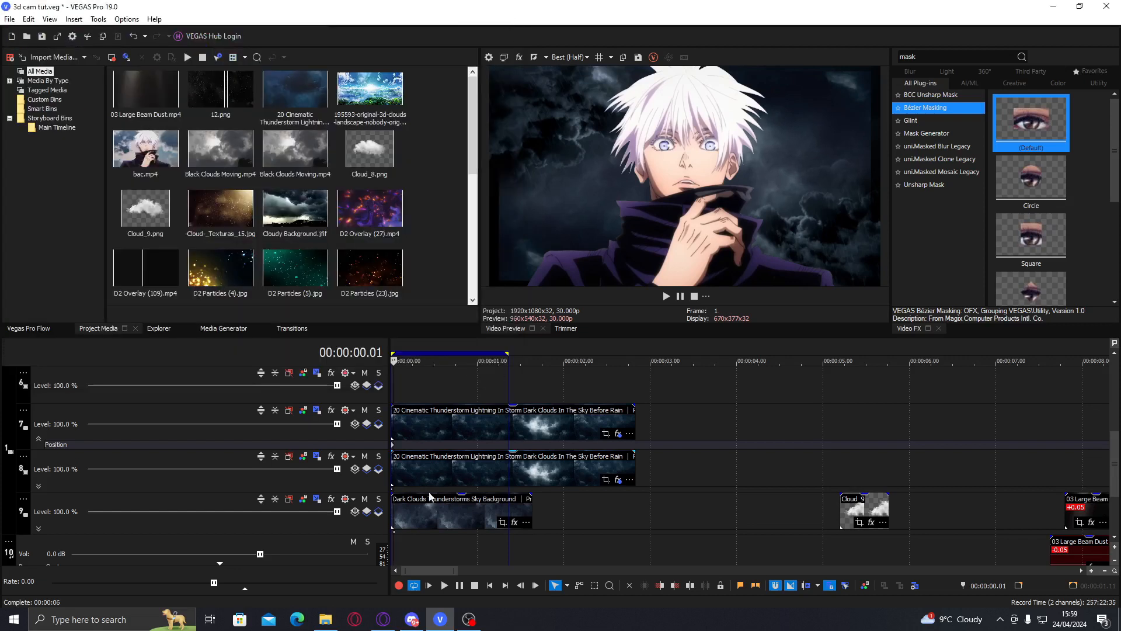
Set the loop region to the length of the Dark Clouds clip and preview frames along the storm clip on track 8
double_click(411, 520)
left_click(404, 474)
left_click(426, 468)
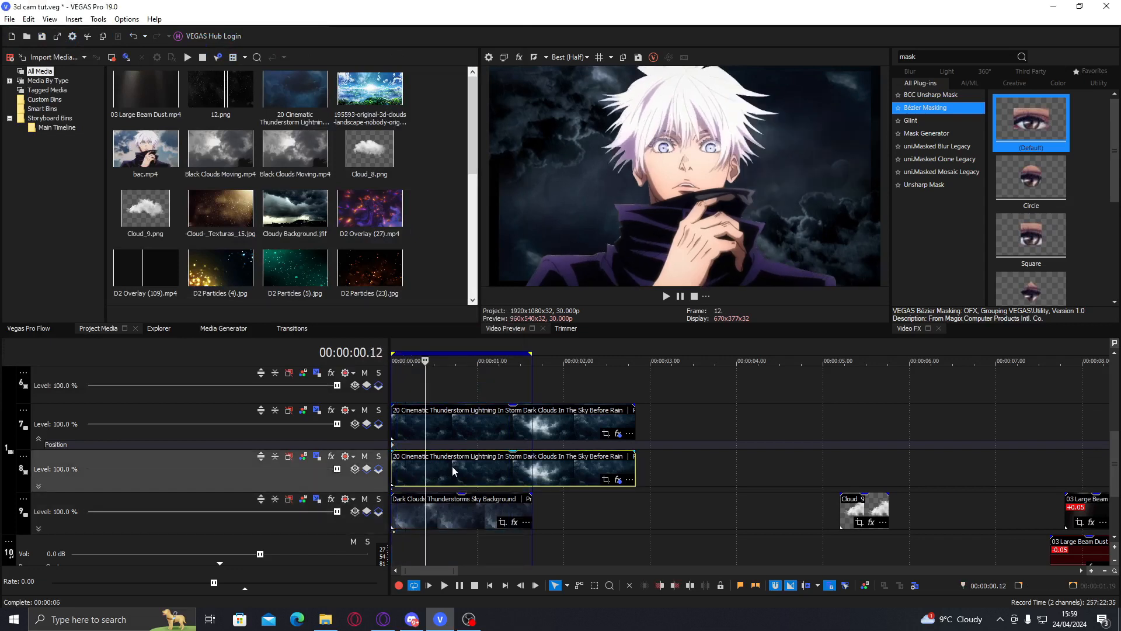
left_click(452, 465)
left_click(463, 467)
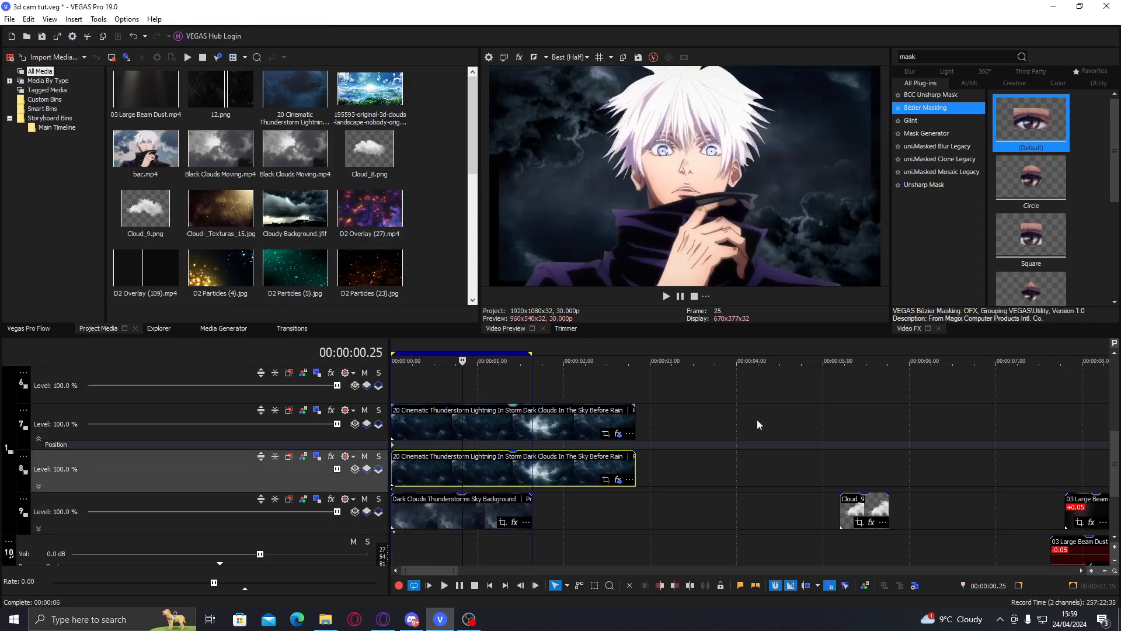
Set the Z position of track 1's Parent Track Motion to 14.79 at the timeline's start
scroll(1118, 455, "up", 1)
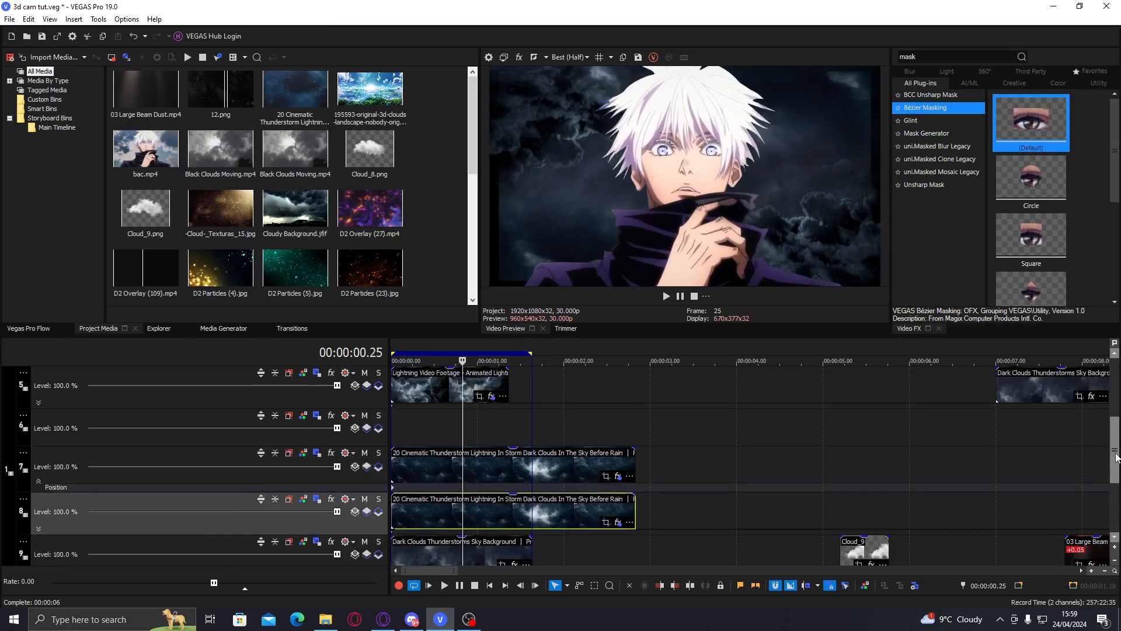
scroll(1118, 451, "up", 4)
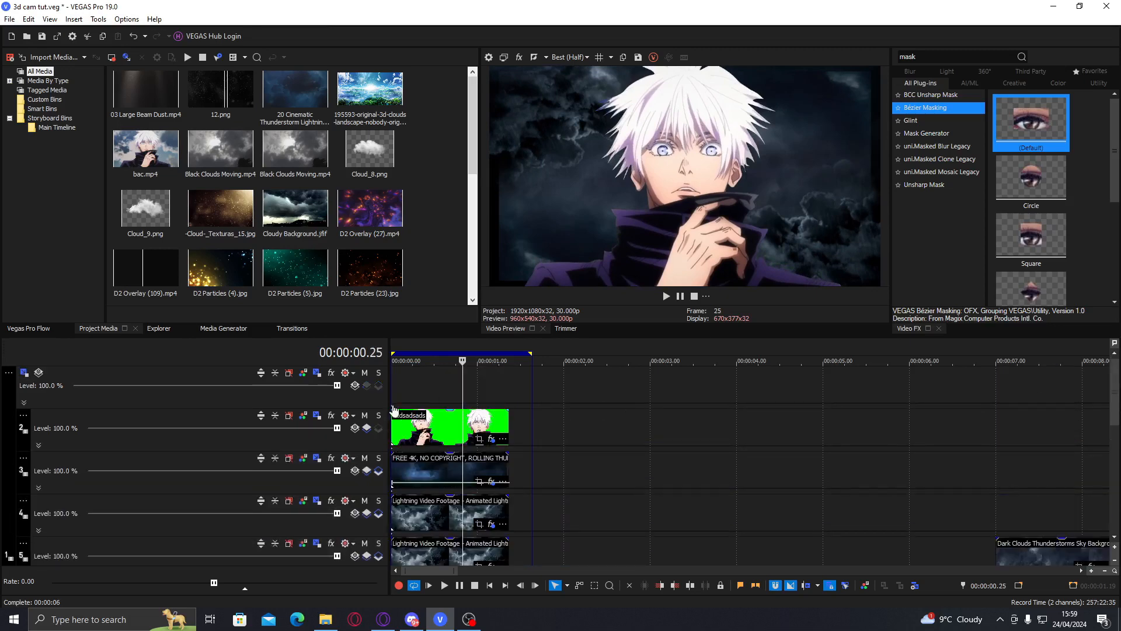
left_click(393, 406)
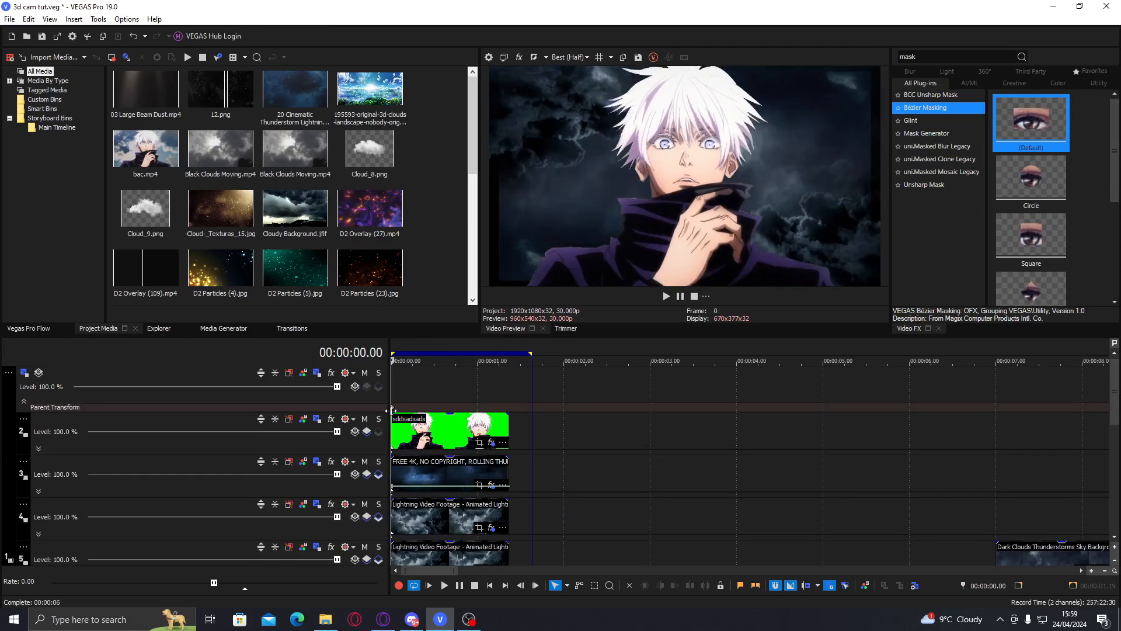
double_click(393, 409)
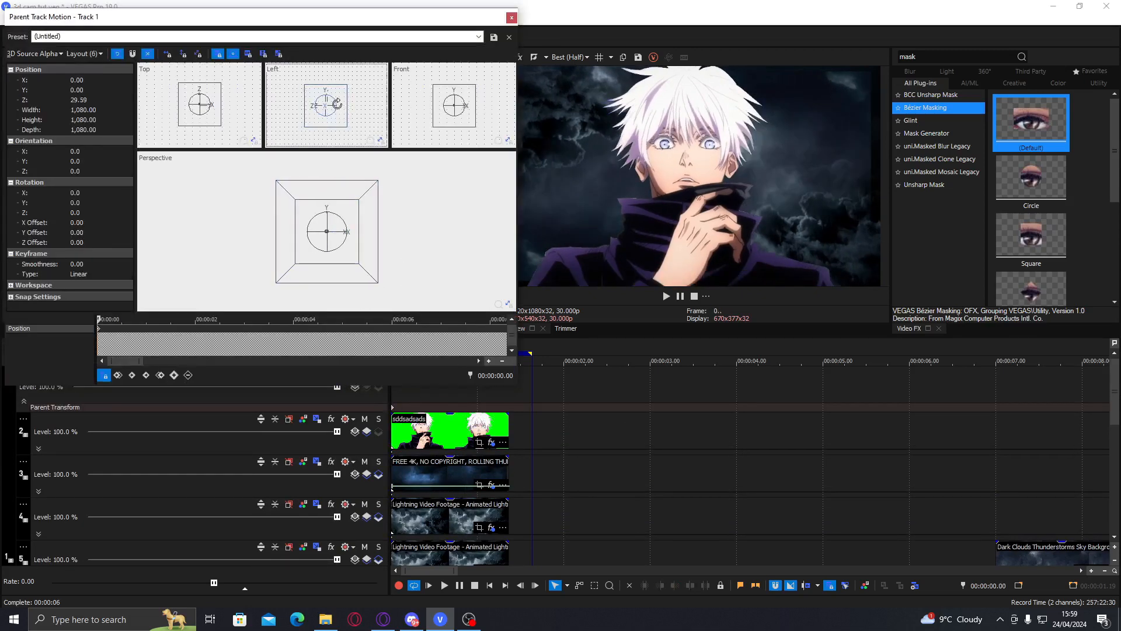
key("Right")
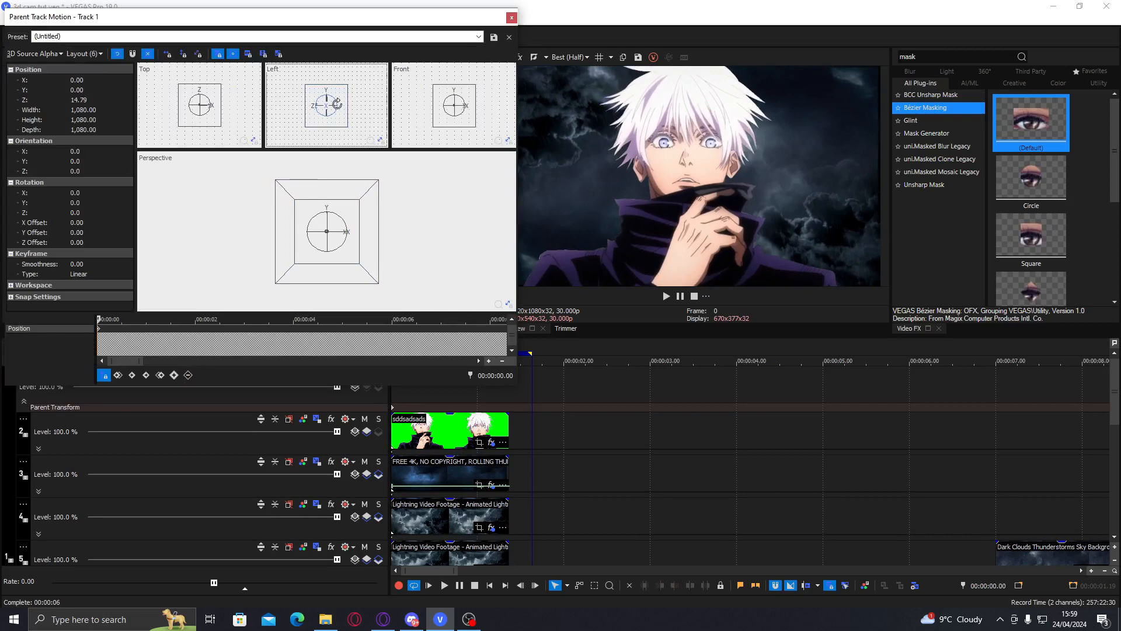
left_click(512, 18)
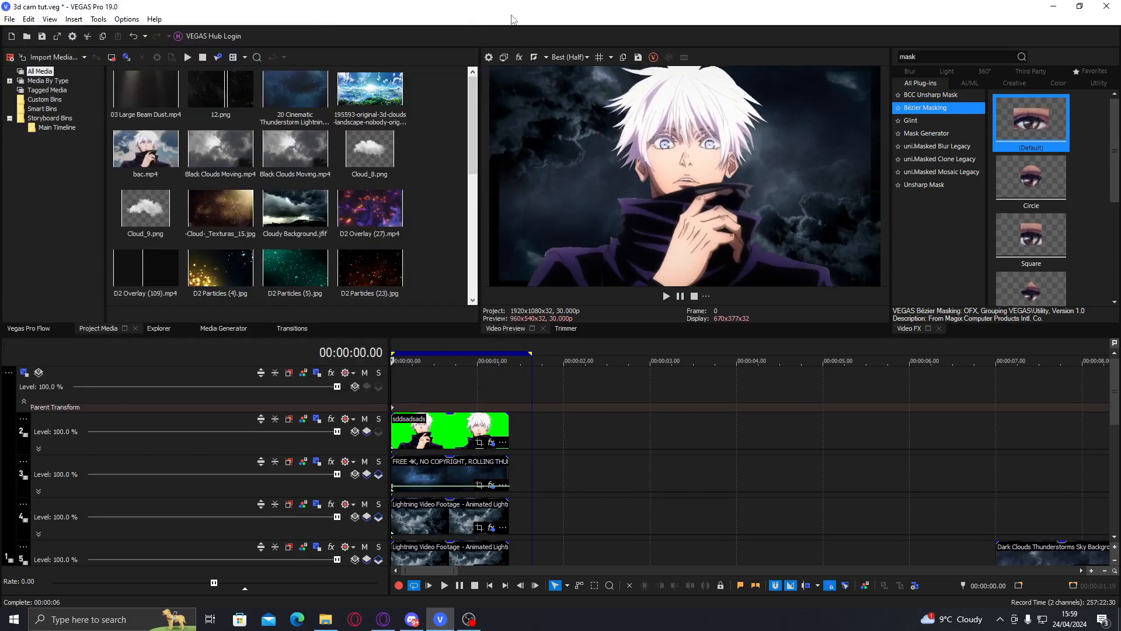
Enlarge the rolling thunder clouds layer on track 3 to about 2,176 by 1,224 in Track Motion
double_click(393, 495)
left_click(343, 138)
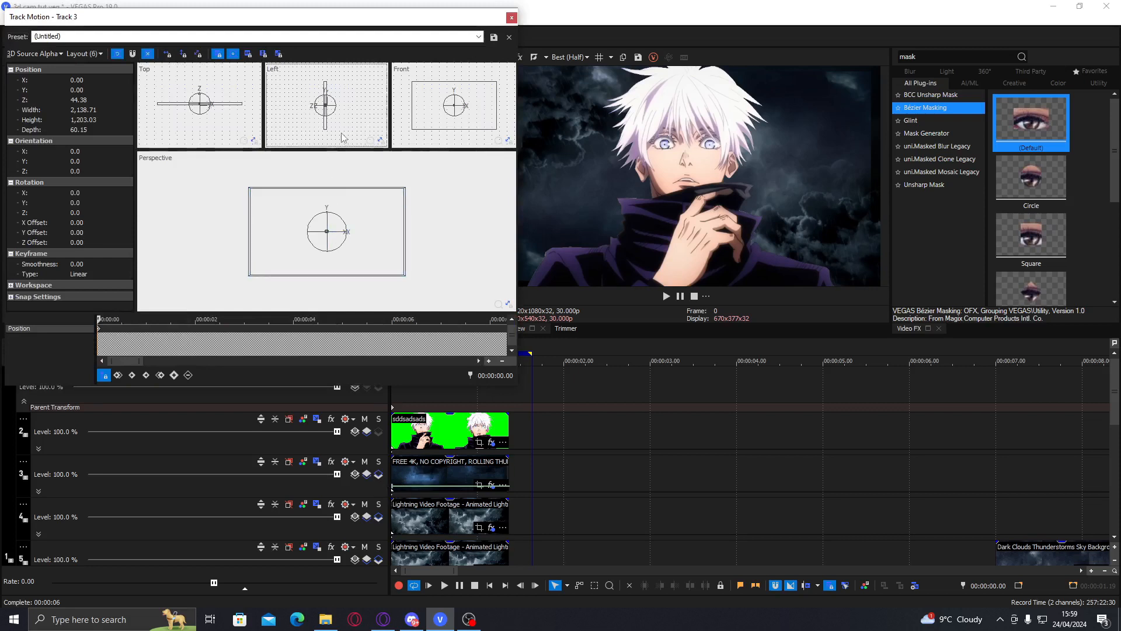
mouse_move(406, 187)
left_mouse_down()
mouse_move(418, 188)
mouse_move(408, 188)
left_mouse_up()
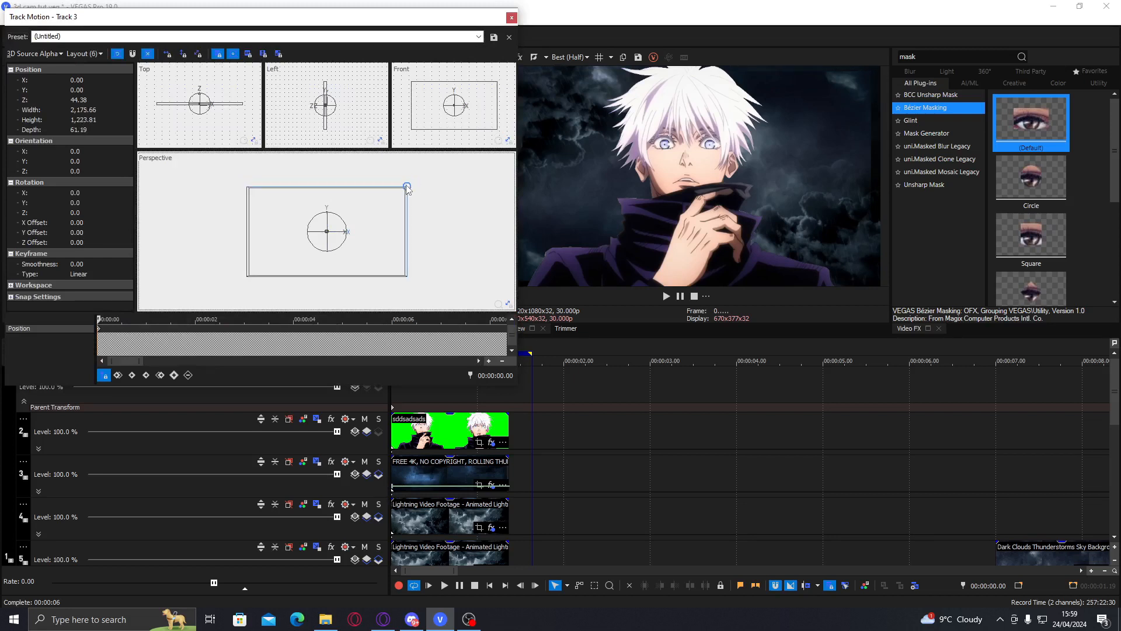
left_click(512, 18)
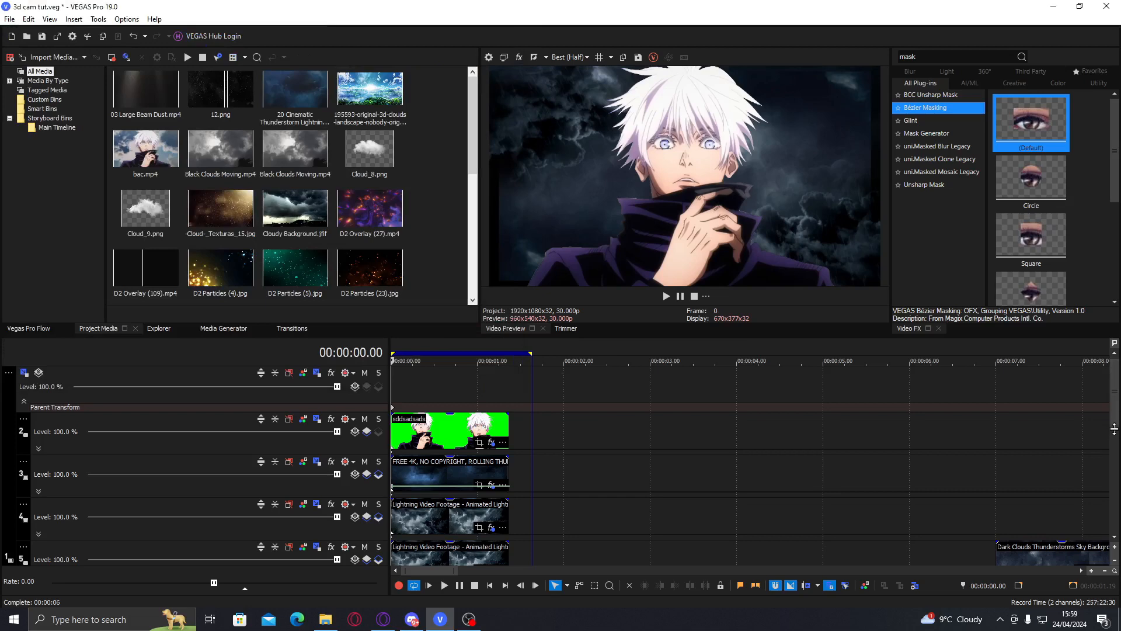
Set the compositing mode of empty track 6 to 3D Source Alpha and check track 5's compositing mode
left_click(1114, 537)
left_click(1114, 537)
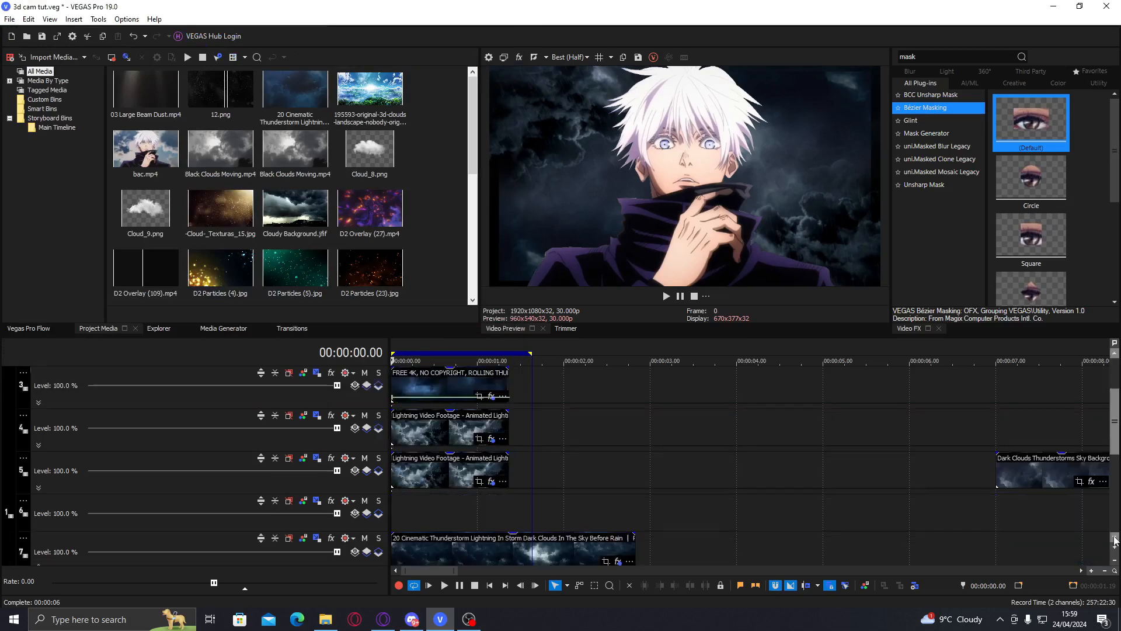
left_click(1115, 537)
left_click(419, 476)
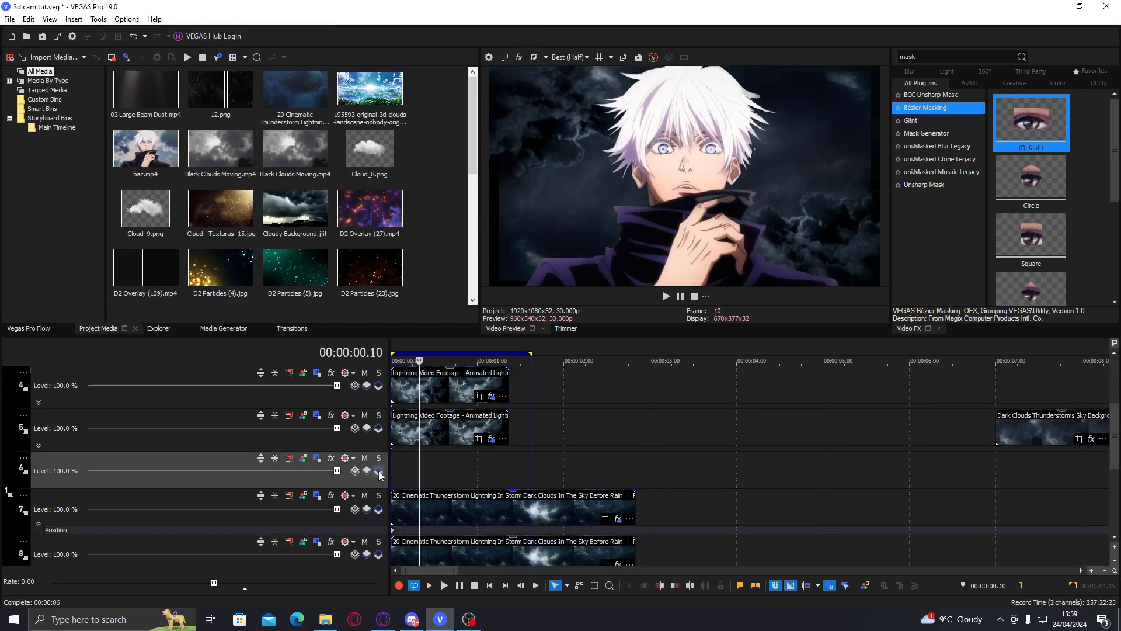
left_click(368, 470)
left_click(355, 471)
left_click(410, 271)
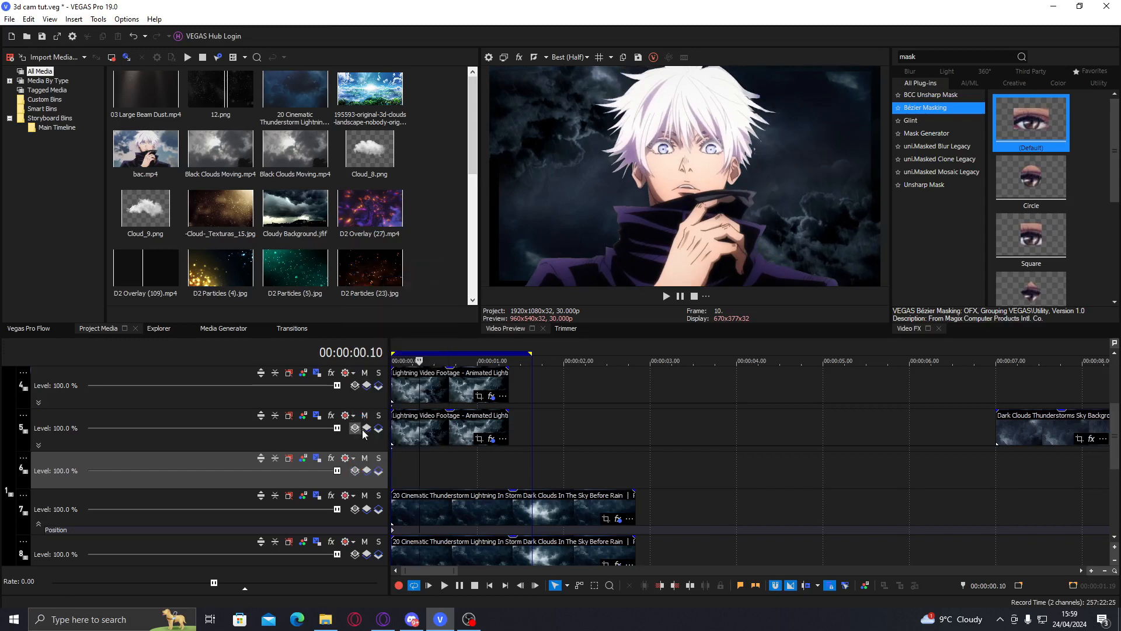
left_click(356, 428)
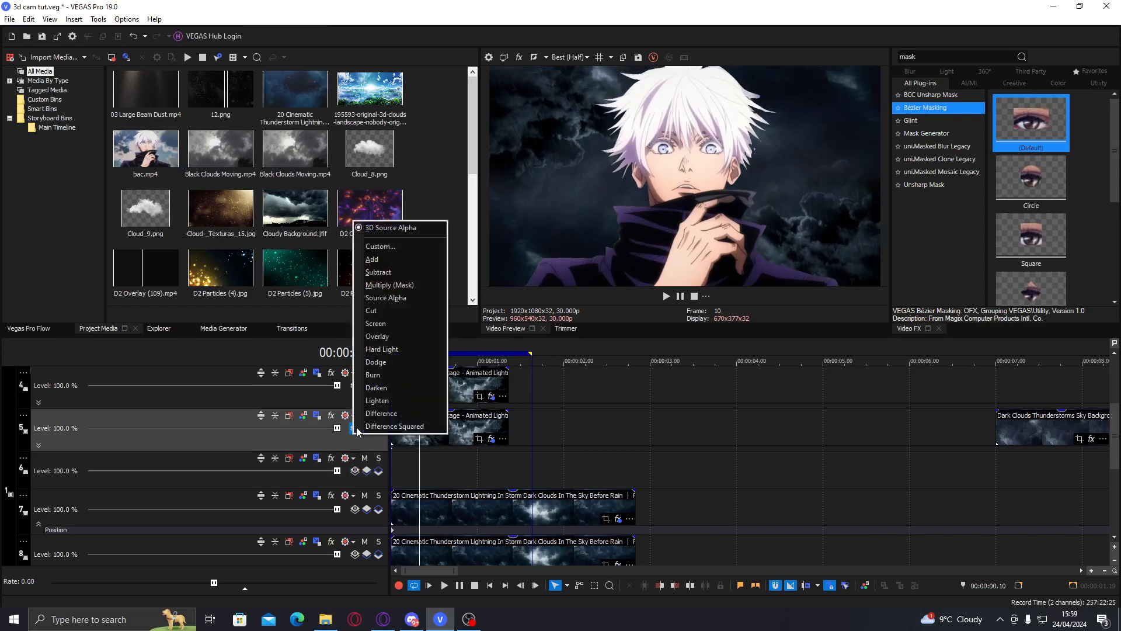
left_click(204, 459)
Move the Video Background 20 Dark clouds clip from track 5 to the start of track 6
left_click(424, 492)
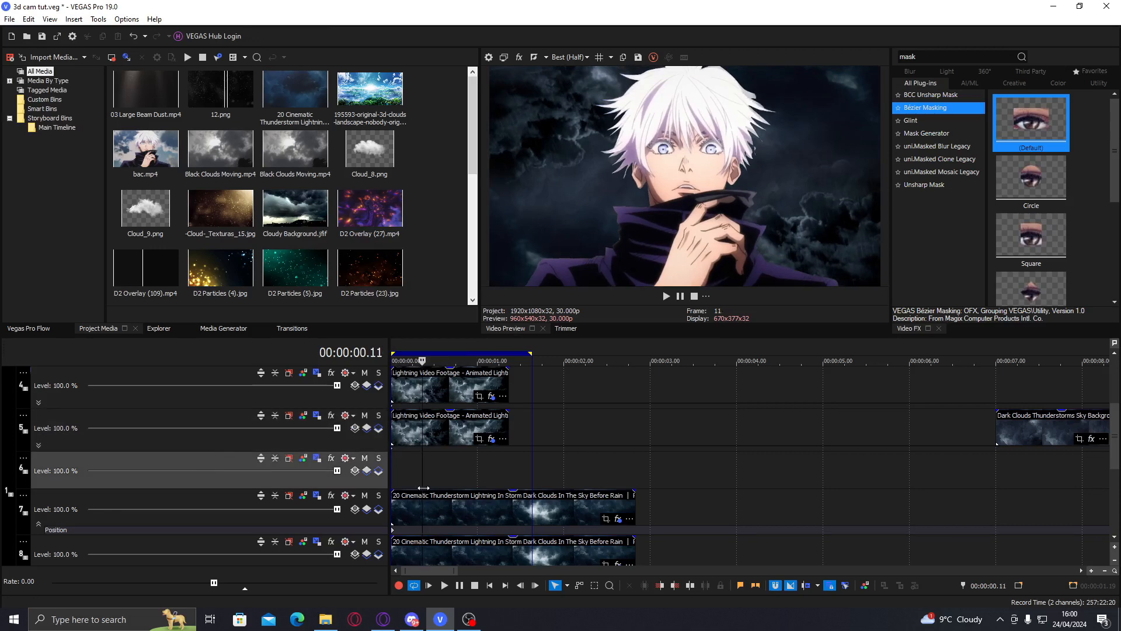
scroll(760, 469, "down", 2)
scroll(761, 469, "down", 2)
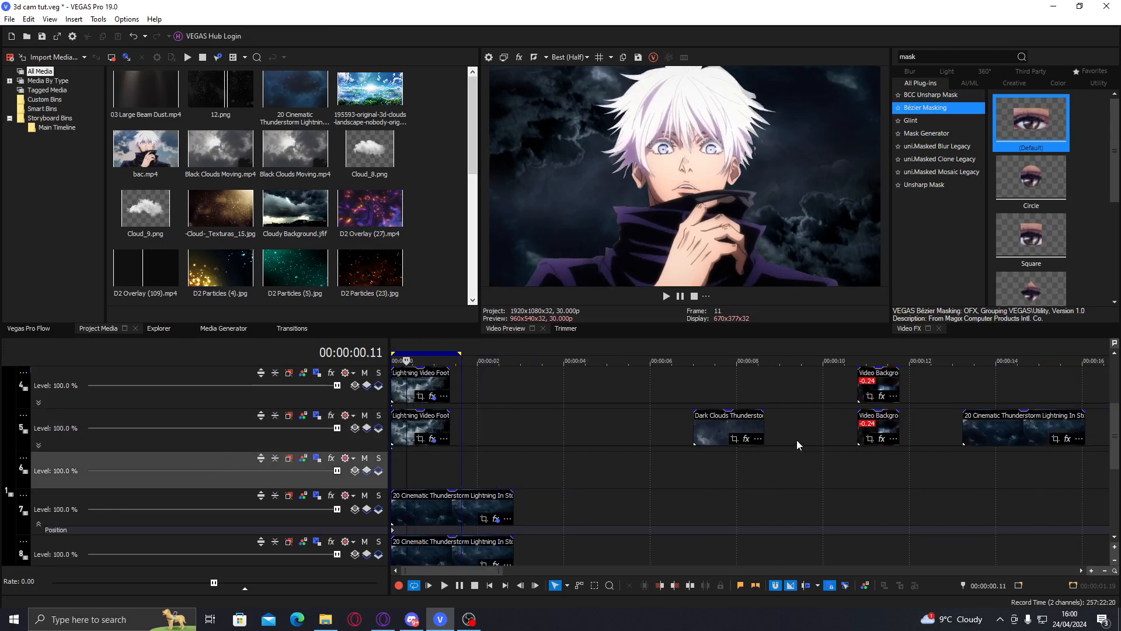
left_click(878, 422)
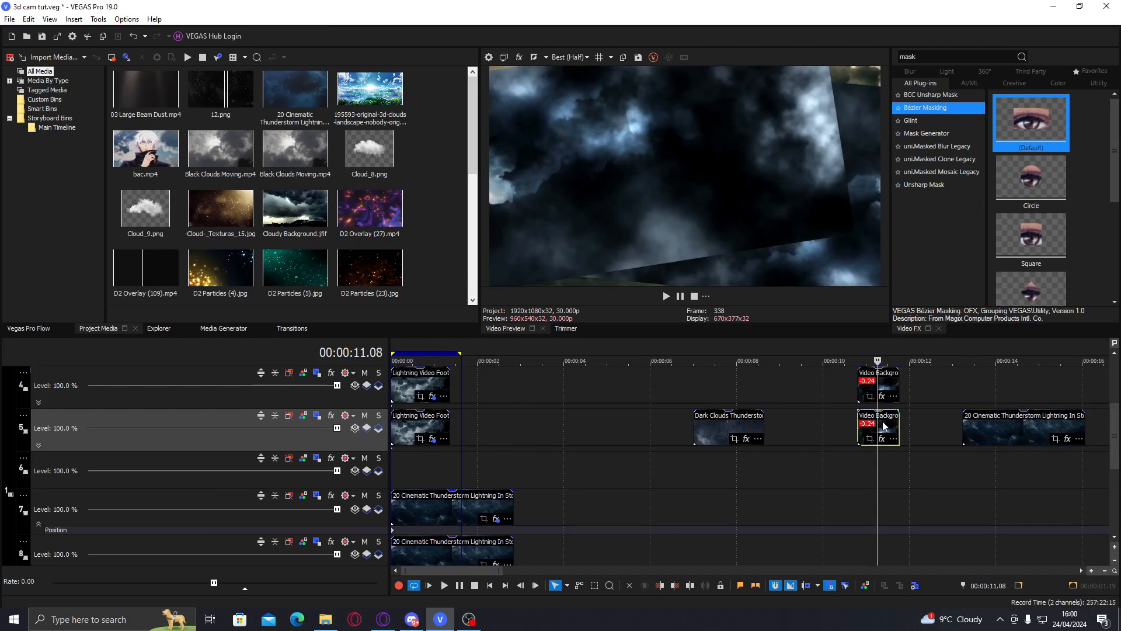
left_click_drag(879, 422, 849, 427)
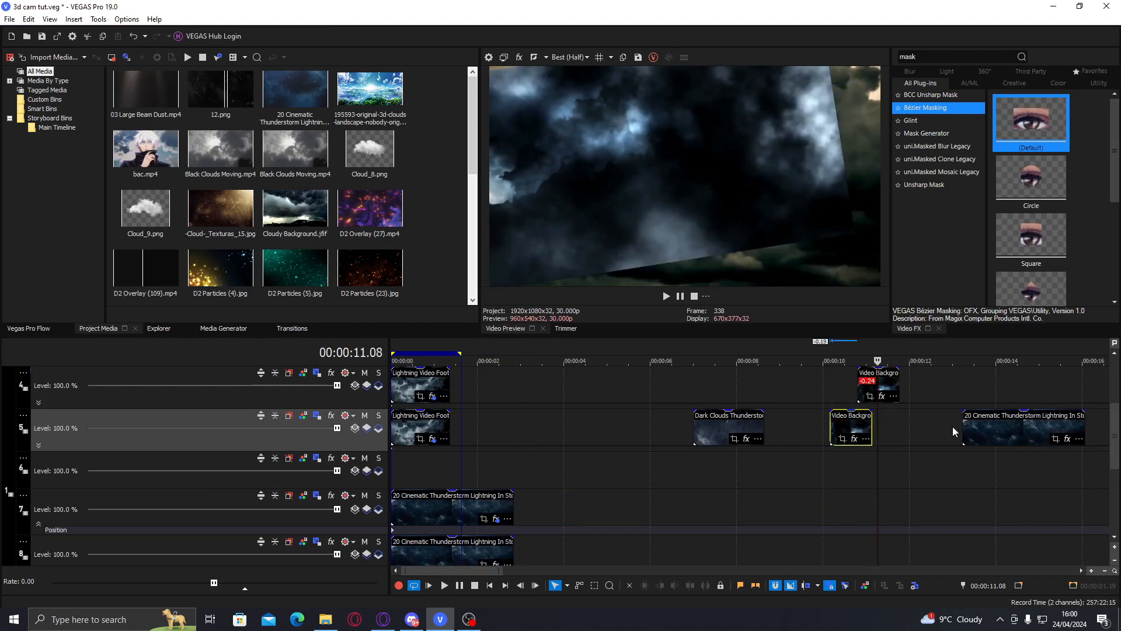
left_click(971, 422)
left_click(1002, 420)
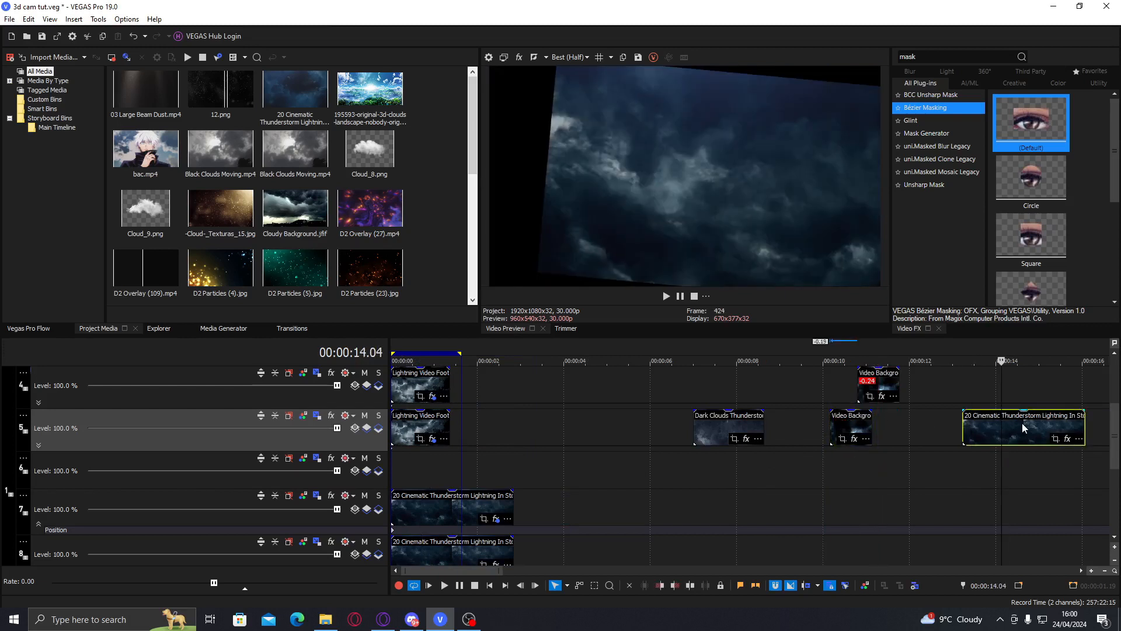
left_click_drag(1022, 422, 1011, 425)
left_click_drag(859, 435, 420, 467)
Extend the Video Background clip on track 6 and the Lightning clips on tracks 5 and 4 to the loop region's end
scroll(483, 466, "up", 5)
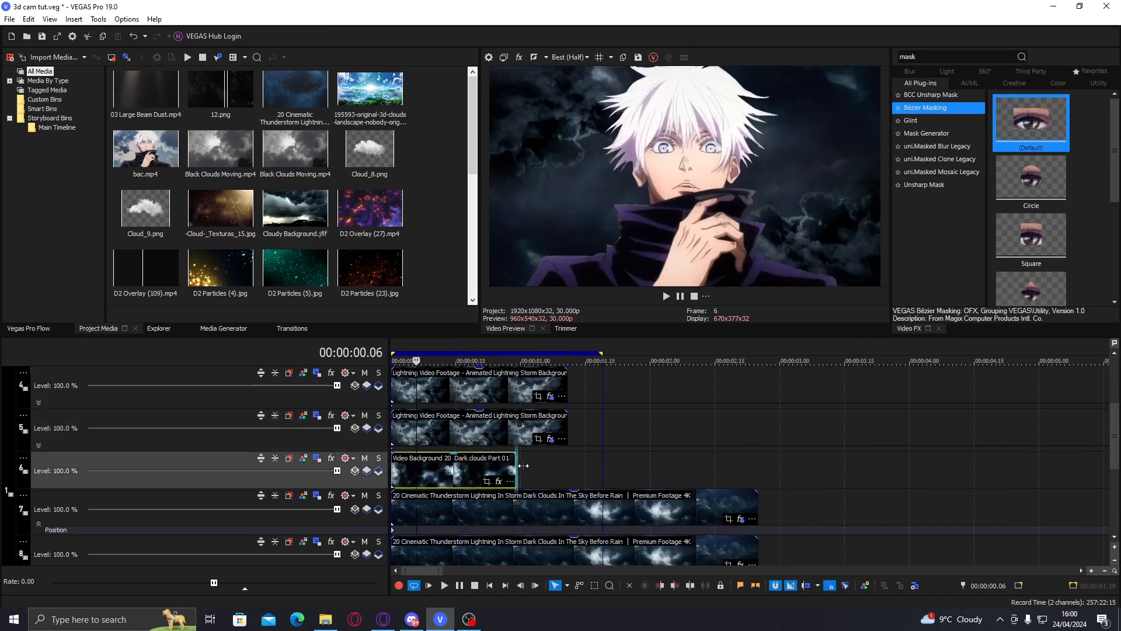
left_click_drag(515, 467, 601, 467)
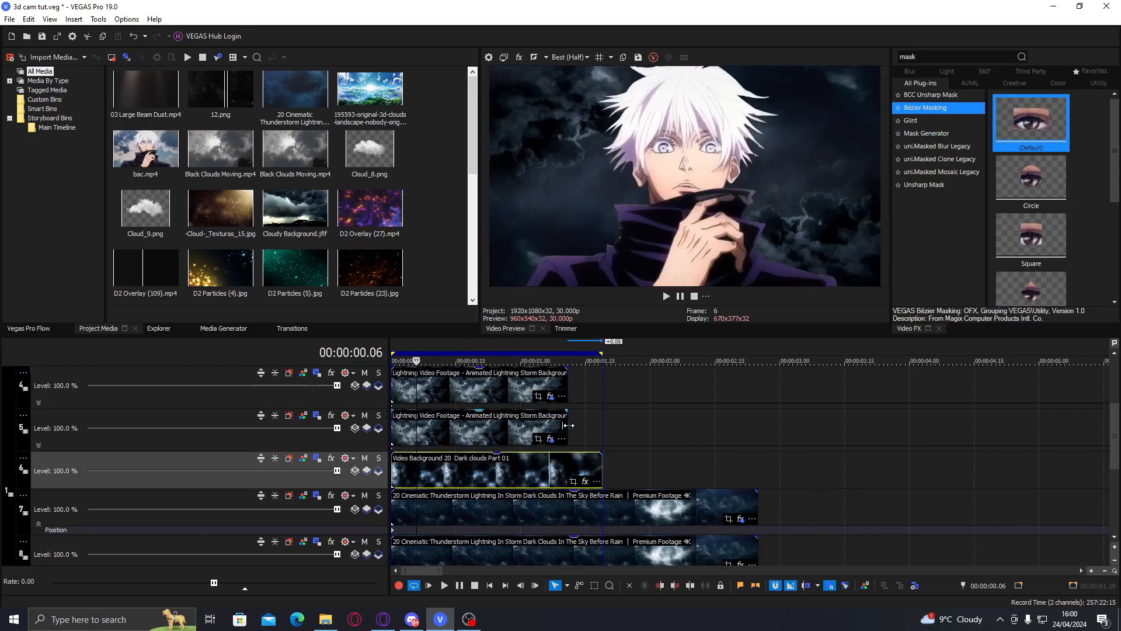
left_click_drag(567, 427, 602, 395)
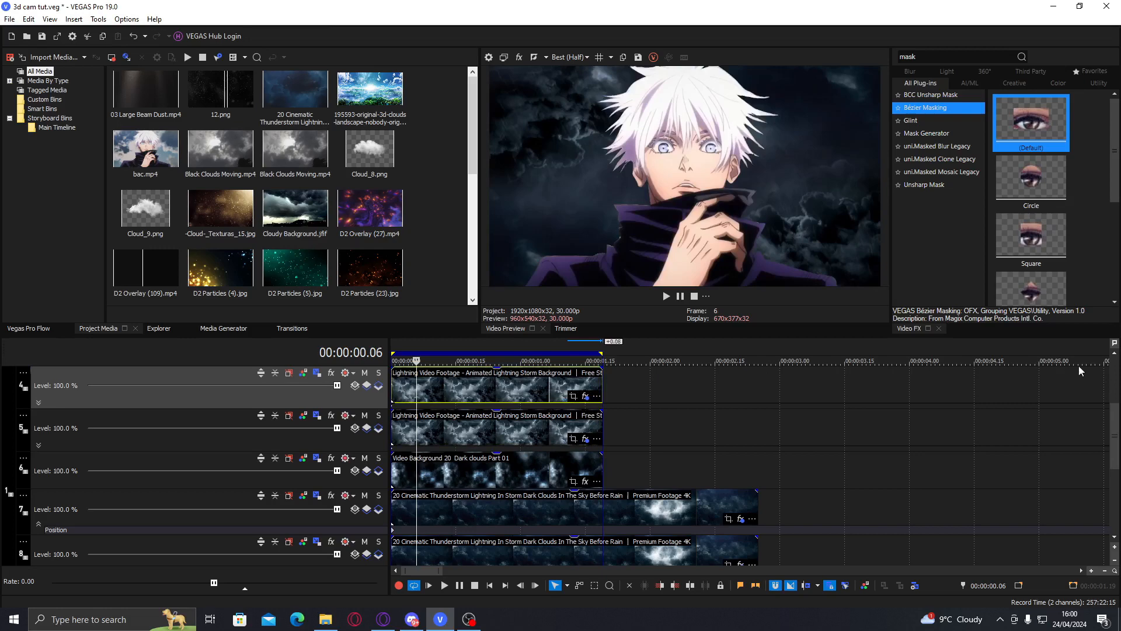
Select the clips on tracks 4 through 9 and trim their ends at 00:00:01.11, matching the character clip's end
left_click(1114, 354)
left_click(1114, 354)
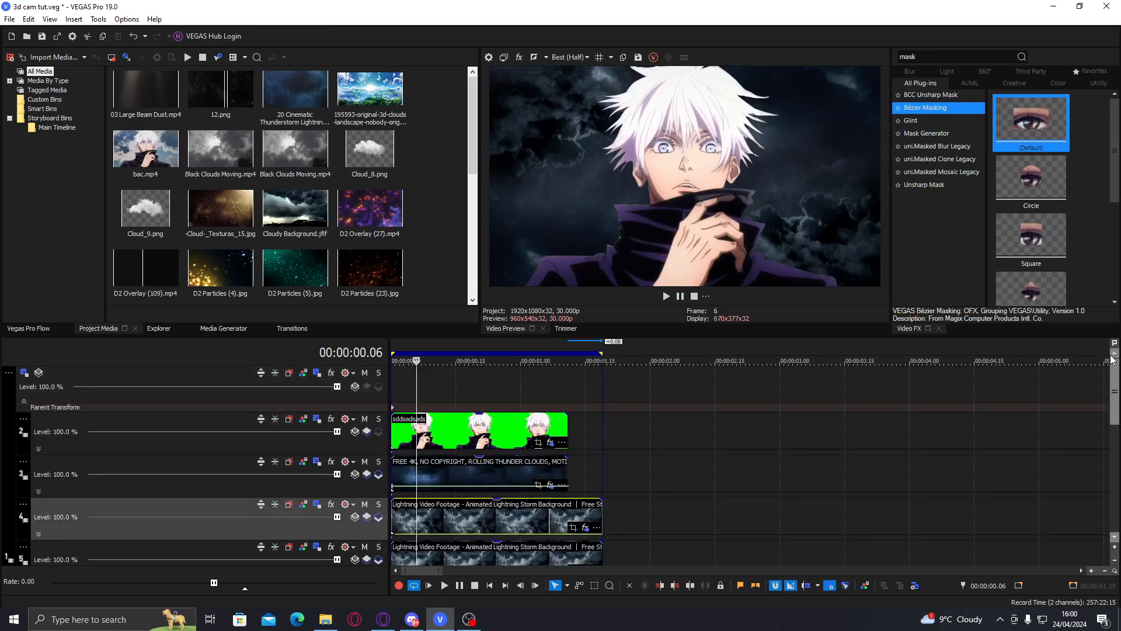
left_click(567, 514)
left_click_drag(1114, 418, 1098, 493)
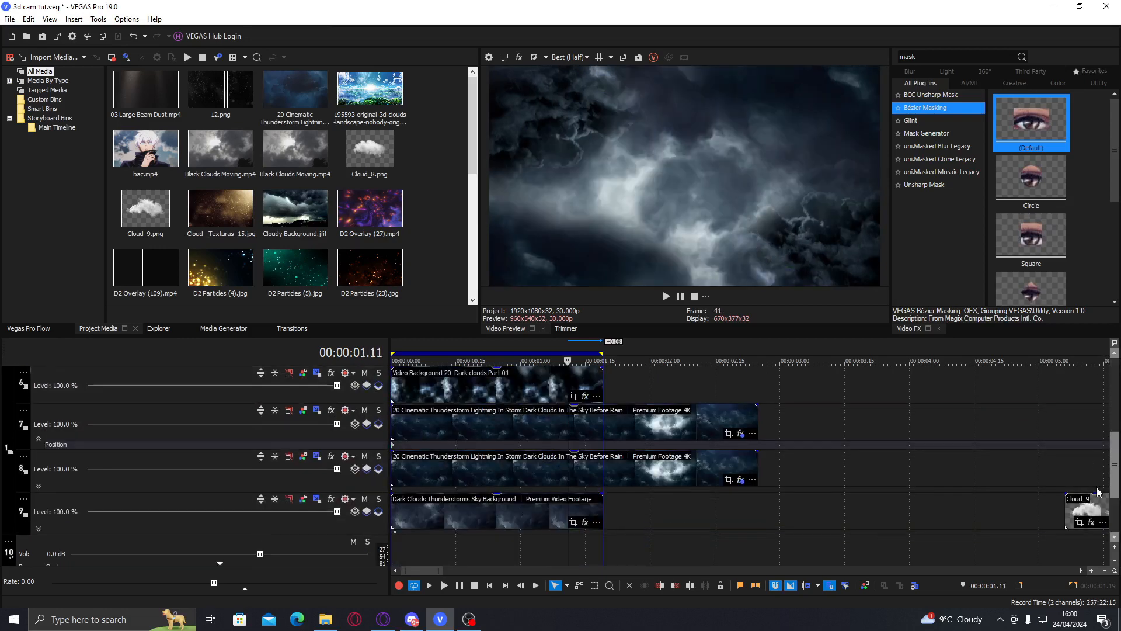
left_click(590, 515, "shift")
left_click(675, 585)
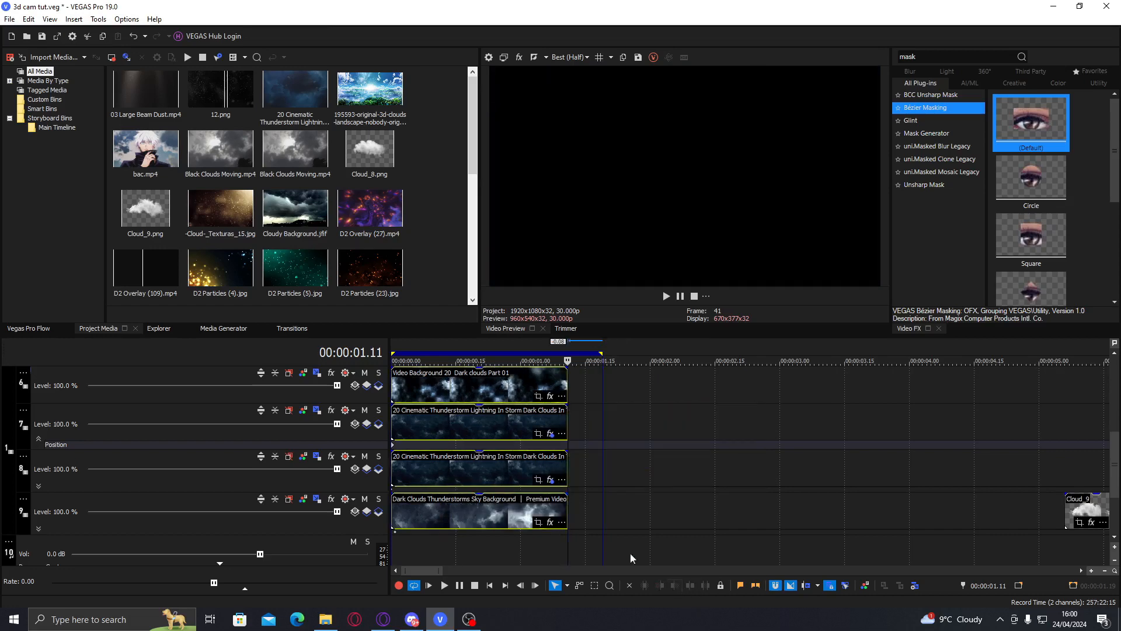
Set the loop region to the length of the trimmed clips, ending at 00:00:01.11, and preview the scene near 00:00:00.15
double_click(439, 420)
left_click(432, 419)
left_click(455, 390)
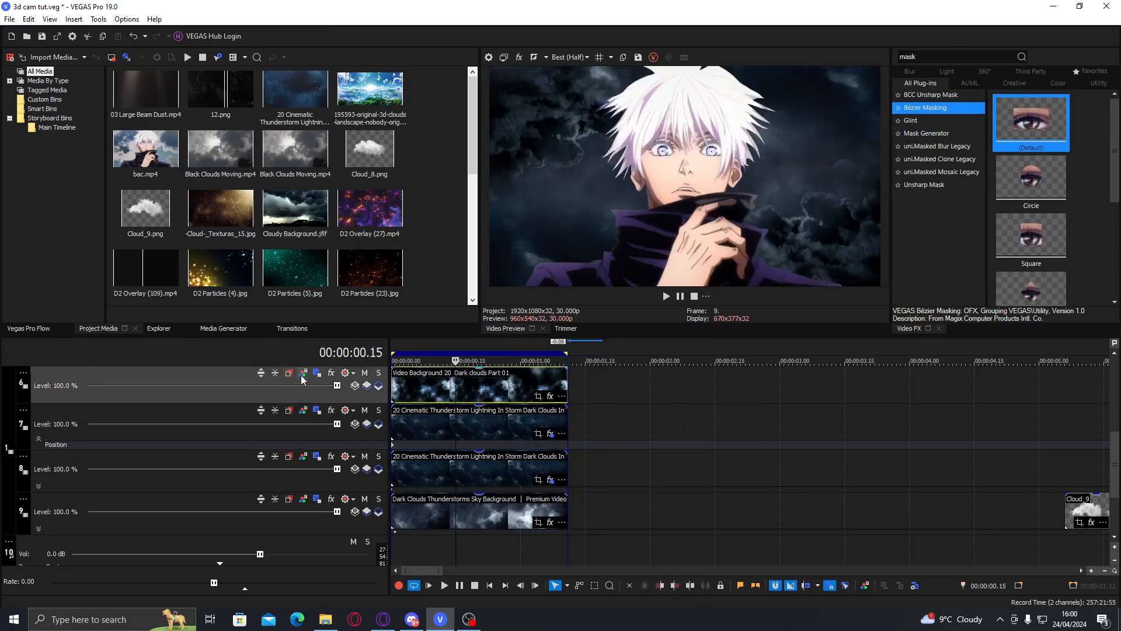
Move track 6 slightly toward the camera along the Z axis in Track Motion
left_click(316, 373)
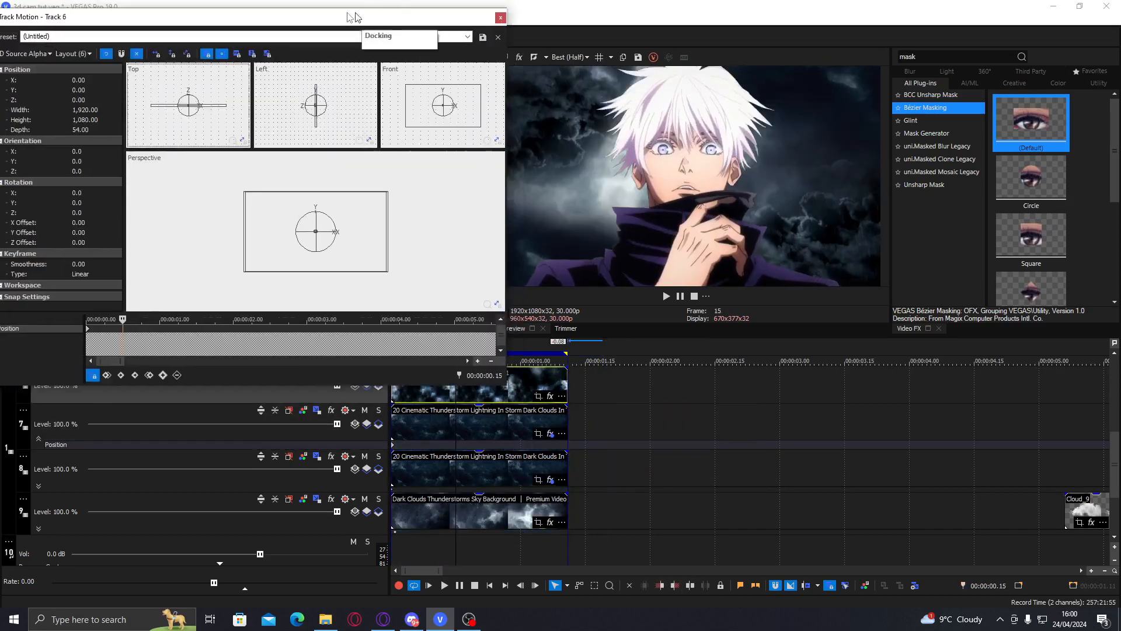
left_click_drag(215, 100, 219, 104)
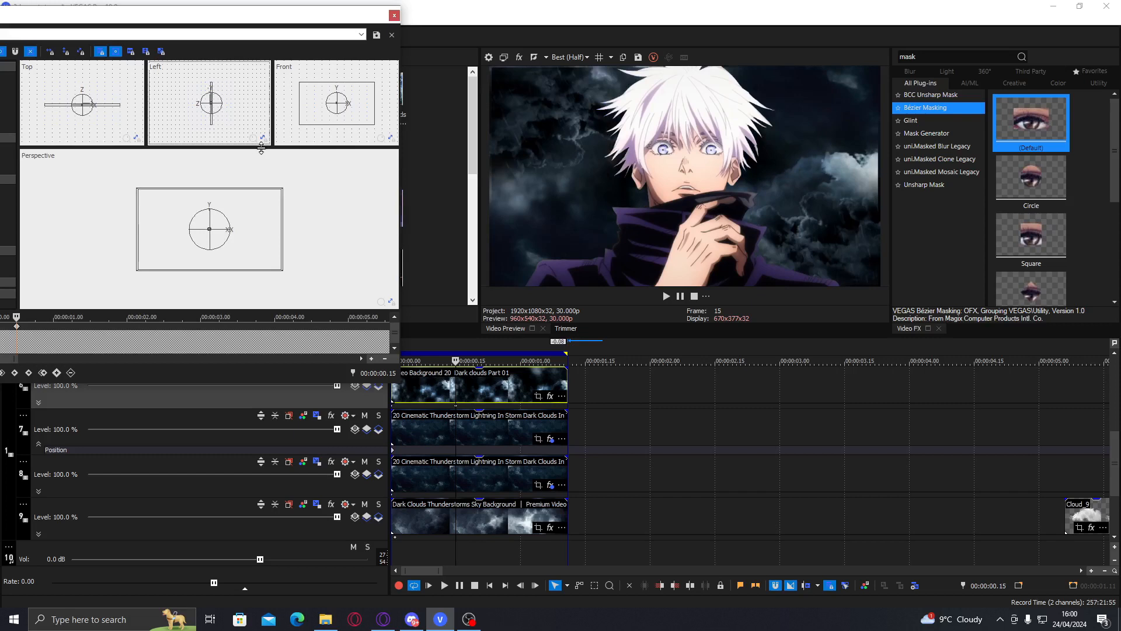
left_click(394, 16)
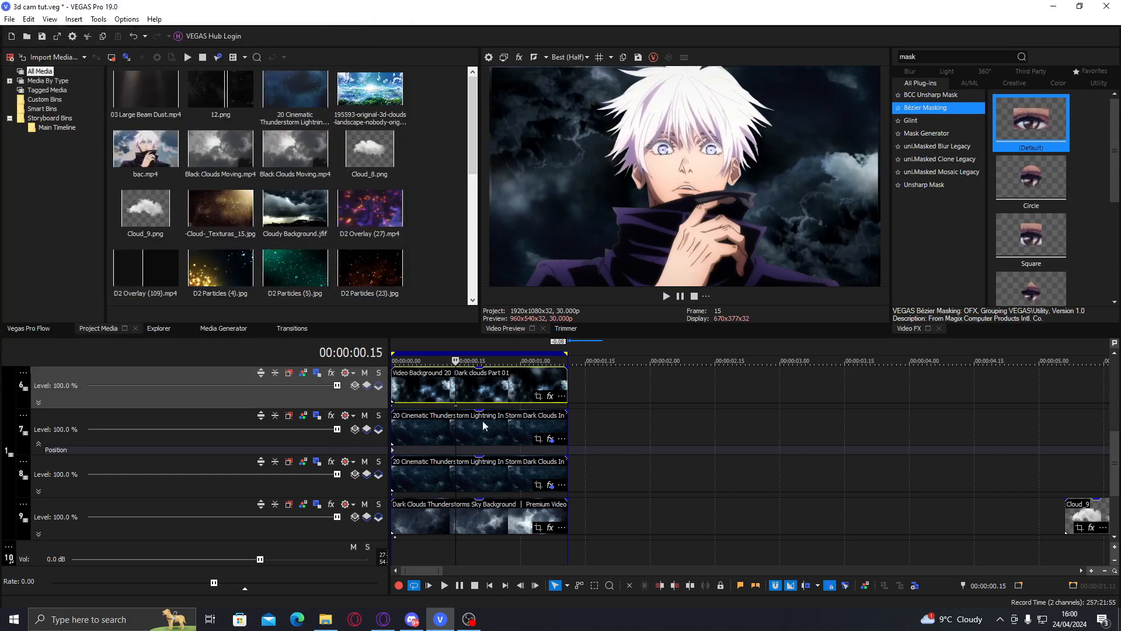
right_click(393, 407)
left_click(402, 417)
Select the Video Background clip on track 6, search the video effects for "s wipe", and shorten the search to "s"
left_click(482, 398)
left_click(957, 58)
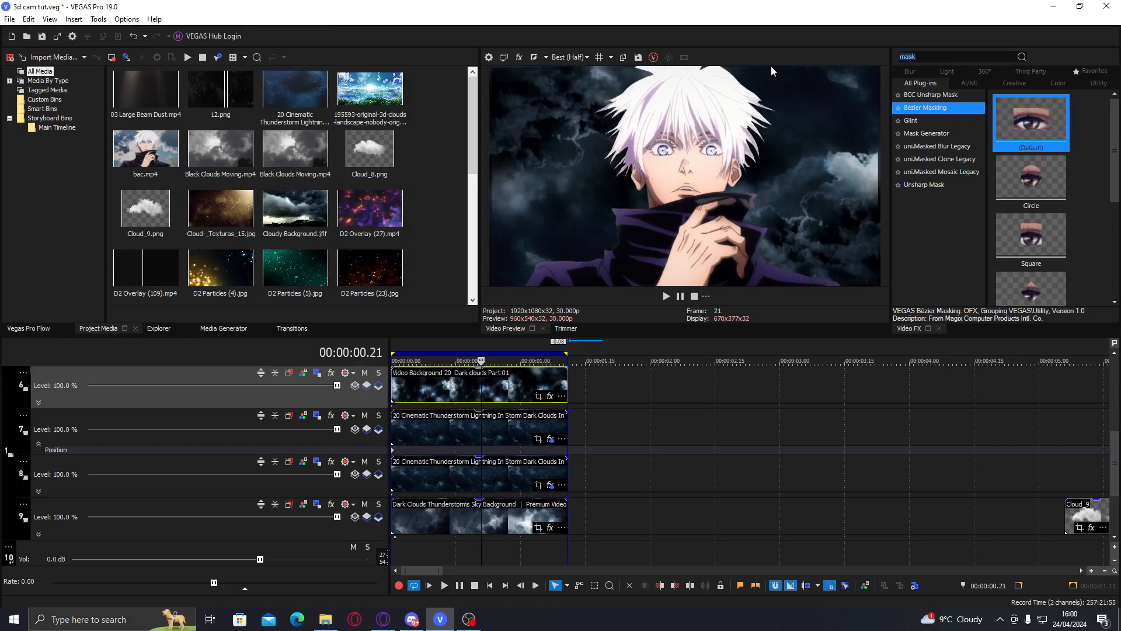
type("s wipe")
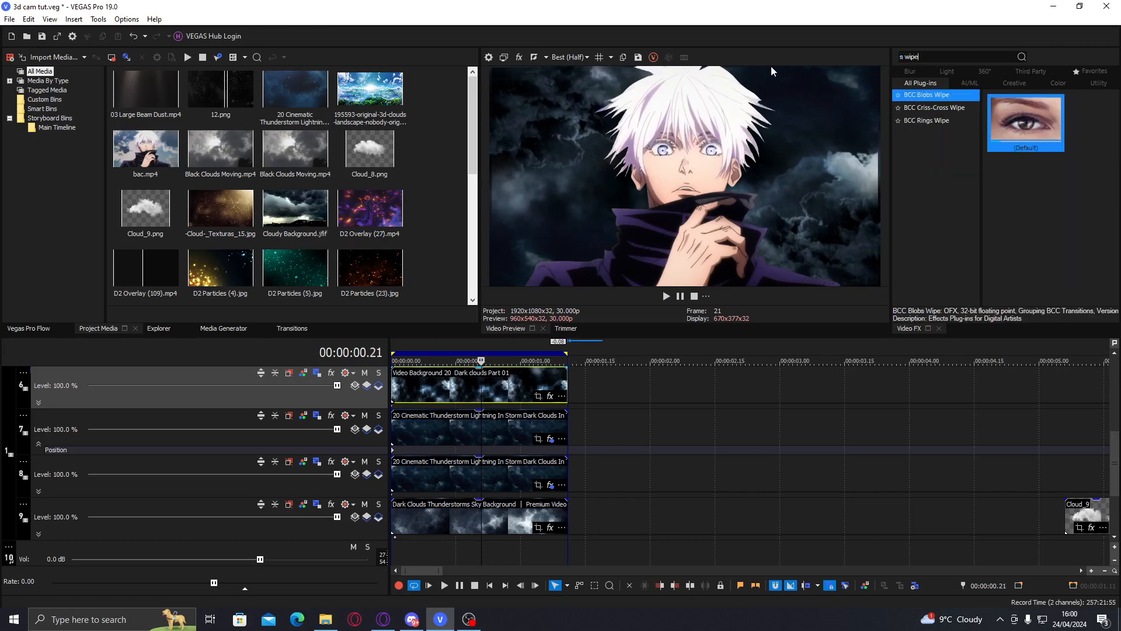
key("BackSpace")
key("BackSpace")
key("BackSpace")
key("BackSpace")
key("BackSpace")
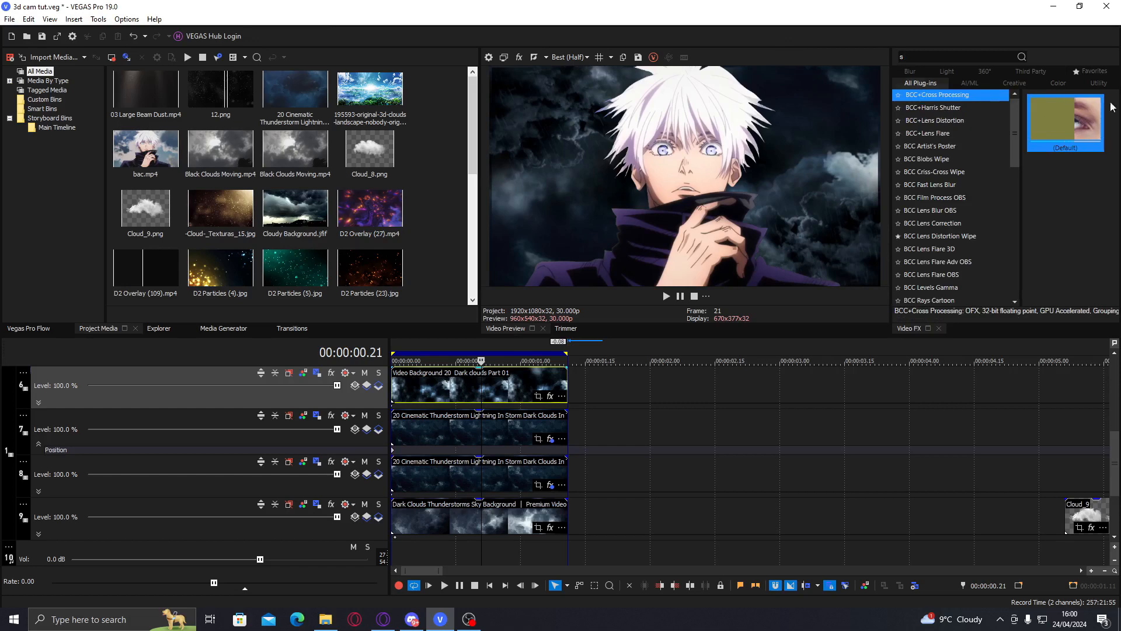
Find S_WipeBlobs among the filtered effects and apply its default preset to the Video Background clip on track 6
left_click_drag(1009, 141, 1047, 275)
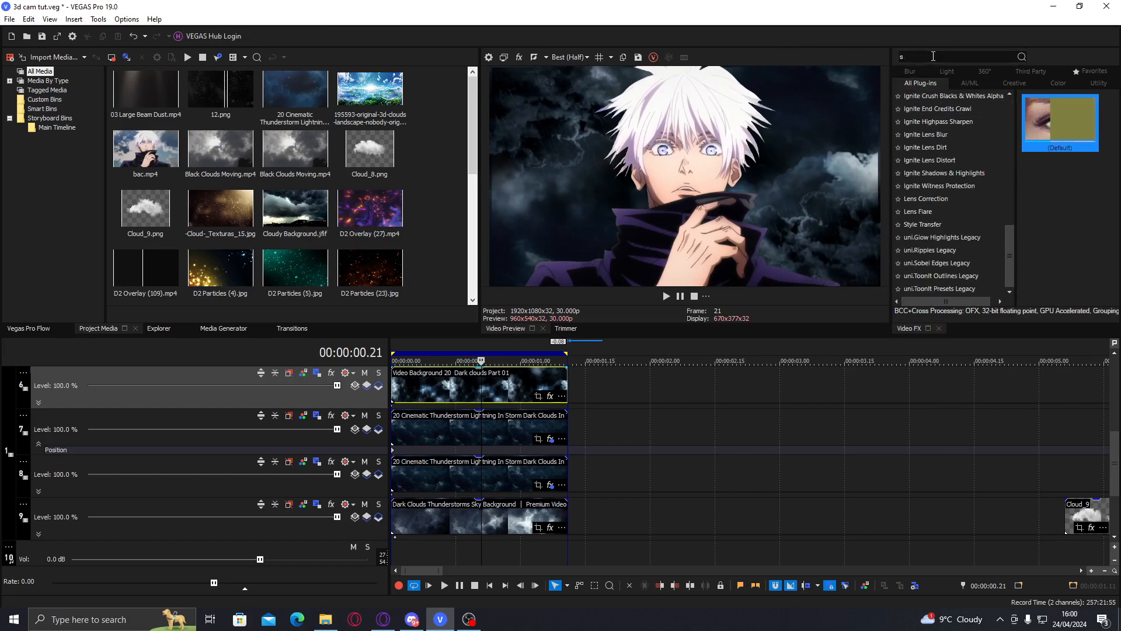
scroll(998, 175, "up", 10)
left_click_drag(1010, 109, 1001, 261)
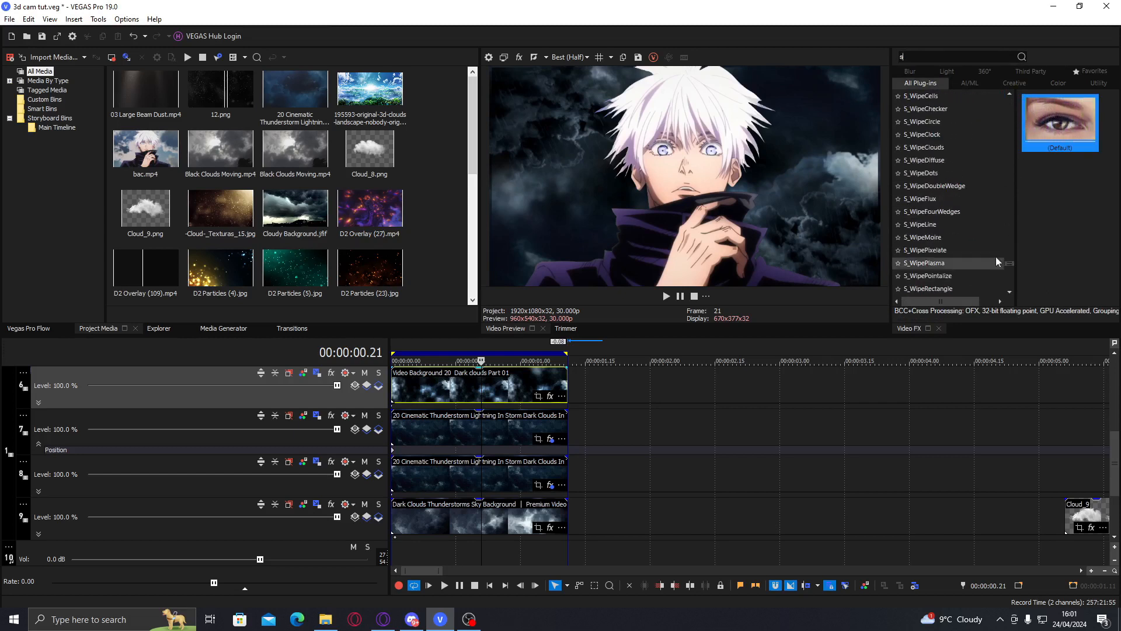
left_click(938, 197)
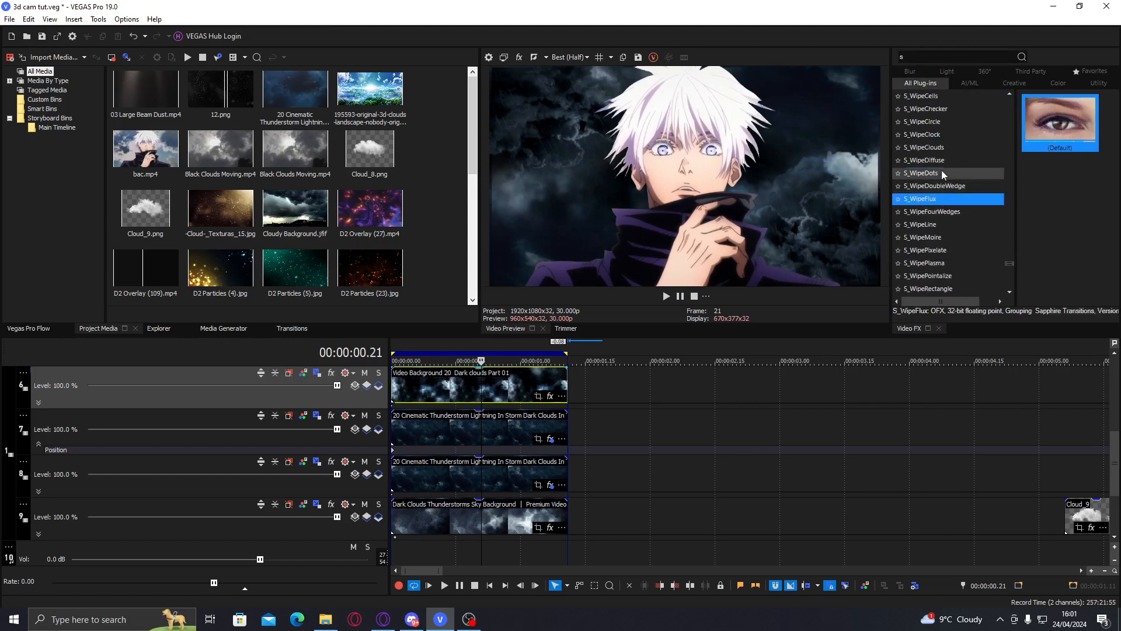
left_click(946, 108)
scroll(946, 107, "up", 4)
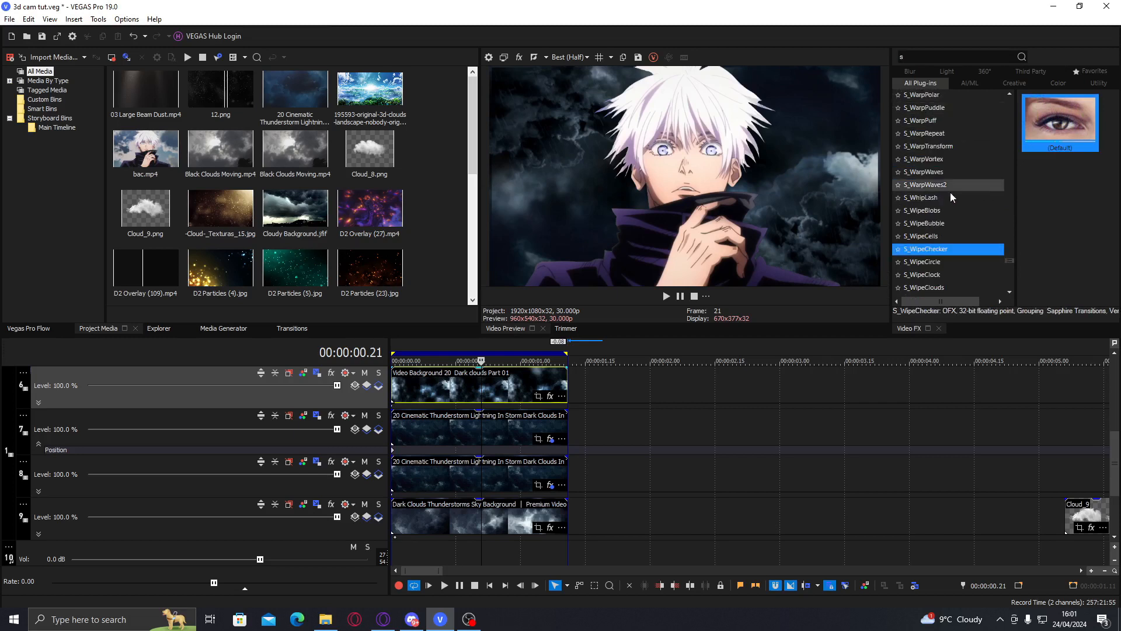
left_click(945, 211)
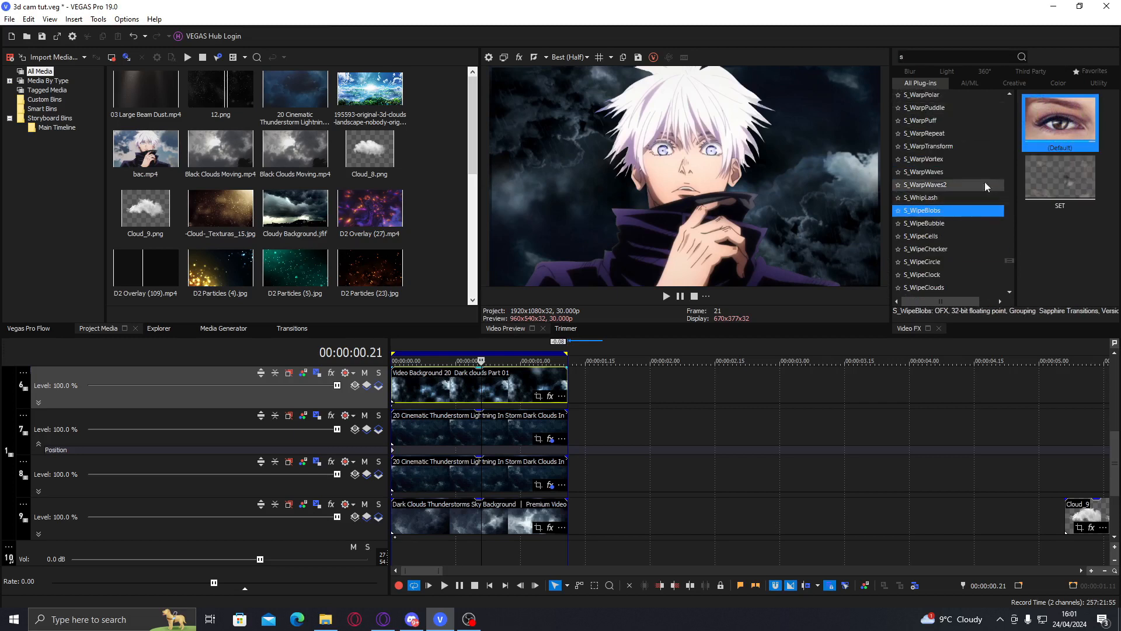
double_click(1061, 132)
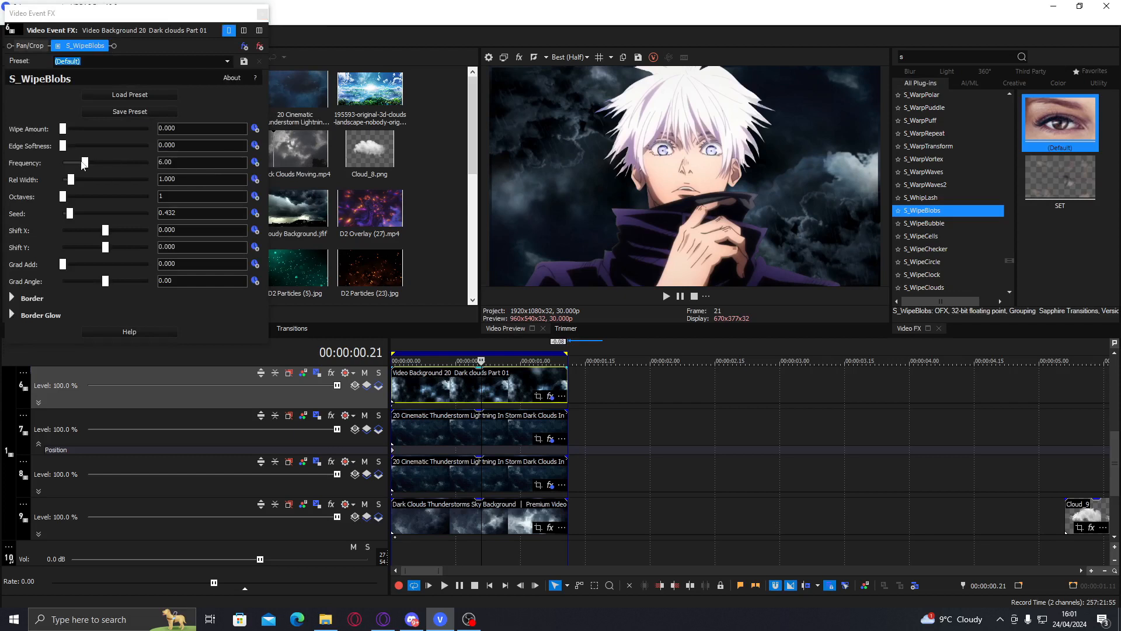
Set the S_WipeBlobs Octaves to 10, Edge Softness to 0.031 and Wipe Amount to 0.422 on the Video Background clip
left_click_drag(66, 197, 149, 198)
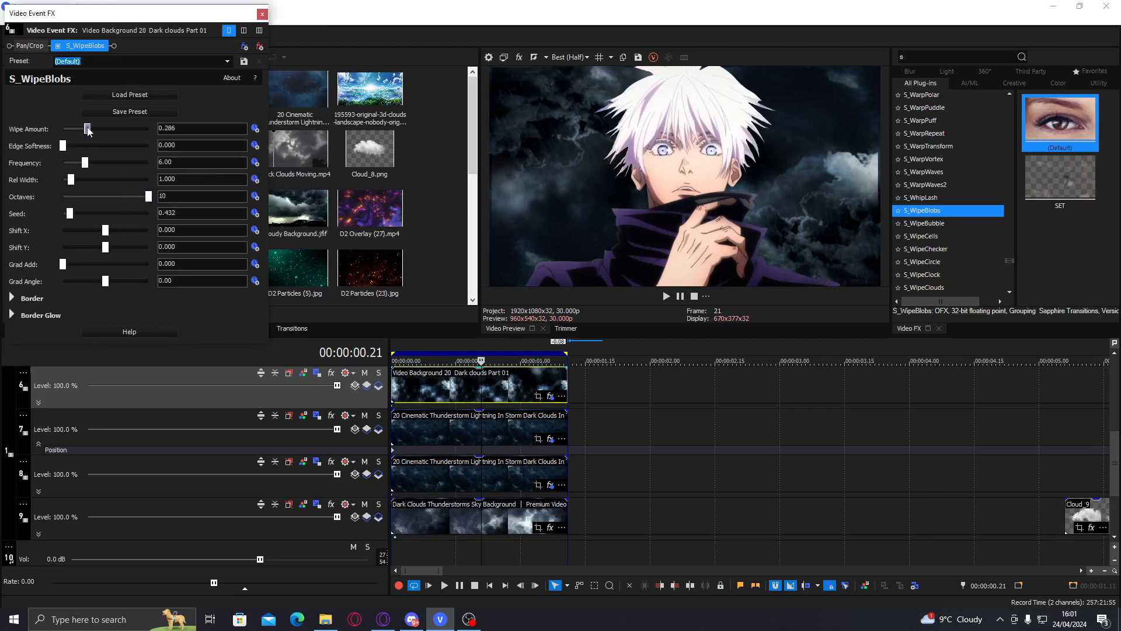
left_click(83, 146)
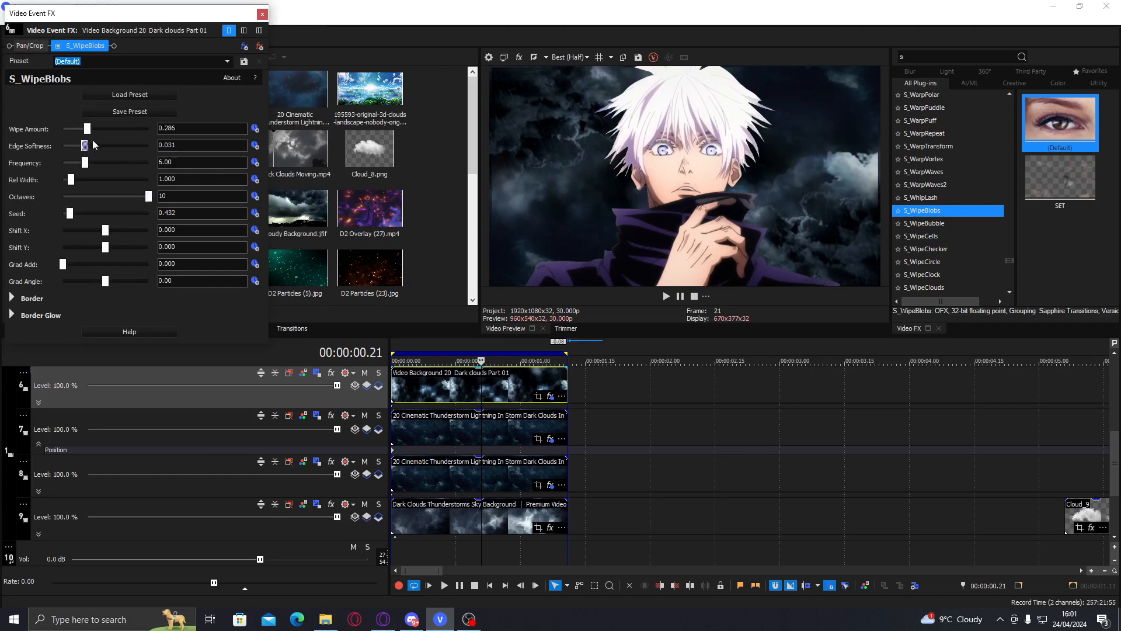
left_click(107, 129)
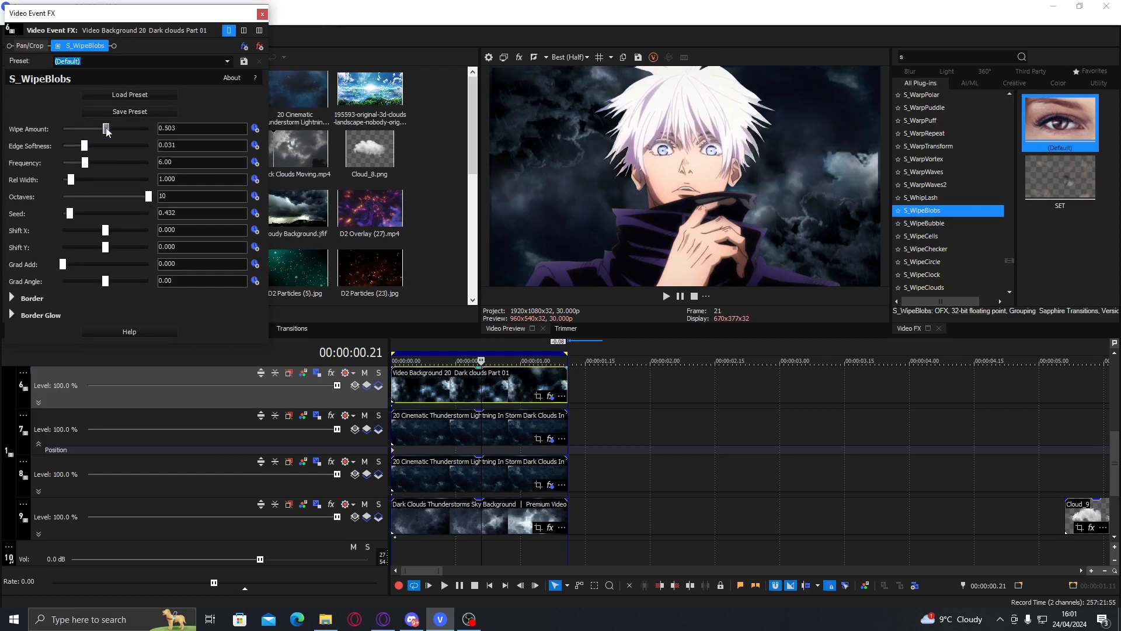
left_click(426, 429)
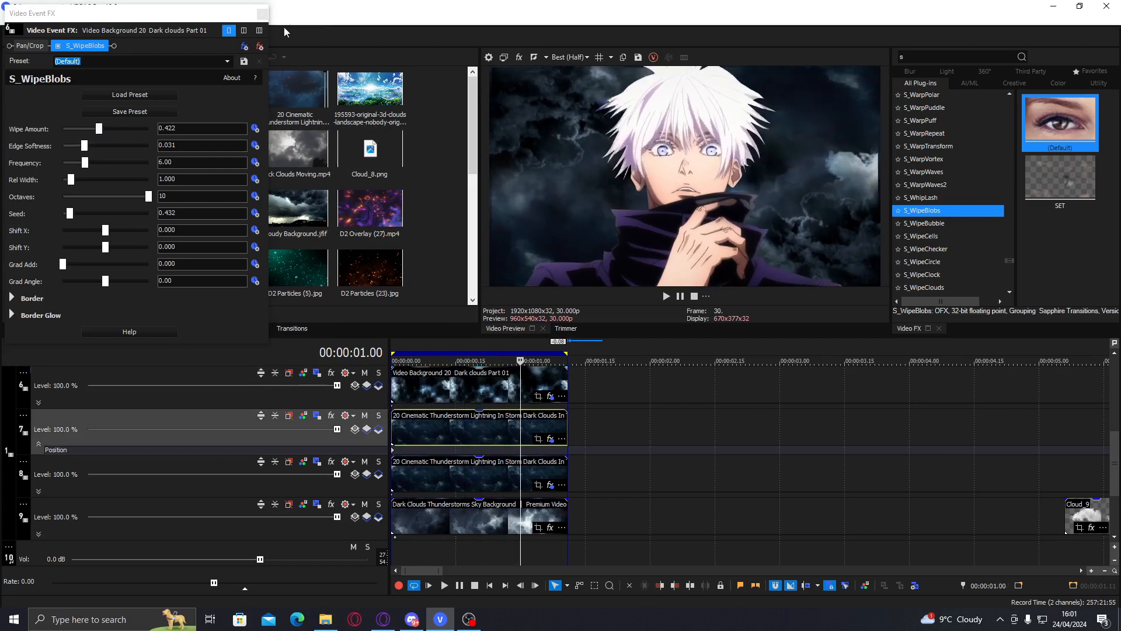
left_click(263, 14)
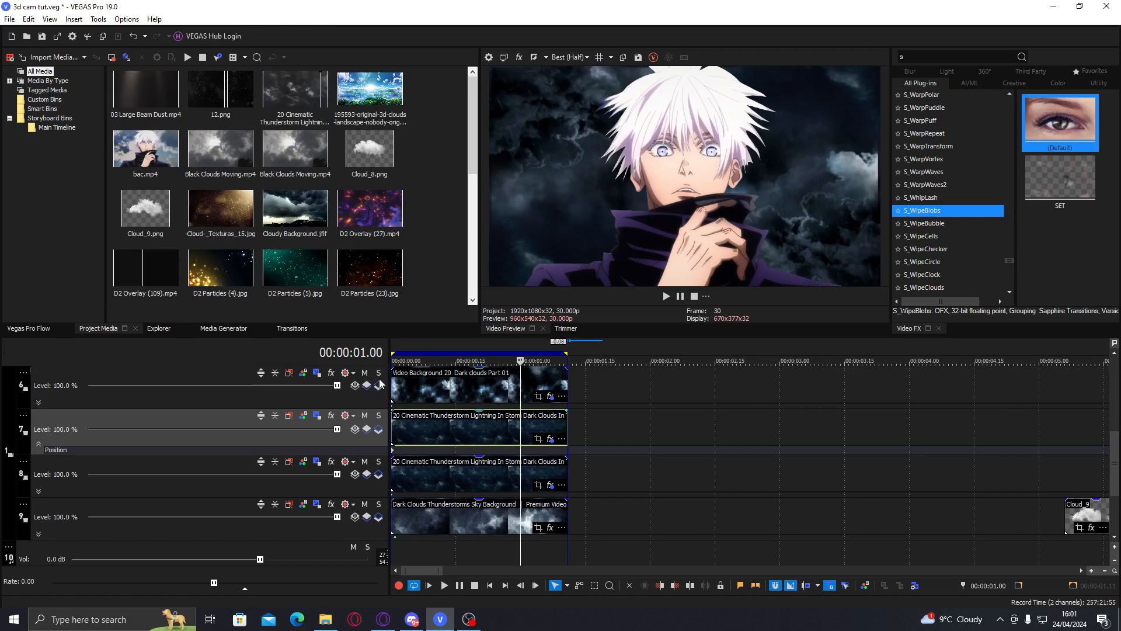
Solo track 6, raise its clip's S_WipeBlobs Wipe Amount to about 0.585, and lower the Frequency
left_click(378, 373)
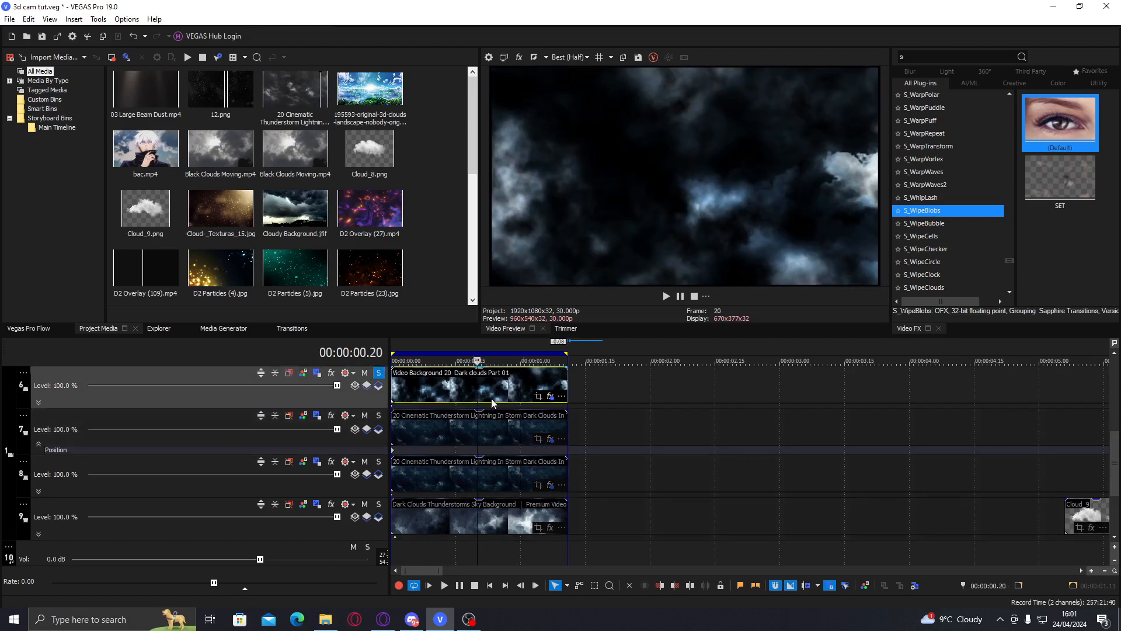
left_click(549, 397)
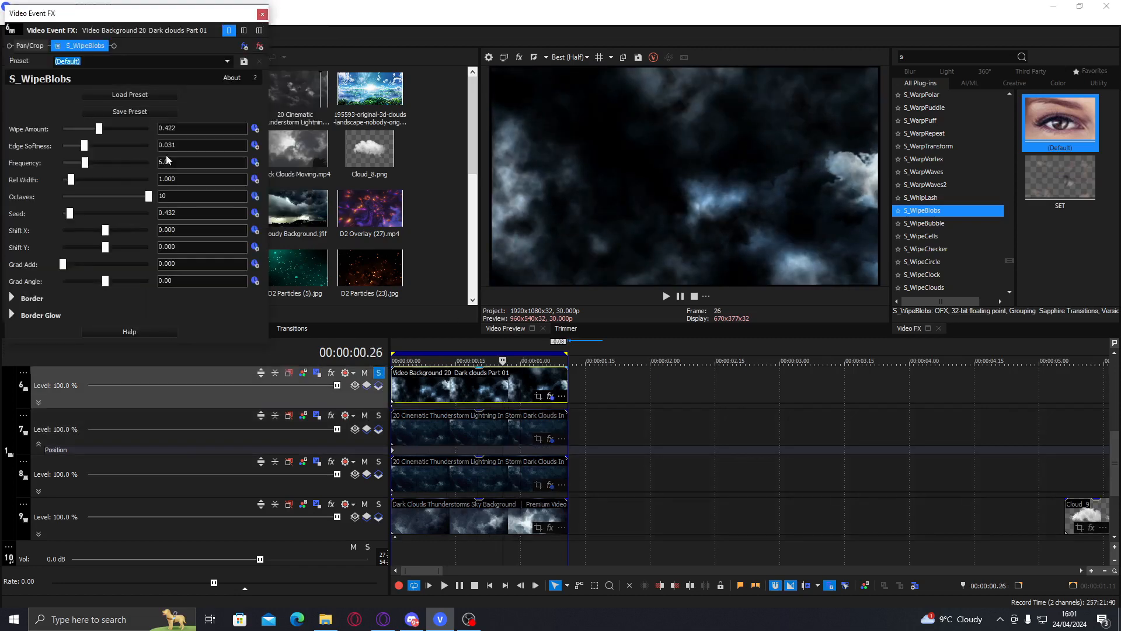
left_click_drag(99, 129, 114, 136)
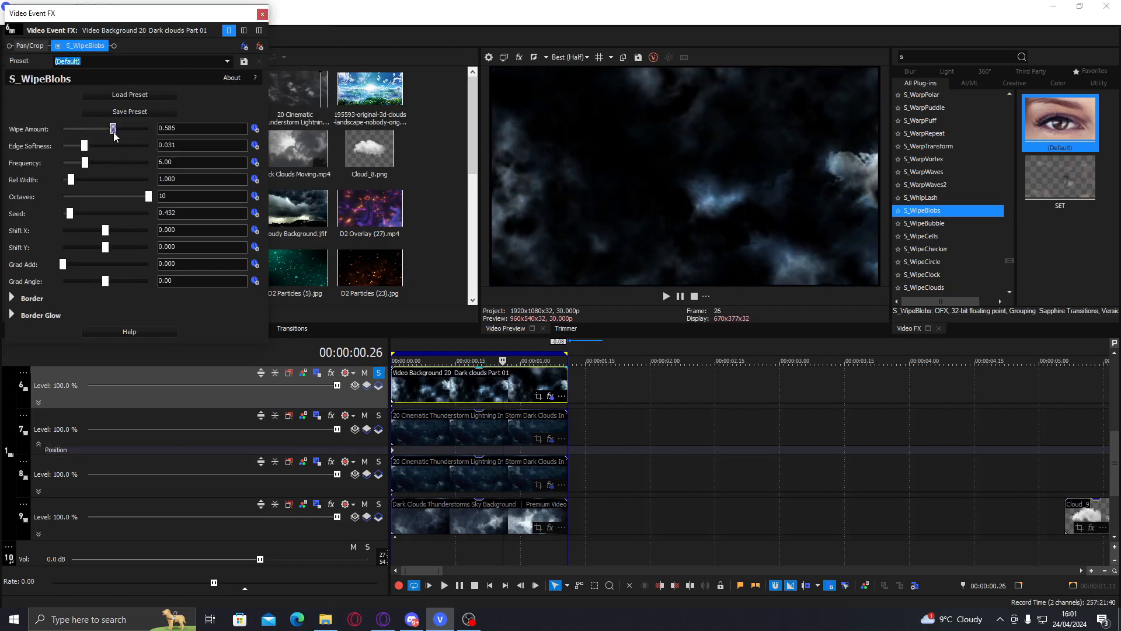
left_click(73, 164)
left_click(261, 15)
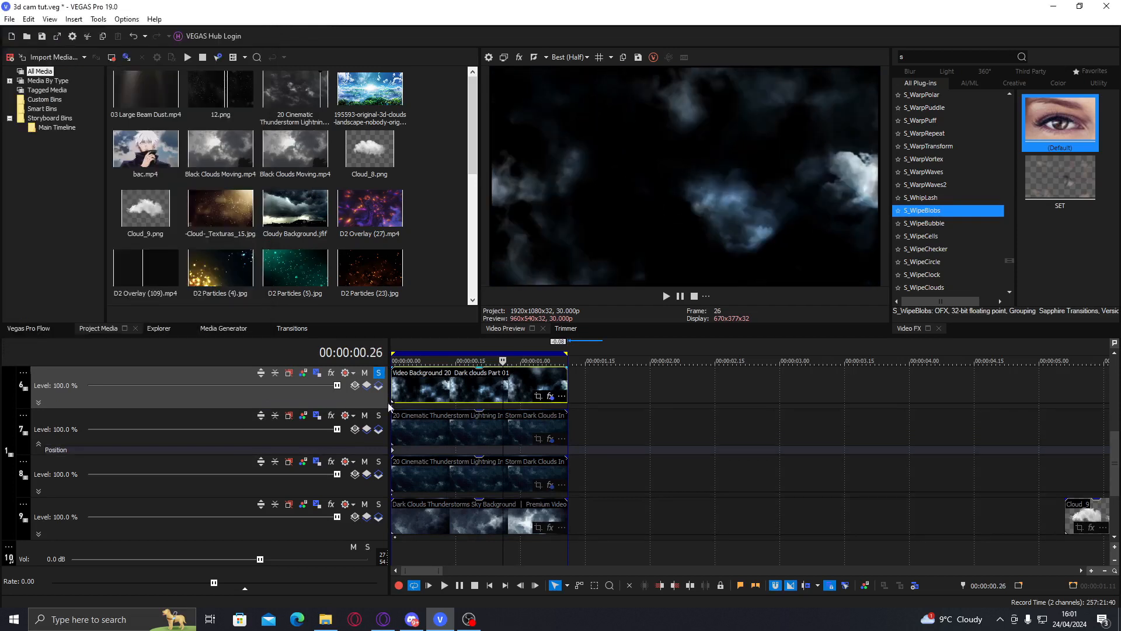
Turn off track 6's solo and check the wiped clouds at several frames with all layers playing
left_click(412, 388)
left_click(432, 391)
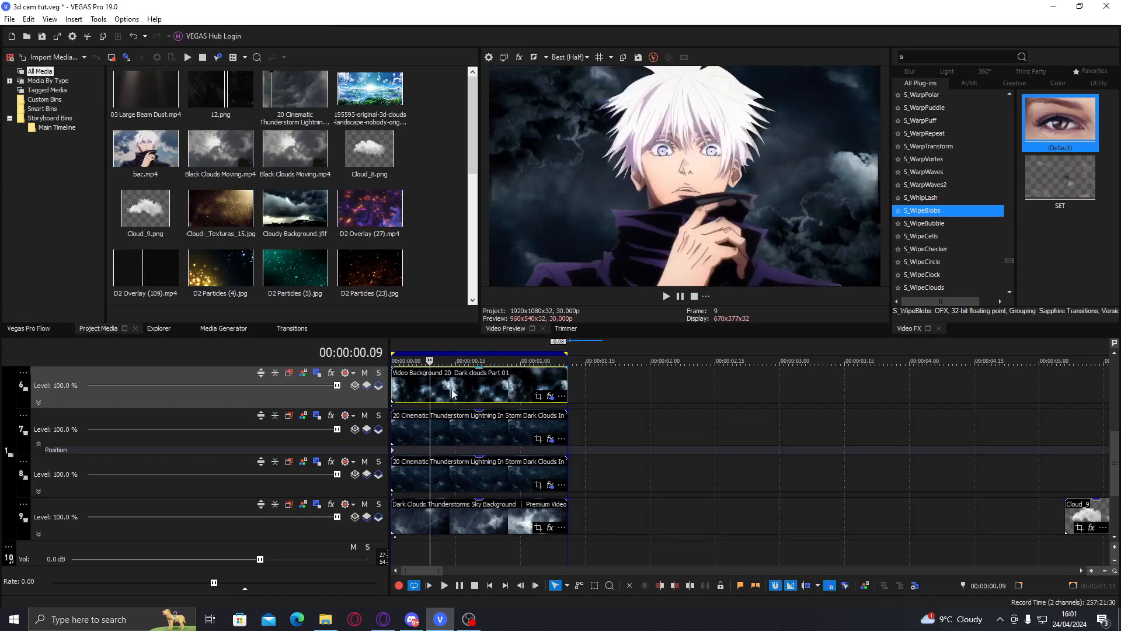
left_click(452, 391)
left_click(461, 392)
left_click(482, 392)
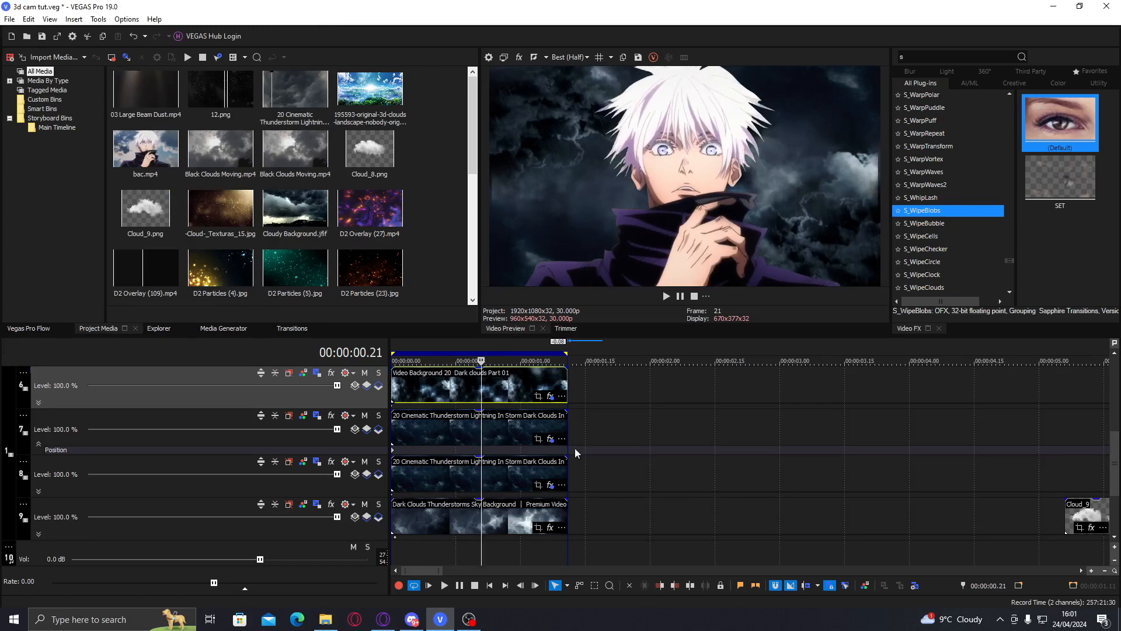
Move the 03 Large Beam Dust clip from track 9 up to track 1, past the end of the layered clips
scroll(959, 483, "down", 4)
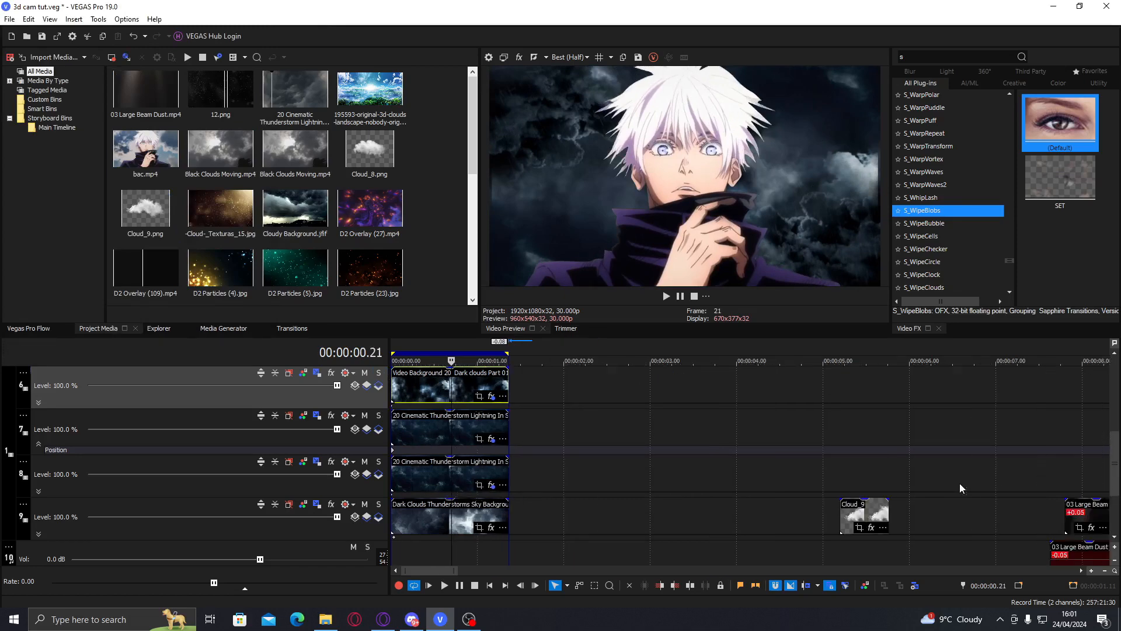
left_click(739, 512)
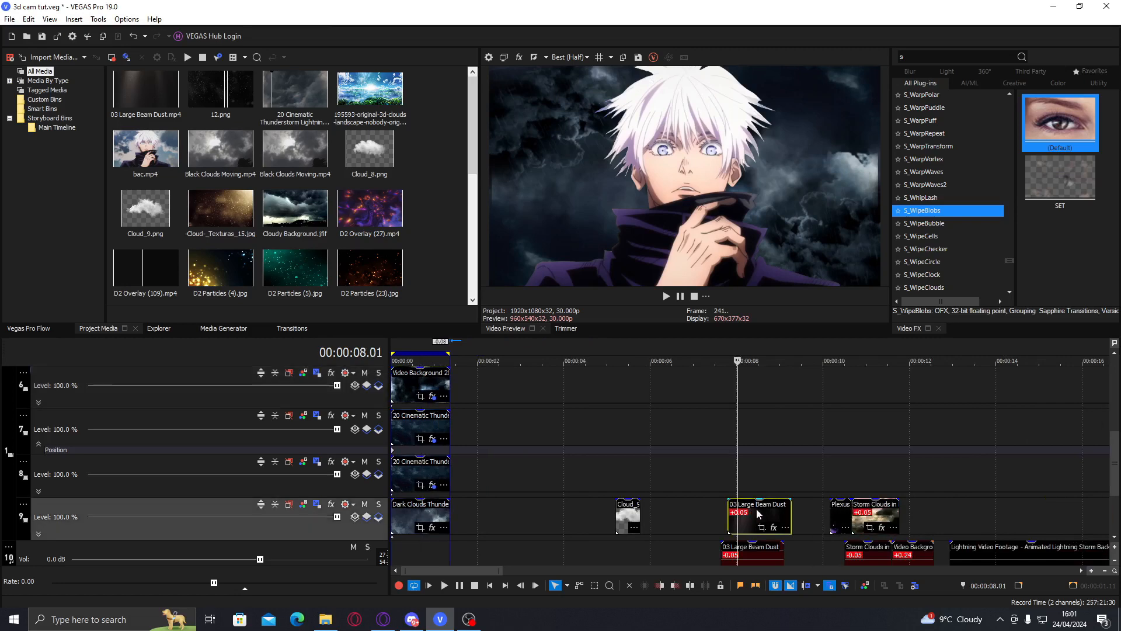
left_click(757, 515)
left_click_drag(751, 514, 529, 395)
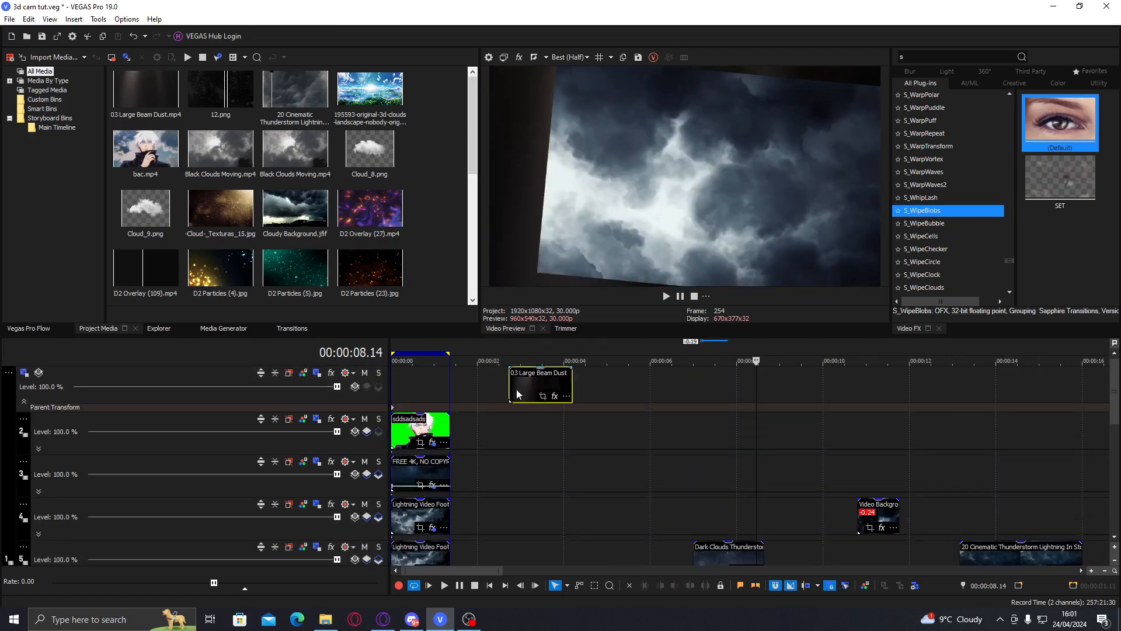
Duplicate the character track 2 and delete the character clip from the upper copy to leave an empty track
left_click(409, 432)
scroll(506, 433, "up", 2)
right_click(590, 434)
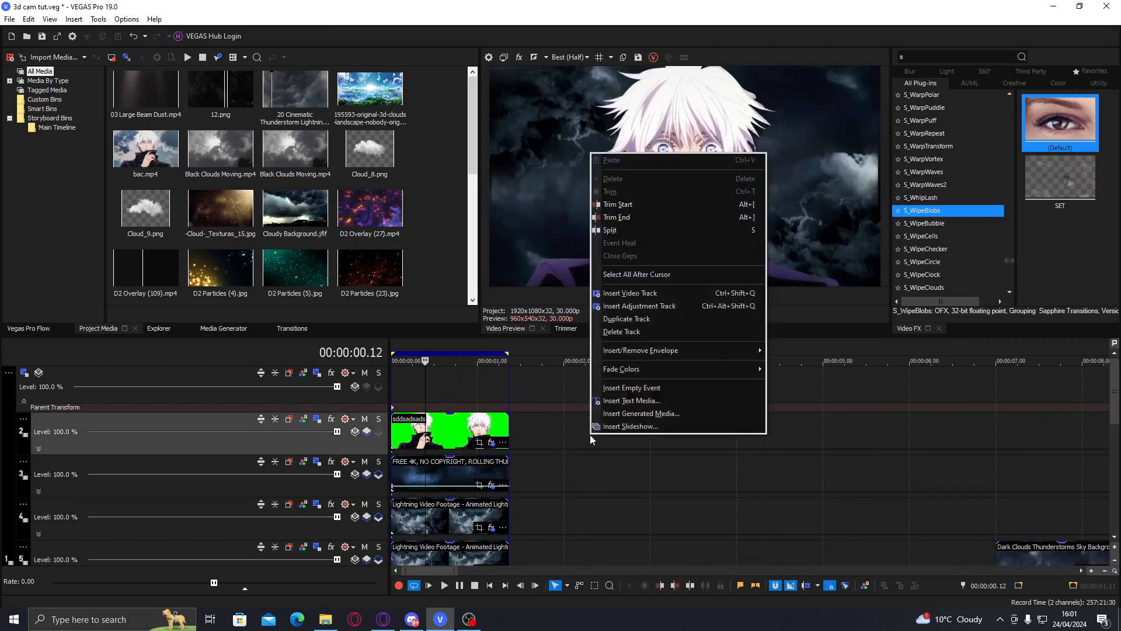
left_click(631, 318)
left_click(431, 433)
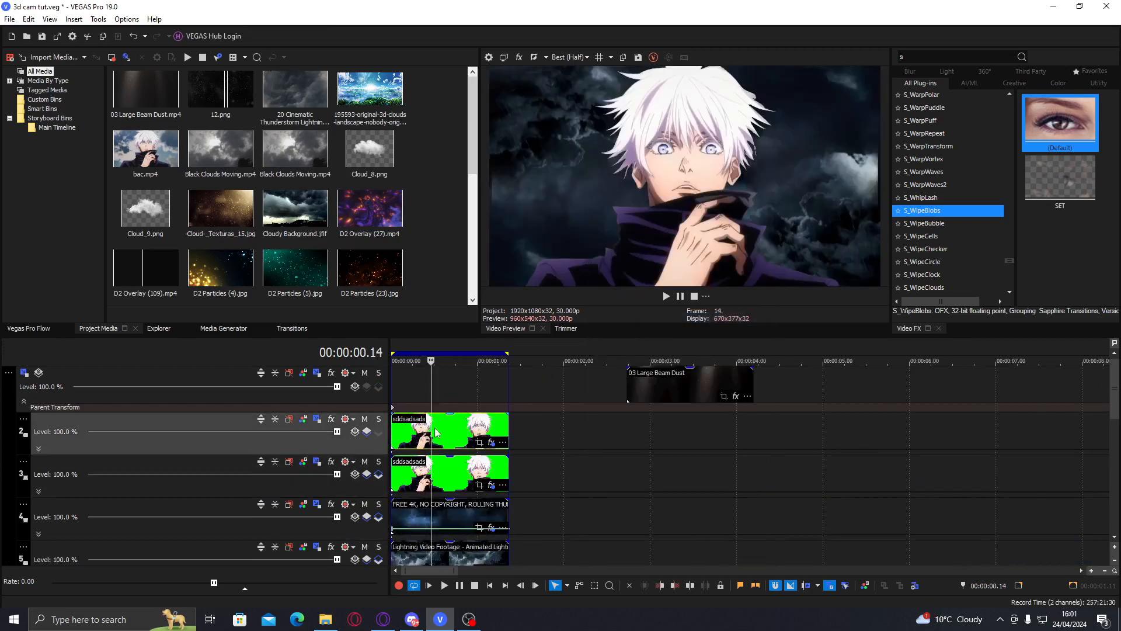
key("Delete")
Move the 03 Large Beam Dust clip to the start of track 2 and trim its end to match the character clip
left_click(417, 432)
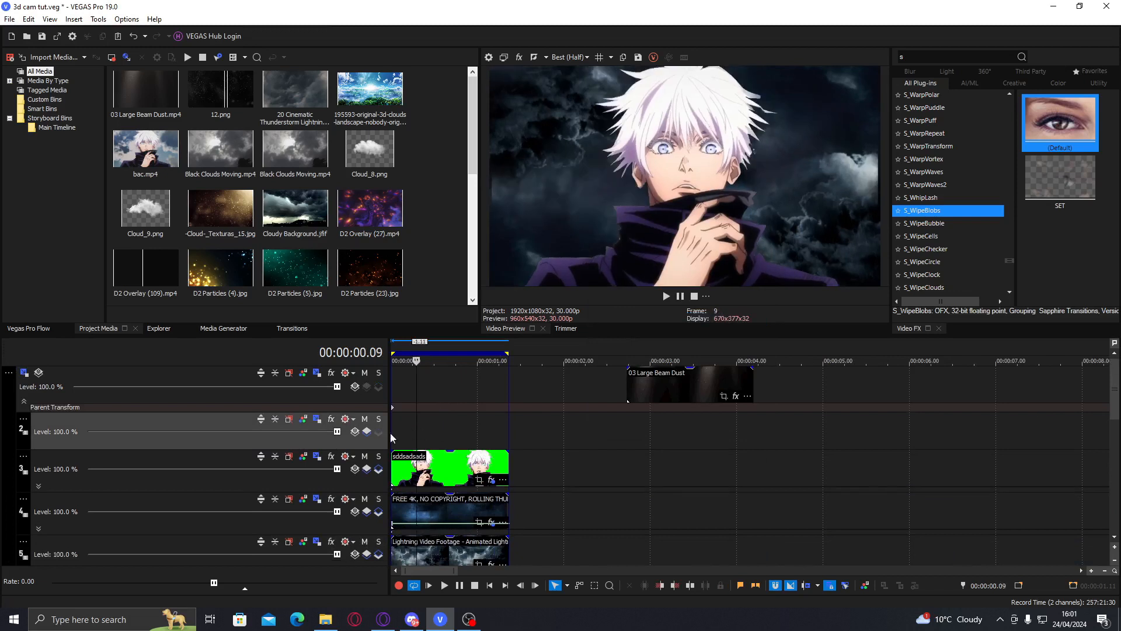
left_click(354, 431)
left_click(486, 425)
left_click_drag(688, 378, 429, 428)
left_click(430, 433)
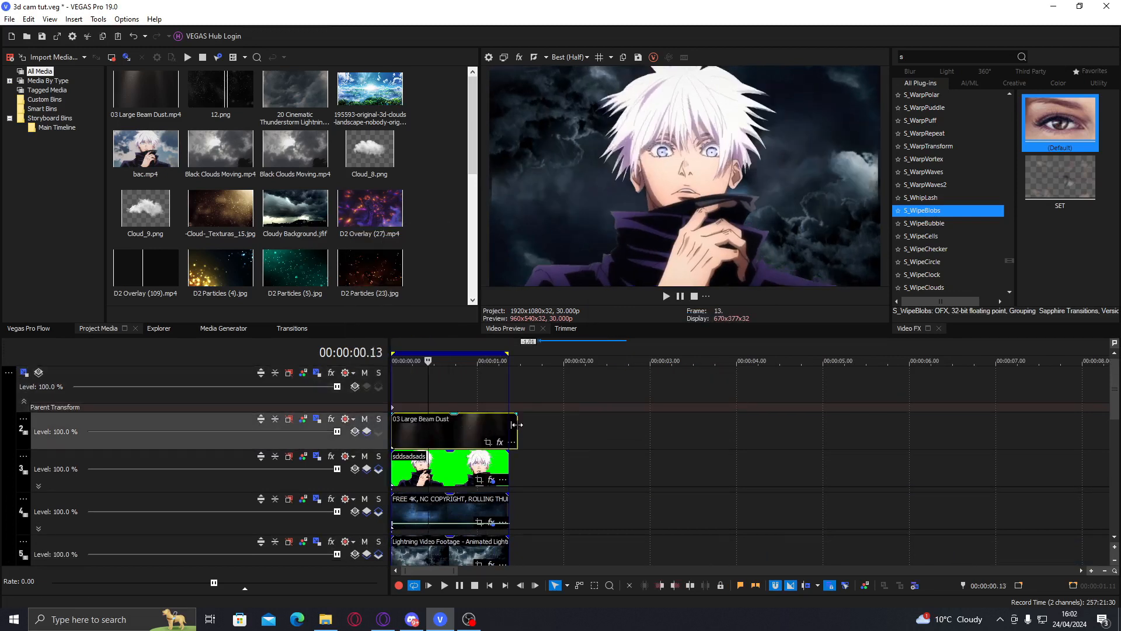
left_click_drag(517, 424, 510, 424)
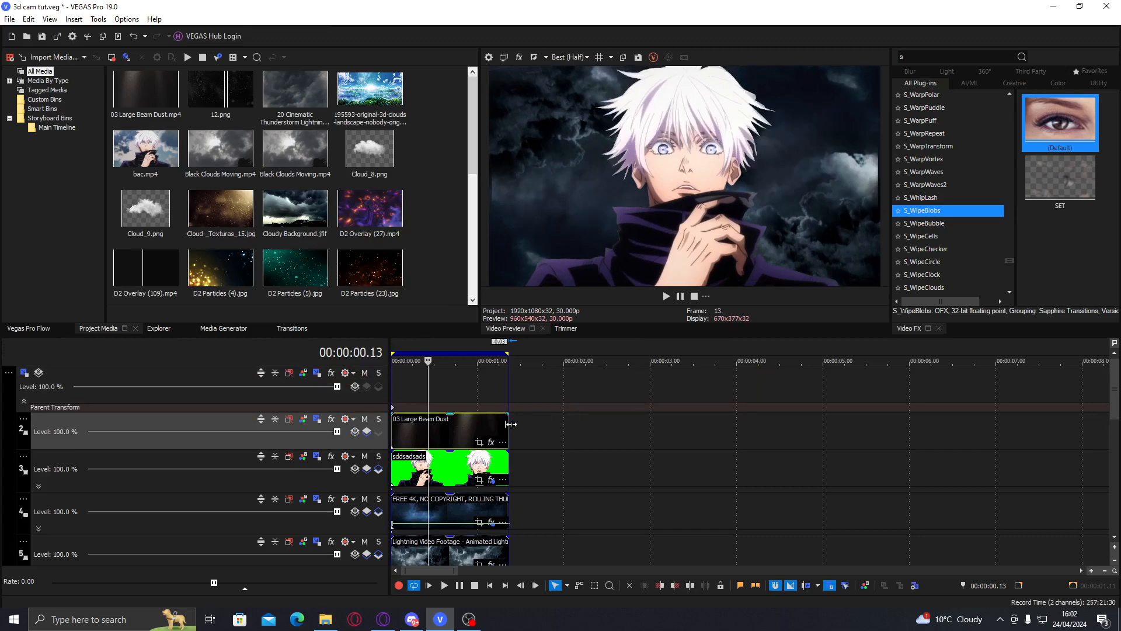
Set track 2's level to 99.0 % and move it toward the camera to Z -88.77 in Track Motion
left_click(316, 419)
left_click(352, 432)
left_click(334, 437)
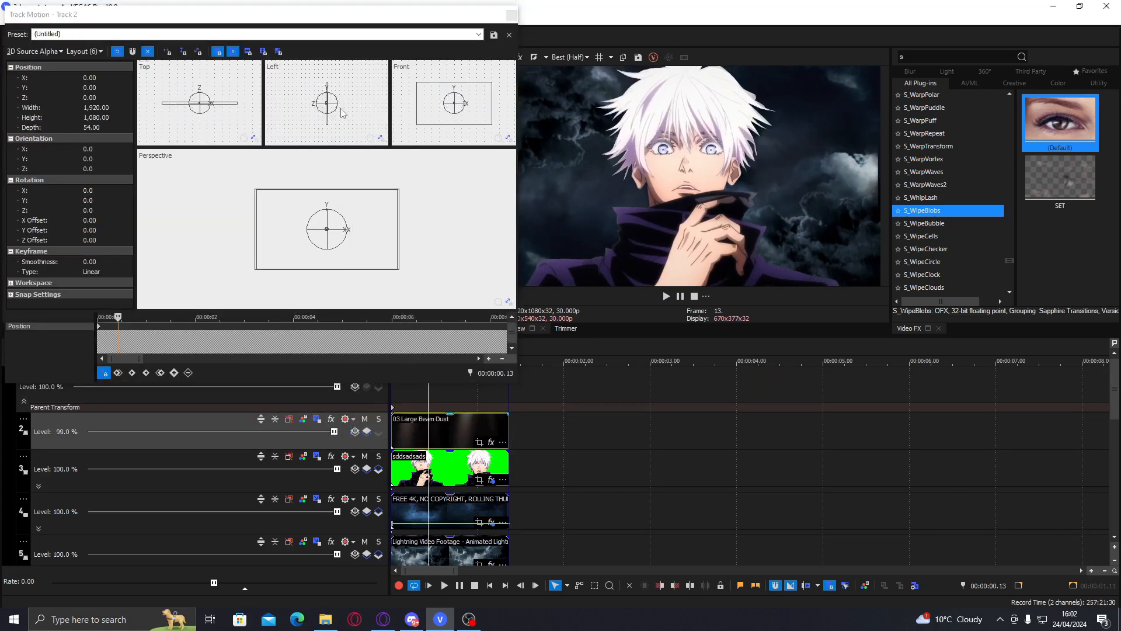
left_click(343, 113)
left_click_drag(343, 113, 342, 117)
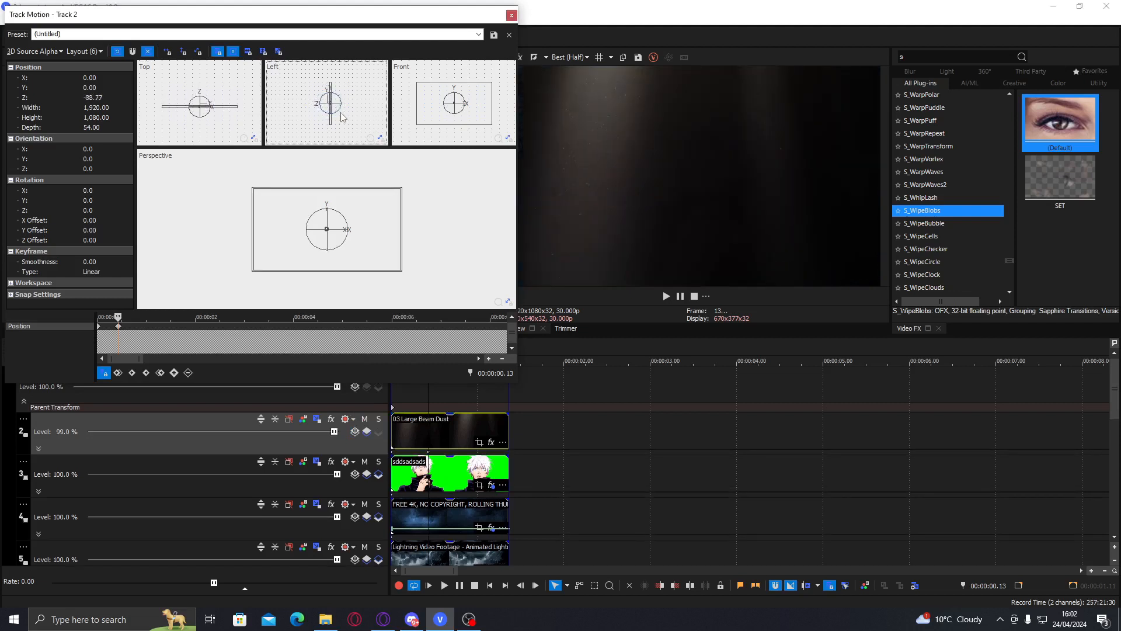
left_click(511, 16)
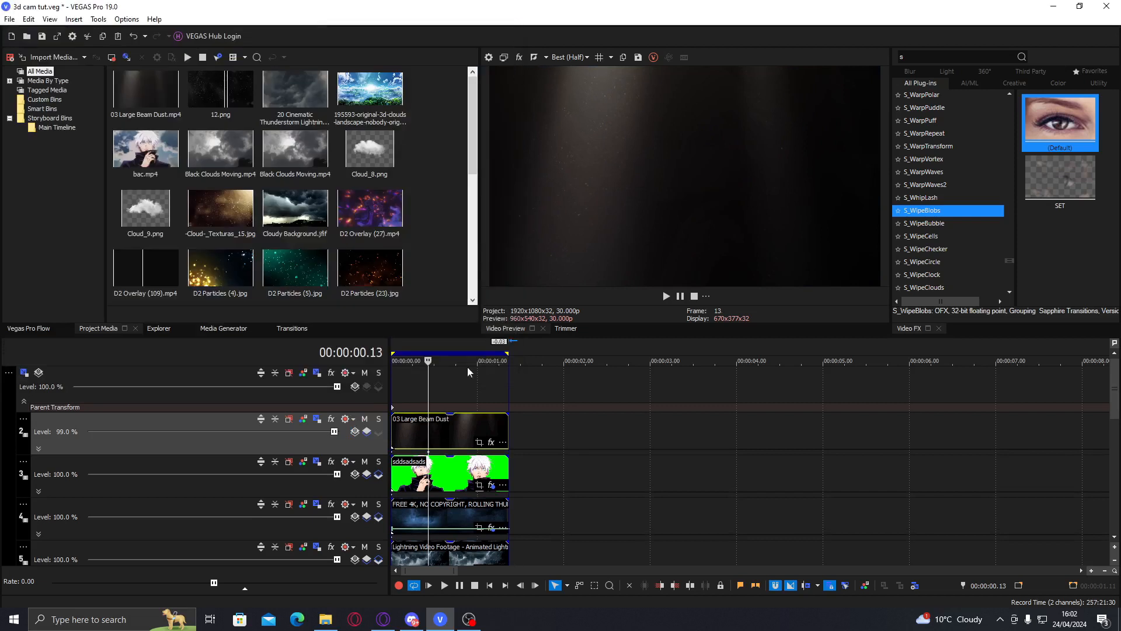
Apply the default Mask Generator effect to the 03 Large Beam Dust clip on track 2
right_click(393, 451)
left_click(410, 459)
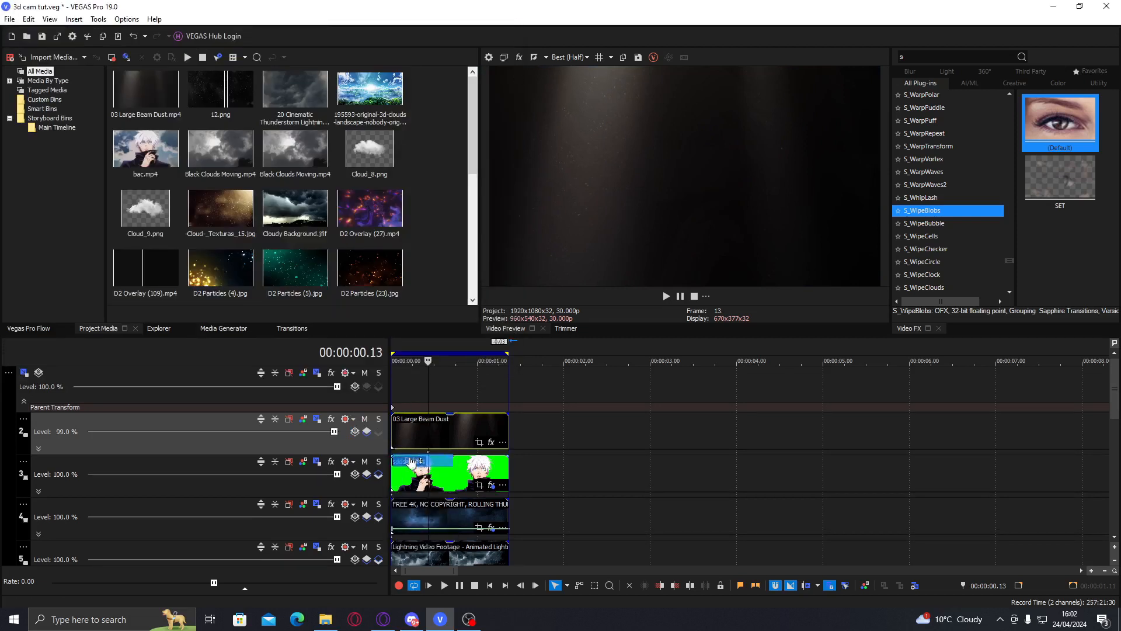
left_click(433, 442)
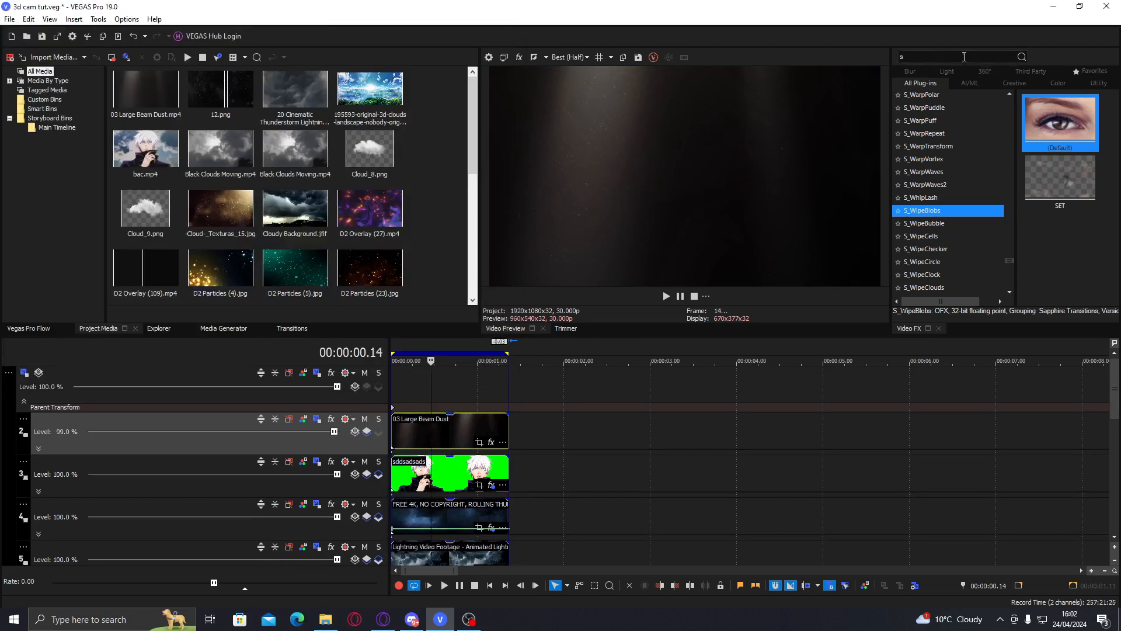
type("sask")
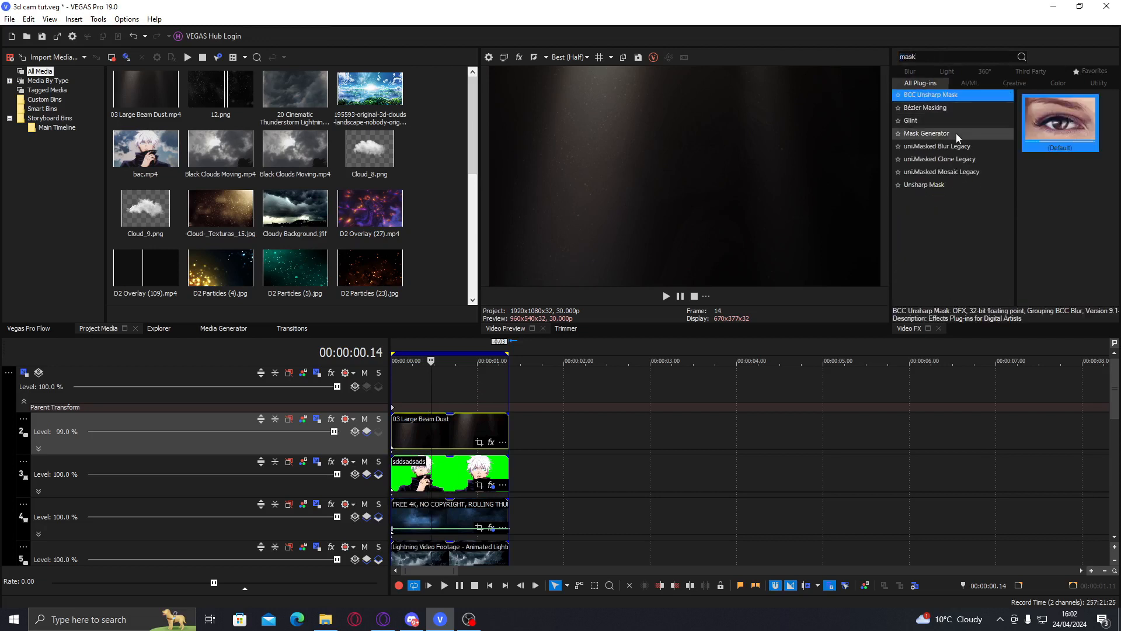
left_click(963, 134)
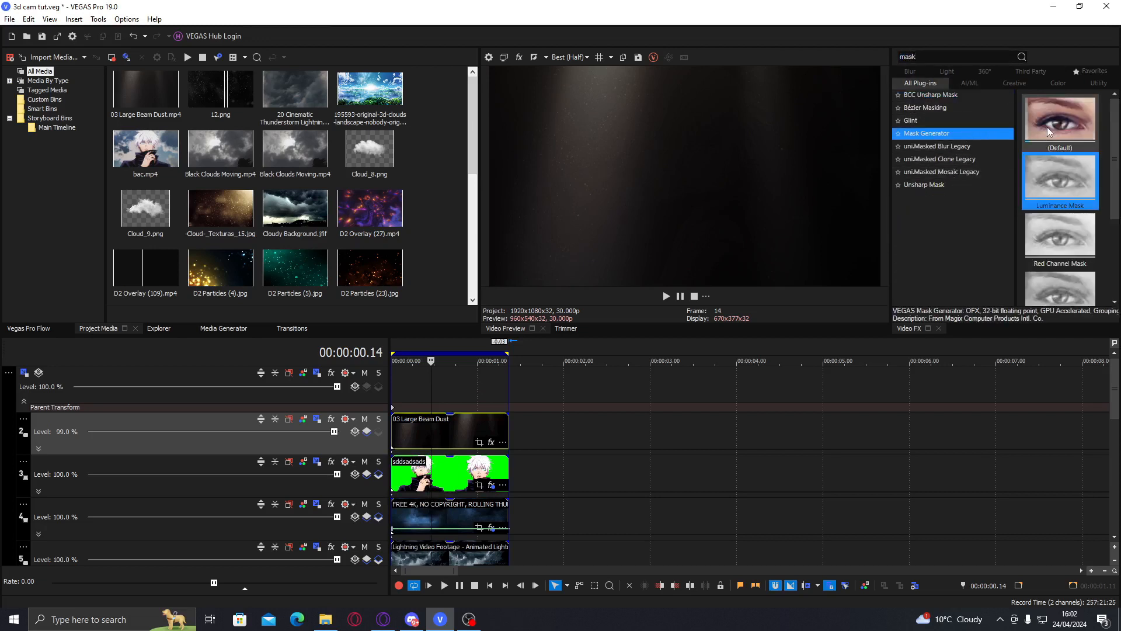
double_click(1045, 129)
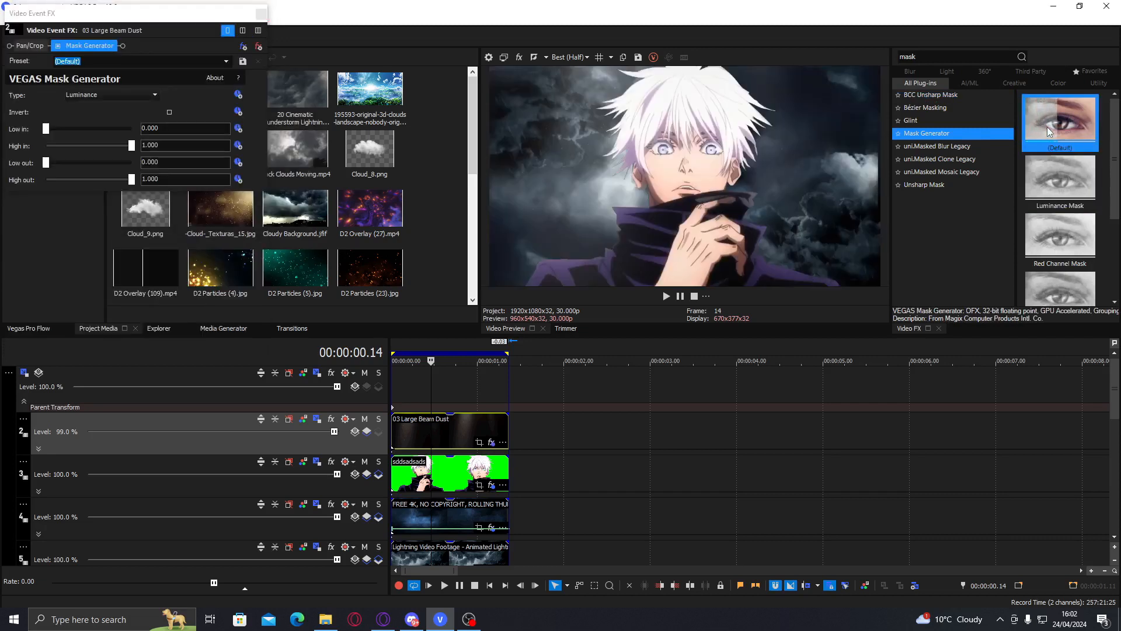
left_click(408, 439)
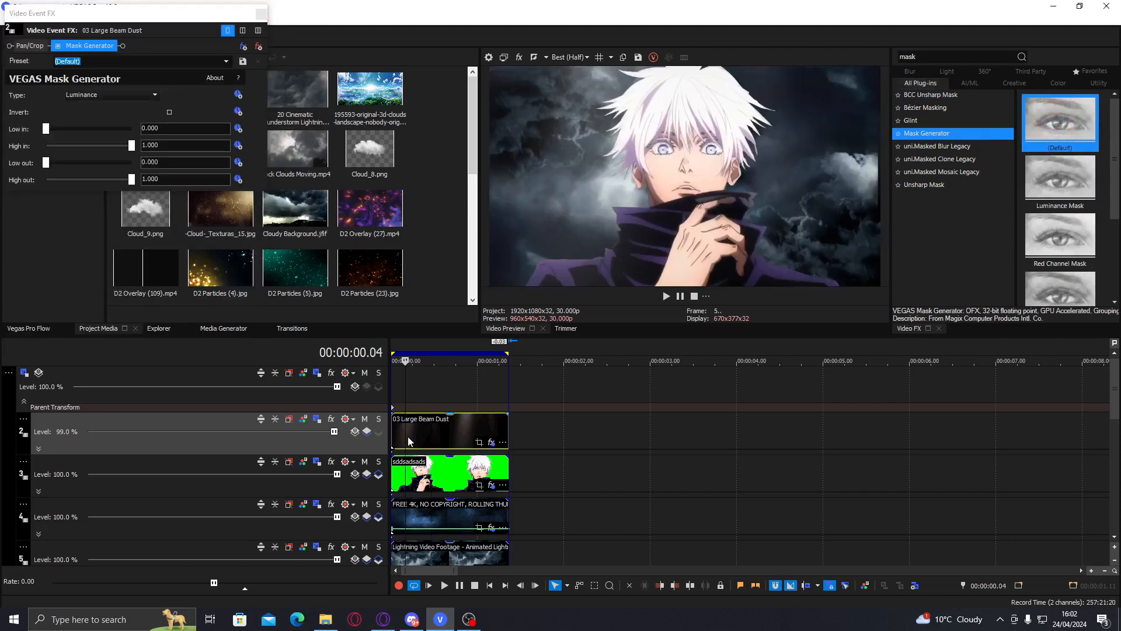
left_click(438, 439)
left_click(443, 439)
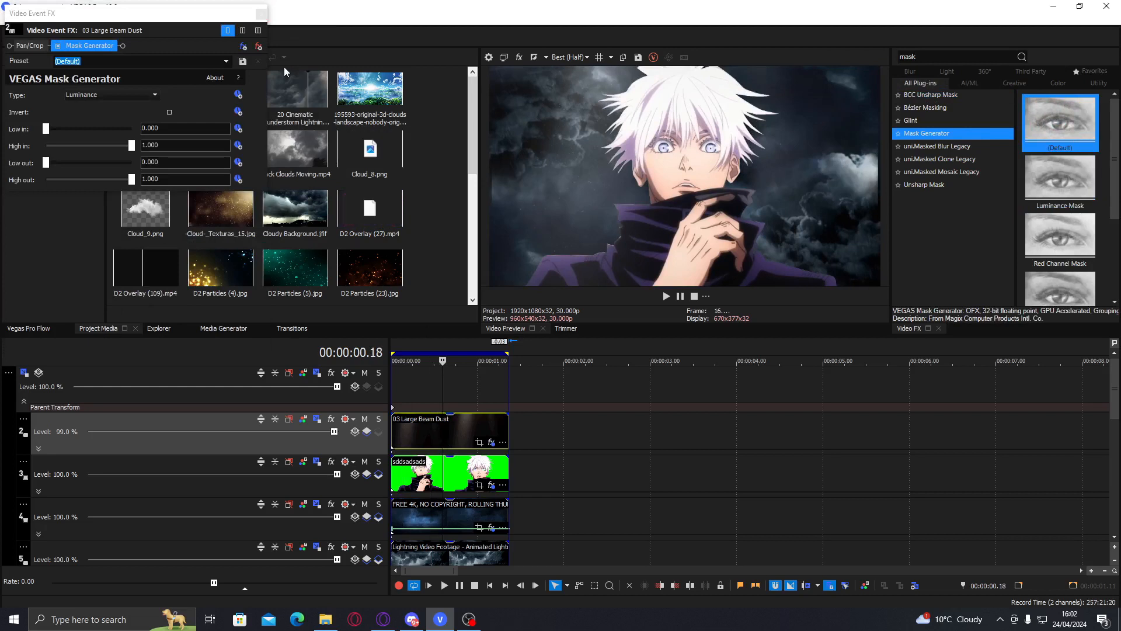
left_click(262, 14)
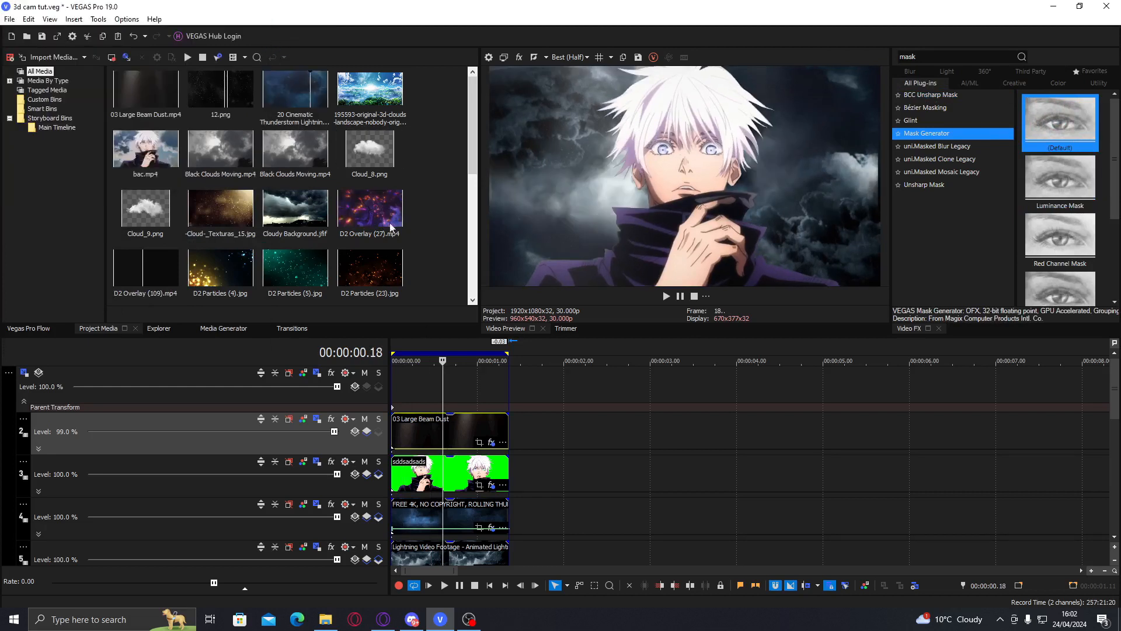
left_click(476, 428)
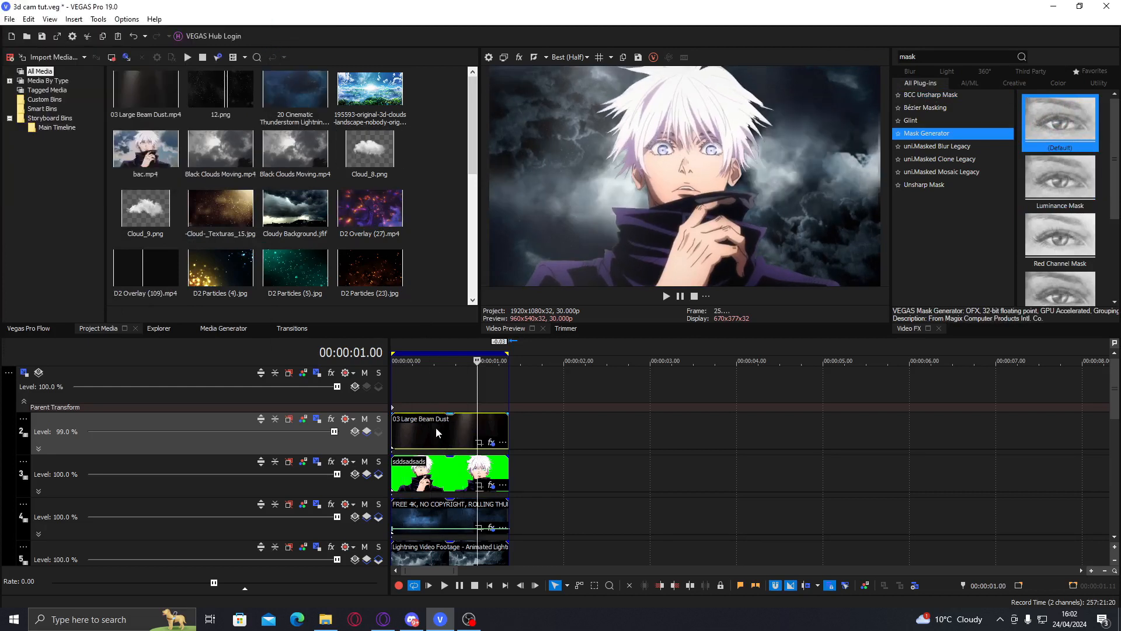
Search the video effects for "uni.ec" and bring up the saved uni.Ecto presets
left_click(422, 469)
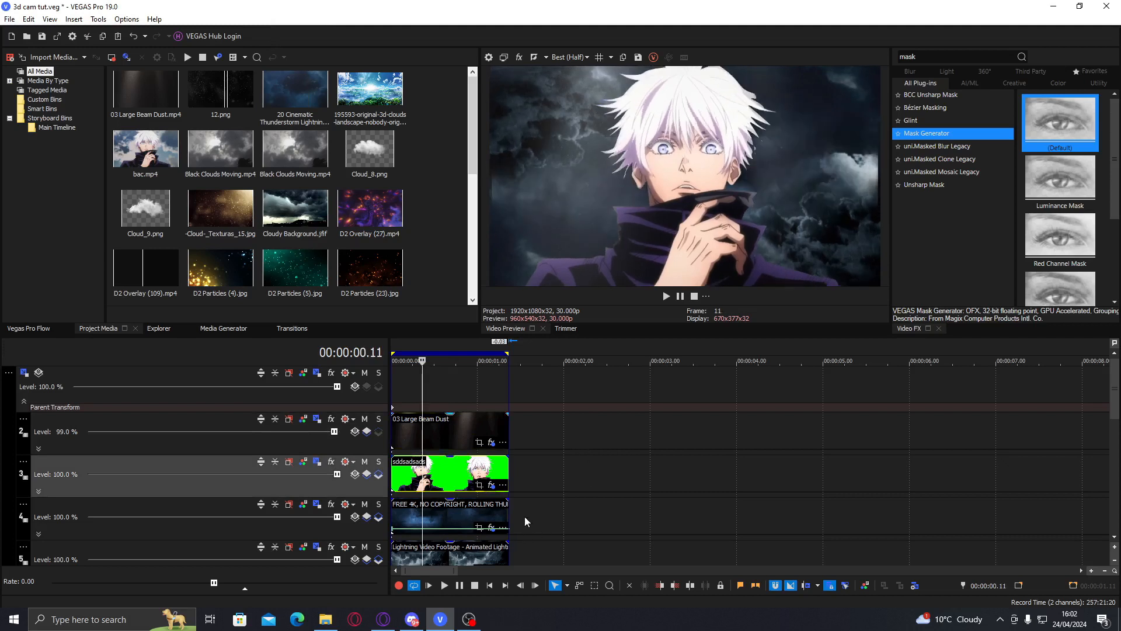
left_click(457, 516)
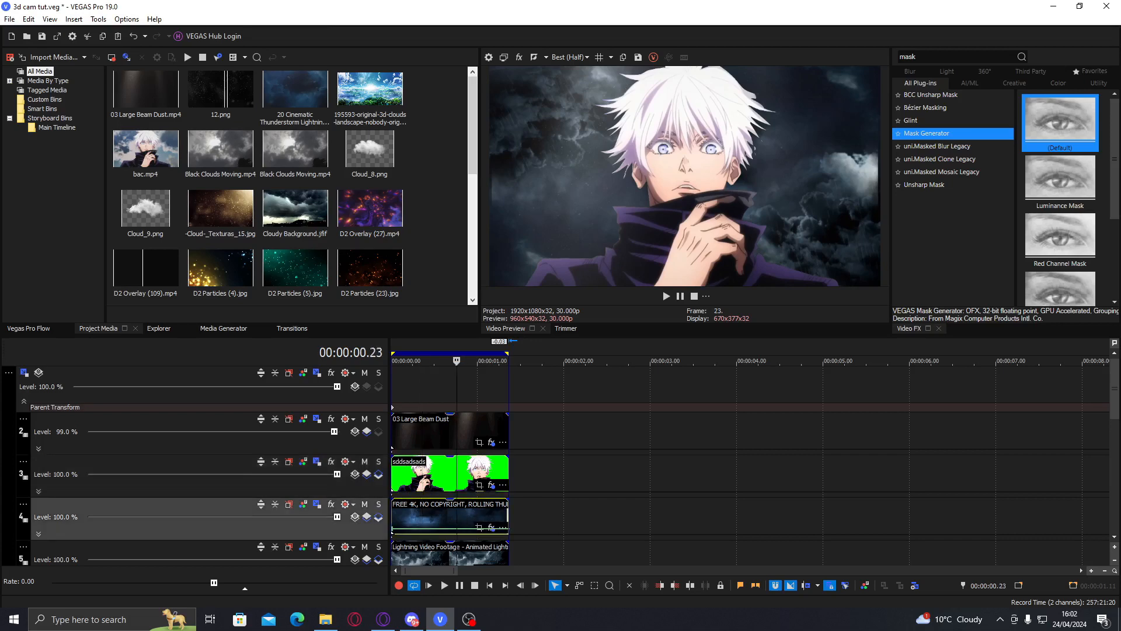
left_click_drag(1116, 383, 1115, 406)
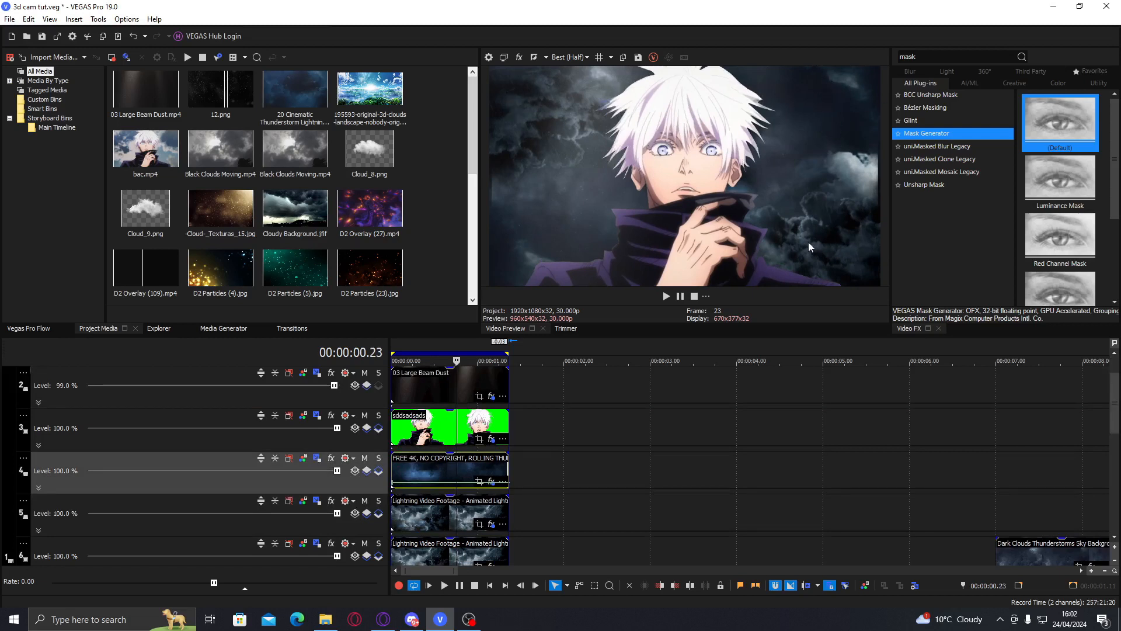
scroll(1117, 408, "down", 1)
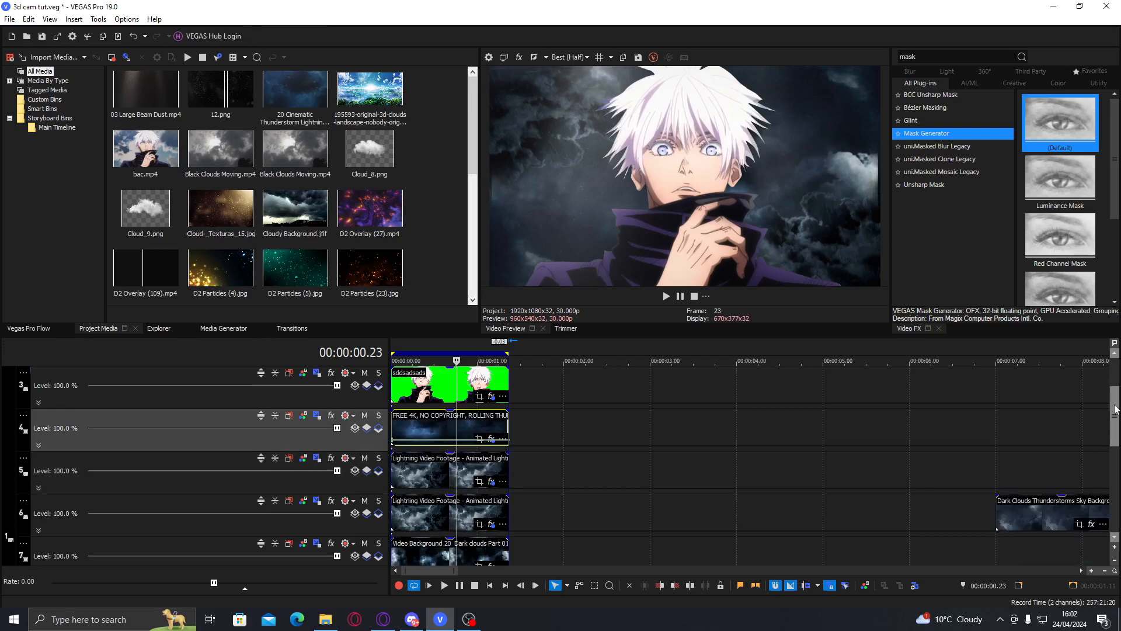
double_click(955, 56)
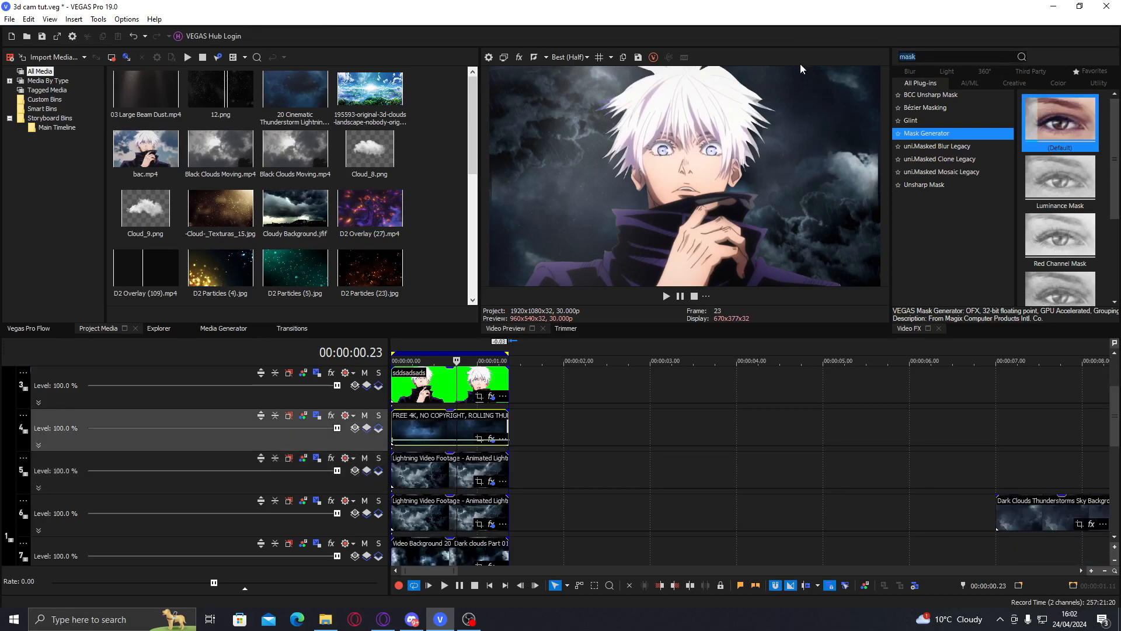
type("uni.ec")
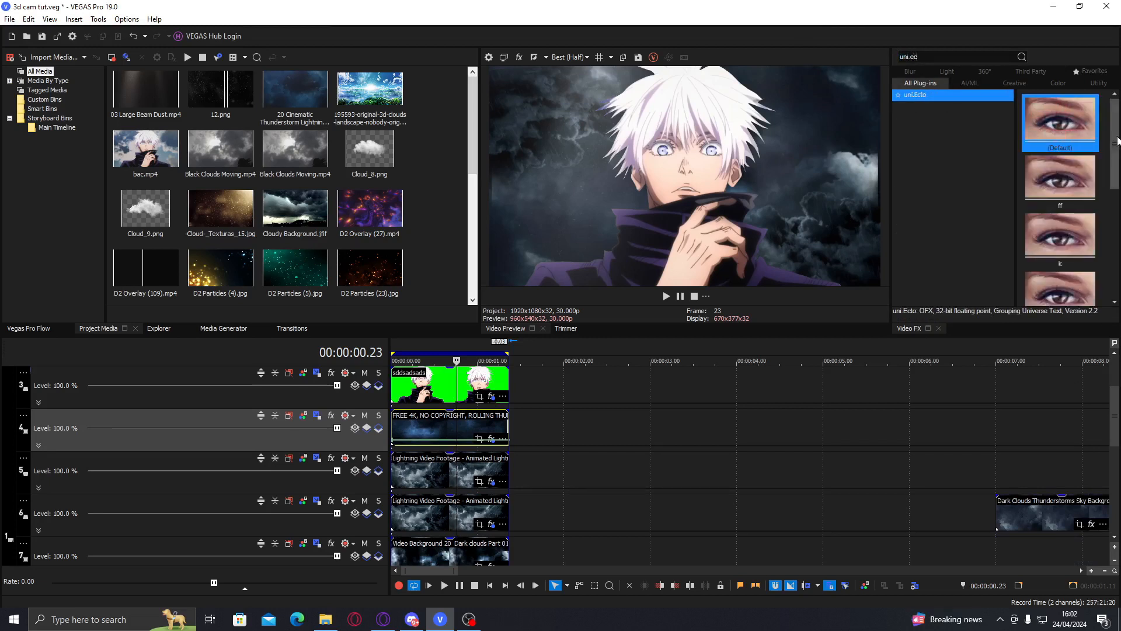
scroll(1051, 234, "down", 3)
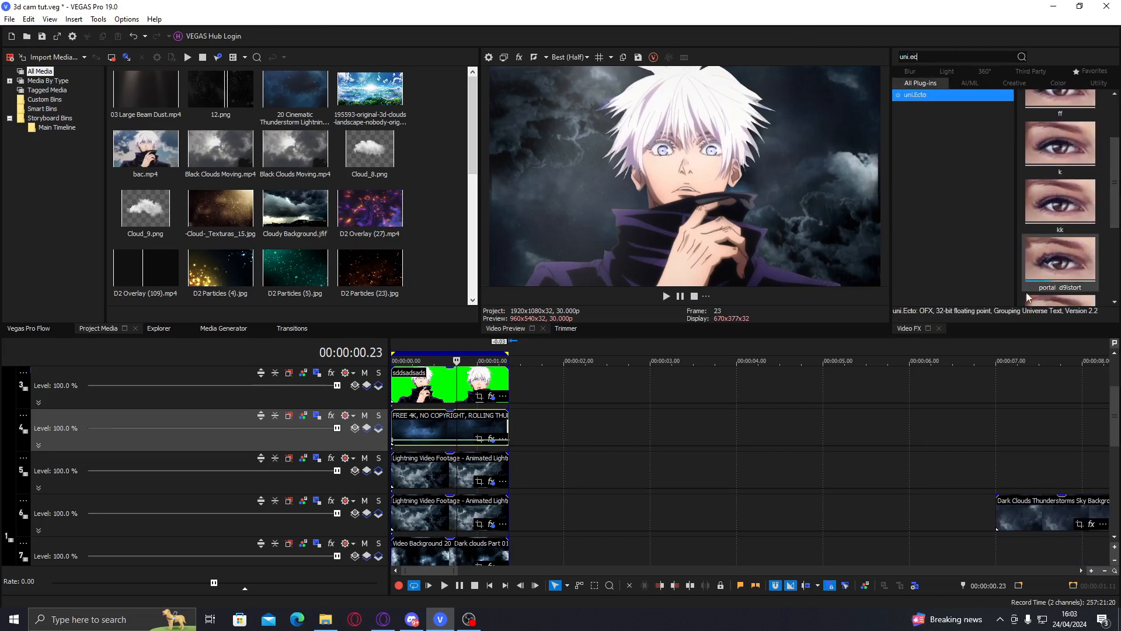
Examine the storm-cloud shot of the character in the reference AMV edit loaded in the Trimmer
left_click(450, 471)
left_click_drag(1117, 430, 1119, 442)
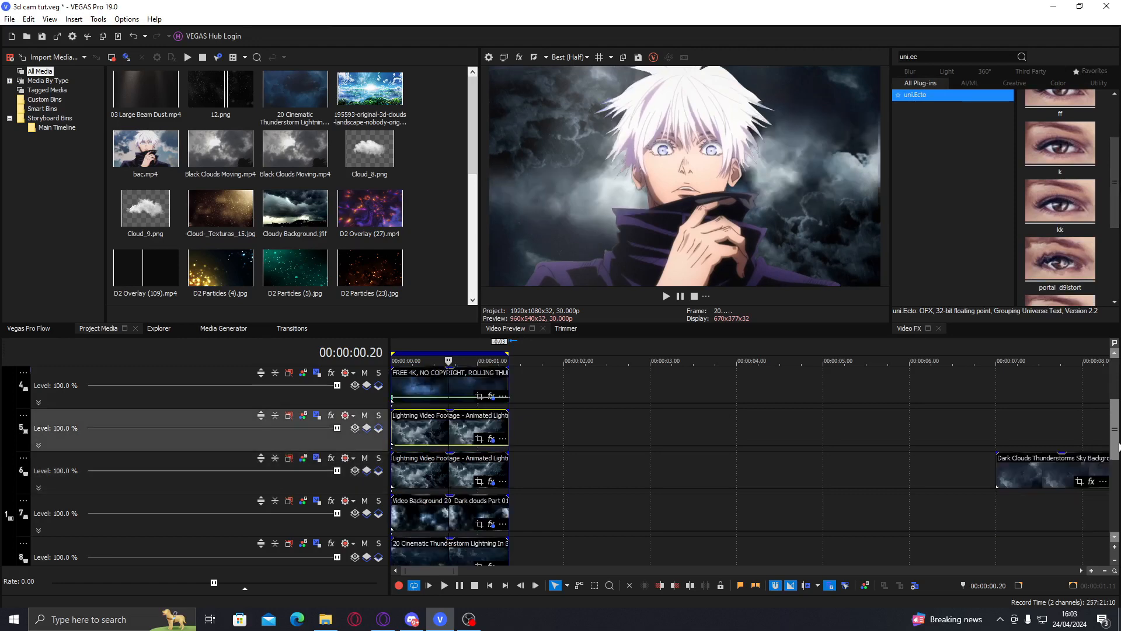
left_click(566, 328)
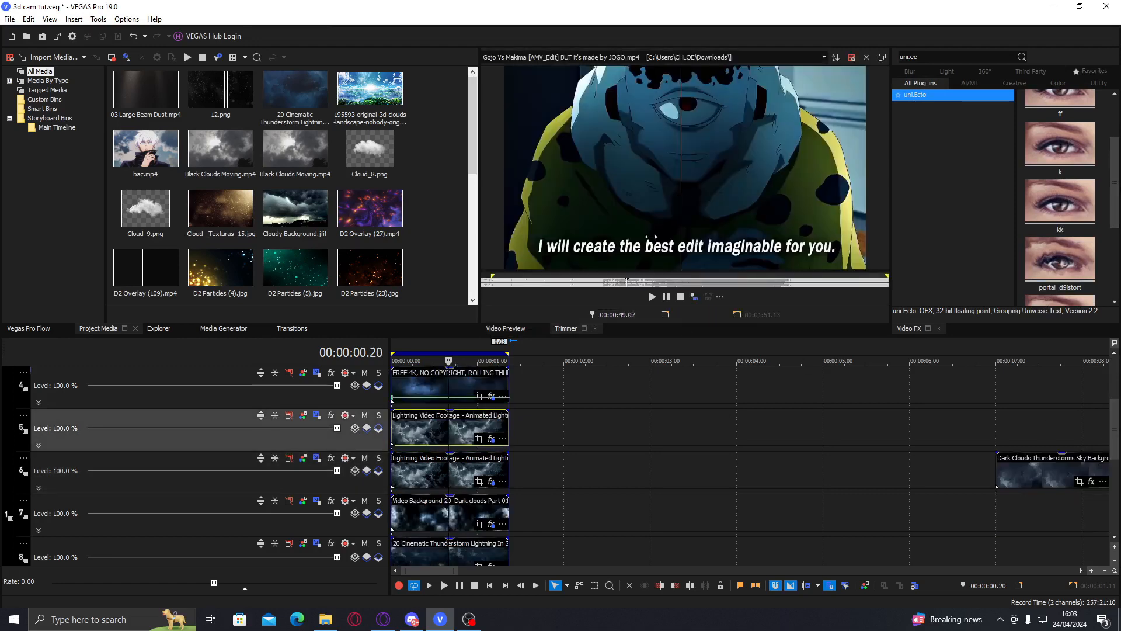
key("space")
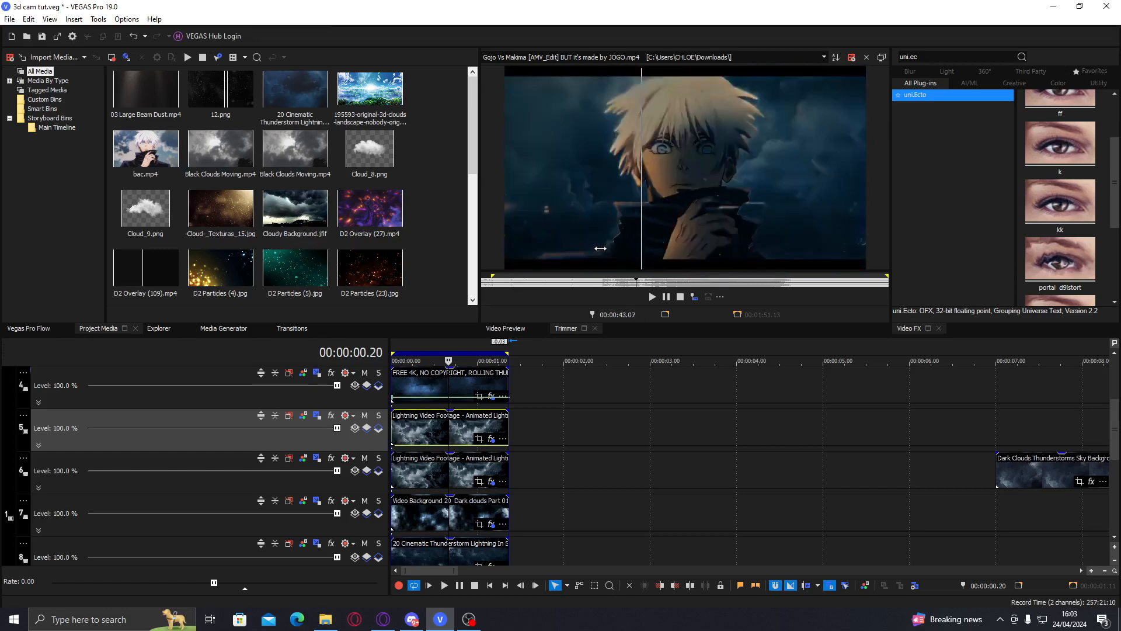
Apply the uni.Ecto portal_d9istort preset to the Lightning Video Footage clip on track 6 and set Size to 9.52
left_click(433, 471)
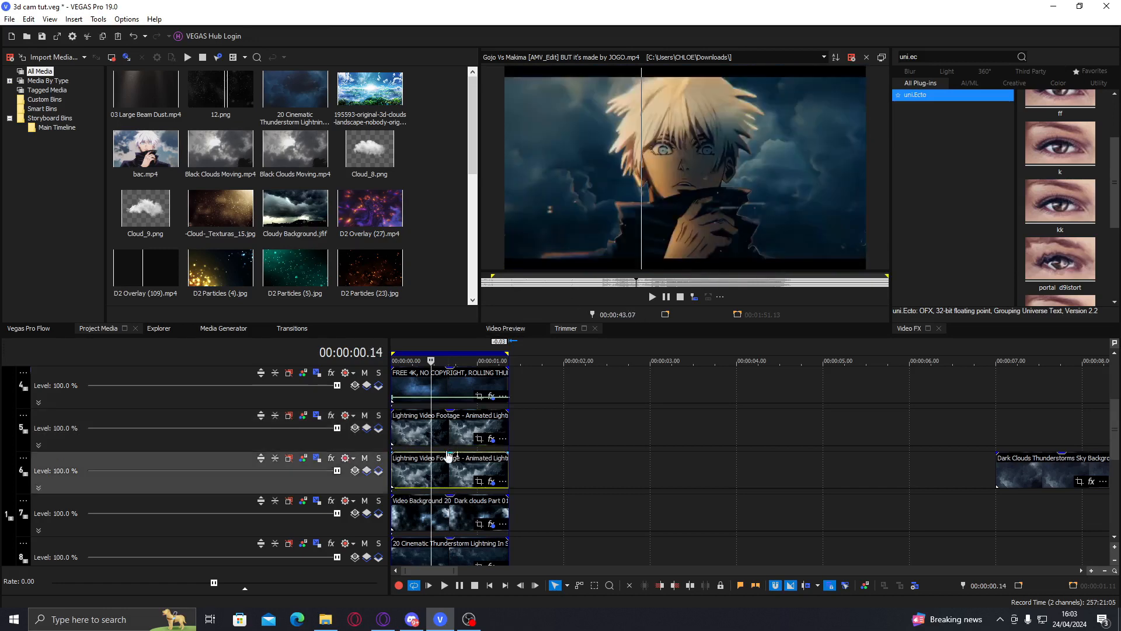
left_click(506, 329)
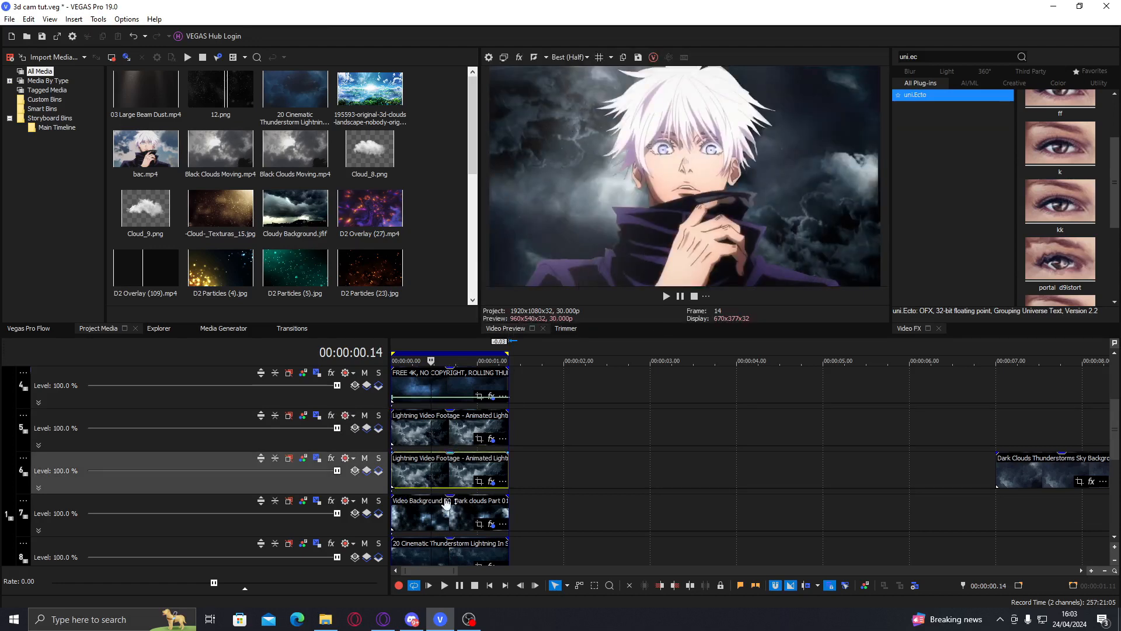
double_click(1058, 265)
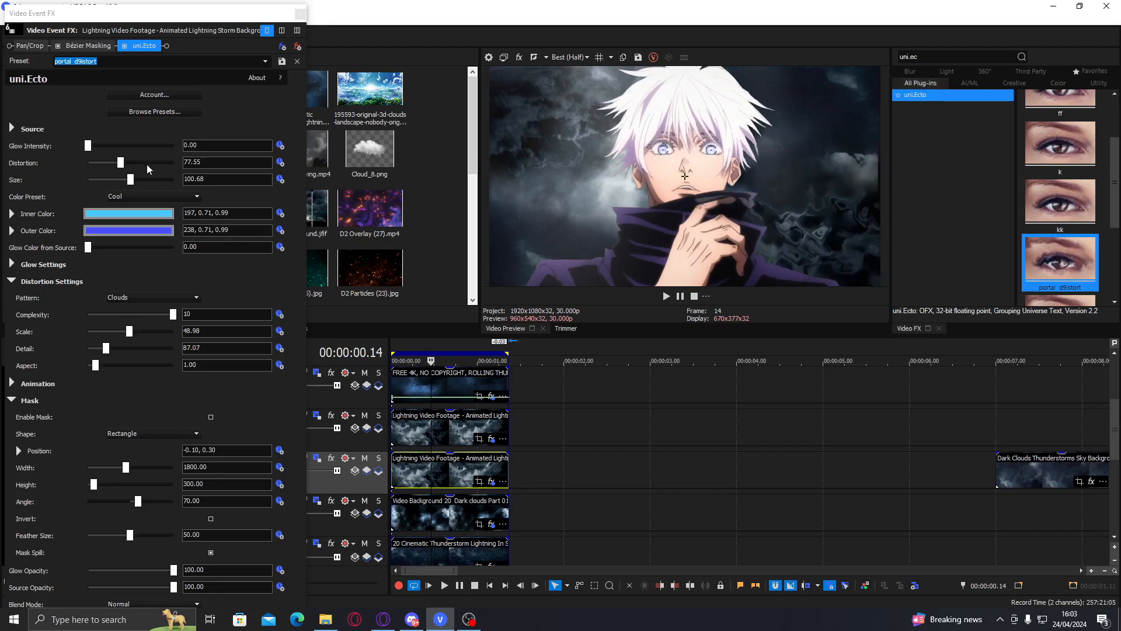
left_click(92, 181)
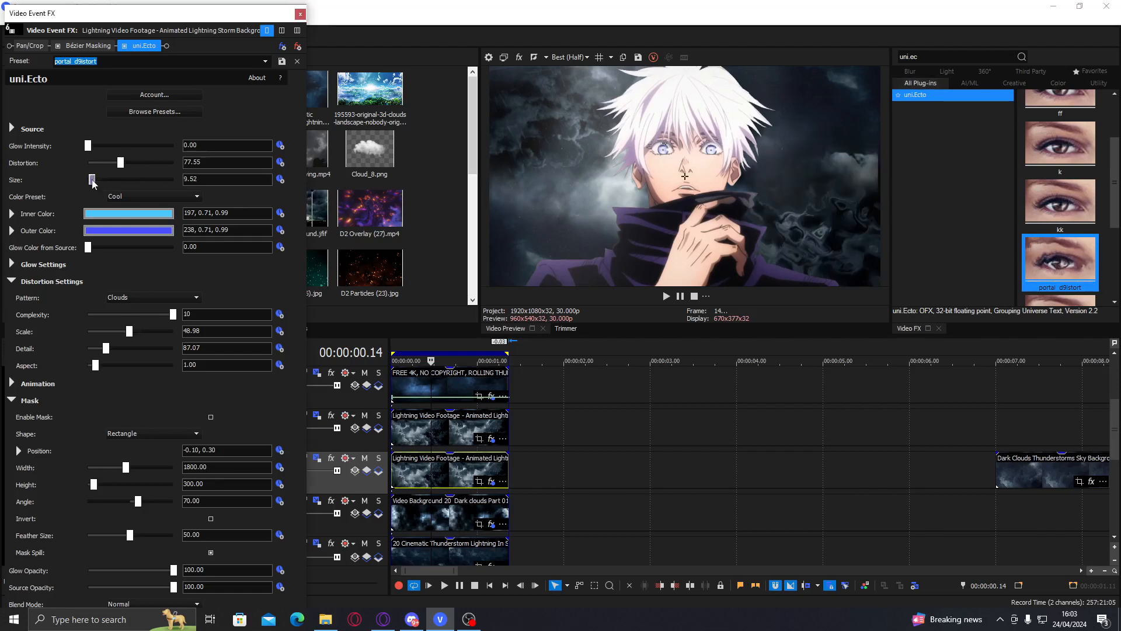
Set the video preview quality to Best (Quarter)
left_click(569, 57)
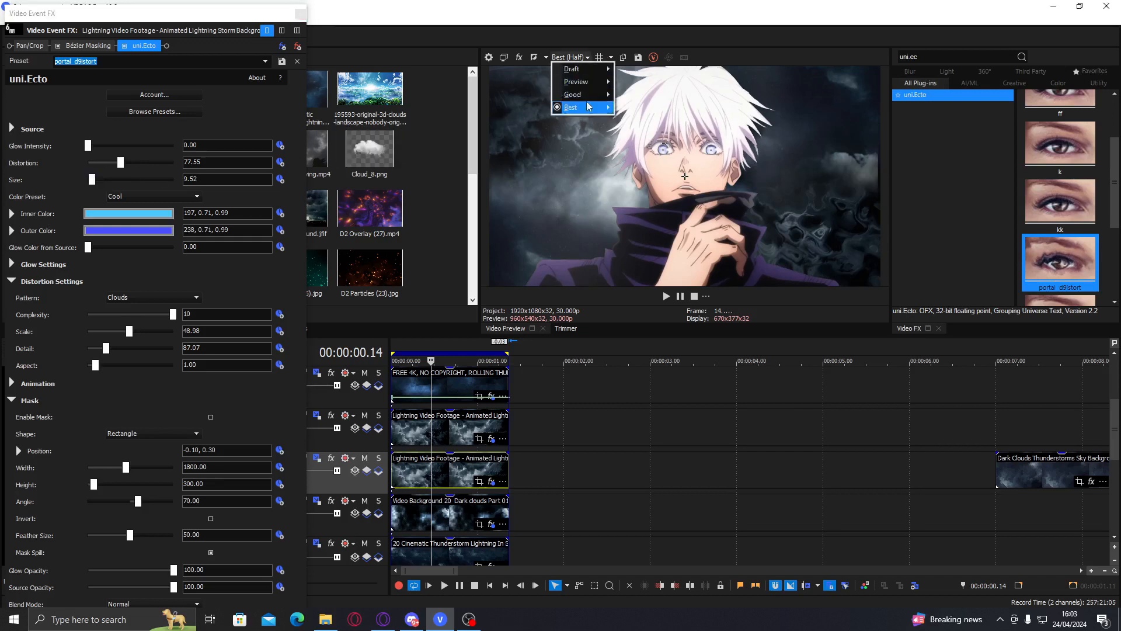
mouse_move(584, 108)
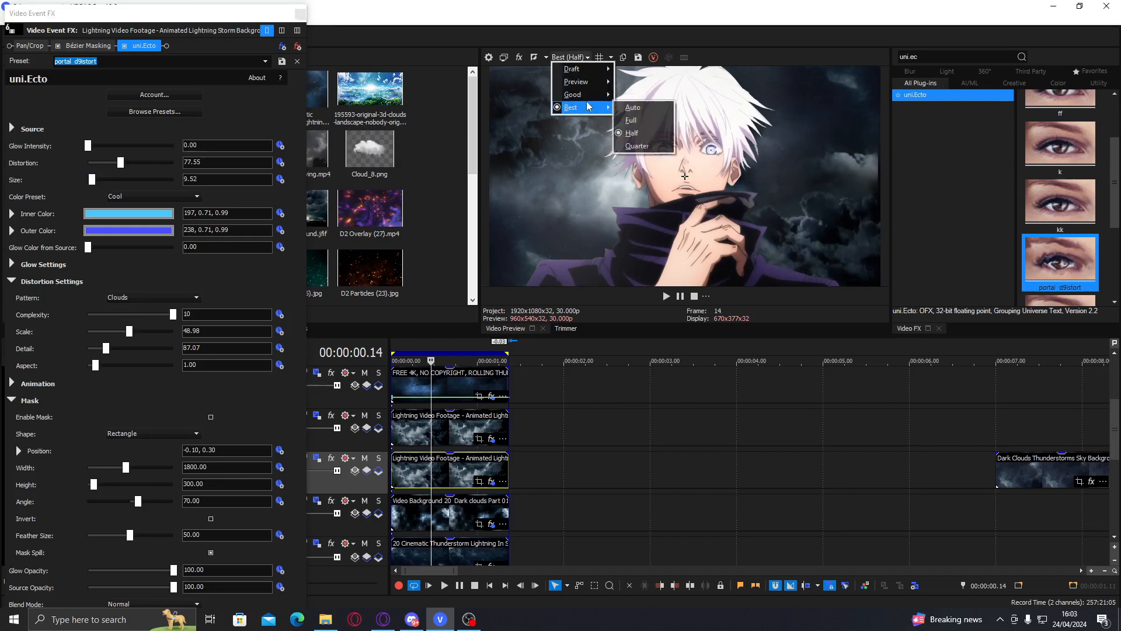
left_click(635, 146)
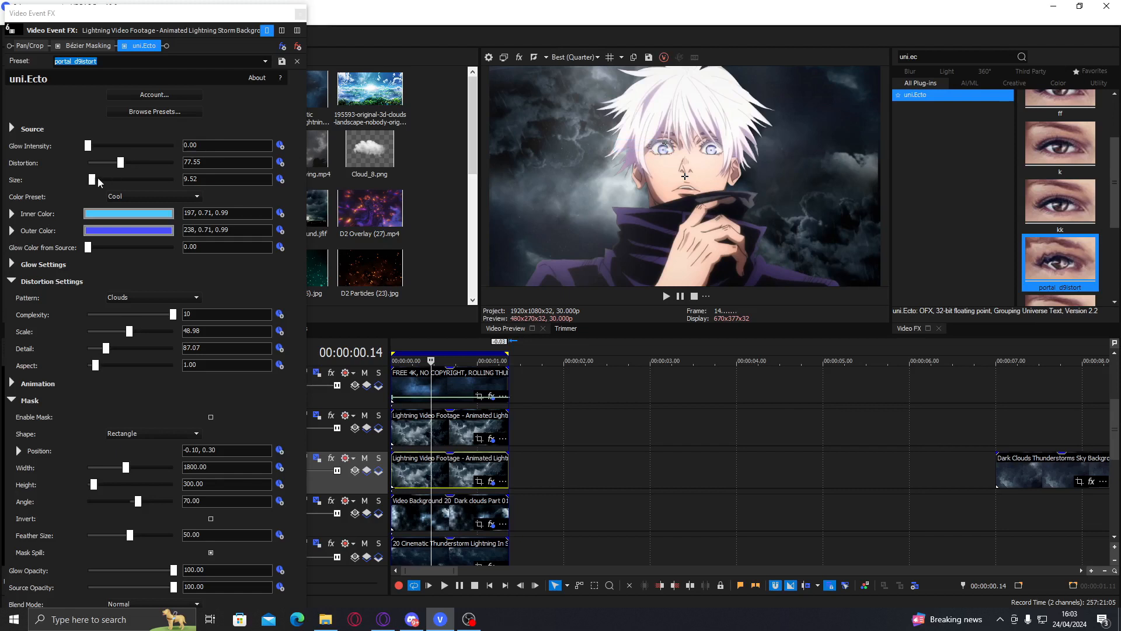
Tune the track 6 clip's uni.Ecto effect to a Distortion of 146.94 and a Size of 19.05
left_click(92, 181)
left_click_drag(120, 163, 155, 163)
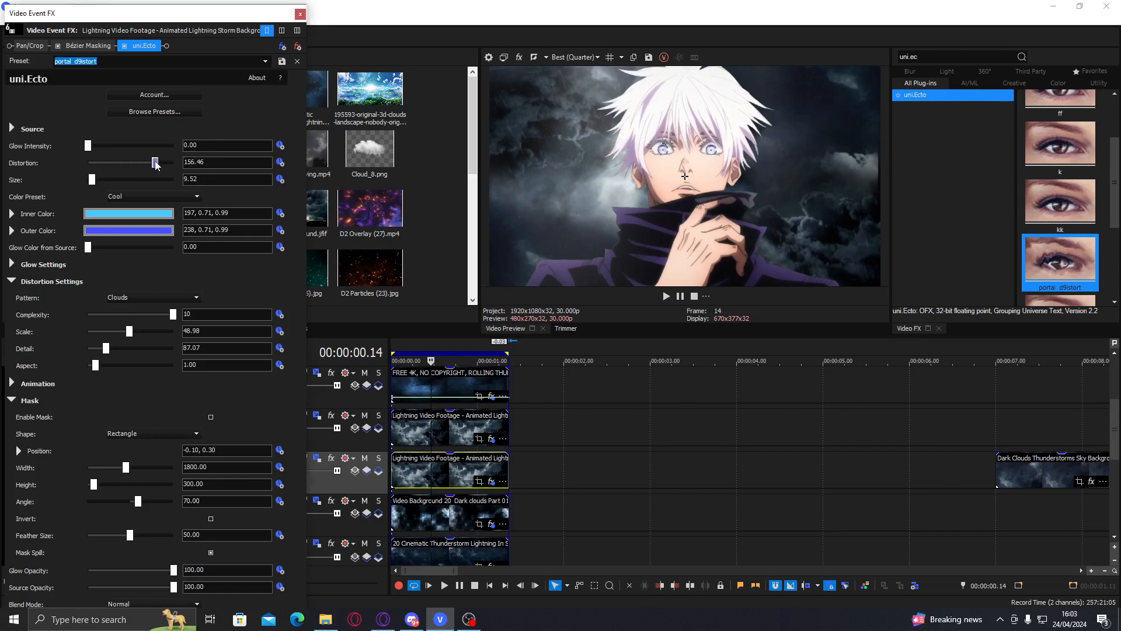
left_click(118, 165)
left_click_drag(92, 180, 95, 180)
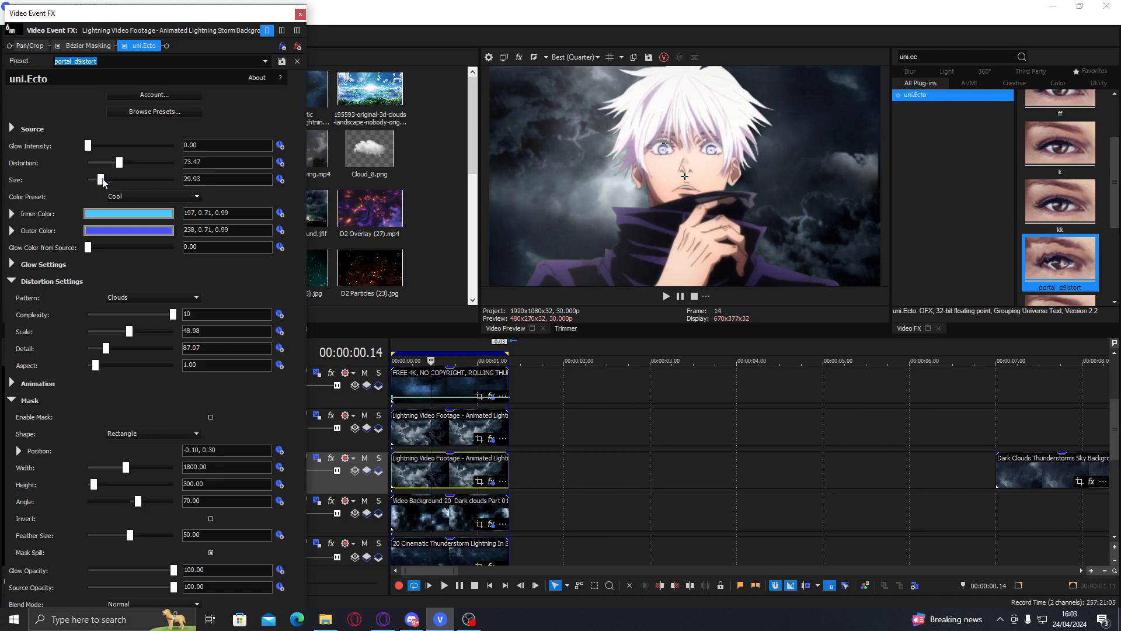
left_click_drag(103, 181, 107, 183)
left_click_drag(126, 165, 135, 163)
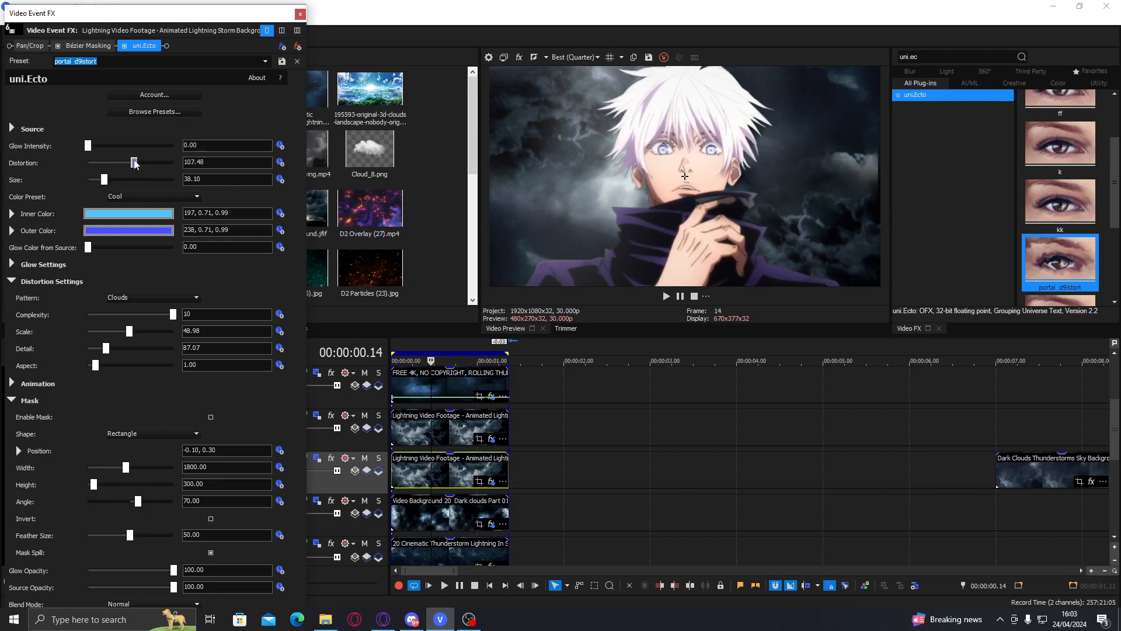
left_click(439, 471)
key("space")
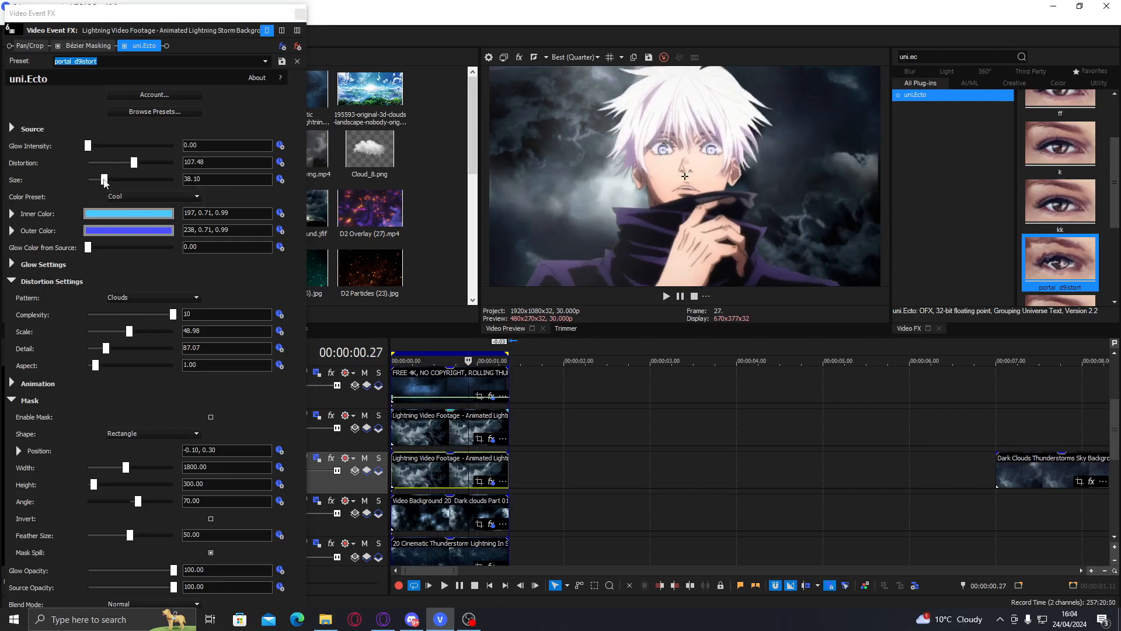
left_click(150, 164)
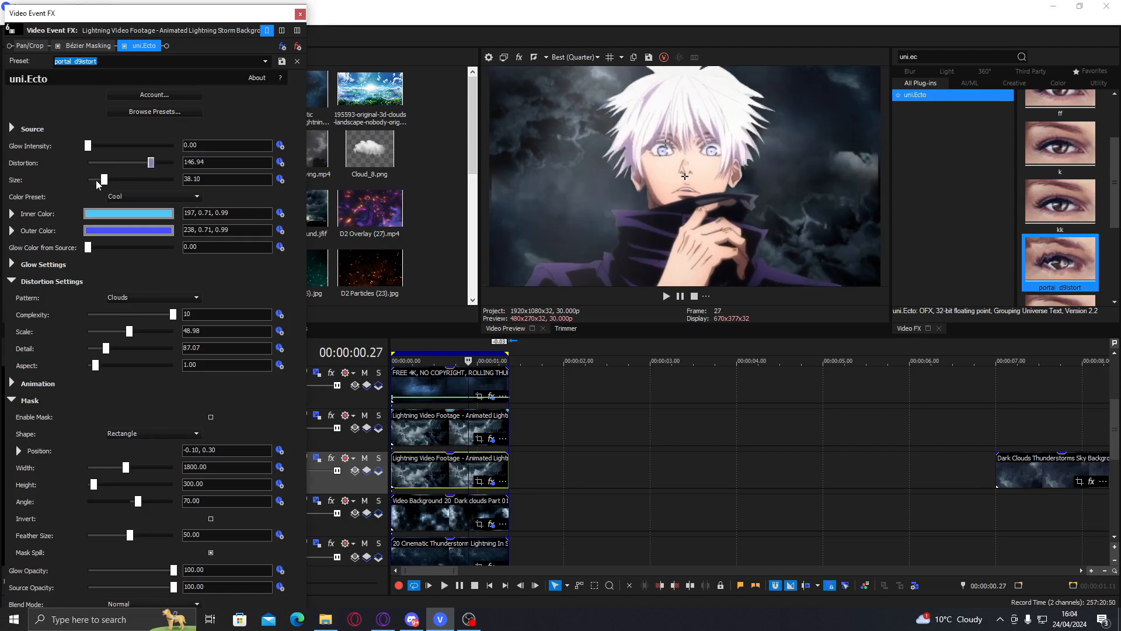
left_click(97, 181)
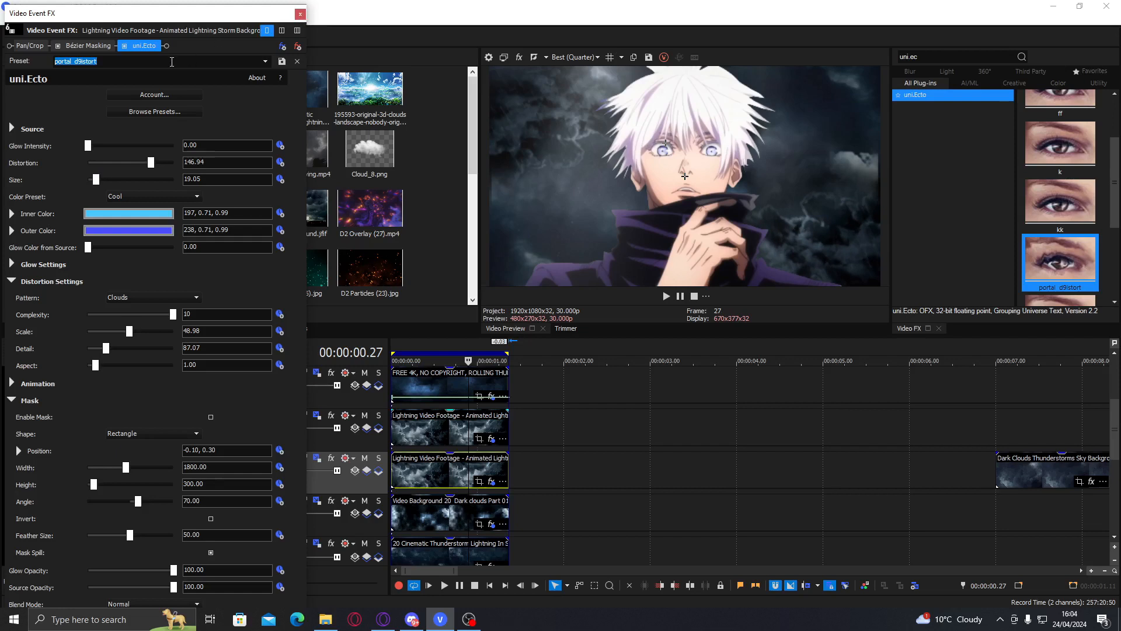
Save the current uni.Ecto settings as a preset named clouds, refresh the effect's preset list and close the effect window
type("clouds")
left_click(938, 63)
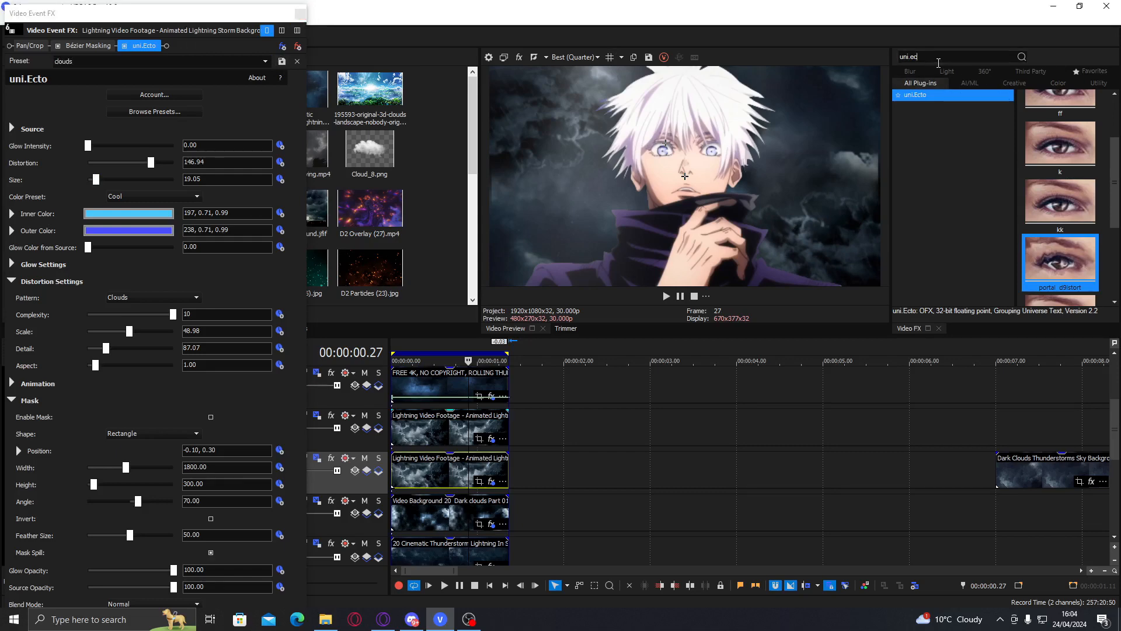
key("BackSpace")
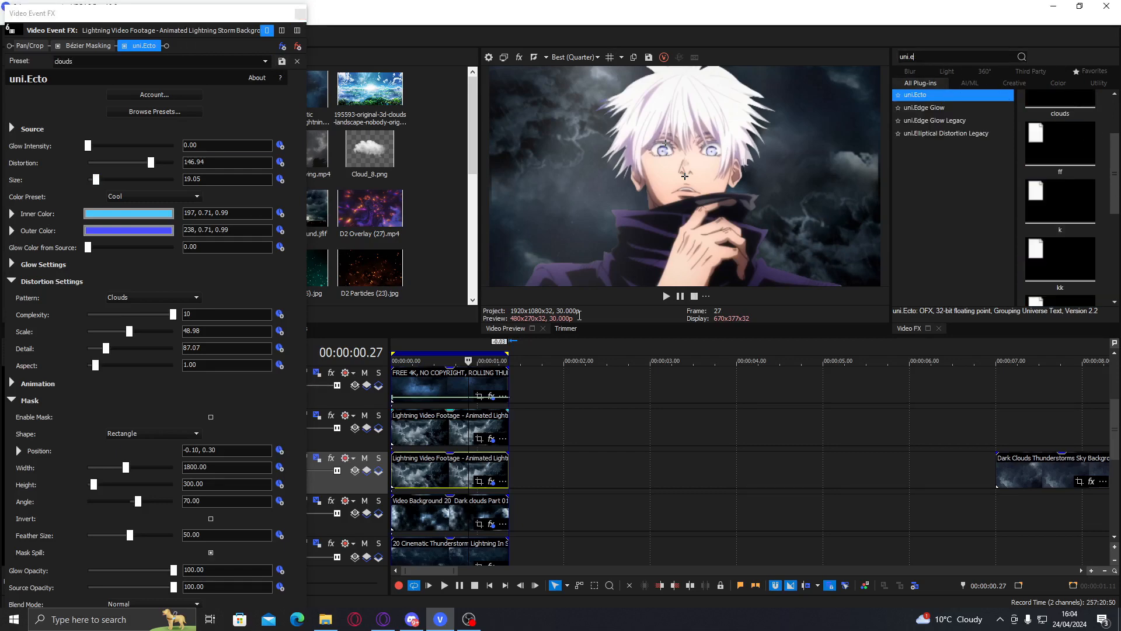
left_click(300, 13)
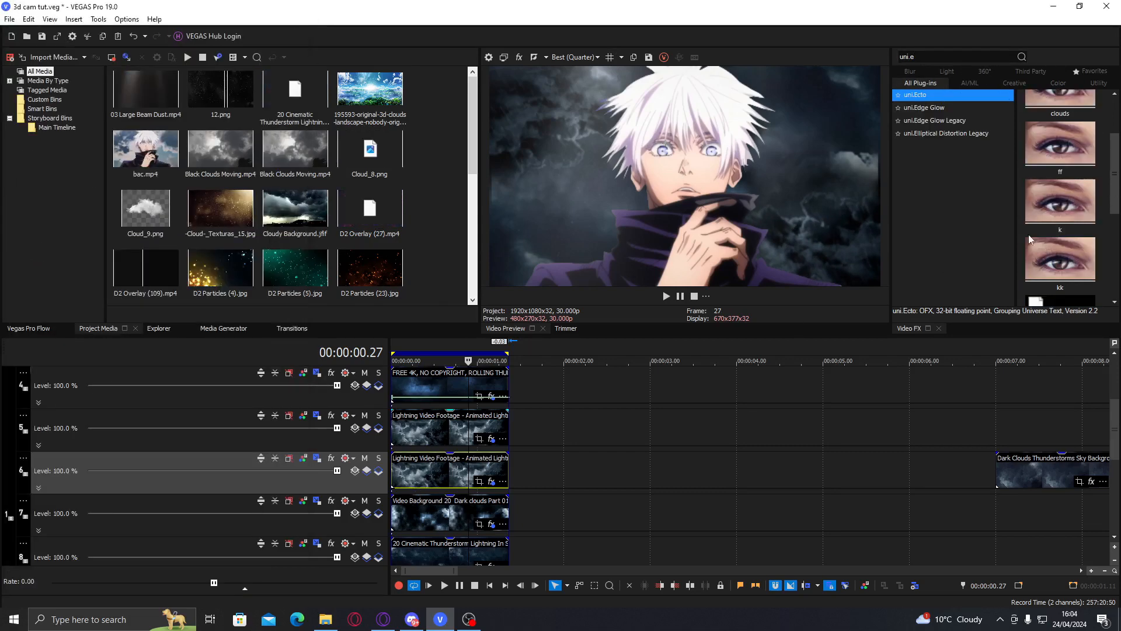
Apply the uni.Ecto clouds preset to the storm clips on tracks 5, 8, 9 and 7
double_click(1060, 104)
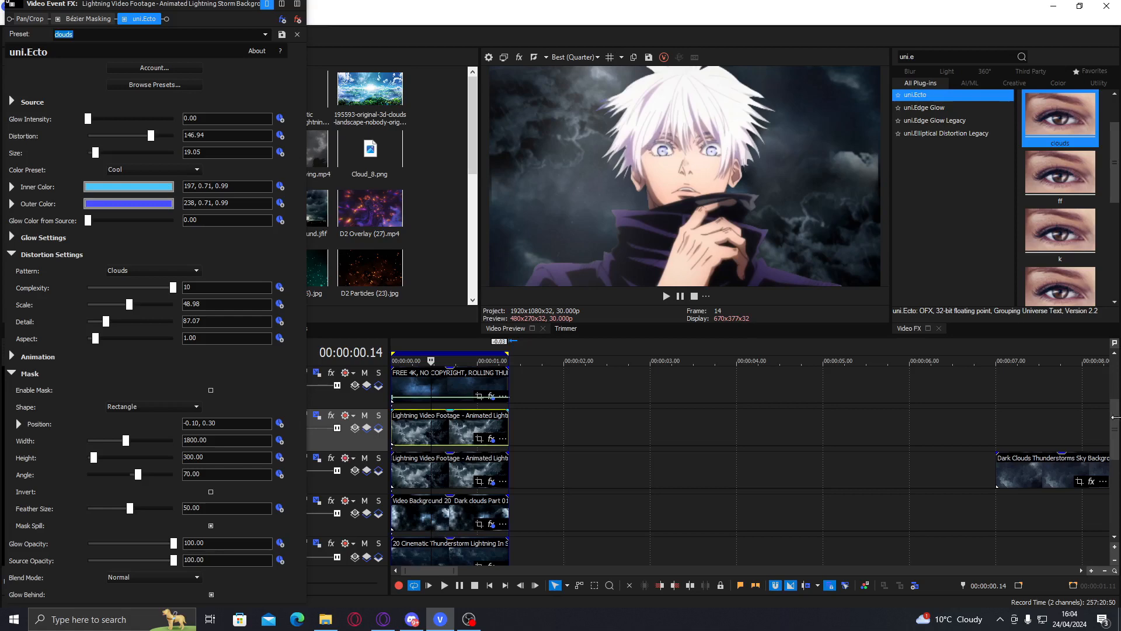
scroll(1117, 444, "down", 2)
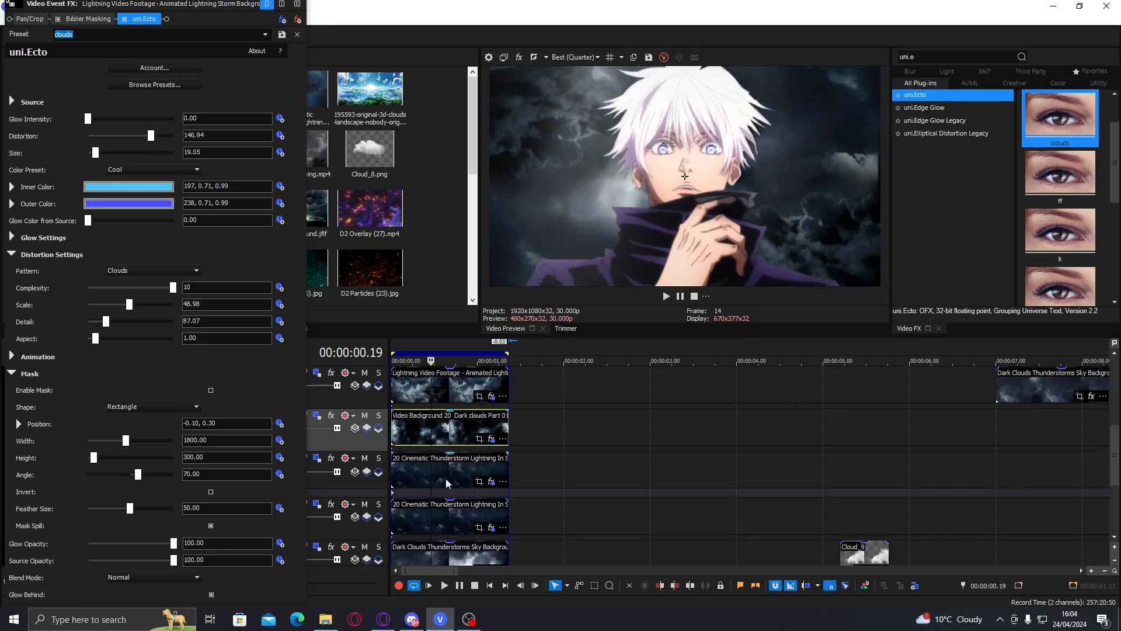
double_click(1077, 144)
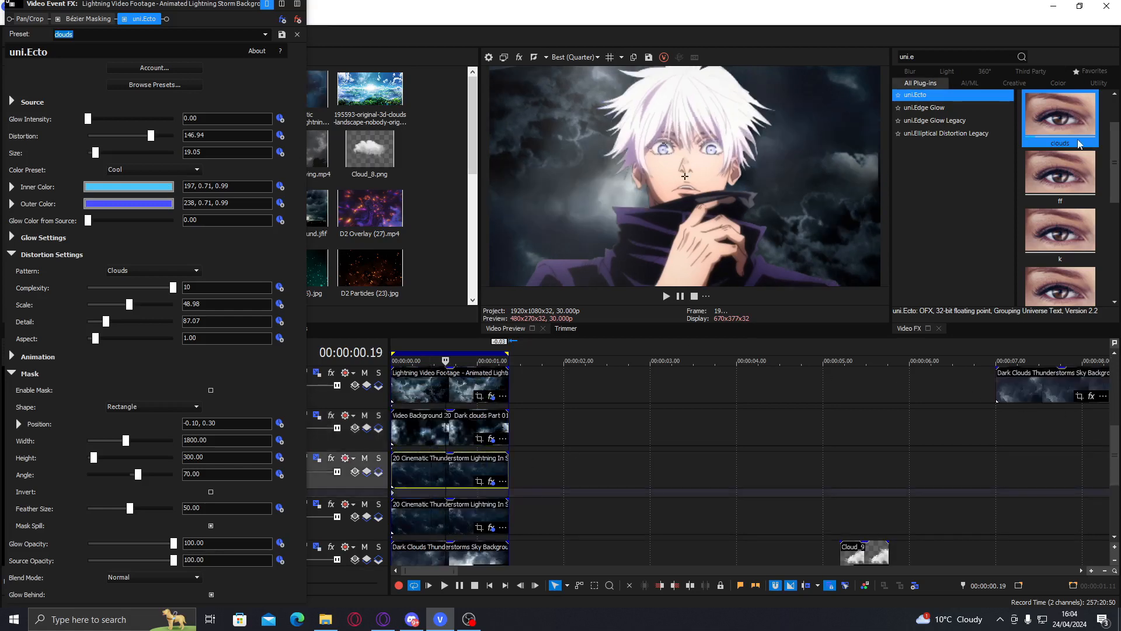
left_click(442, 523)
left_click(437, 429)
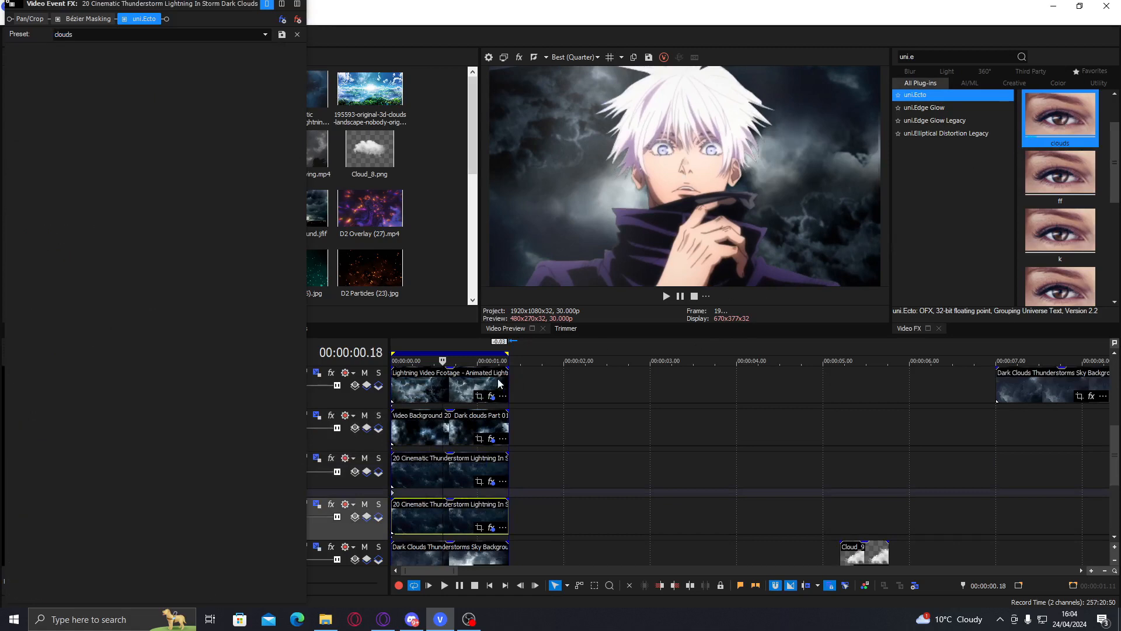
double_click(1063, 105)
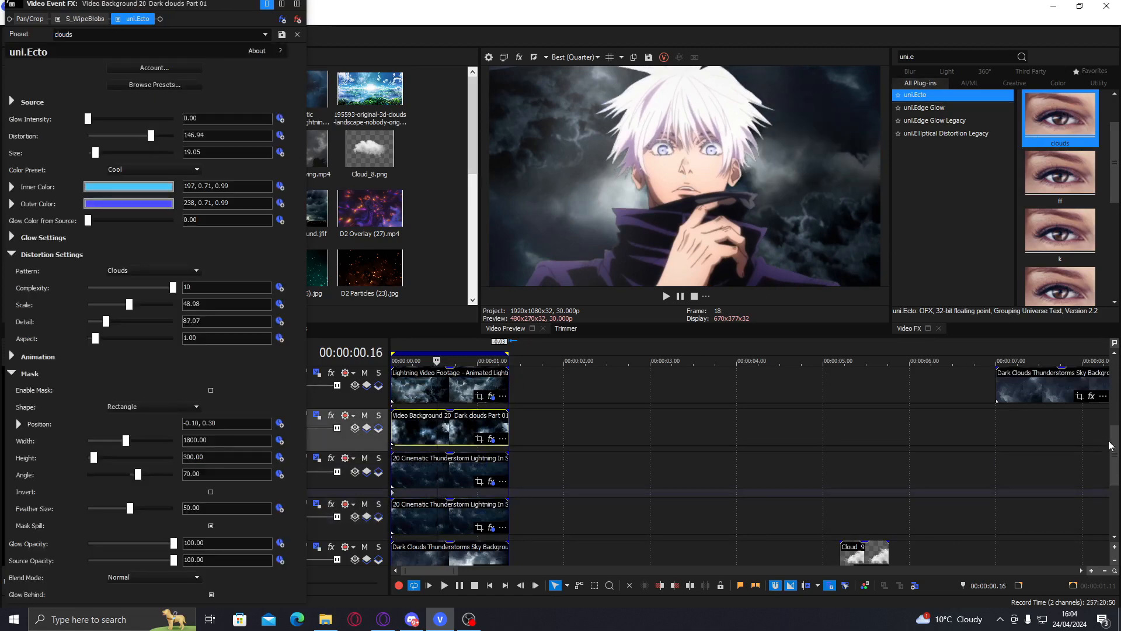
Apply the uni.Ecto clouds preset to the Dark Clouds Thunderstorms clip on track 10, then check the layer by muting and unmuting its track
scroll(1117, 478, "down", 2)
left_click(451, 475)
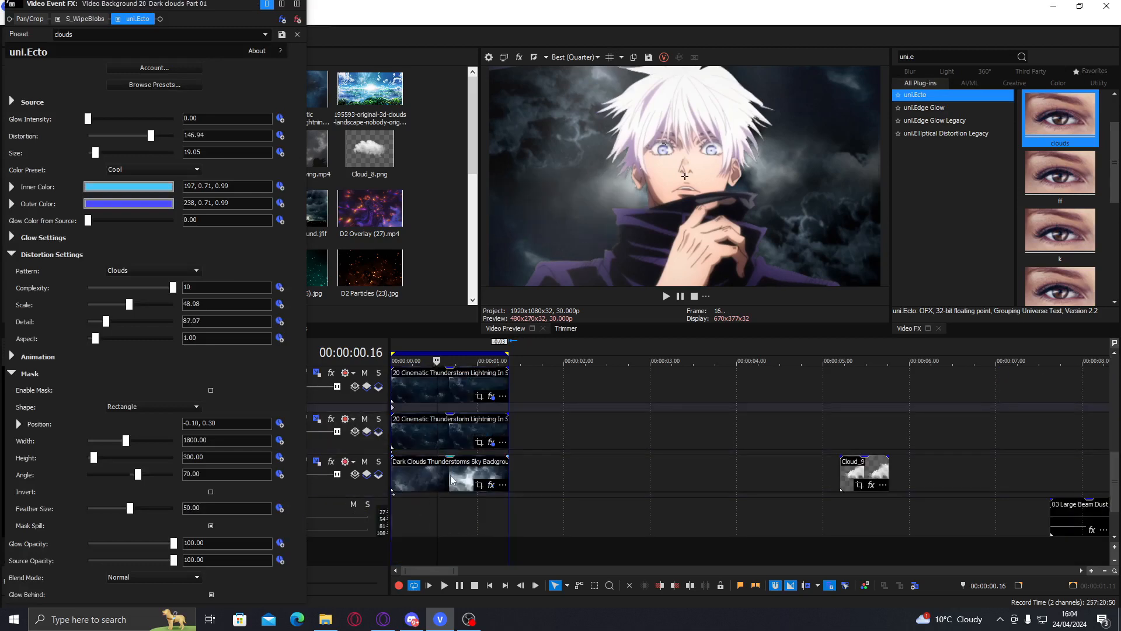
double_click(1062, 127)
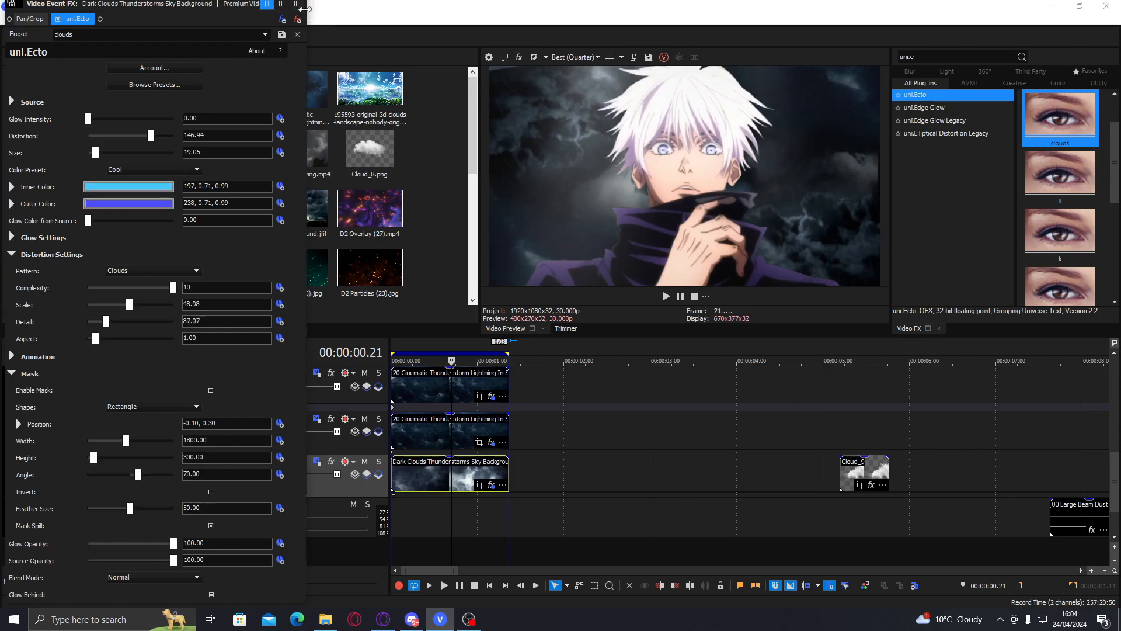
left_click_drag(305, 10, 291, 14)
left_click(283, 11)
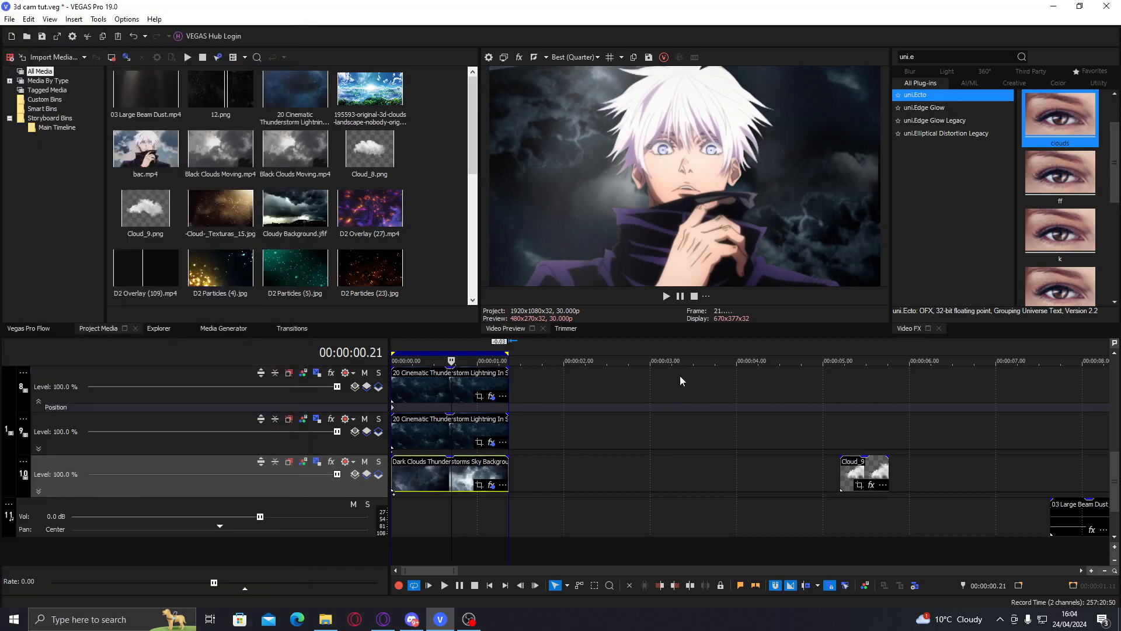
left_click(365, 462)
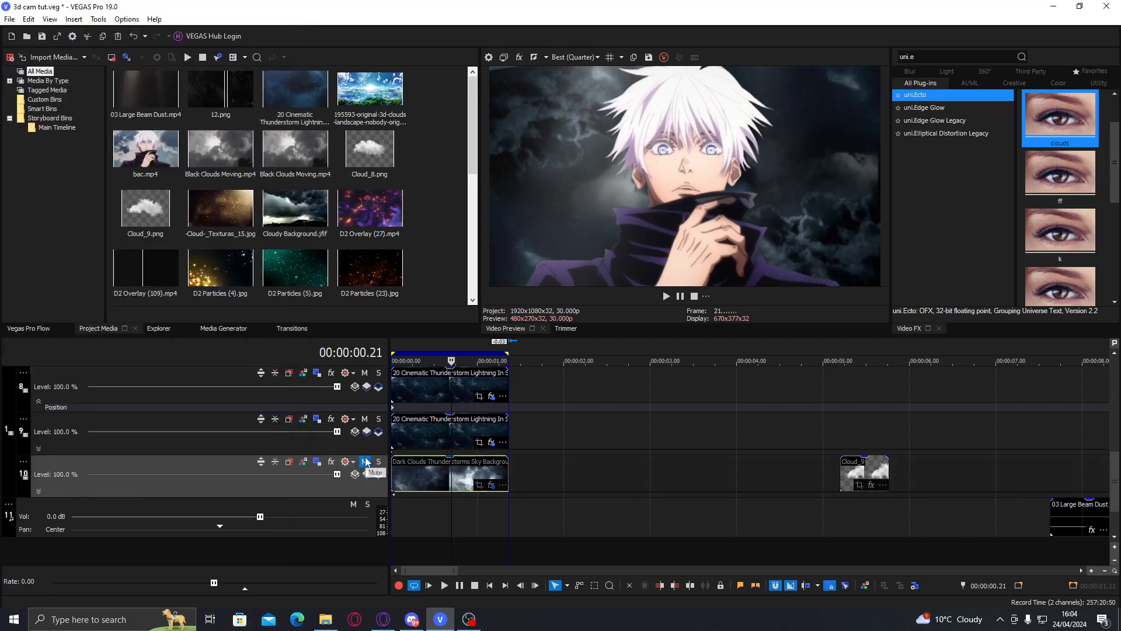
left_click(365, 462)
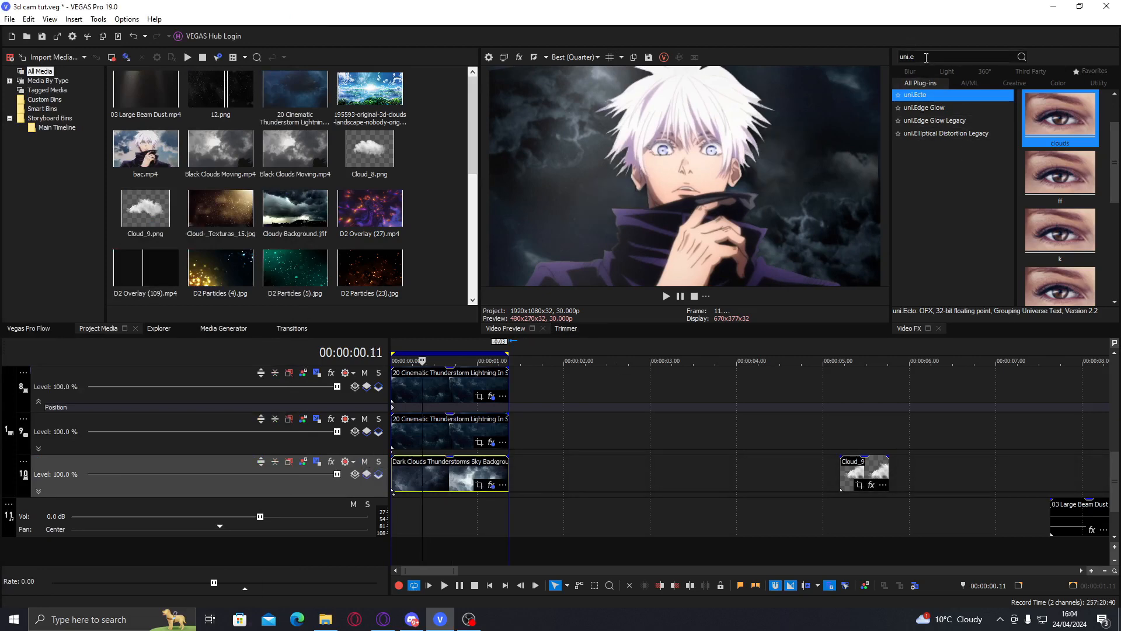
Find the BCC+Rays effect by searching for ray and apply its default preset to the Lightning Video Footage clip on track 5
scroll(1118, 468, "up", 3)
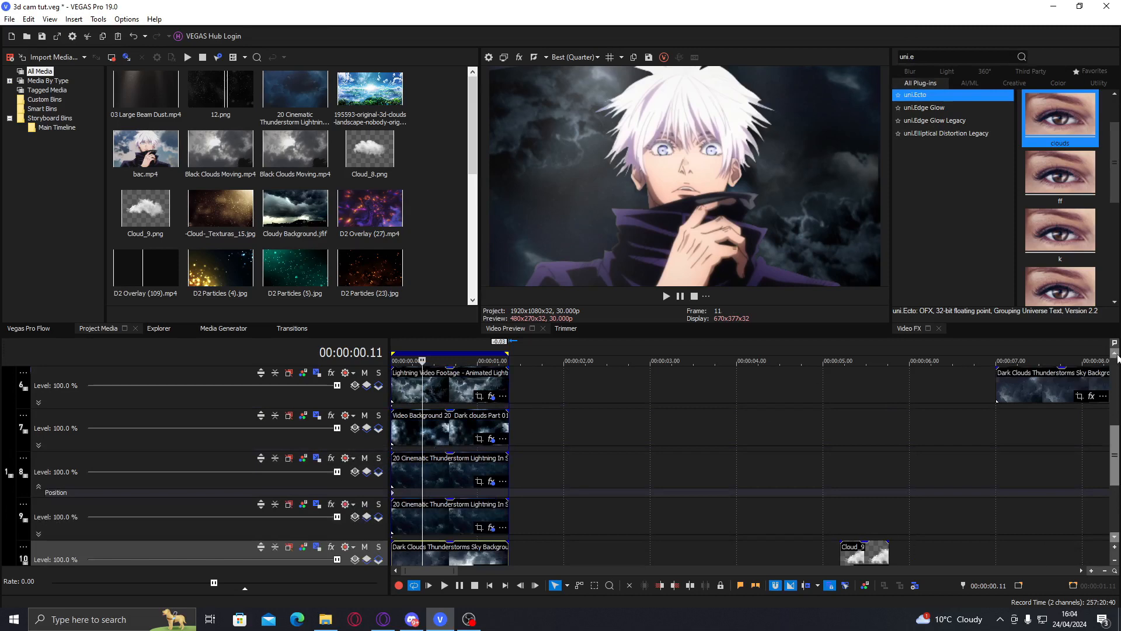
scroll(1115, 456, "up", 3)
left_click(423, 433)
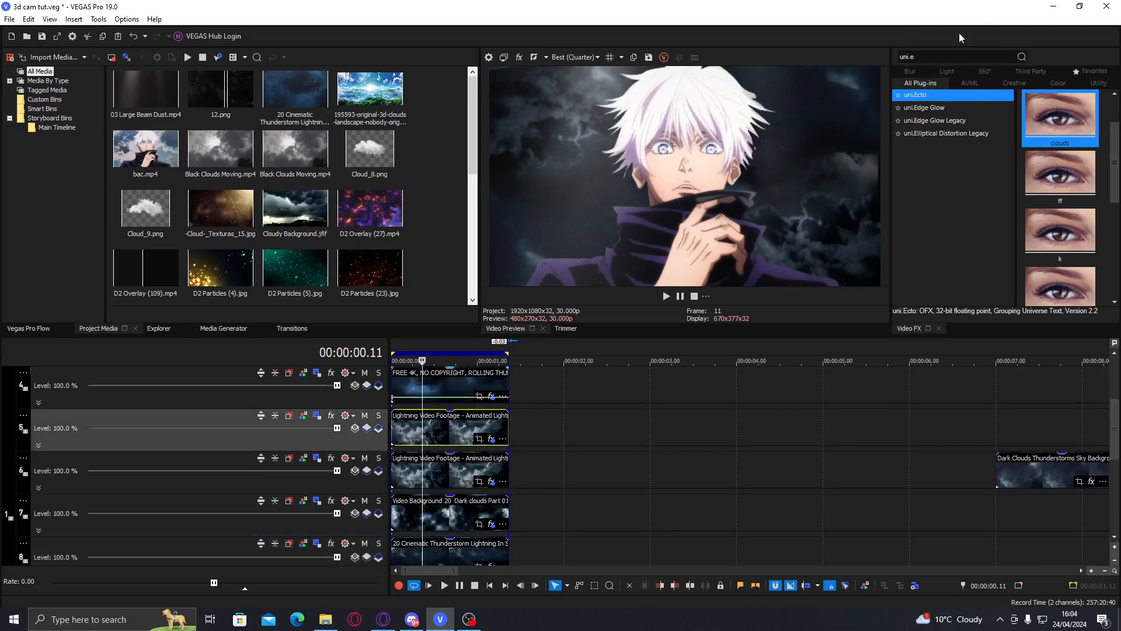
left_click(964, 57)
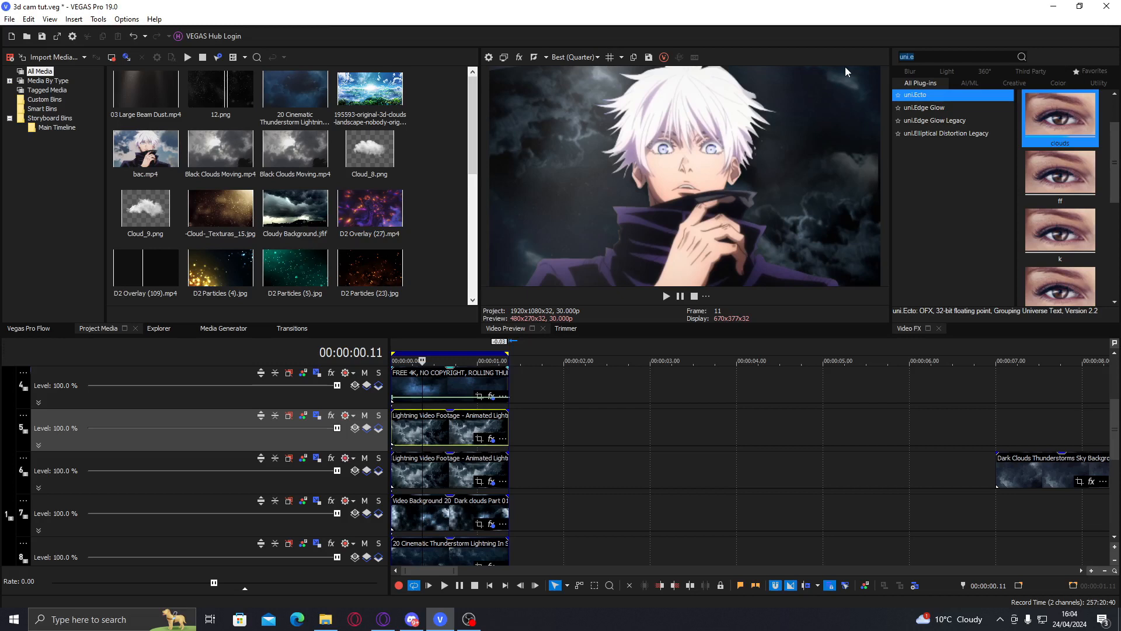
type("bcc")
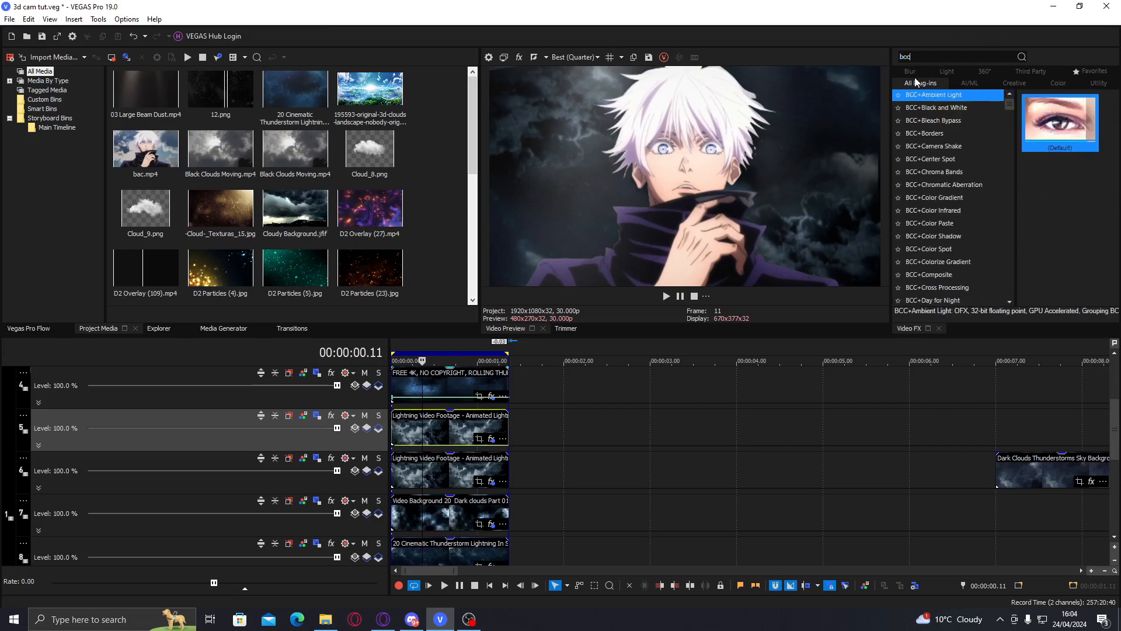
key("BackSpace")
type("or")
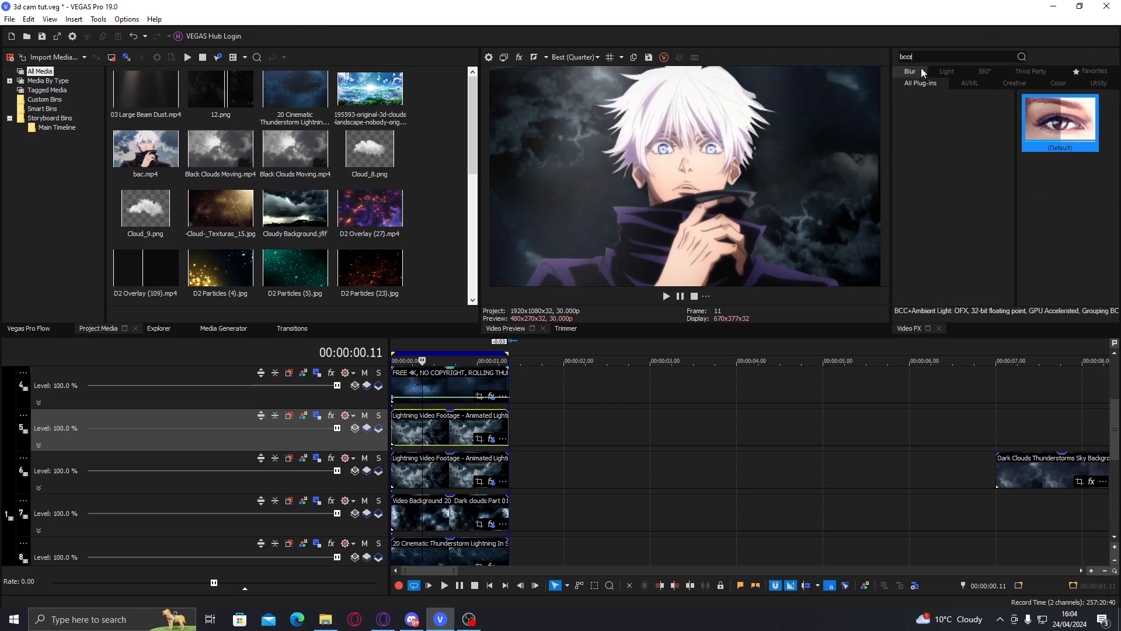
key("BackSpace")
type("ra")
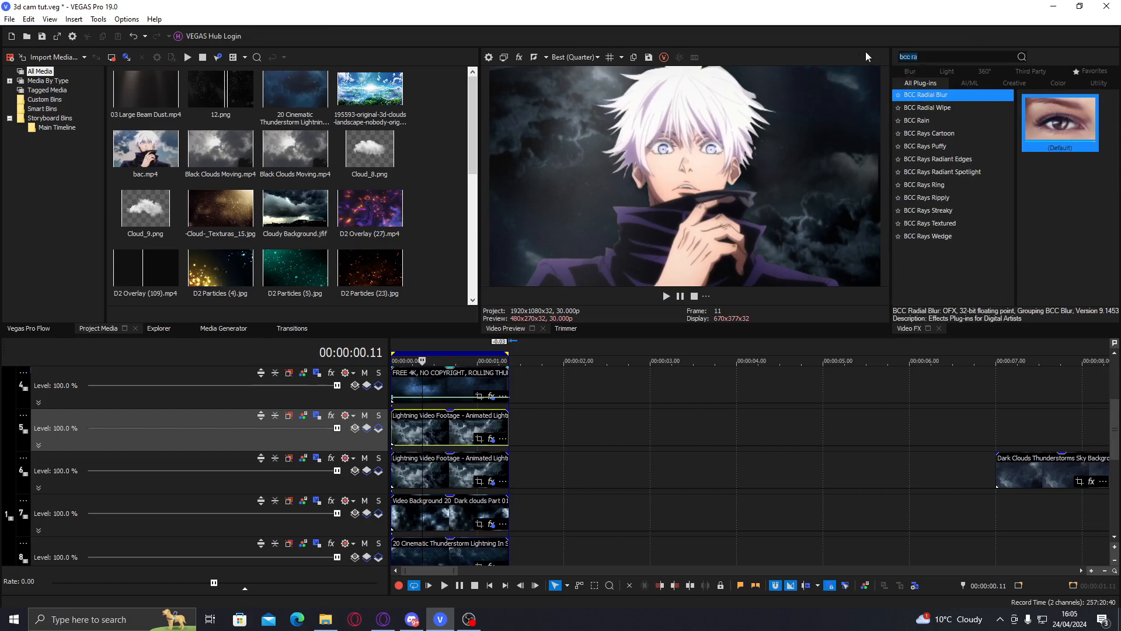
key("BackSpace")
type("y")
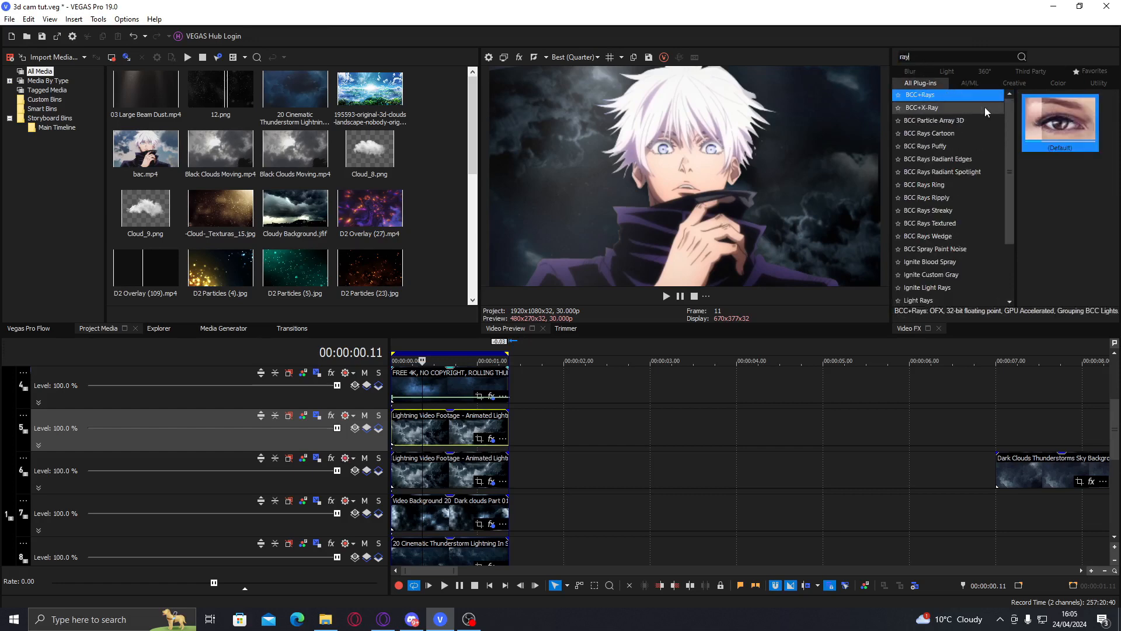
double_click(1051, 123)
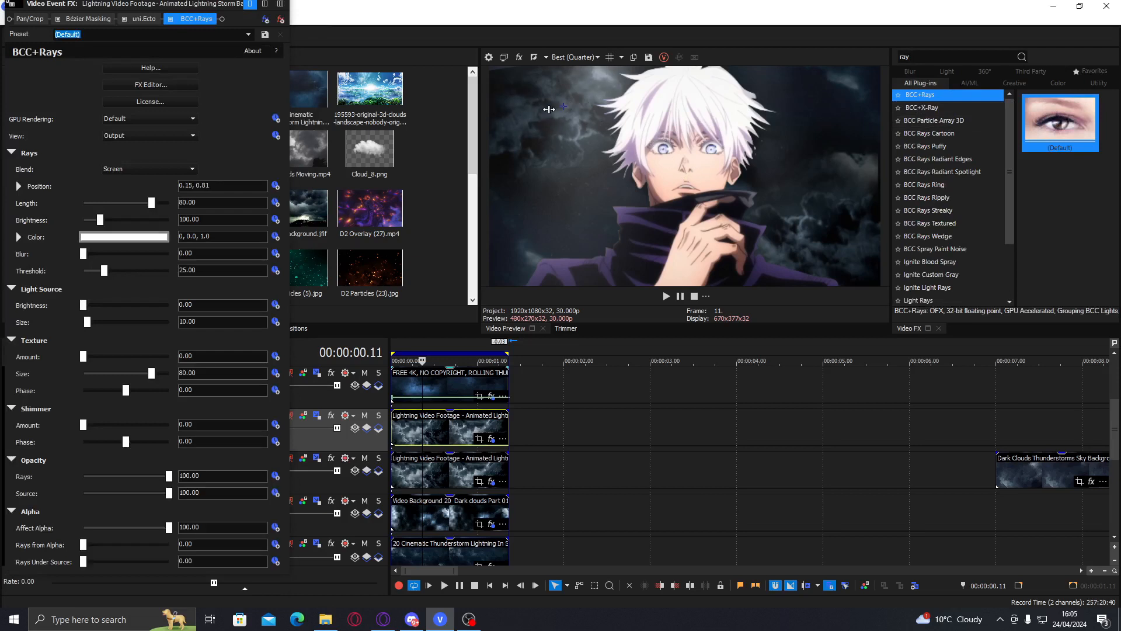
Set the track 5 clip's BCC+Rays Position to 0.70, 0.31 and Brightness to 234.69
left_click_drag(552, 109, 608, 124)
left_click_drag(695, 139, 845, 255)
left_click_drag(691, 191, 774, 235)
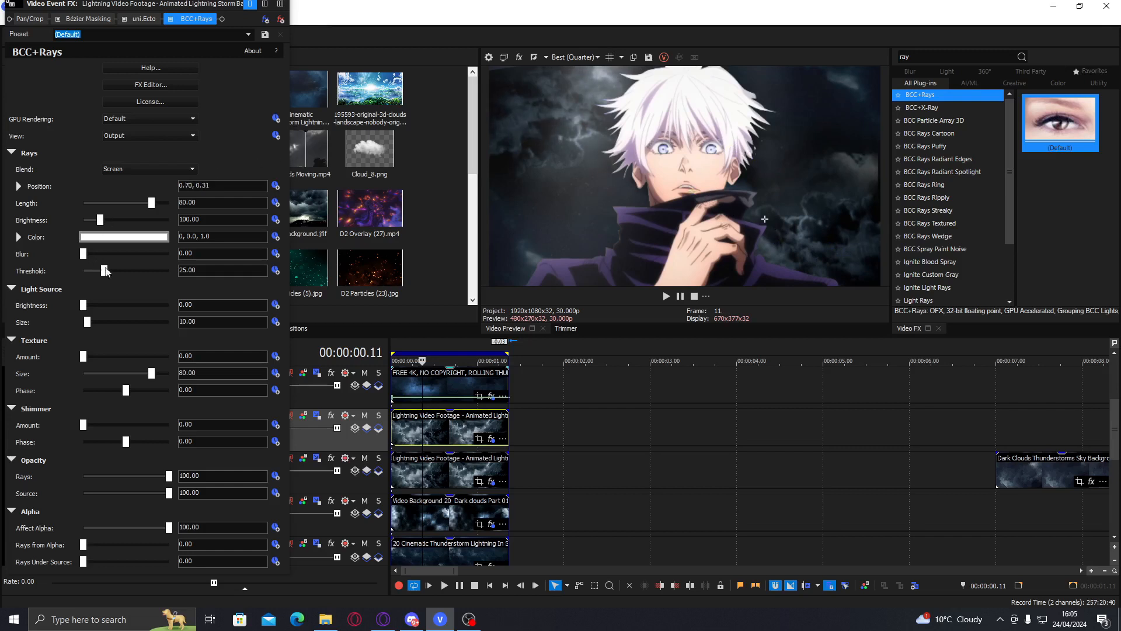
left_click(112, 220)
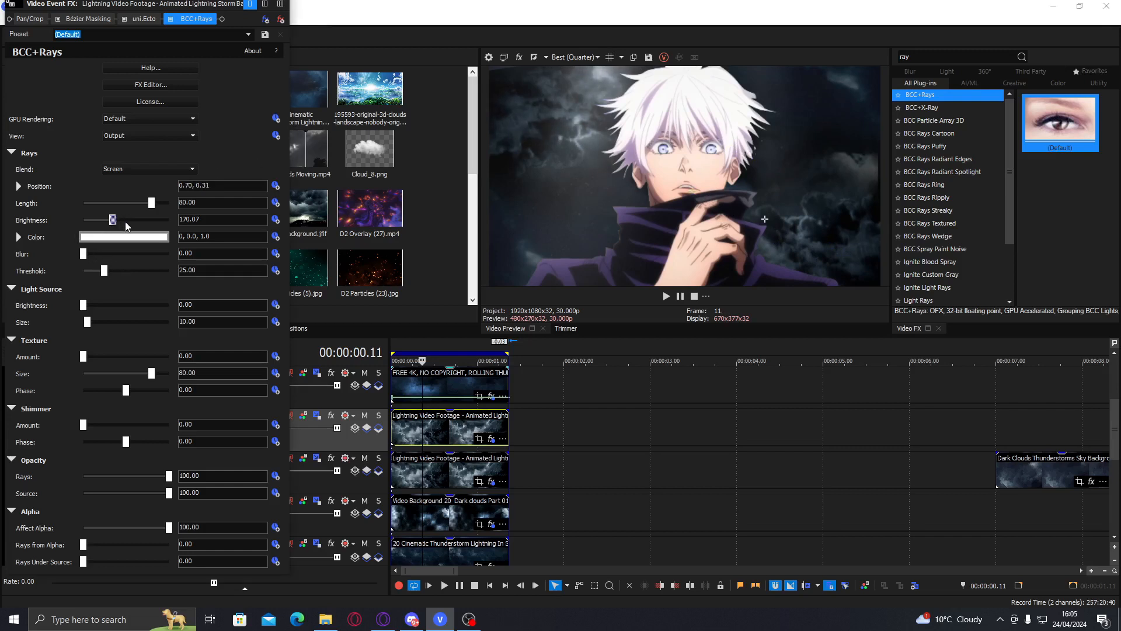
left_click_drag(128, 222, 123, 222)
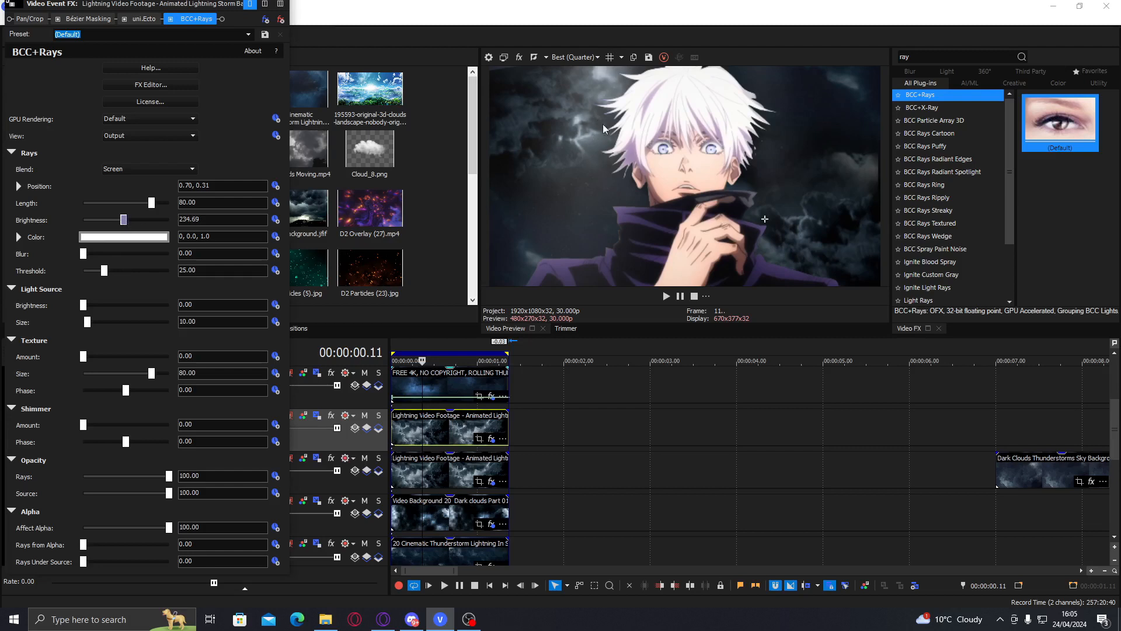
Nudge track 5 slightly in its 3D track motion at the first keyframe, and close the motion and effect windows
left_click(395, 449)
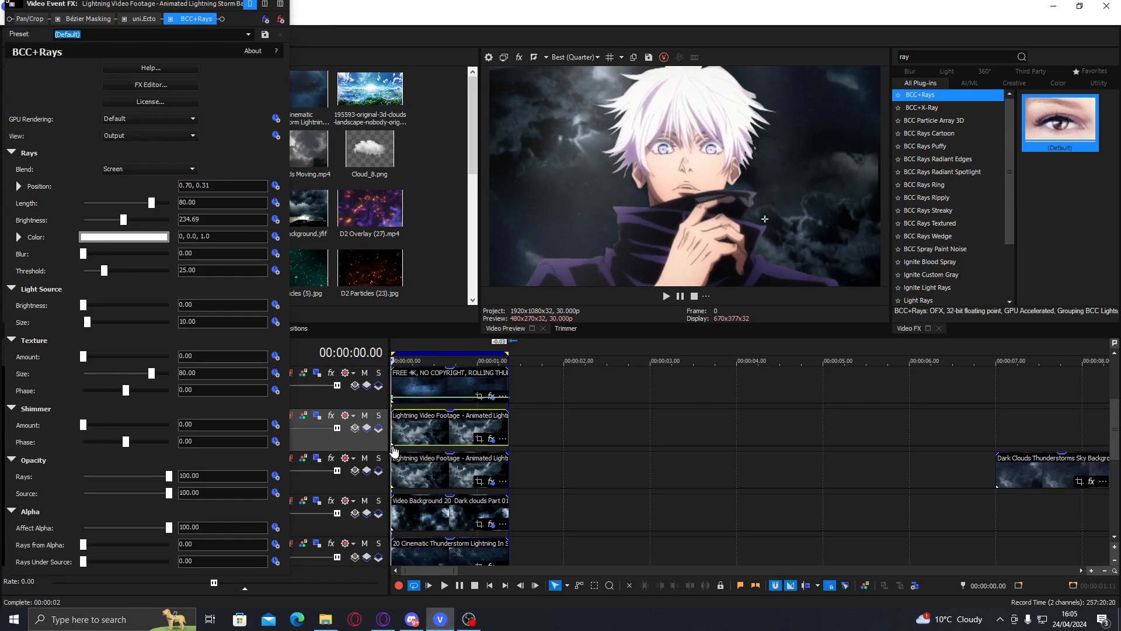
double_click(393, 447)
left_click_drag(326, 18, 250, 14)
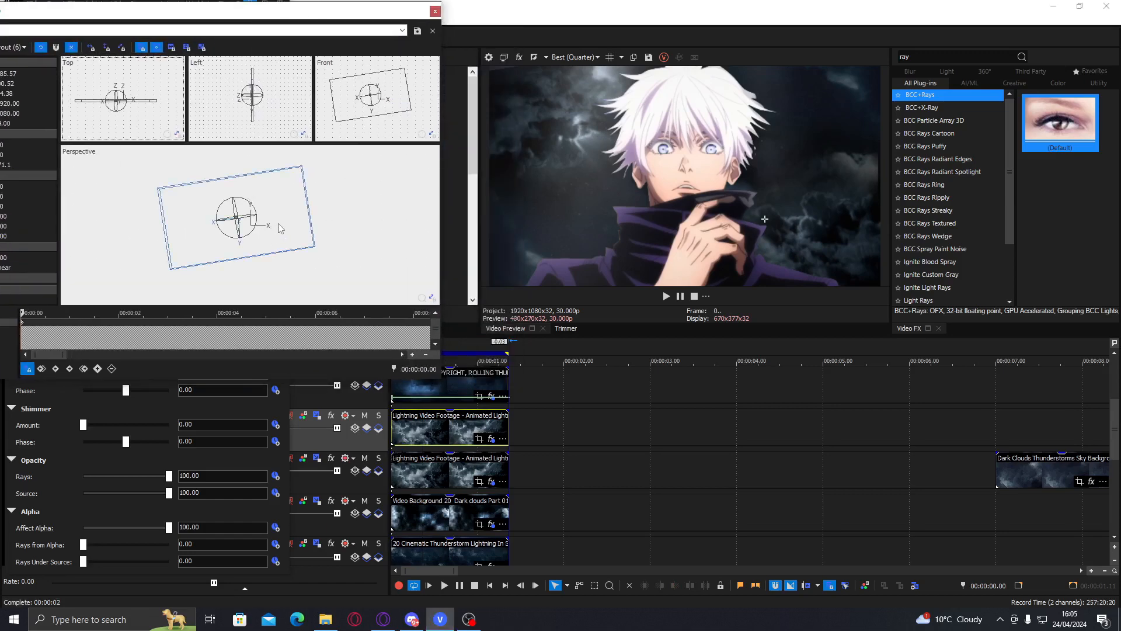
left_click_drag(280, 222, 278, 216)
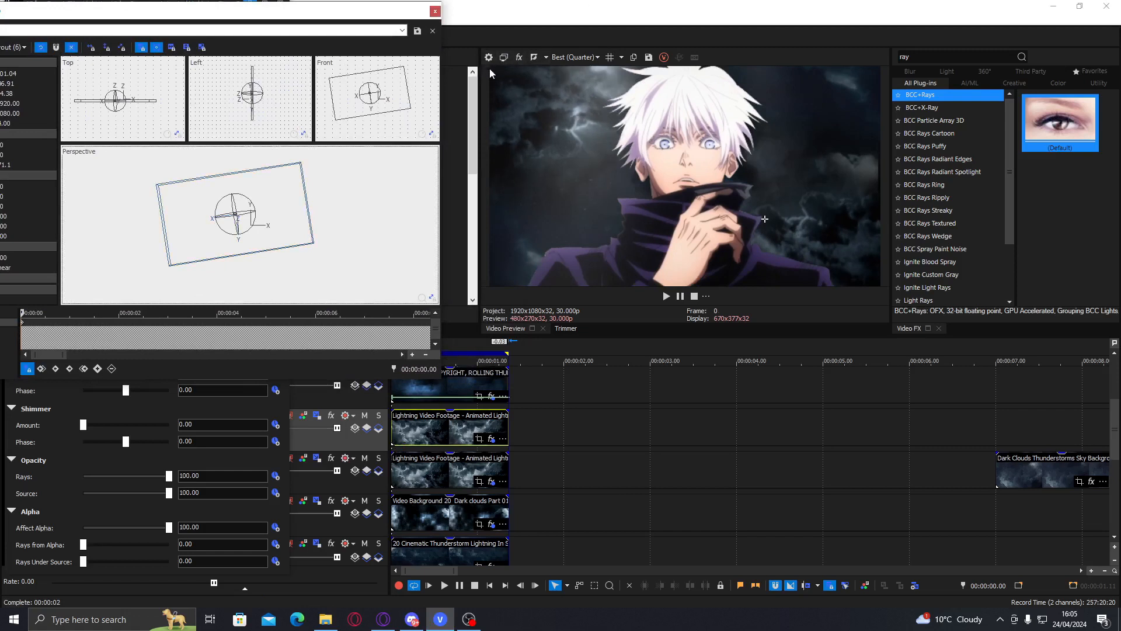
left_click(435, 10)
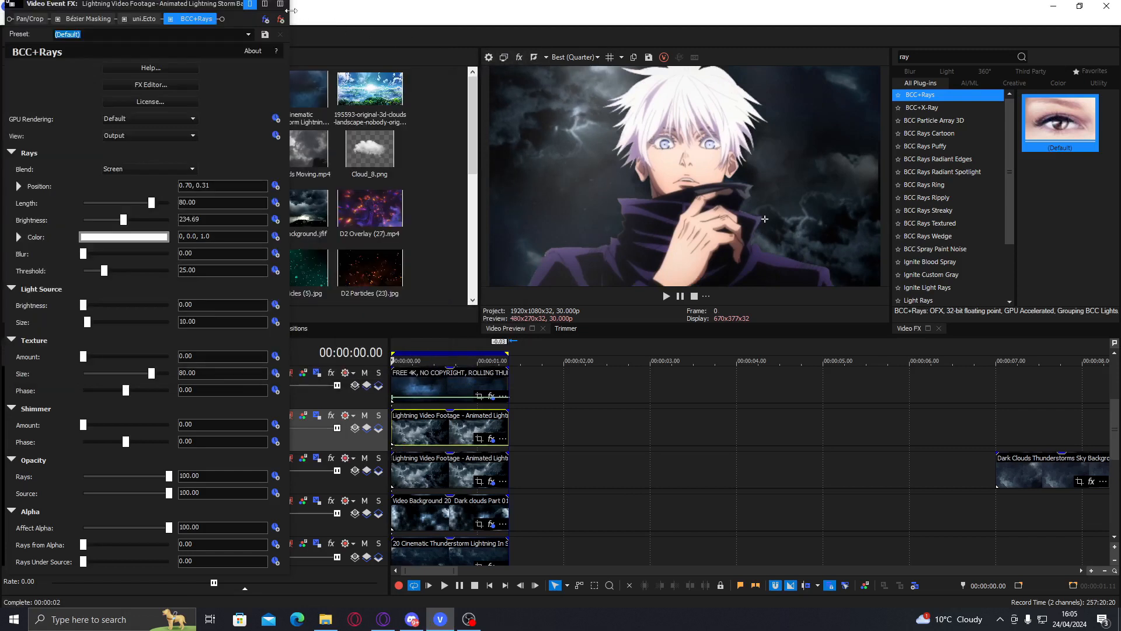
left_click(269, 10)
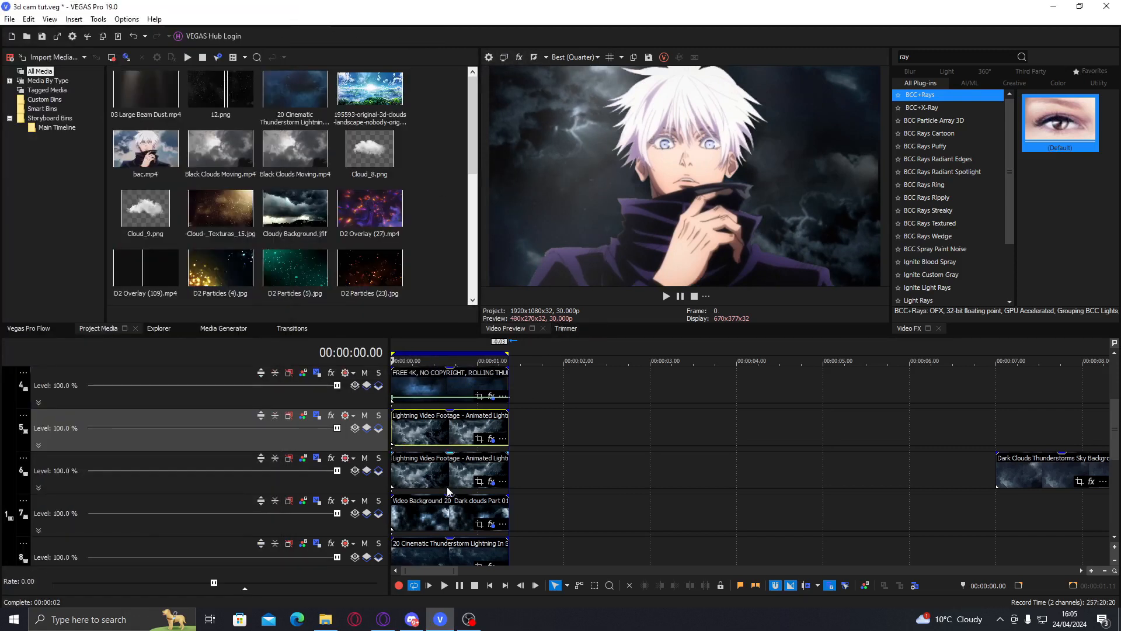
Apply the default BCC+Rays effect to the Lightning Video Footage clip on track 6 and move its ray Position to 0.82, 0.24
left_click(451, 470)
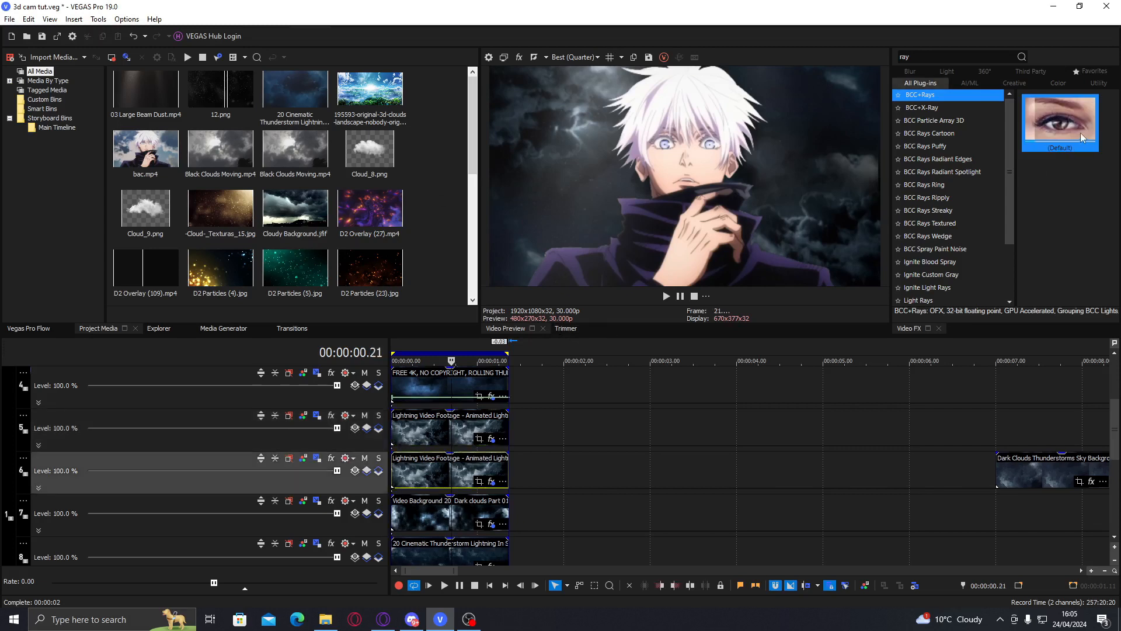
double_click(1068, 126)
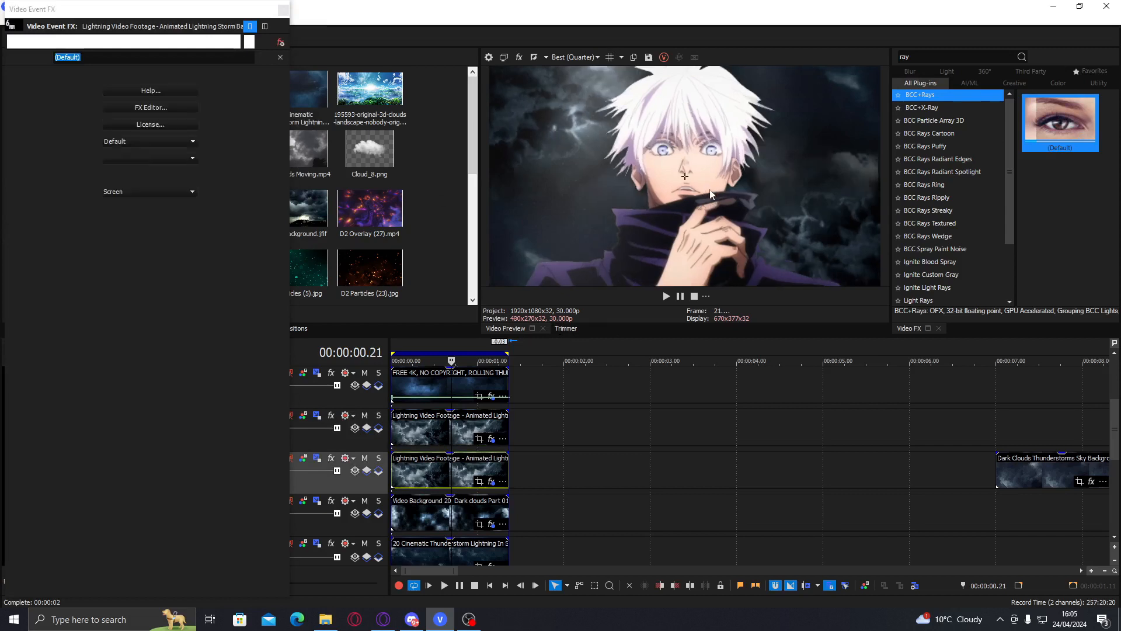
left_click_drag(687, 178, 638, 152)
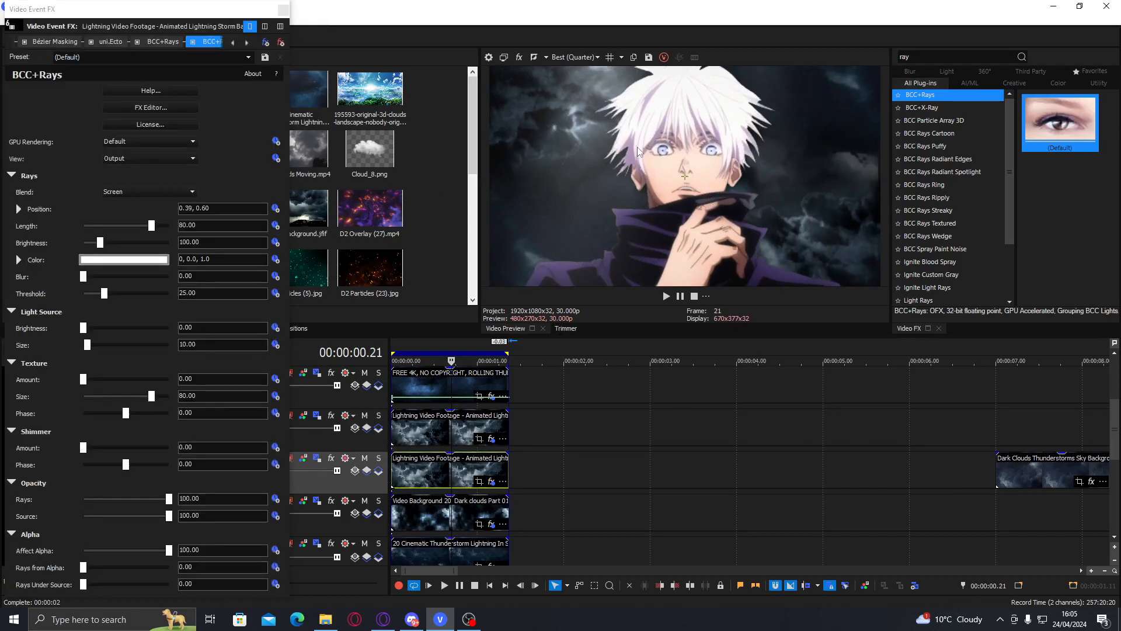
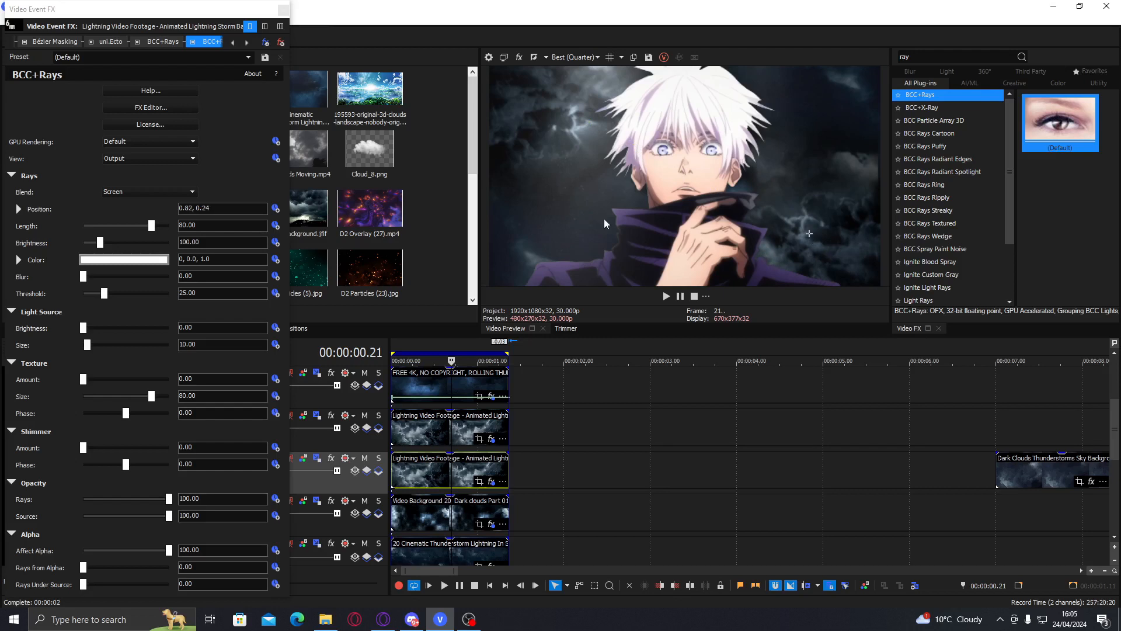
Tune the track 6 rays to Brightness 221.09, Position 0.81, 0.26, Length 100 and Threshold 34.01, and close the effect window
left_click(122, 242)
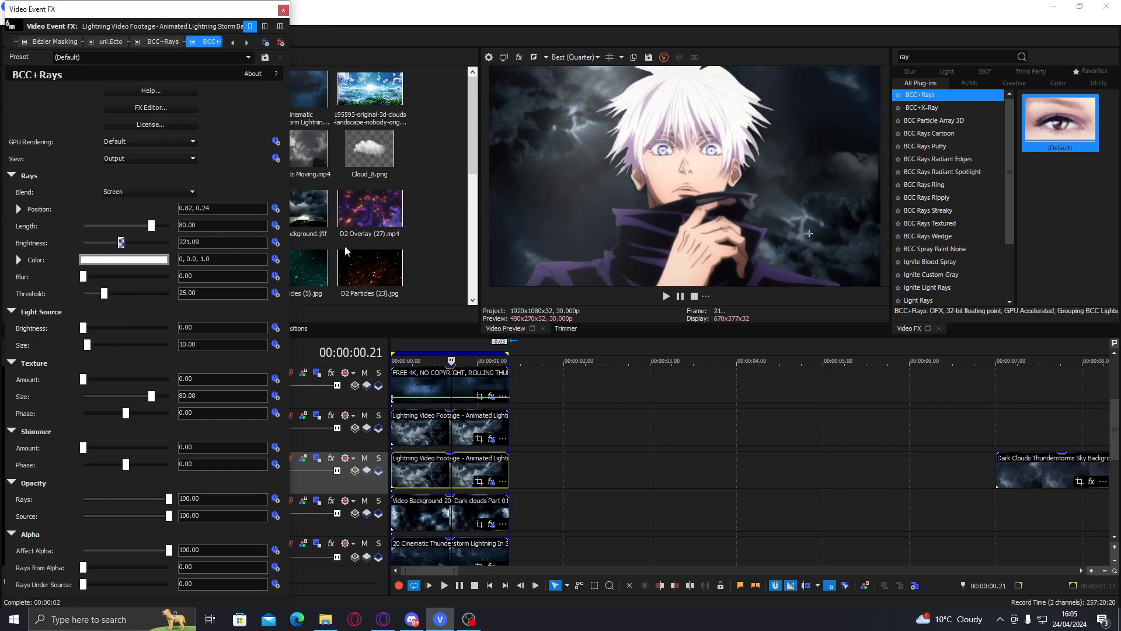
left_click_drag(812, 234, 805, 228)
left_click_drag(146, 226, 244, 194)
left_click(91, 293)
left_click_drag(97, 297, 102, 297)
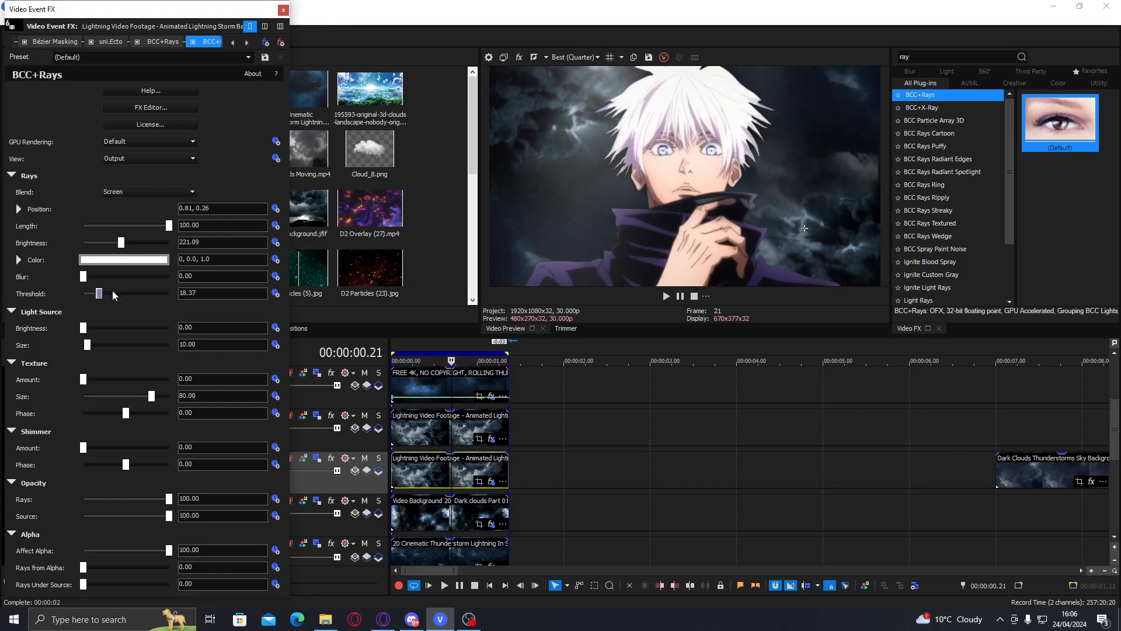
left_click(113, 293)
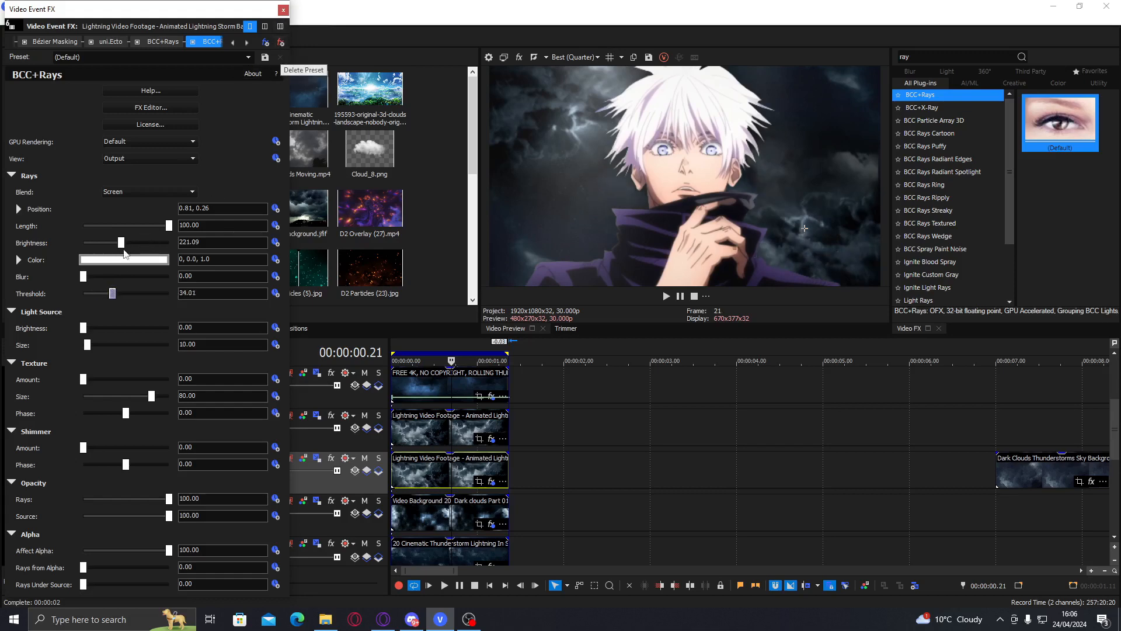
left_click(283, 11)
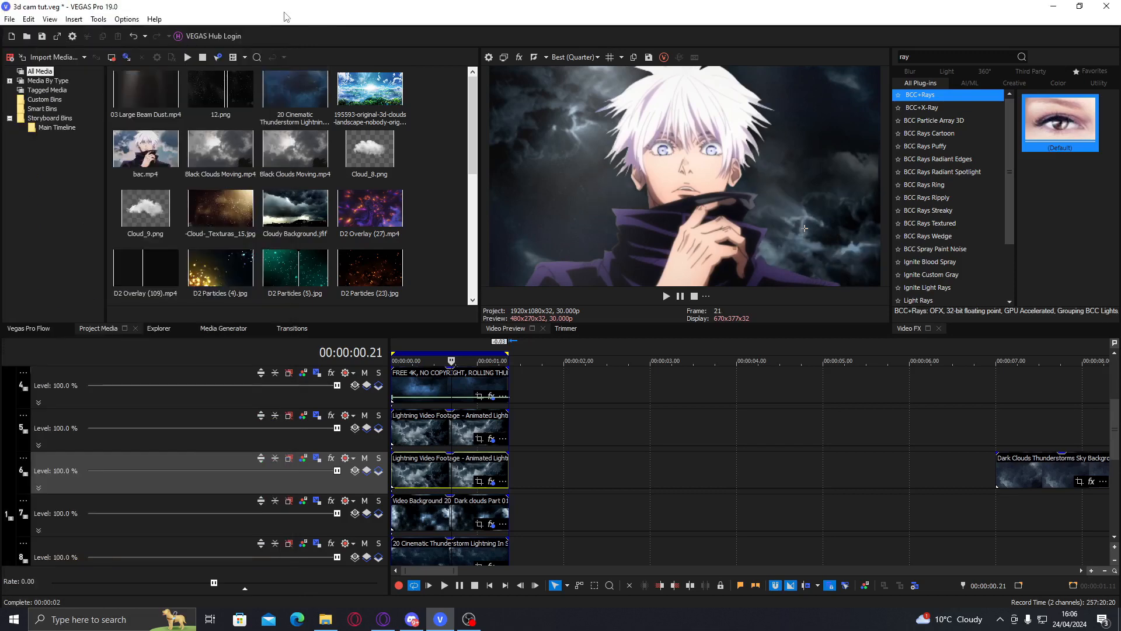
Try the default BCC+Rays effect on the track 7 clip with Length 100 and ray Position 0.46, 0.43
left_click(434, 518)
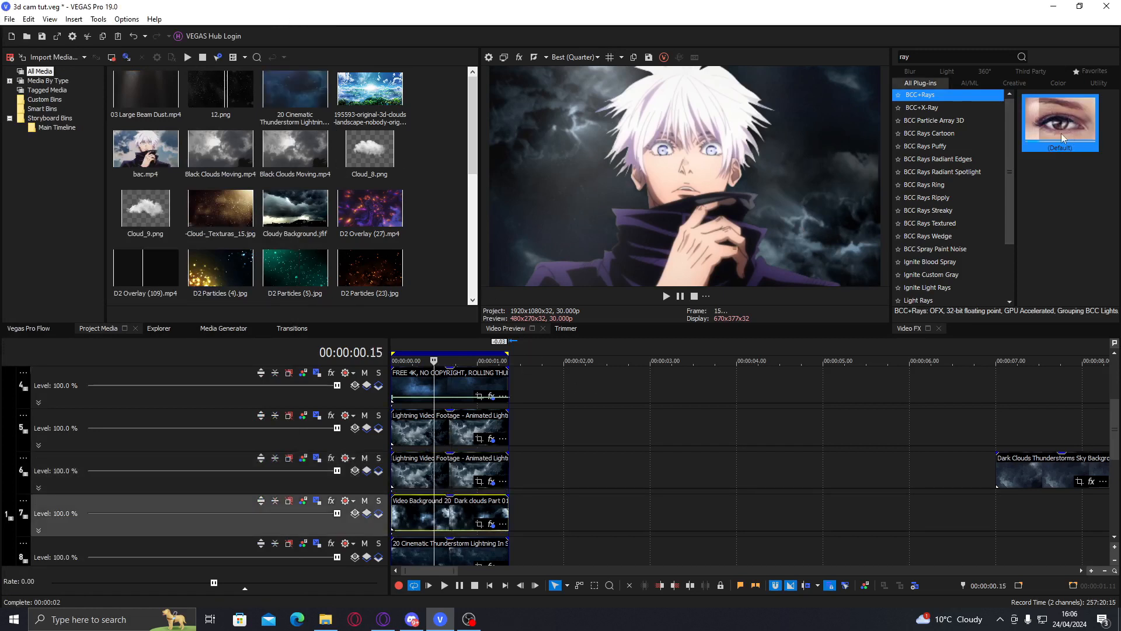
double_click(1060, 133)
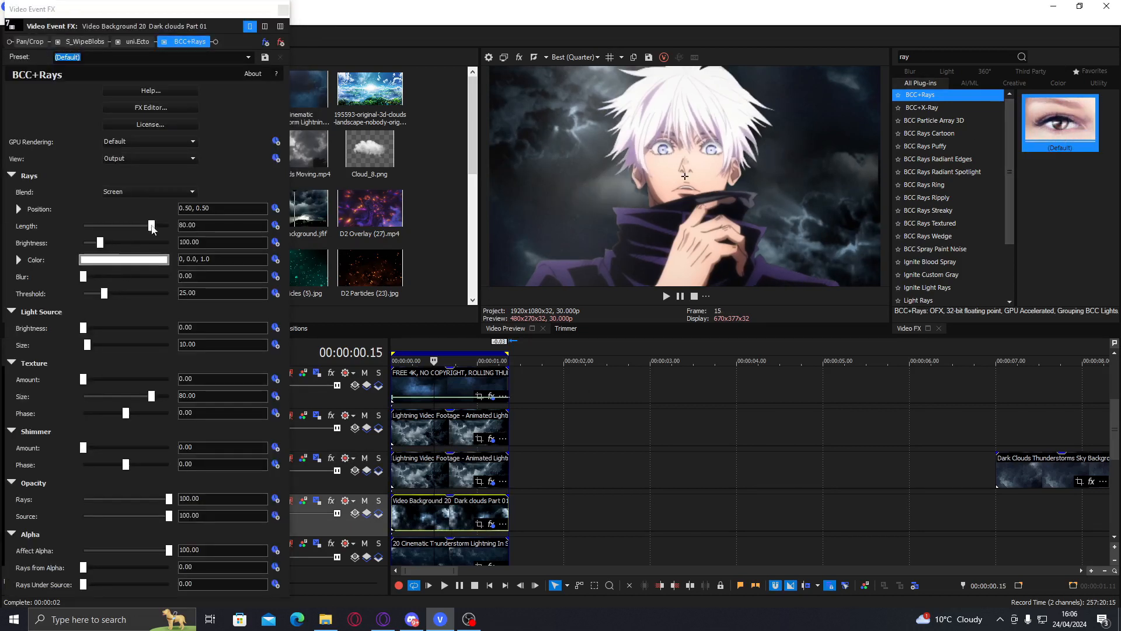
left_click_drag(152, 224, 171, 226)
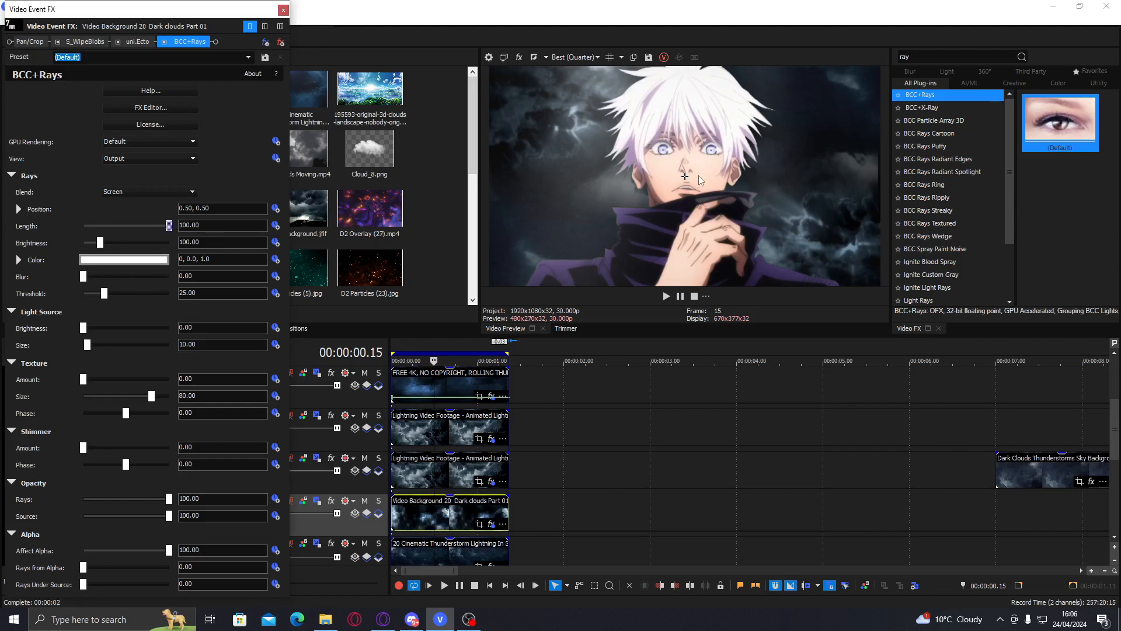
left_click_drag(684, 176, 668, 191)
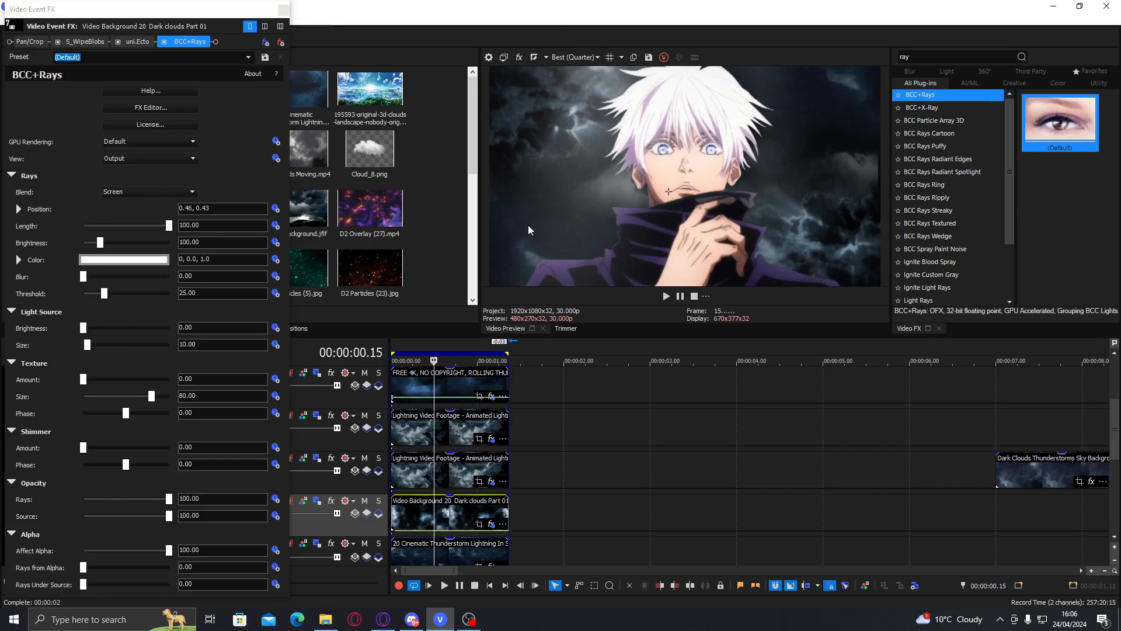
Solo track 7 to inspect its rays, then remove BCC+Rays from the clip and close the effect window
left_click(408, 511)
left_click(378, 500)
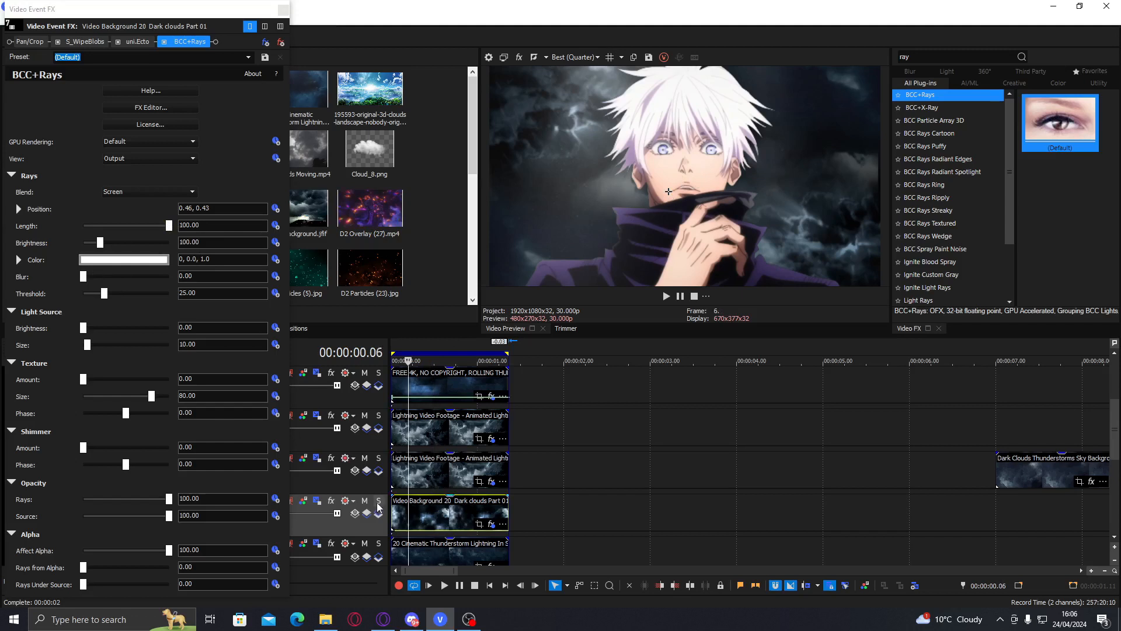
left_click(436, 506)
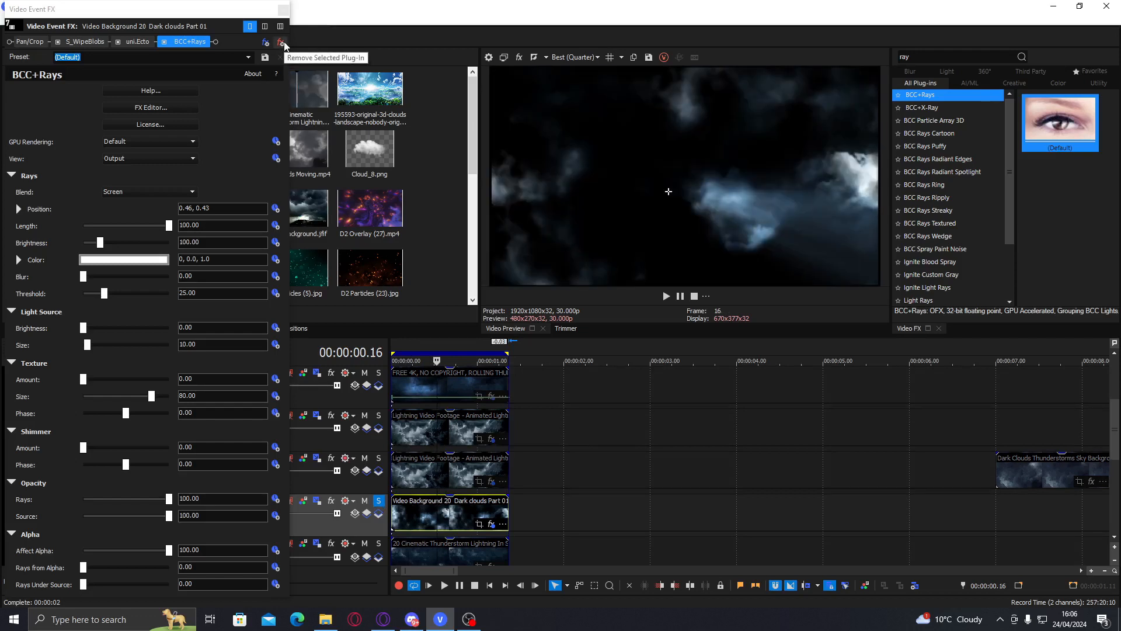
left_click(284, 44)
left_click(299, 12)
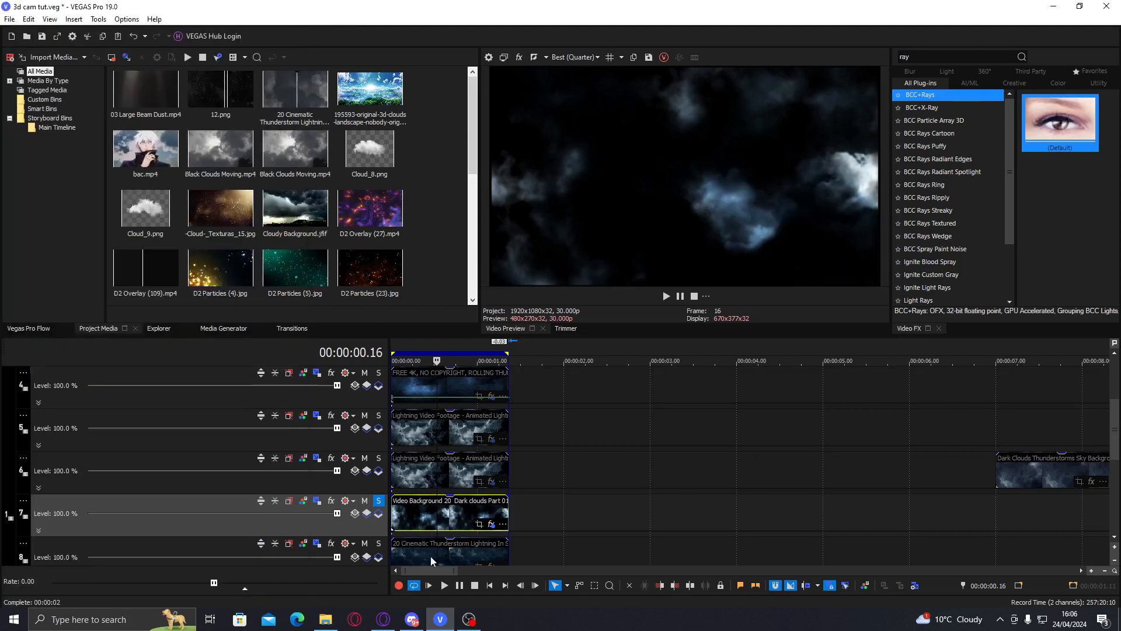
Save the project and solo tracks 8 and 9, which hold the 20 Cinematic Thunderstorm Lightning clips
scroll(1118, 444, "down", 2)
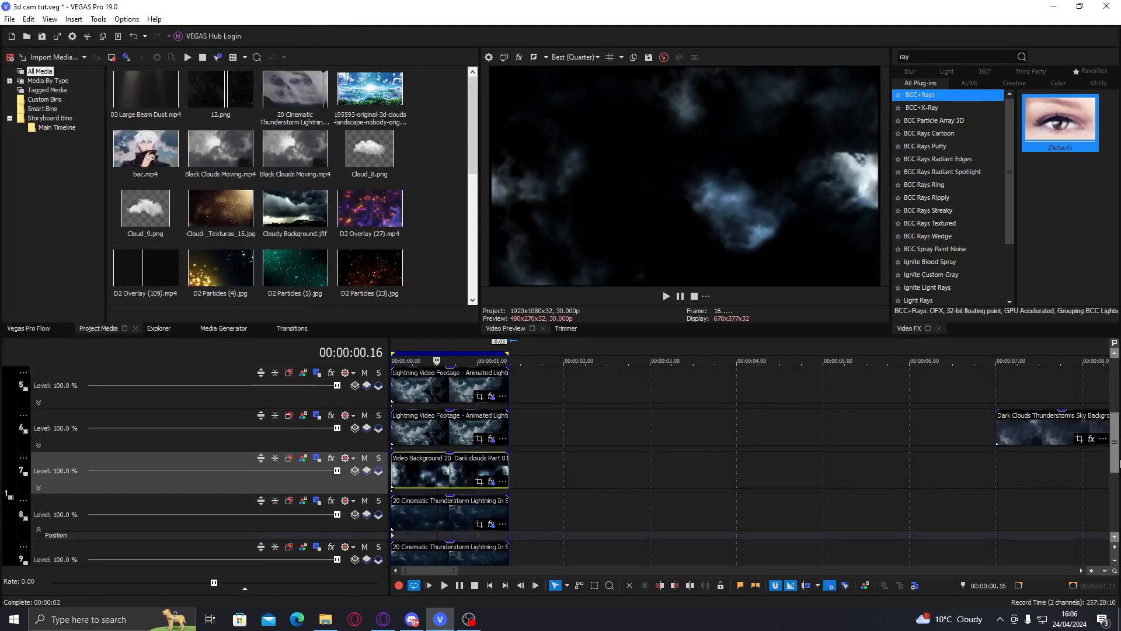
left_click(45, 36)
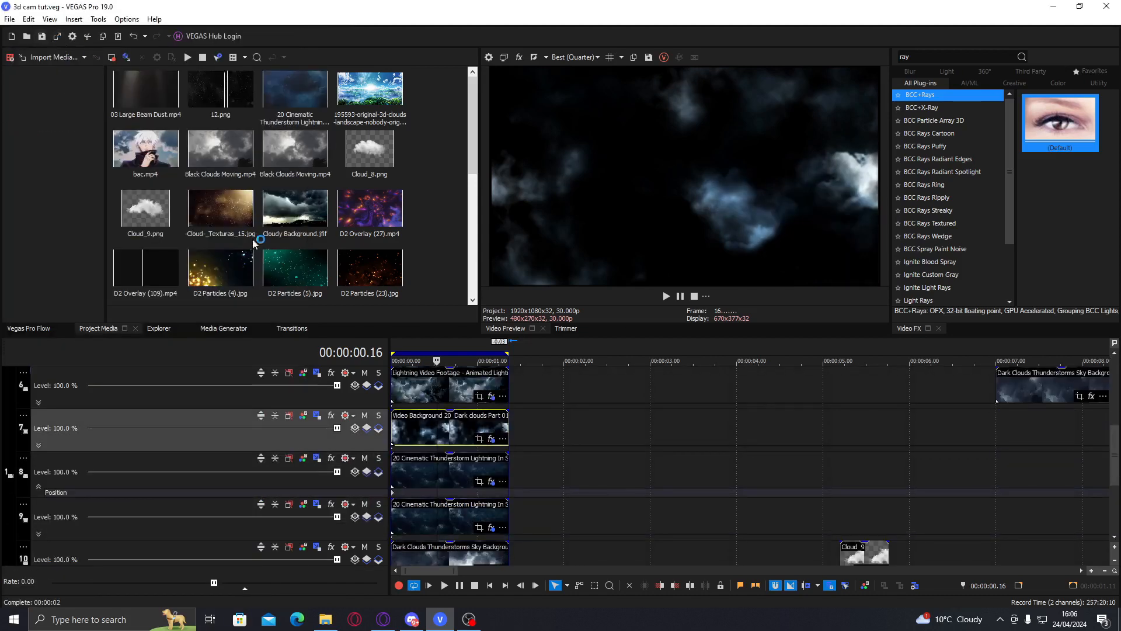
left_click(441, 520)
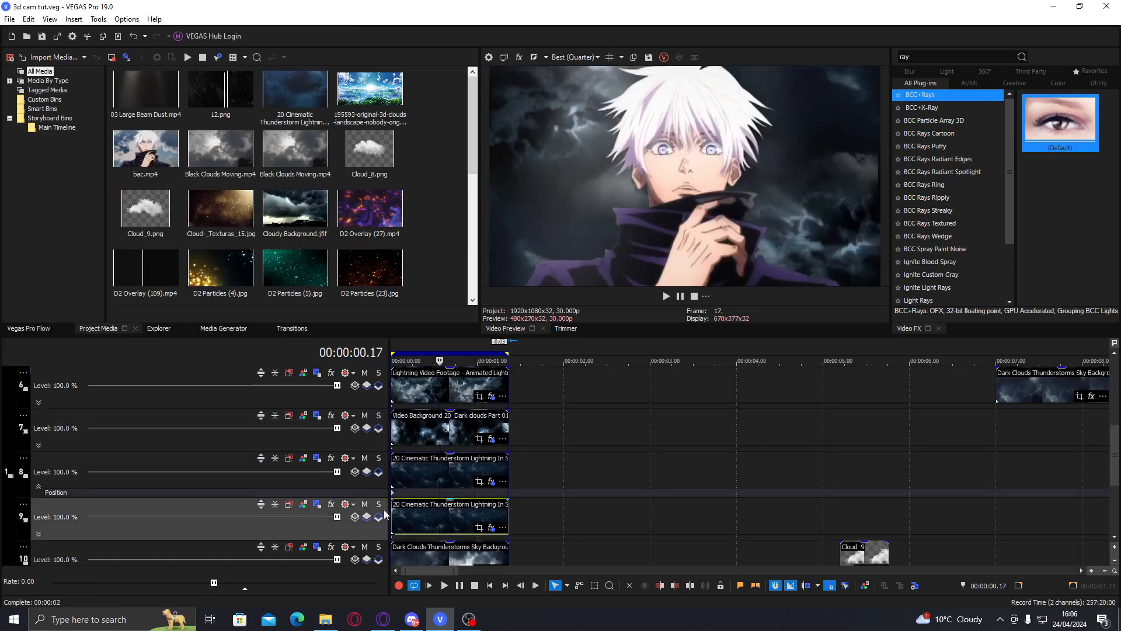
left_click(379, 504)
left_click(378, 458)
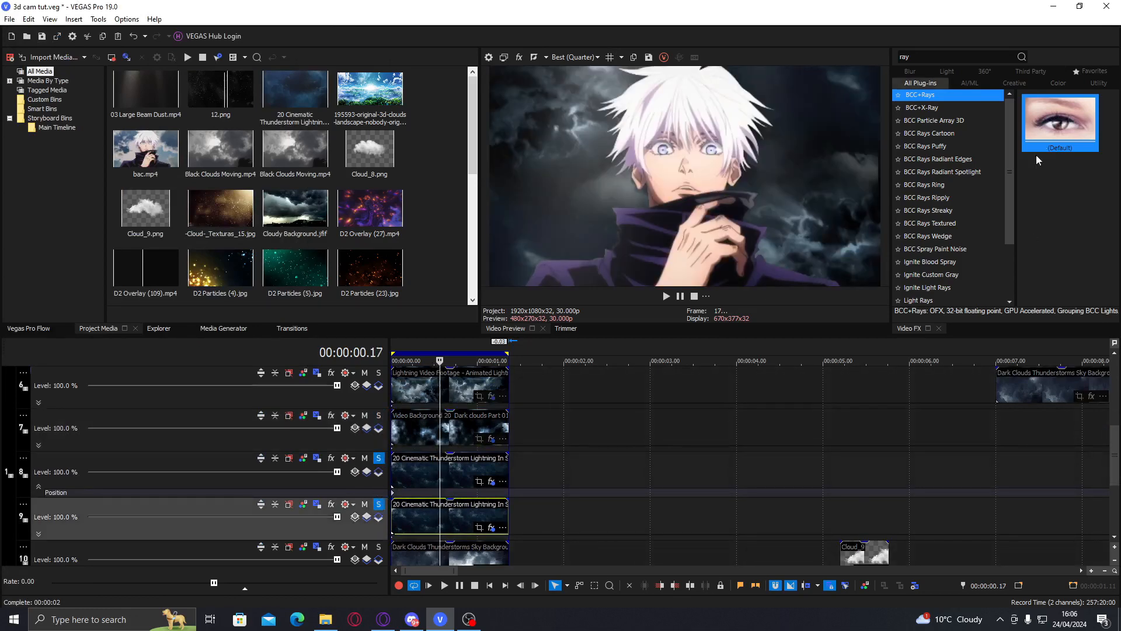
Apply the default BCC+Rays effect to the track 9 clip with Position 0.11, 0.12, Threshold 11.56, Length 100 and Brightness 170.07
left_click_drag(1050, 125, 456, 526)
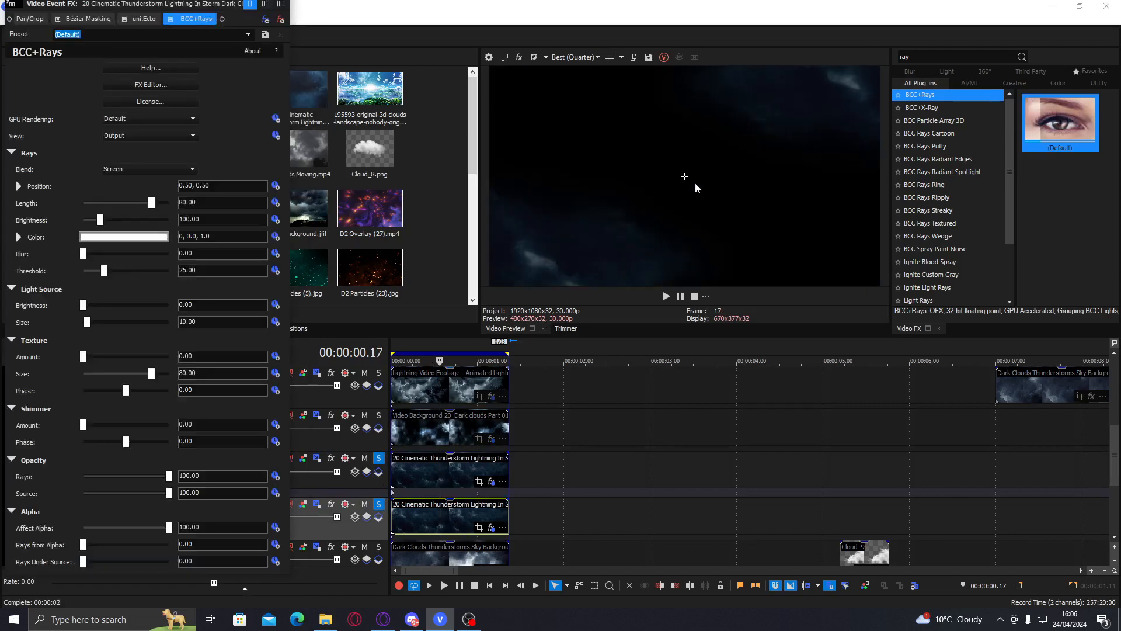
left_click_drag(684, 179, 533, 264)
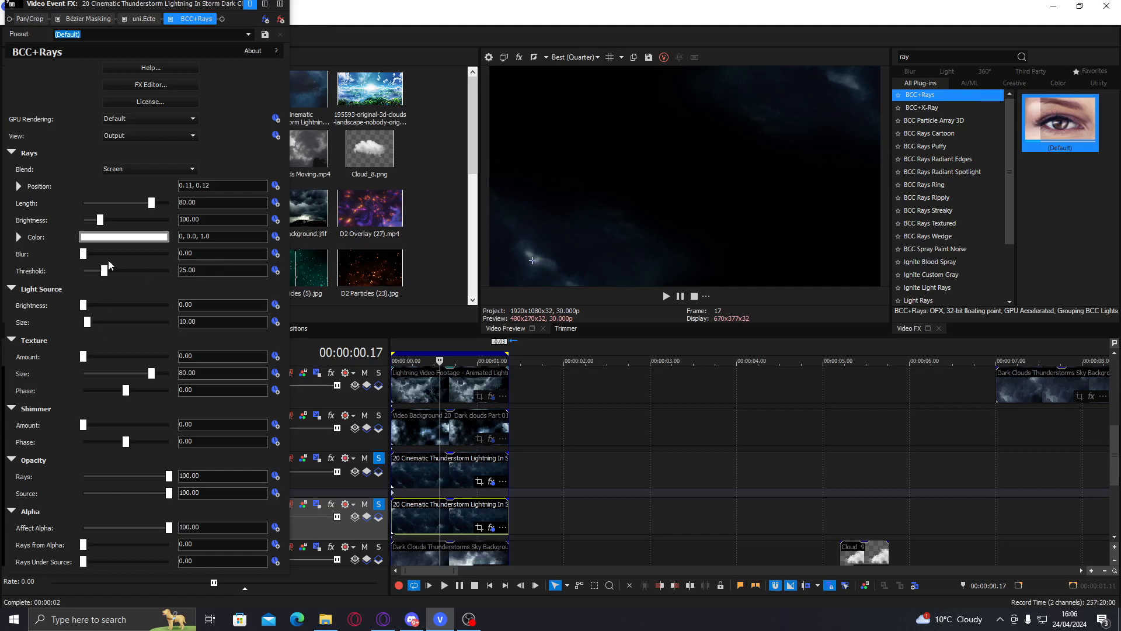
left_click(93, 272)
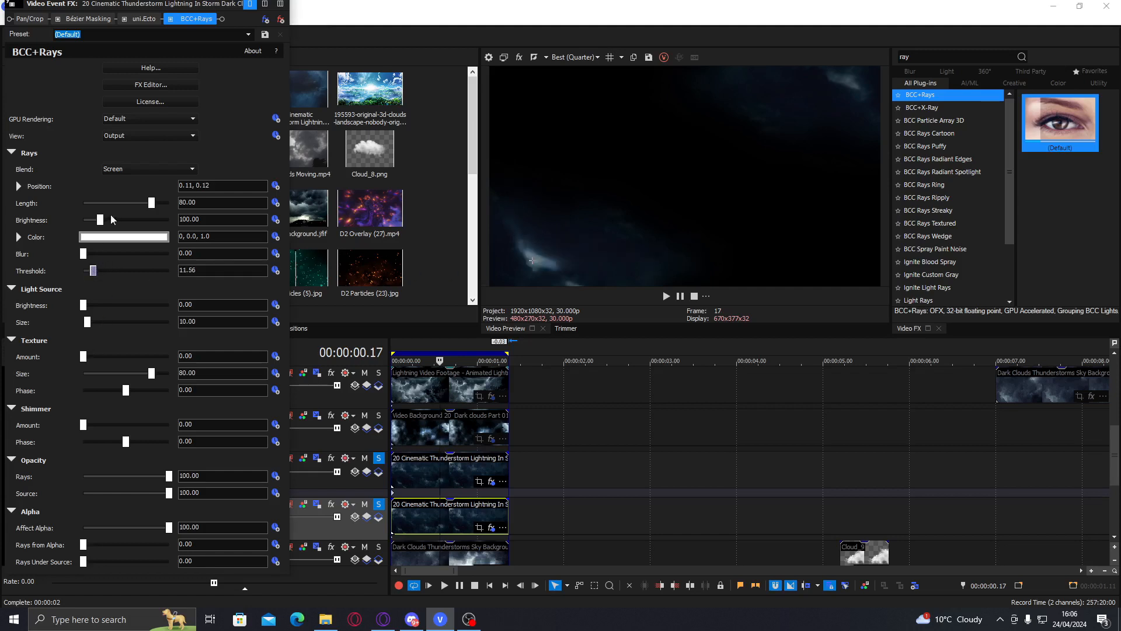
left_click_drag(151, 203, 185, 205)
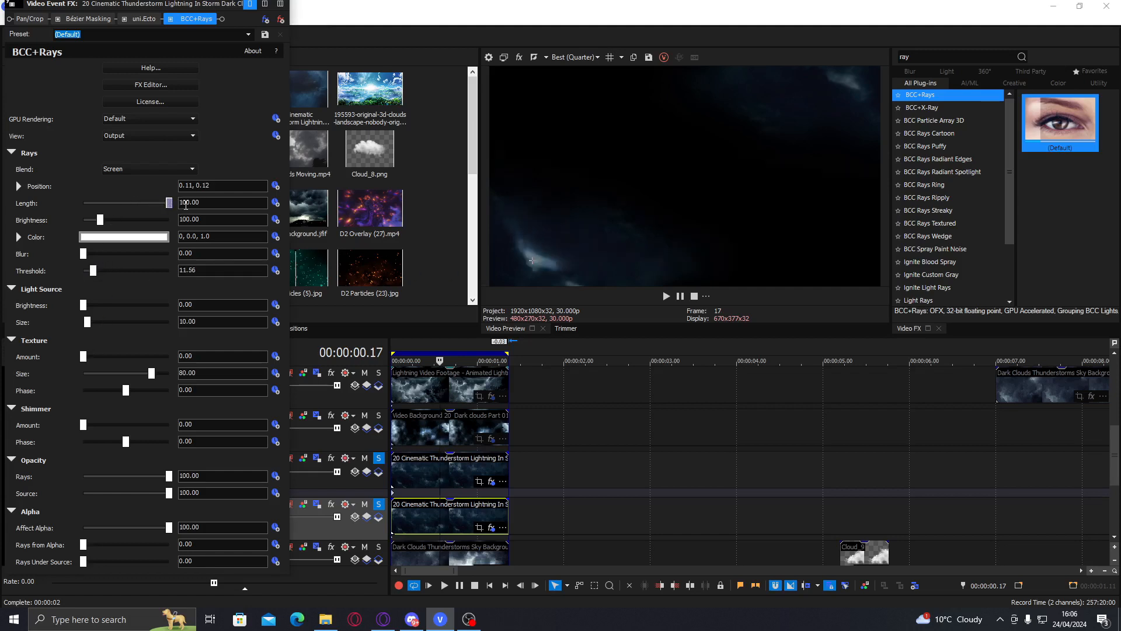
left_click(119, 222)
left_click_drag(120, 222, 114, 223)
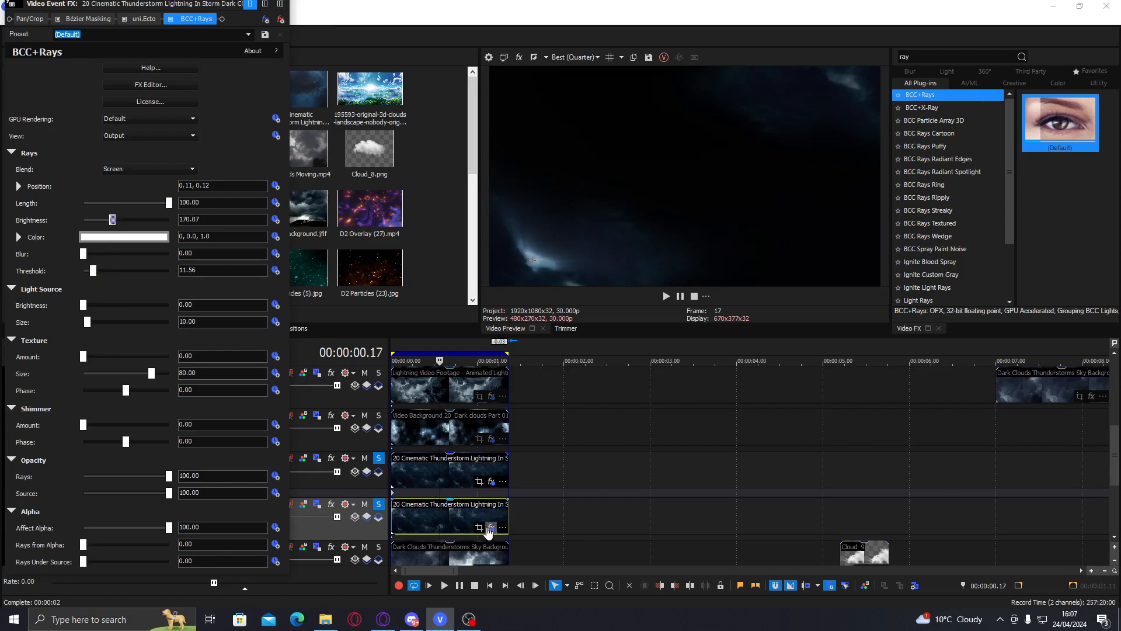
Enlarge the track 9 clip's Bézier Mask 1 to Width 0.662 and Height 0.654, with Feather 36.054
left_click(491, 528)
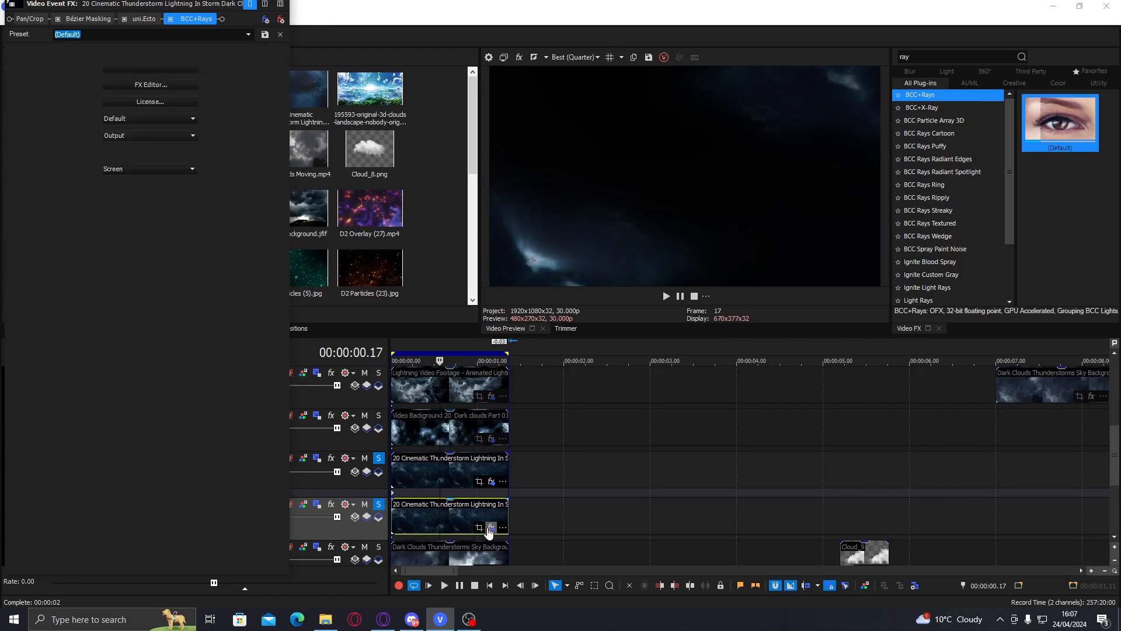
left_click(110, 22)
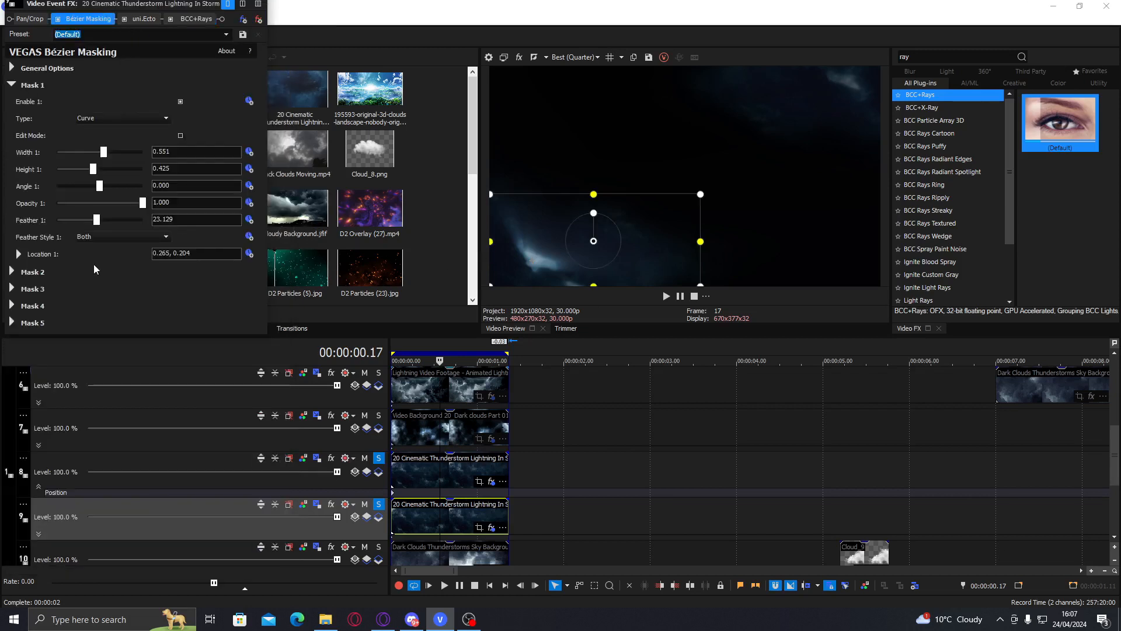
left_click(120, 220)
left_click_drag(593, 194, 594, 159)
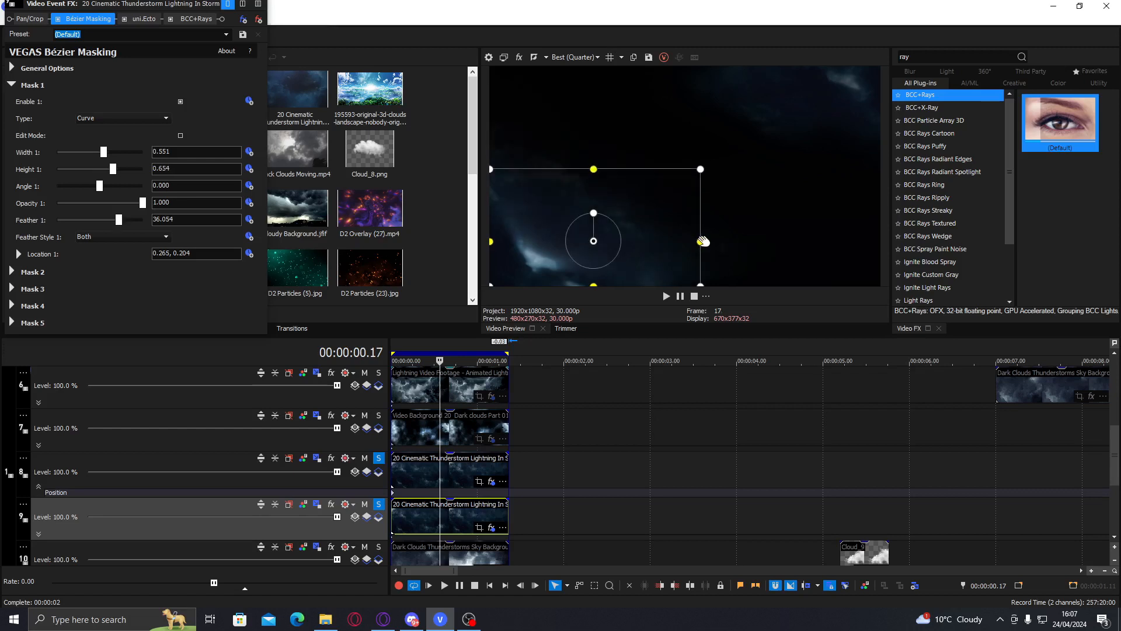
left_click_drag(704, 241, 724, 241)
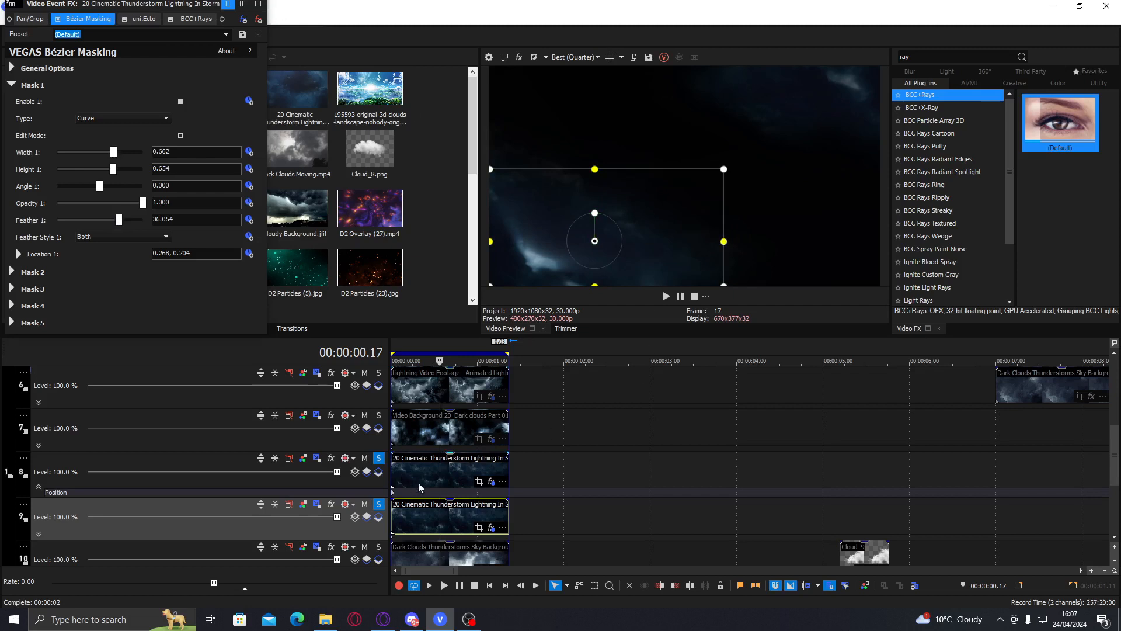
Apply the default BCC+Rays effect to the track 8 clip with Length 100, Threshold 17.69, Brightness 238.10 and Position 0.26, 0.28
left_click(435, 474)
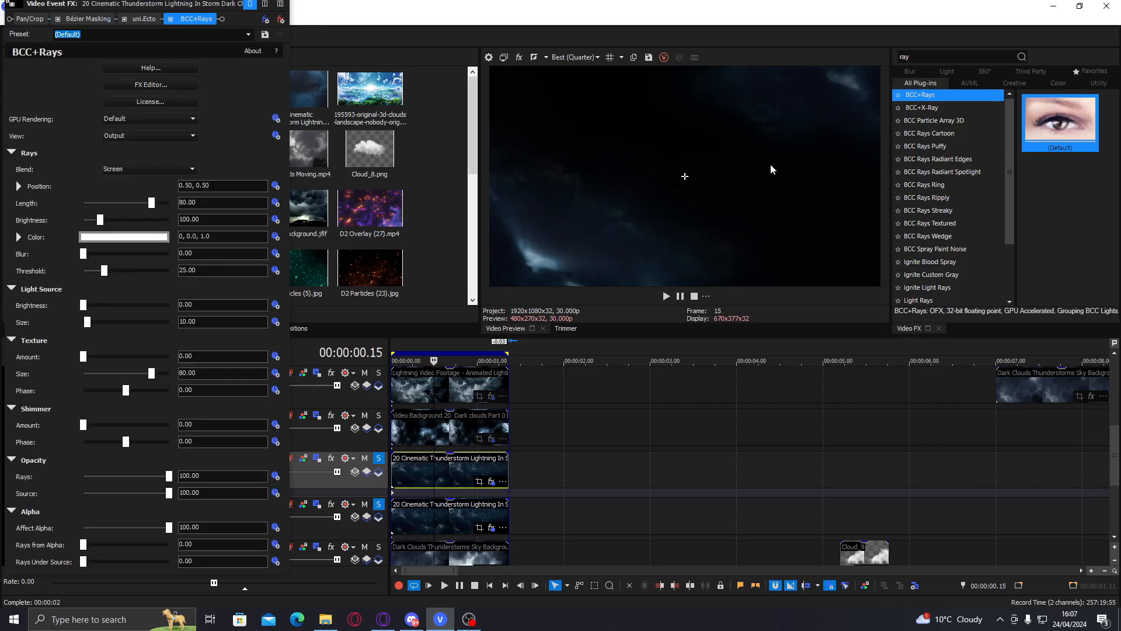
left_click_drag(148, 203, 170, 204)
left_click_drag(685, 177, 844, 91)
left_click_drag(104, 270, 99, 270)
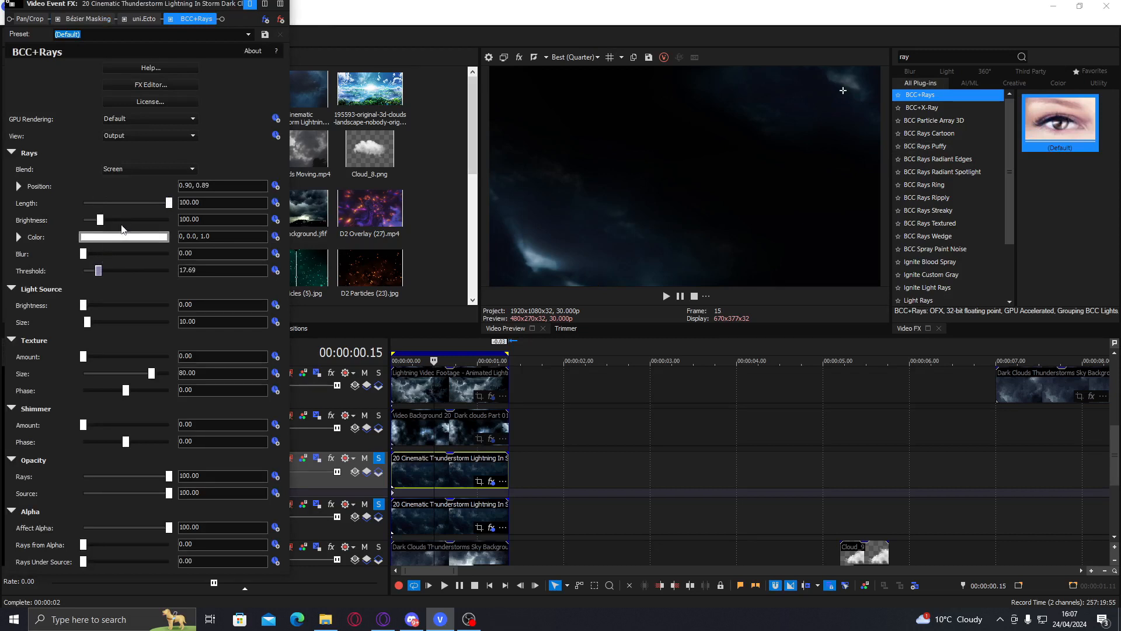
left_click(125, 220)
left_click_drag(844, 90, 687, 168)
left_click_drag(635, 219, 693, 197)
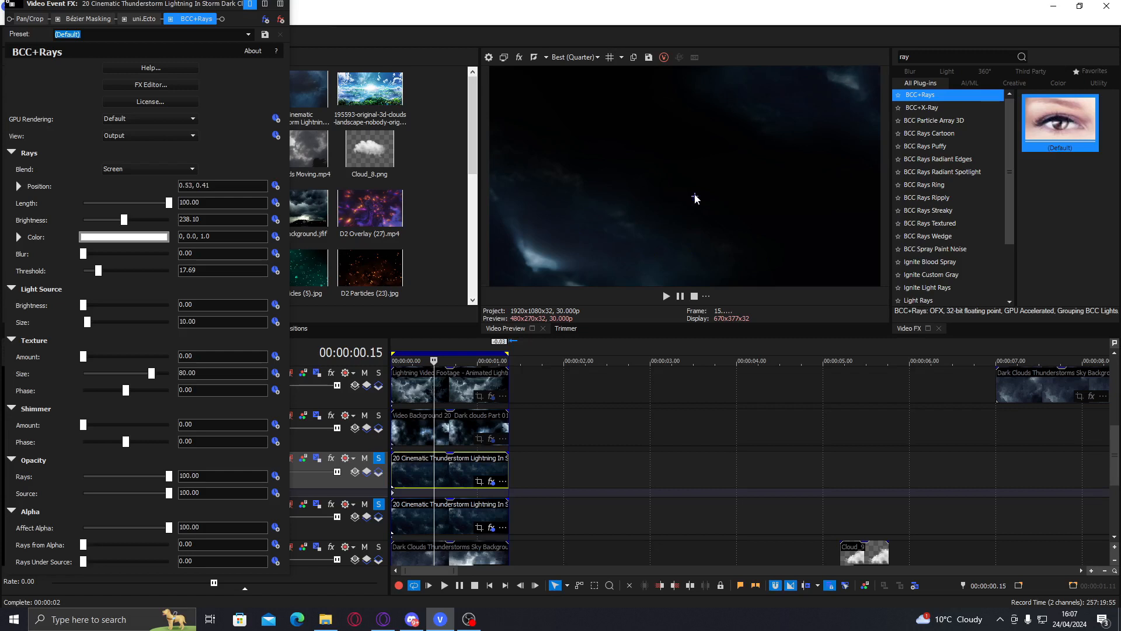
left_click(595, 228)
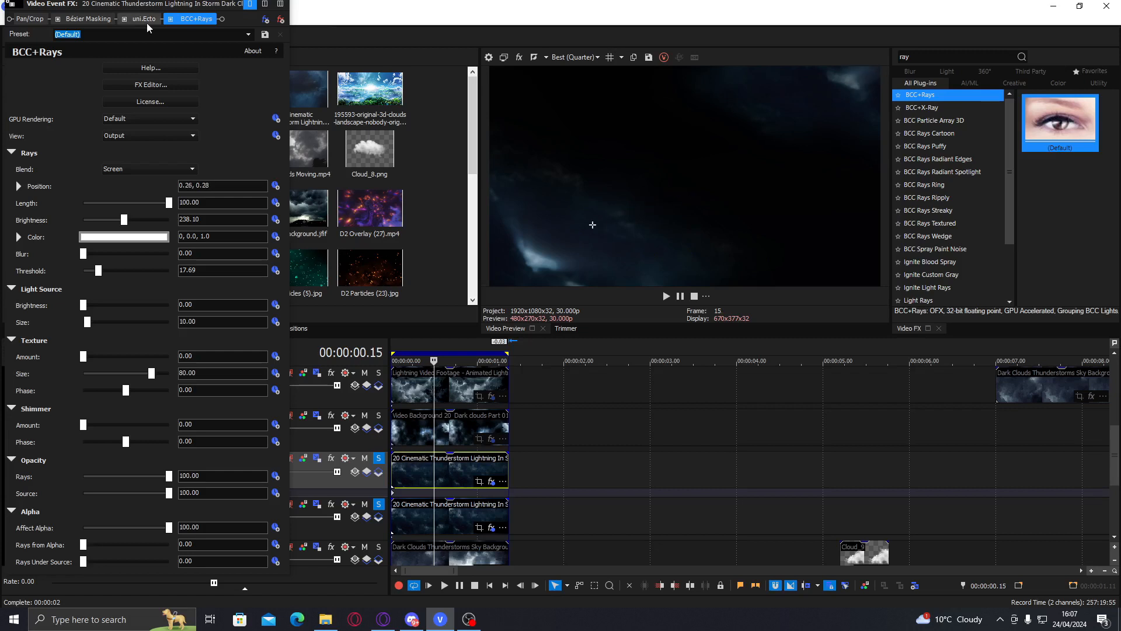
Widen the track 8 clip's Bézier Mask 1 to the right and extend it upward
left_click(89, 19)
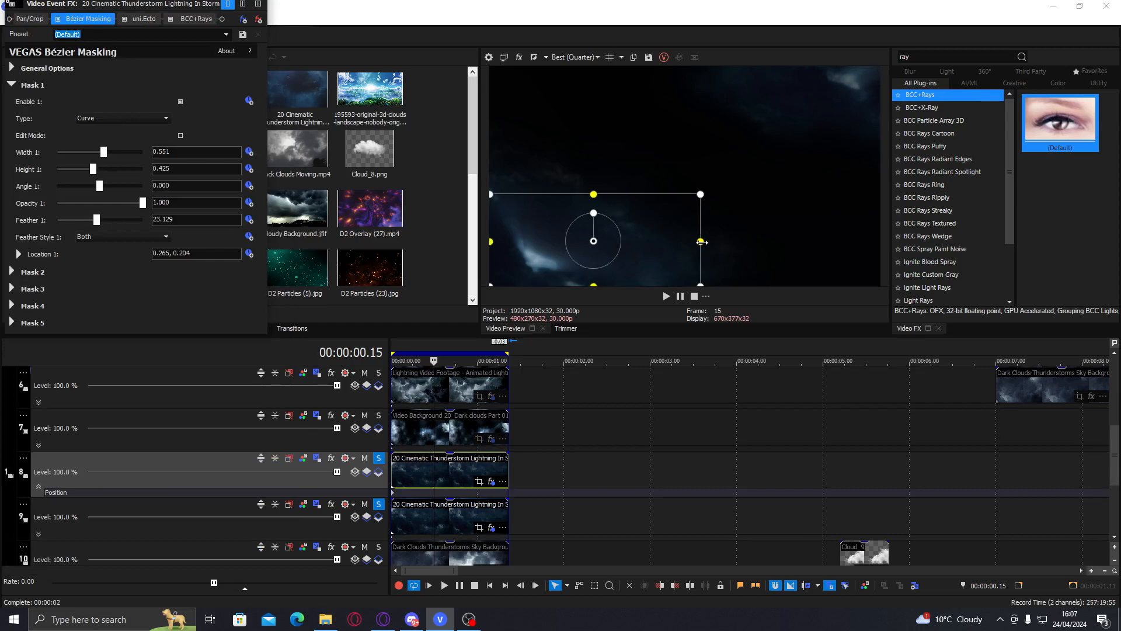
left_click_drag(701, 241, 752, 247)
left_click_drag(592, 190, 593, 161)
Set the track 8 clip's BCC+Rays Threshold to 8.84 and close the effect window
left_click(197, 18)
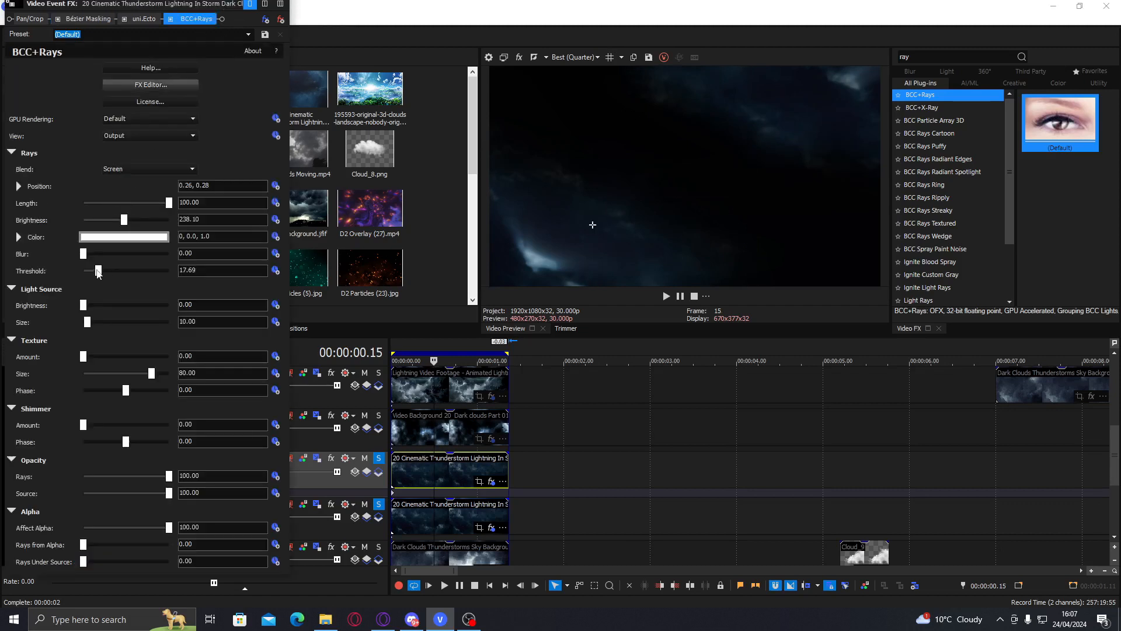
left_click_drag(98, 273, 92, 274)
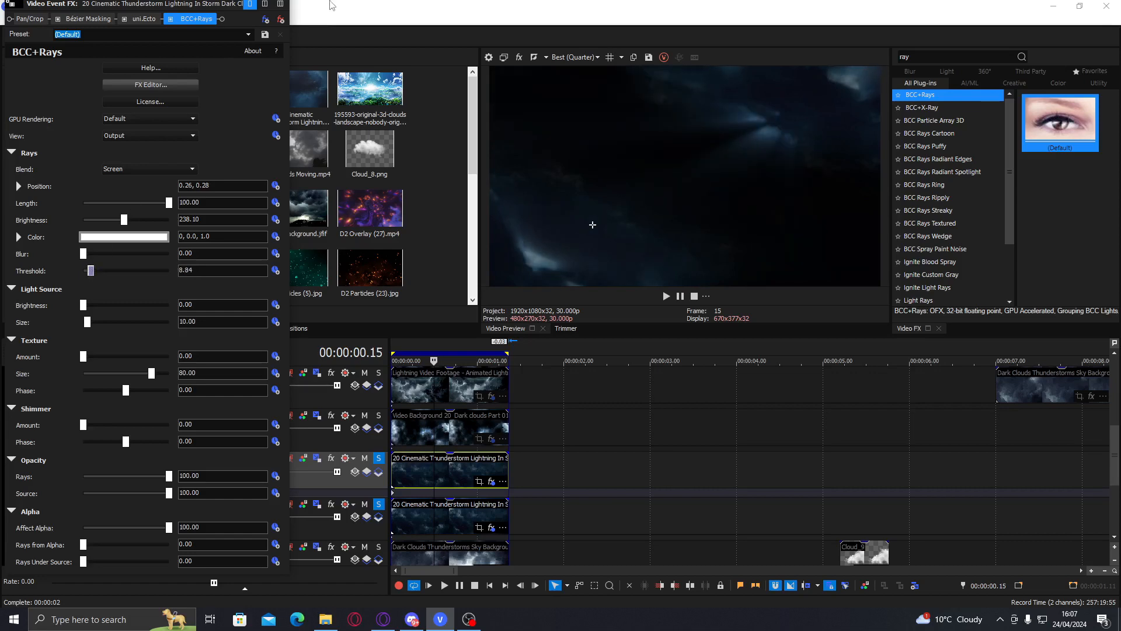
left_click_drag(290, 18, 286, 18)
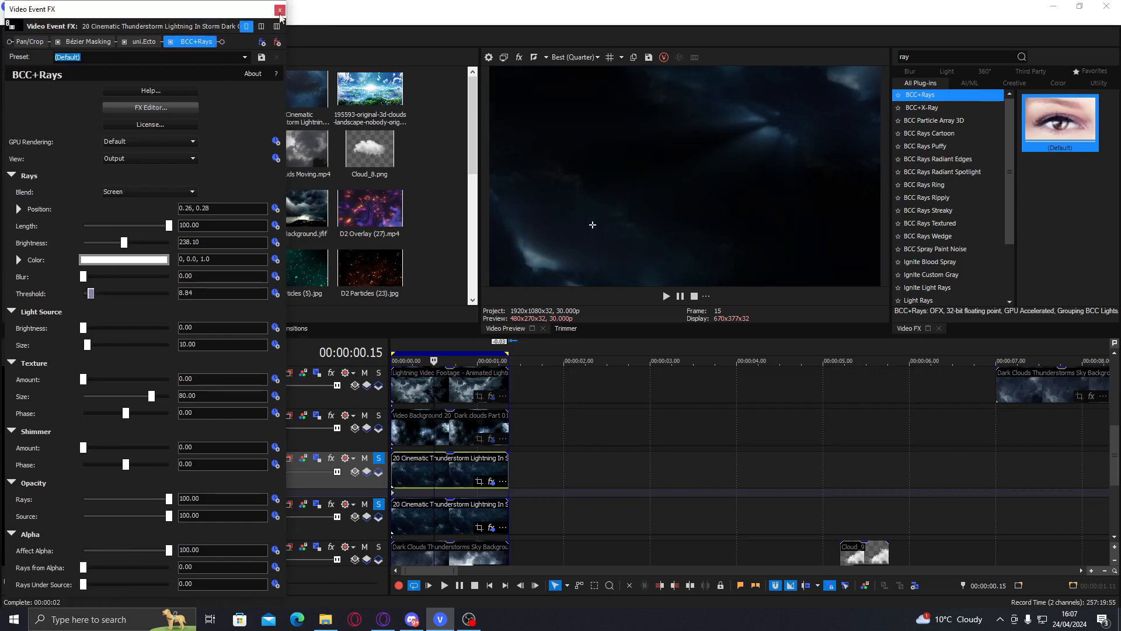
left_click(280, 10)
Turn off solo on tracks 8 and 9 and check the full composite at several frames up to frame 28
left_click(379, 504)
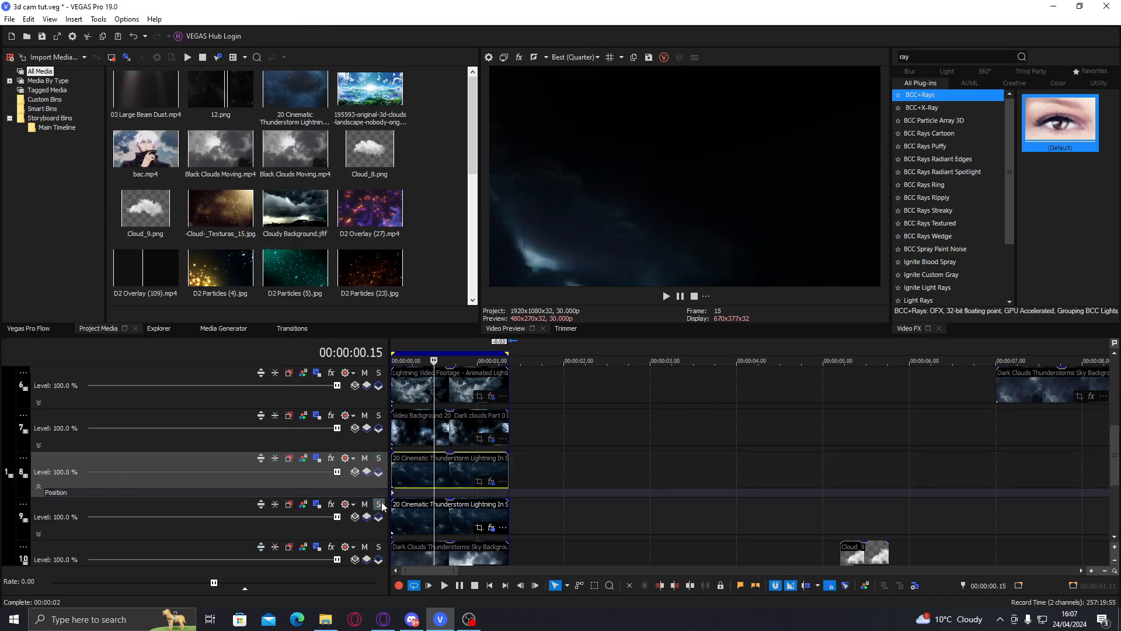
left_click(421, 471)
left_click(459, 467)
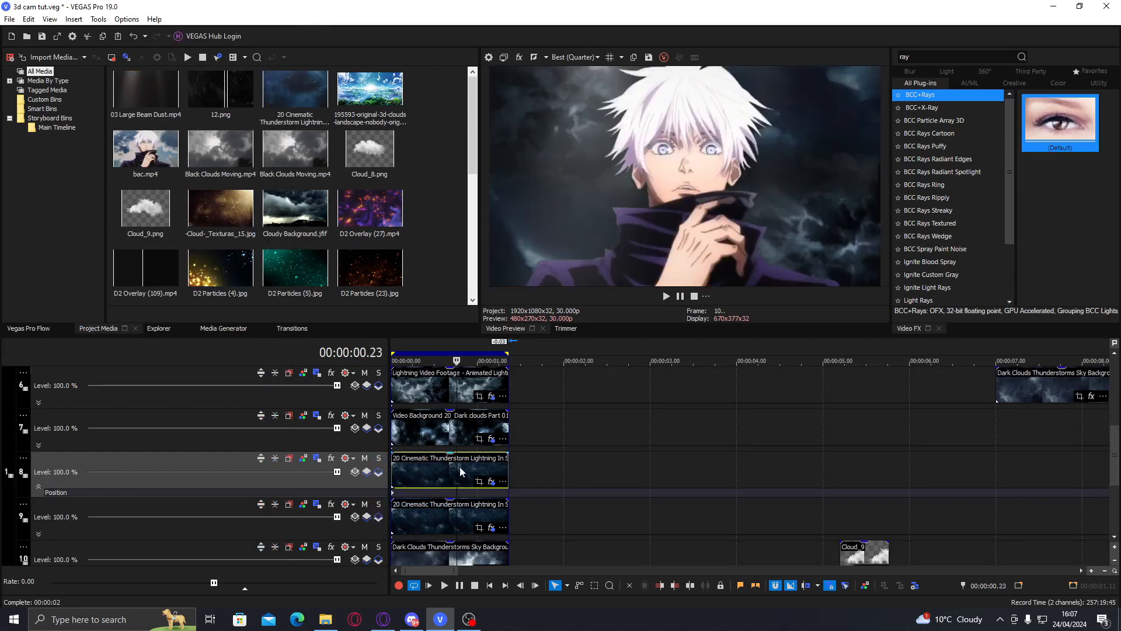
left_click(471, 464)
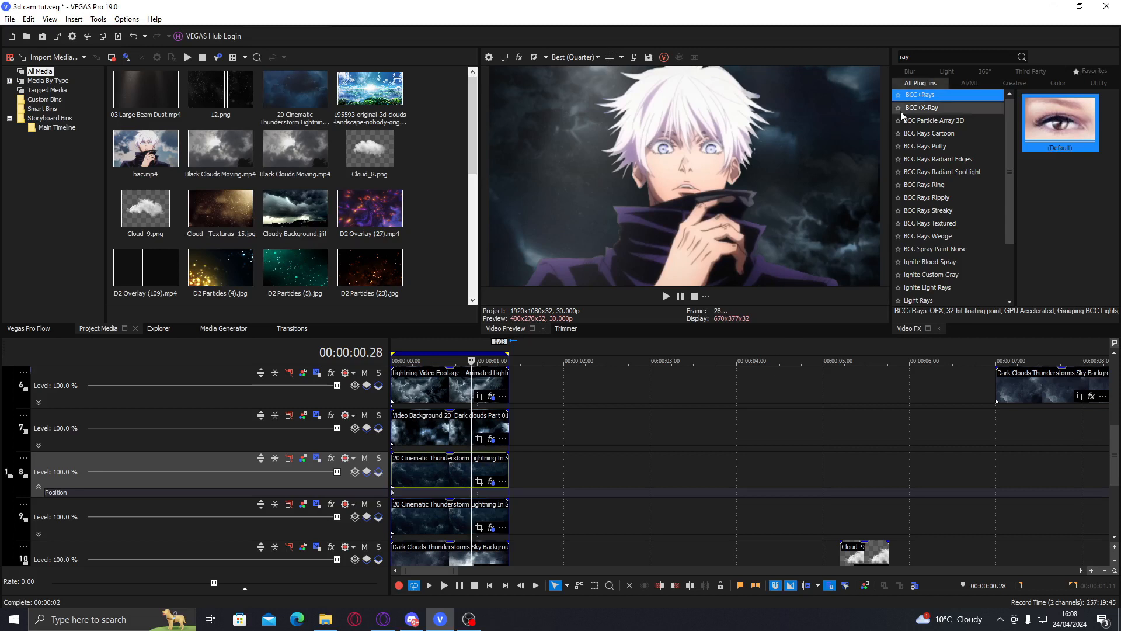
Search the video effects for "gradi" and select S_Gradient to look at its presets
left_click(898, 58)
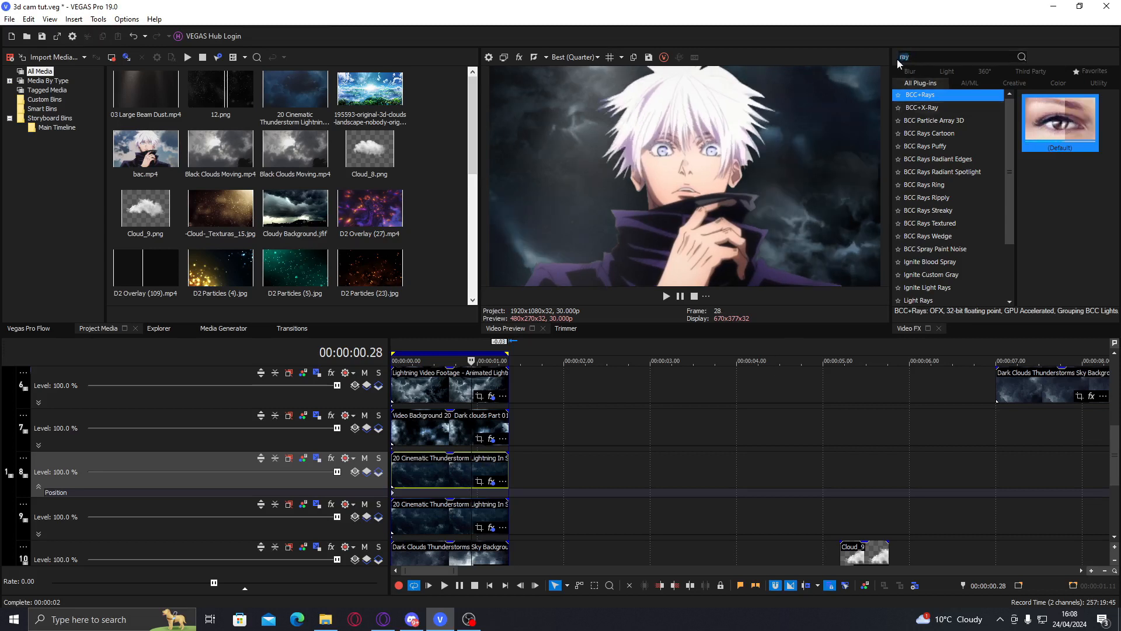
type("g")
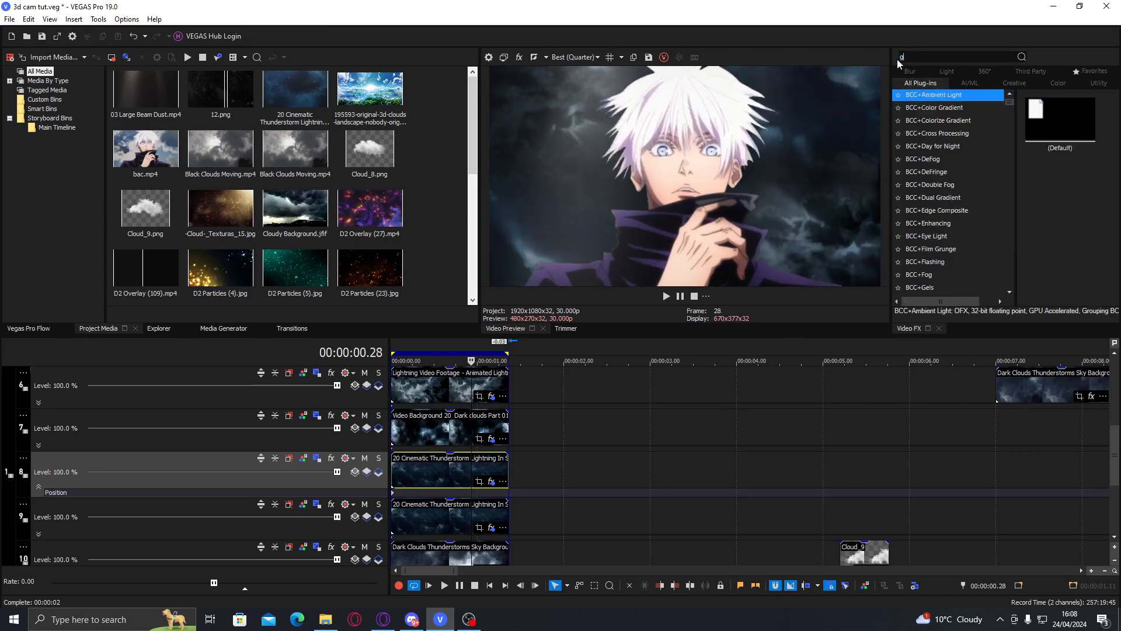
type("radi")
left_click(953, 197)
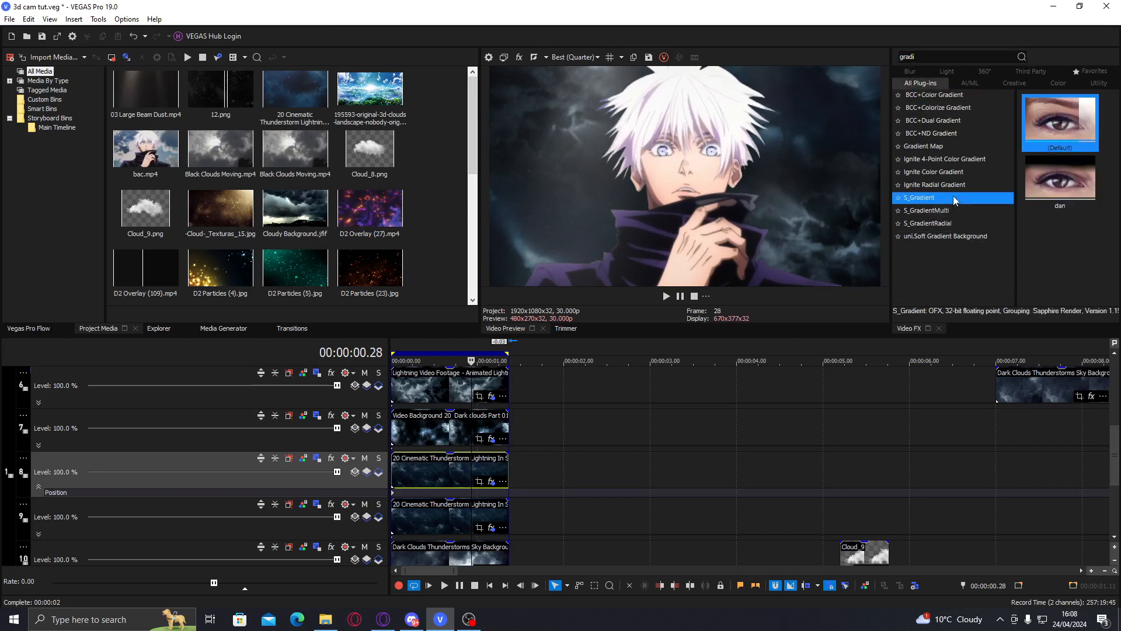
left_click_drag(1049, 122, 1094, 201)
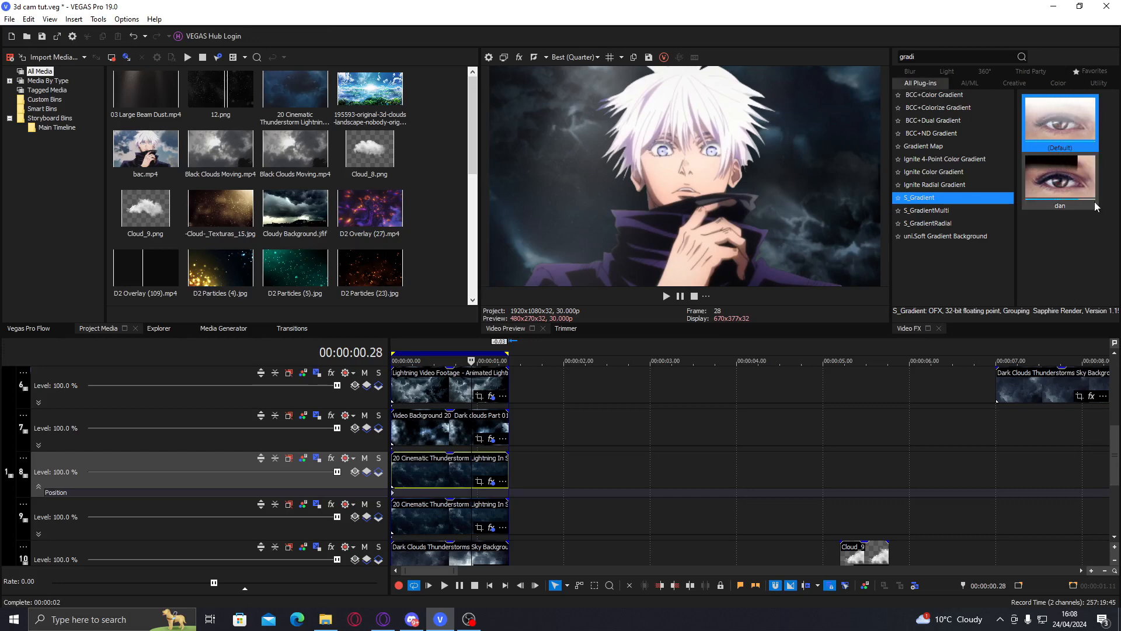
scroll(1117, 431, "up", 5)
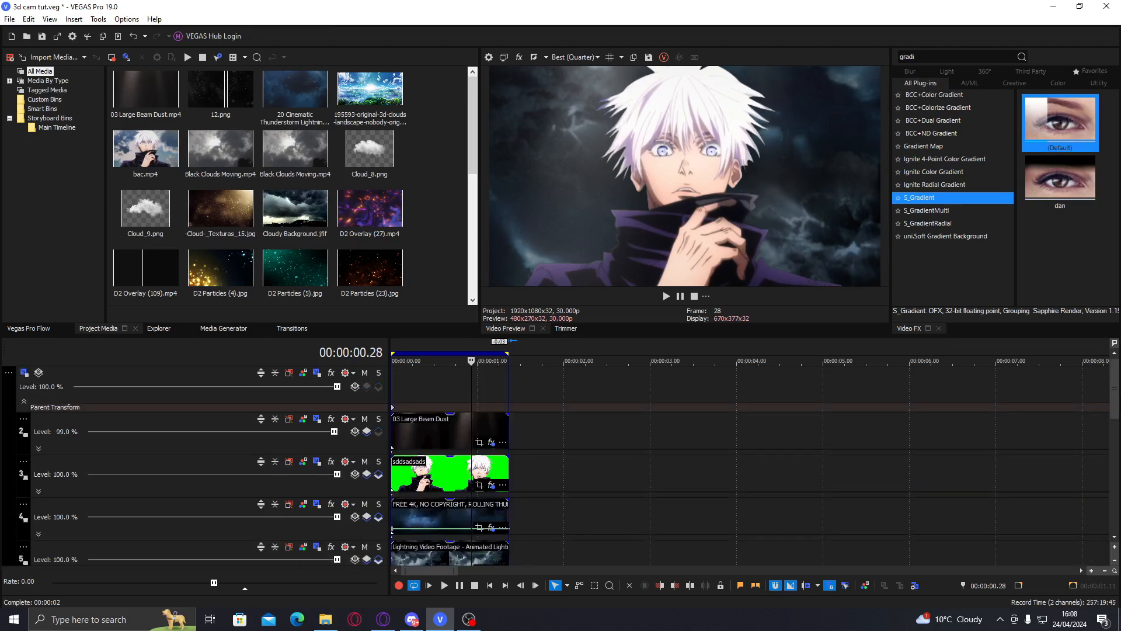
left_click(453, 513)
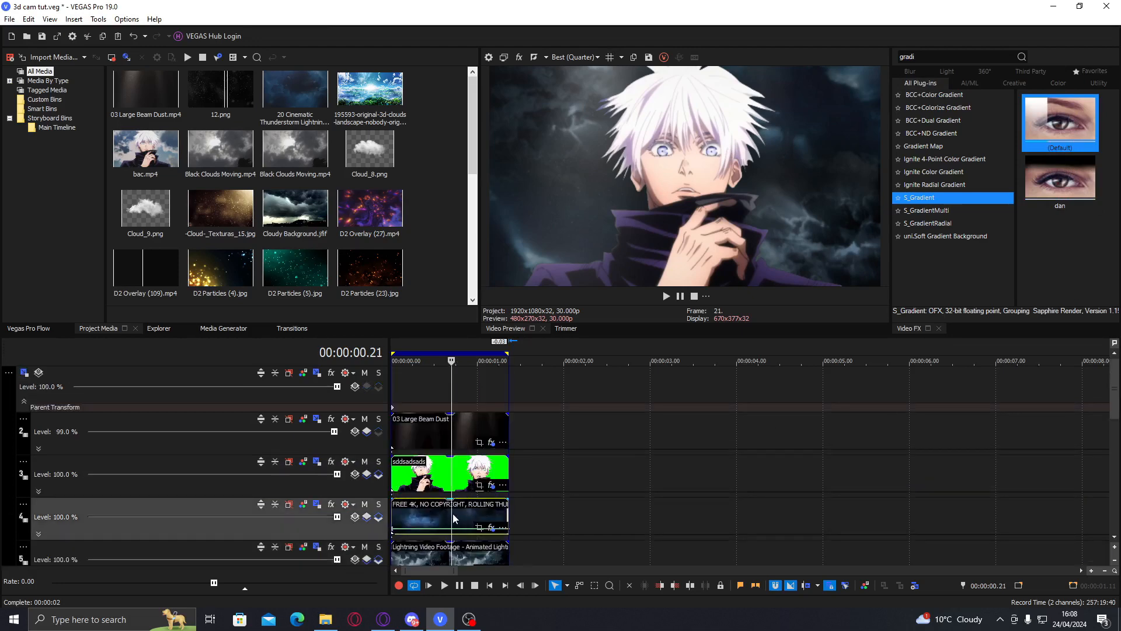
left_click(437, 479)
left_click(445, 451)
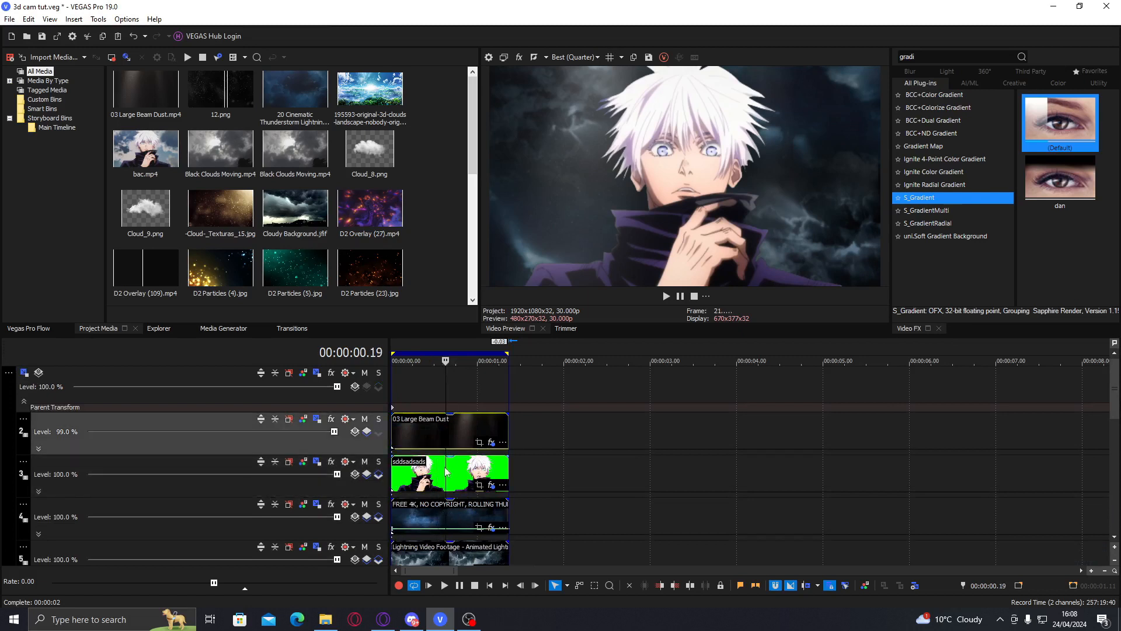
left_click(448, 472)
left_click(457, 434)
left_click(455, 467)
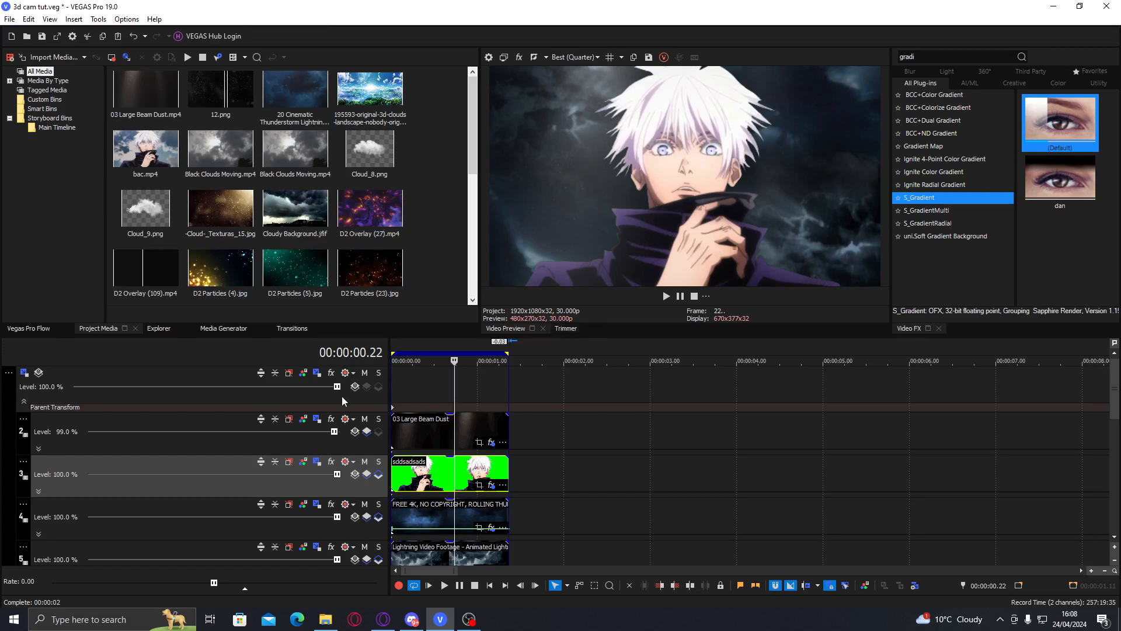
Insert three empty video tracks above the existing composite parent track
key("ctrl+shift+q")
key("ctrl+shift+q")
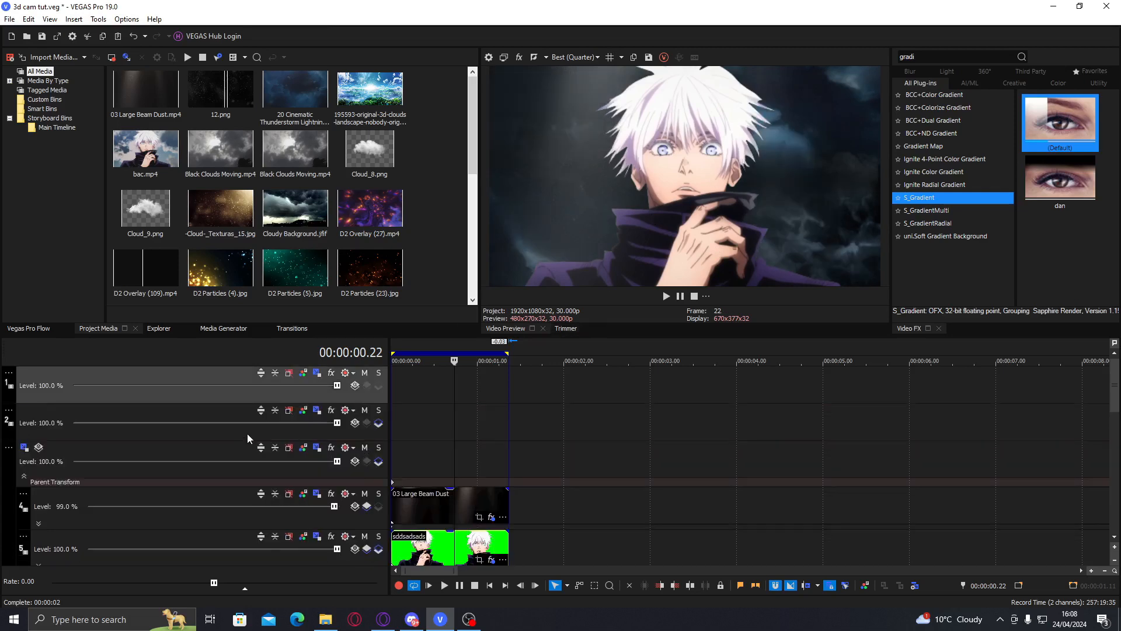
left_click(94, 411)
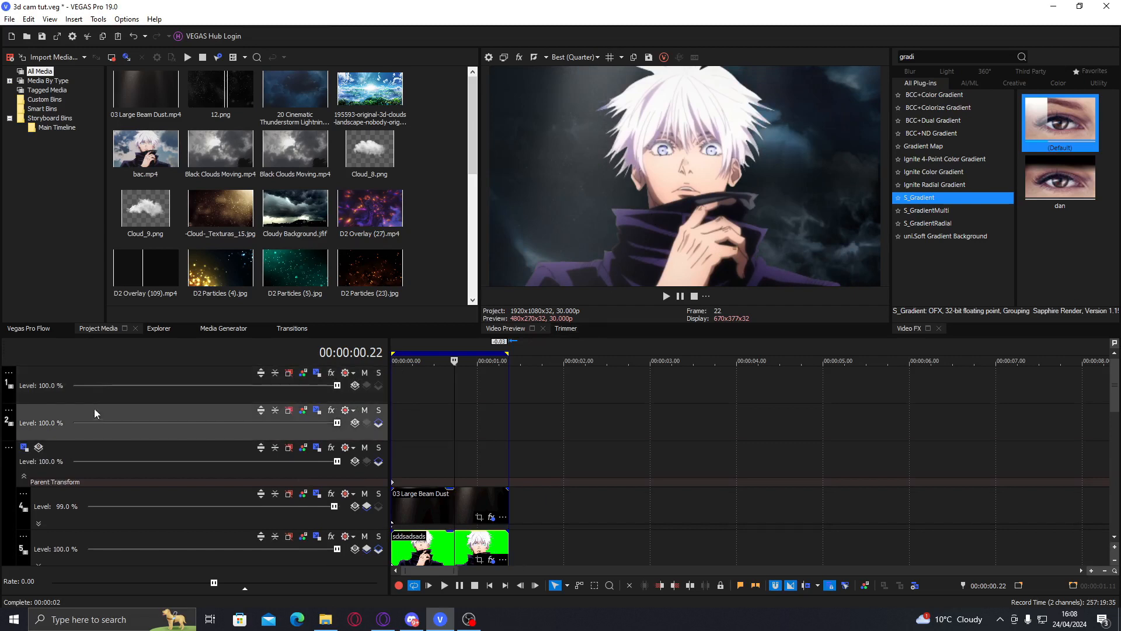
key("ctrl+shift+q")
left_click(75, 423)
left_click(42, 455)
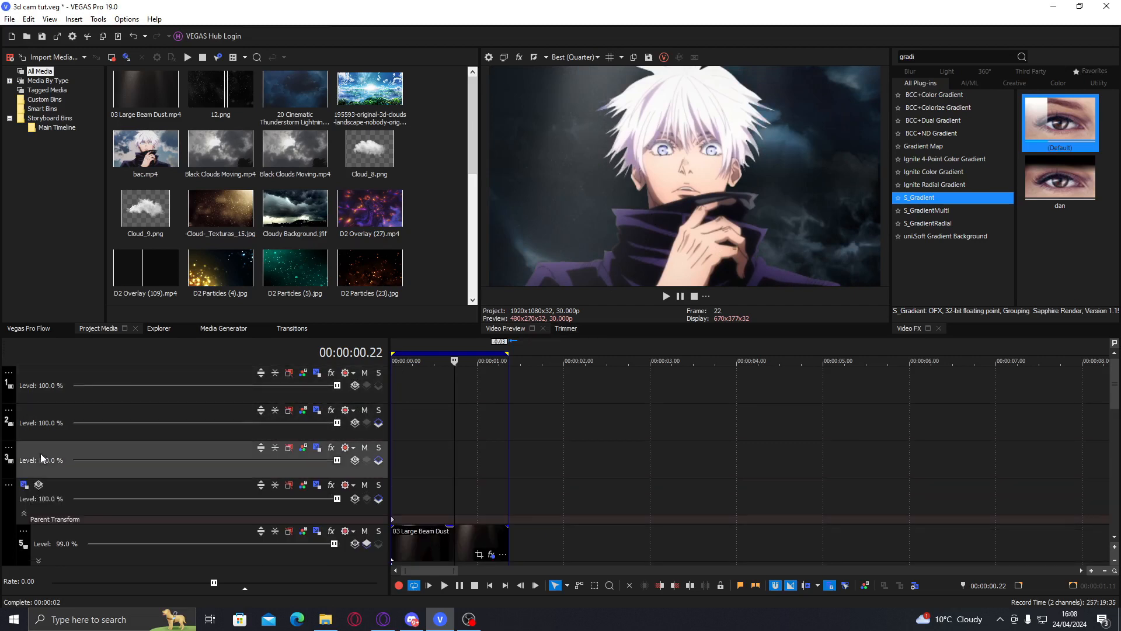
Move the 03 Large Beam Dust and green-screen character clips to tracks 2 and 3 and make both tracks compositing children of track 1
left_click_drag(407, 545, 409, 418)
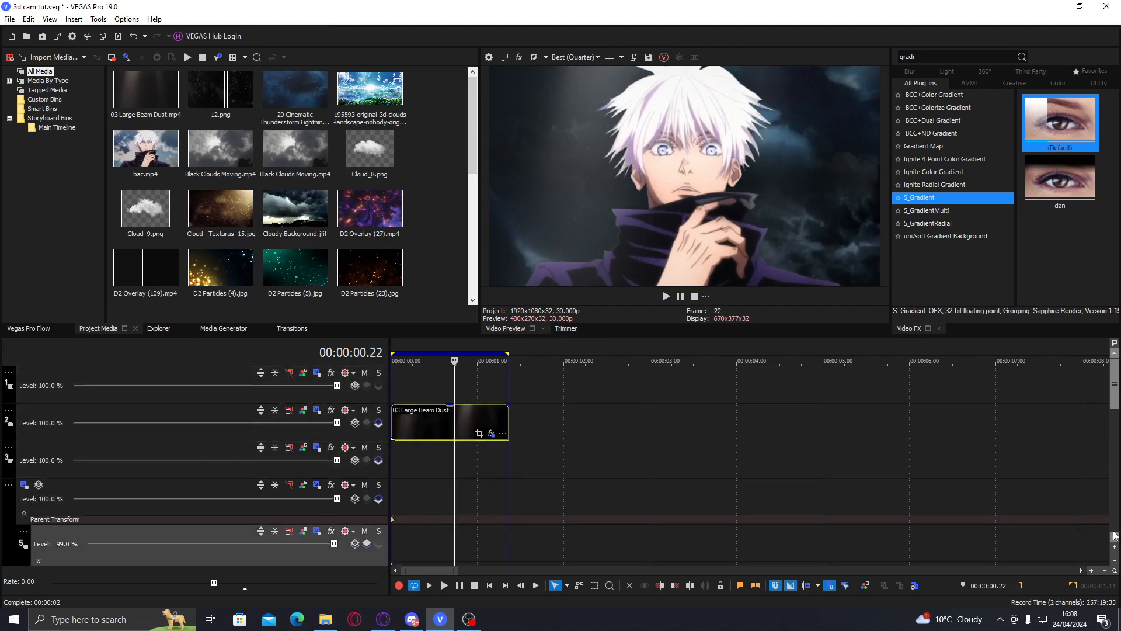
scroll(1081, 543, "down", 1)
left_click_drag(409, 546, 410, 421)
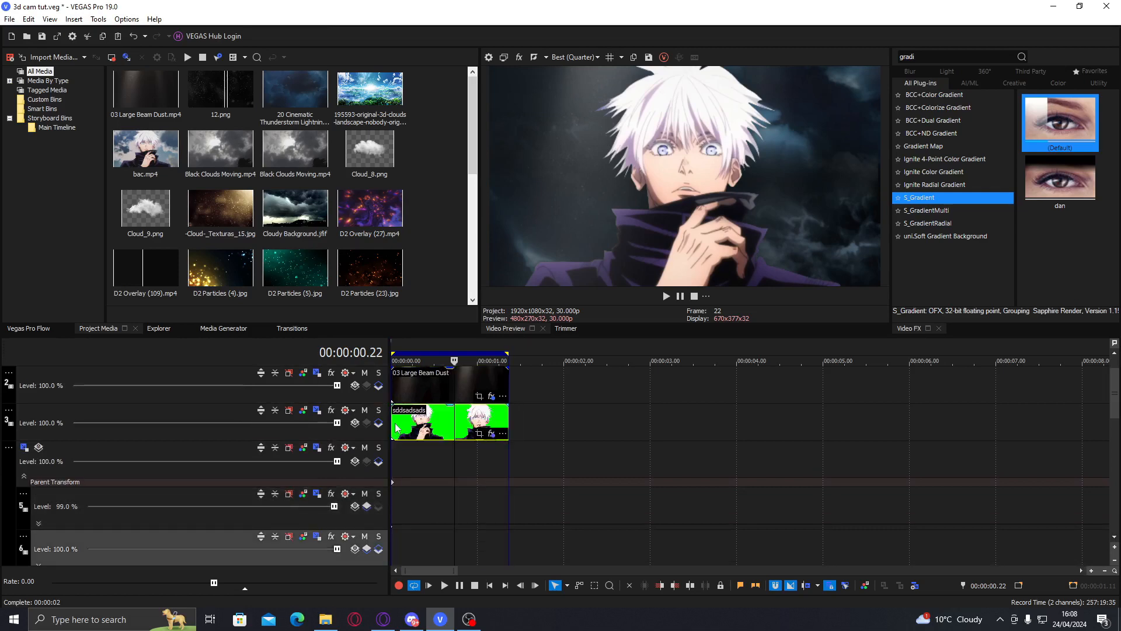
left_click(380, 422)
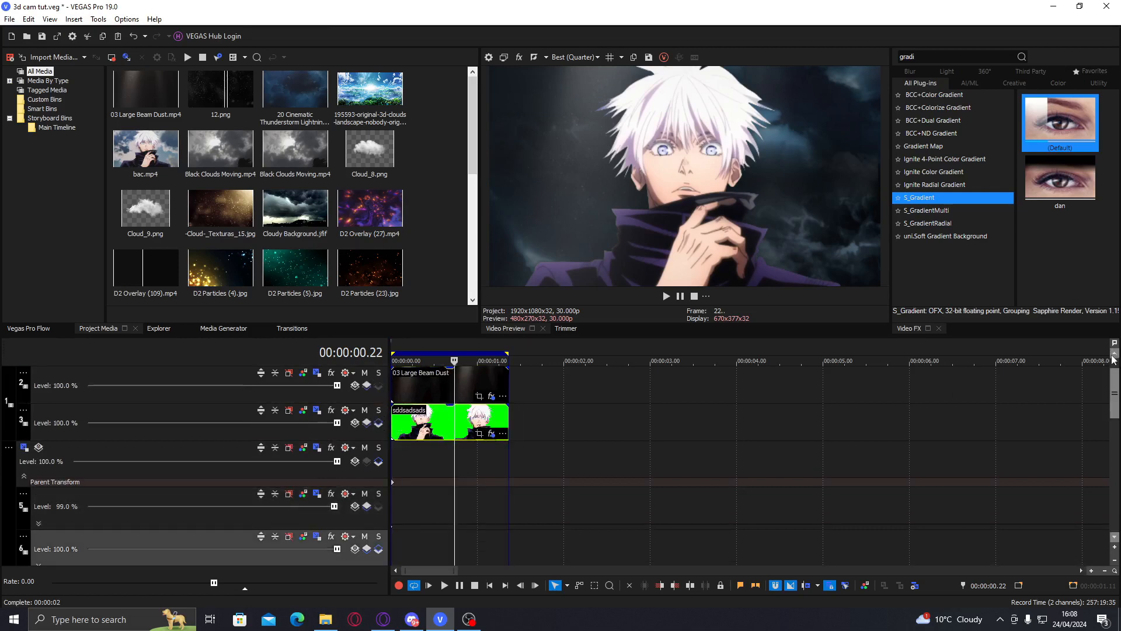
Delete the two emptied tracks, 5 and 6, from the storm cloud group
scroll(1113, 398, "down", 2)
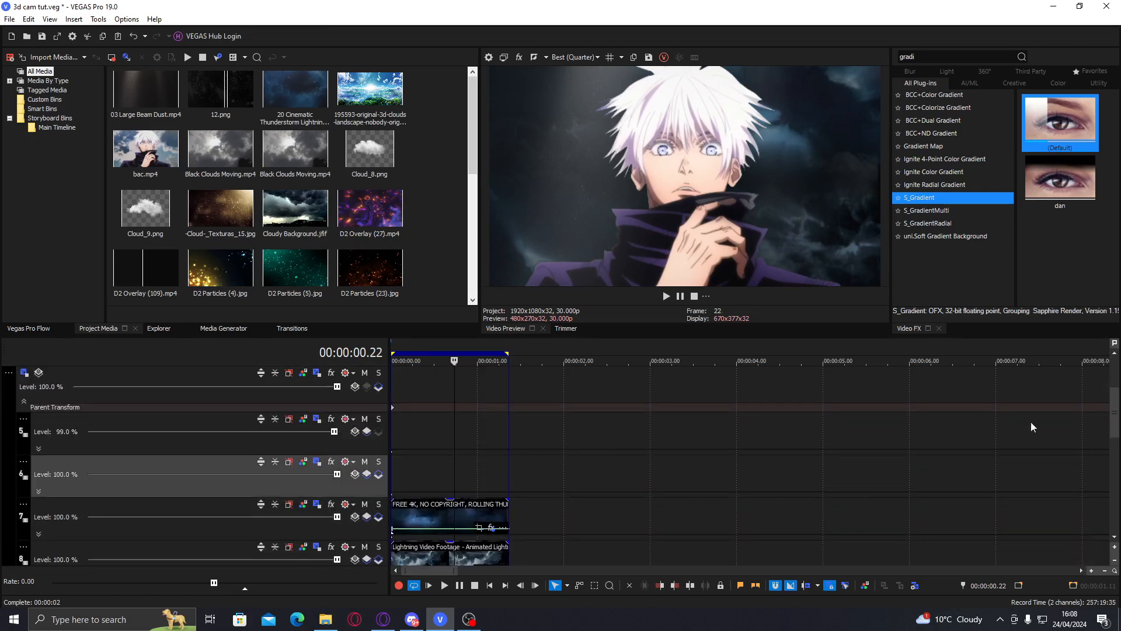
right_click(317, 482)
left_click(405, 346)
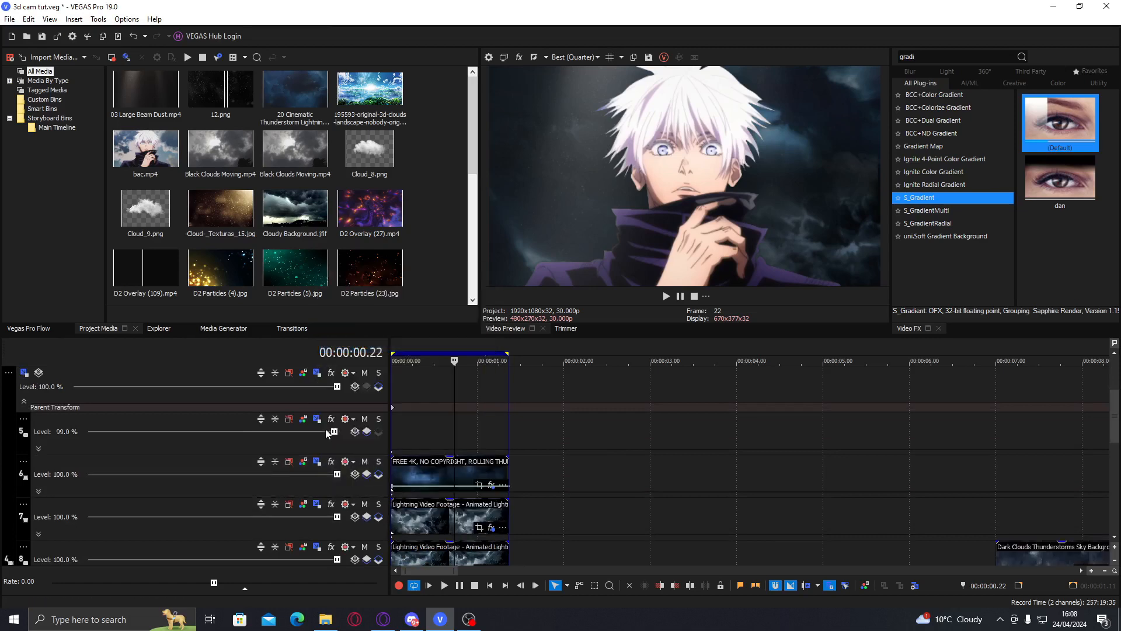
right_click(337, 444)
left_click(429, 311)
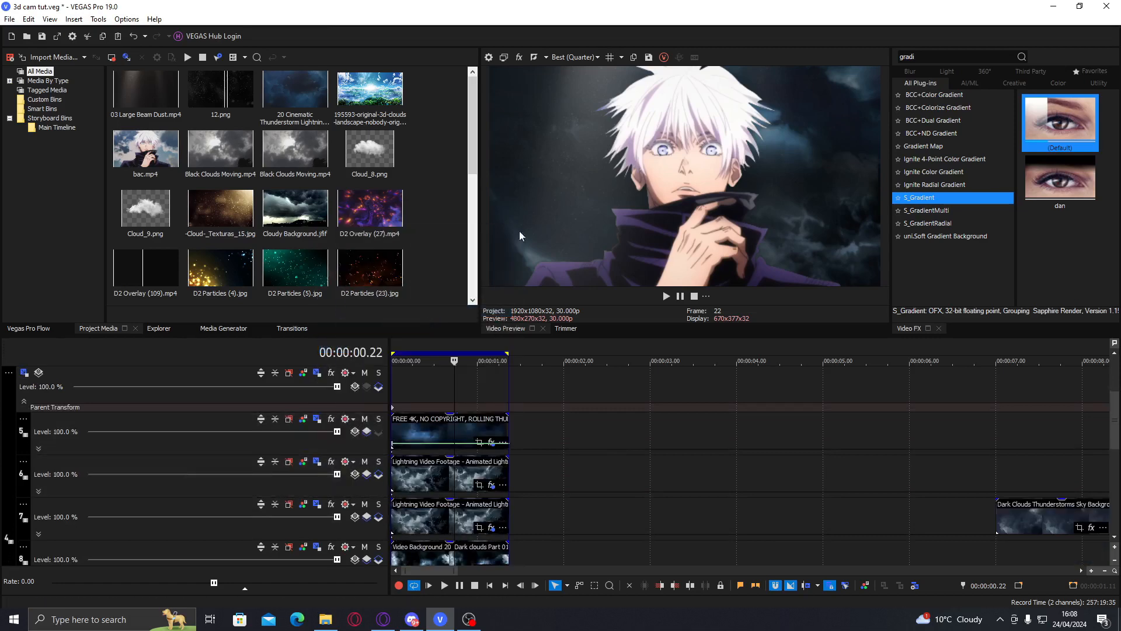
Insert a new video track directly above the storm cloud group's parent track
left_click(356, 401)
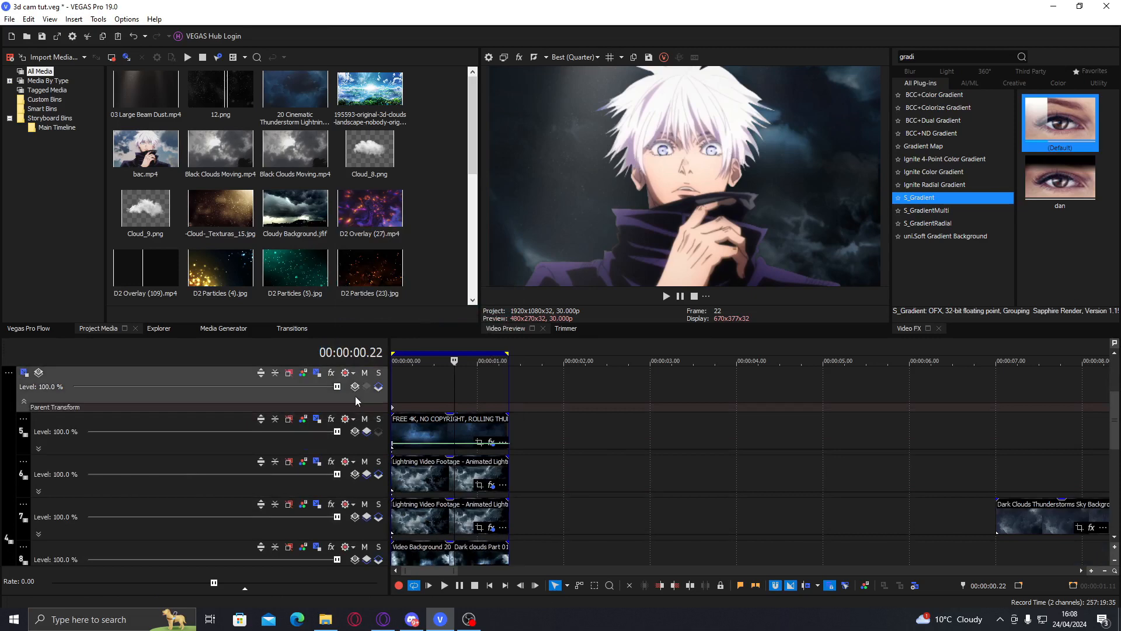
right_click(415, 383)
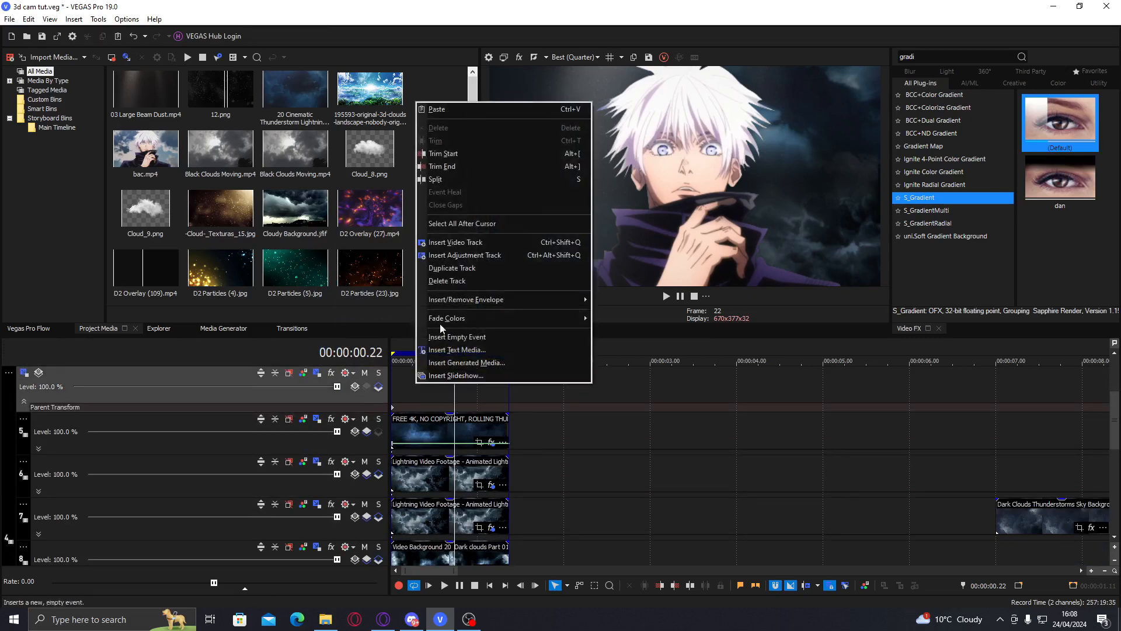
left_click(468, 247)
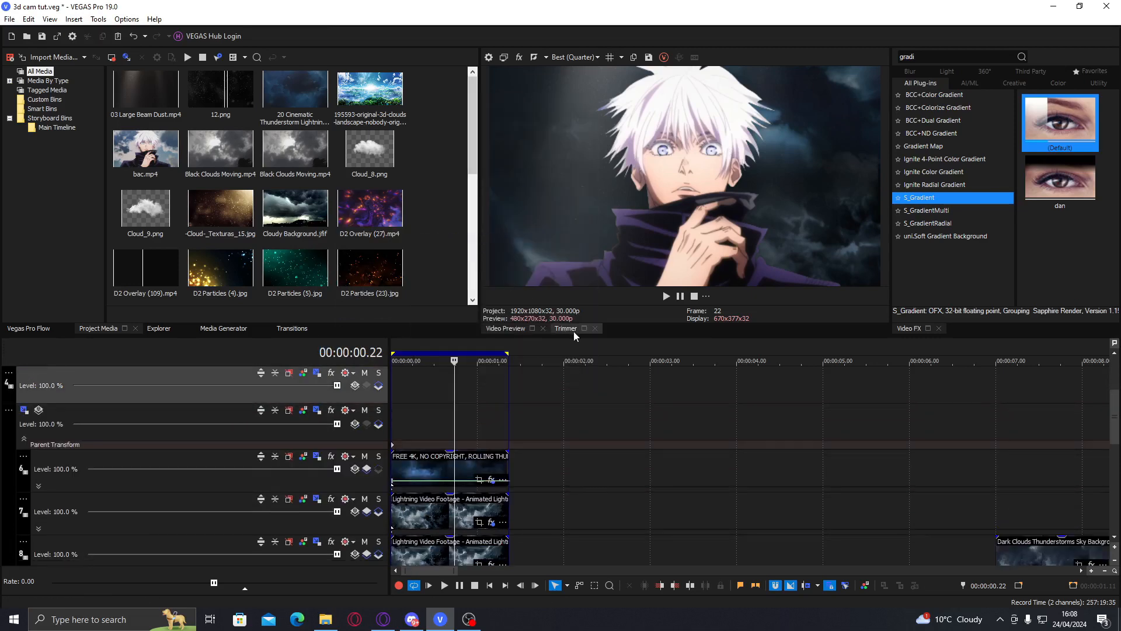
Enlarge the timeline area and make the cloud parent track through track 12 a compositing child group of the new track 4
left_click_drag(575, 324, 587, 209)
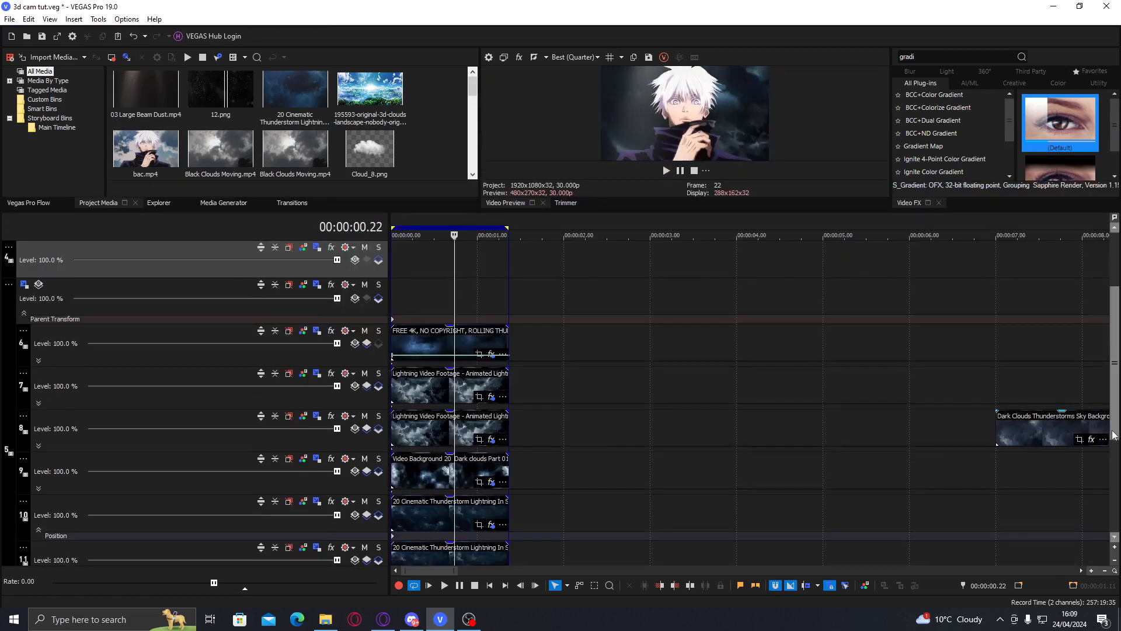
left_click_drag(1115, 434, 1113, 489)
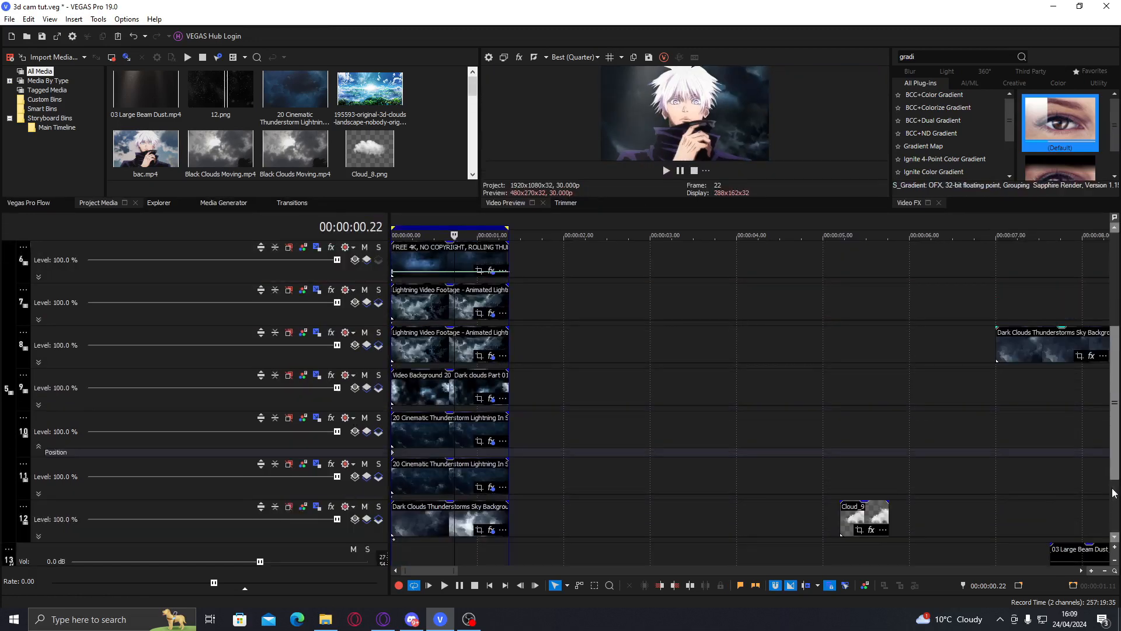
left_click(378, 538)
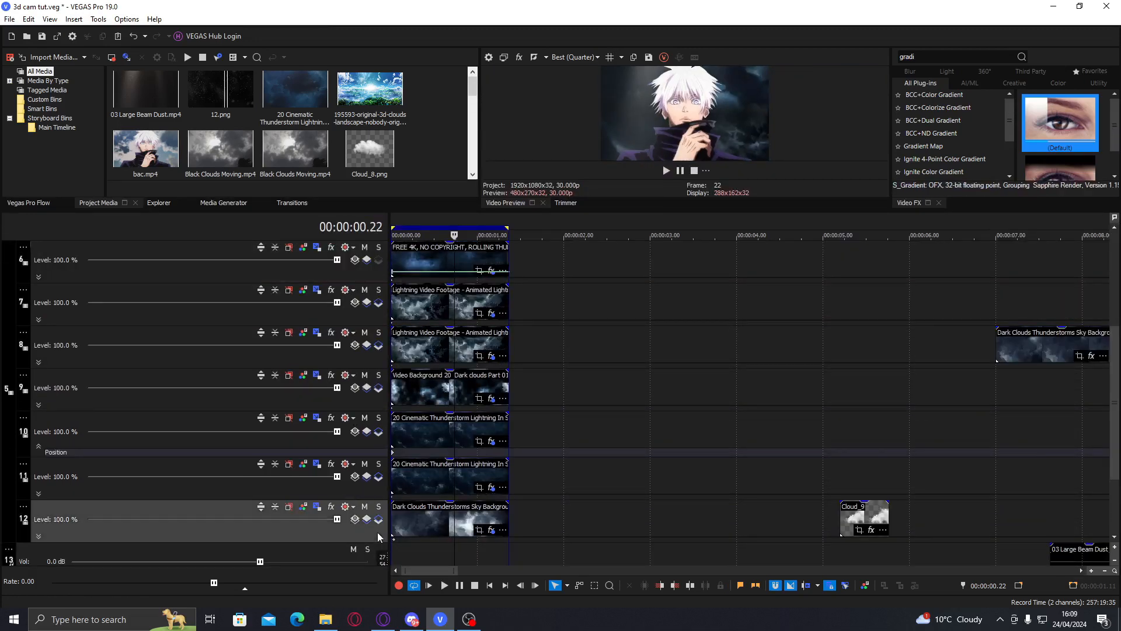
scroll(1116, 434, "up", 1)
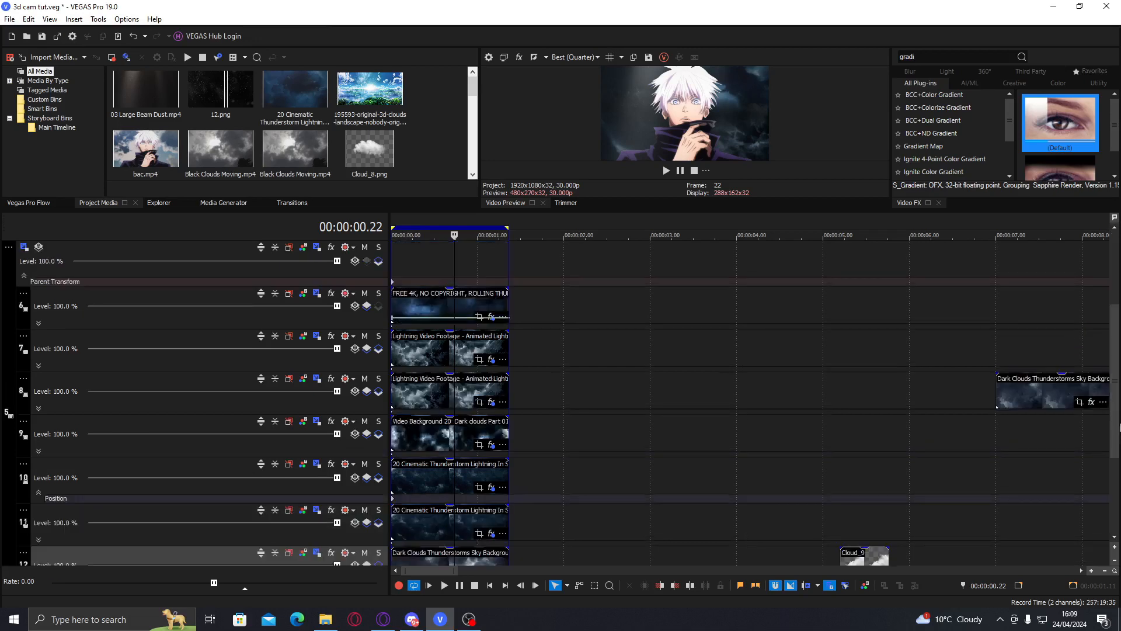
scroll(1118, 426, "up", 1)
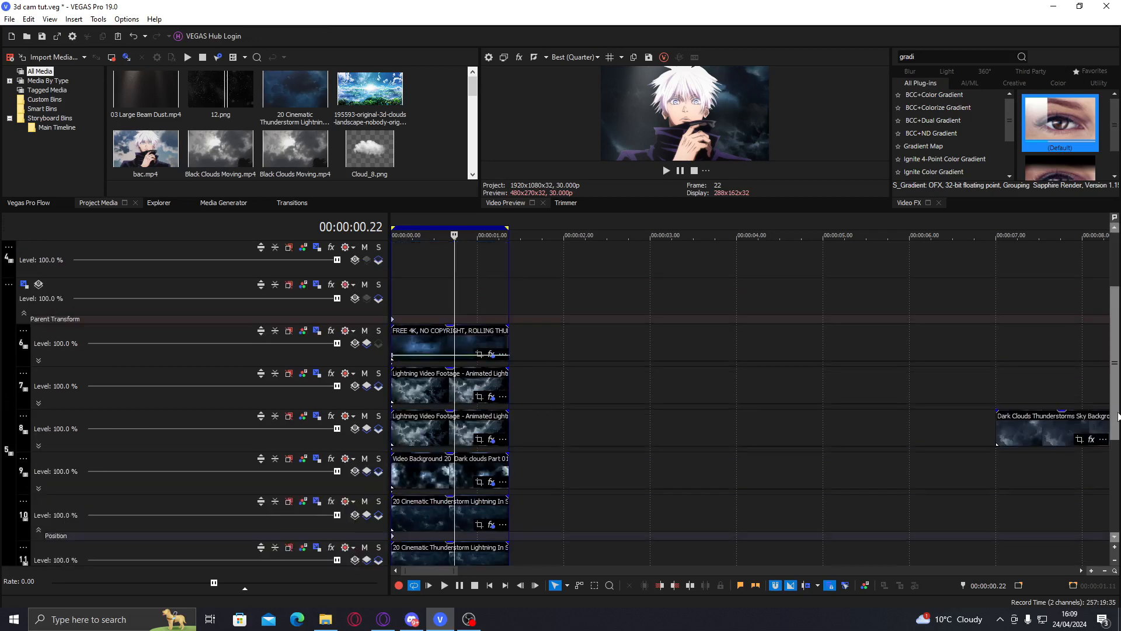
scroll(1119, 416, "up", 1)
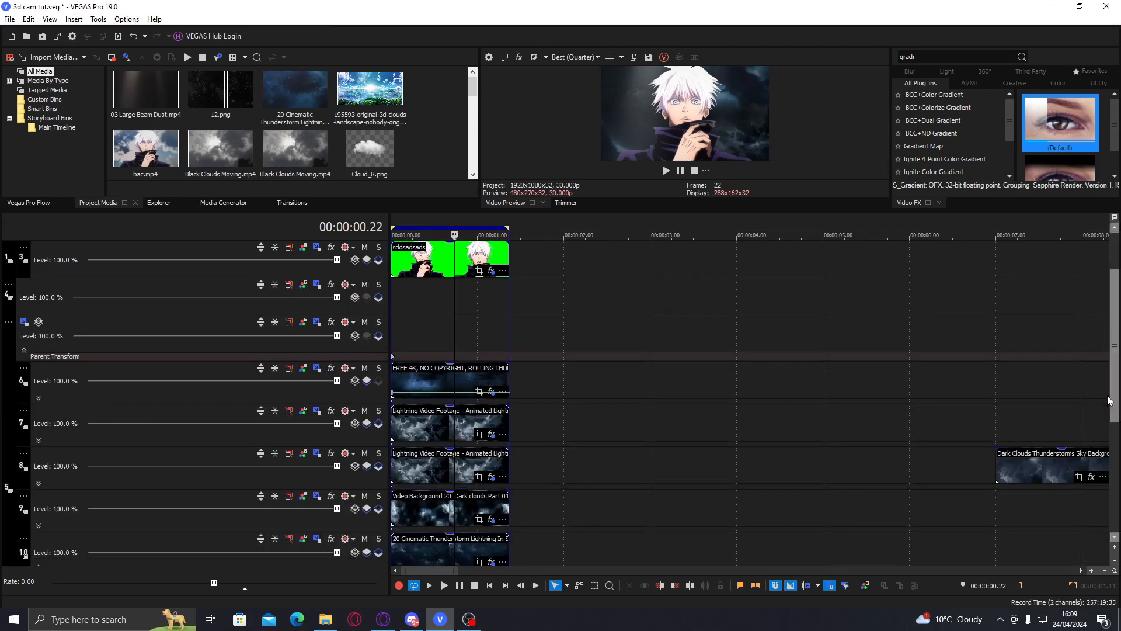
left_click(356, 349)
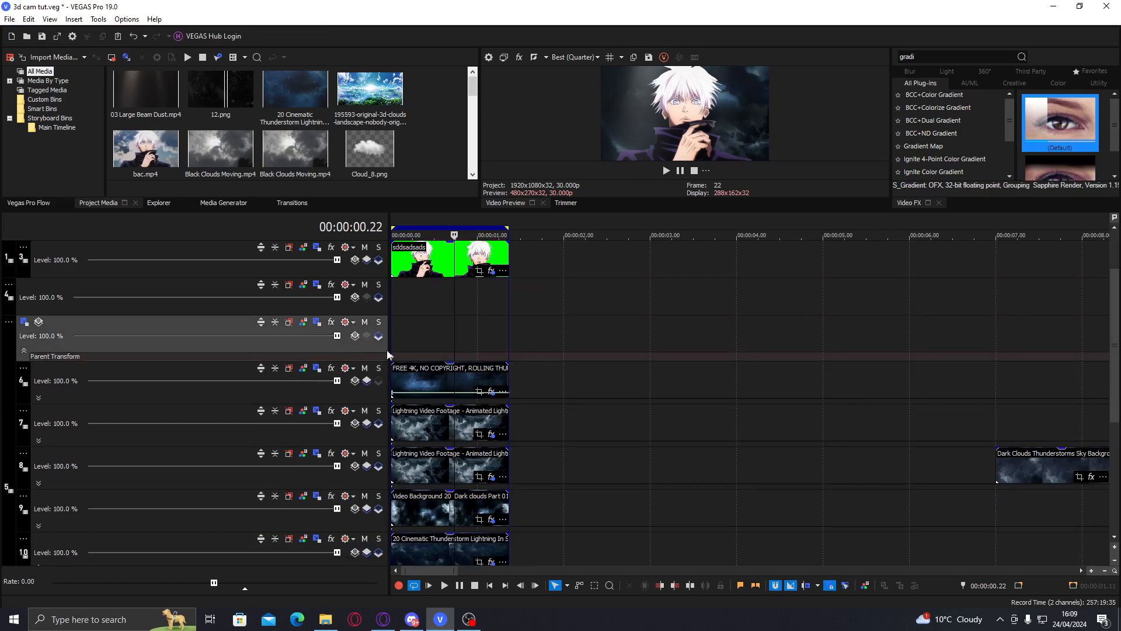
scroll(1113, 409, "down", 3)
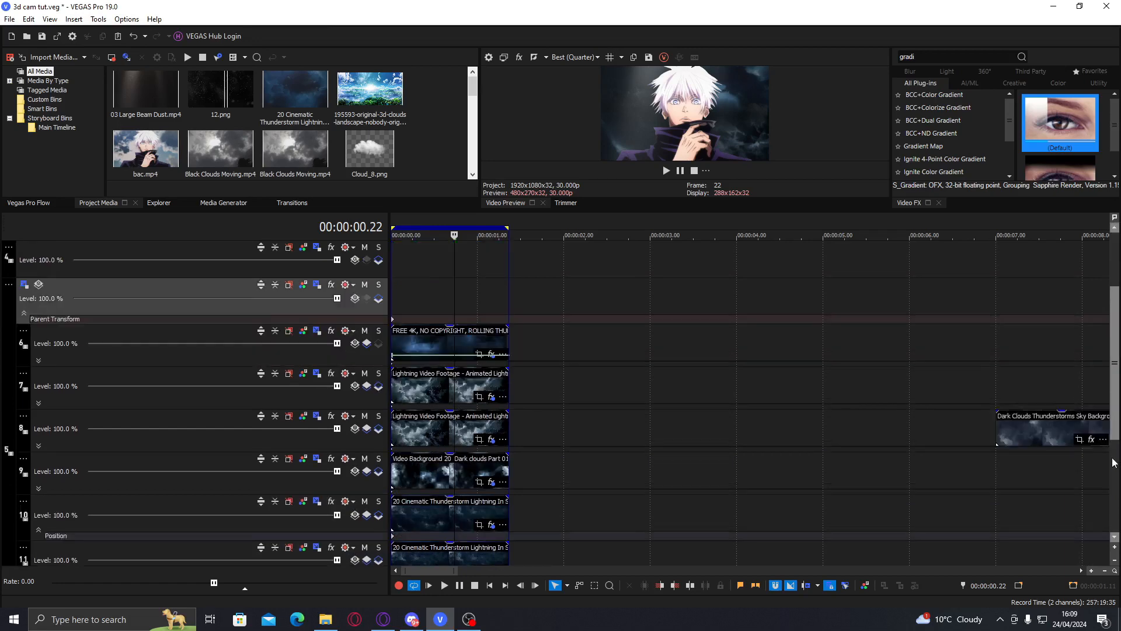
left_click(374, 540)
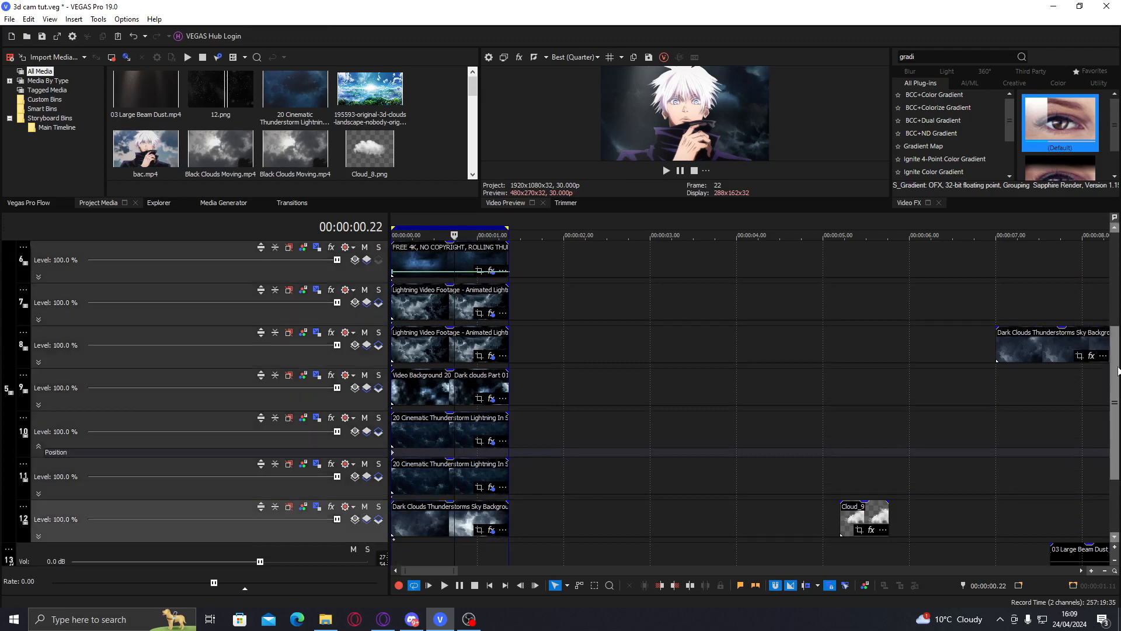
scroll(365, 452, "up", 4)
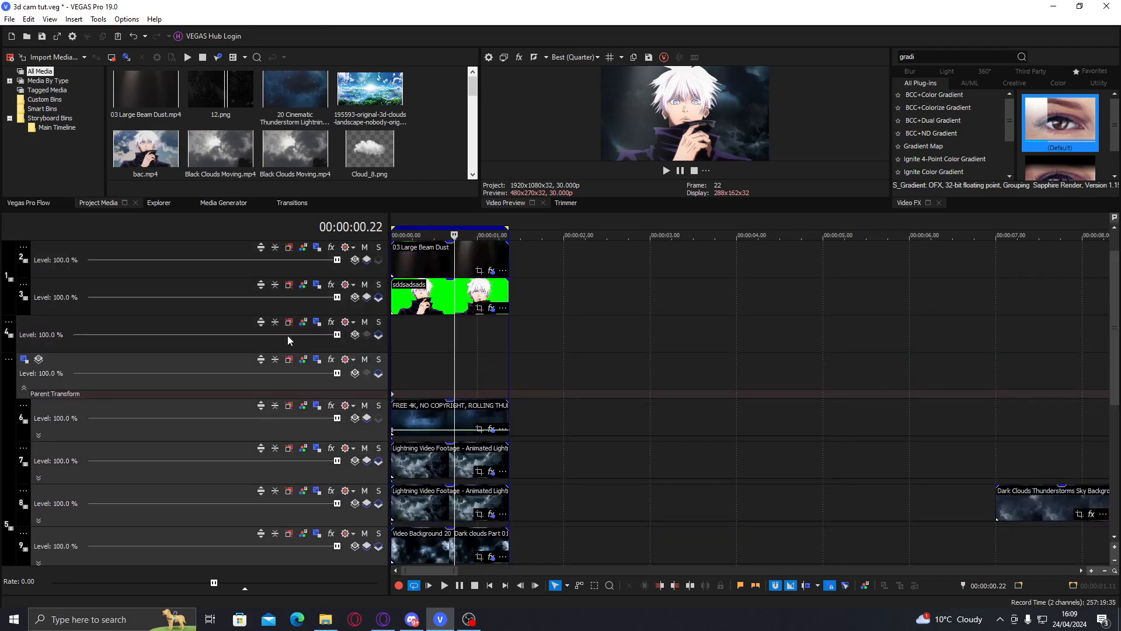
left_click(378, 375)
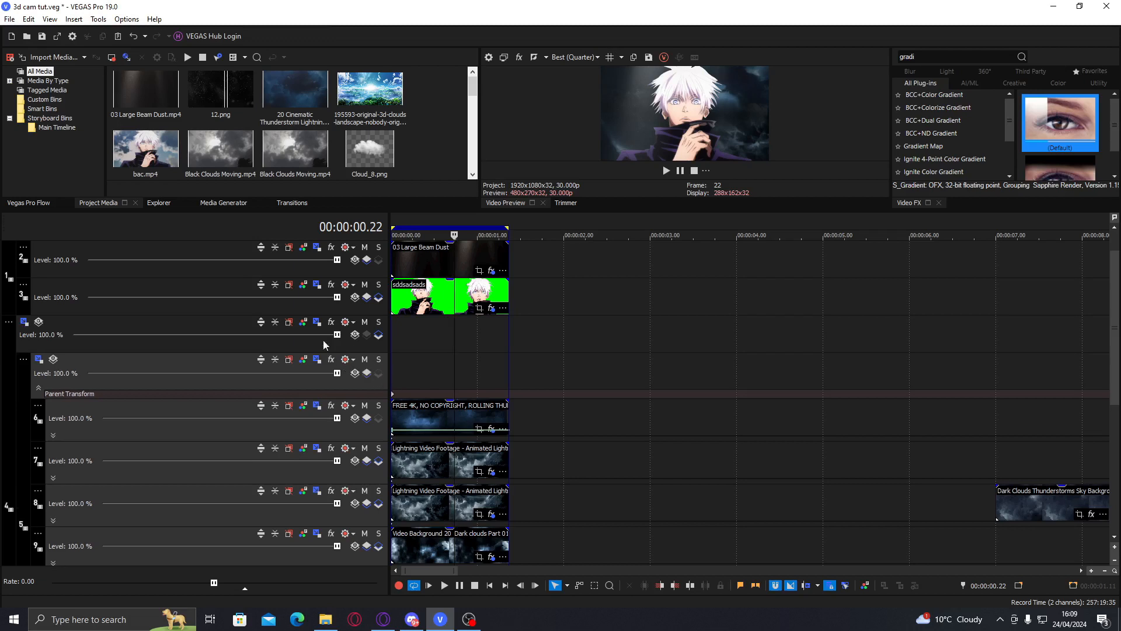
Insert a new video track at the very top, above the character group's parent track
left_click(326, 347)
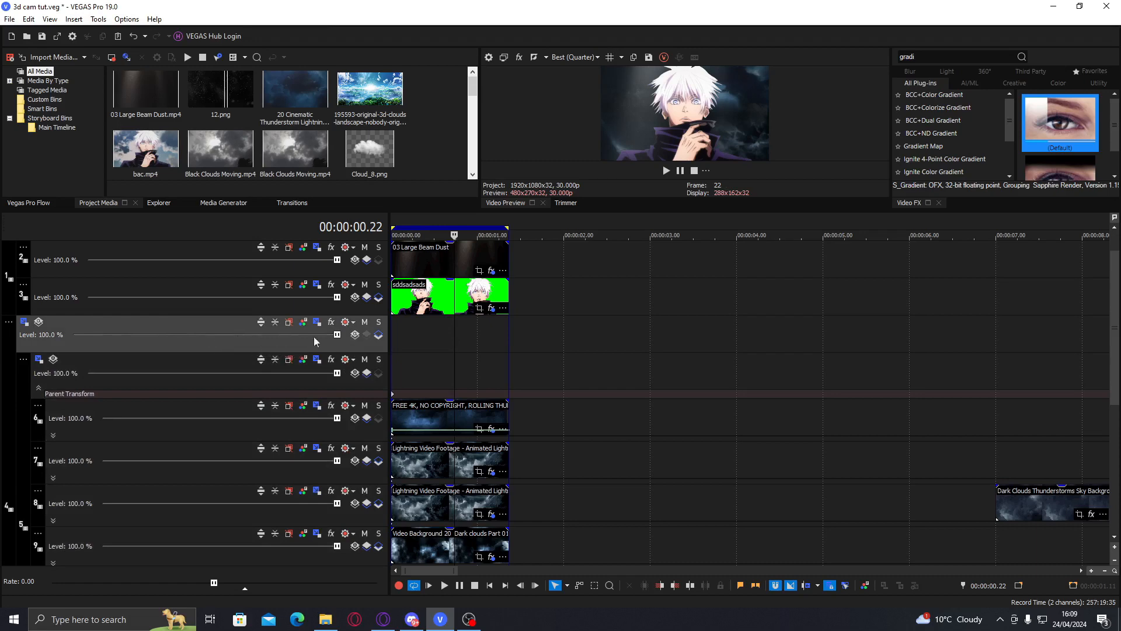
right_click(558, 263)
left_click(1115, 246)
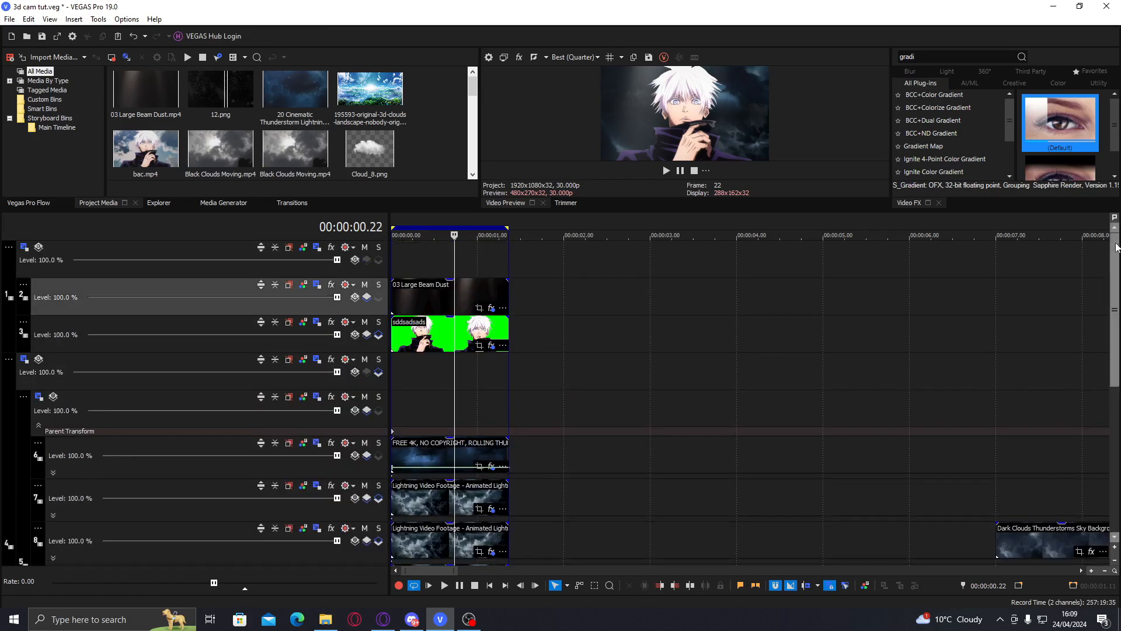
left_click(320, 333)
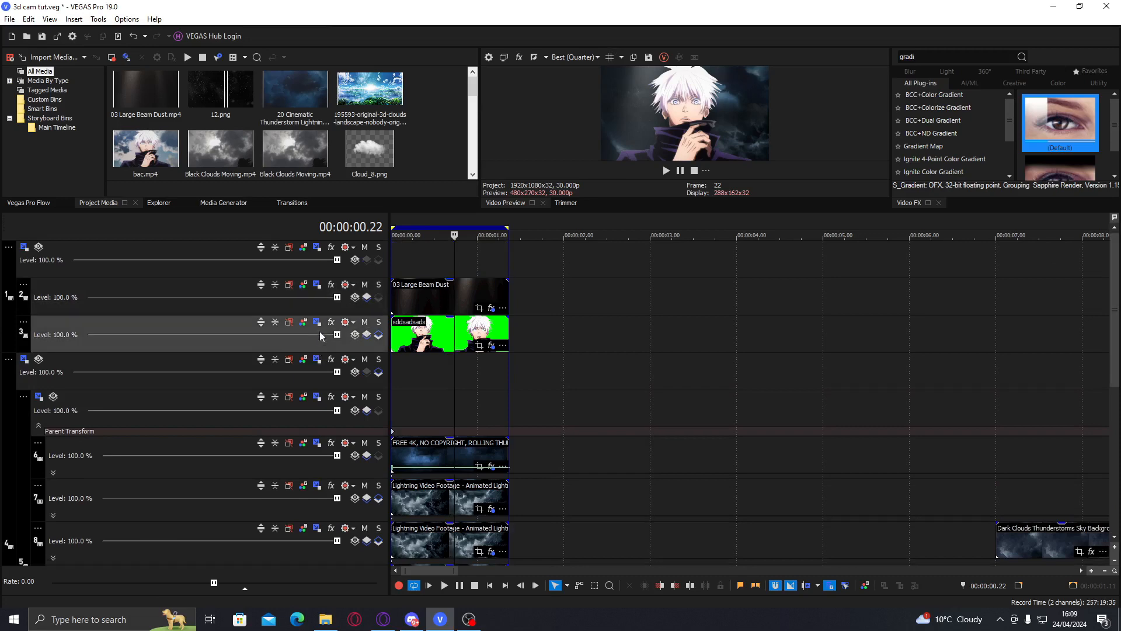
right_click(443, 264)
left_click(467, 402)
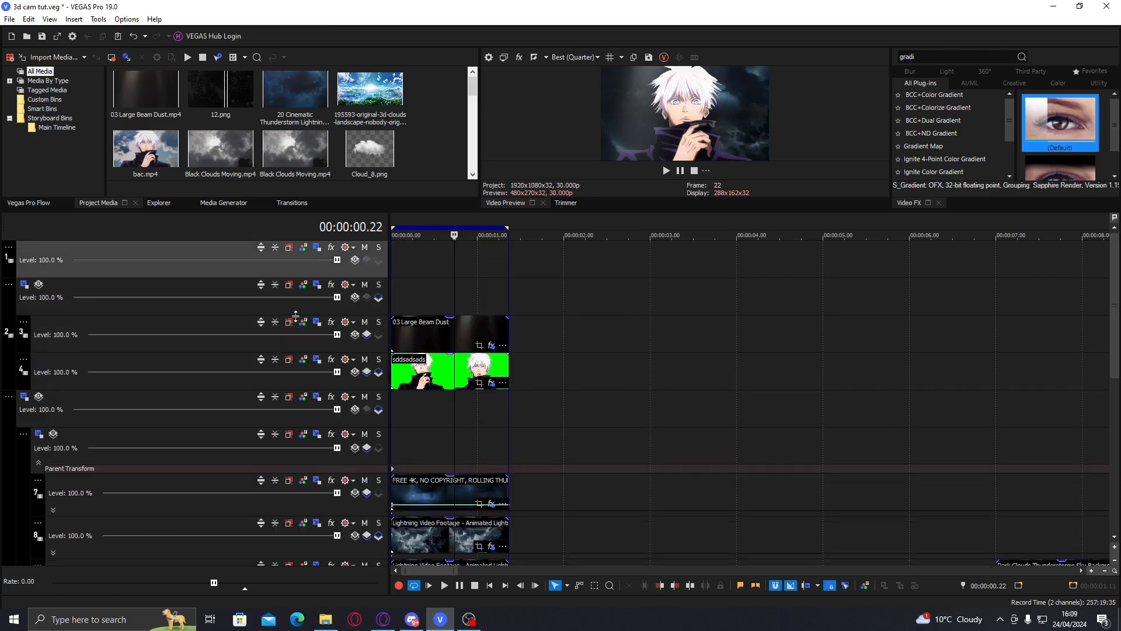
Make the character group's parent track and its tracks 3 and 4 a compositing child group of the new top track
left_click(158, 306)
left_click(54, 367, "shift")
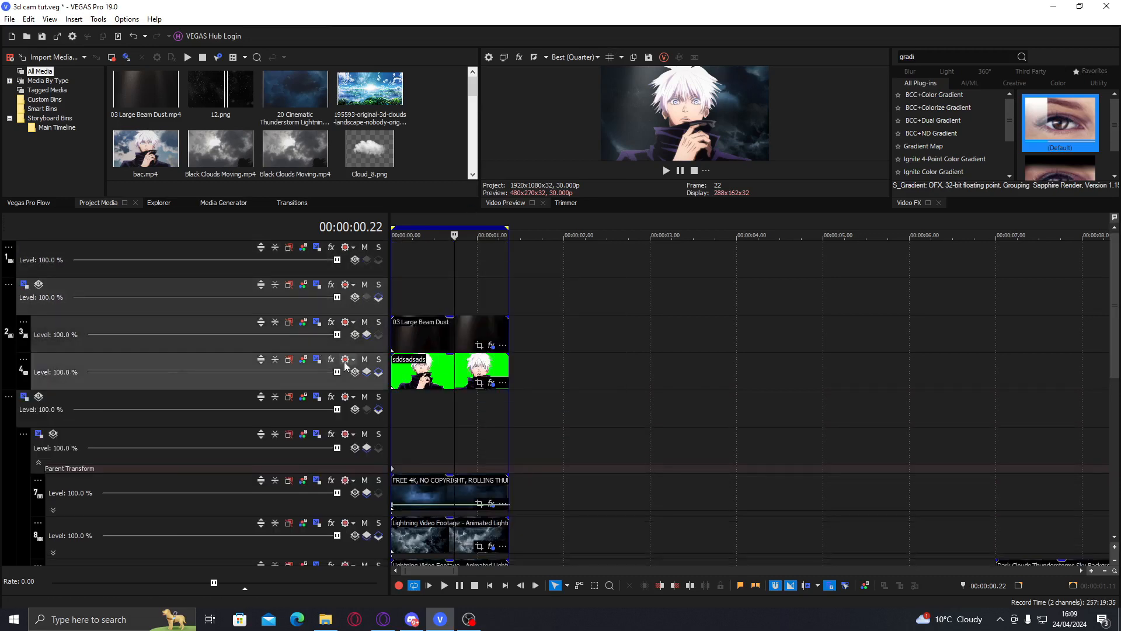
left_click(381, 373)
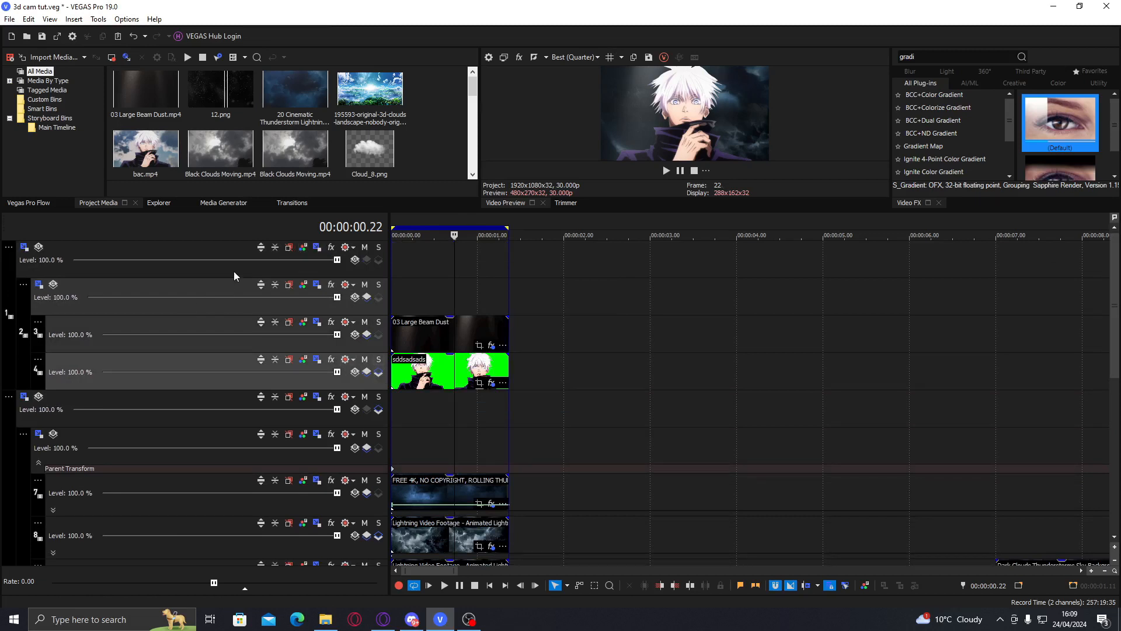
Set the compositing mode of the character parent track and its tracks 3 and 4 to 3D Source Alpha
left_click(352, 303)
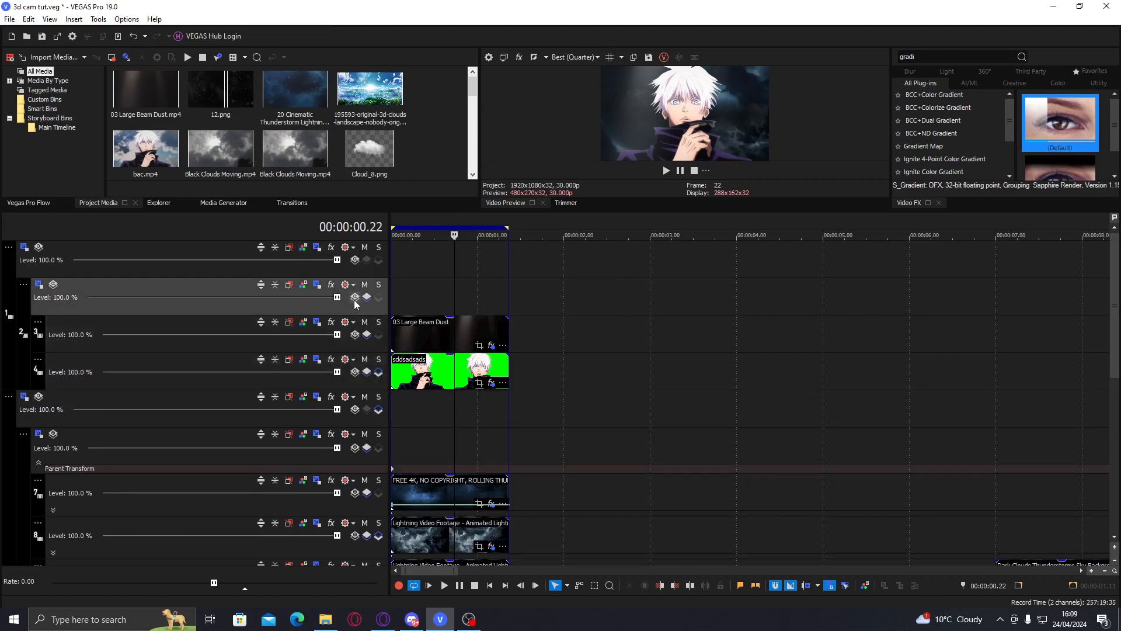
left_click(336, 381, "shift")
left_click(355, 373)
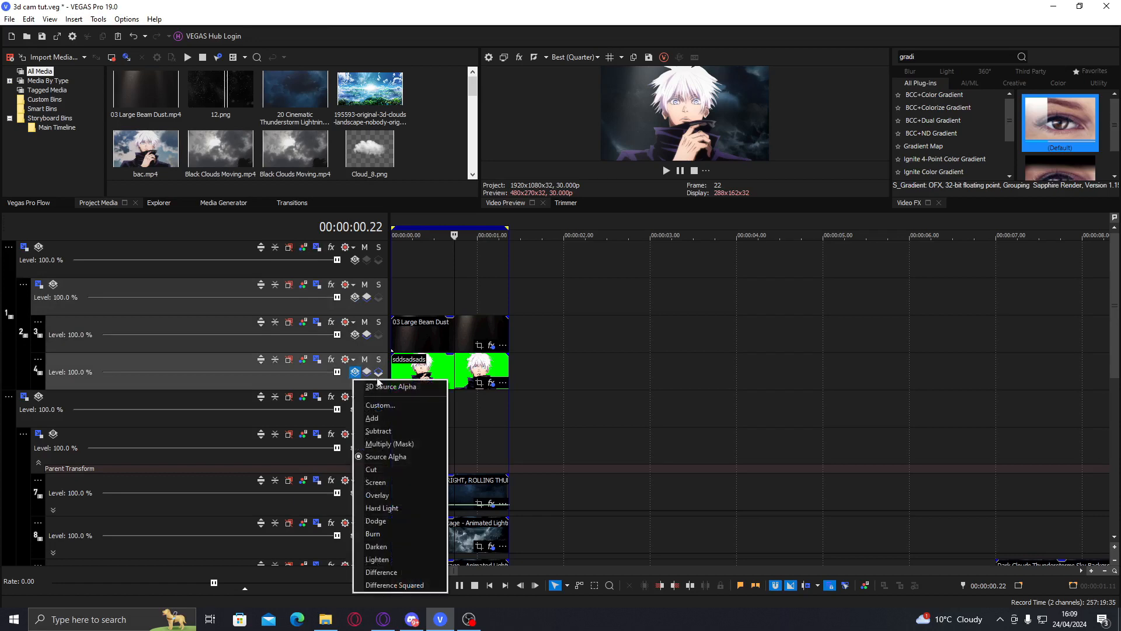
left_click(382, 387)
left_click(52, 285)
left_click(56, 295)
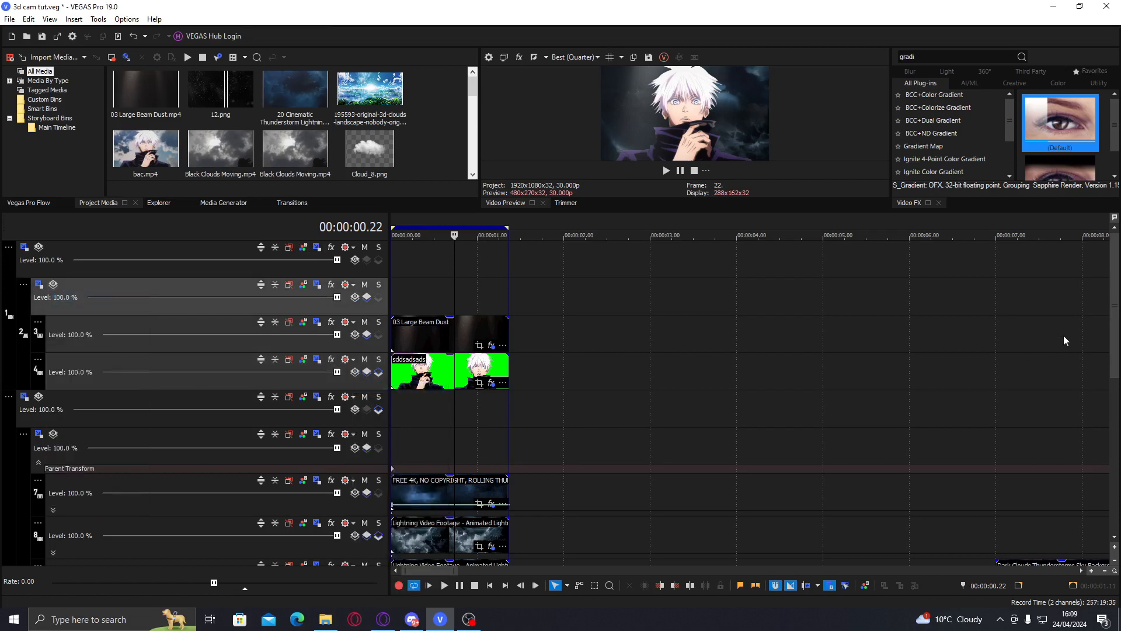
Enlarge the video preview area and shift character track 4 to a Z position of -59.18 in its Track Motion
double_click(1114, 342)
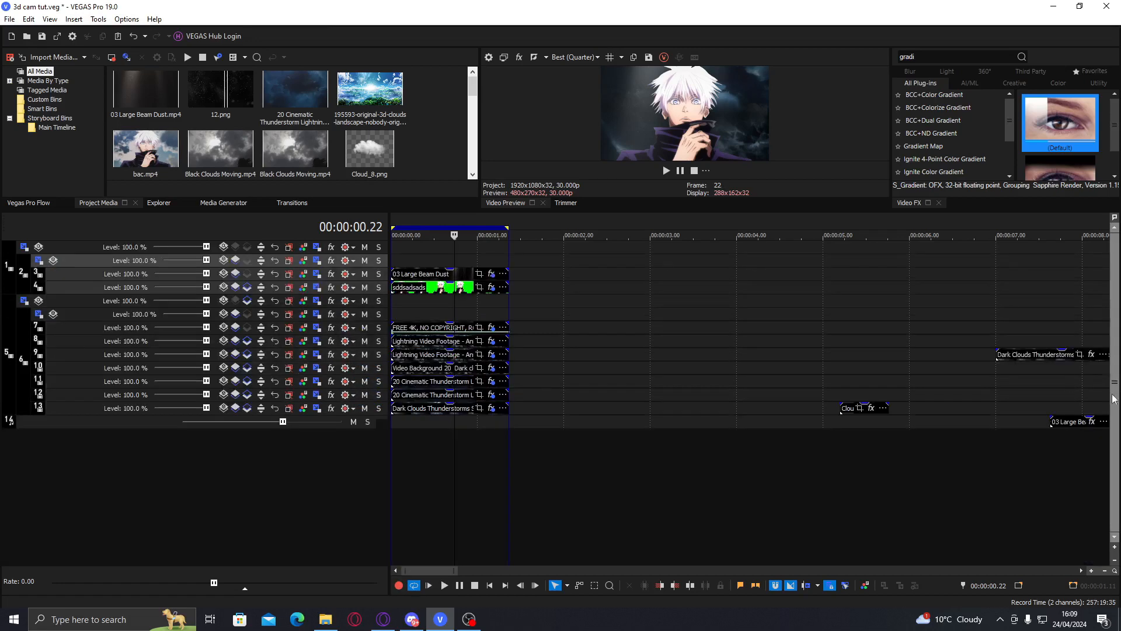
double_click(1115, 361)
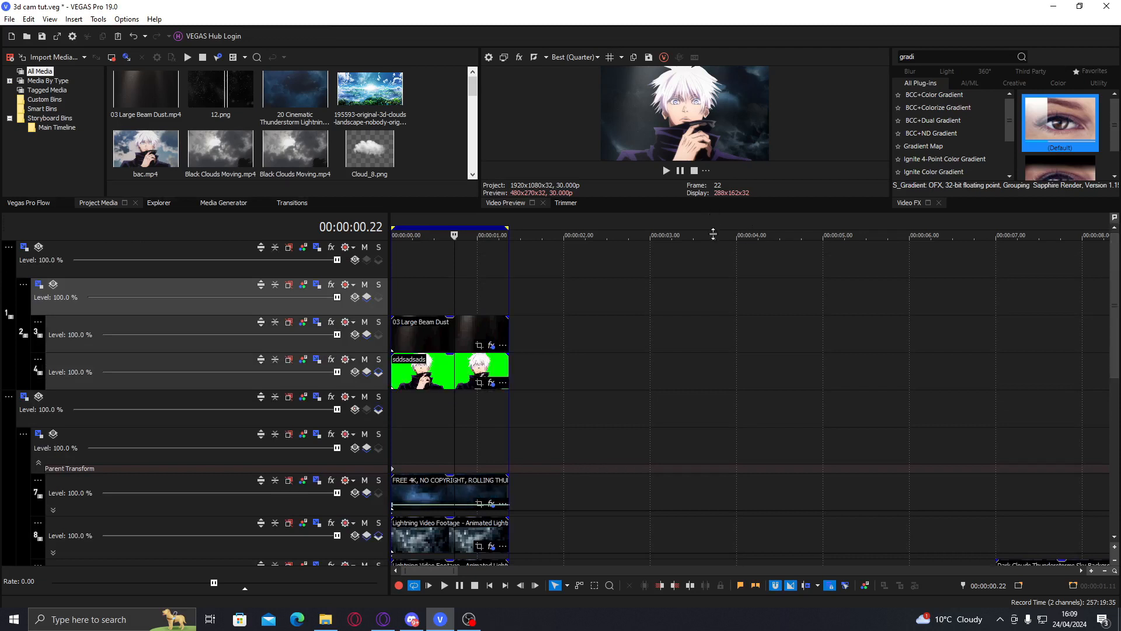
left_click_drag(711, 212, 700, 321)
left_click(445, 399)
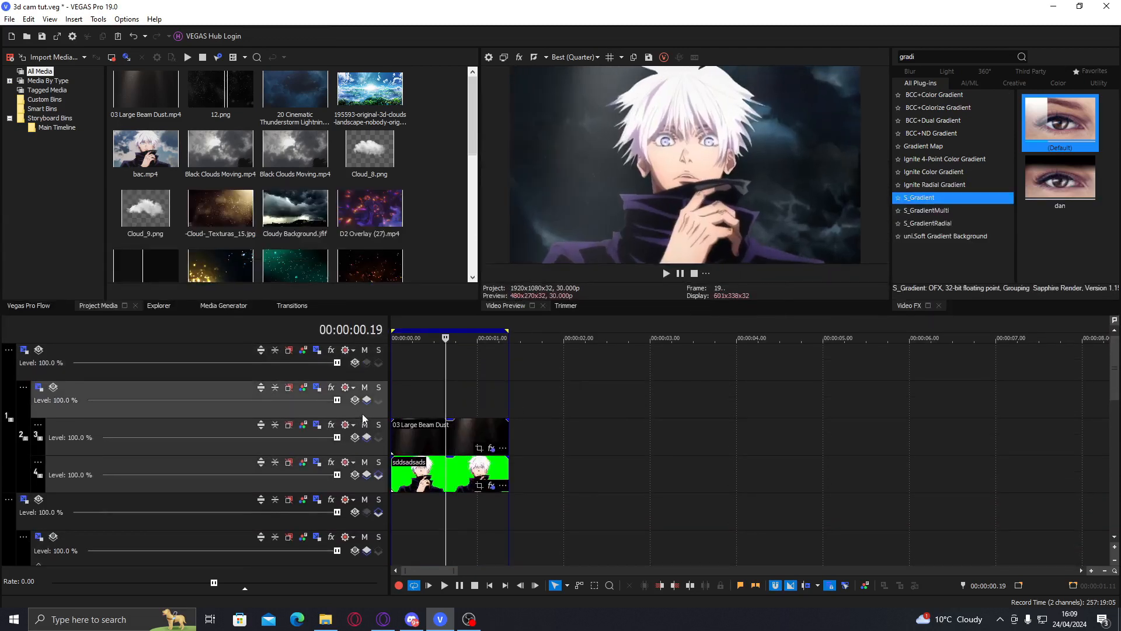
left_click(316, 462)
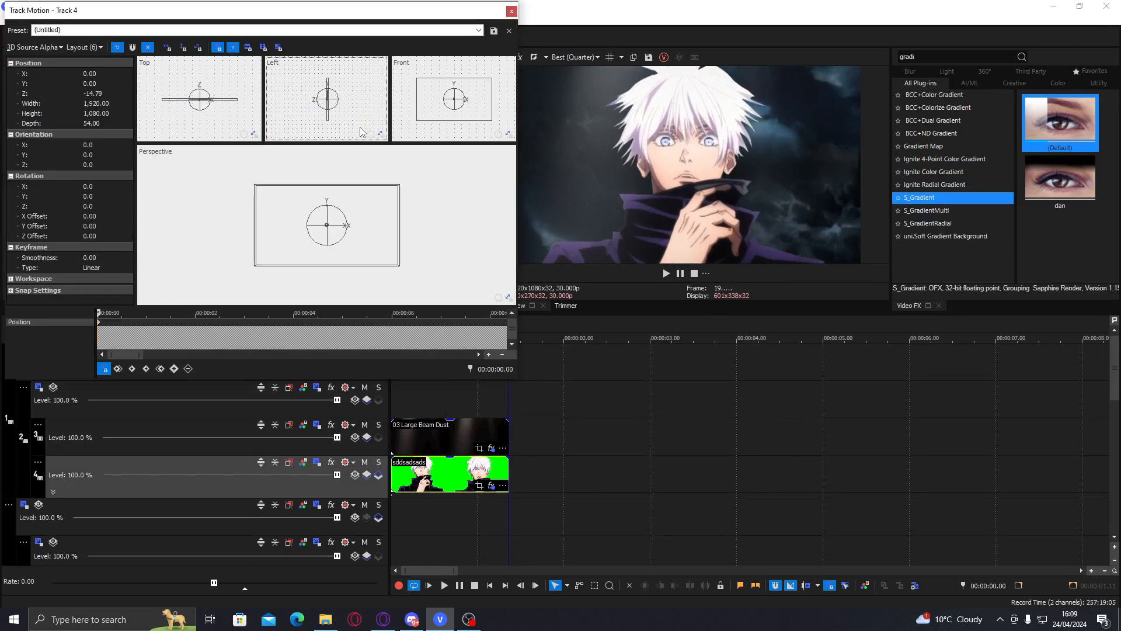
key("Right")
key("Right")
key("Right")
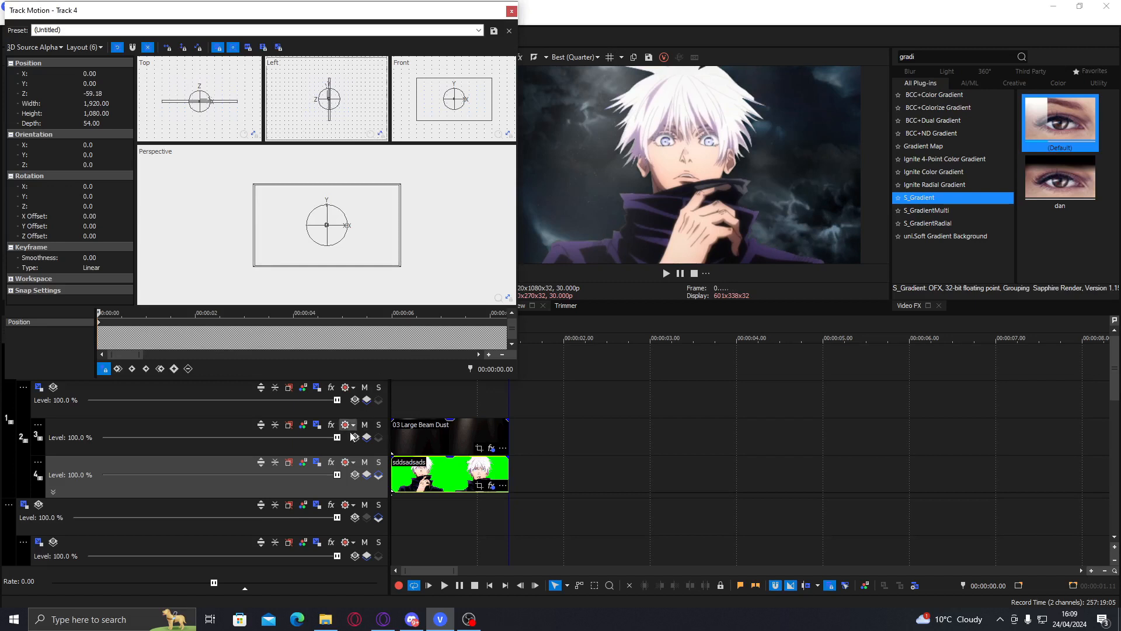
Shift the beam dust track 3 to a Z position of -44.38 in Track Motion and preview a mid-clip frame
left_click(315, 425)
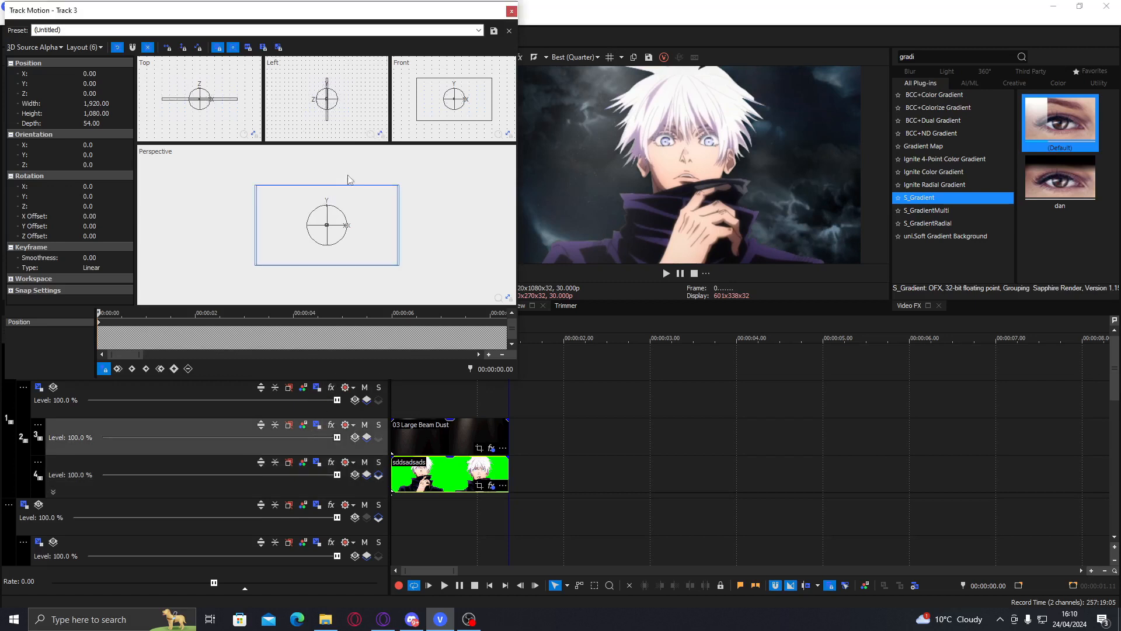
key("Right")
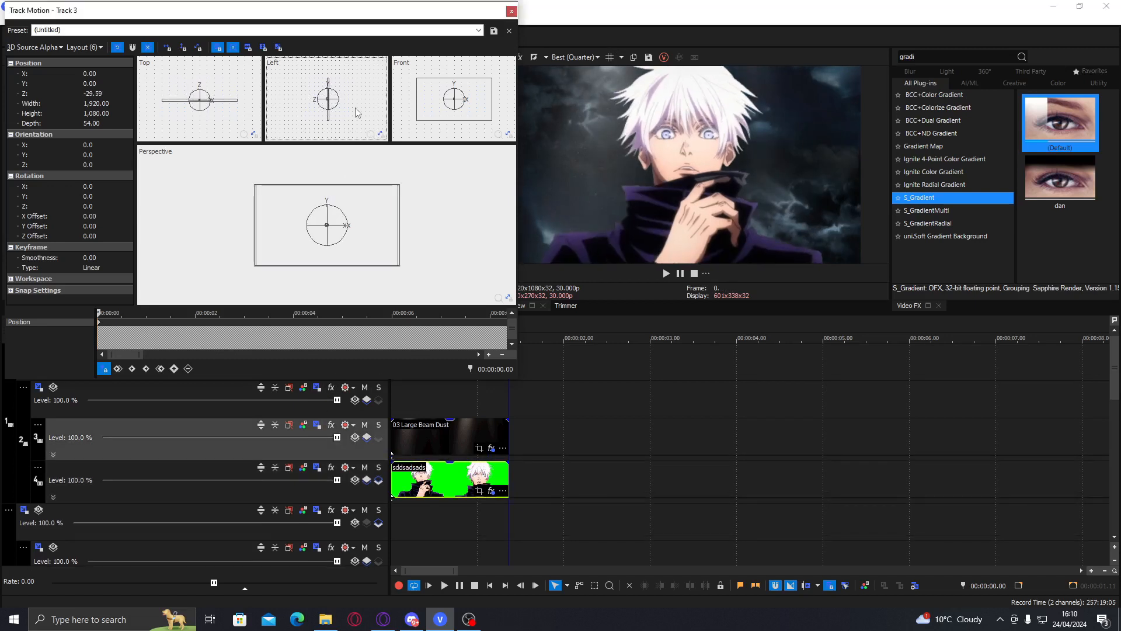
key("Right")
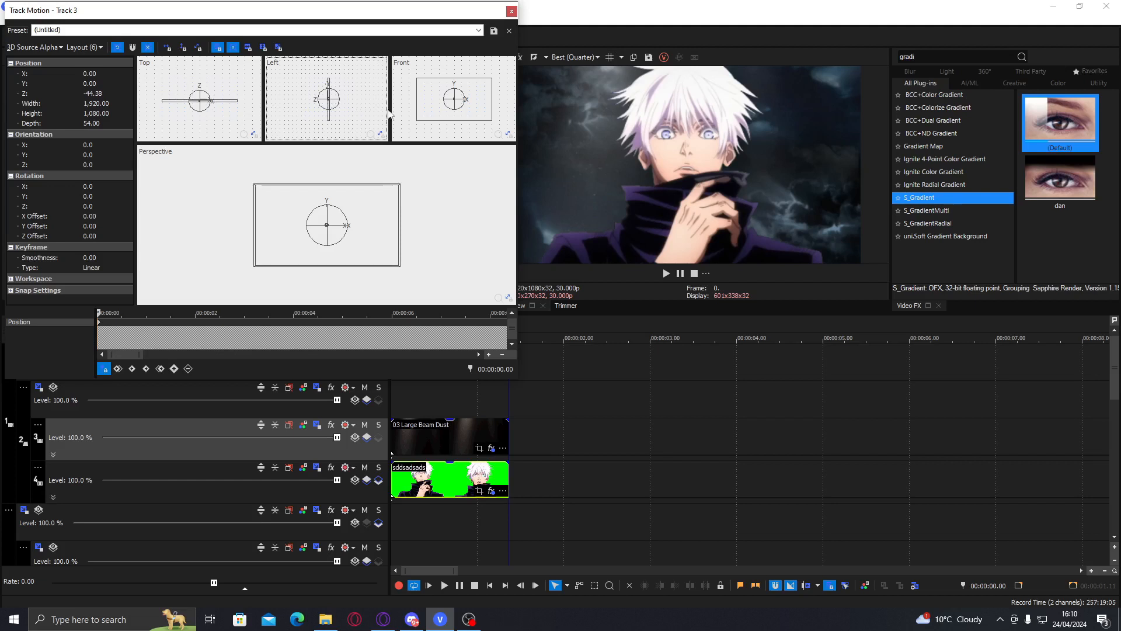
left_click(512, 12)
left_click(442, 403)
left_click(457, 405)
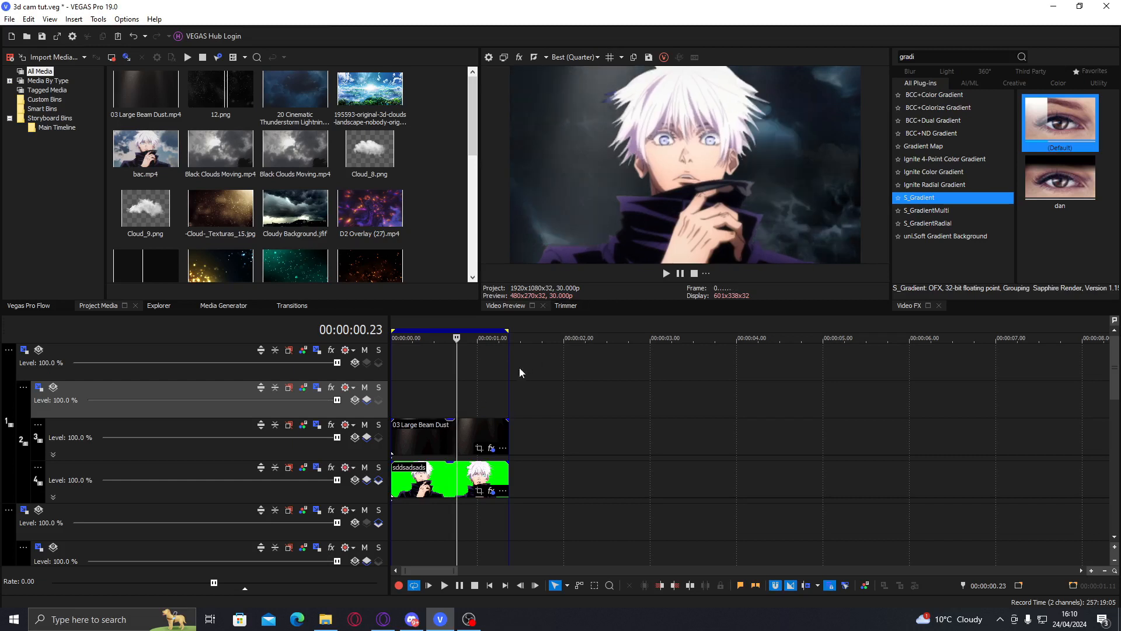
Set the time selection to the length of the 03 Large Beam Dust clip and save the project
double_click(445, 435)
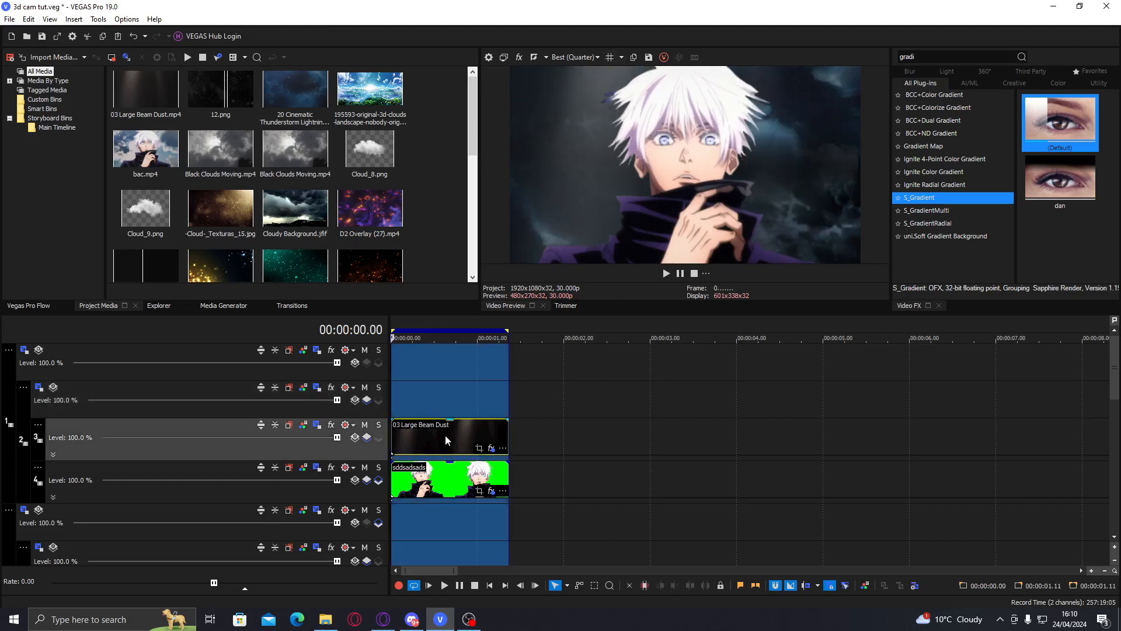
key("ctrl+s")
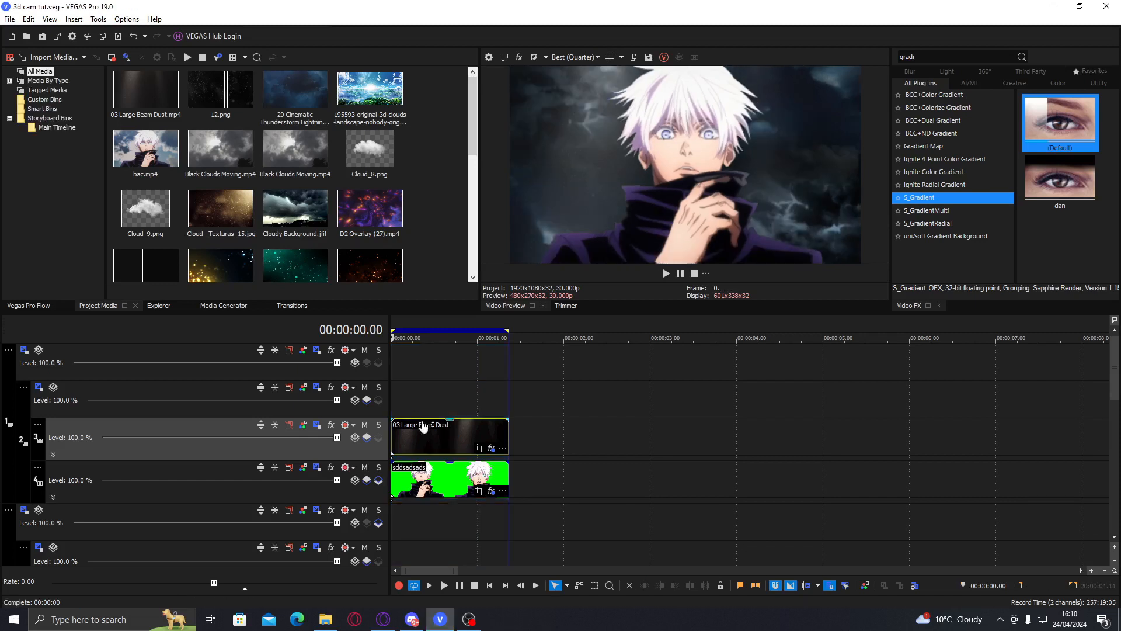
left_click(416, 397)
left_click(436, 427)
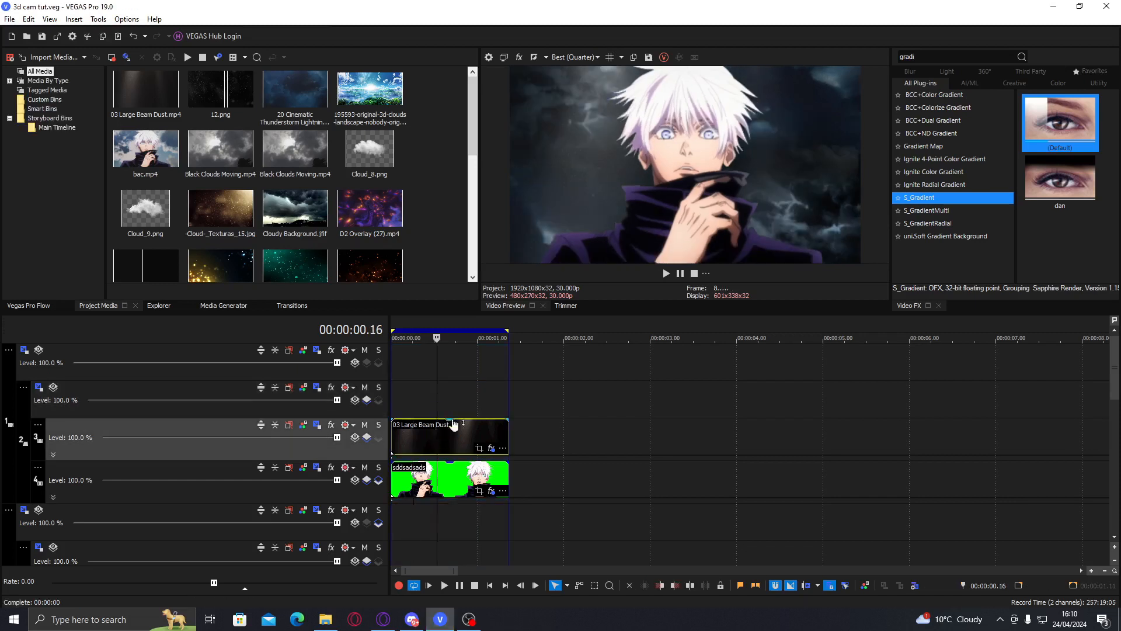
Set the preview quality to Good (Quarter), enlarge the preview area further and check the opening frames
left_click(570, 57)
mouse_move(578, 105)
left_click(639, 133)
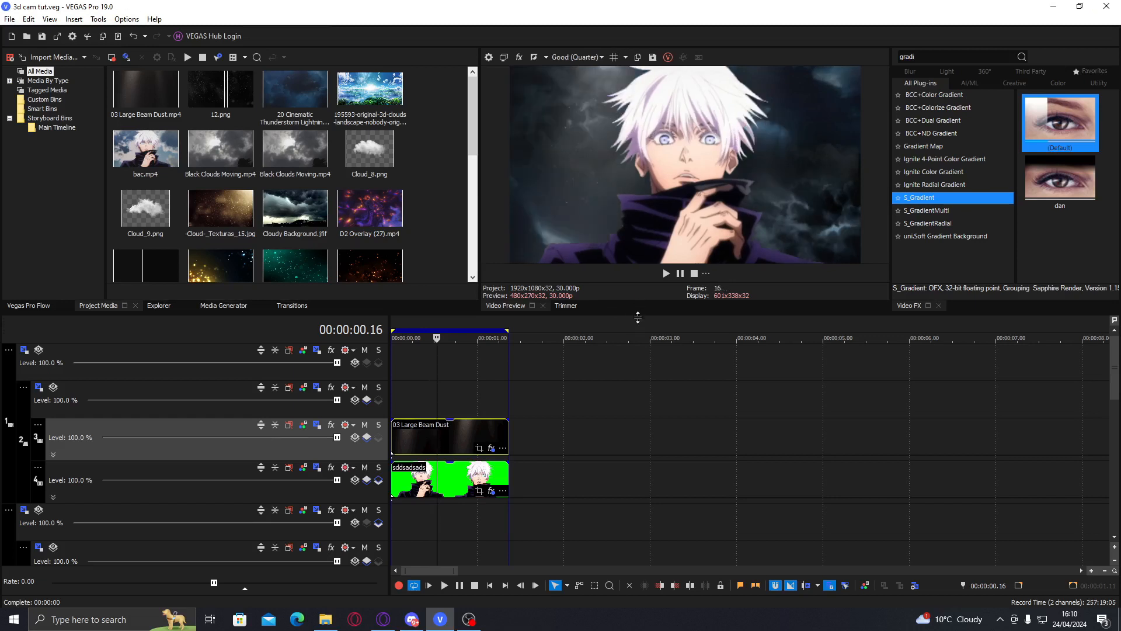
left_click_drag(636, 315, 636, 343)
left_click(421, 394)
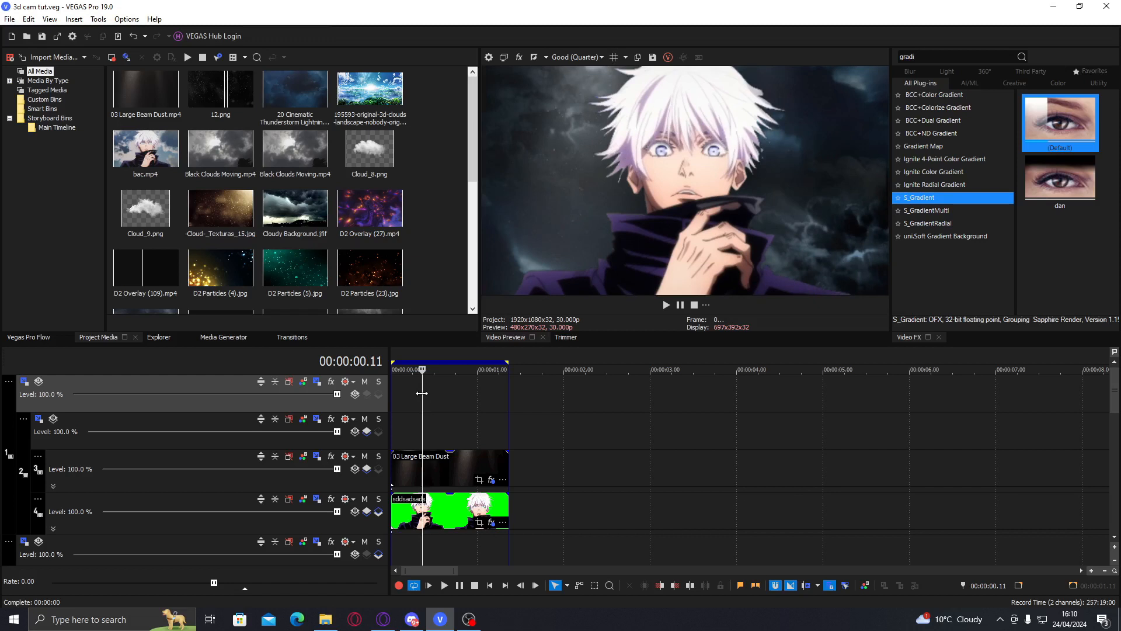
key("Home")
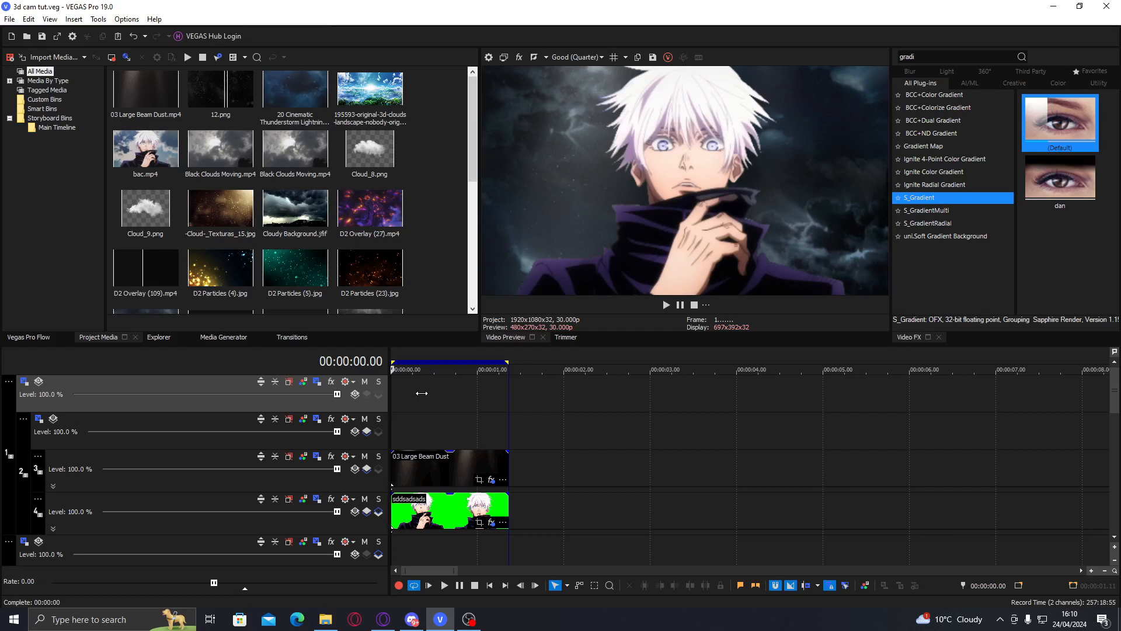
key("Right")
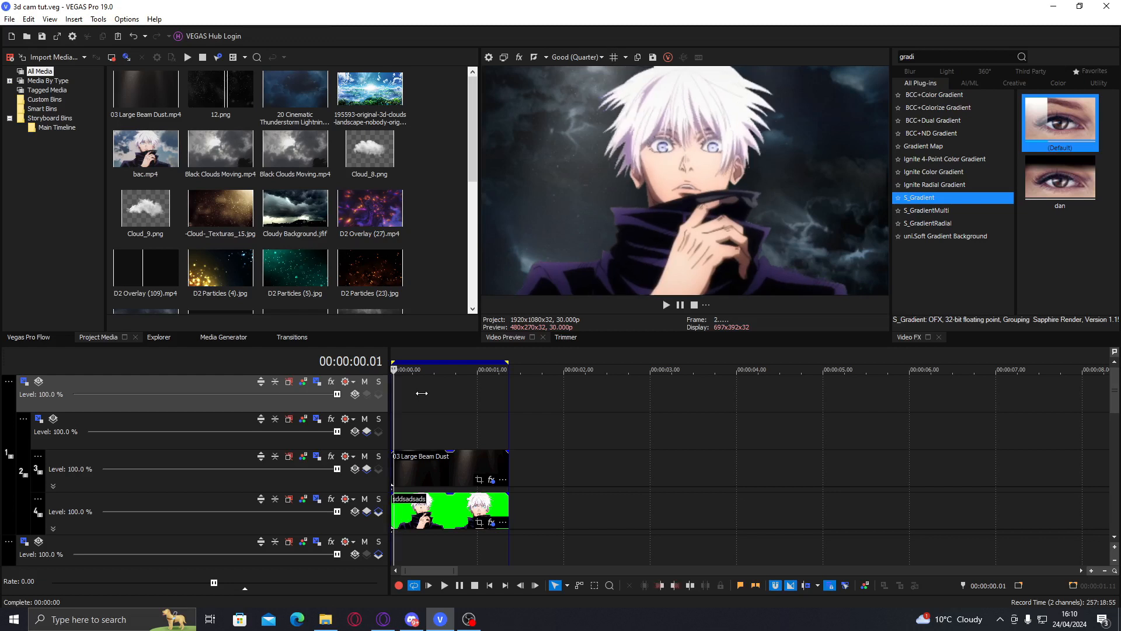
Set the preview quality to Best (Quarter)
left_click(432, 474)
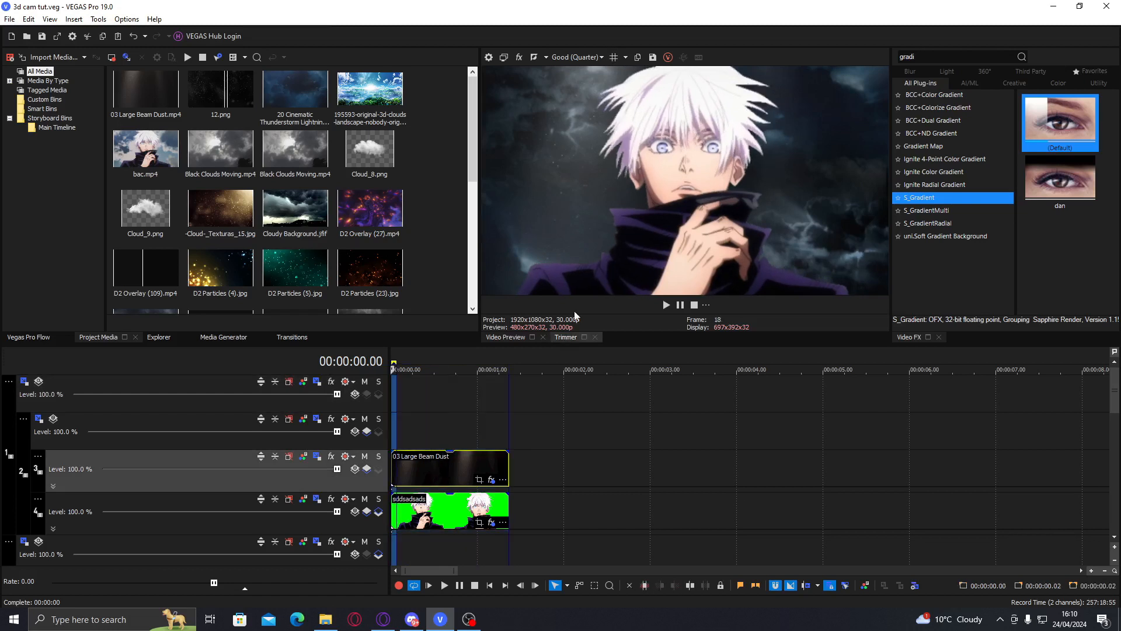
left_click(578, 57)
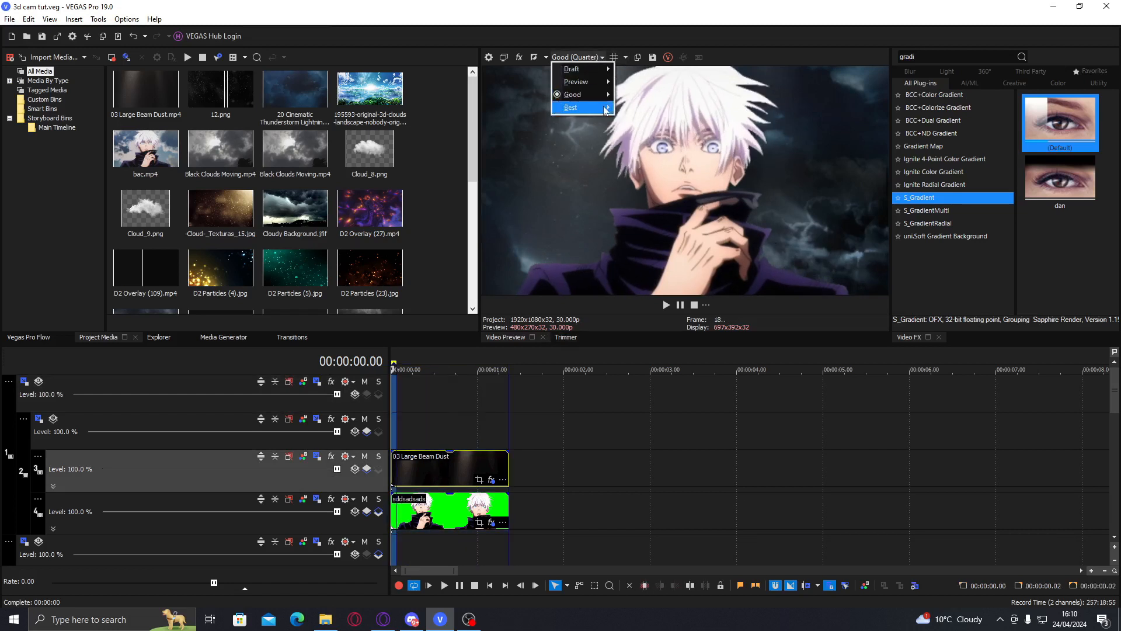
mouse_move(604, 107)
left_click(635, 149)
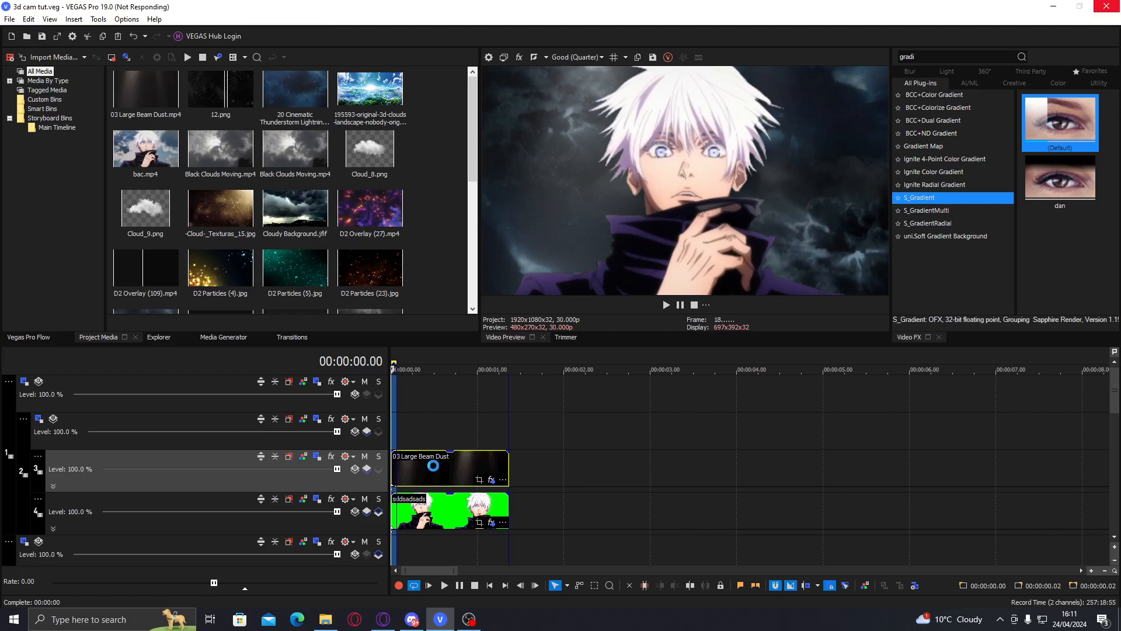
Reset the loop region to the full length of the 03 Large Beam Dust clip and save the project
double_click(433, 465)
left_click(434, 466)
key("ctrl+s")
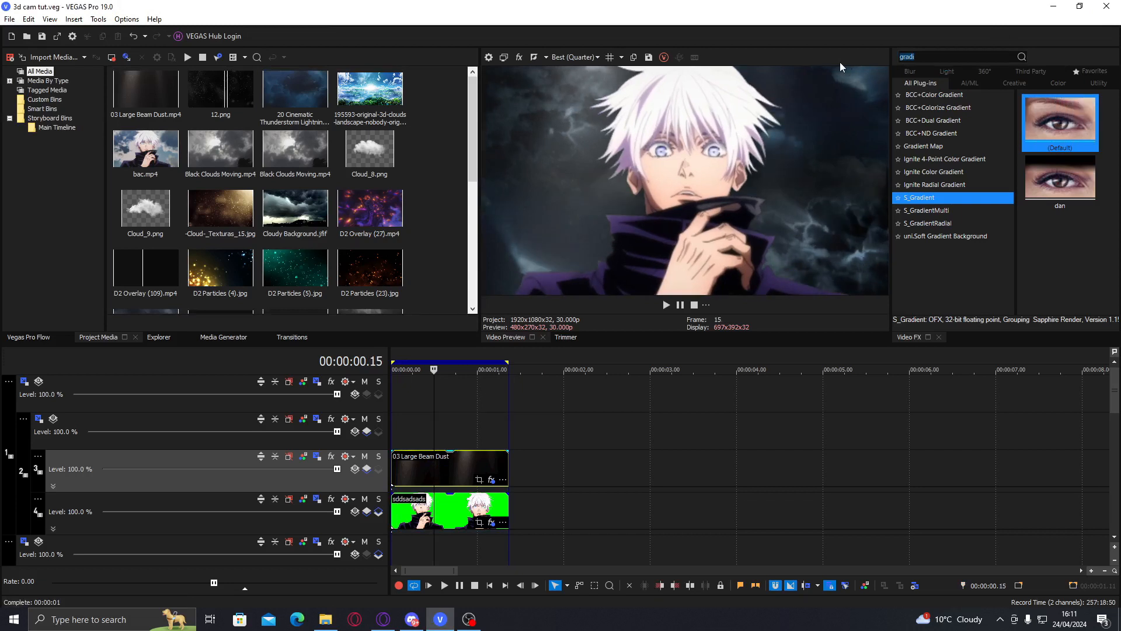
Search the video effects for "grad" and apply the default S_Gradient preset to the green-screen character clip
type("gra")
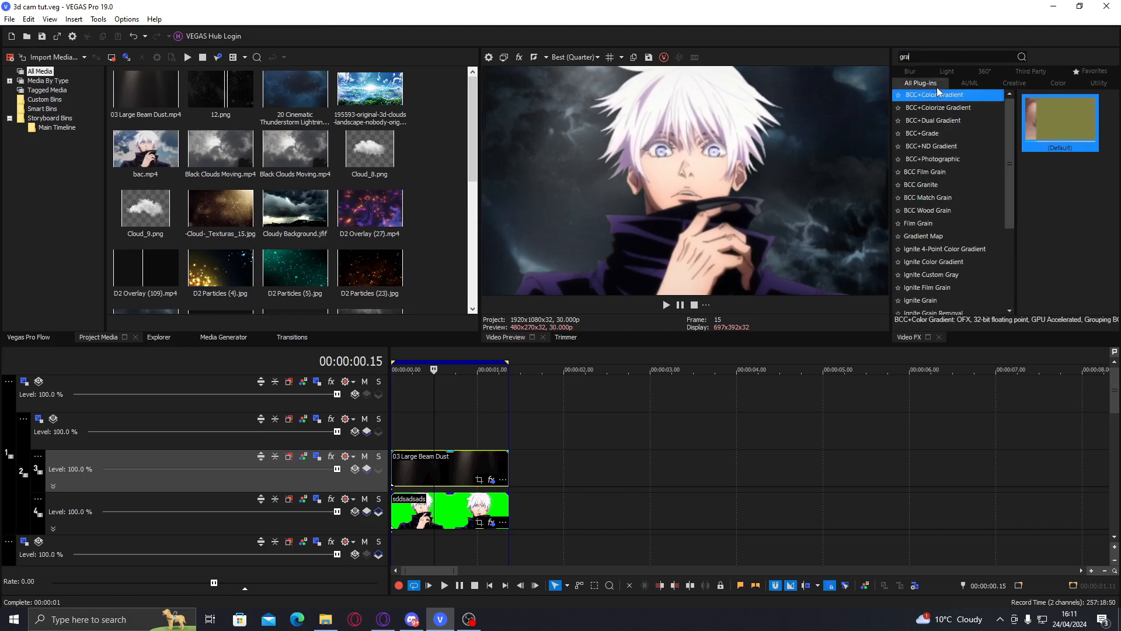
type("d")
left_click(954, 213)
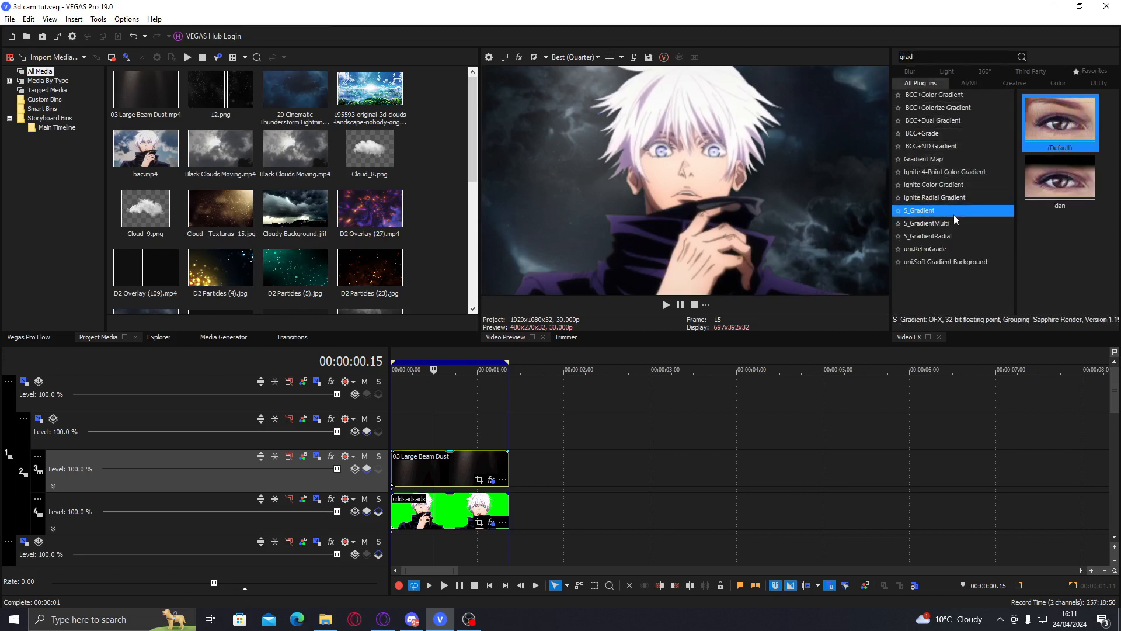
left_click_drag(1046, 124, 455, 509)
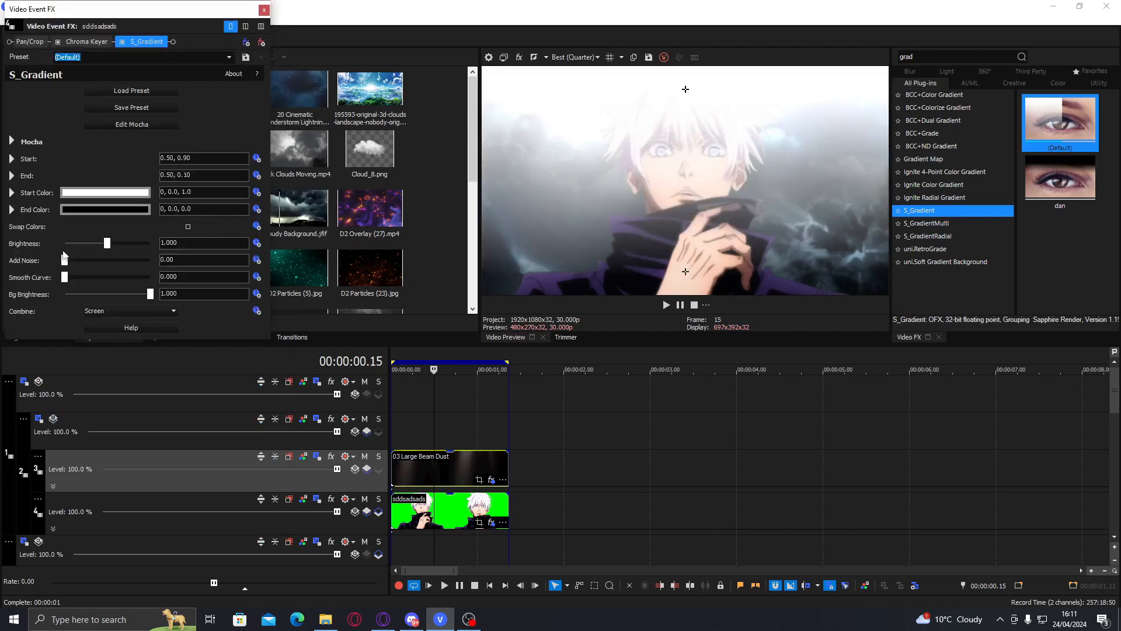
Set the gradient's Combine mode to Mult, with its end point at about 0.80, 0.09 and start point at about 0.46, 0.82
left_click(118, 314)
left_click(106, 327)
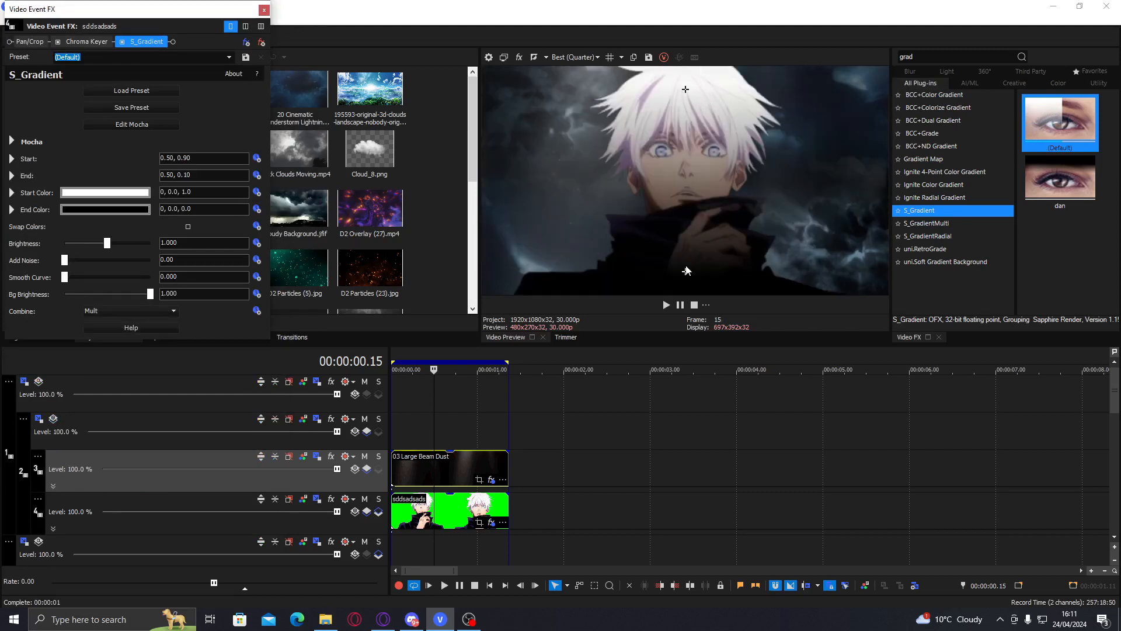
left_click_drag(686, 270, 808, 274)
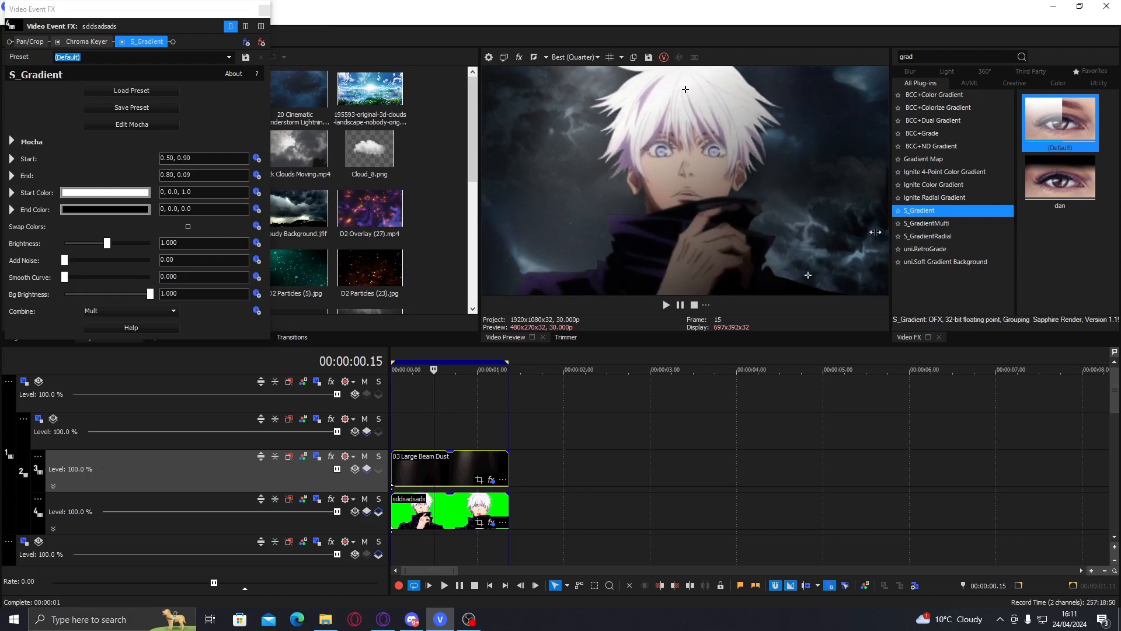
left_click_drag(686, 89, 669, 108)
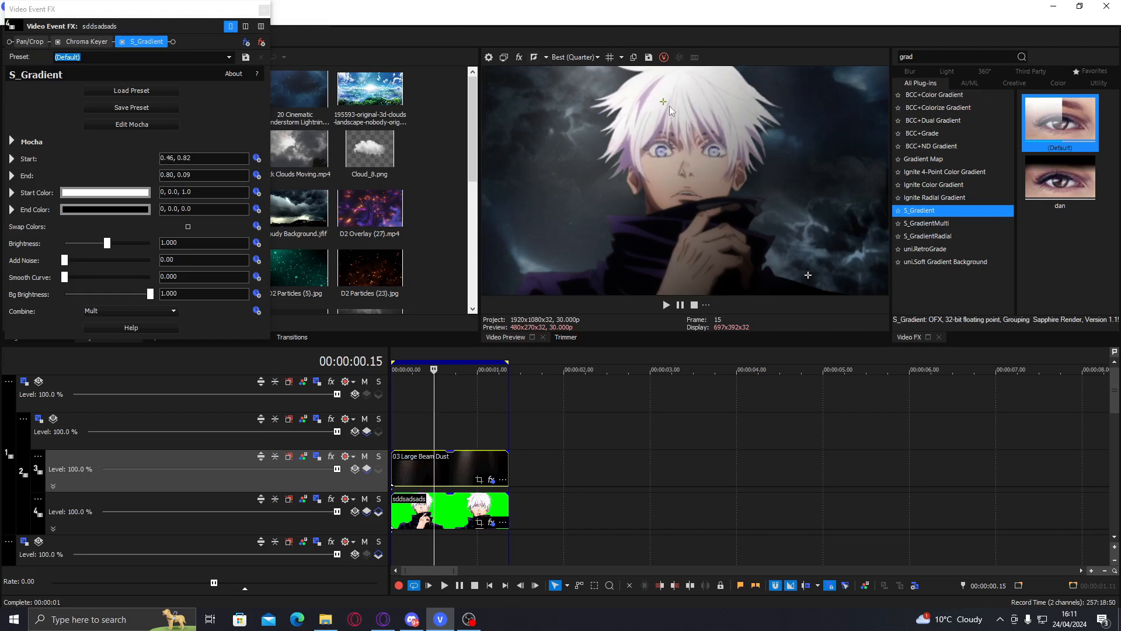
left_click(264, 10)
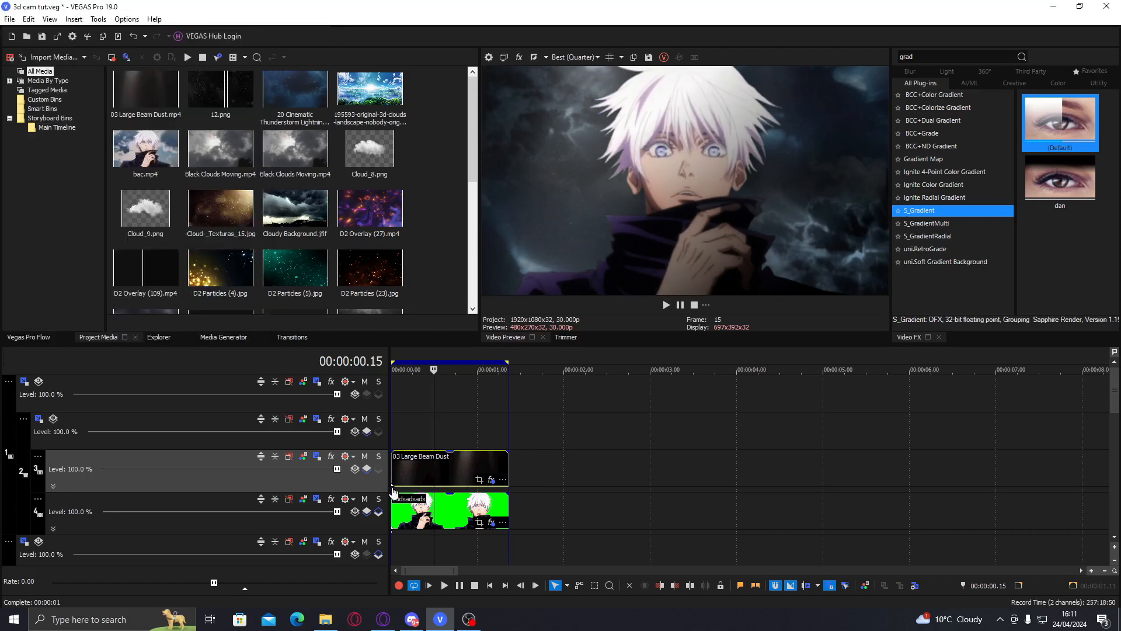
In track 3's Track Motion, tilt the beam dust layer to a Z orientation of -12.1 and reposition it to about X -193.30, Y 177.84, width 2,016.90
left_click_drag(393, 489, 434, 489)
double_click(434, 489)
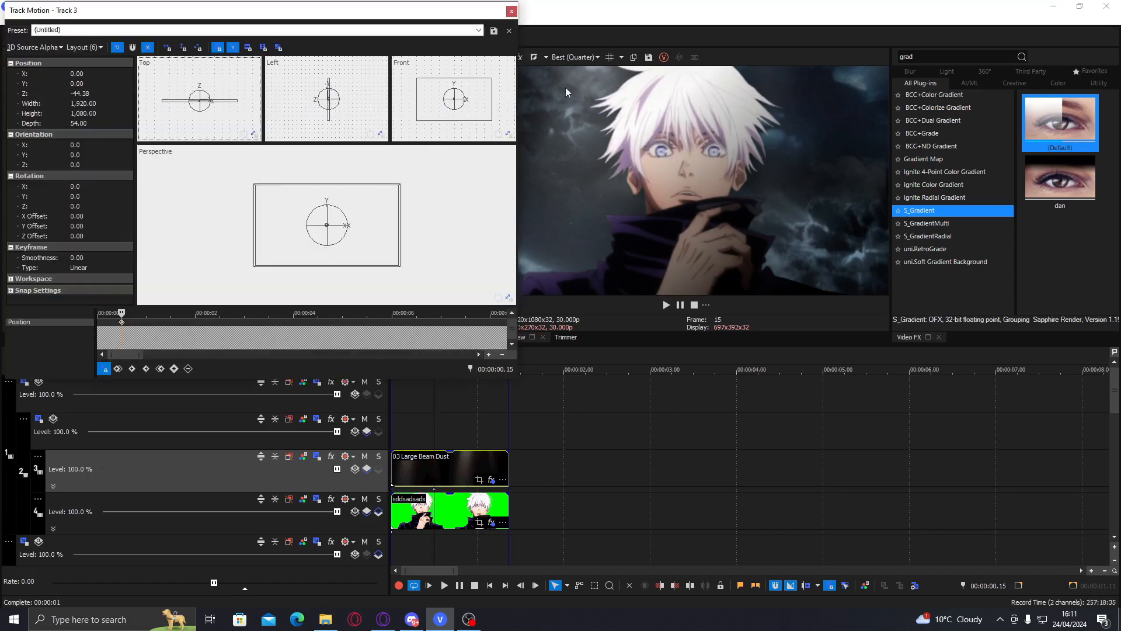
left_click_drag(427, 16, 359, 15)
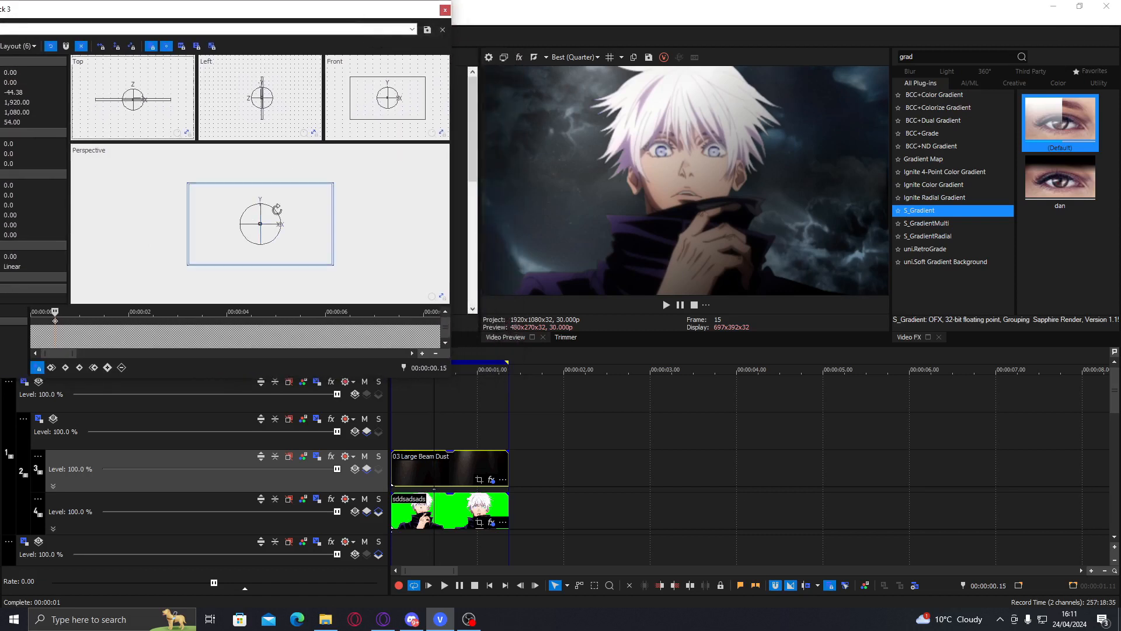
left_click_drag(275, 209, 269, 206)
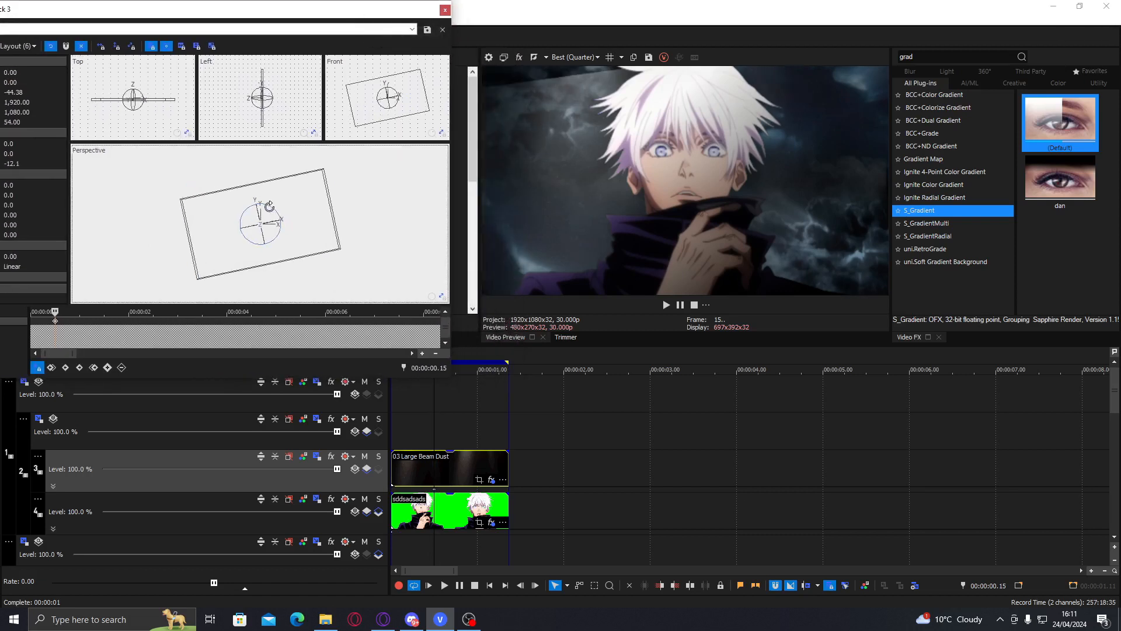
left_click_drag(335, 247, 311, 224)
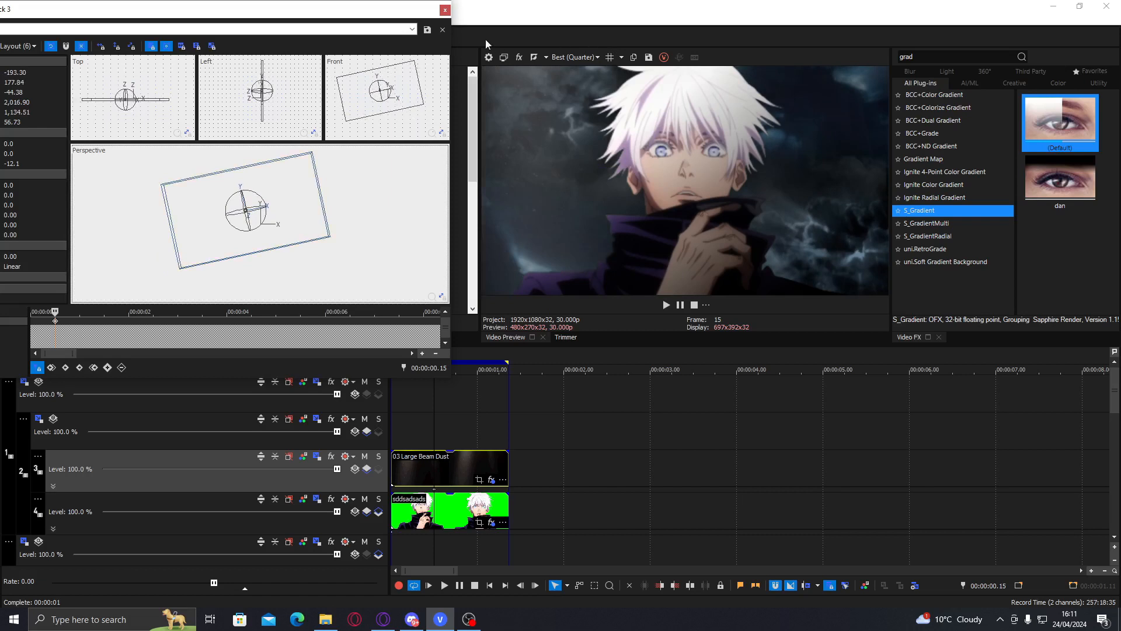
left_click(445, 10)
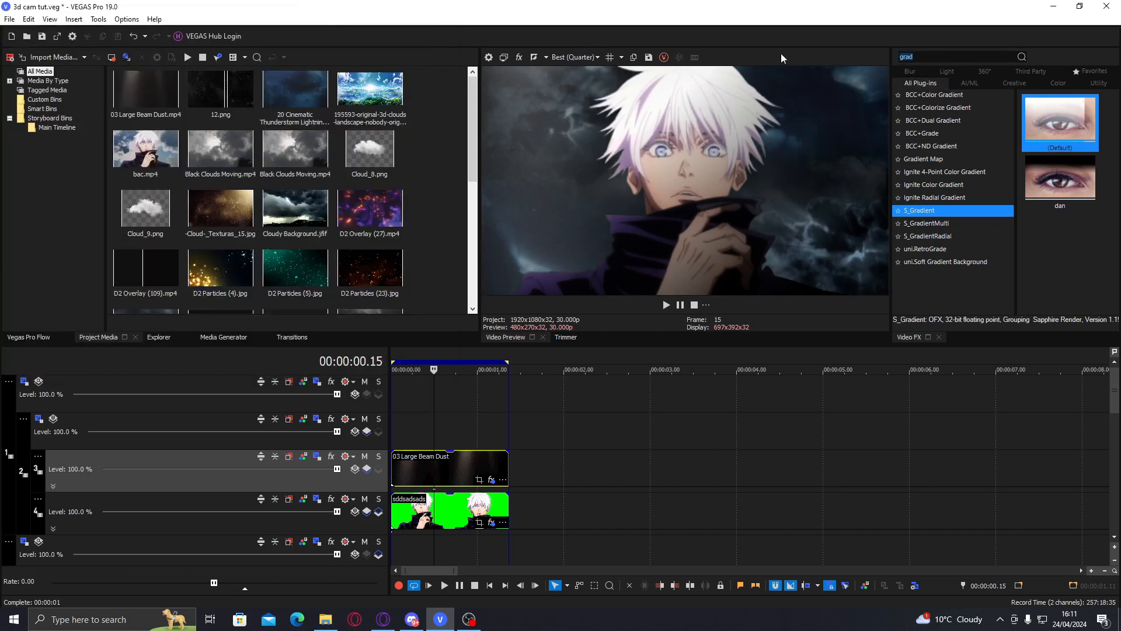
Search the video effects for "mas" and apply the default Bézier Masking preset to the 03 Large Beam Dust clip
type("mas")
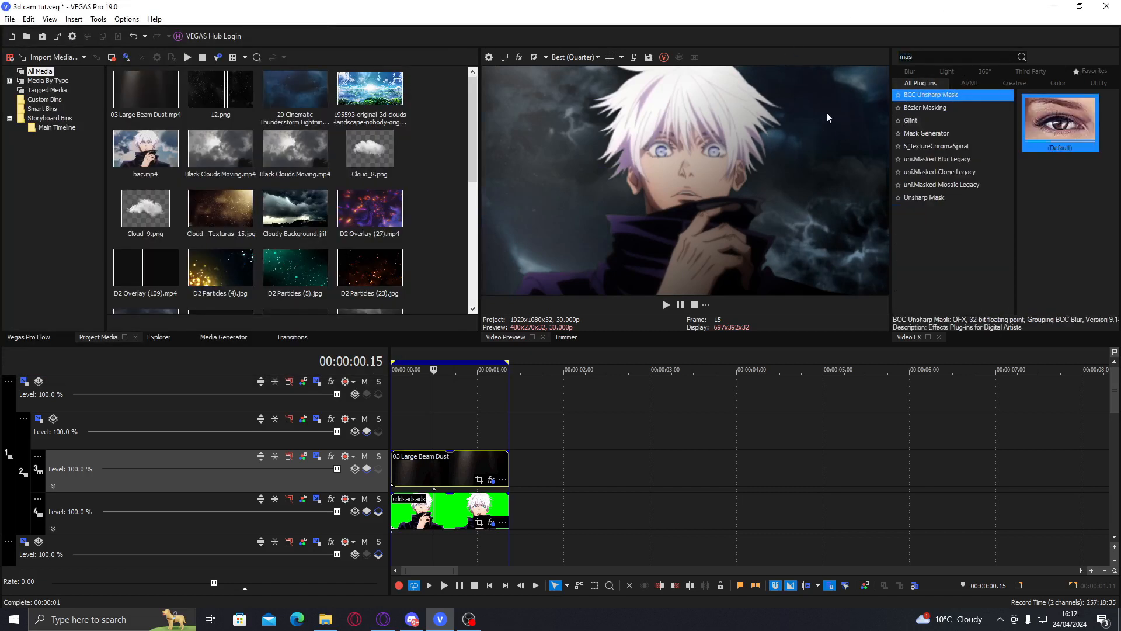
left_click(958, 108)
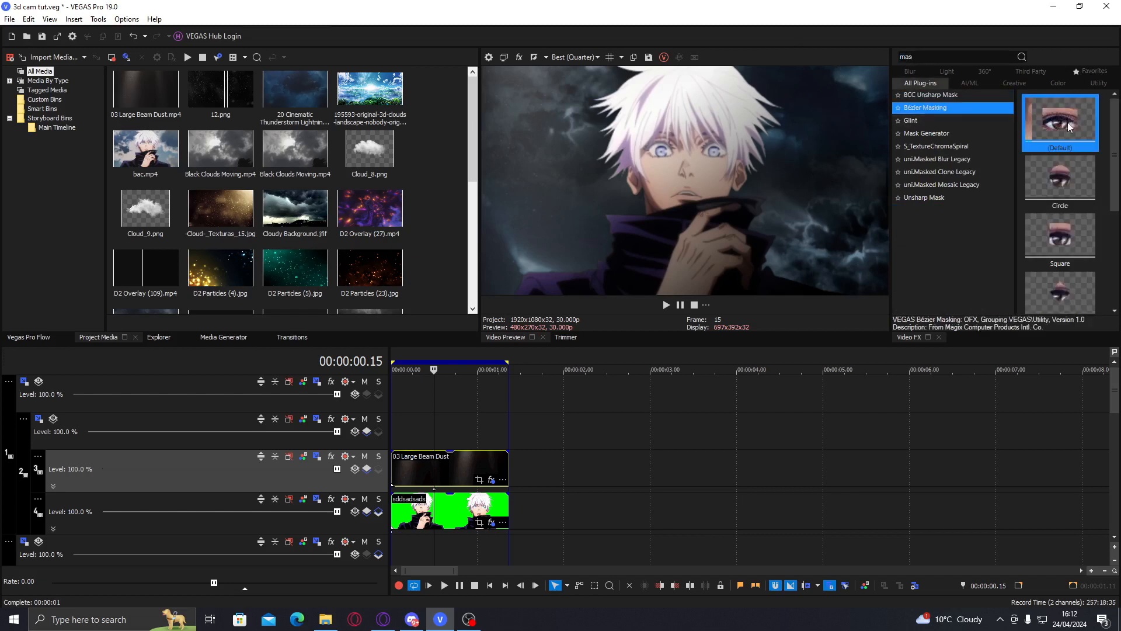
double_click(1067, 122)
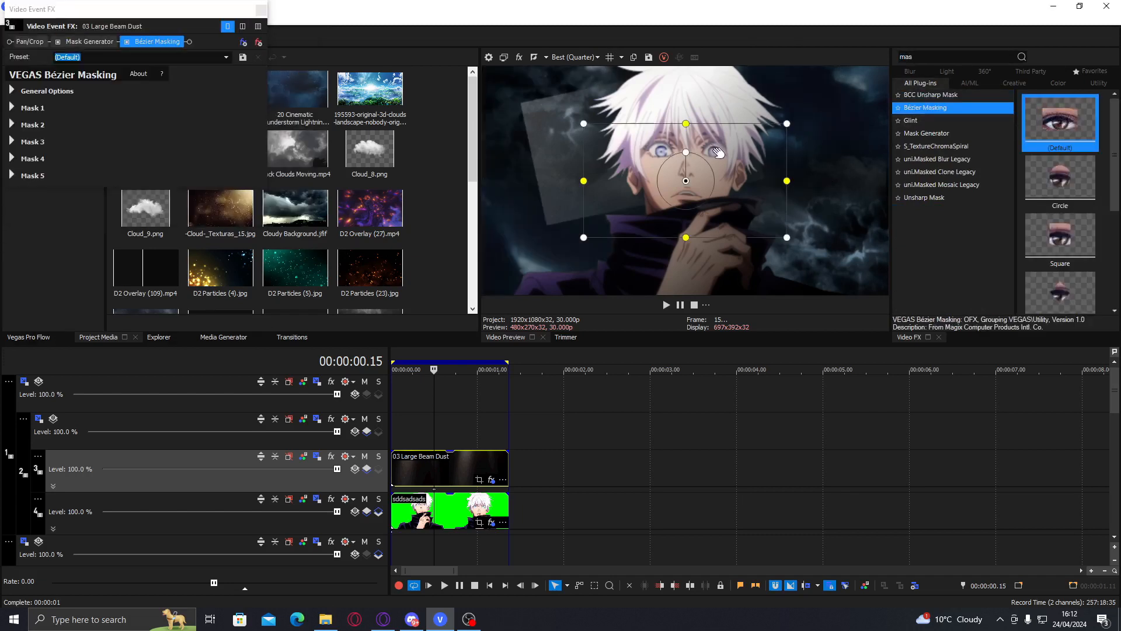
Place Mask 1 at about 0.316, 0.727 and set its width and height to 1.000 and feather to about 30.95
left_click_drag(622, 152, 548, 99)
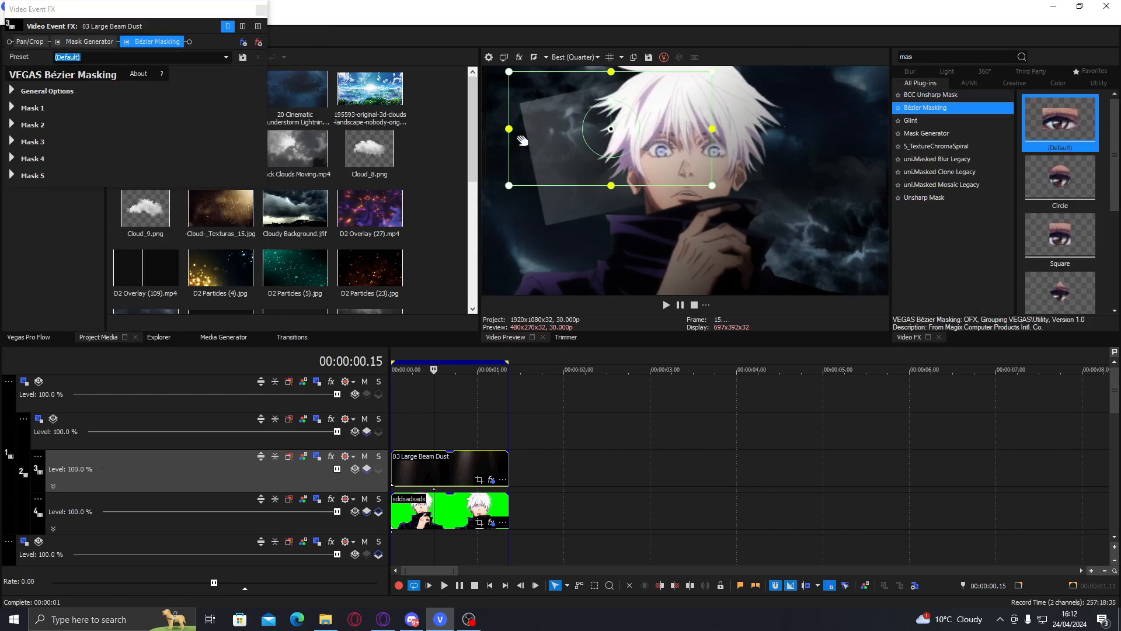
left_click_drag(713, 186, 777, 222)
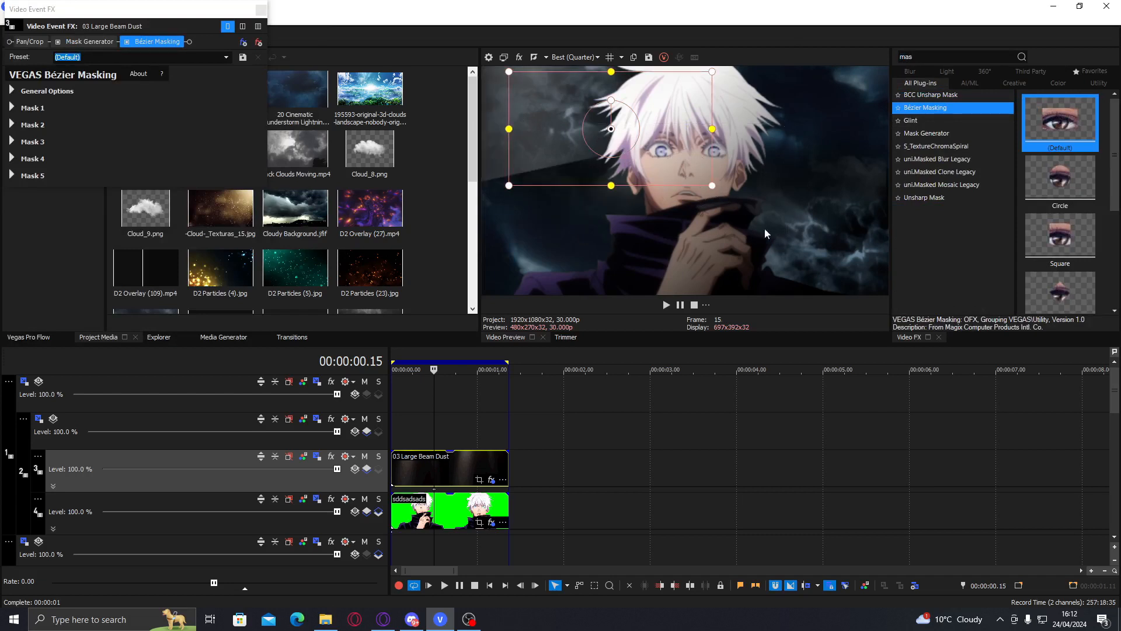
left_click(29, 108)
left_click(84, 226)
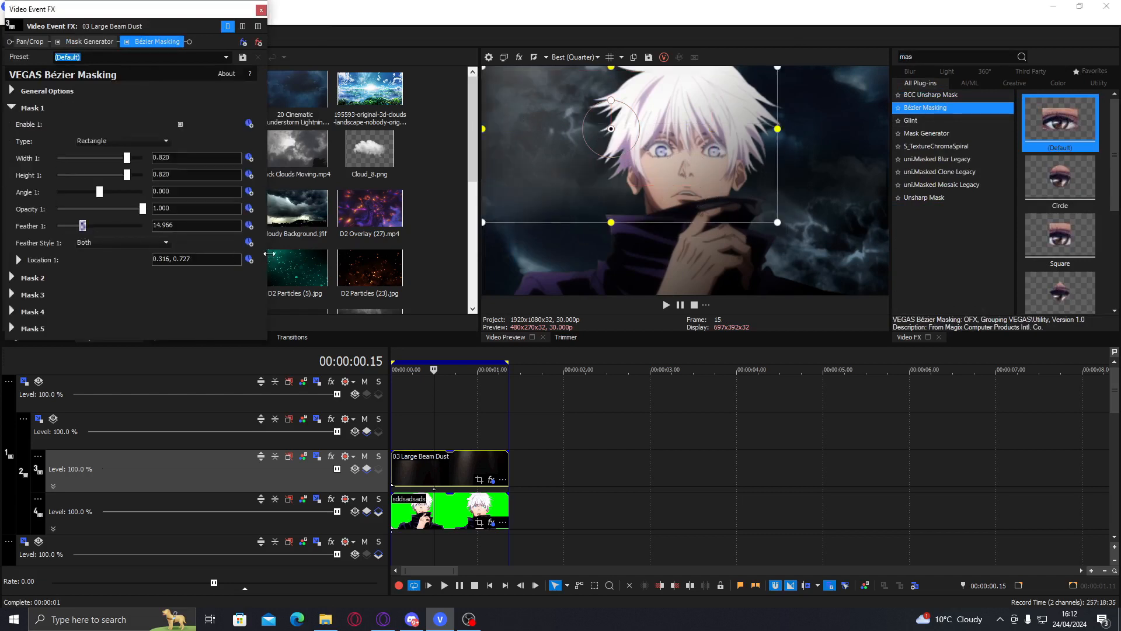
left_click(109, 226)
left_click(780, 223)
left_click_drag(780, 223, 827, 258)
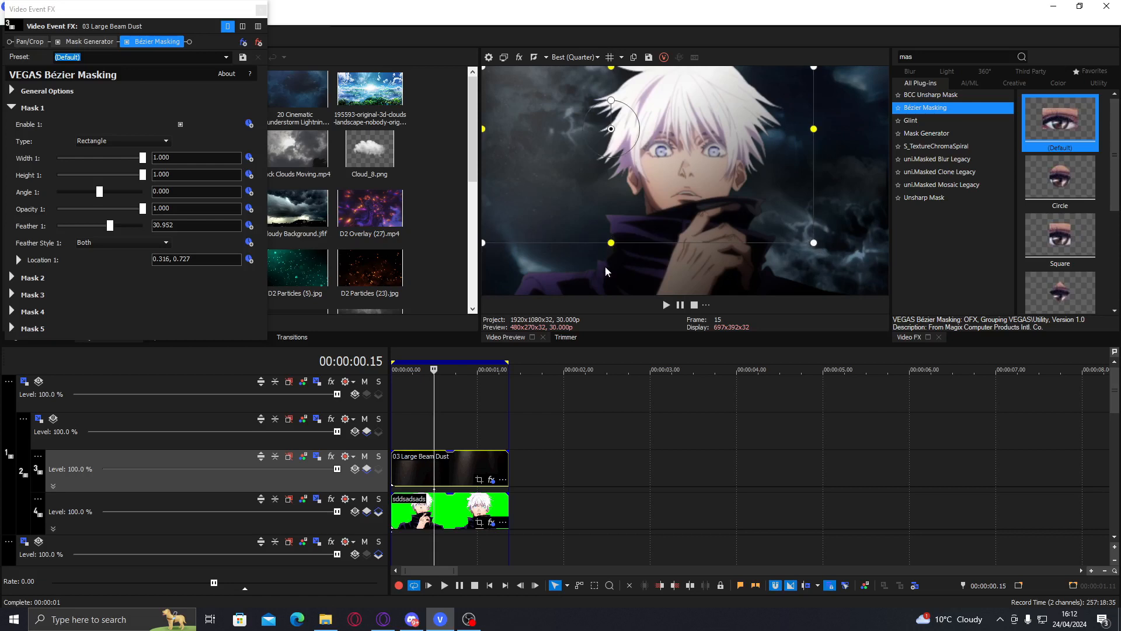
left_click(261, 9)
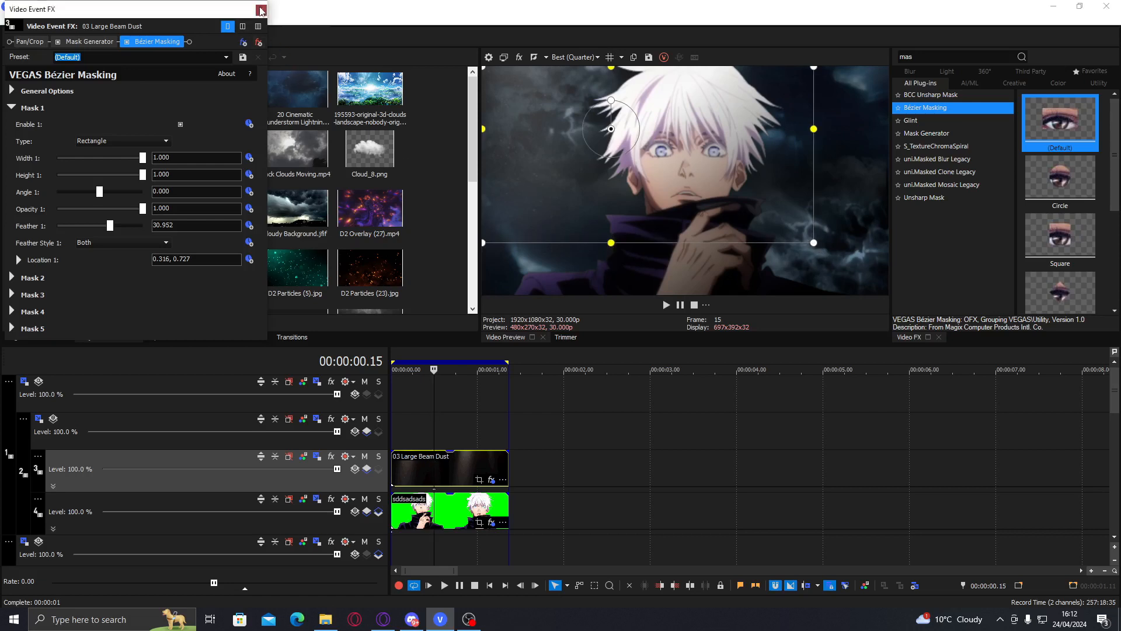
Search the video effects for "bcc light" and "light", and try the default BCC+Shadows-Highlights preset on the green-screen character clip
left_click(448, 469)
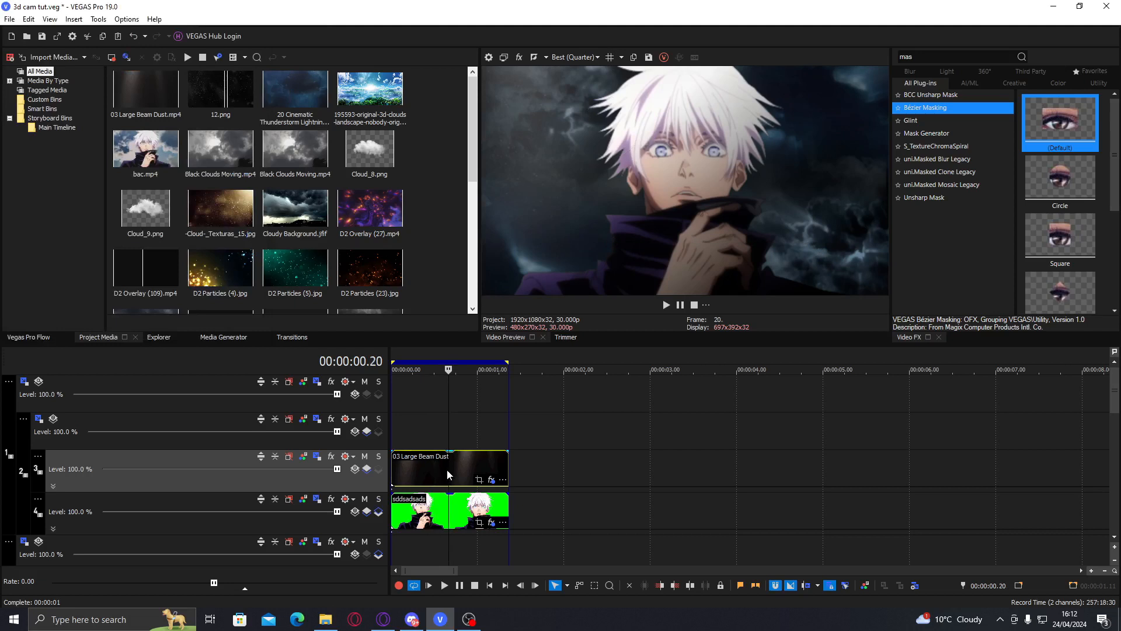
left_click(920, 56)
type("bc")
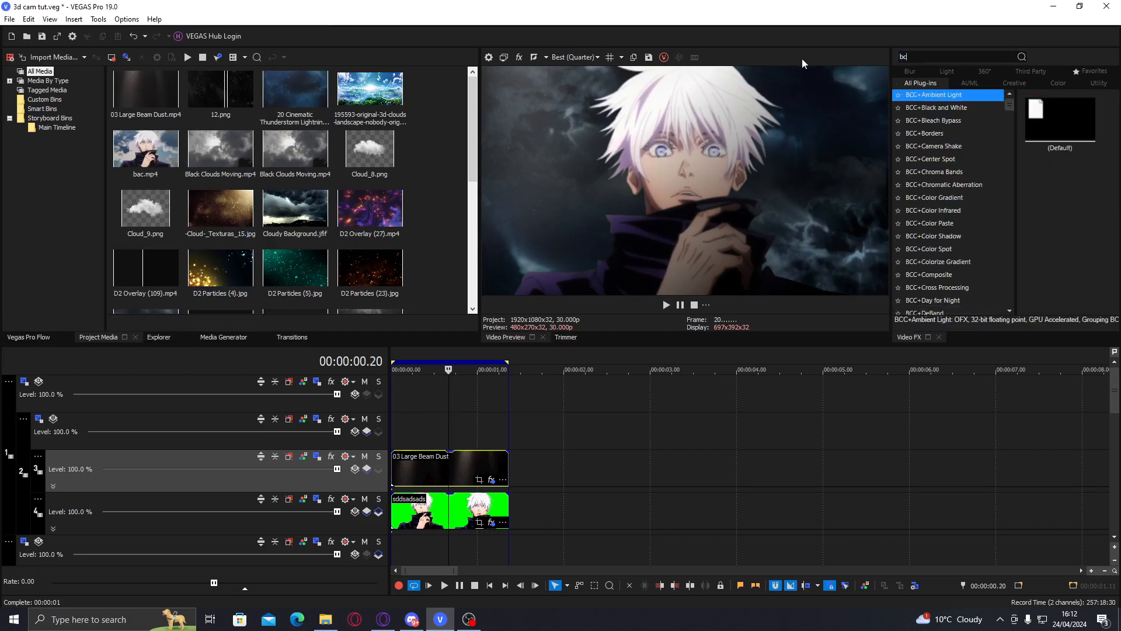
type("c light")
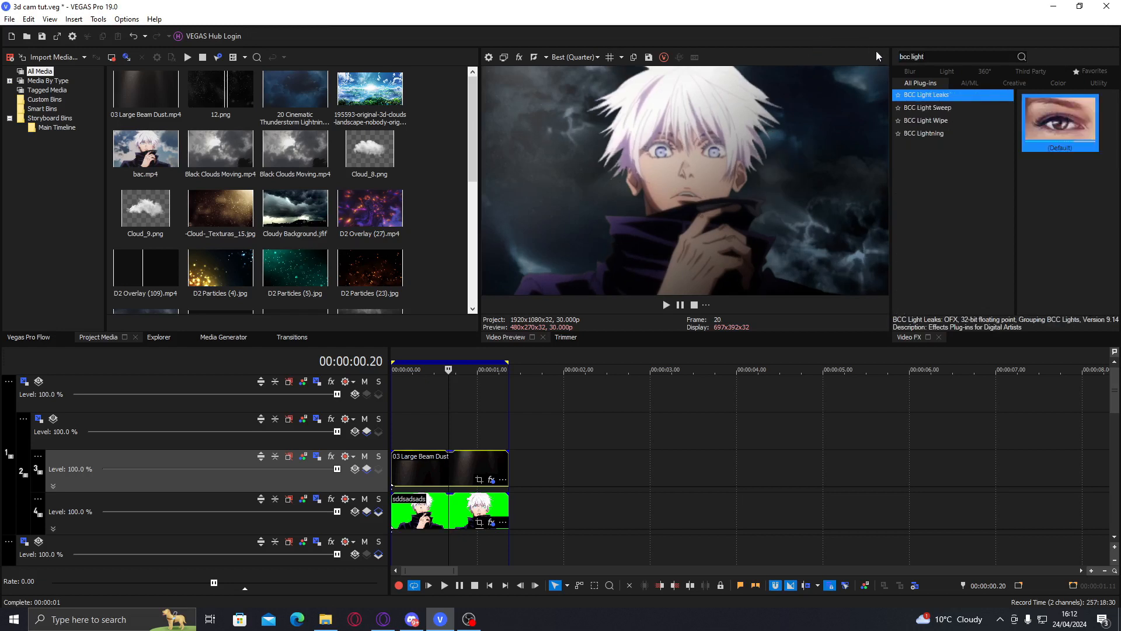
left_click_drag(946, 56, 828, 61)
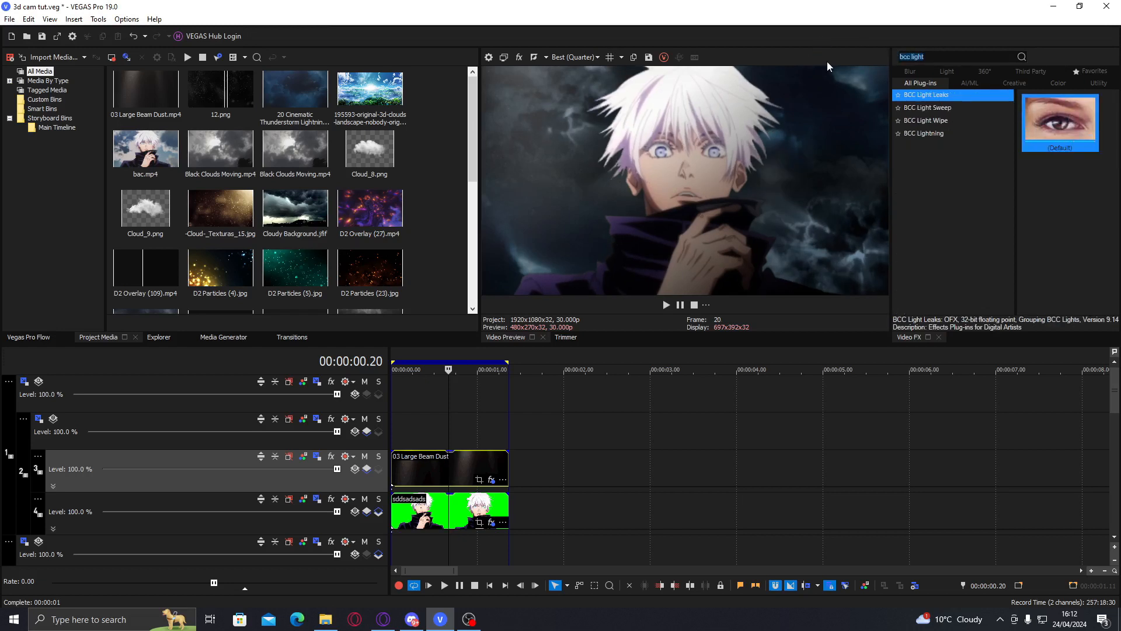
type("light")
left_click(955, 120)
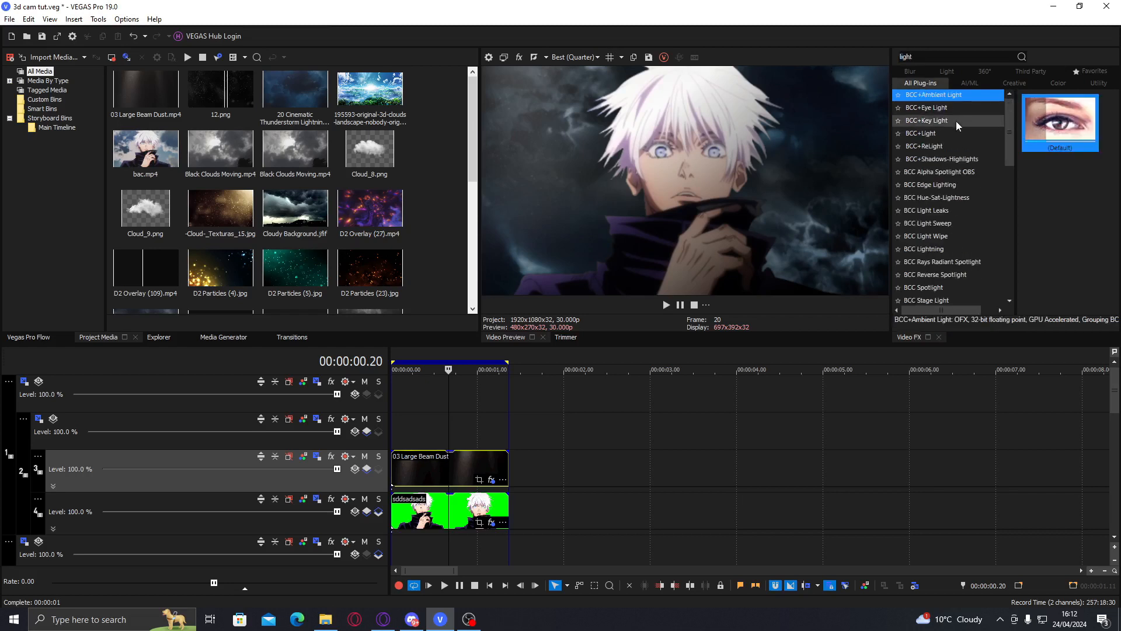
left_click(978, 146)
left_click(984, 159)
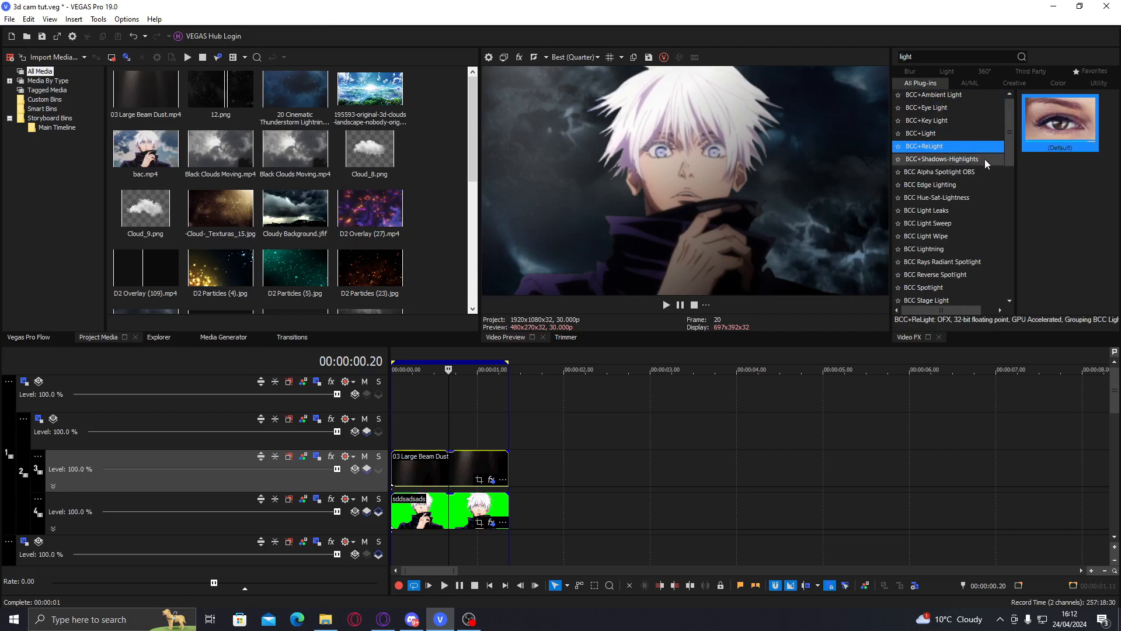
double_click(1039, 129)
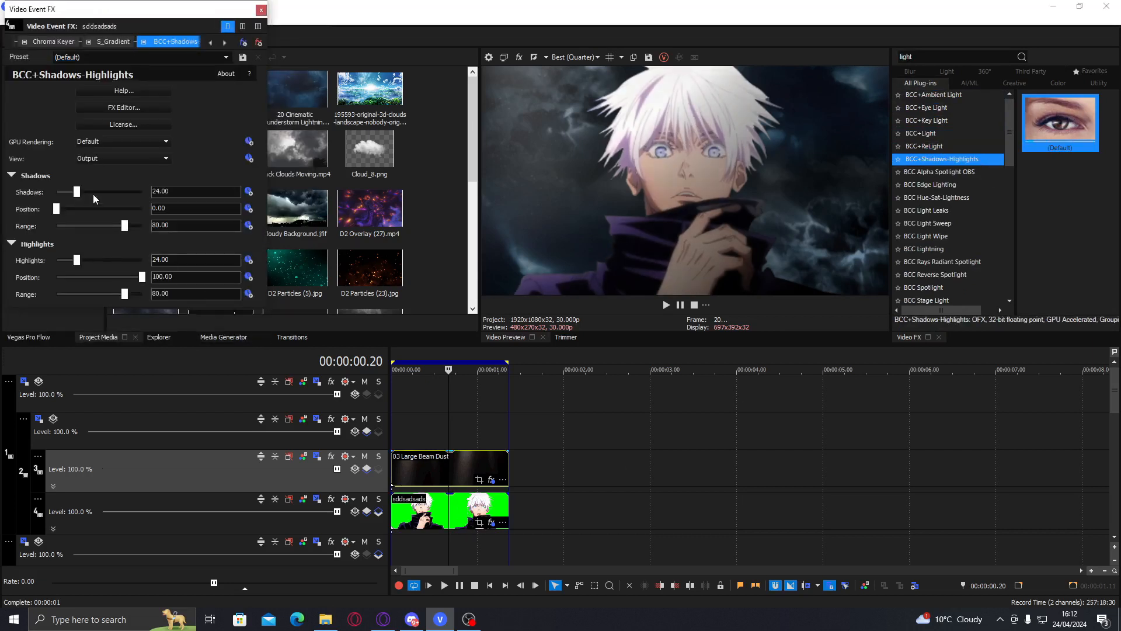
Try Shadows at 38.10 and Highlights at 28.57 on the character clip, and remove the Shadows-Highlights effect
left_click_drag(76, 191, 88, 195)
left_click_drag(74, 264, 80, 266)
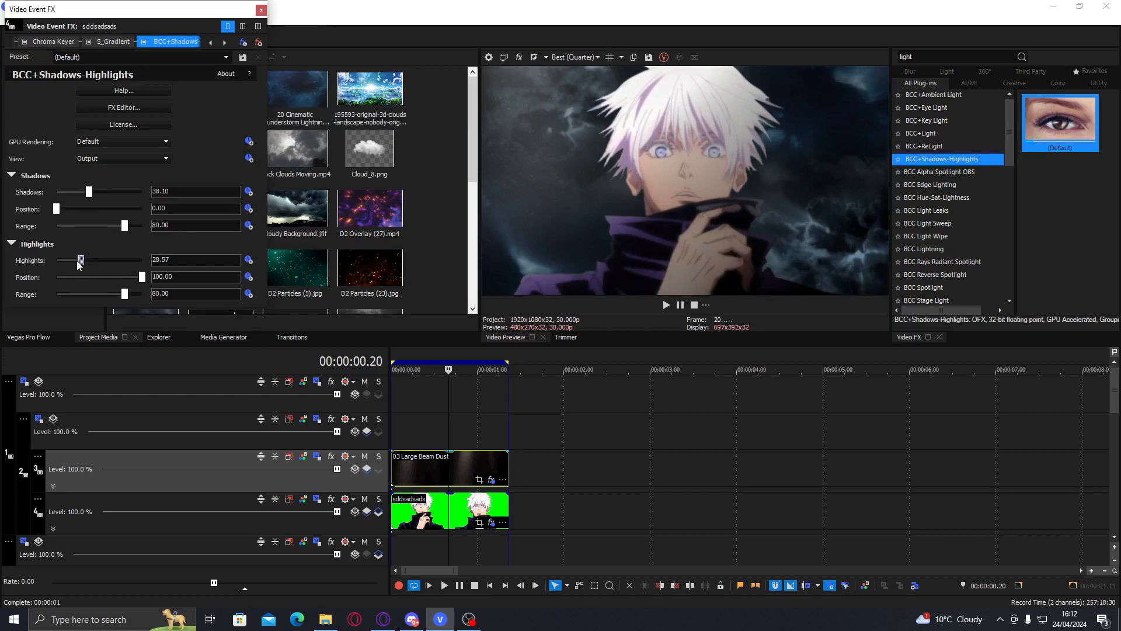
left_click(258, 42)
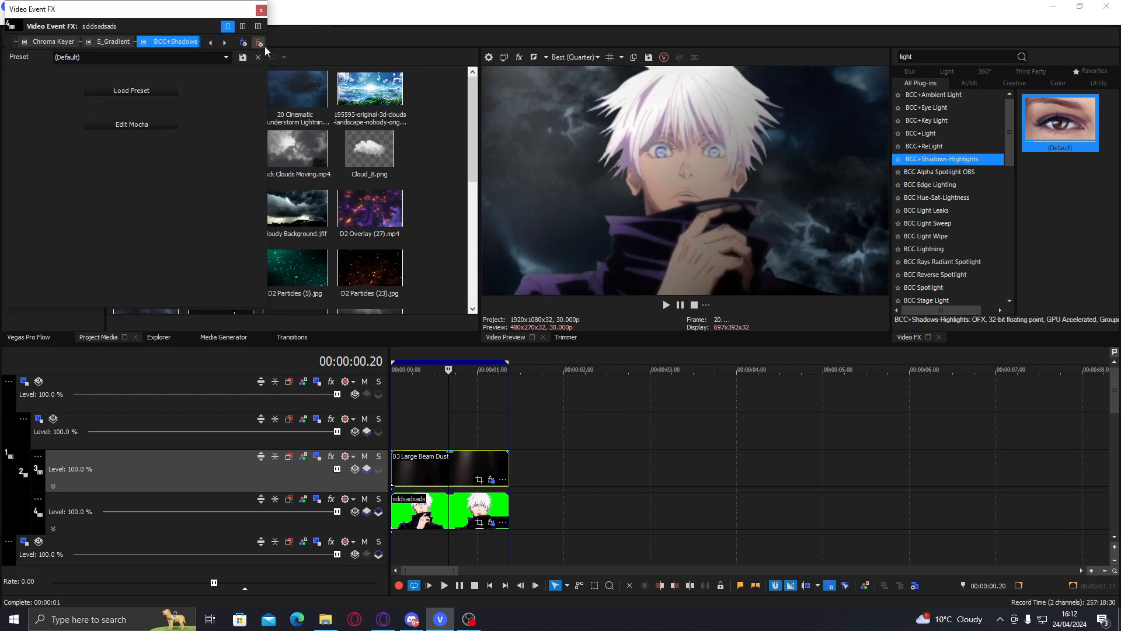
Try BCC Edge Lighting on the beam dust clip with Light Direction 4.90, Light Elevation 17.69 and Highlight Intensity 152.38, and remove it
left_click(974, 186)
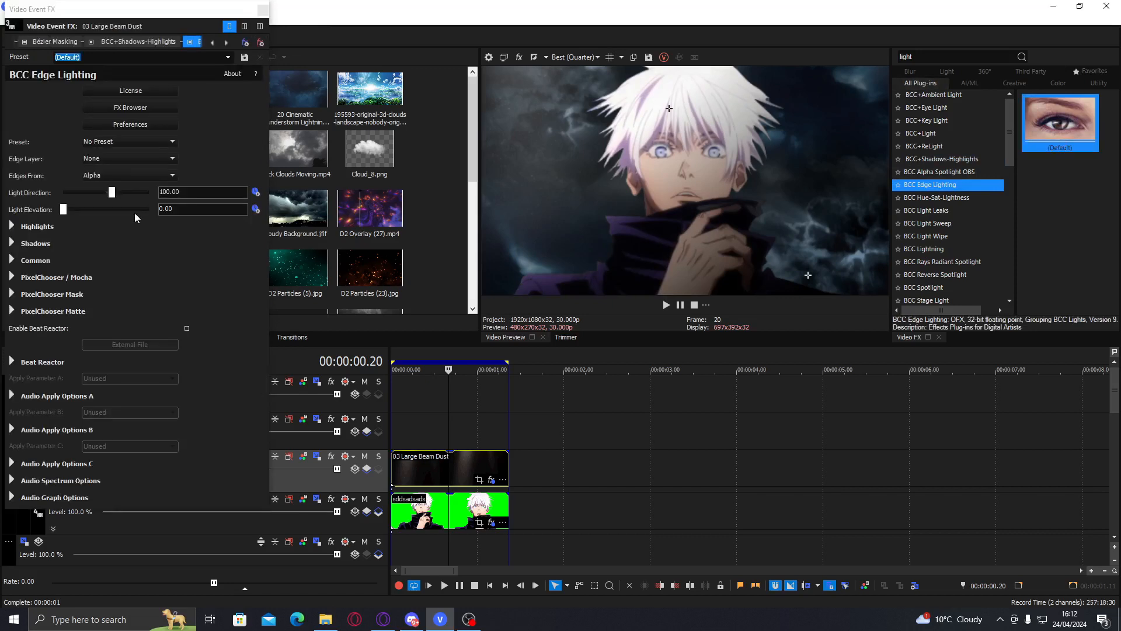
left_click_drag(112, 193, 80, 208)
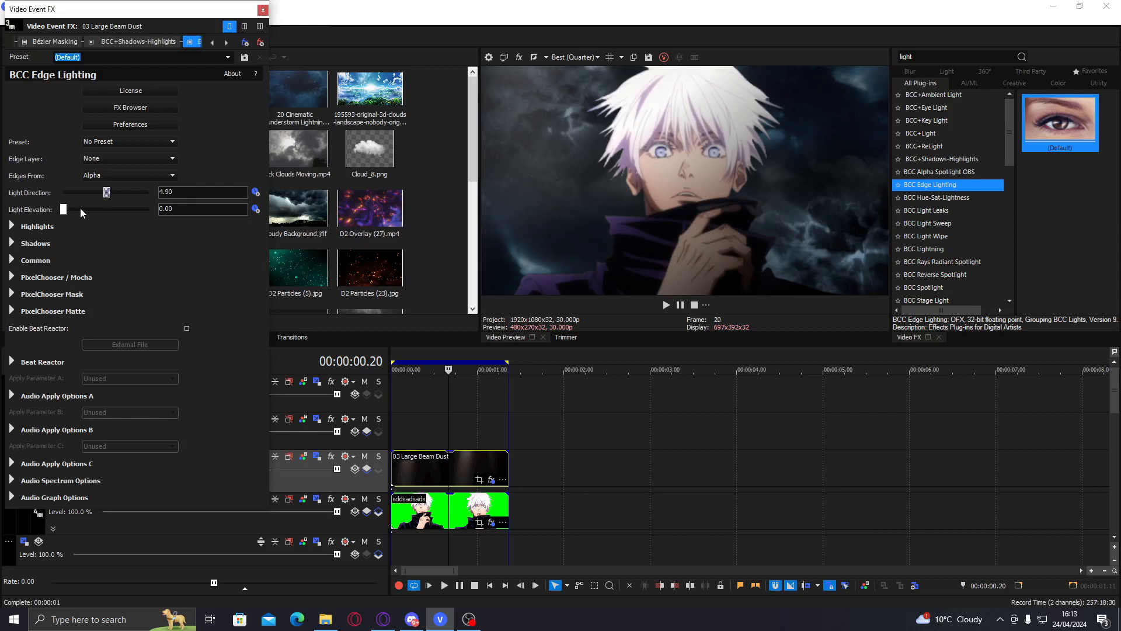
left_click(13, 227)
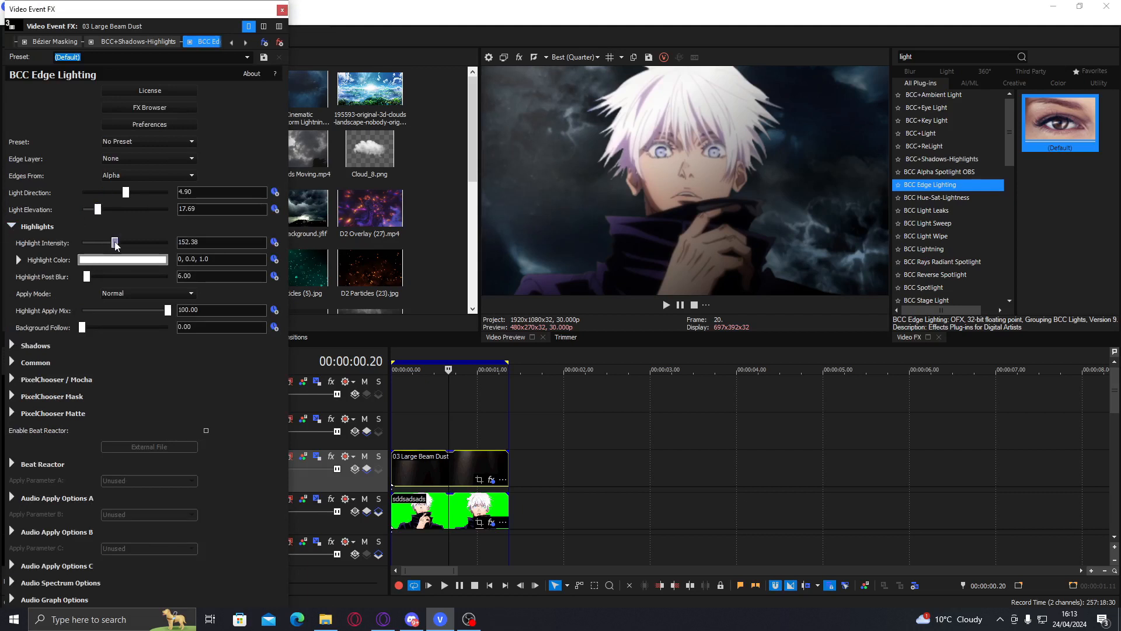
left_click(280, 44)
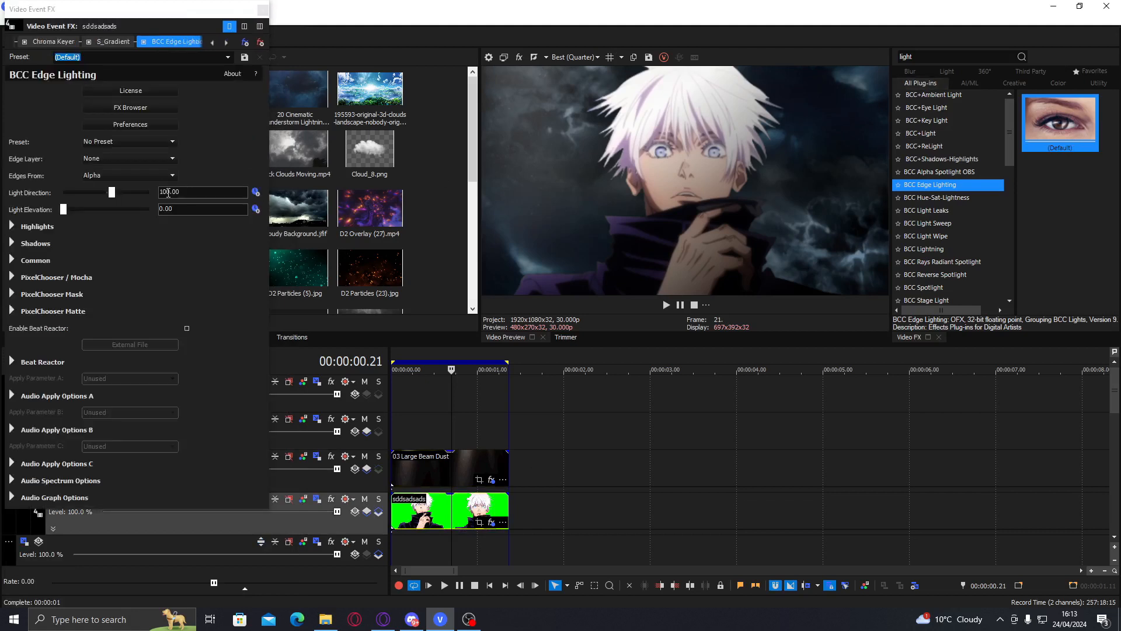
Try BCC Edge Lighting on the character clip with Light Direction -93.06, Light Elevation 7.48 and Highlight Post Blur 16.33, and remove it
left_click_drag(63, 210, 72, 210)
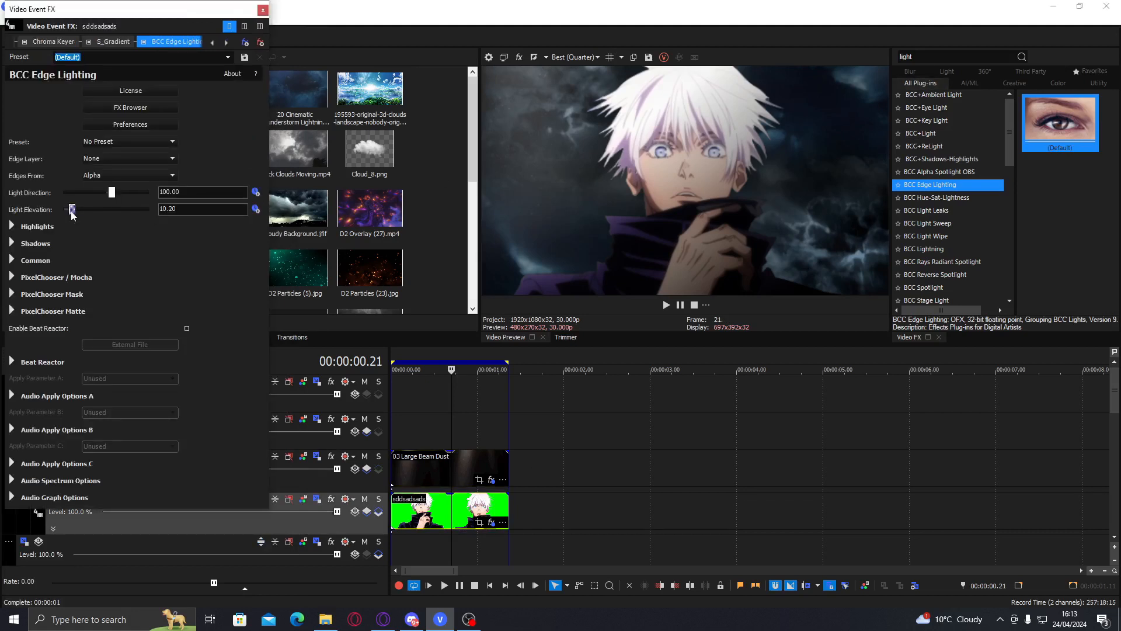
left_click(12, 226)
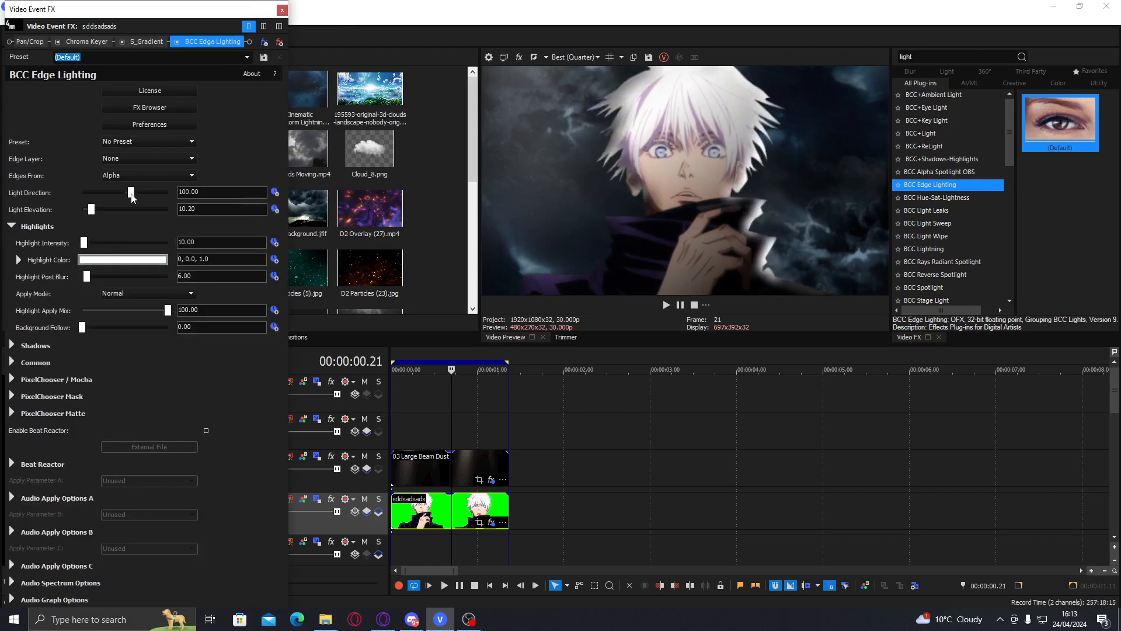
left_click_drag(132, 197, 88, 209)
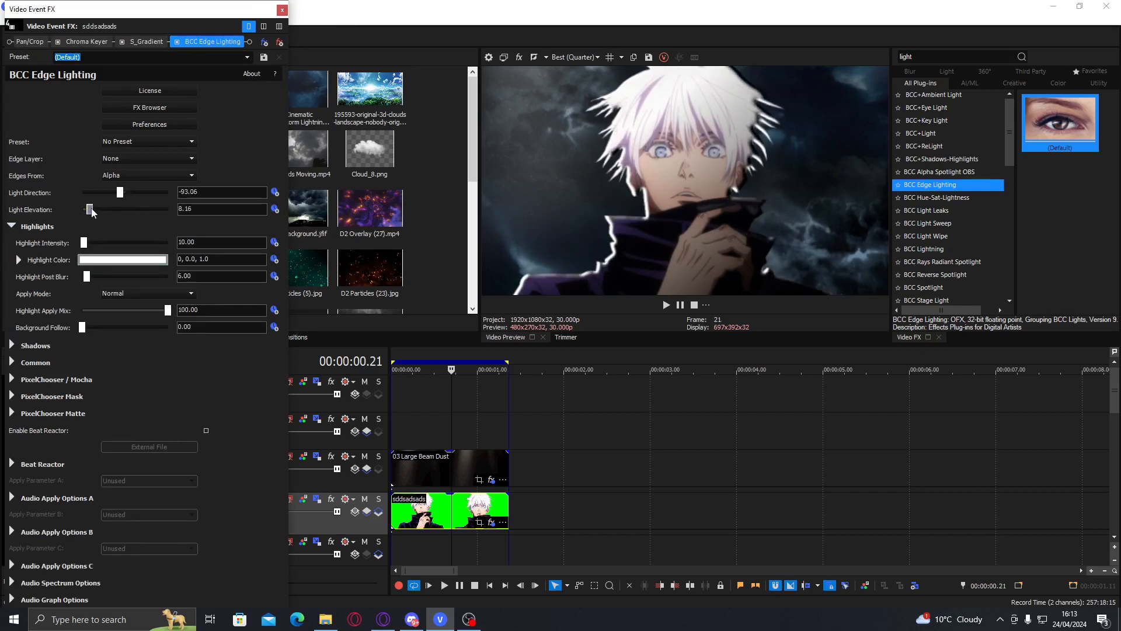
left_click_drag(89, 277, 98, 279)
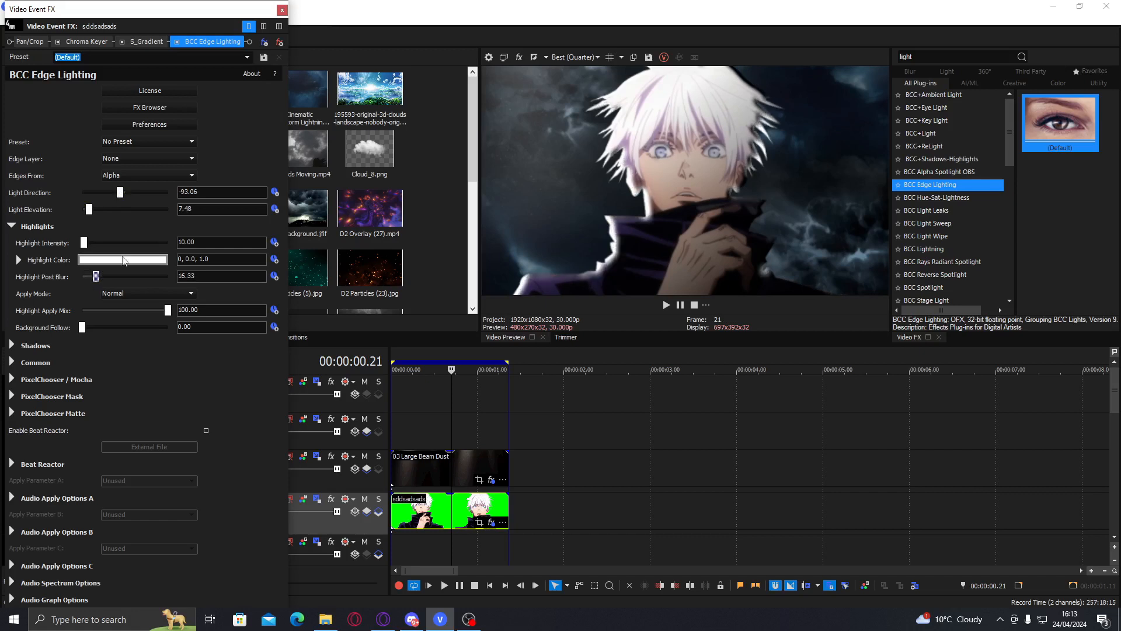
left_click(279, 43)
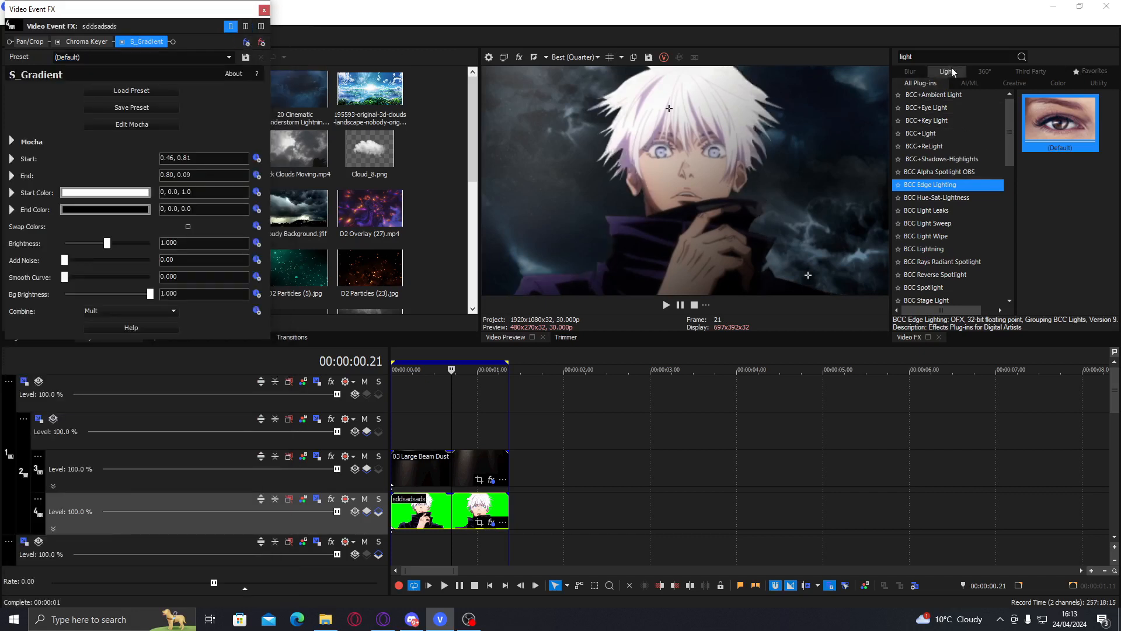
Select BCC Light Sweep among the light effects for the character clip
left_click_drag(947, 57, 816, 56)
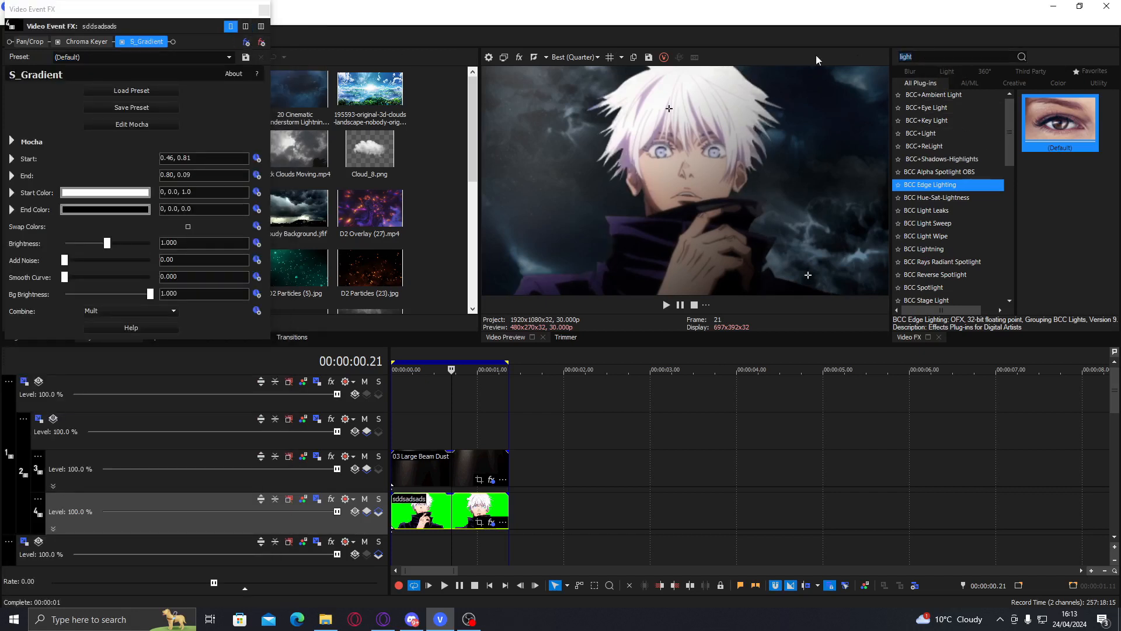
left_click(960, 224)
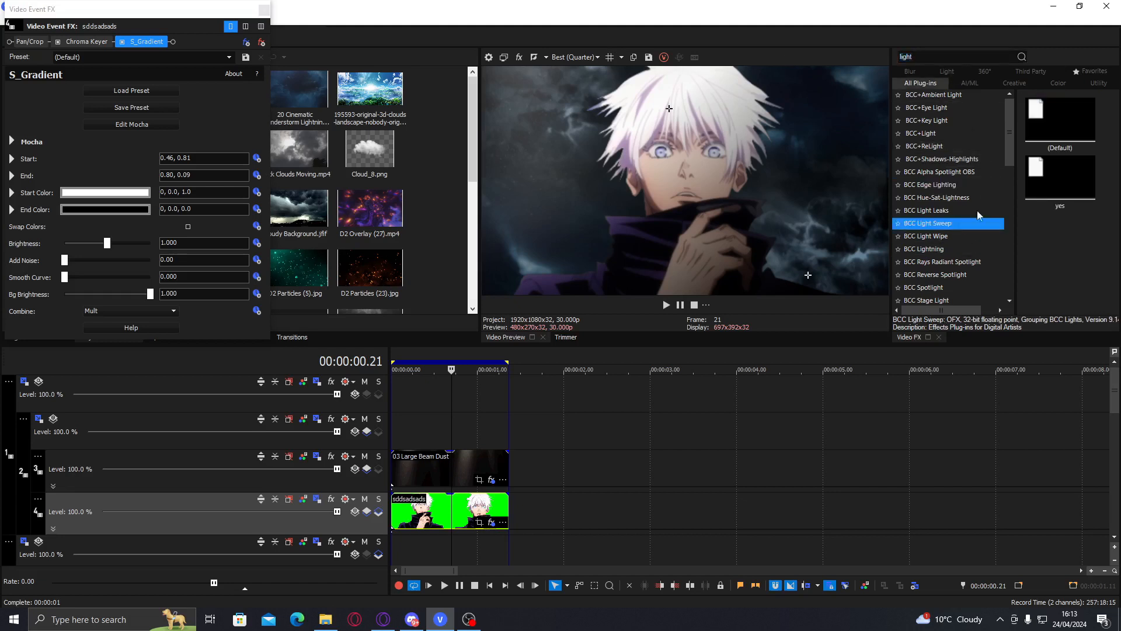
Apply the default BCC Light Sweep to the green-screen character clip and place its light center at 0.42, 0.76 on the hair
double_click(1077, 118)
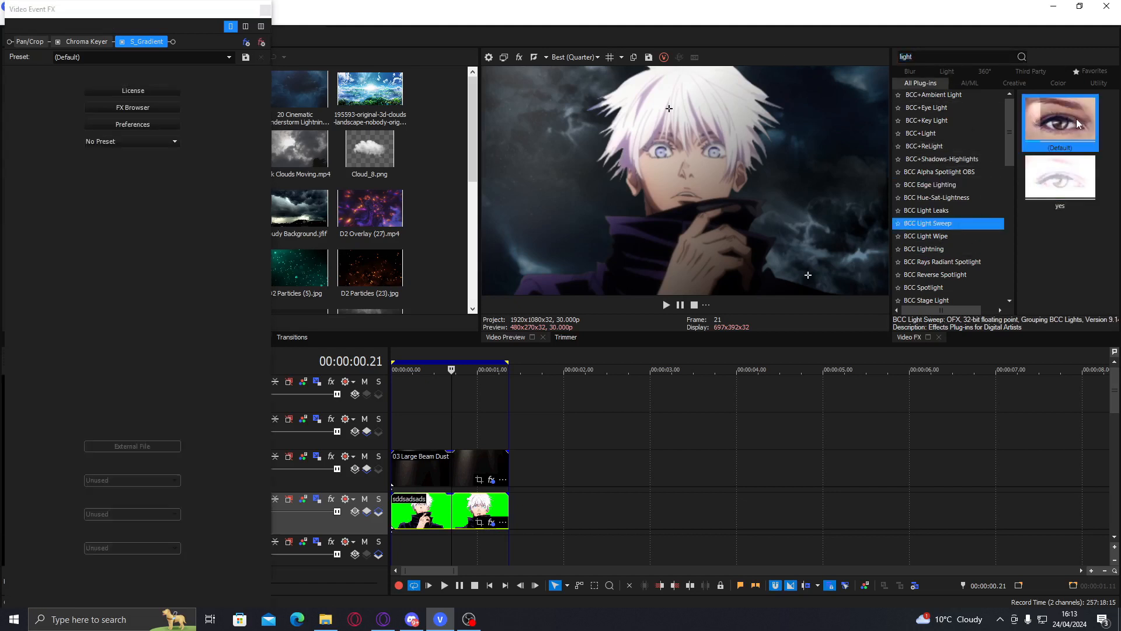
left_click_drag(726, 159, 657, 121)
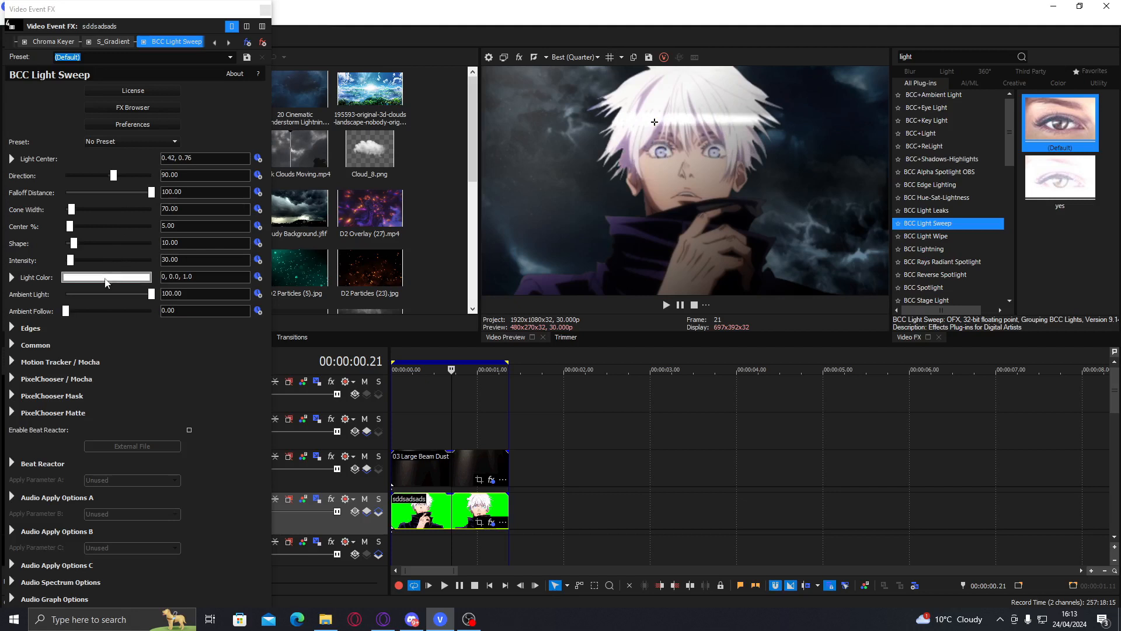
Try light sweep Direction values of 45 and 20
left_click_drag(182, 175, 48, 161)
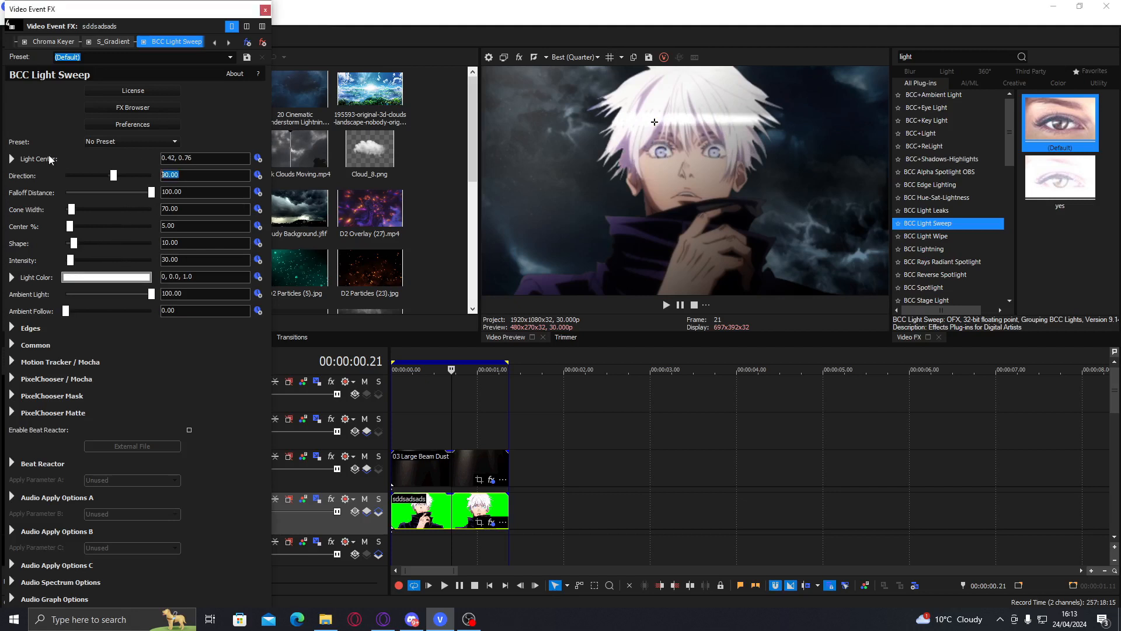
type("45")
key("Return")
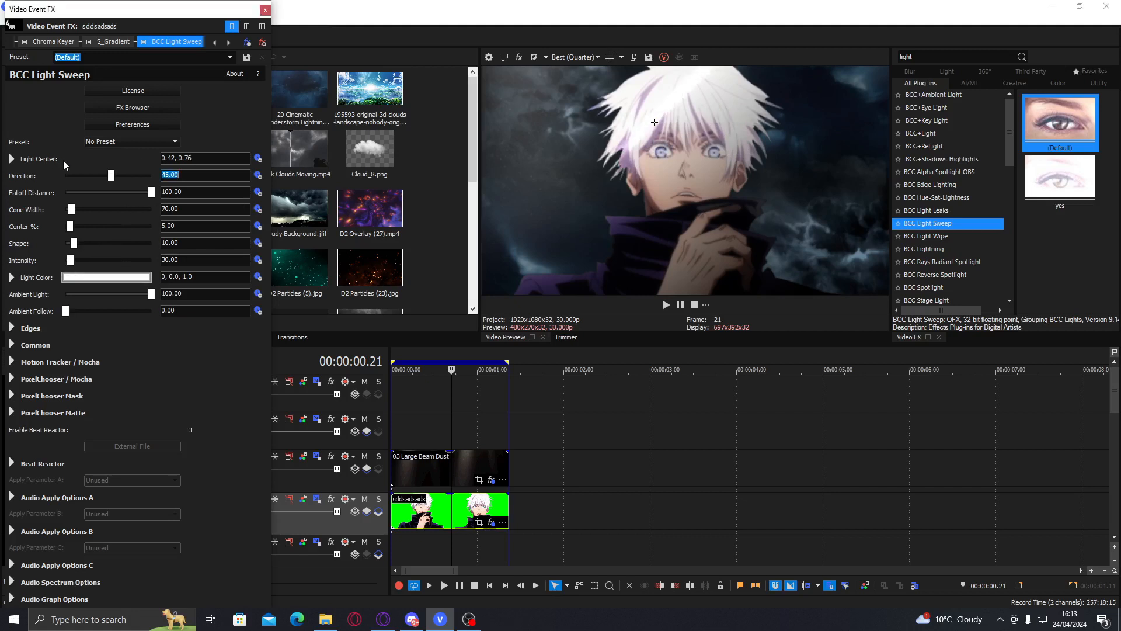
type("20")
key("Return")
Widen the light sweep's Cone Width to about 496.60 and move the light center to about 0.34, 0.78
left_click(85, 213)
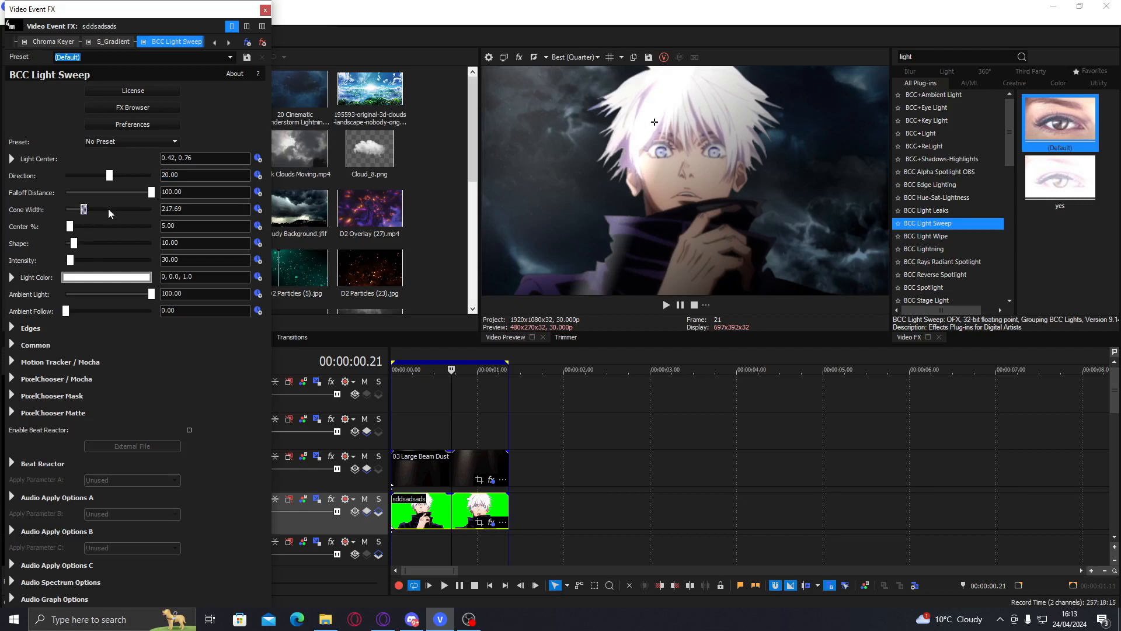
left_click(108, 209)
left_click_drag(654, 124, 620, 120)
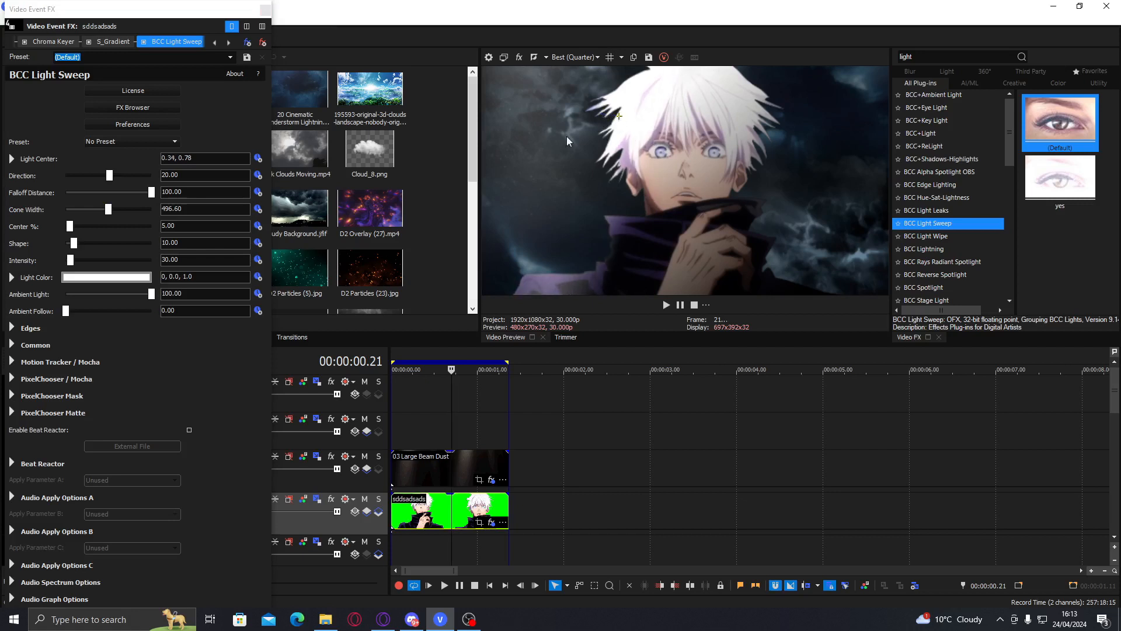
Set the light sweep's Direction to 30 and reposition the light center to about 0.40, 0.72
left_click_drag(188, 175, 37, 163)
type("30")
key("Return")
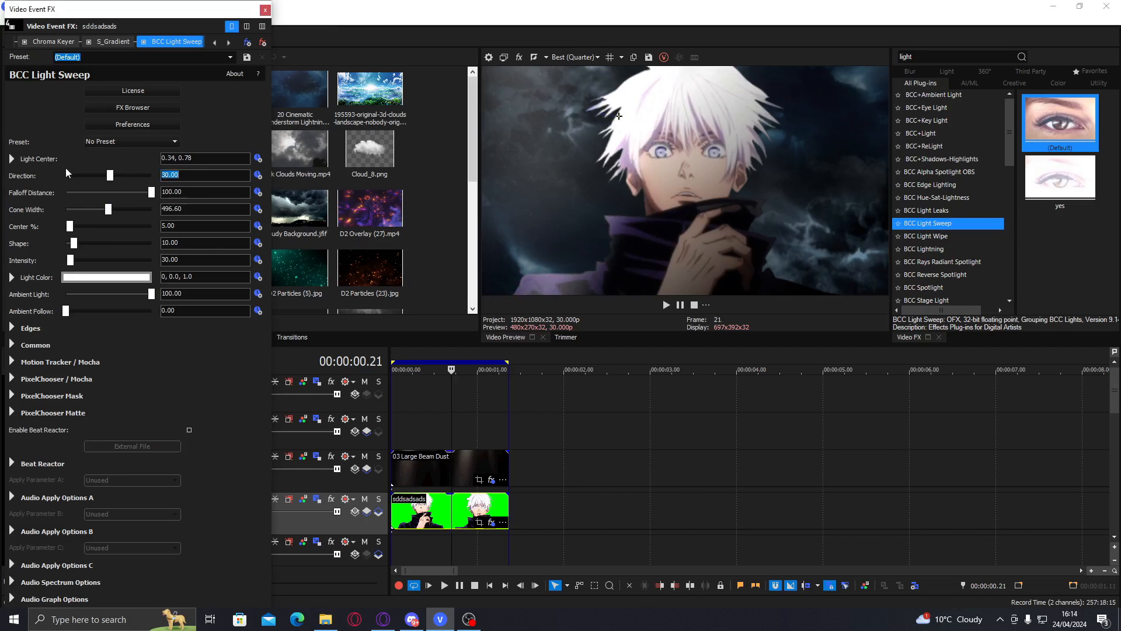
left_click(621, 120)
left_click_drag(621, 120, 645, 134)
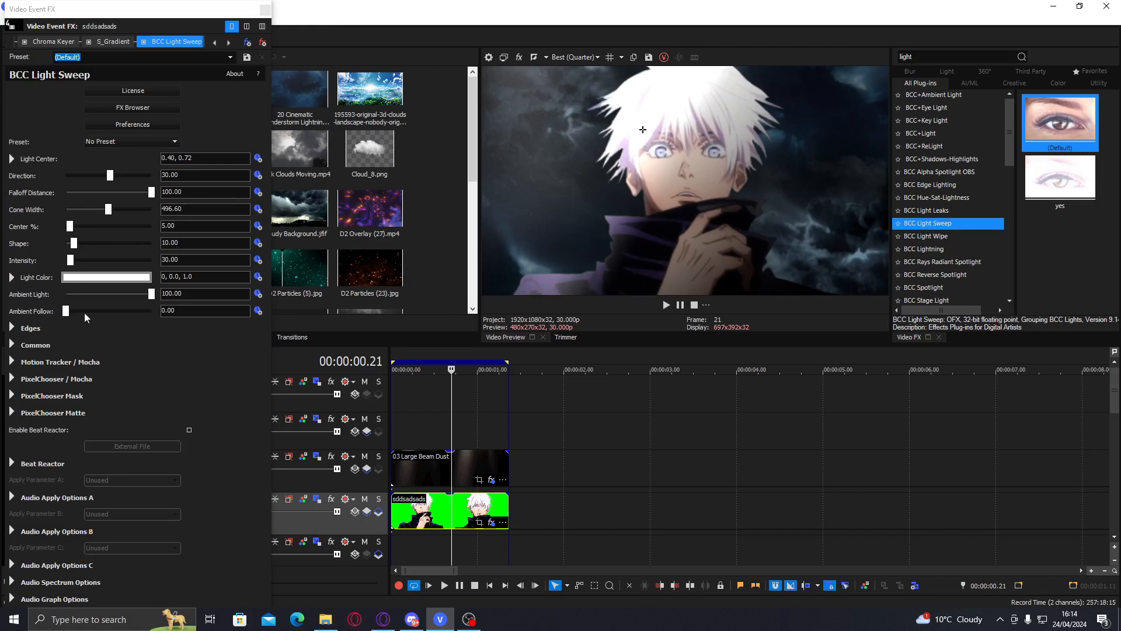
Set the light sweep's Ambient Light to about 87.76 and its Ambient Follow to about 17.69
left_click(99, 295)
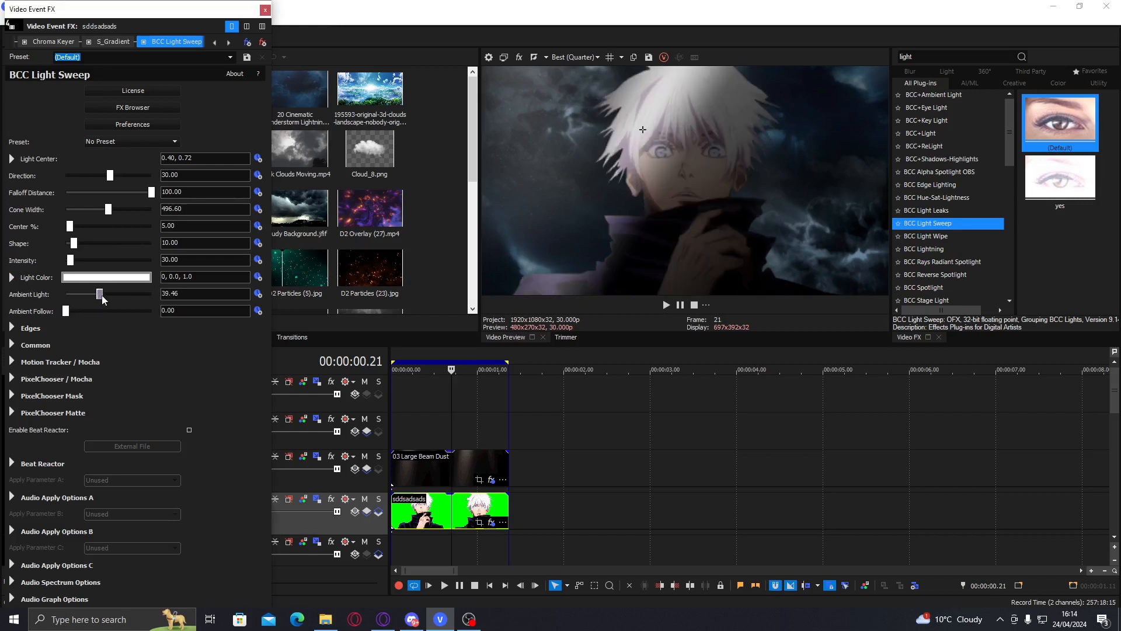
left_click_drag(102, 299, 130, 296)
mouse_move(67, 313)
left_mouse_down()
mouse_move(111, 315)
mouse_move(69, 314)
mouse_move(81, 315)
left_mouse_up()
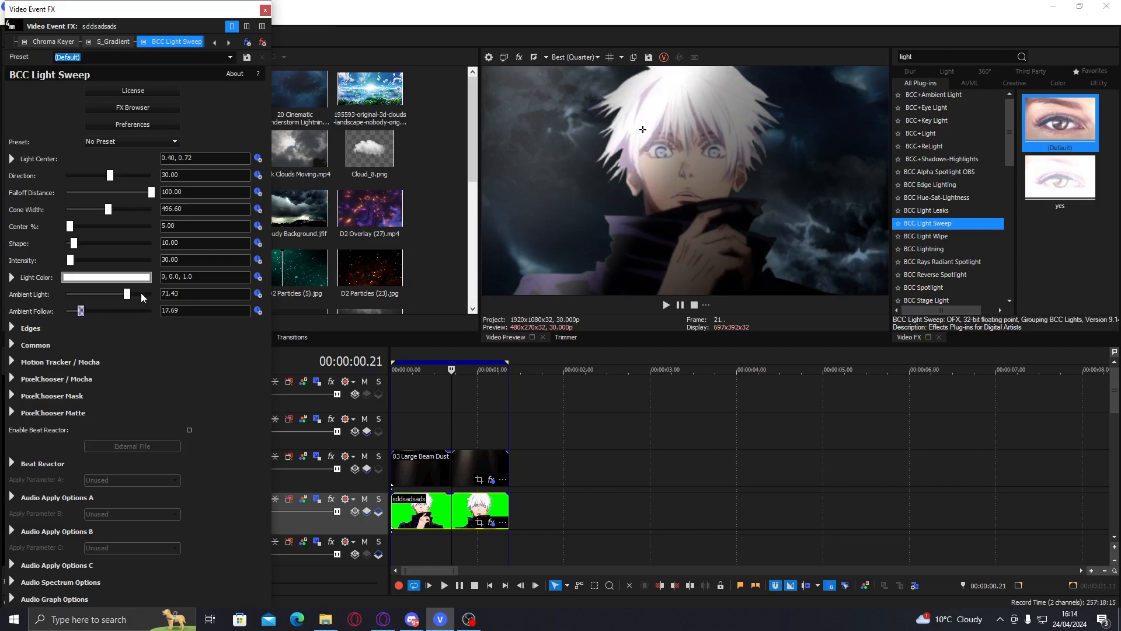
left_click(141, 294)
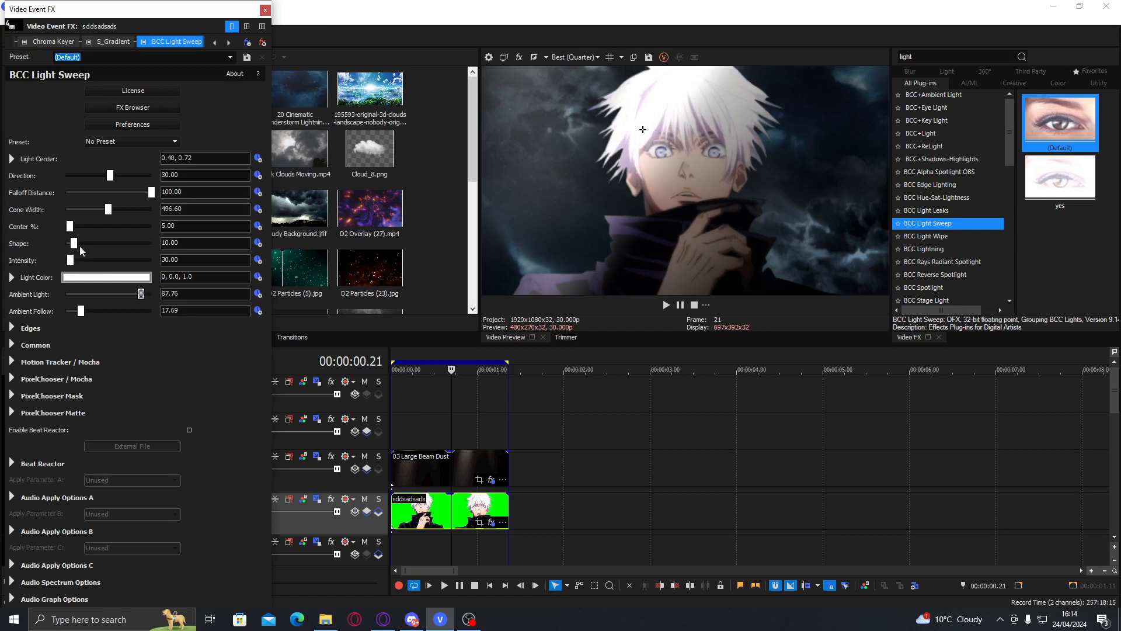
In the light sweep's Edges settings, set Edge Intensity to about 30.61, Edge Pre Blur to 1.63 and Edge Post Blur to 16.87
left_click(16, 332)
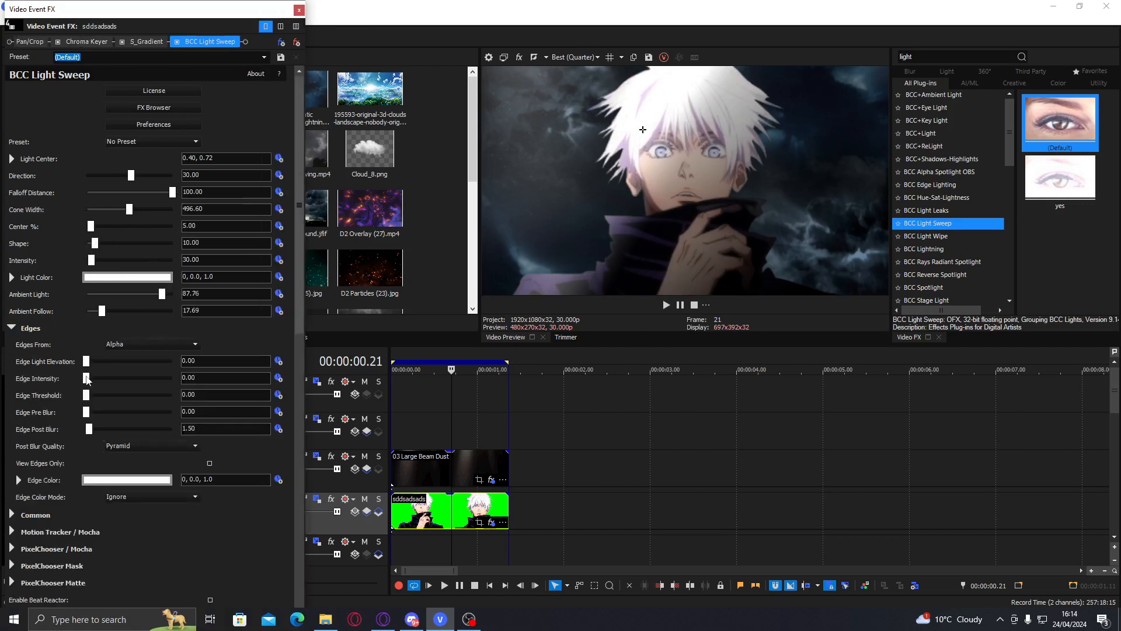
left_click(91, 379)
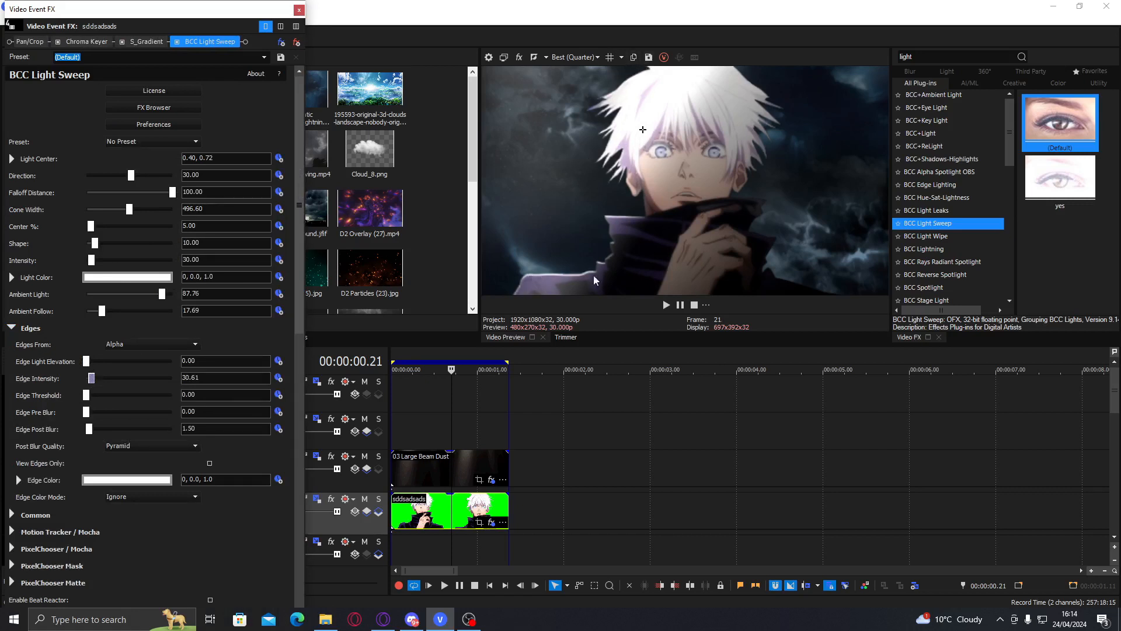
left_click(93, 412)
left_click_drag(94, 412, 122, 429)
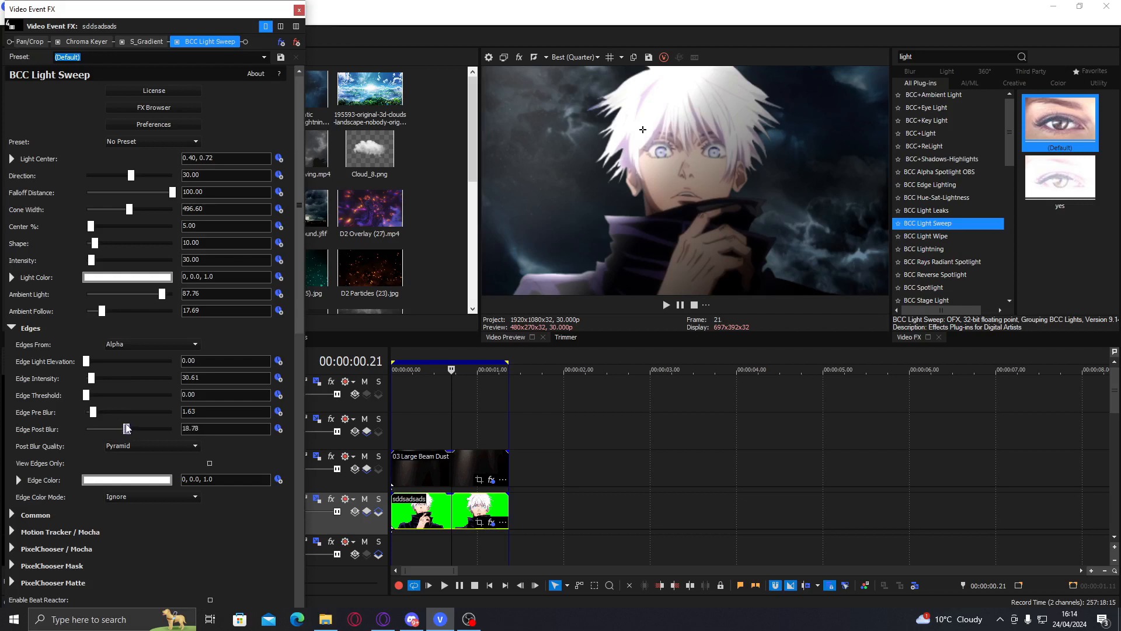
Change the light sweep's Edge Color to orange, HSV 35, 0.98, 0.81
left_click(116, 481)
left_click(115, 493)
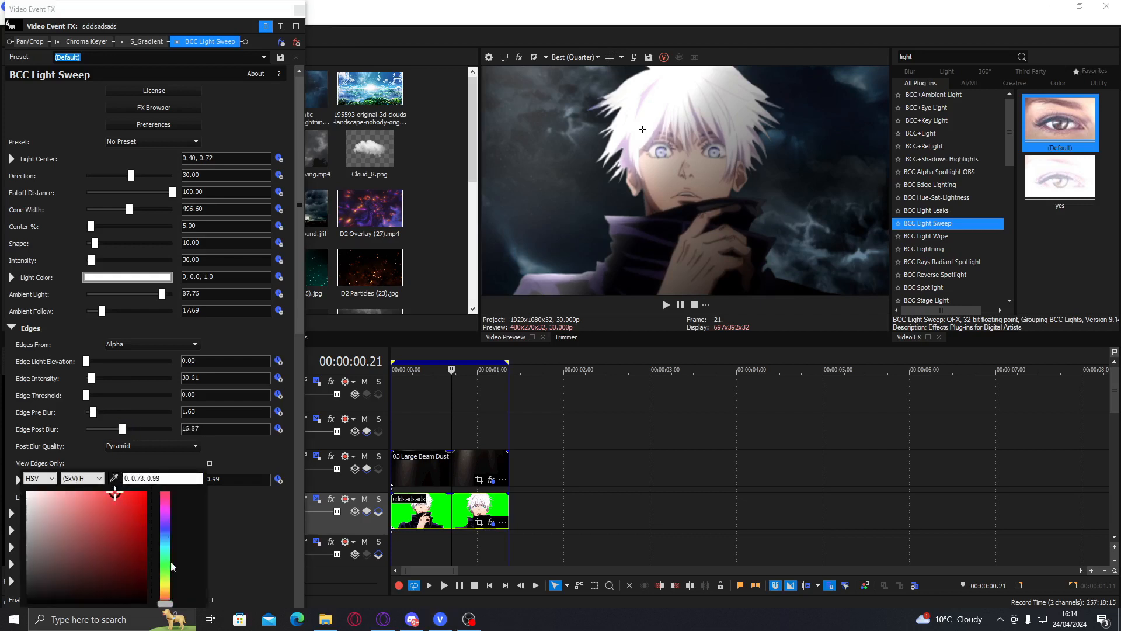
left_click(165, 585)
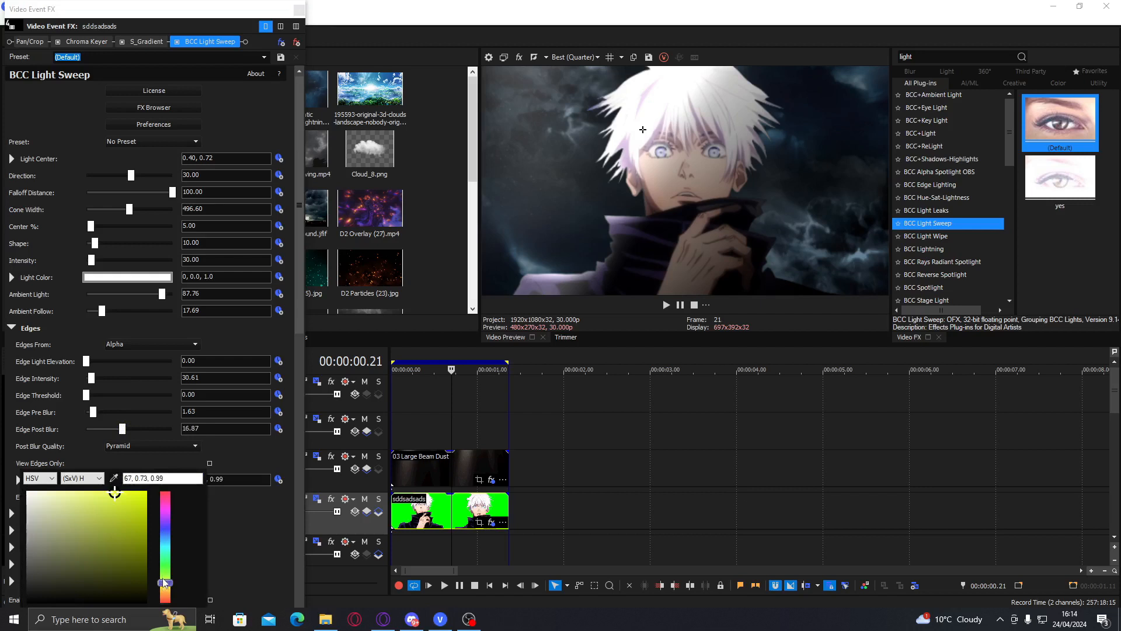
left_click_drag(165, 584, 165, 593)
left_click(143, 512)
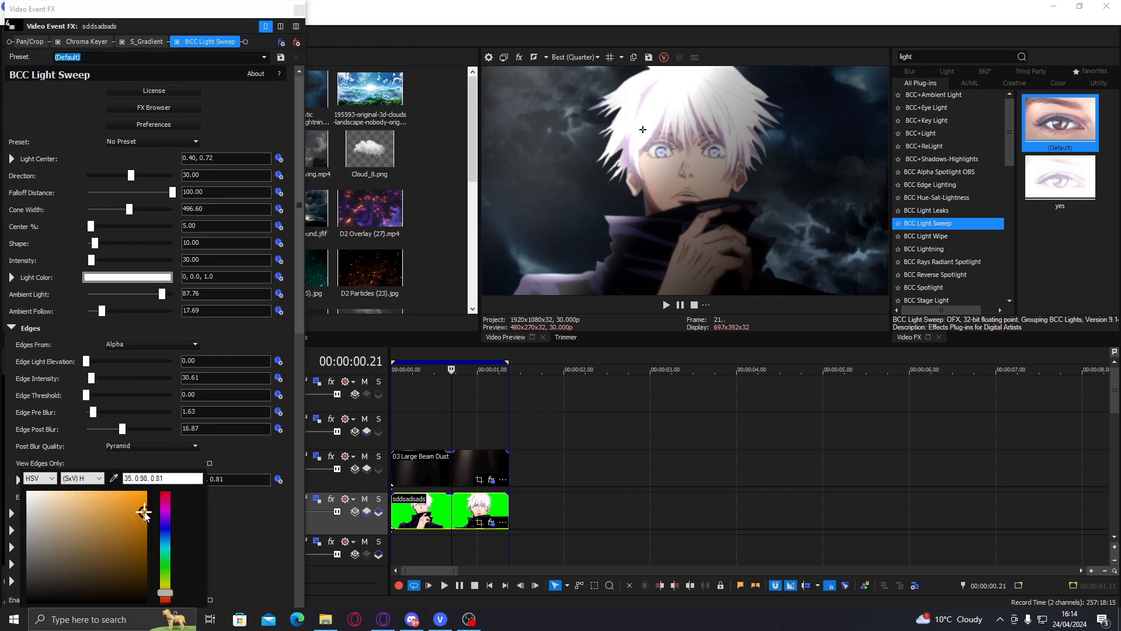
left_click(235, 453)
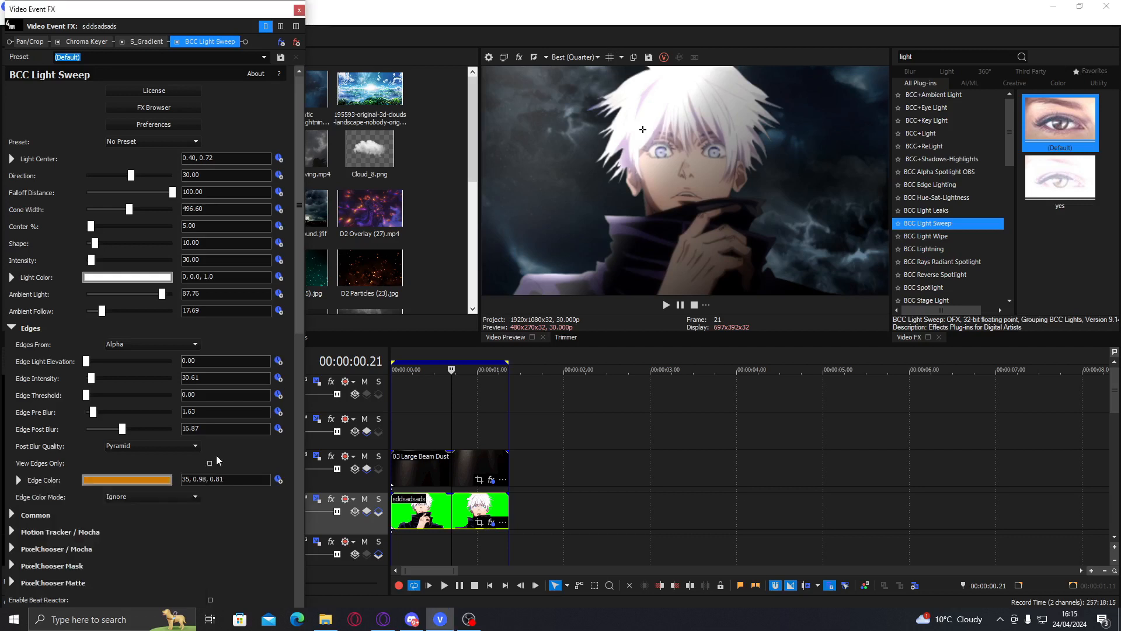
Try red and amber tints for the Light Color, settling on near-white HSV 39, 0.02, 1.0
left_click(97, 280)
left_click(145, 330)
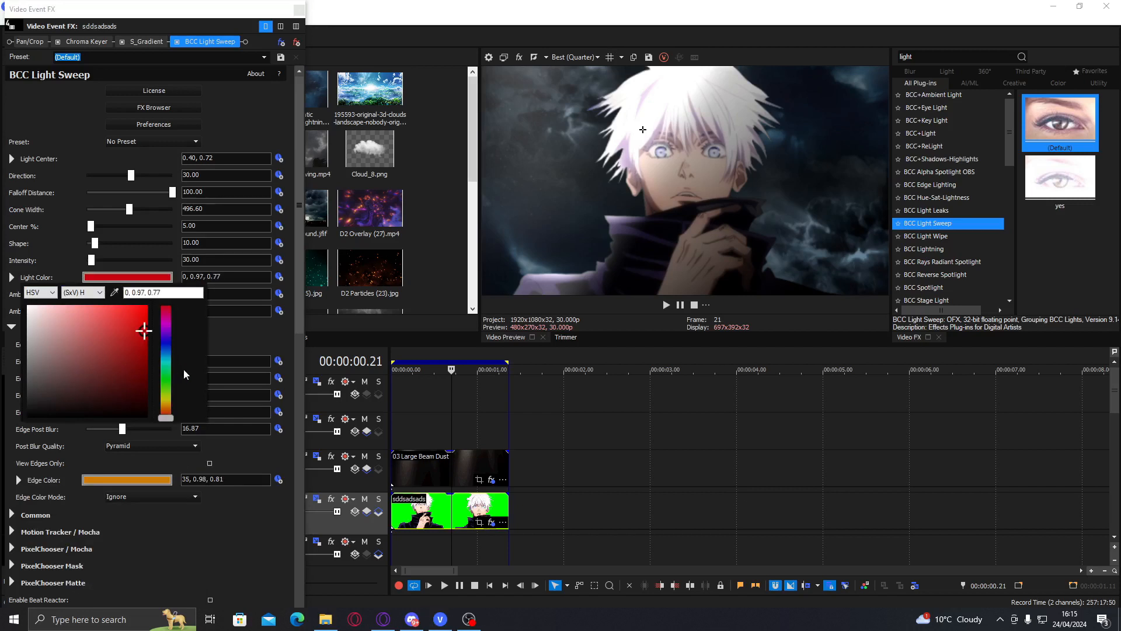
left_click(166, 403)
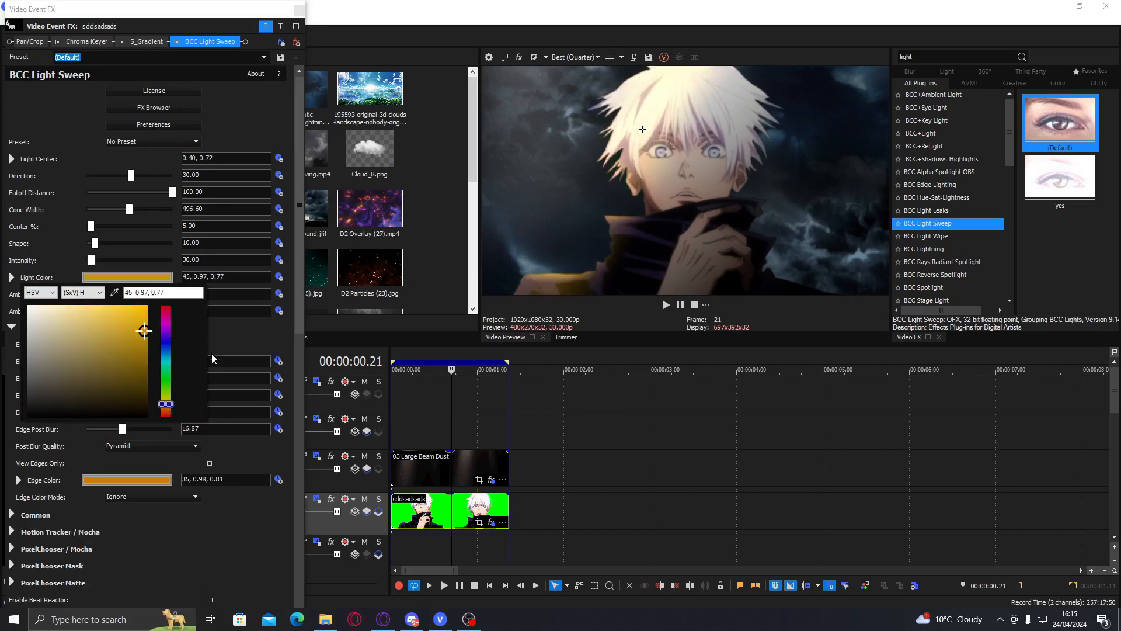
left_click(170, 408)
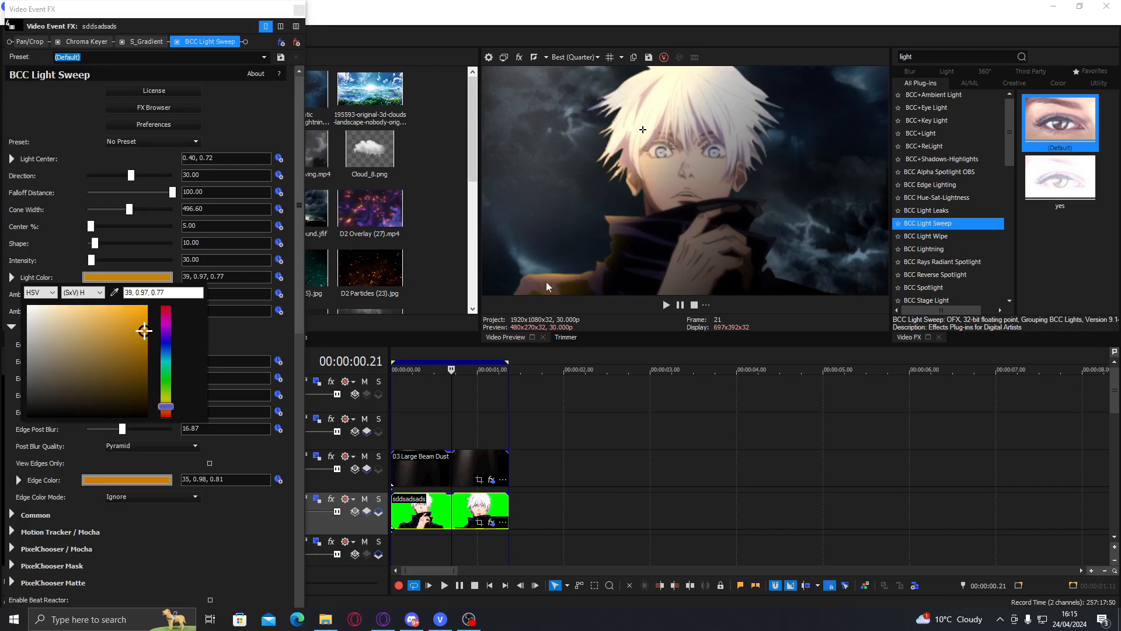
left_click(30, 306)
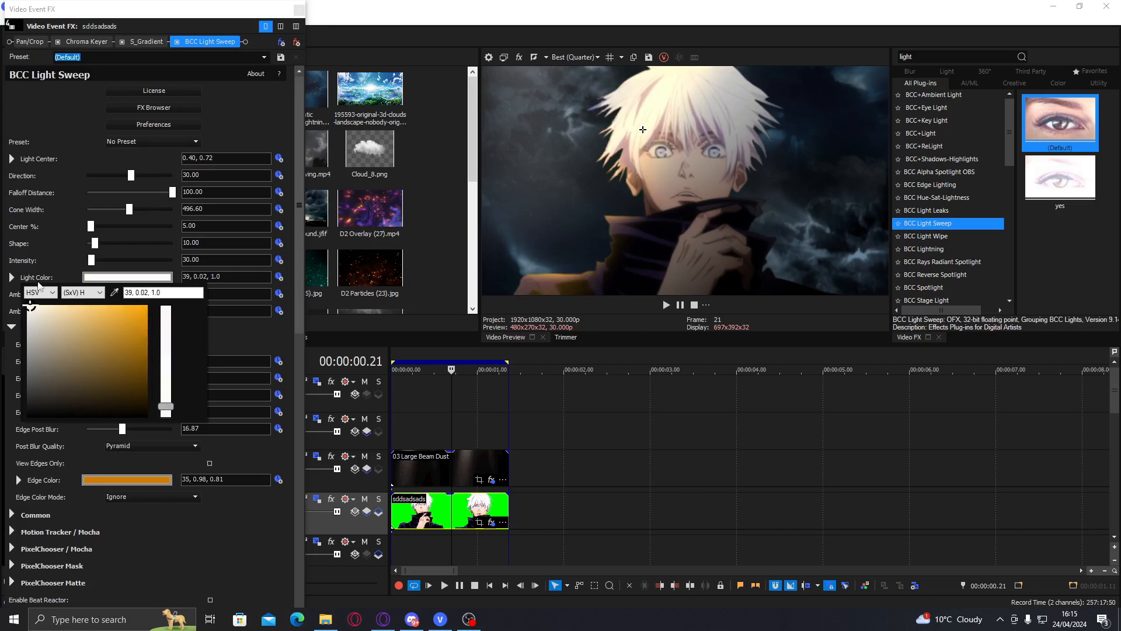
left_click(62, 226)
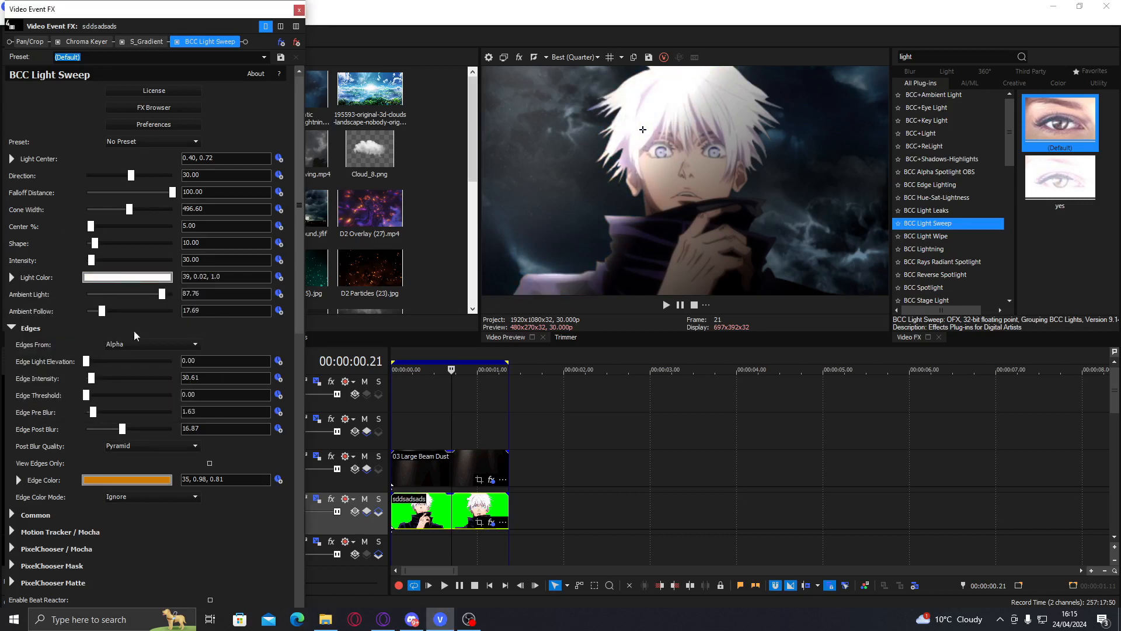
Set the Edge Light Elevation to about 5.44 and the Edge Color Mode to Mix
left_click(101, 480)
left_click(76, 451)
left_click_drag(86, 360, 91, 363)
left_click(122, 499)
left_click(125, 516)
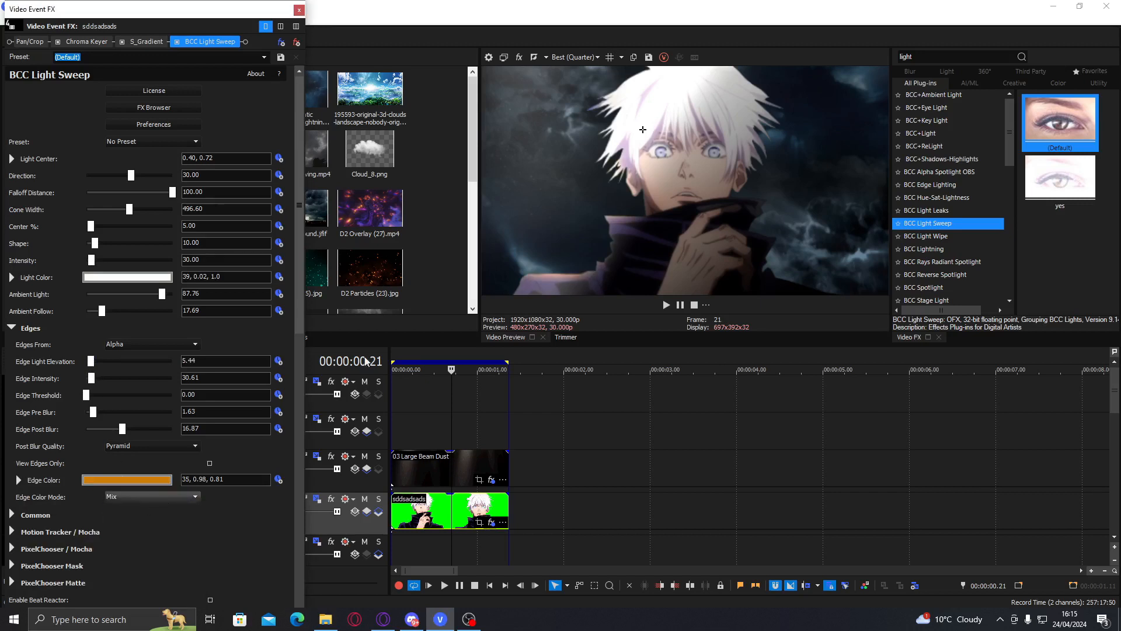
Change the light sweep's Edge Color to dark blue, HSV 241, 0.98, 0.5
left_click(130, 482)
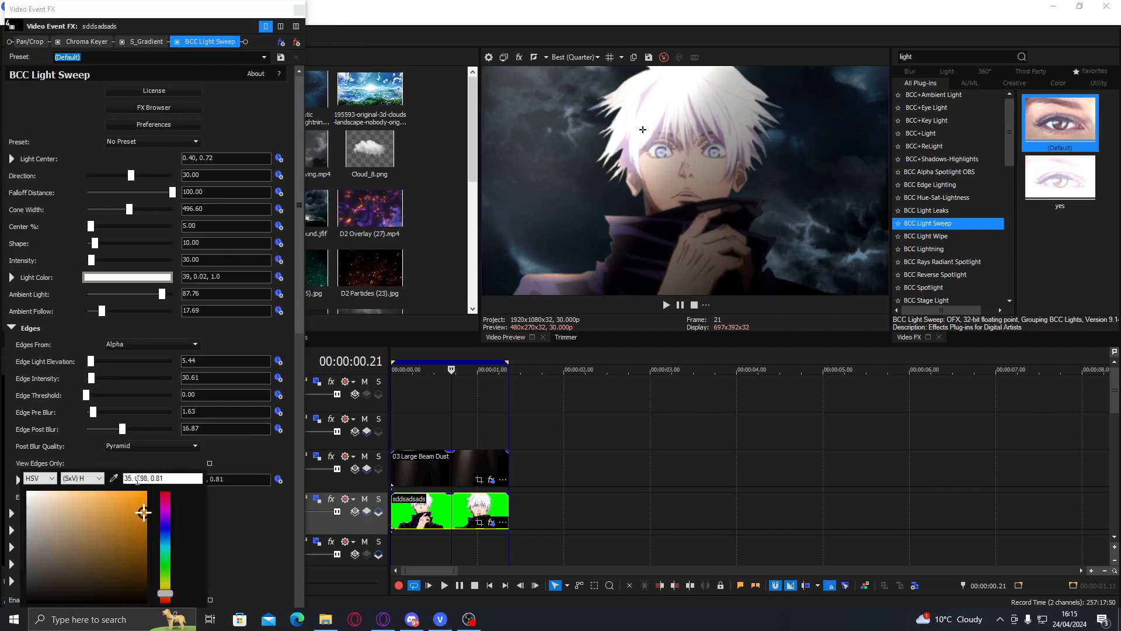
left_click_drag(142, 499, 144, 495)
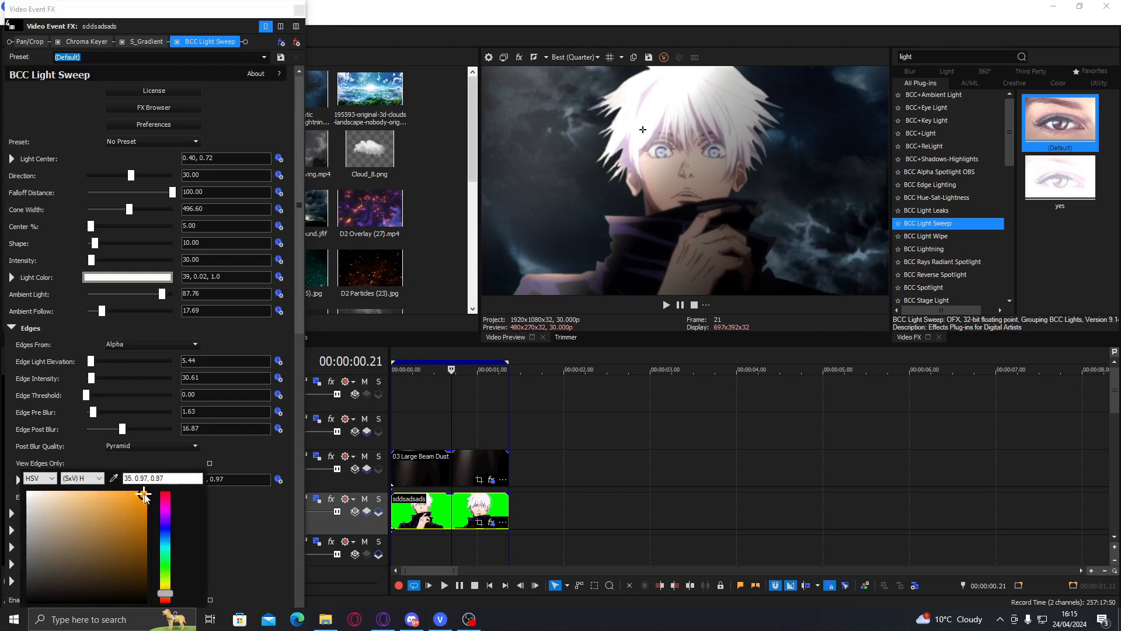
left_click(172, 550)
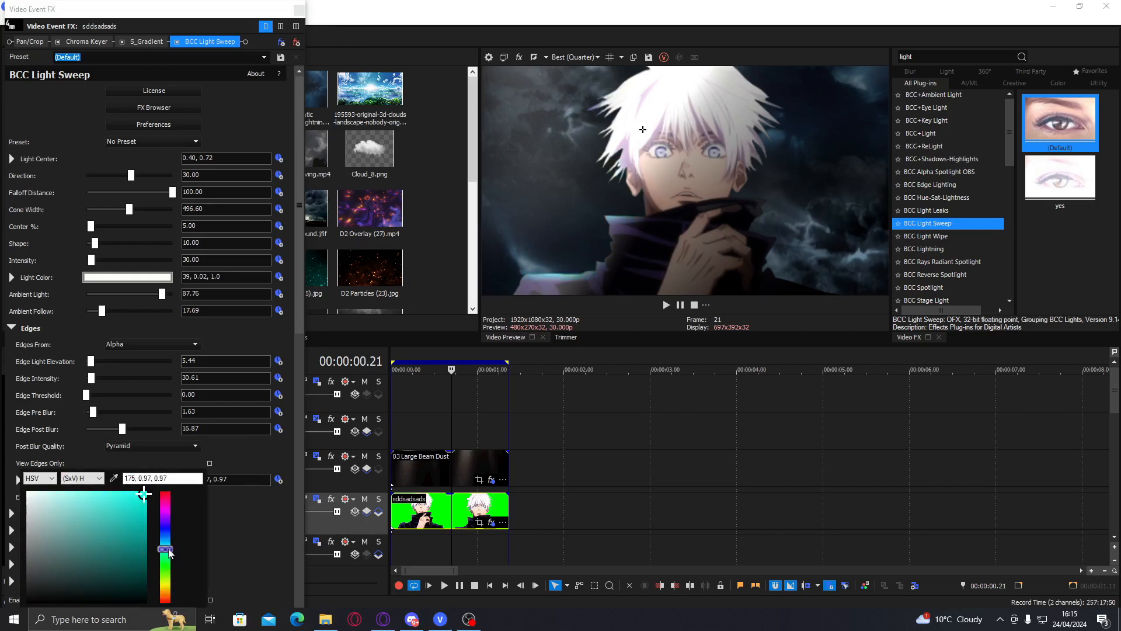
left_click_drag(168, 549, 166, 529)
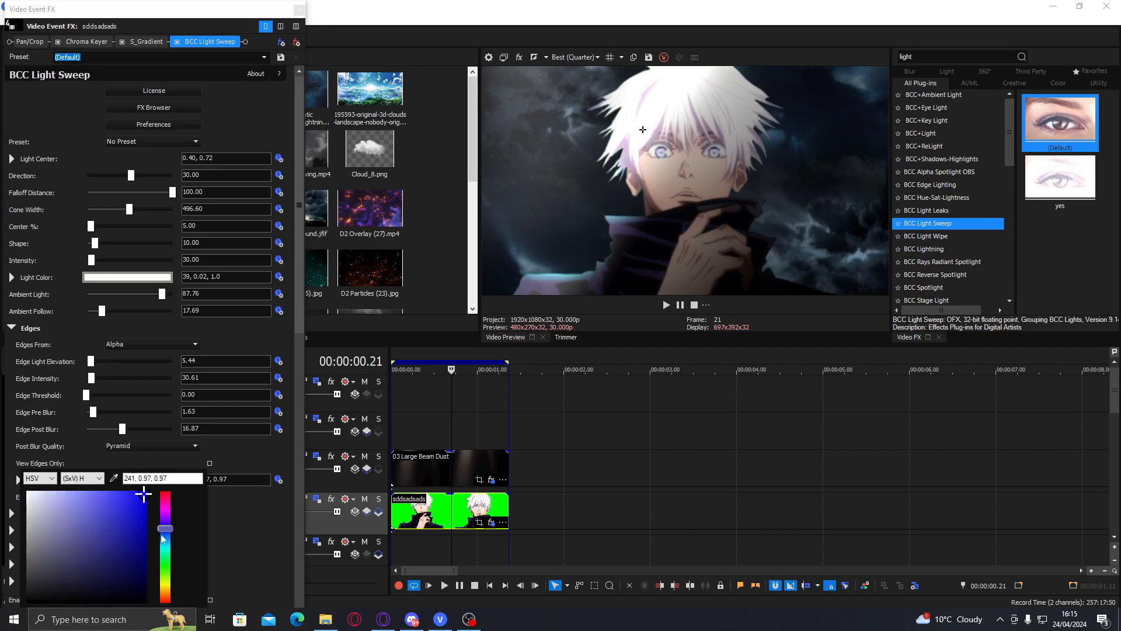
left_click(144, 546)
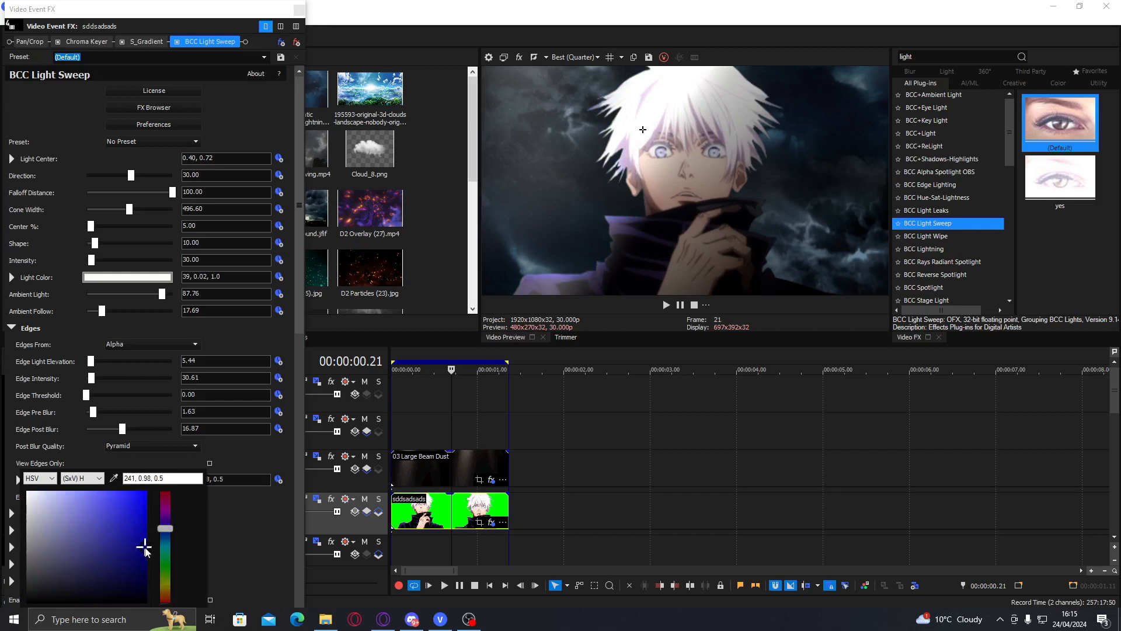
left_click(218, 404)
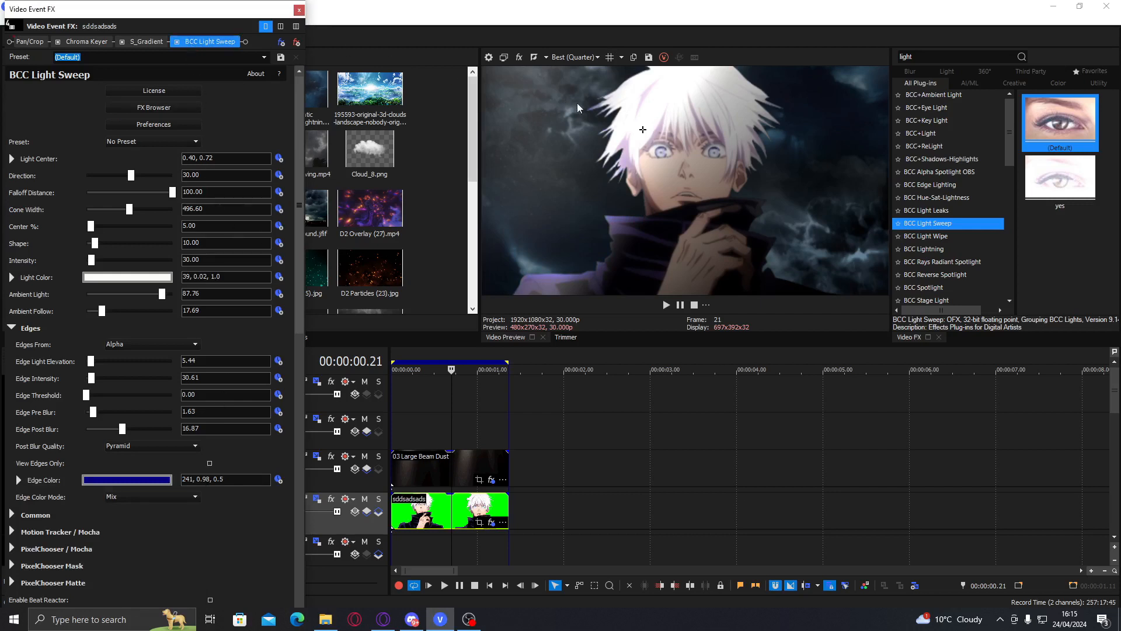
Move the light center to about 0.37, 0.76 and reduce the Falloff Distance to about 23.13
mouse_move(642, 129)
left_mouse_down()
mouse_move(708, 149)
mouse_move(632, 125)
left_mouse_up()
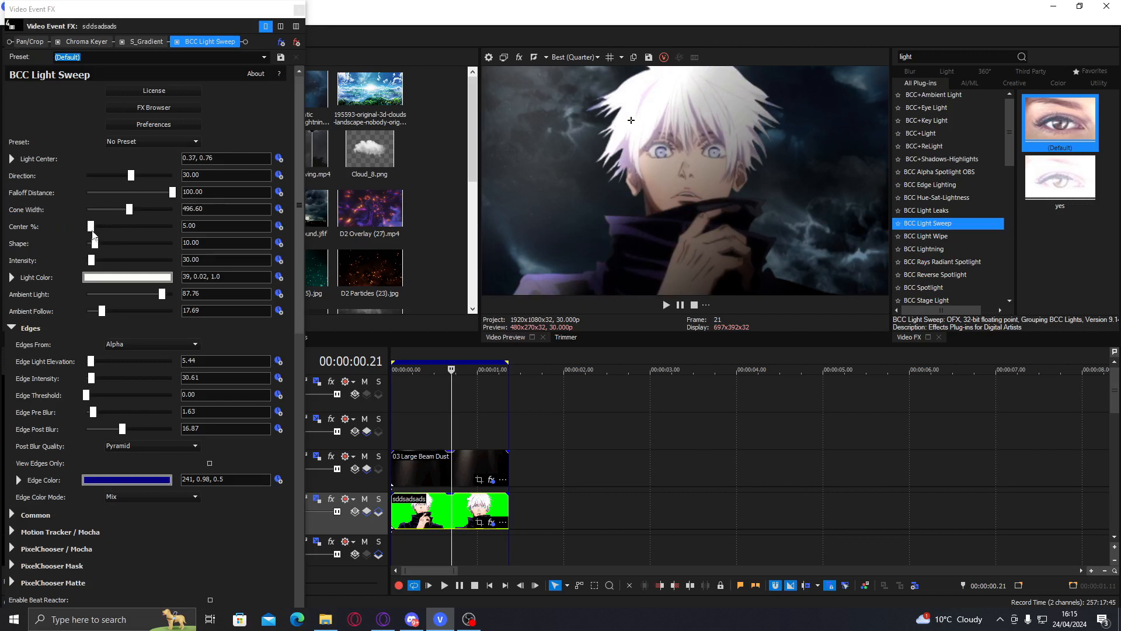
left_click(134, 193)
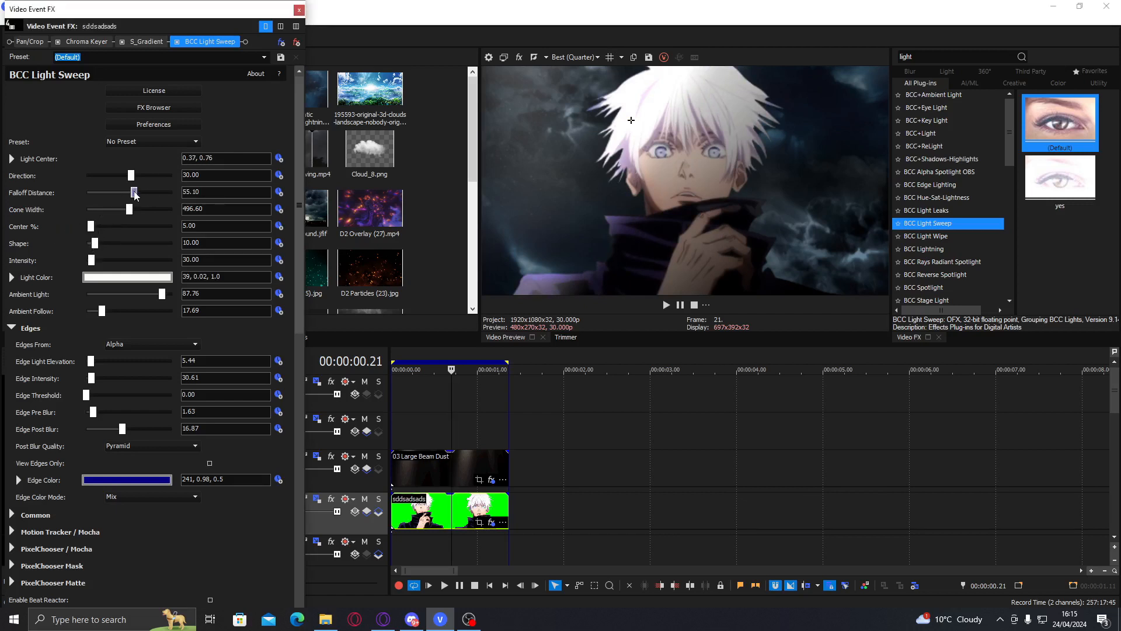
left_click_drag(135, 193, 111, 195)
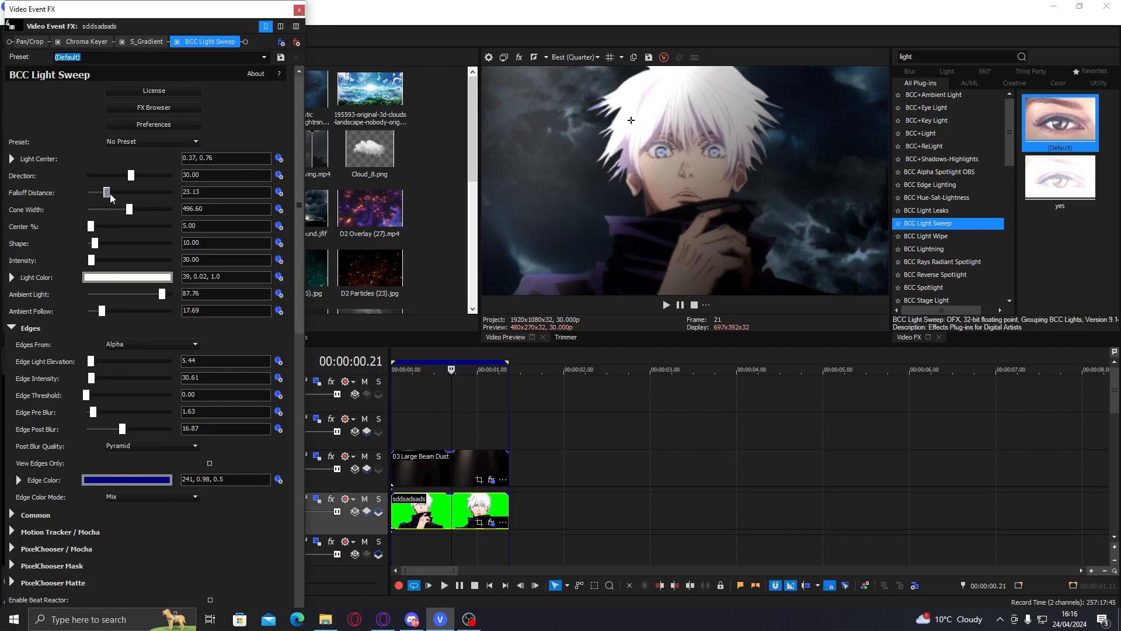
Nudge the light center slightly across the hair and raise the light sweep's Intensity to about 40.82
mouse_move(631, 121)
left_mouse_down()
mouse_move(651, 122)
mouse_move(633, 121)
left_mouse_up()
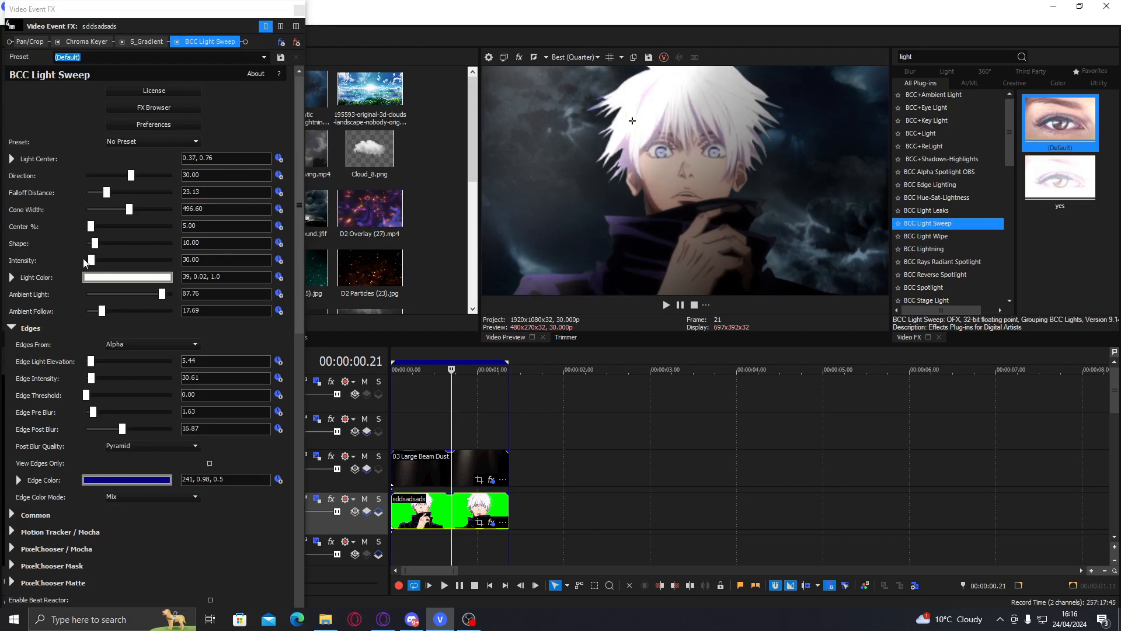
left_click_drag(91, 260, 95, 264)
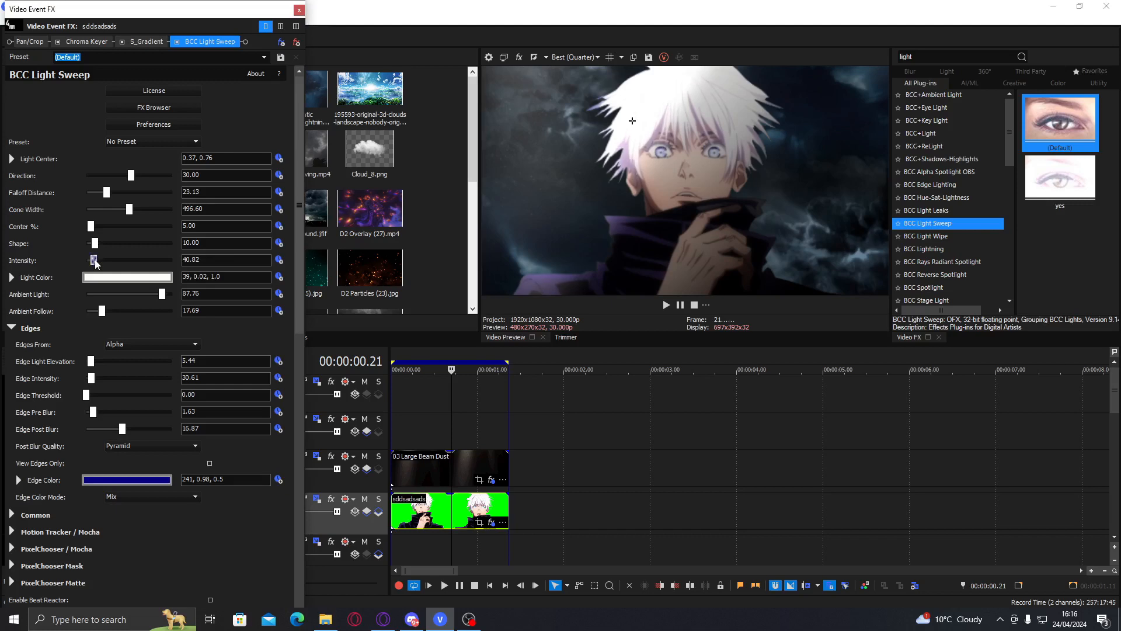
Add a second default BCC Light Sweep to the green-screen character clip and set its Direction to -30
left_click(299, 10)
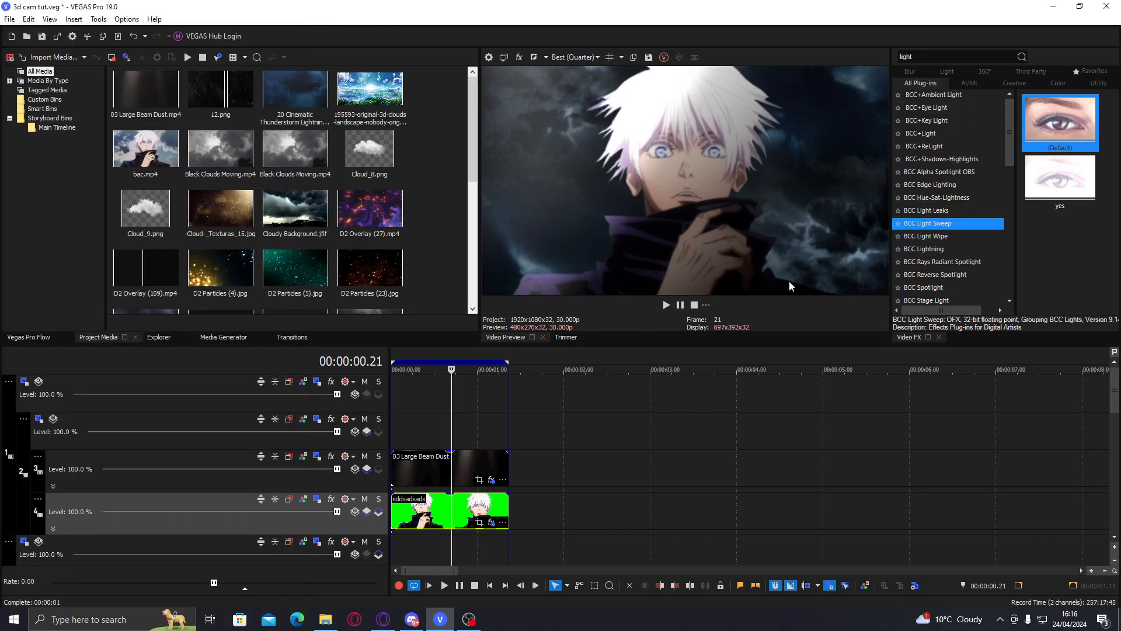
left_click_drag(1039, 123, 791, 133)
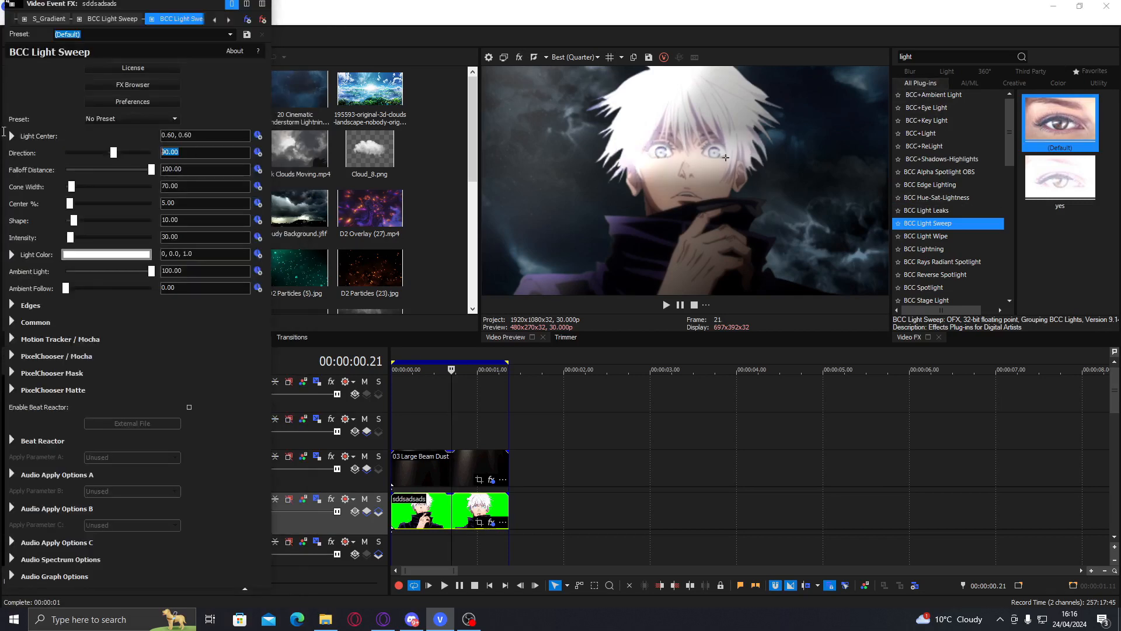
type("-30")
key("Return")
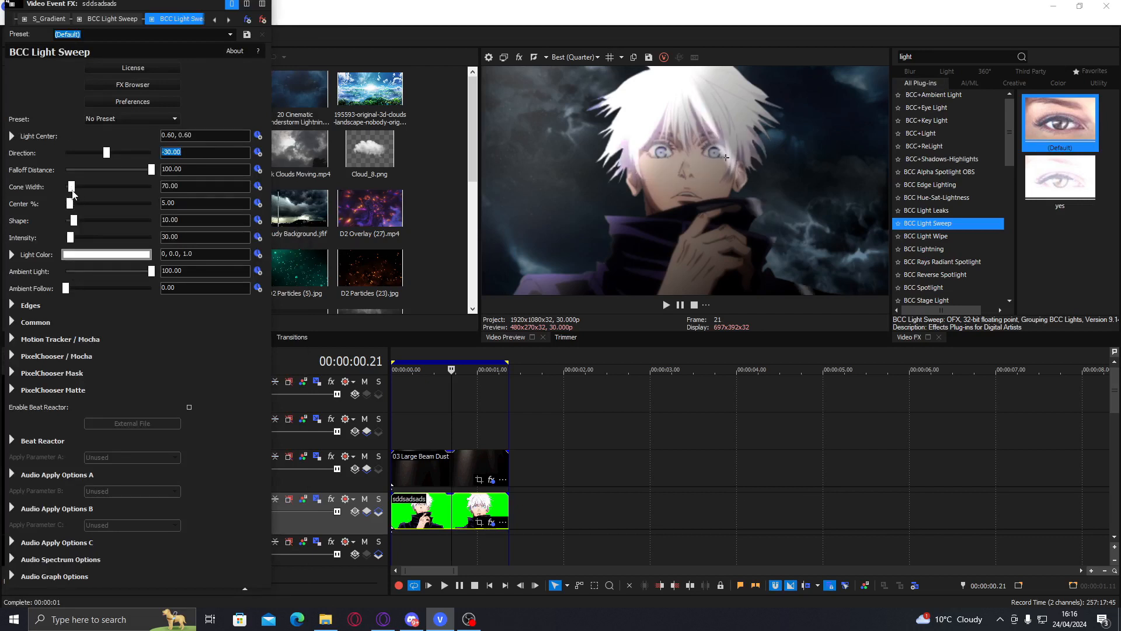
Set the second light sweep's Falloff Distance to about 13.61, Cone Width to about 285.71 and Intensity to about 54.42
left_click_drag(72, 186, 77, 186)
left_click_drag(70, 237, 74, 237)
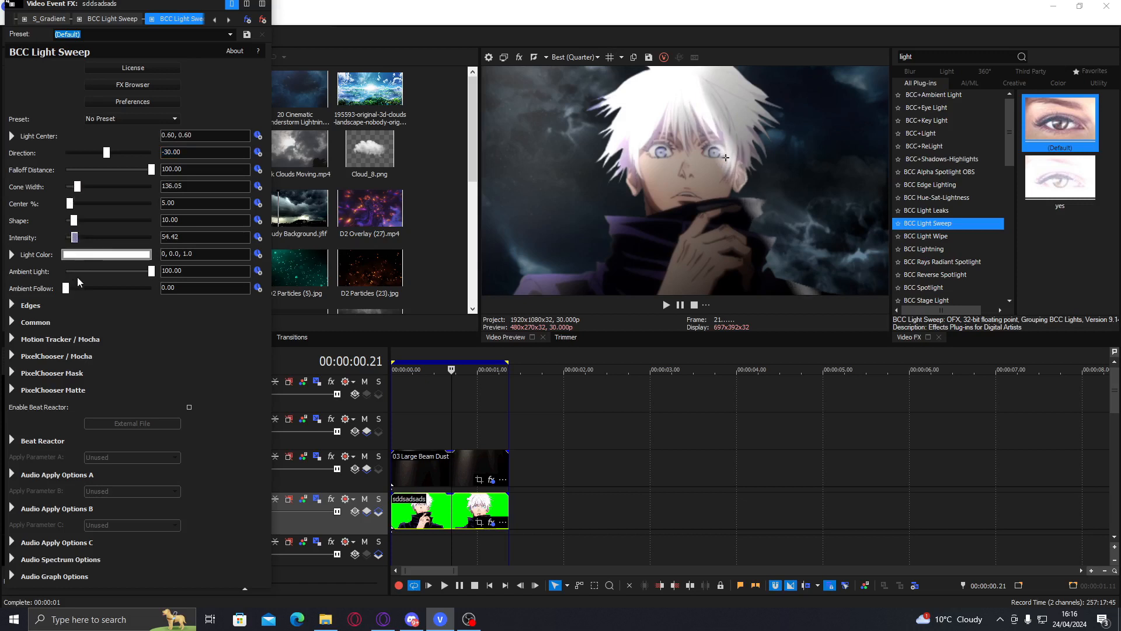
left_click(108, 169)
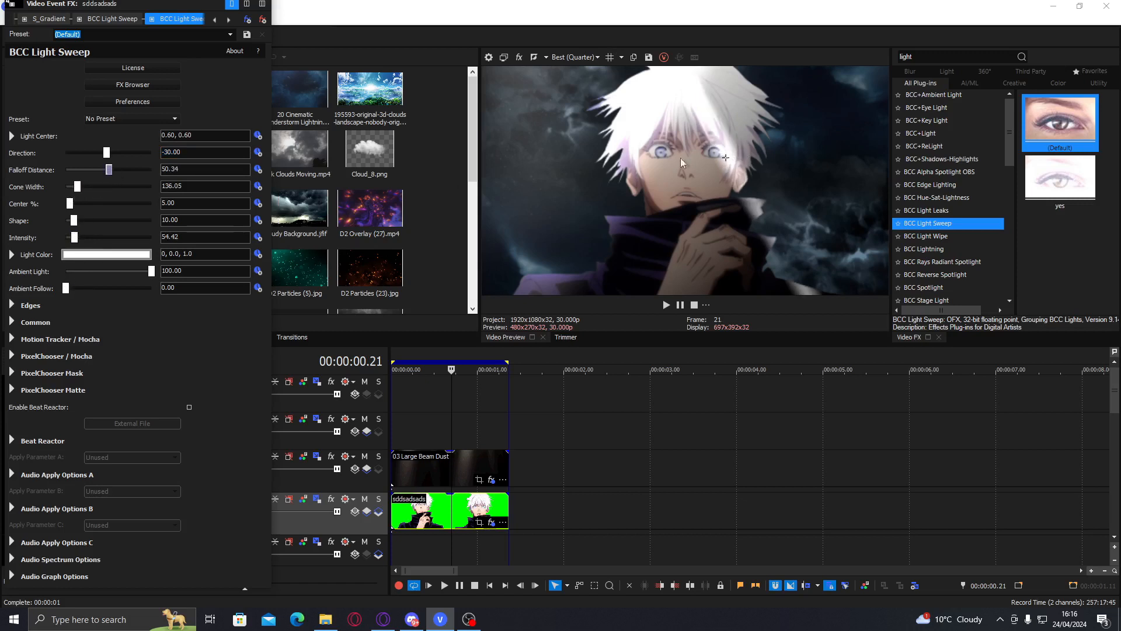
left_click_drag(77, 186, 90, 186)
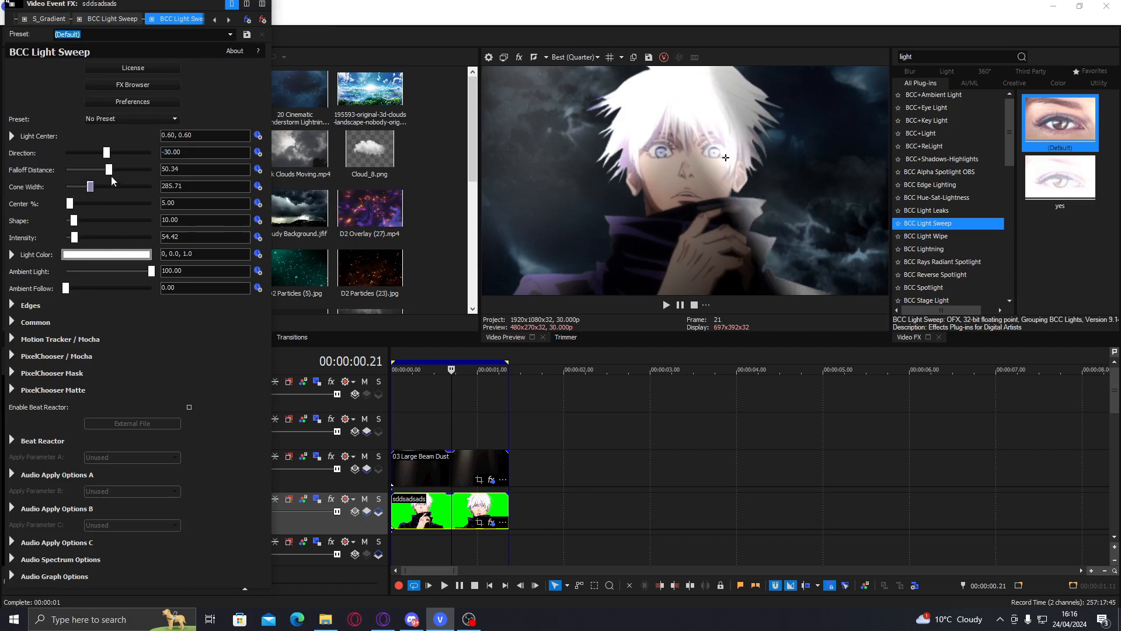
left_click(90, 170)
left_click_drag(90, 169, 76, 170)
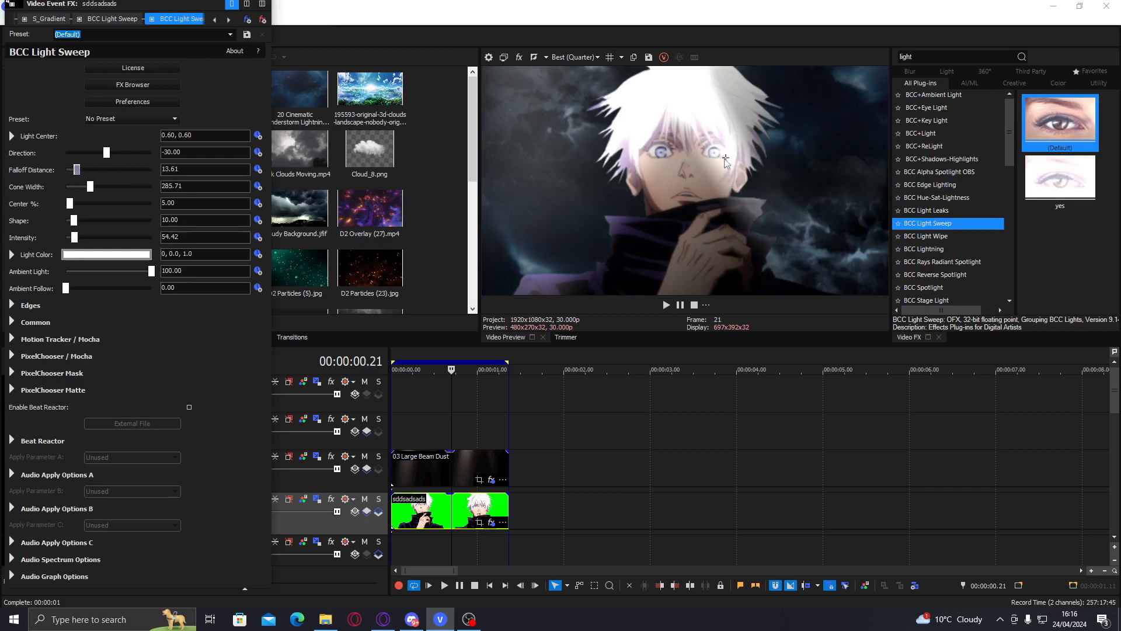
Move the second sweep's light center to about 0.82, 0.23, widen its Cone Width to about 734.69 and reduce its Intensity to 0
left_click_drag(725, 158, 791, 249)
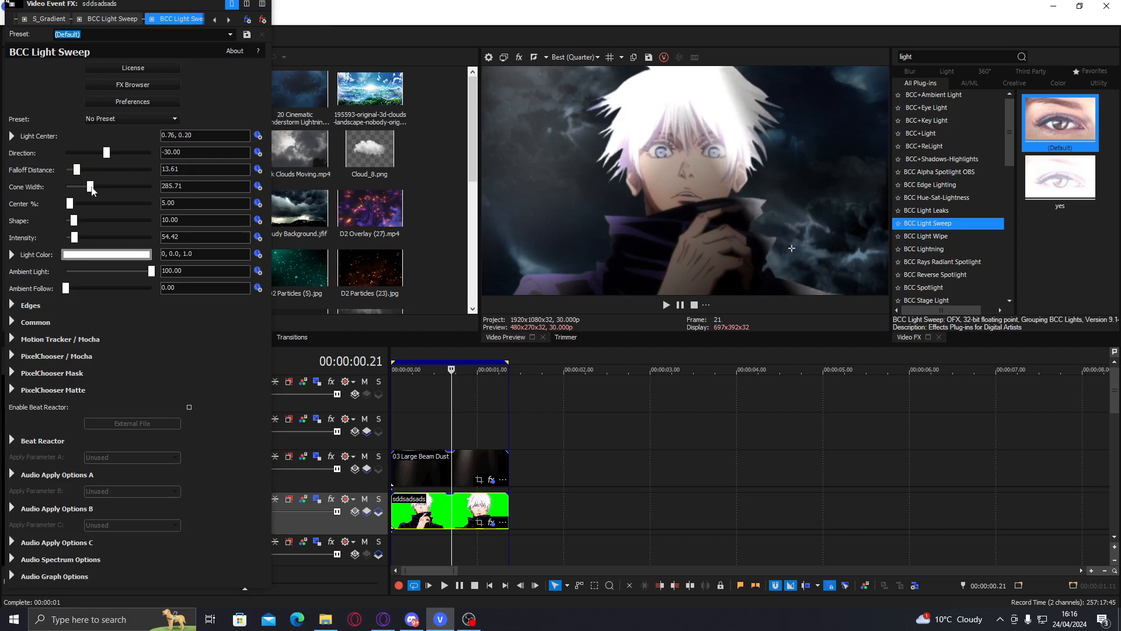
left_click_drag(92, 189, 129, 188)
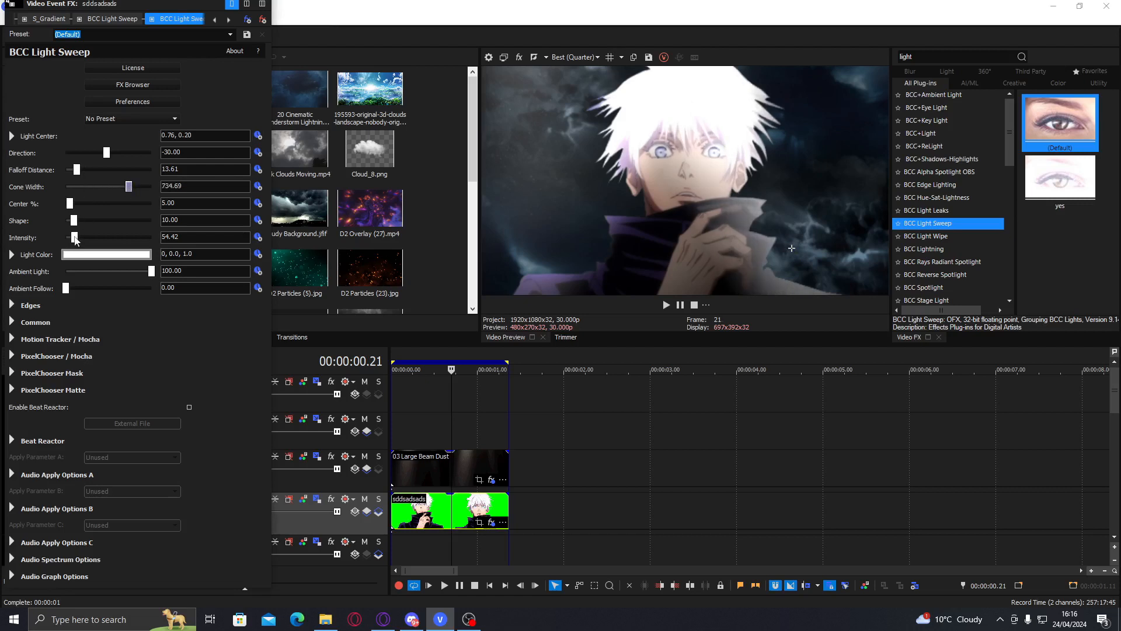
left_click_drag(76, 237, 73, 237)
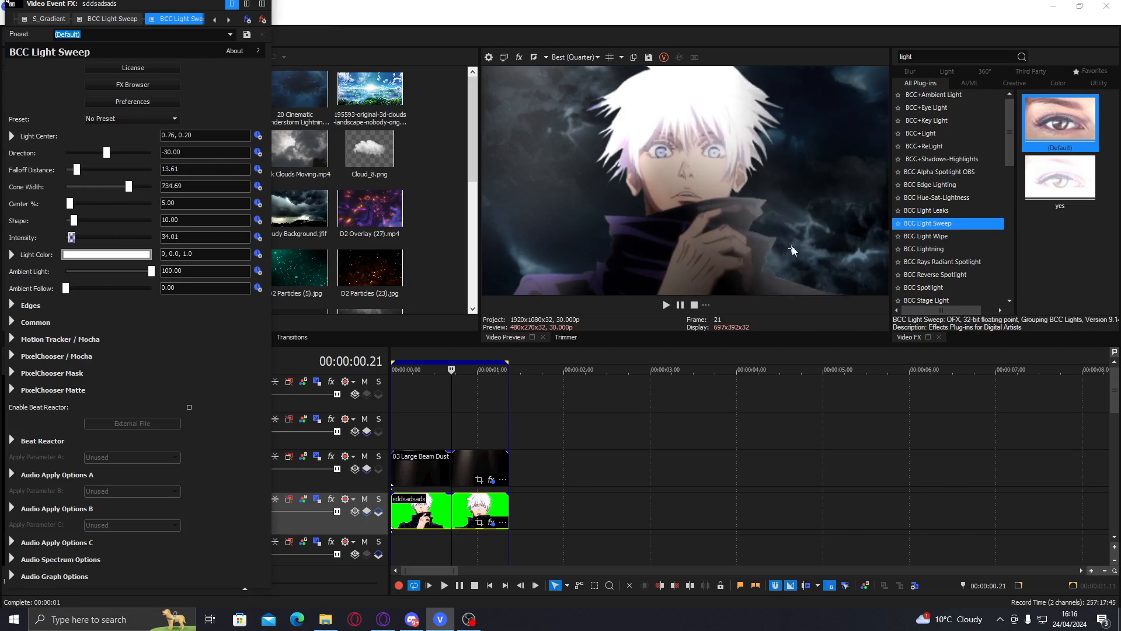
left_click_drag(793, 250, 809, 250)
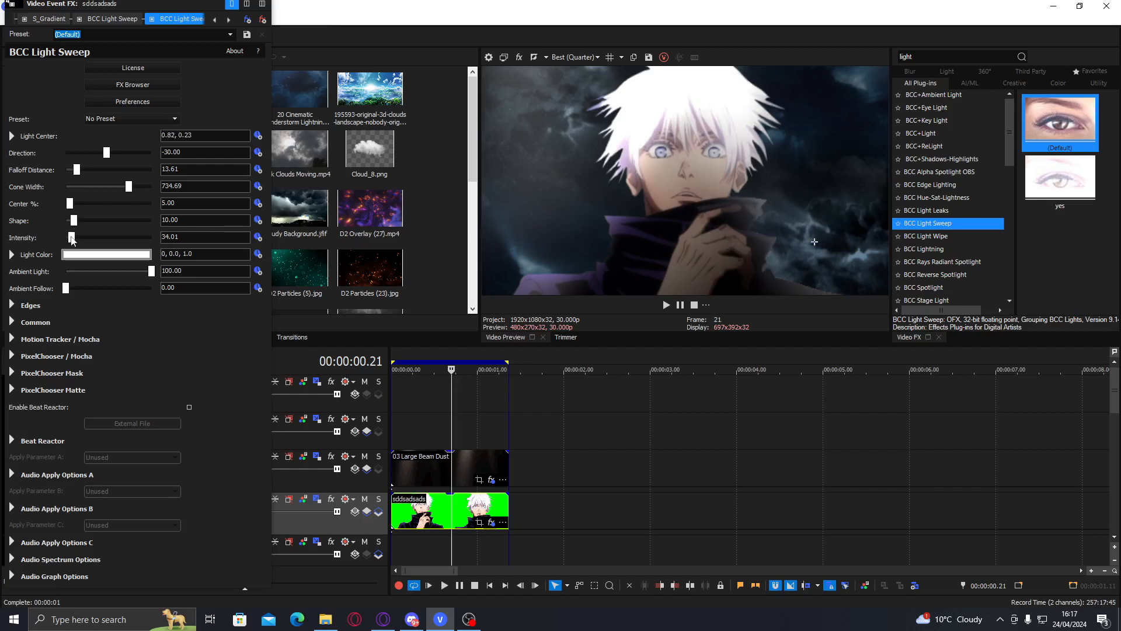
left_click_drag(71, 237, 61, 237)
Set the second sweep's Edge Light Elevation to about 7.48, Edge Intensity 13.61, Pre Blur 2.45 and Post Blur 8.71, with light center 0.81, 0.23
left_click(11, 304)
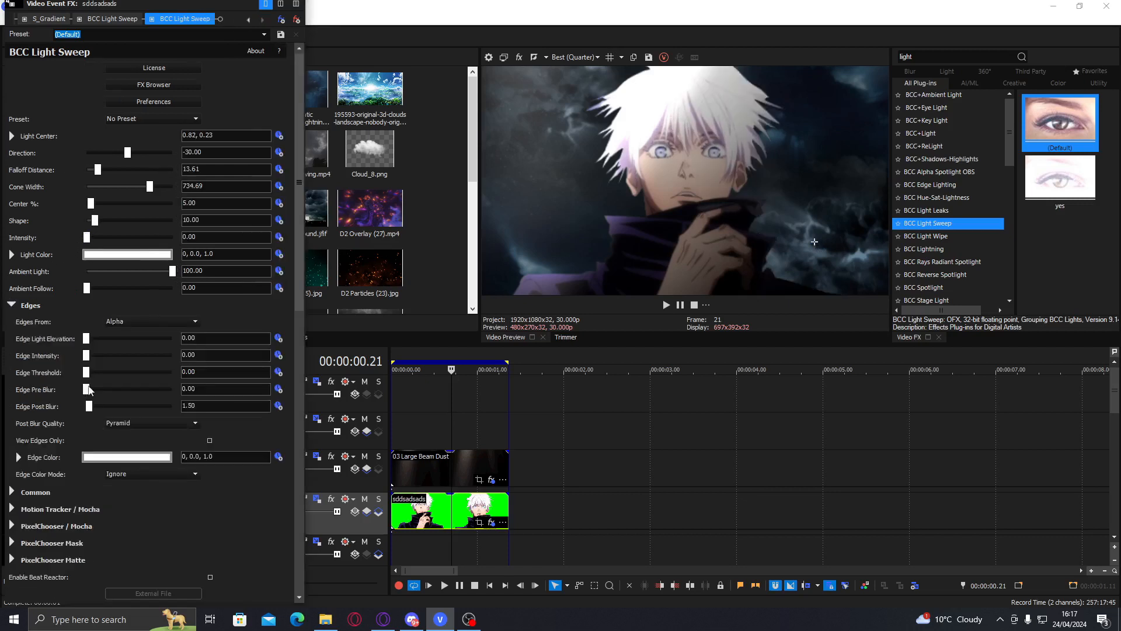
left_click_drag(86, 338, 90, 357)
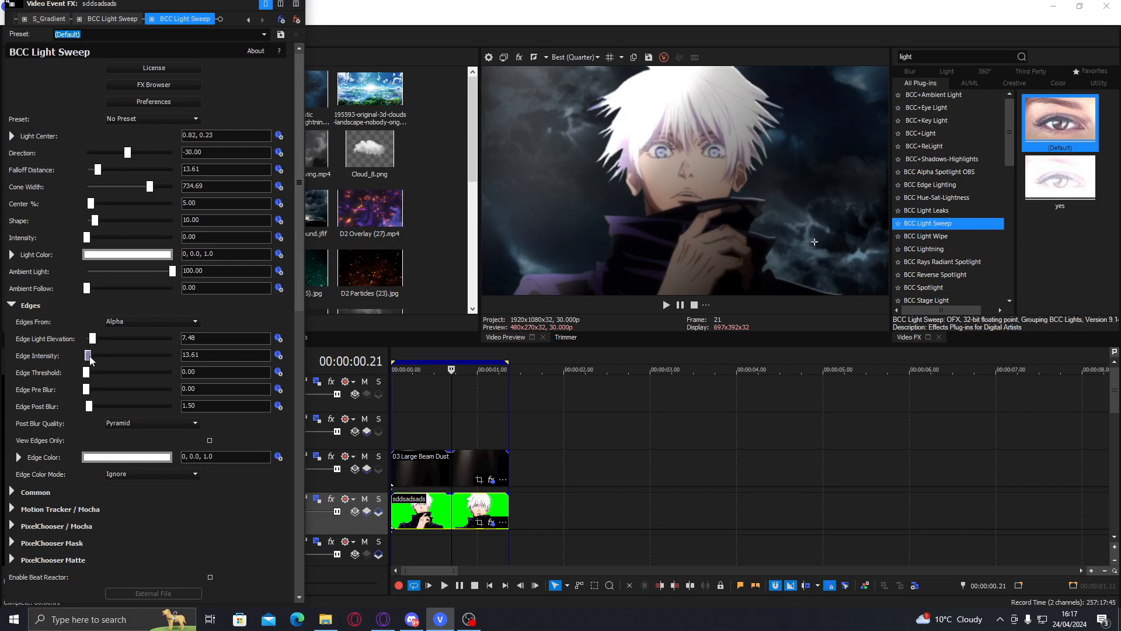
left_click_drag(86, 389, 98, 392)
left_click(105, 406)
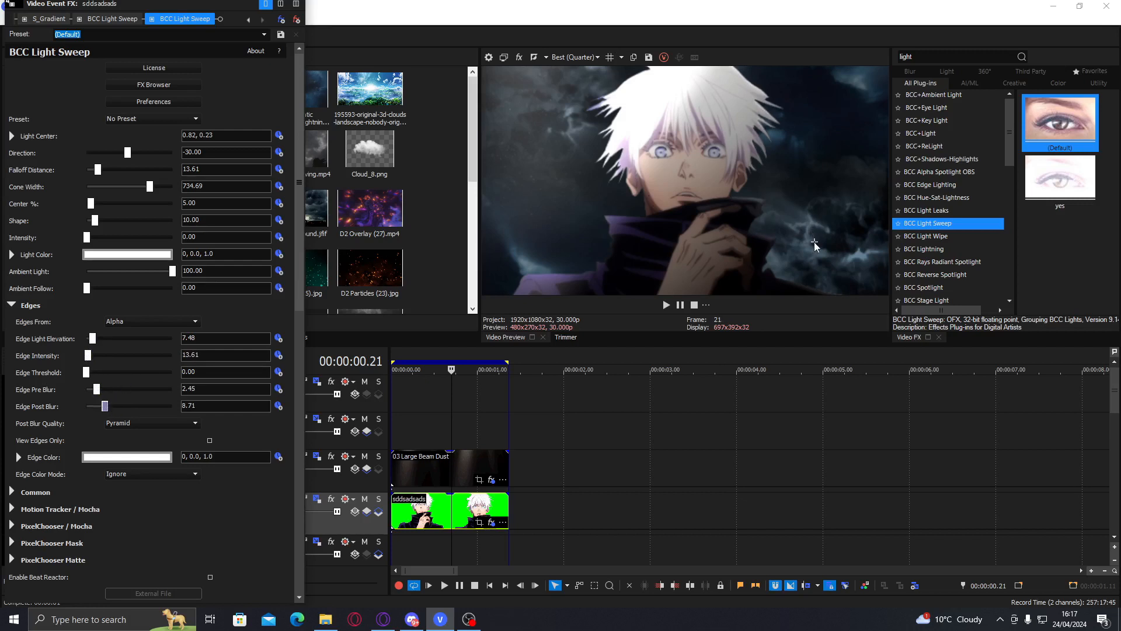
left_click_drag(814, 242, 813, 241)
left_click_drag(305, 10, 287, 20)
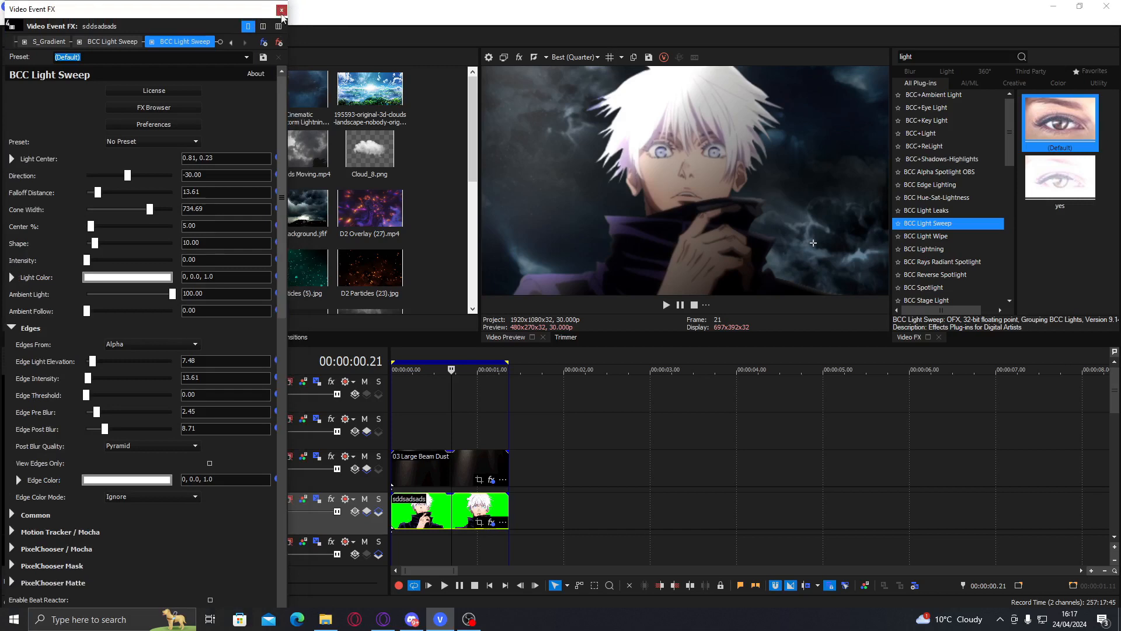
left_click(280, 10)
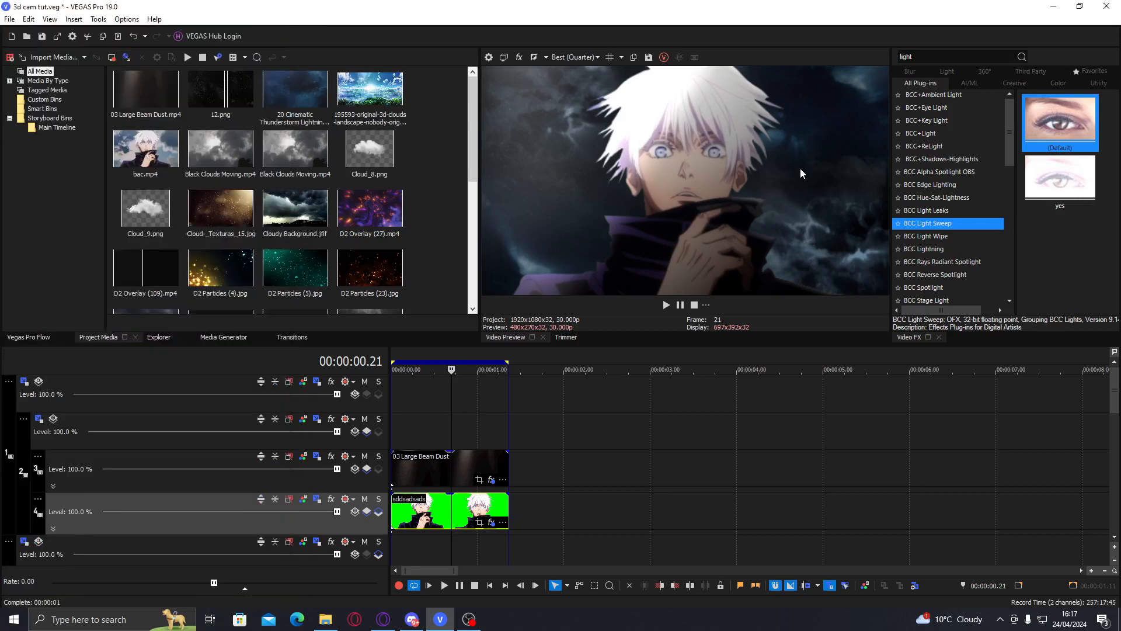
left_click(905, 58)
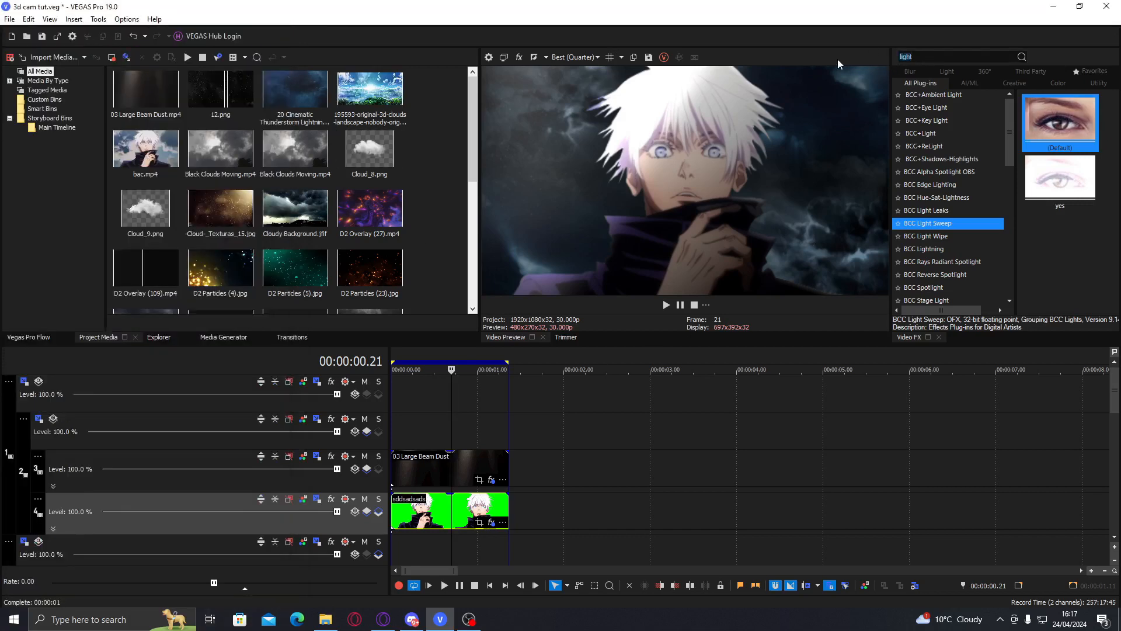
type("look")
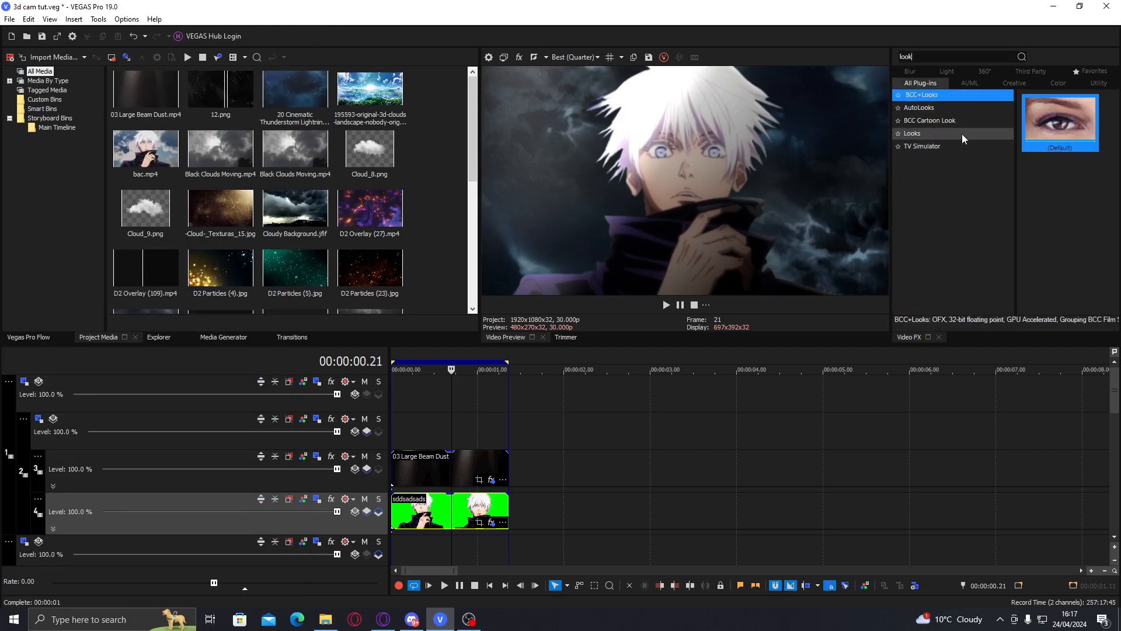
left_click(962, 134)
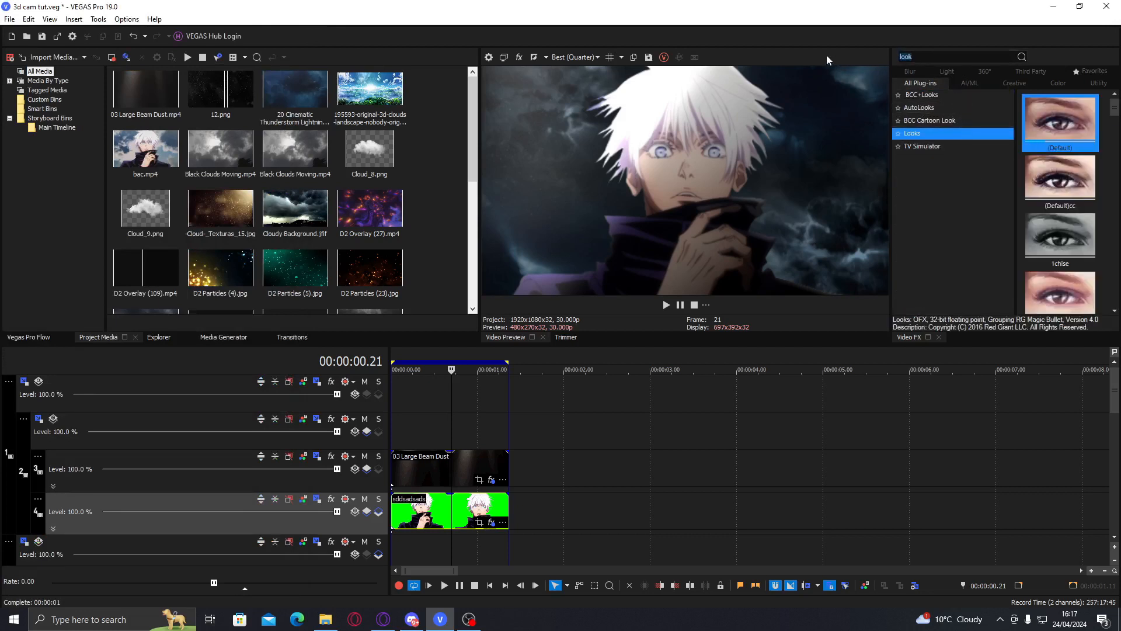
Find the Color Curves effect with the search term curv and add its default preset to the character clip
type("cur")
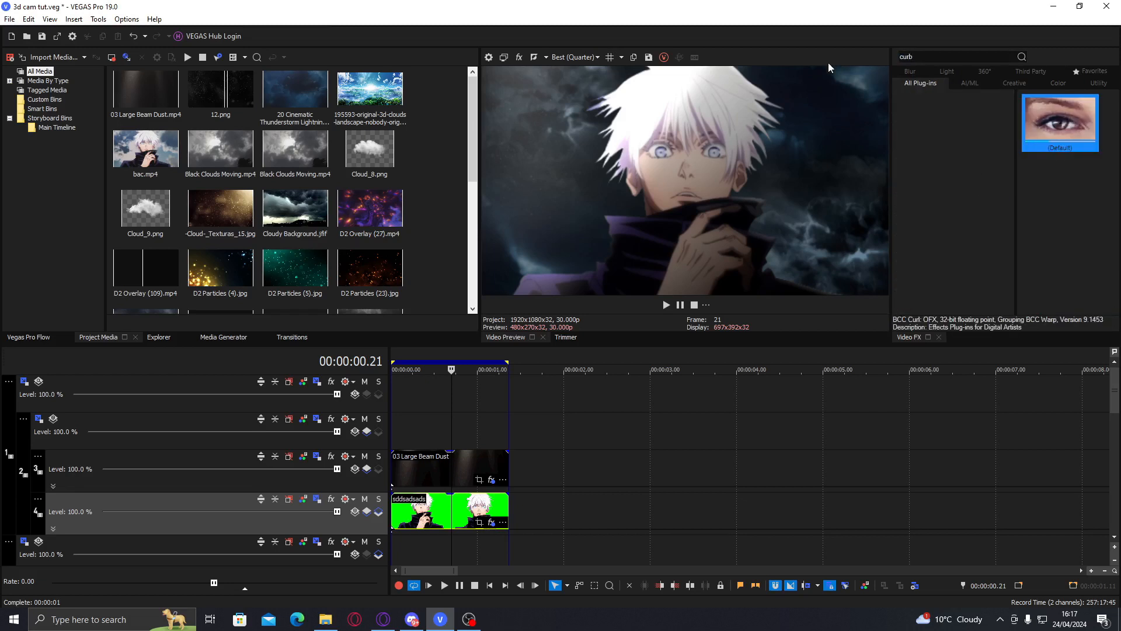
type("v")
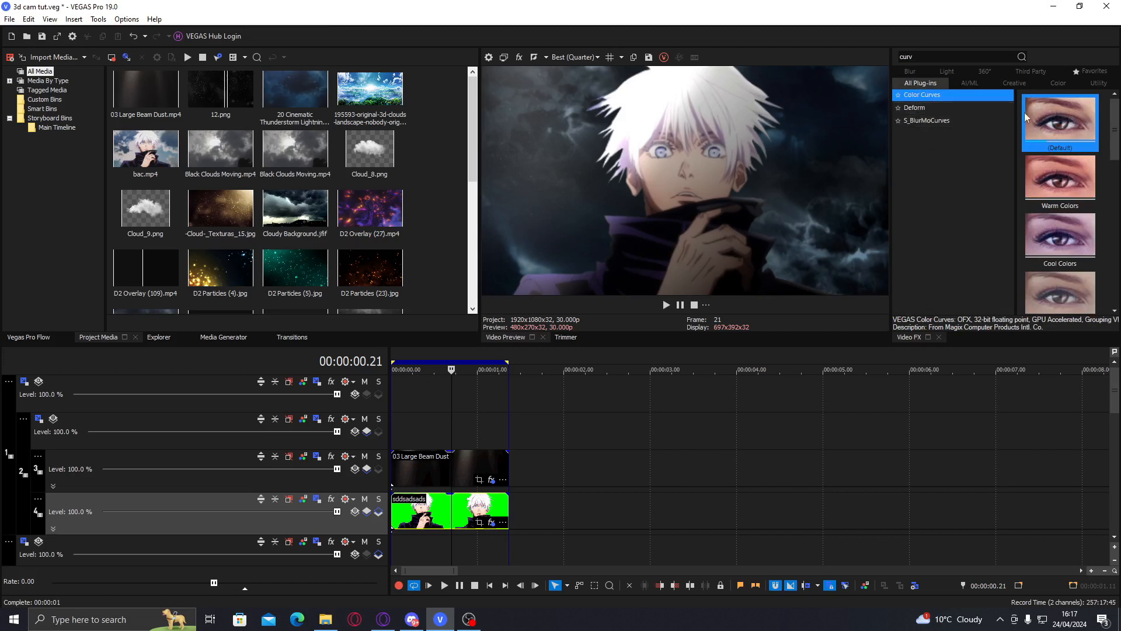
left_click_drag(1024, 112, 473, 513)
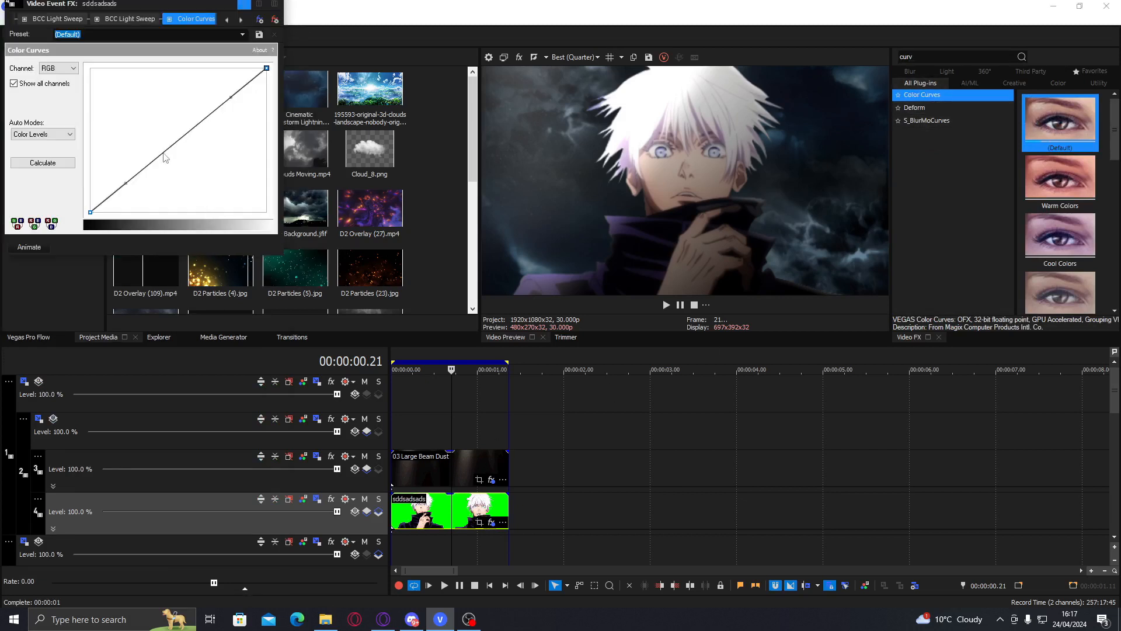
Shape the RGB curve into a gentle S with slightly lowered shadows and raised highlights to add contrast to the character
left_click_drag(138, 175, 143, 177)
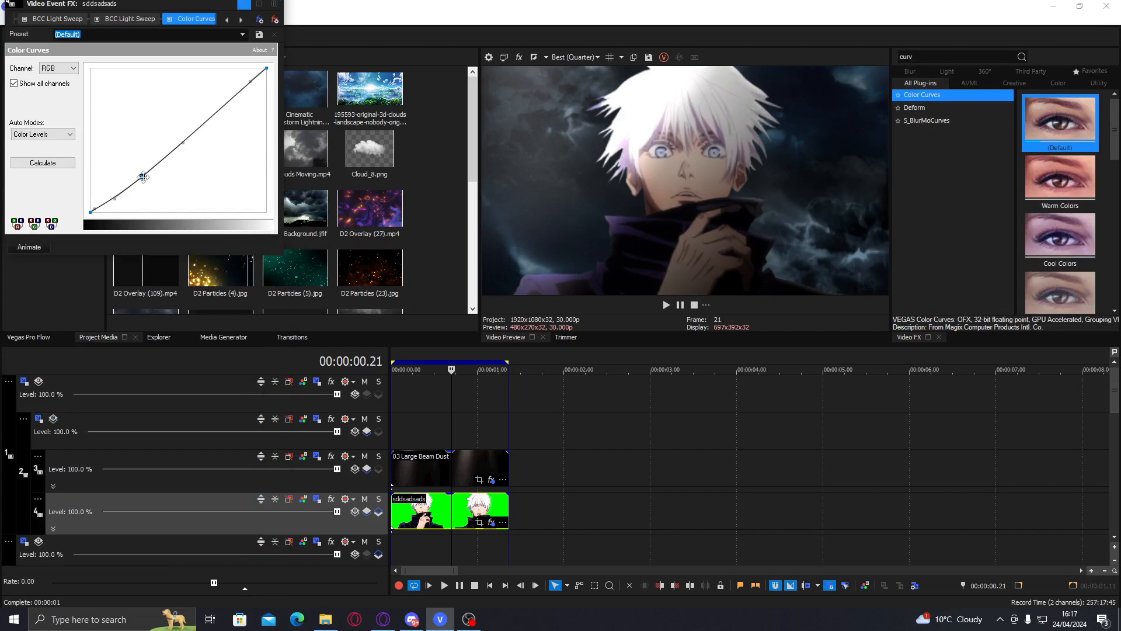
left_click_drag(228, 101, 223, 101)
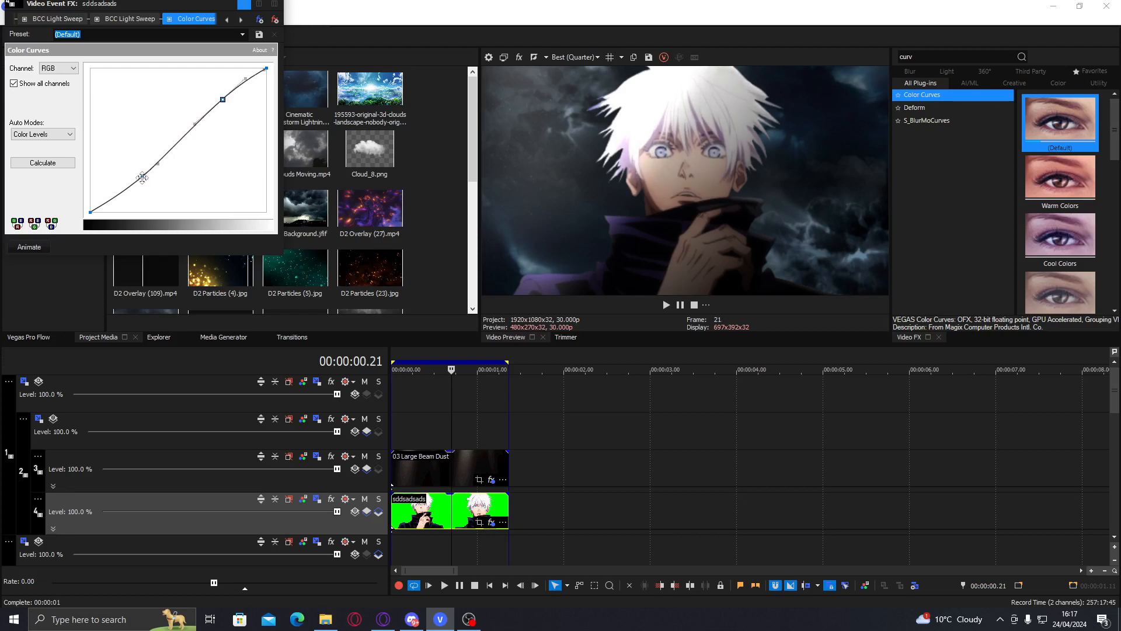
left_click_drag(142, 177, 141, 175)
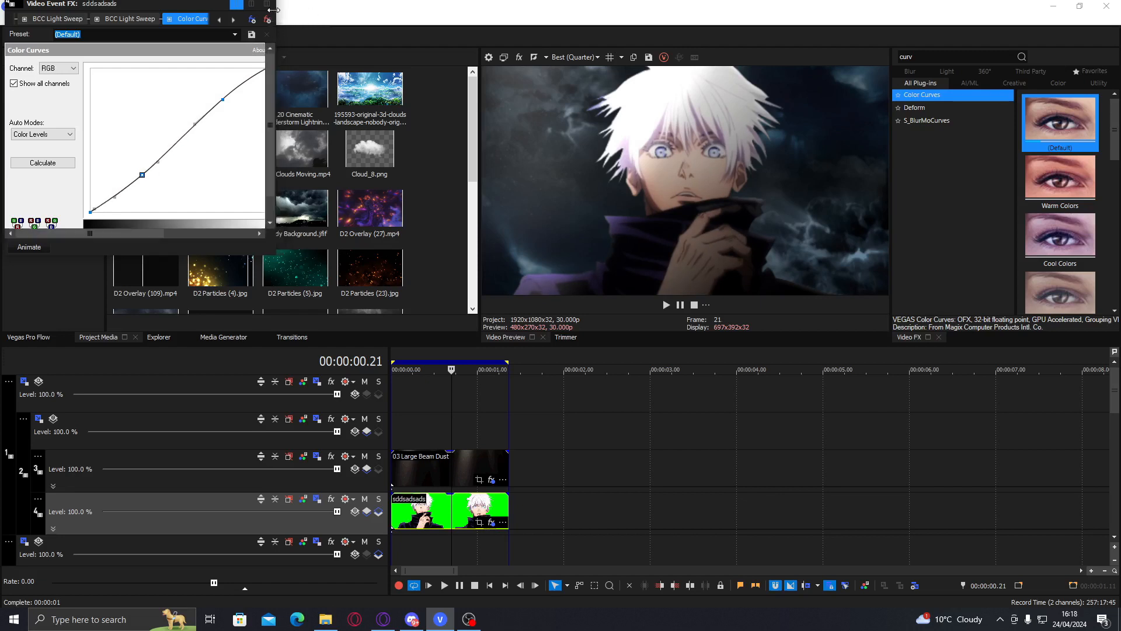
left_click(274, 9)
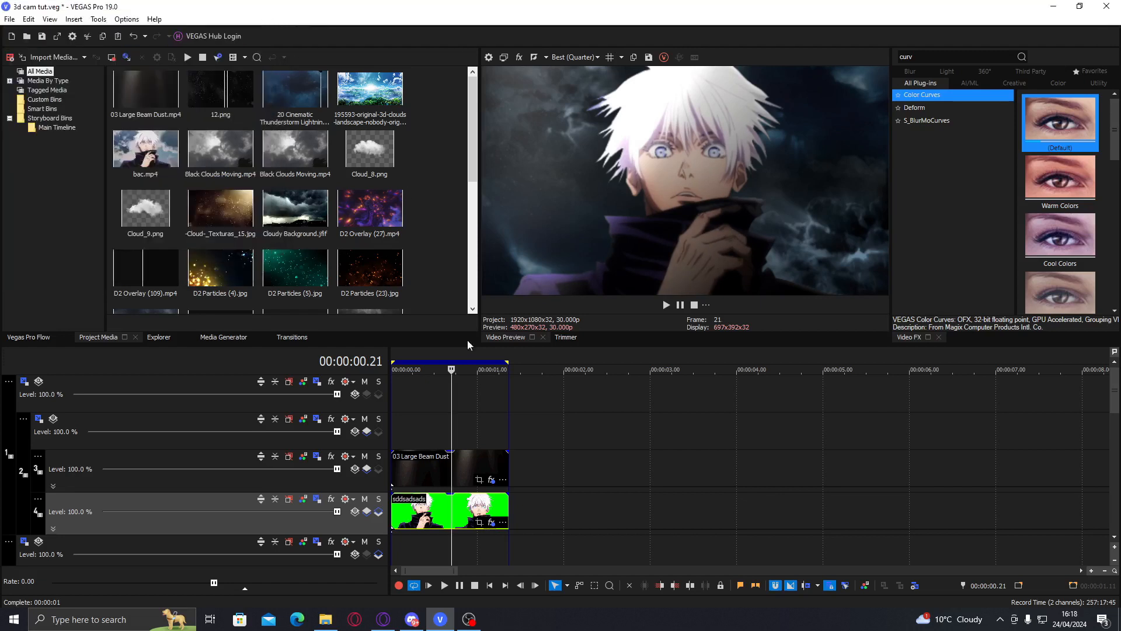
Reopen the character's first BCC Light Sweep, reduce its Intensity to about 30.61 and move its light center to about 0.36, 0.77
left_click(491, 521)
left_click(70, 43)
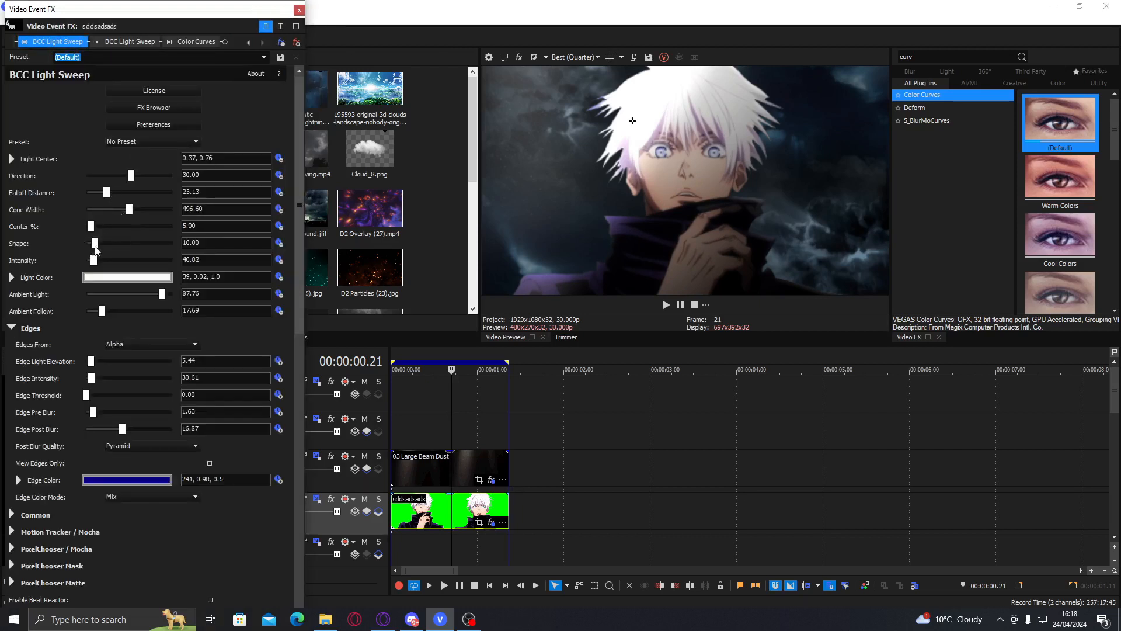
left_click_drag(95, 265, 94, 264)
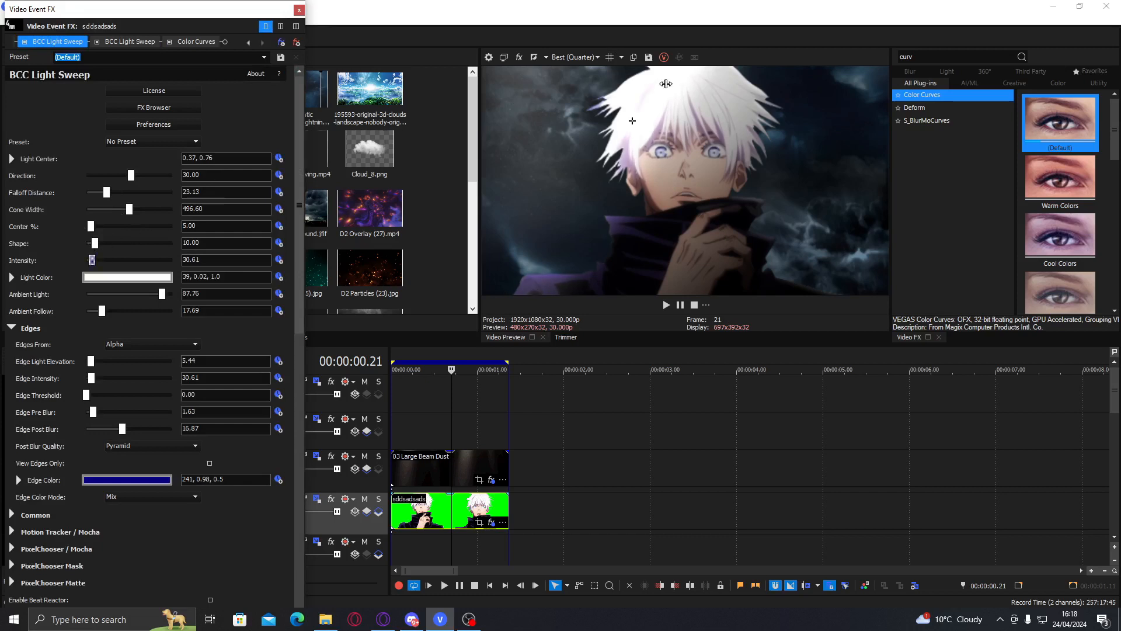
left_click(634, 120)
mouse_move(635, 119)
left_mouse_down()
mouse_move(613, 117)
mouse_move(629, 118)
left_mouse_up()
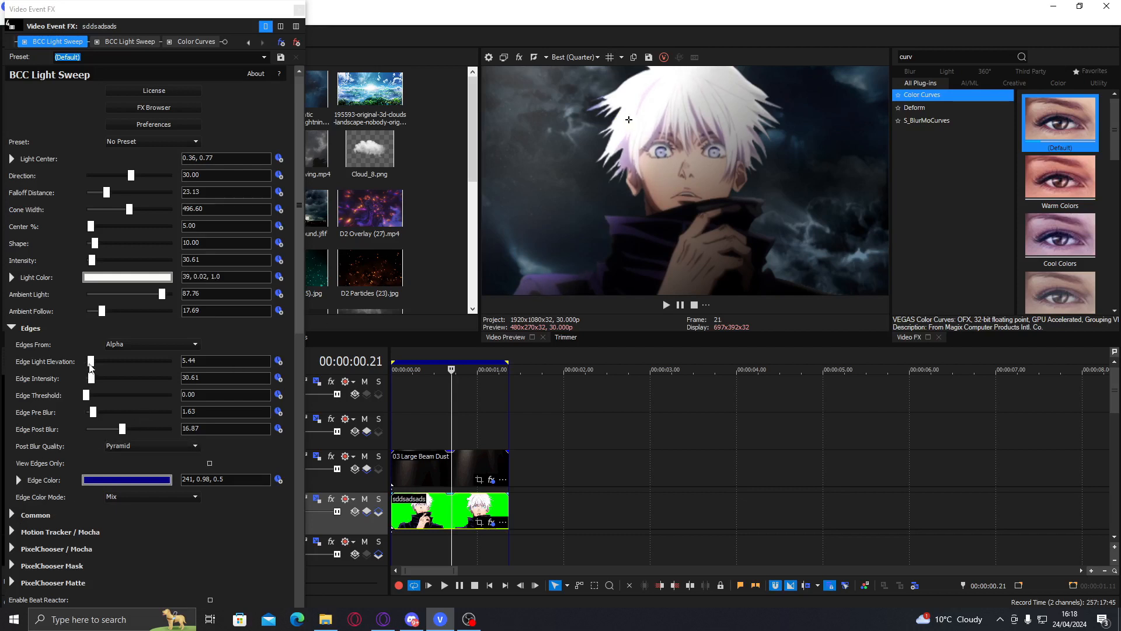
Set the first sweep's Edge Light Elevation to about 7.48, Edge Intensity 47.62, Edge Post Blur 30.20 and Edge Color to pale lavender, HSV 241, 0.08, 0.98
left_click_drag(90, 362, 95, 380)
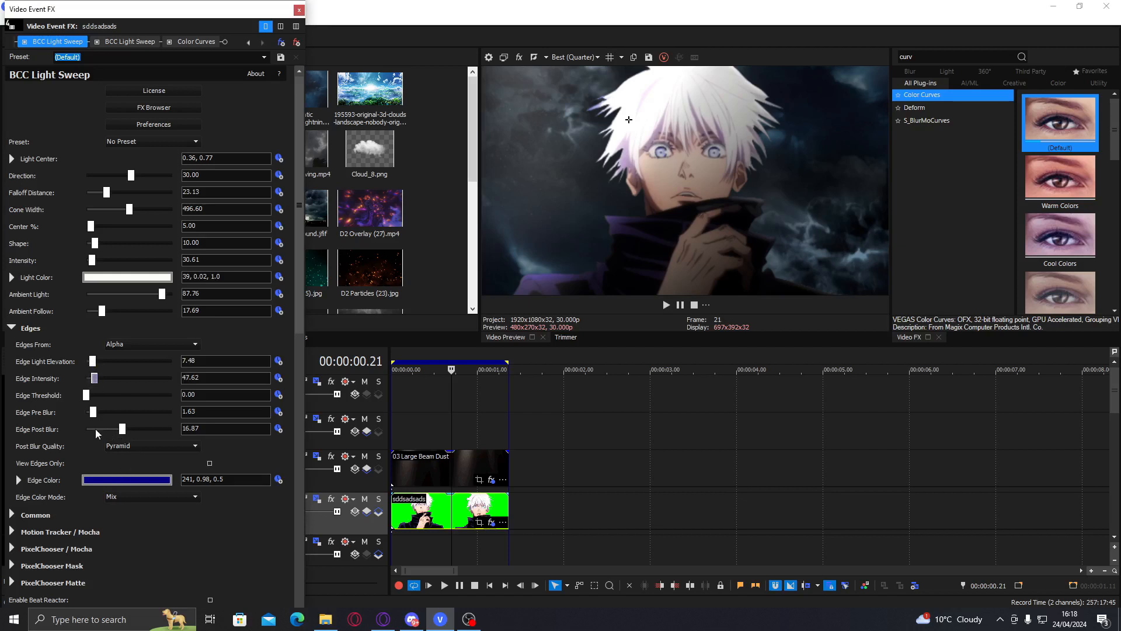
left_click_drag(122, 430, 104, 433)
left_click(120, 480)
left_click(37, 494)
left_click(47, 442)
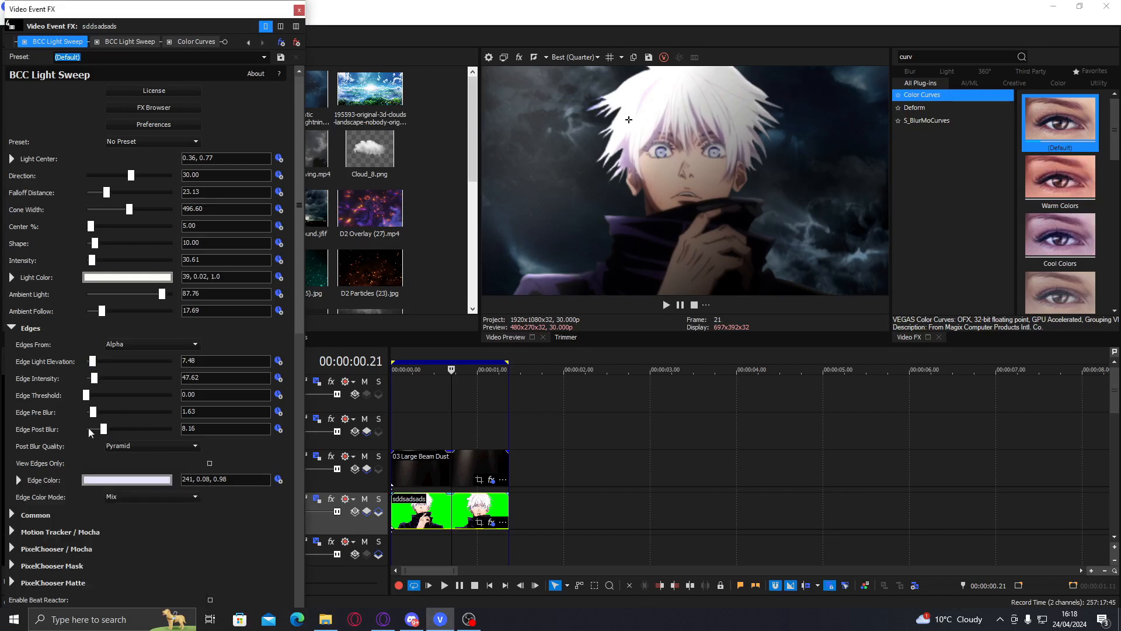
left_click_drag(129, 431, 151, 431)
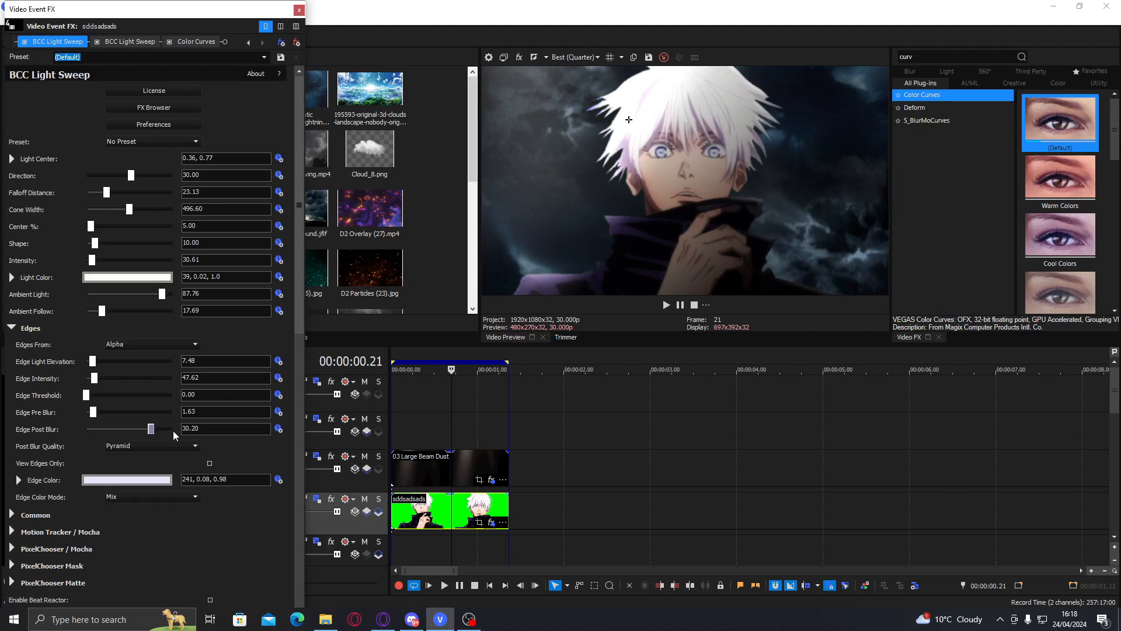
left_click(299, 9)
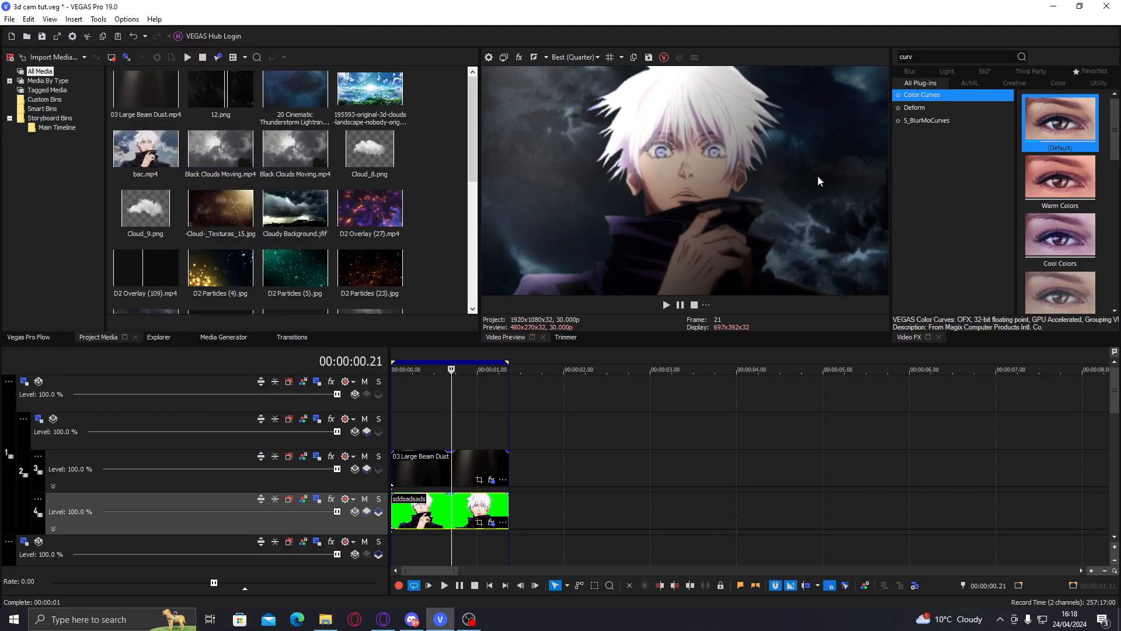
Check the reference AMV clip in the Trimmer, then place the timeline cursor at 00:00:00.17 on the 03 Large Beam Dust clip
left_click(568, 338)
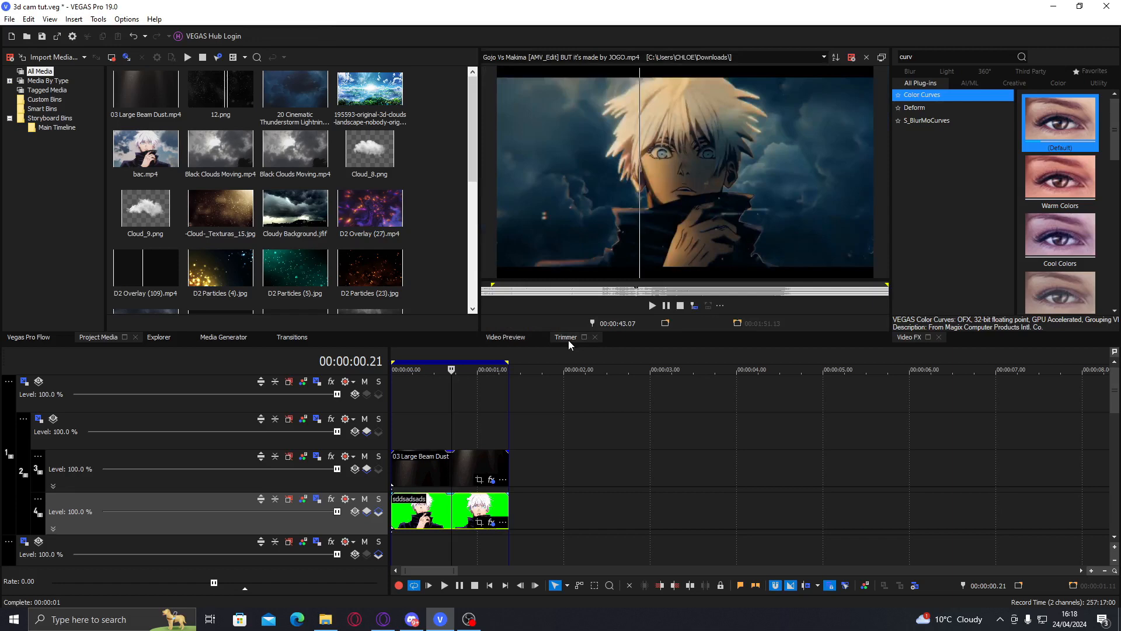
key("space")
key("space")
left_click(441, 476)
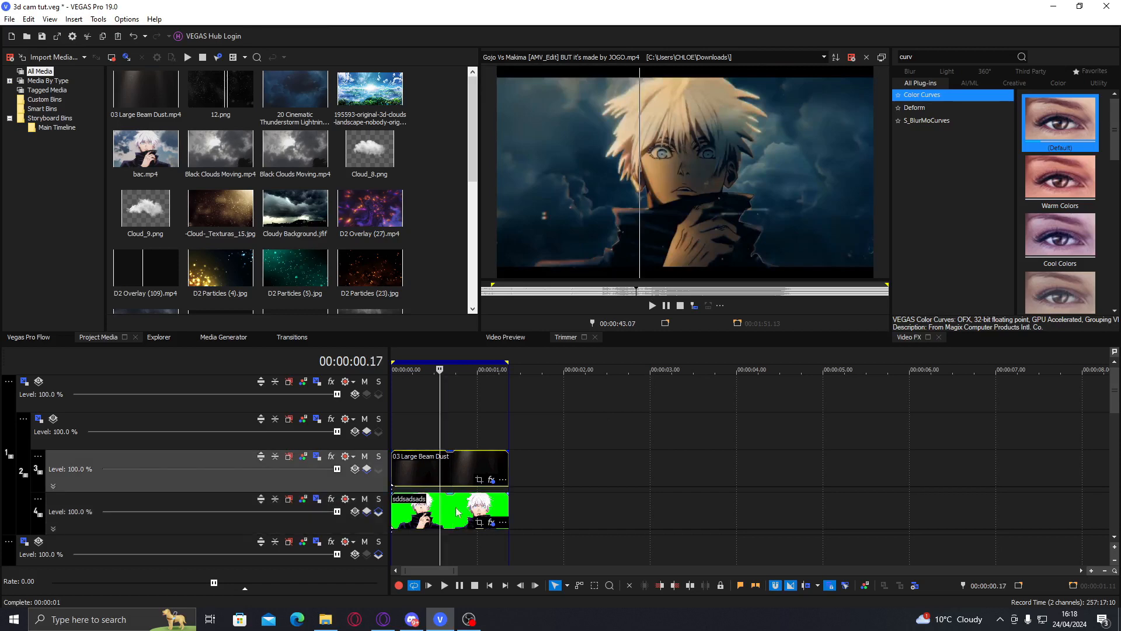
In the character's first BCC Light Sweep, set Light Color to orange HSV 39, 0.99, 0.77 and Edge Color to 41, 0.98, 0.75
left_click(491, 339)
left_click(492, 523)
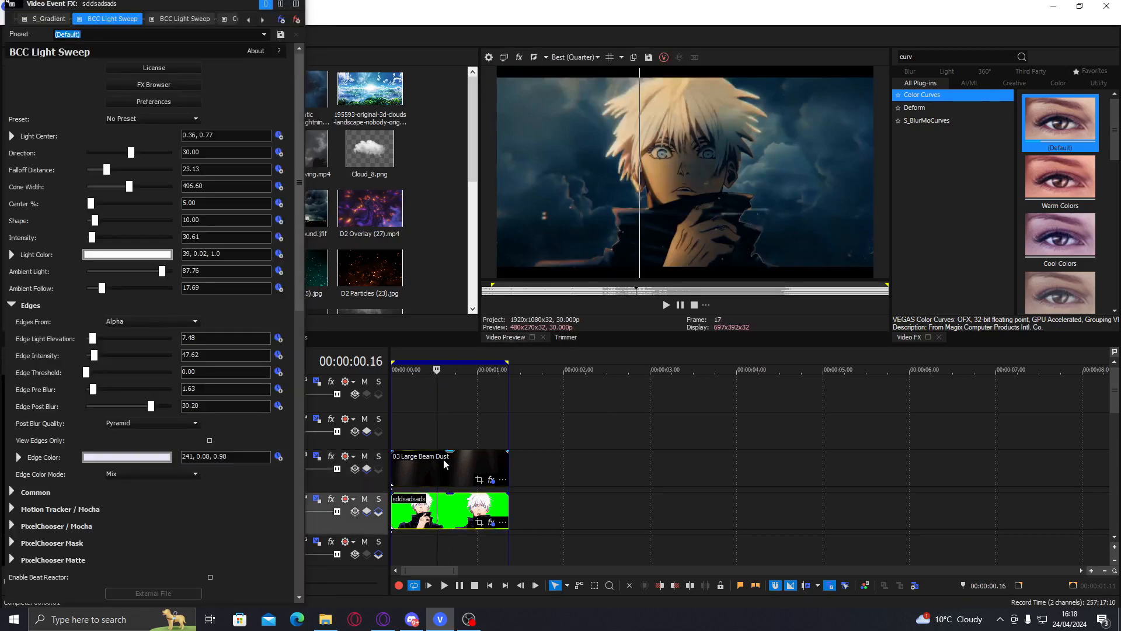
left_click(142, 256)
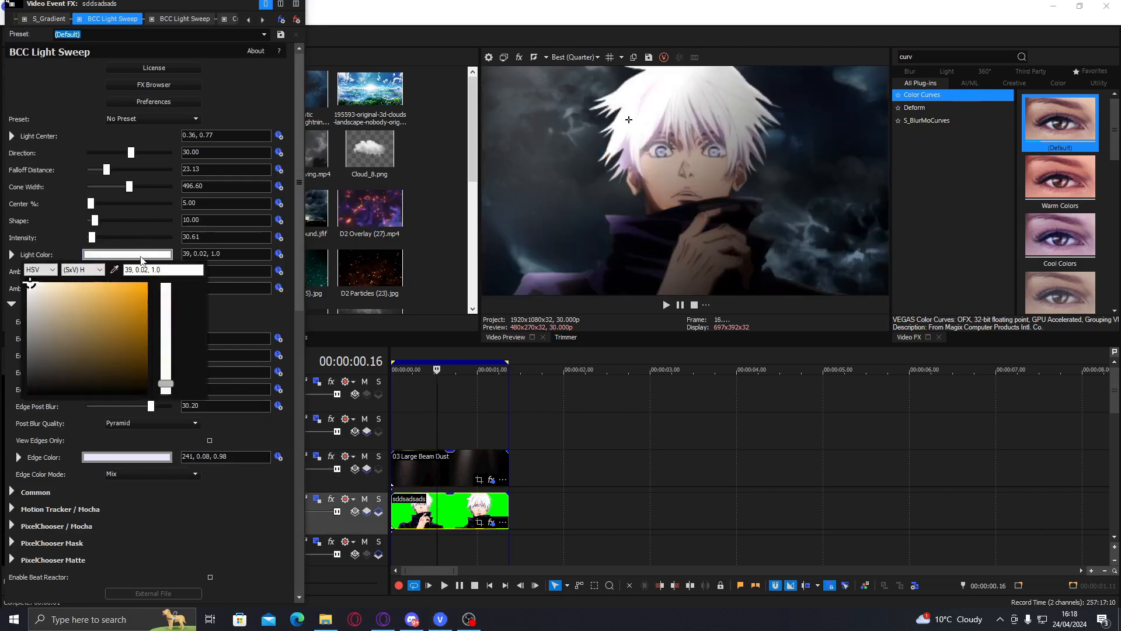
left_click(147, 312)
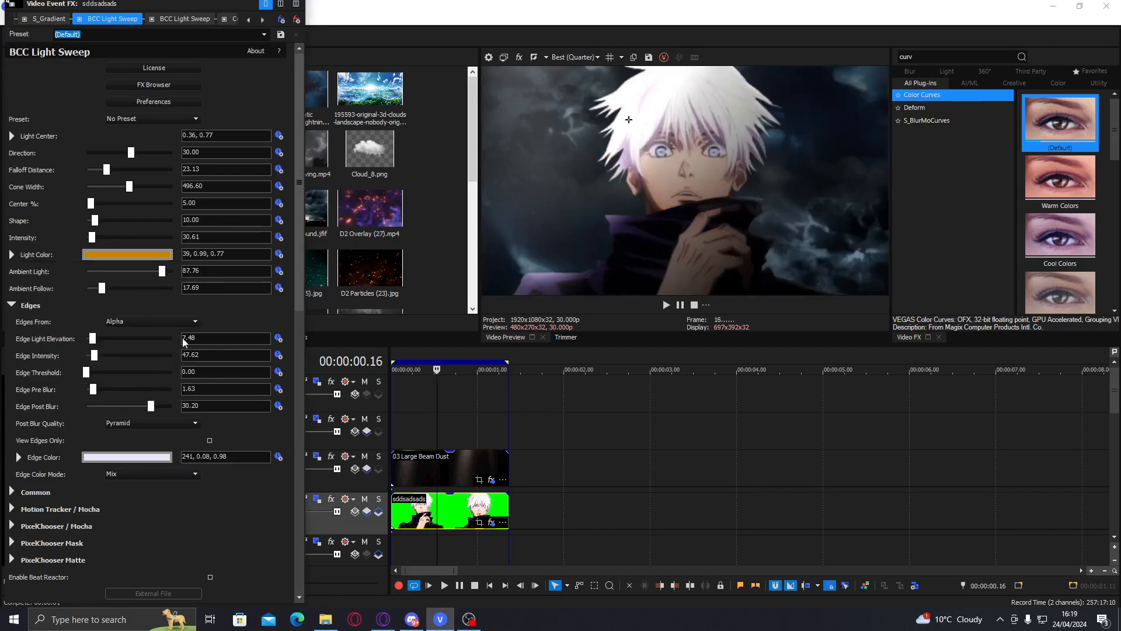
left_click(127, 461)
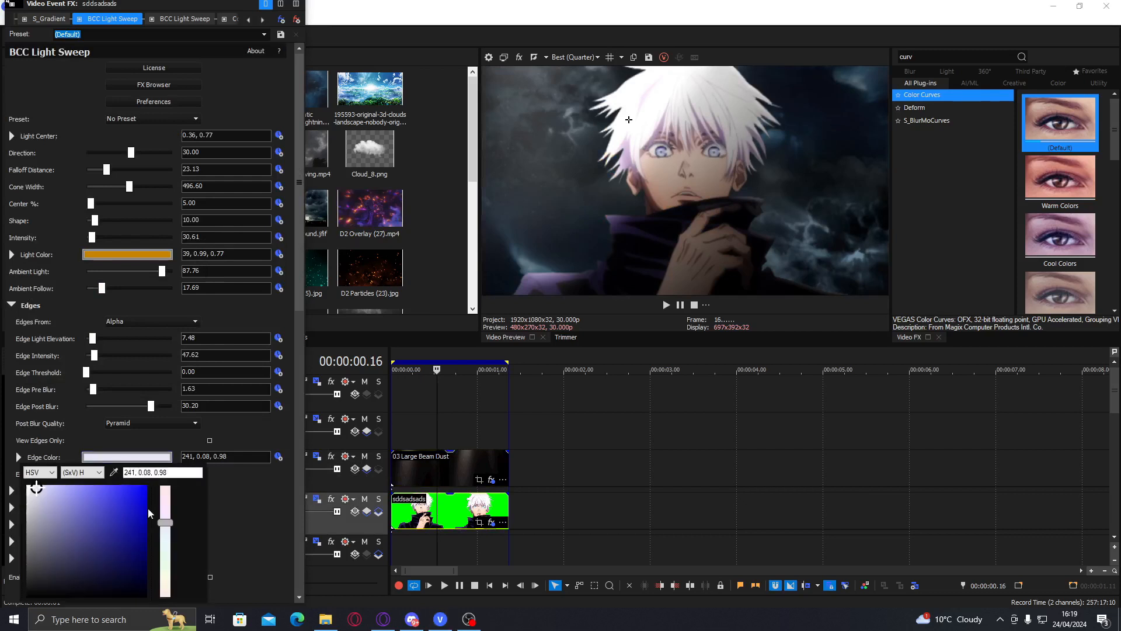
left_click(145, 514)
left_click(164, 585)
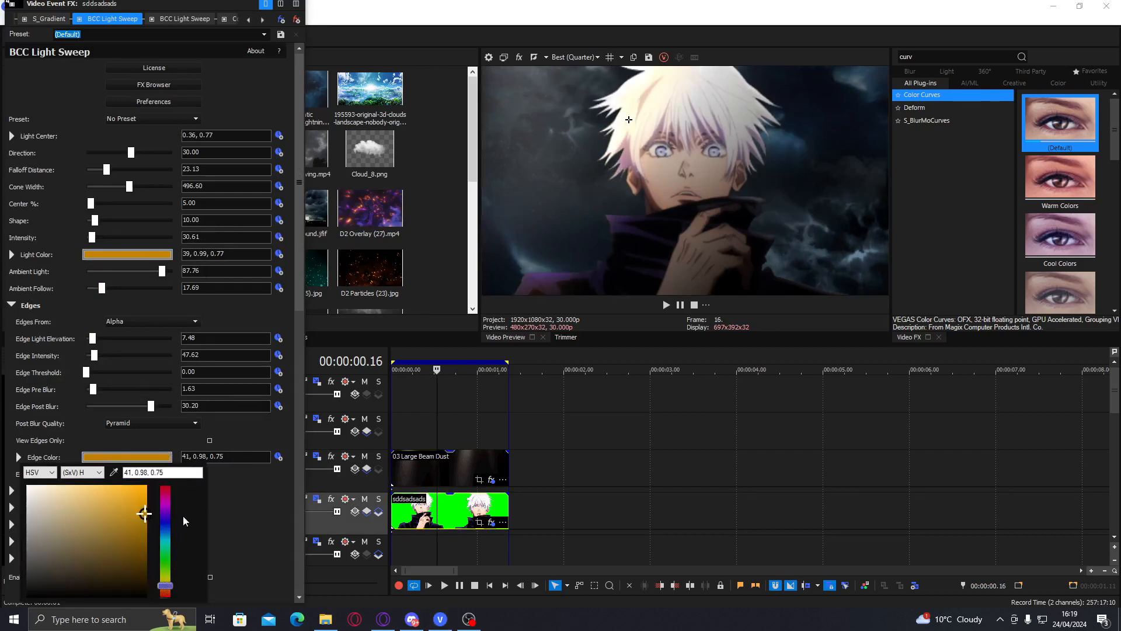
left_click(228, 383)
In the second BCC Light Sweep, set Edge Color to HSV 39, 0.96, 0.58 and Light Color to 43, 0.98, 0.69
left_click(196, 20)
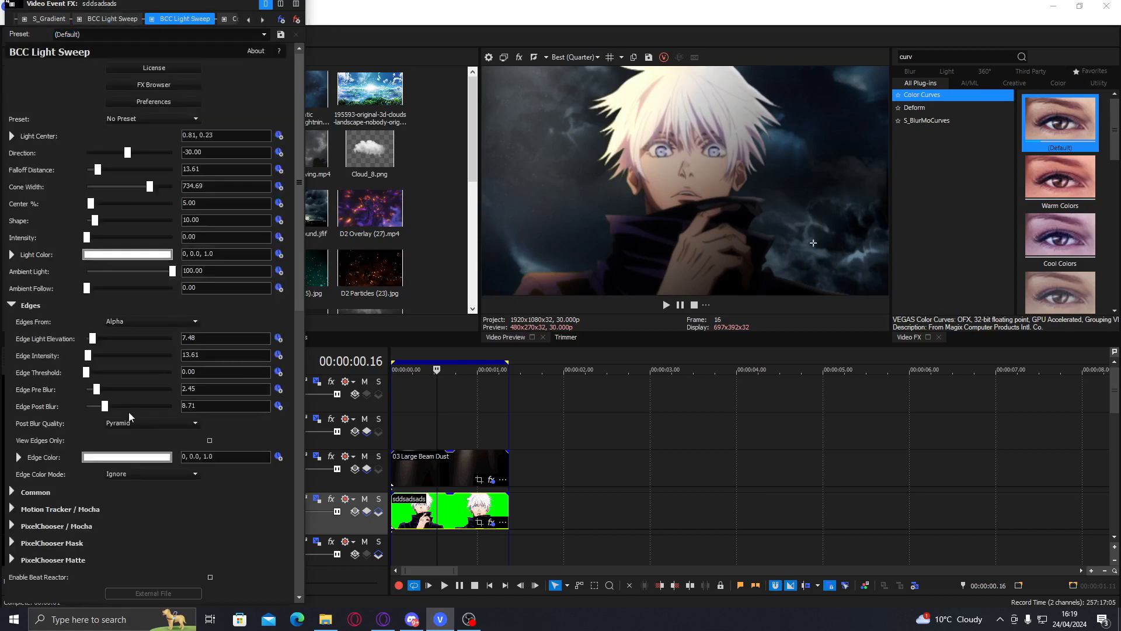
left_click(120, 460)
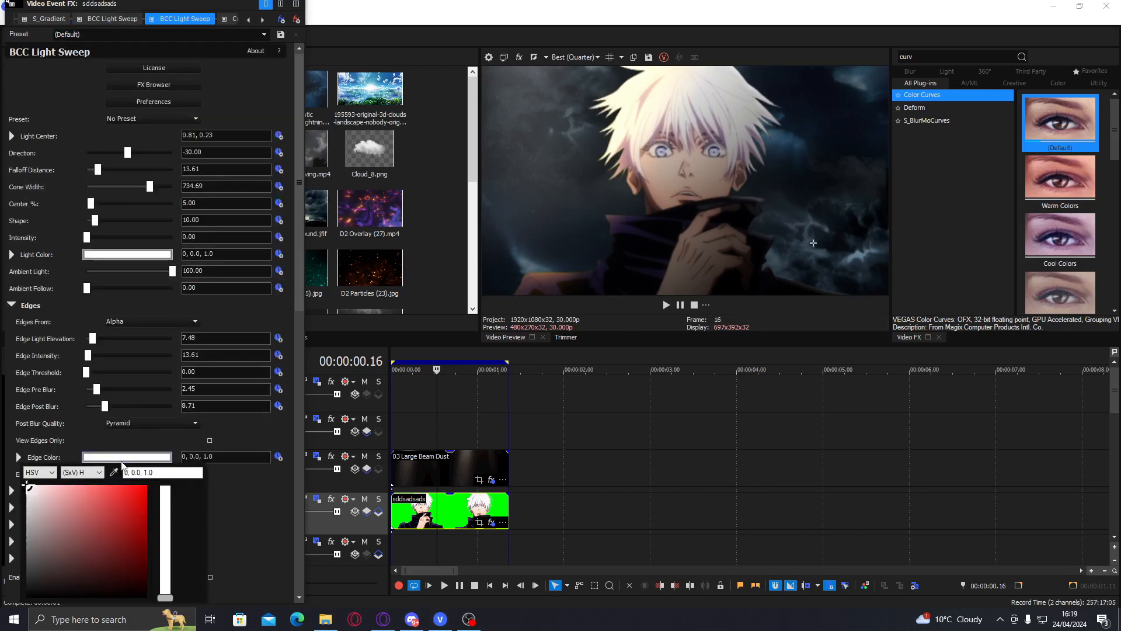
left_click(143, 533)
left_click(166, 586)
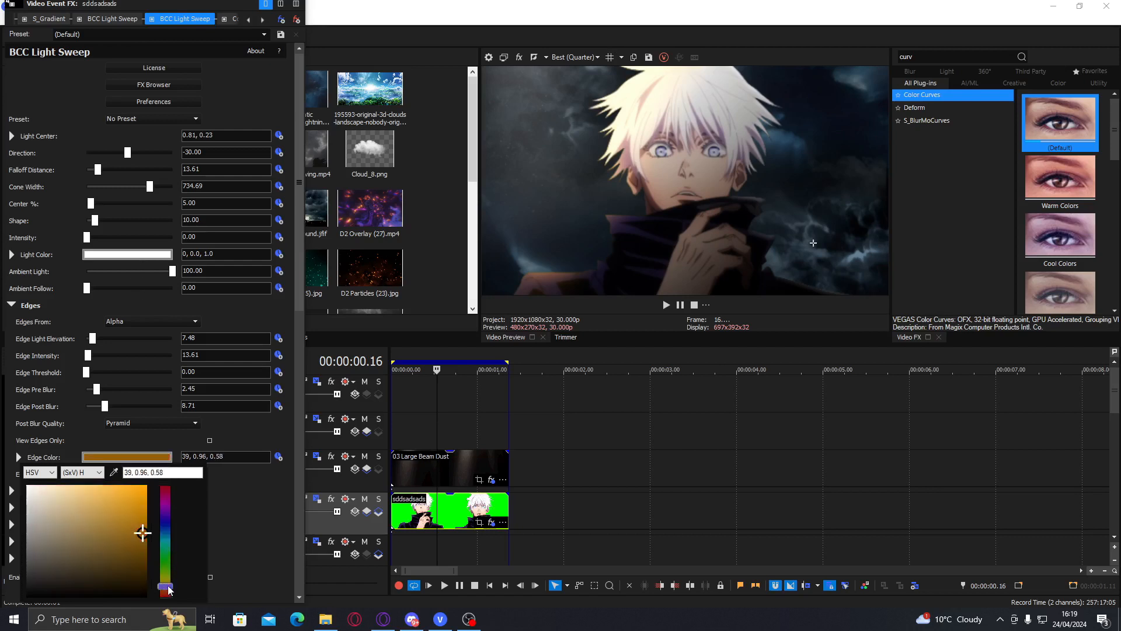
left_click(197, 440)
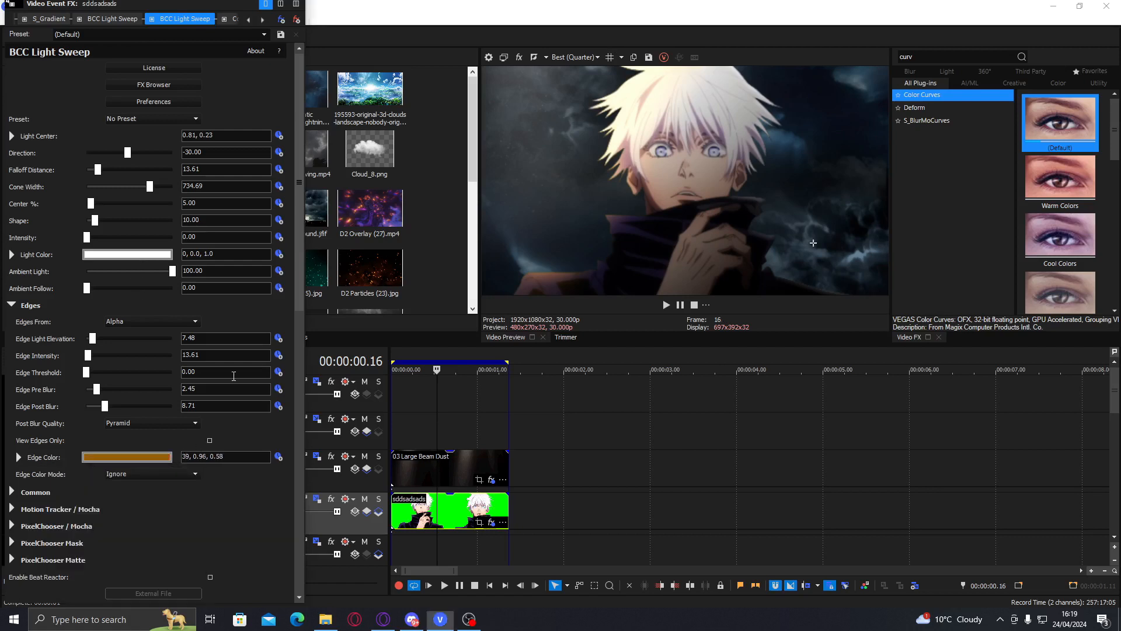
left_click(129, 260)
left_click(144, 317)
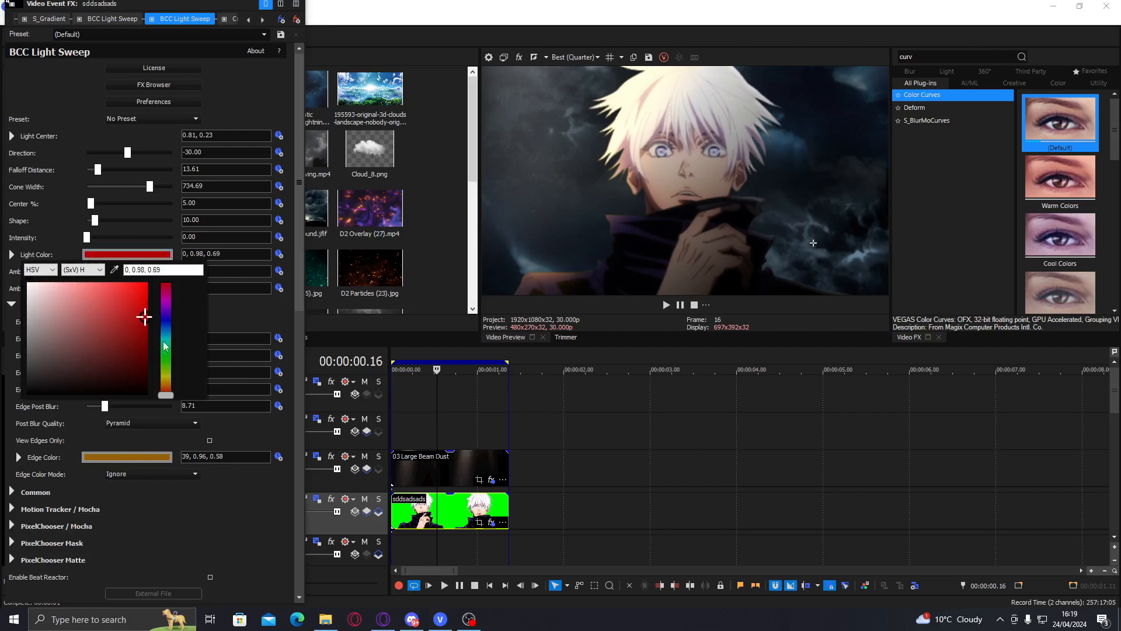
left_click(167, 385)
left_click(225, 252)
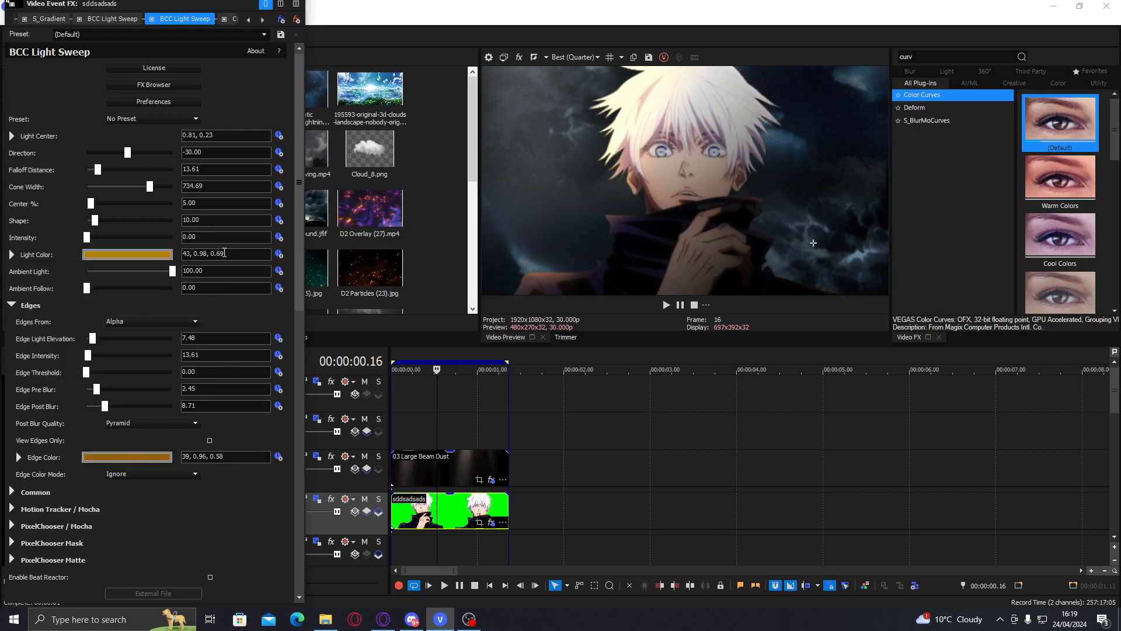
Open the character's S_Gradient and try a golden Start Color, HSV 47, 1.0, 1.0
left_click_drag(306, 13, 295, 14)
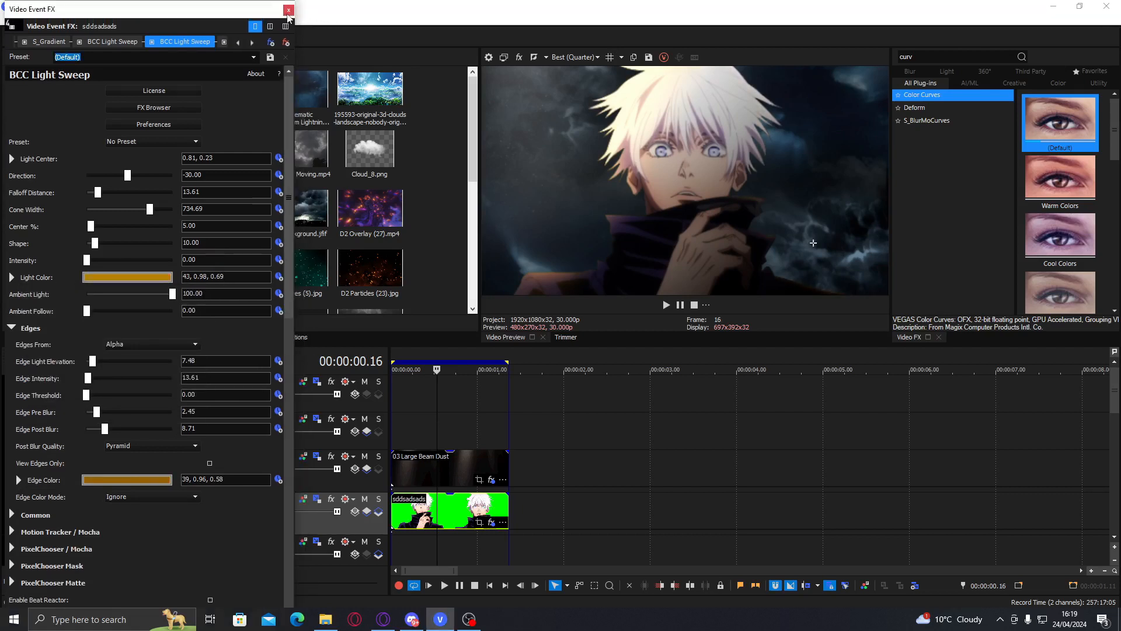
left_click(49, 42)
left_click(118, 199)
left_click(118, 249)
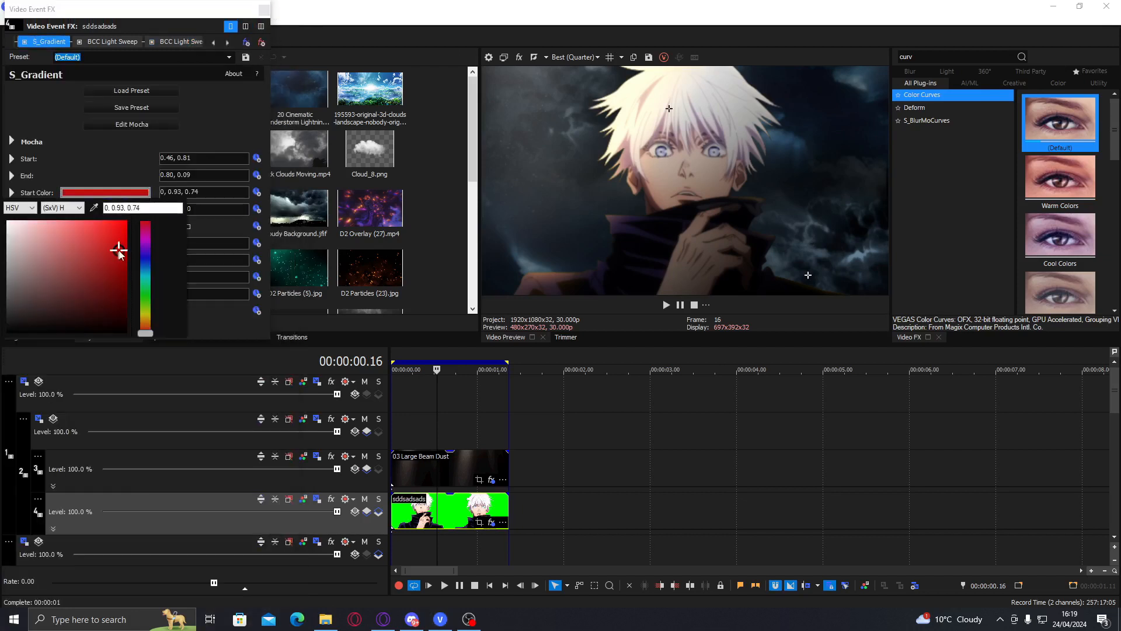
left_click_drag(118, 251, 145, 220)
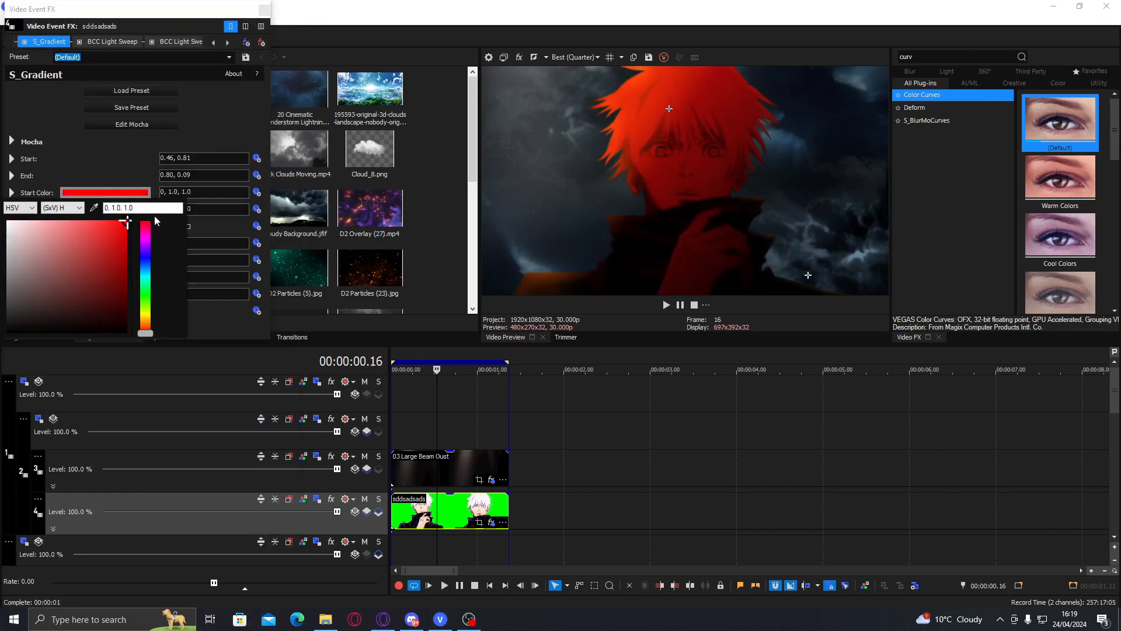
left_click(146, 320)
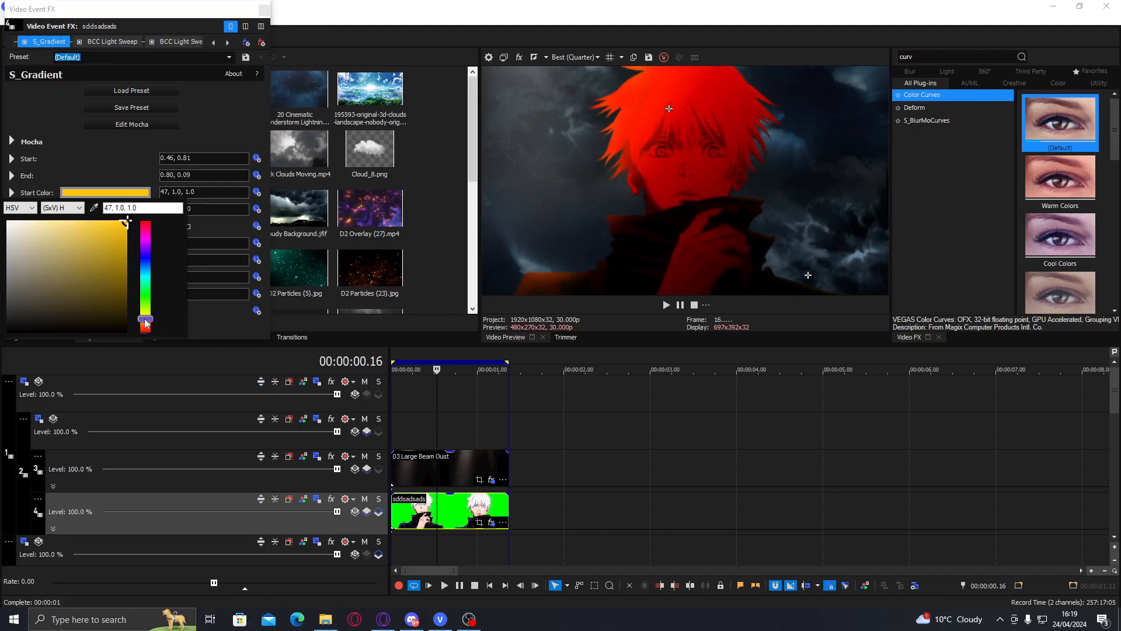
left_click(213, 204)
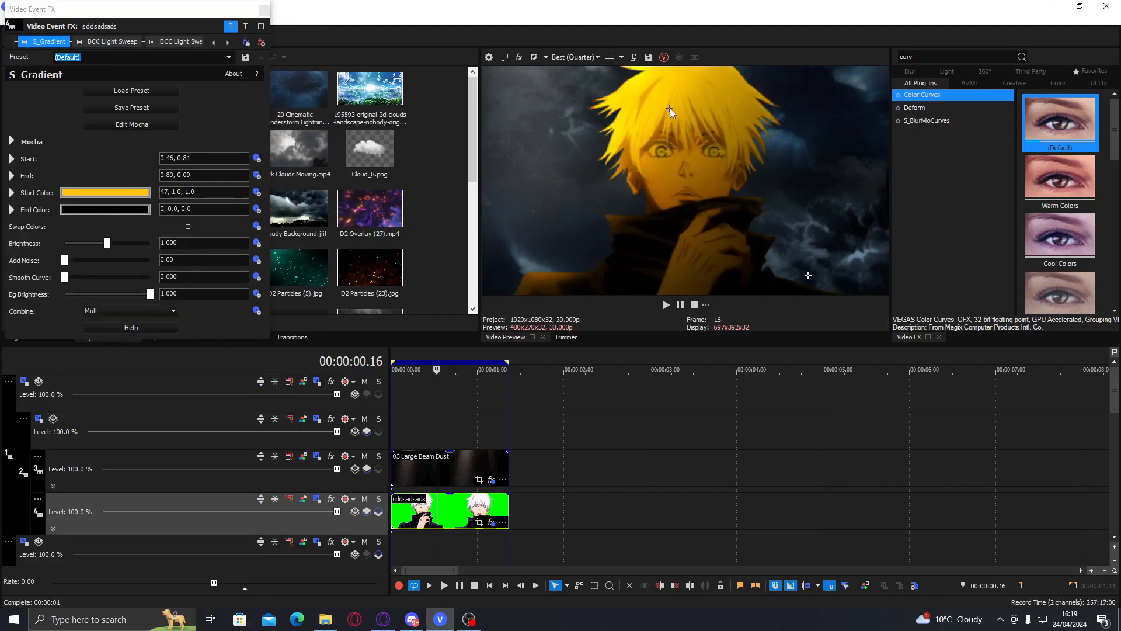
Move the gradient's start point to 0.48, 0.79 and end point to about 0.82, 0.19, and set Smooth Curve to 0.728
mouse_move(670, 108)
left_mouse_down()
mouse_move(716, 148)
mouse_move(664, 103)
mouse_move(677, 115)
left_mouse_up()
mouse_move(808, 275)
left_mouse_down()
mouse_move(775, 205)
mouse_move(818, 256)
left_mouse_up()
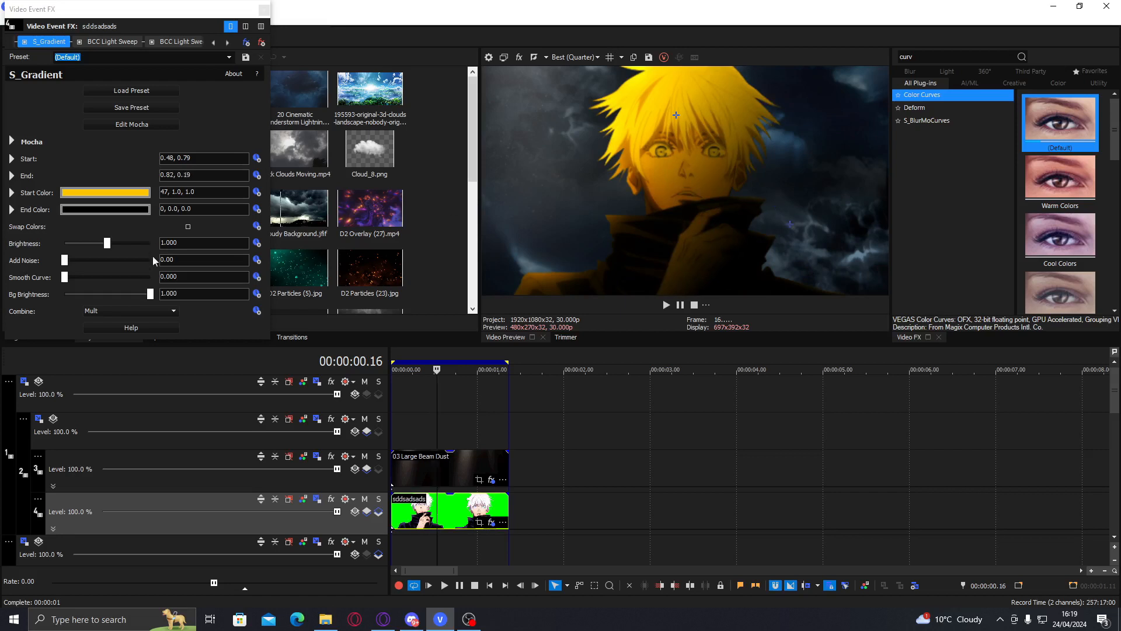
left_click_drag(64, 277, 94, 277)
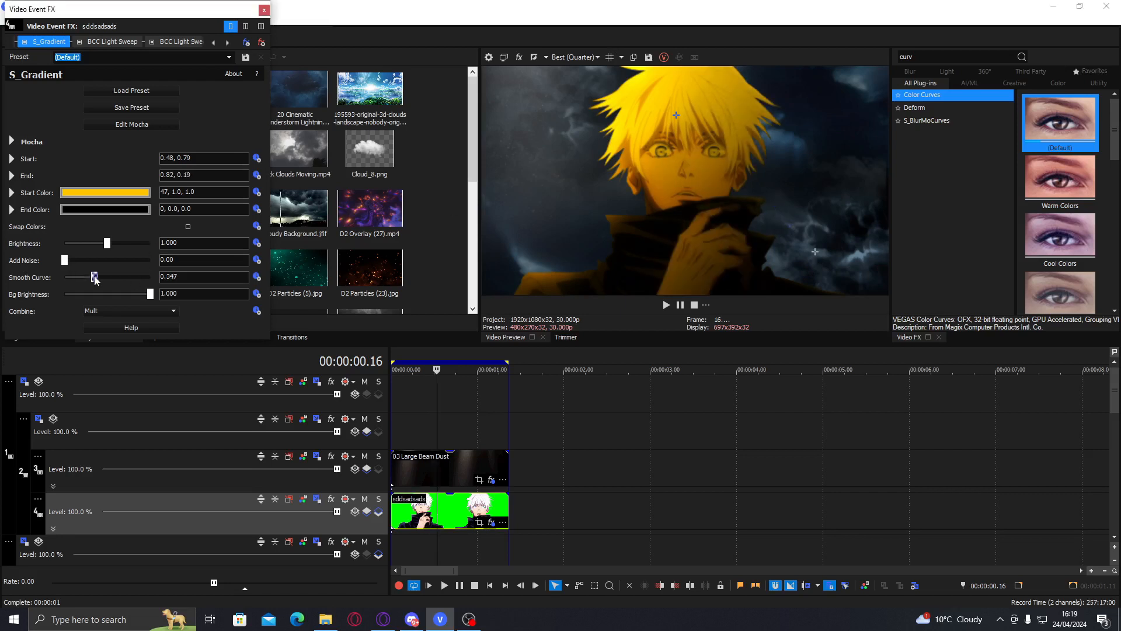
left_click(127, 280)
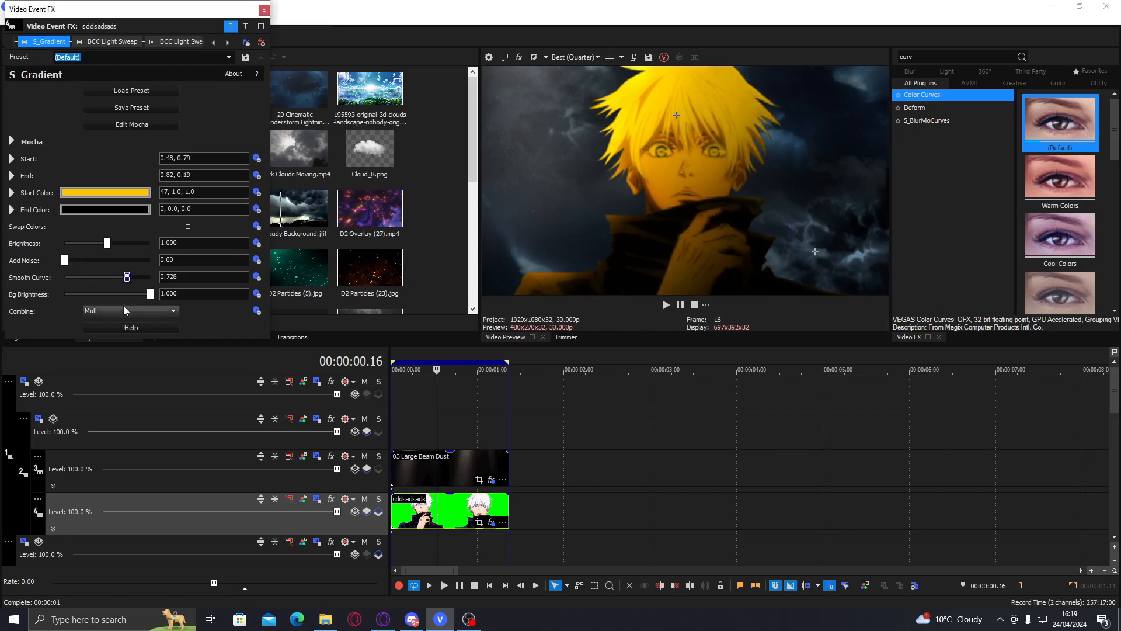
Set S_Gradient's Start Color back to white, Bg Brightness to 0.850 and end point to 0.87, 0.12, and close the effect window
left_click(94, 294)
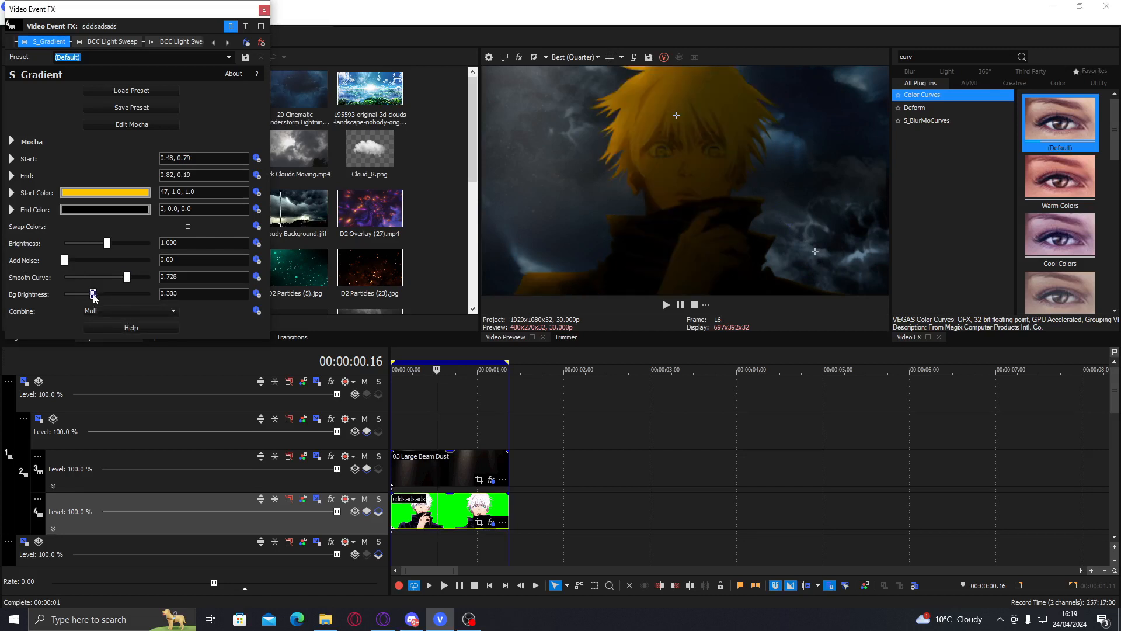
left_click_drag(93, 294, 82, 294)
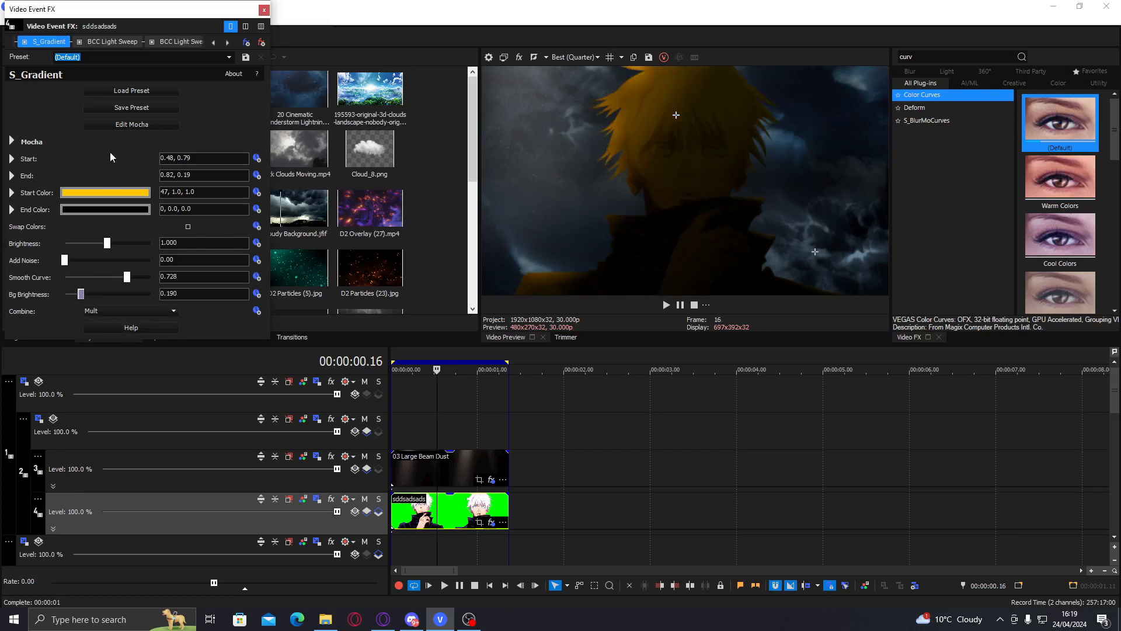
left_click(99, 193)
left_click(26, 228)
left_click_drag(26, 227, 6, 217)
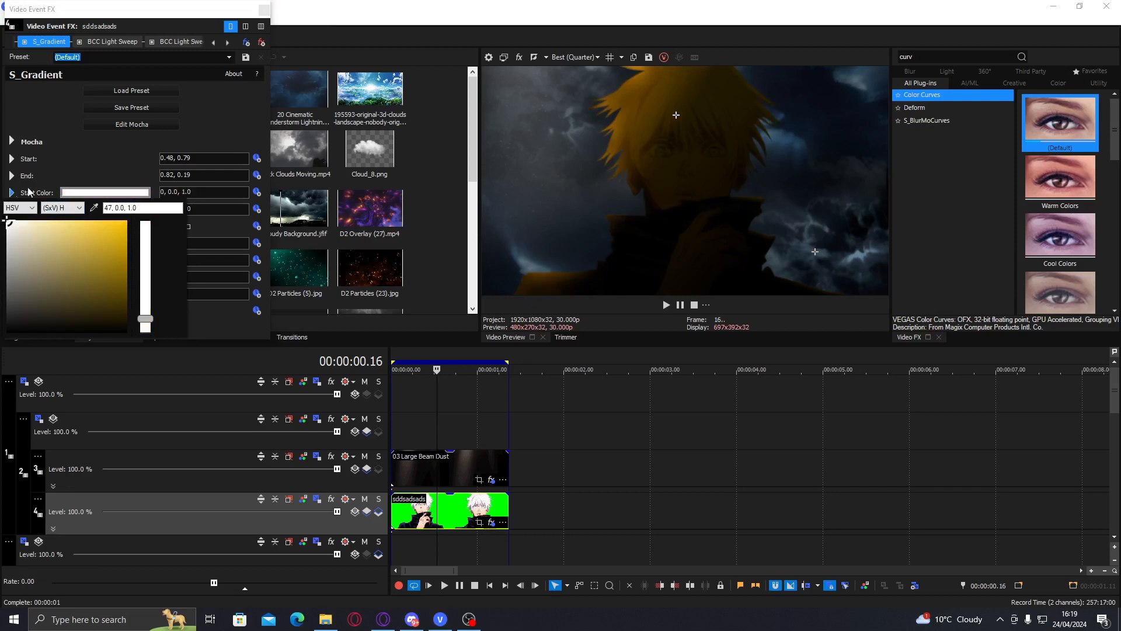
left_click(94, 189)
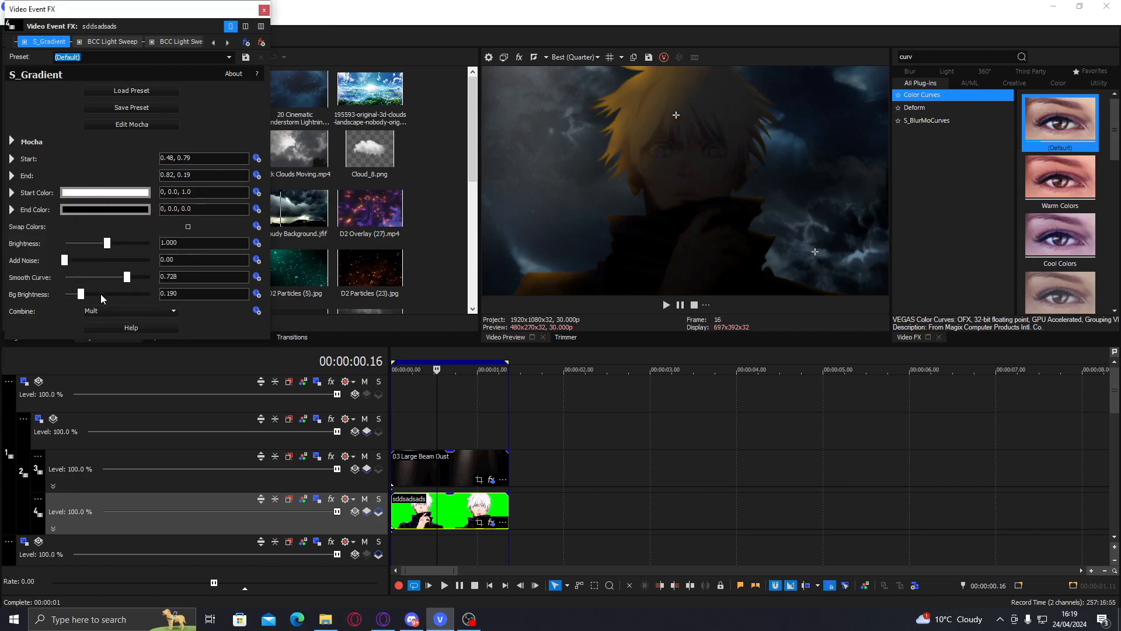
left_click_drag(101, 295, 137, 294)
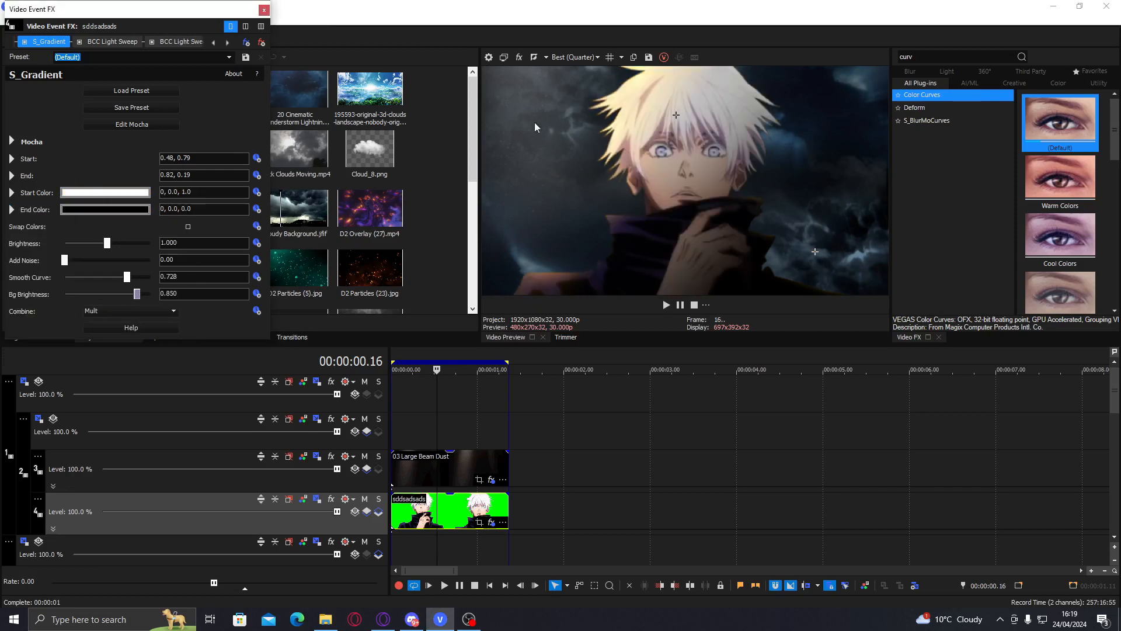
left_click(674, 114)
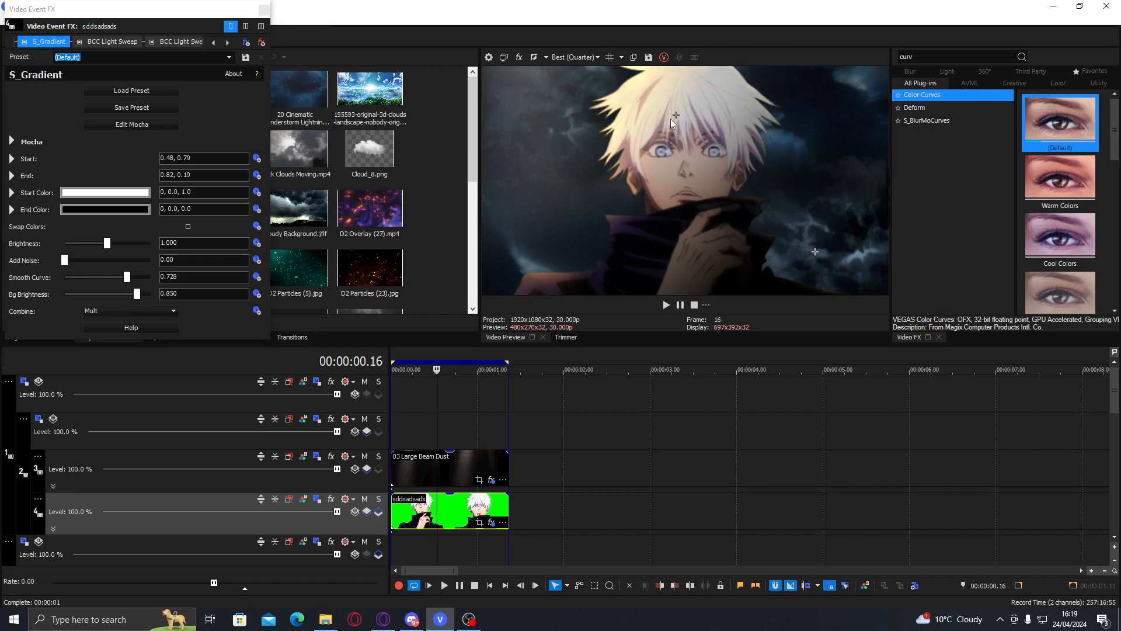
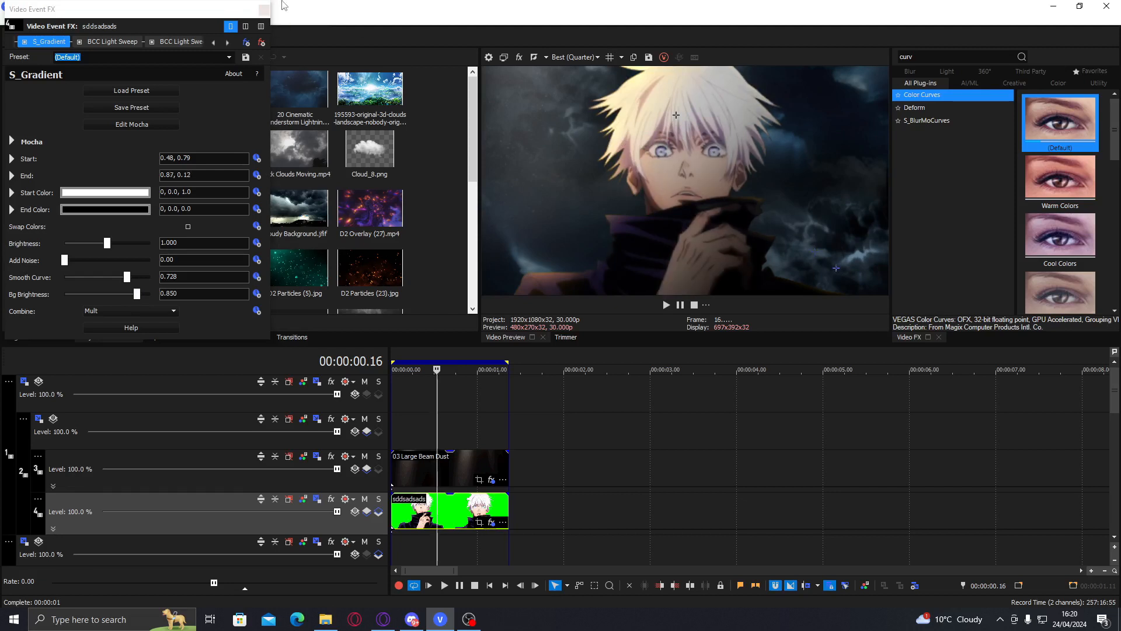
left_click(264, 9)
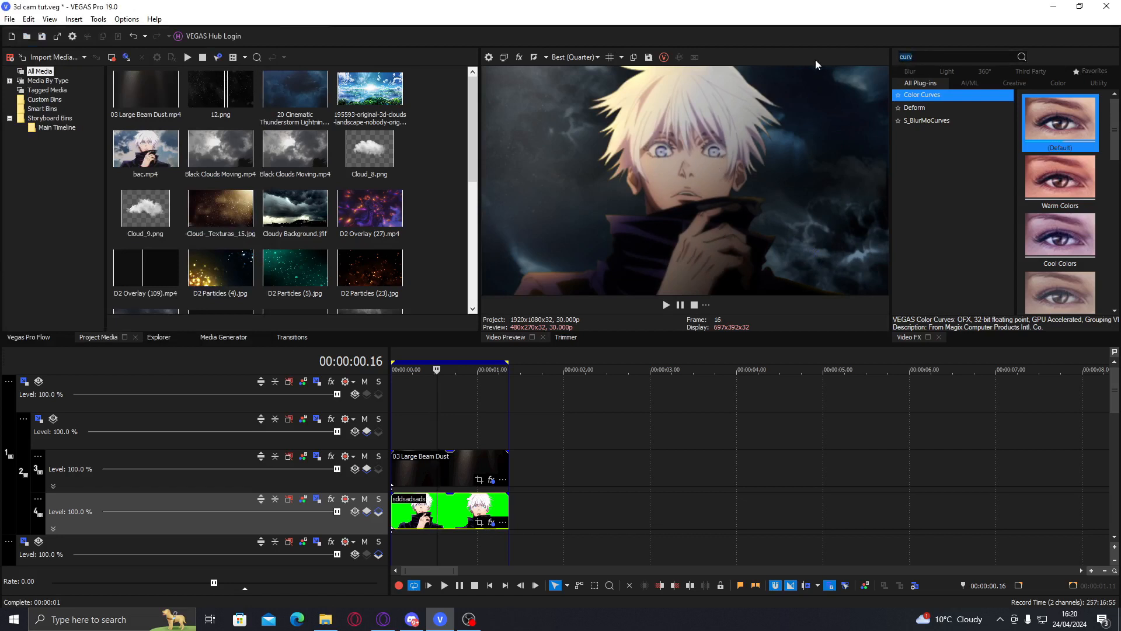
Search the video effects for "level" and add the default Levels preset to background parent track 6
key("BackSpace")
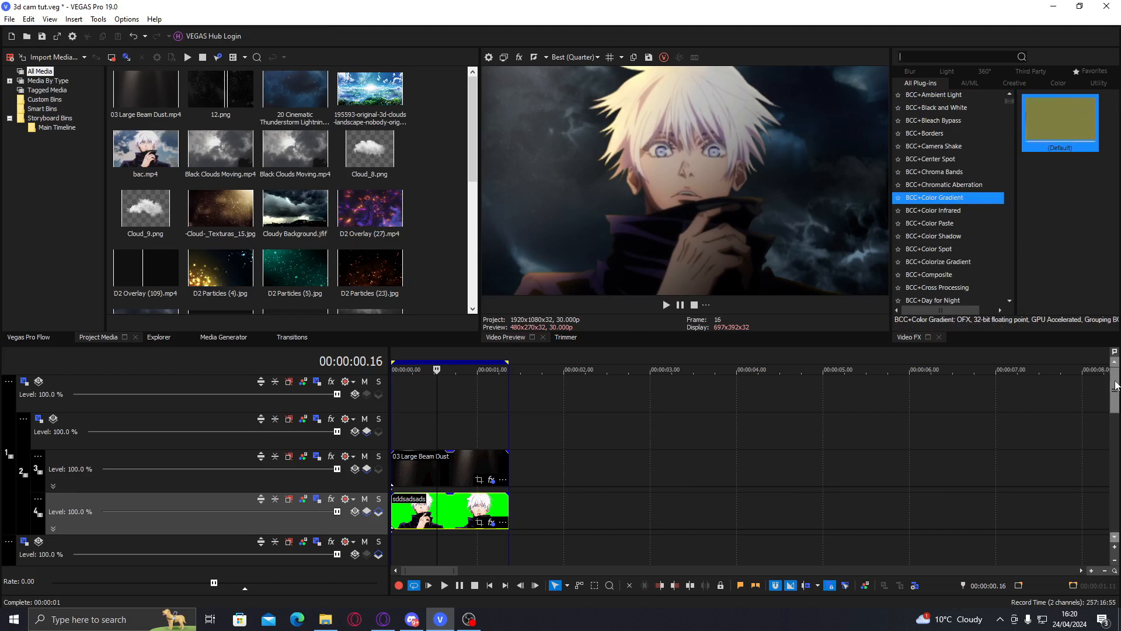
left_click_drag(1115, 386, 1116, 425)
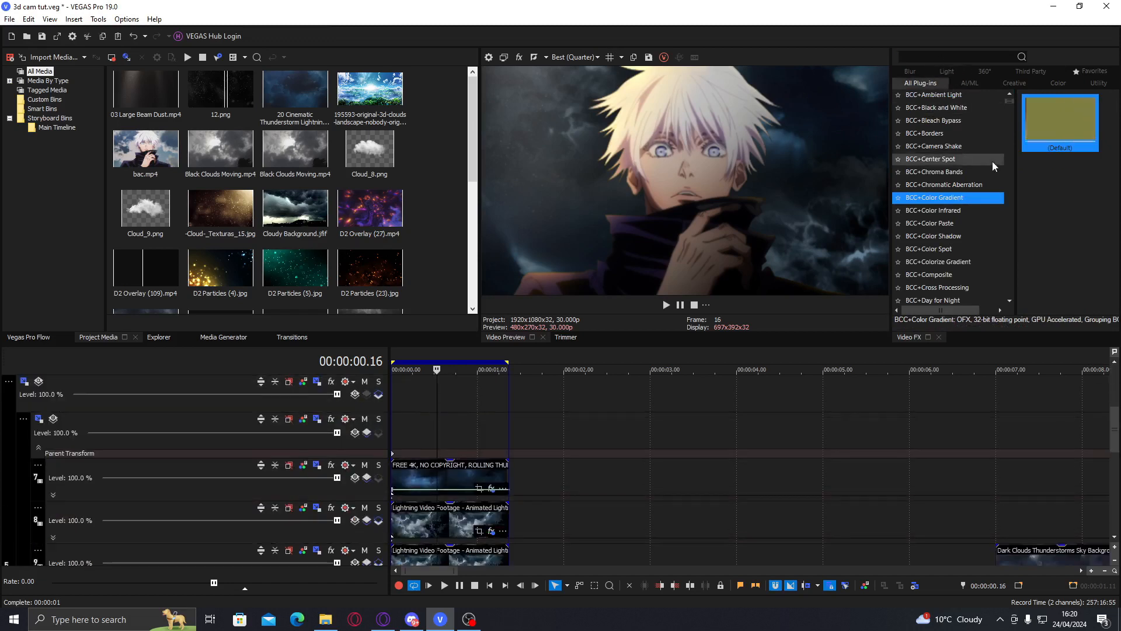
left_click(934, 59)
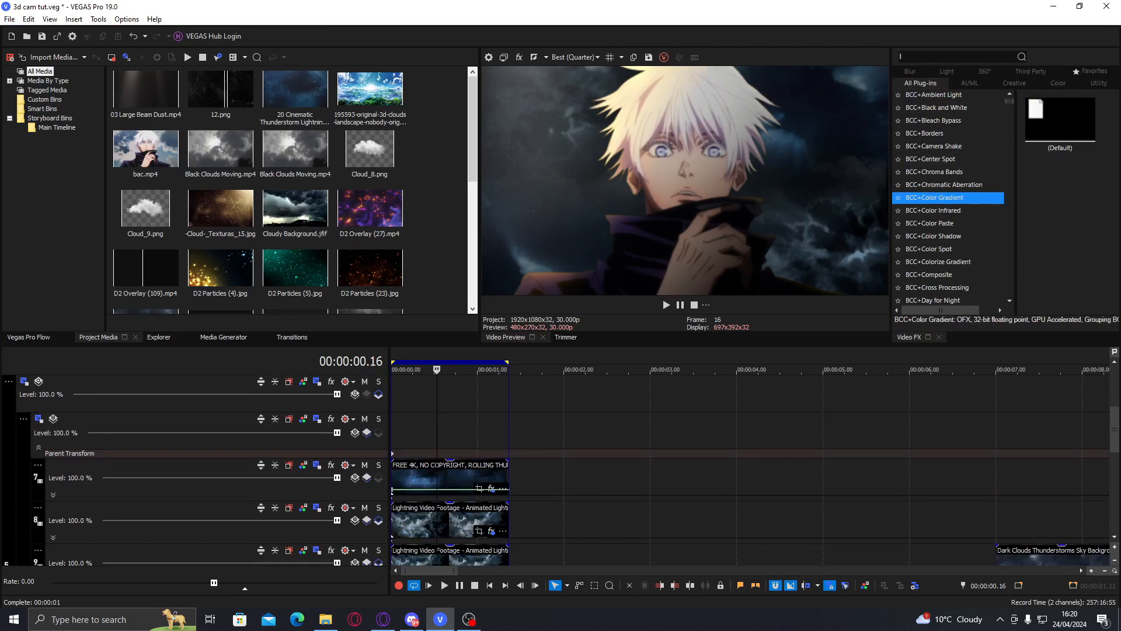
type("level")
left_click(964, 120)
left_click_drag(1048, 111, 340, 447)
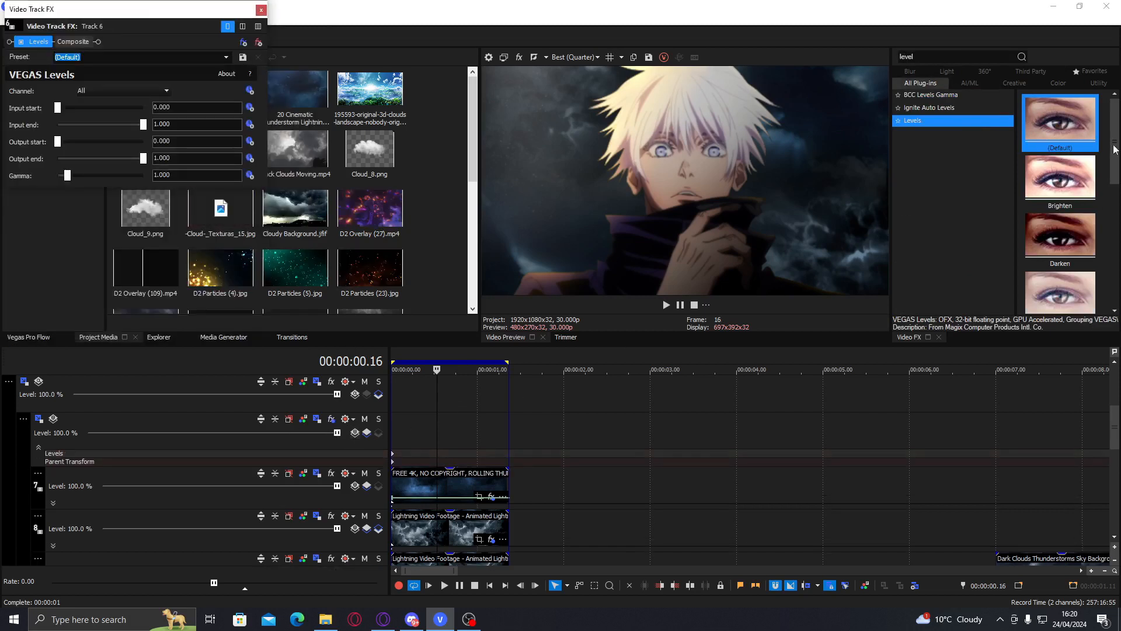
Add default Levels to parent track 5, placed after Composite, and set its Input start to 0.041
left_click_drag(1059, 127, 456, 399)
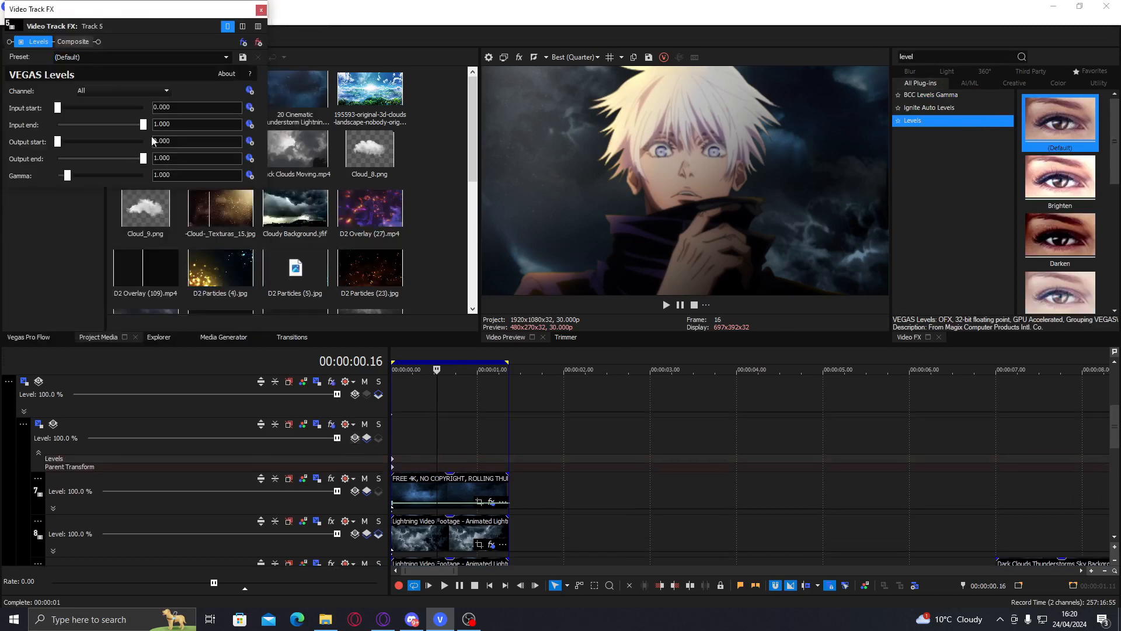
left_click(66, 108)
left_click_drag(66, 111, 62, 111)
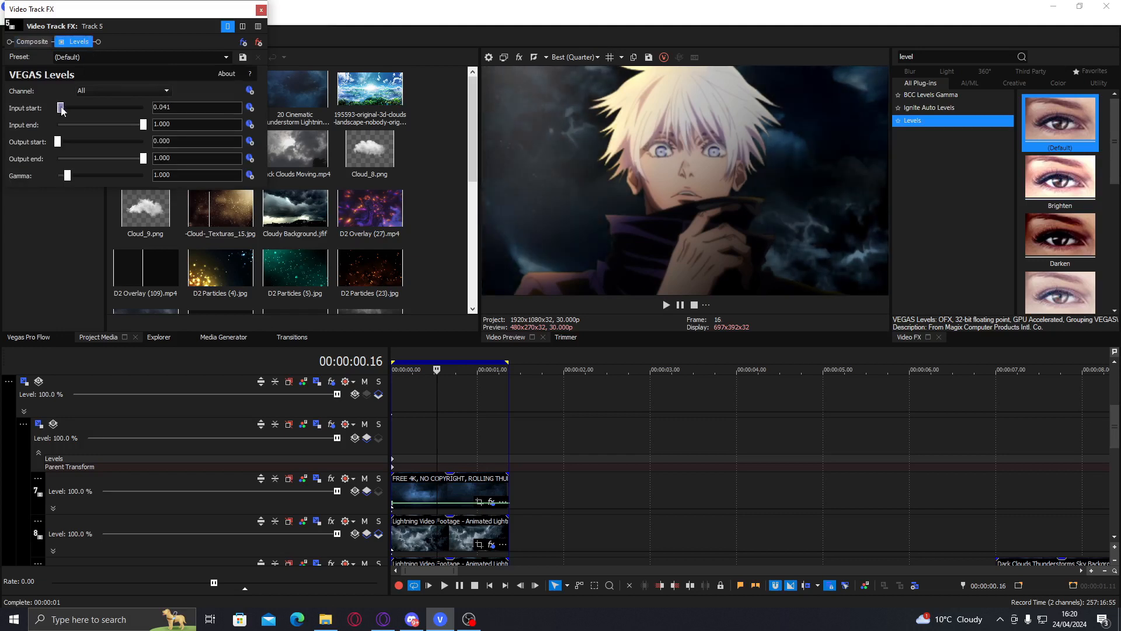
Add default Levels to the 03 Large Beam Dust clip, set its Input start to 0.095, and close the effect window
left_click_drag(1114, 426, 1113, 383)
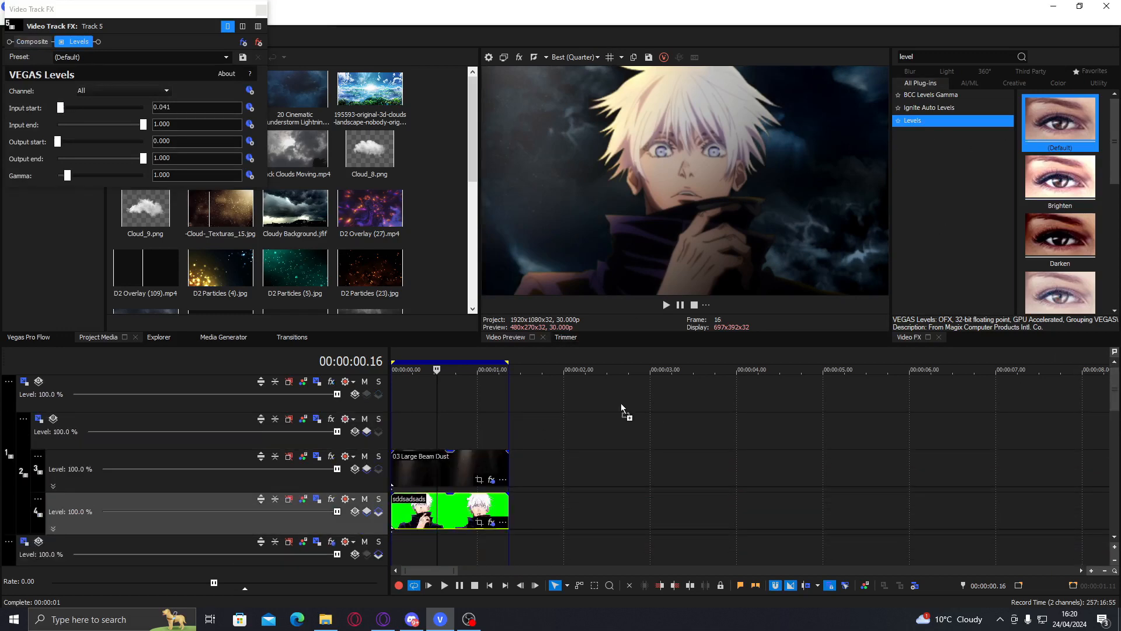
left_click_drag(459, 462, 458, 461)
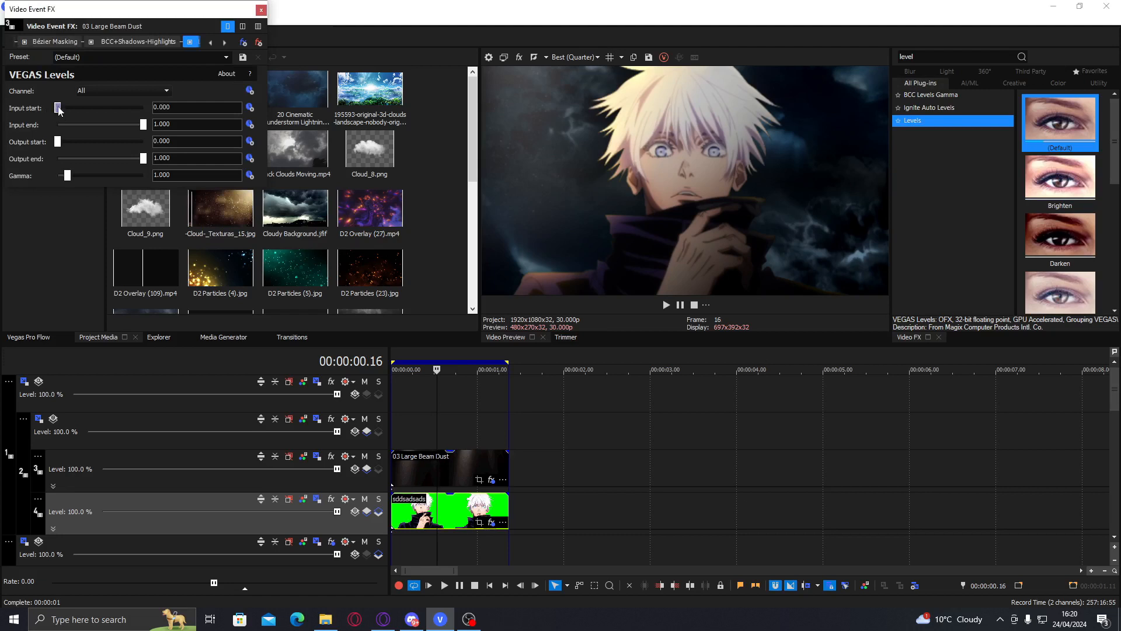
left_click_drag(58, 108, 66, 108)
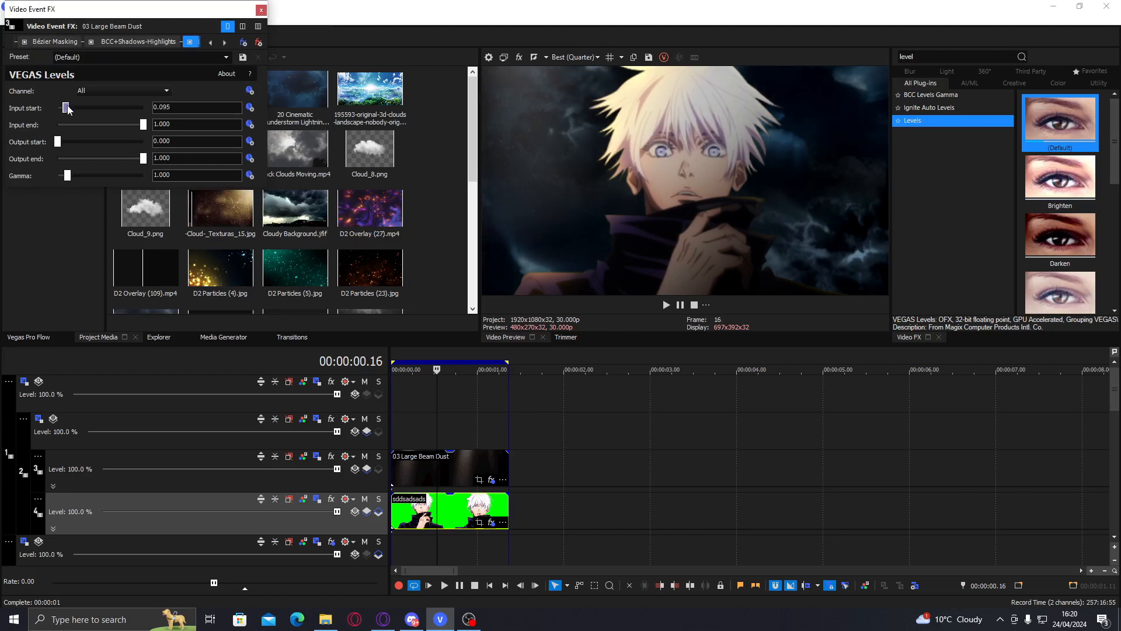
left_click(261, 9)
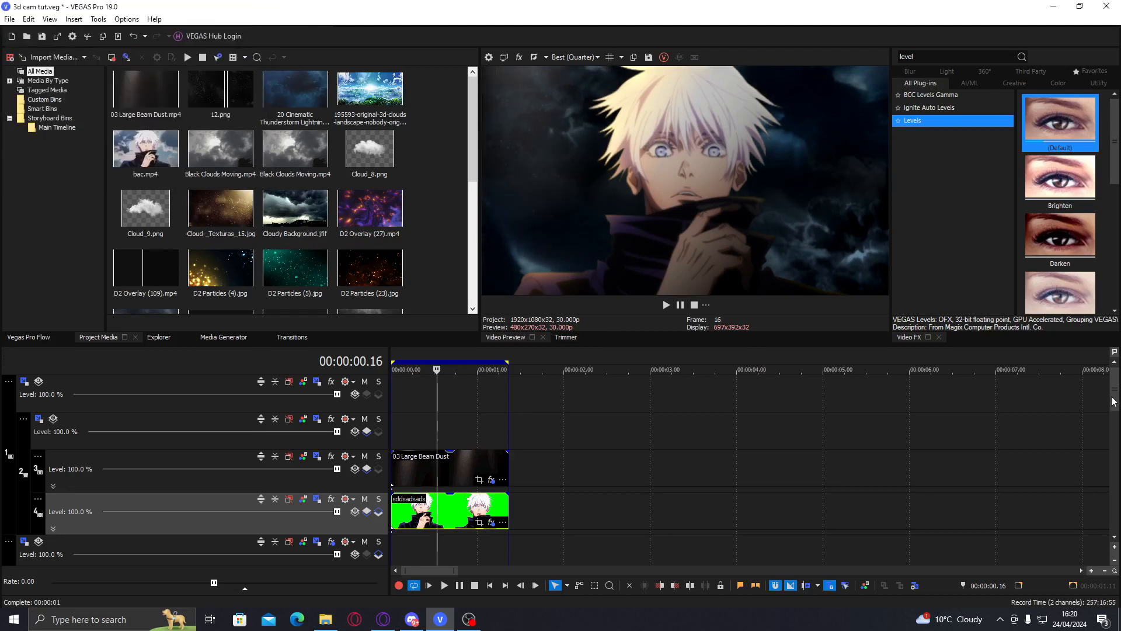
Reopen track 5's Levels effect, set Input start to 0.020, and close the effect window
left_click_drag(1115, 398, 1115, 457)
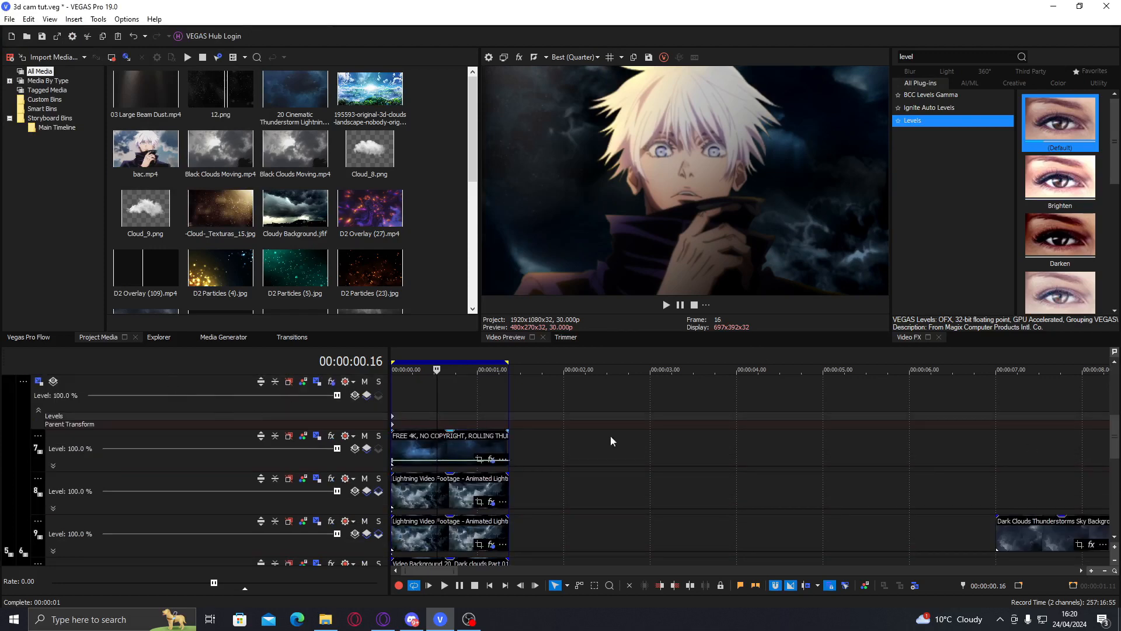
left_click(1115, 362)
left_click(1114, 362)
left_click(1114, 362)
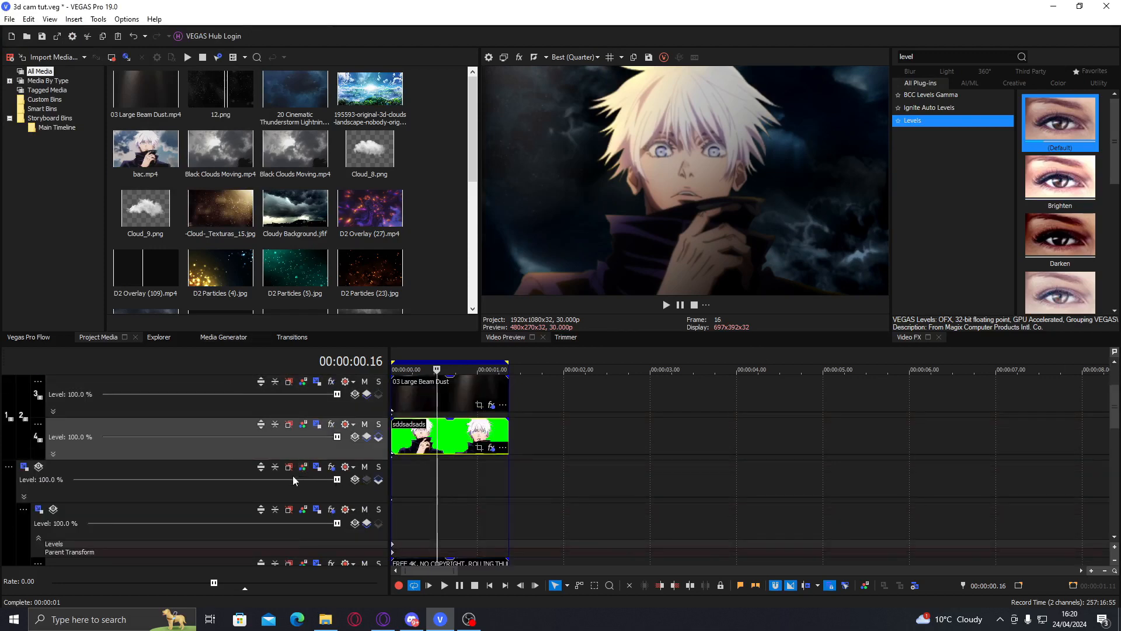
left_click(331, 466)
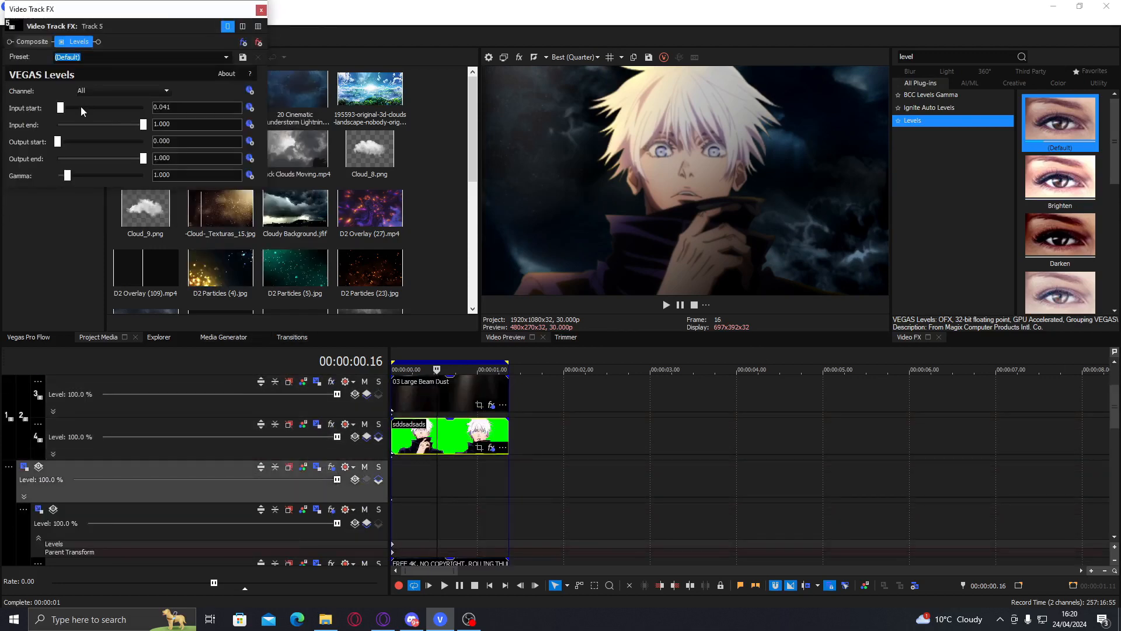
left_click_drag(63, 112, 61, 111)
left_click(261, 10)
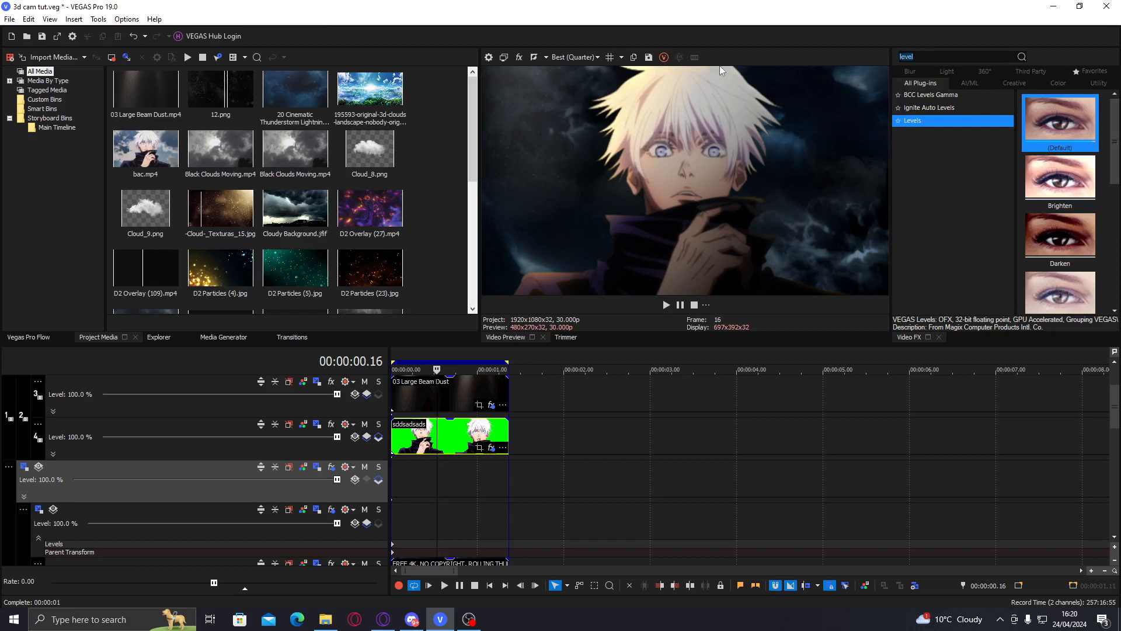
Search the video effects for "bcc" and apply default BCC+Bleach Bypass to the whole video output instead of track 5
type("bcc")
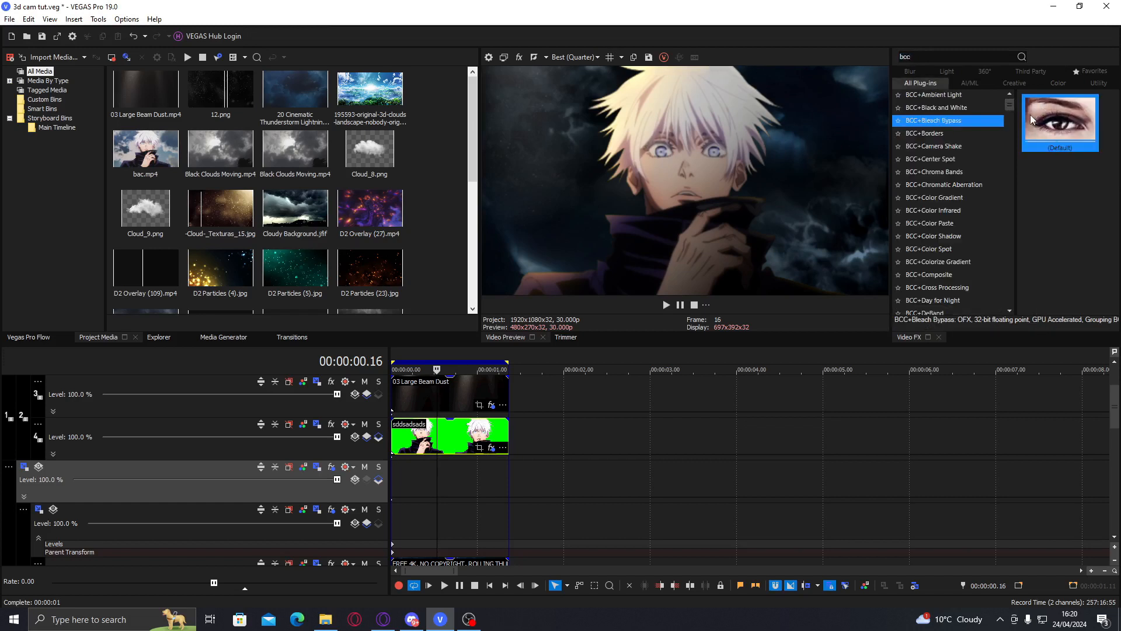
left_click_drag(1030, 115, 166, 472)
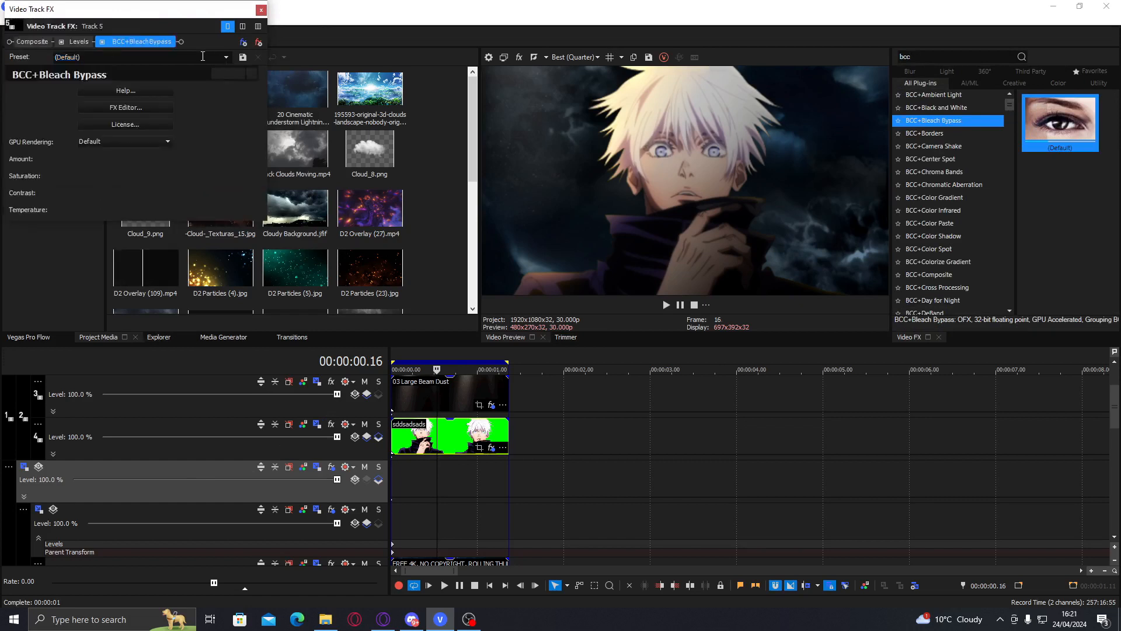
left_click(259, 42)
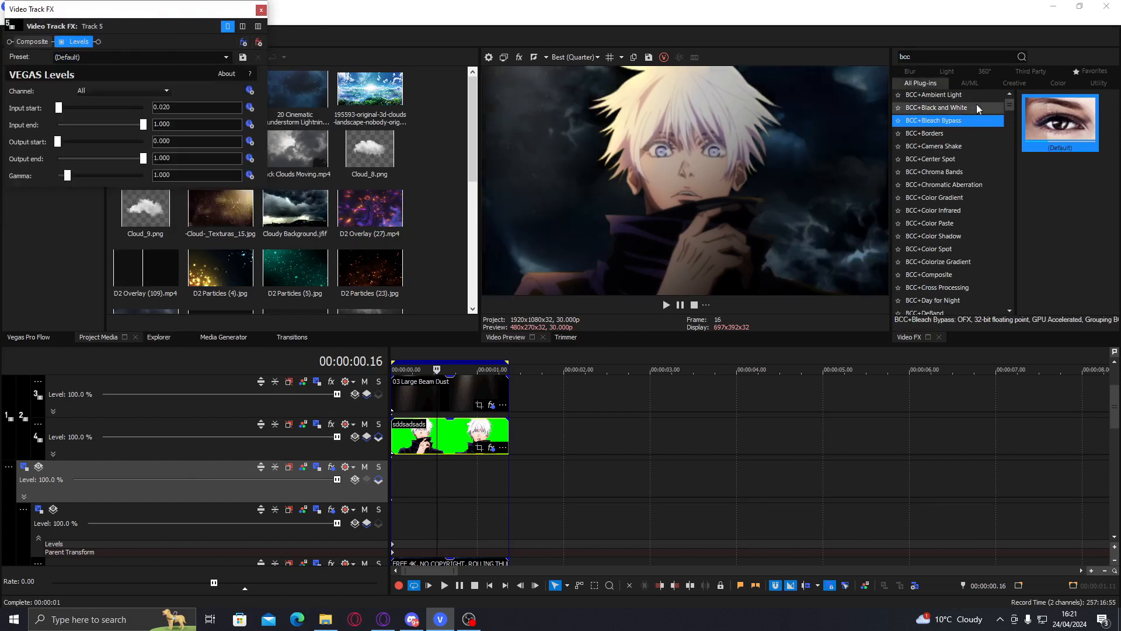
left_click(659, 194)
left_click_drag(659, 194, 661, 191)
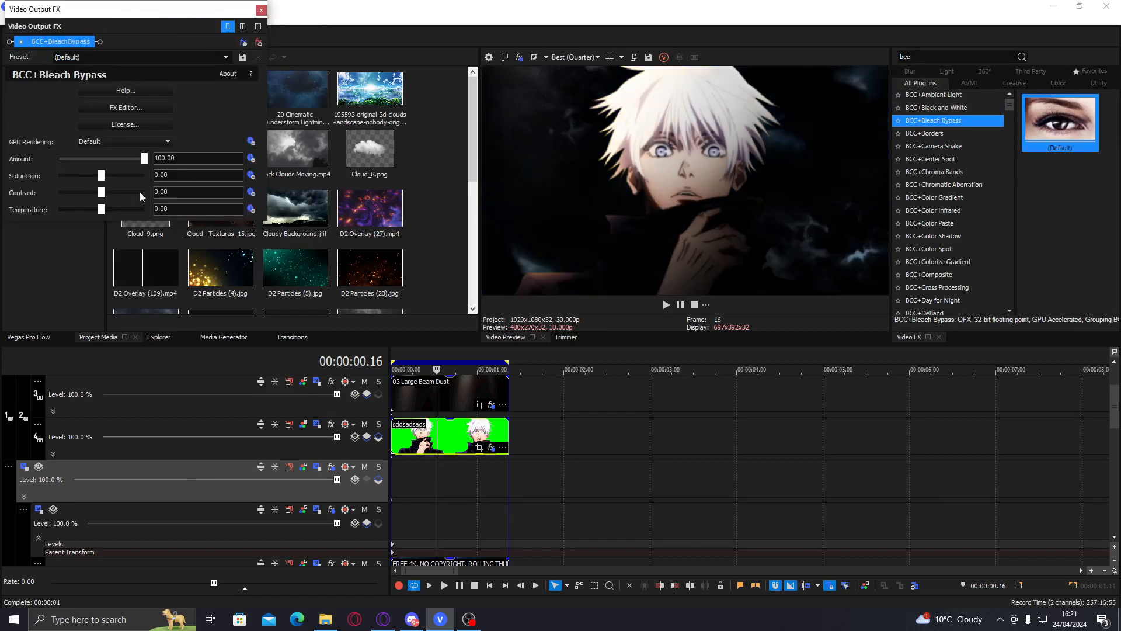
Set Bleach Bypass Amount to 21.77 and Temperature to -10.20, and close the effect window
mouse_move(82, 159)
left_mouse_down()
mouse_move(67, 159)
mouse_move(78, 167)
left_mouse_up()
left_click_drag(100, 204, 97, 209)
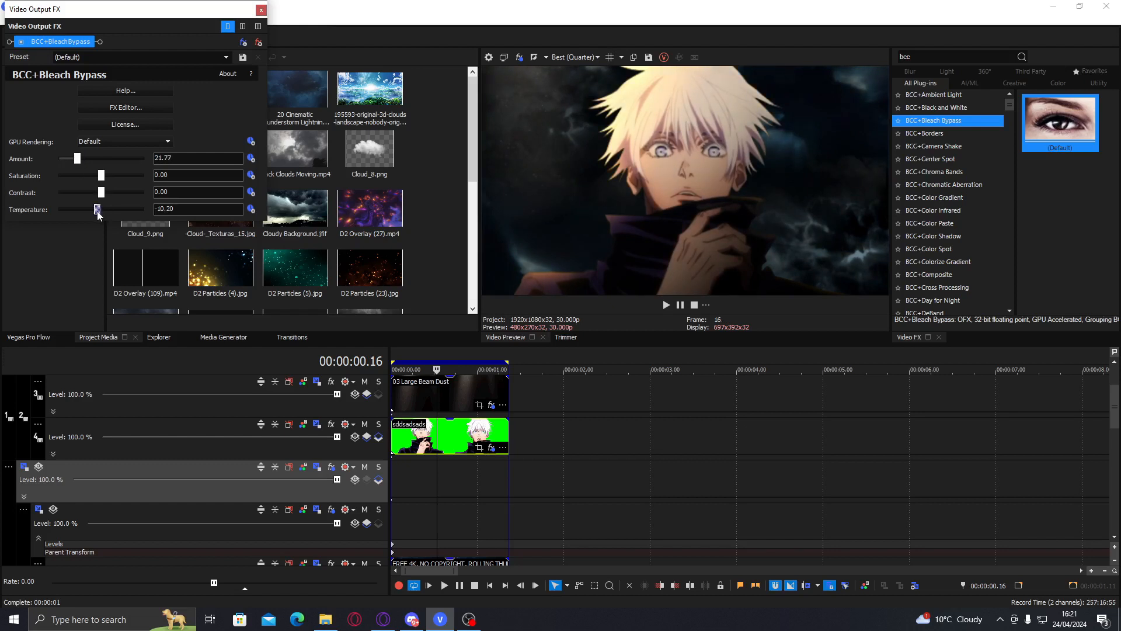
left_click(261, 10)
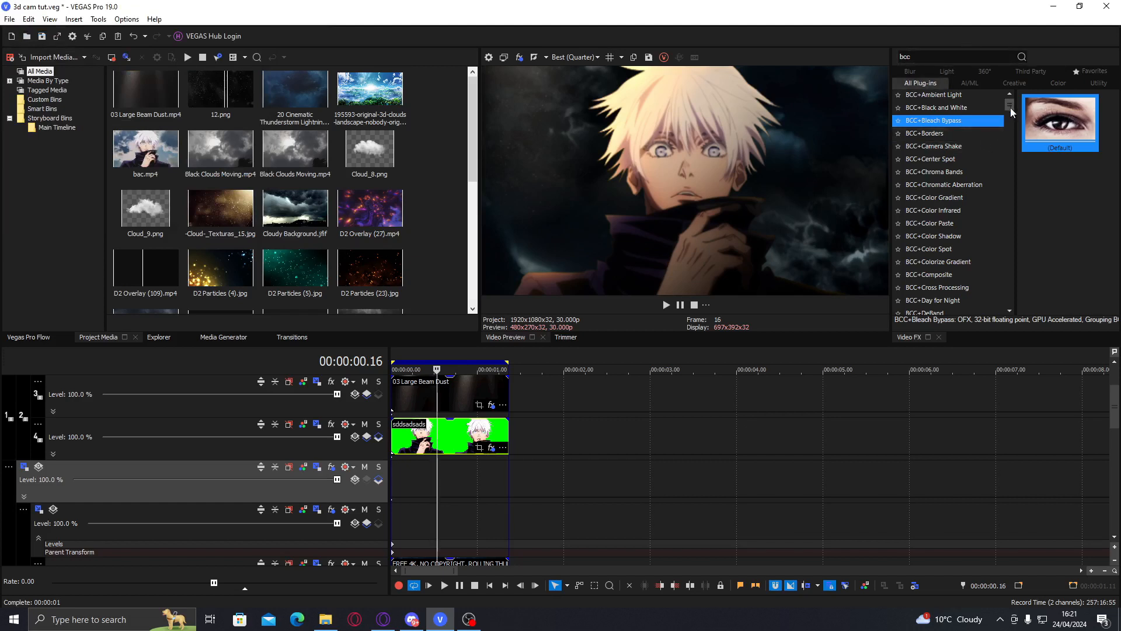
Add BCC+Ambient Light to the video output with color 41, 0.99, 0.63 in HSV and a Brightness lower than 50
left_click_drag(972, 94, 580, 174)
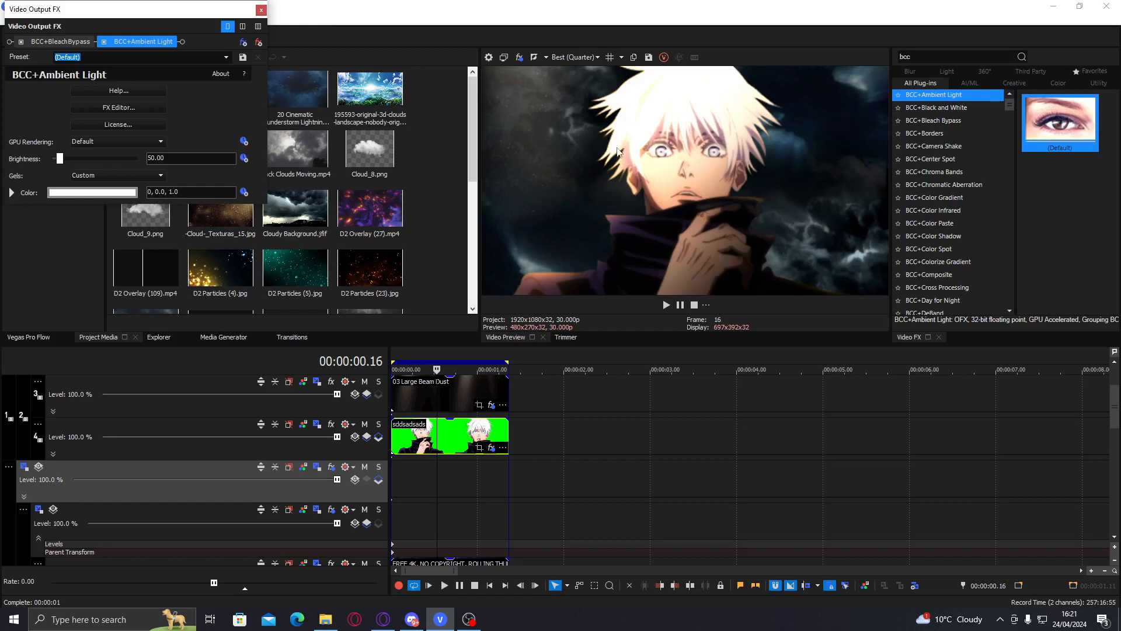
left_click(75, 196)
left_click(125, 262)
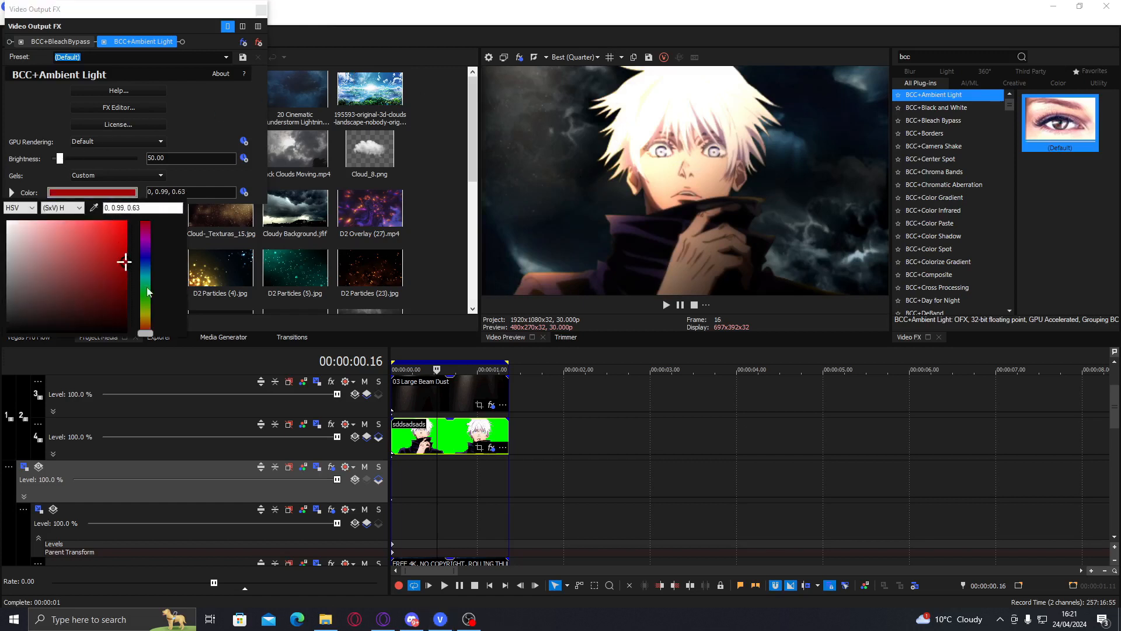
left_click(149, 321)
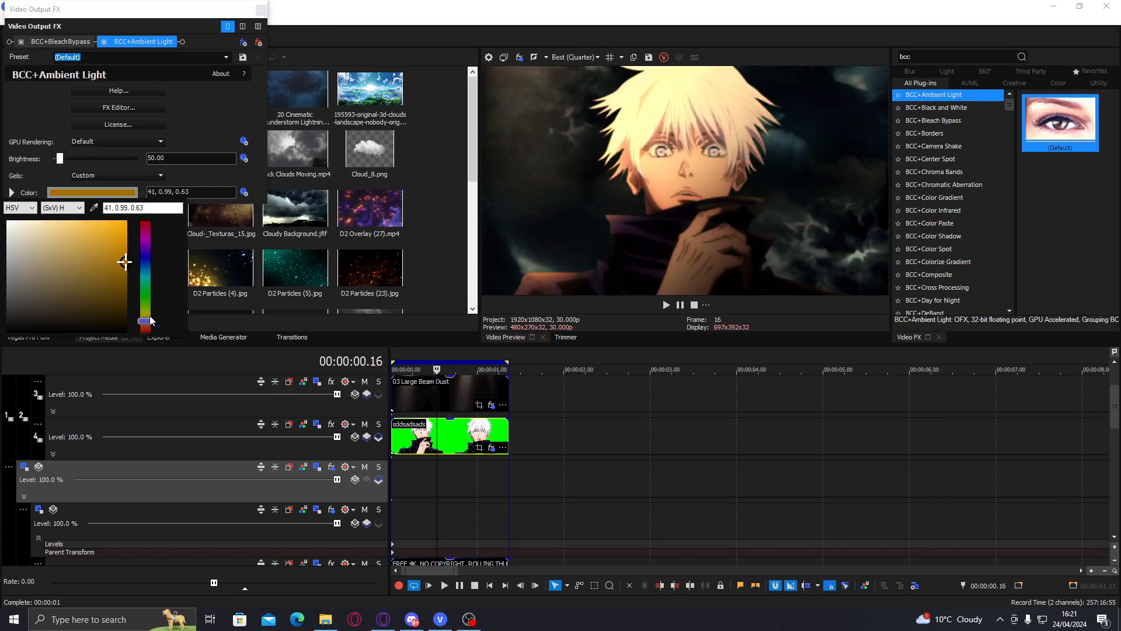
left_click(202, 181)
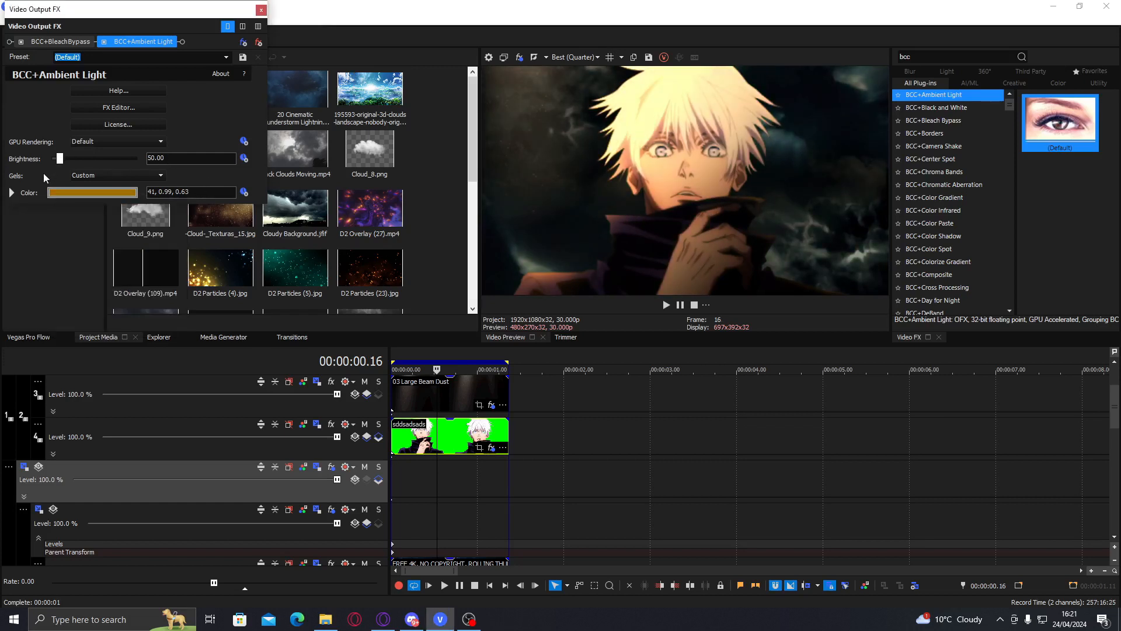
left_click_drag(61, 157, 57, 157)
left_click(261, 10)
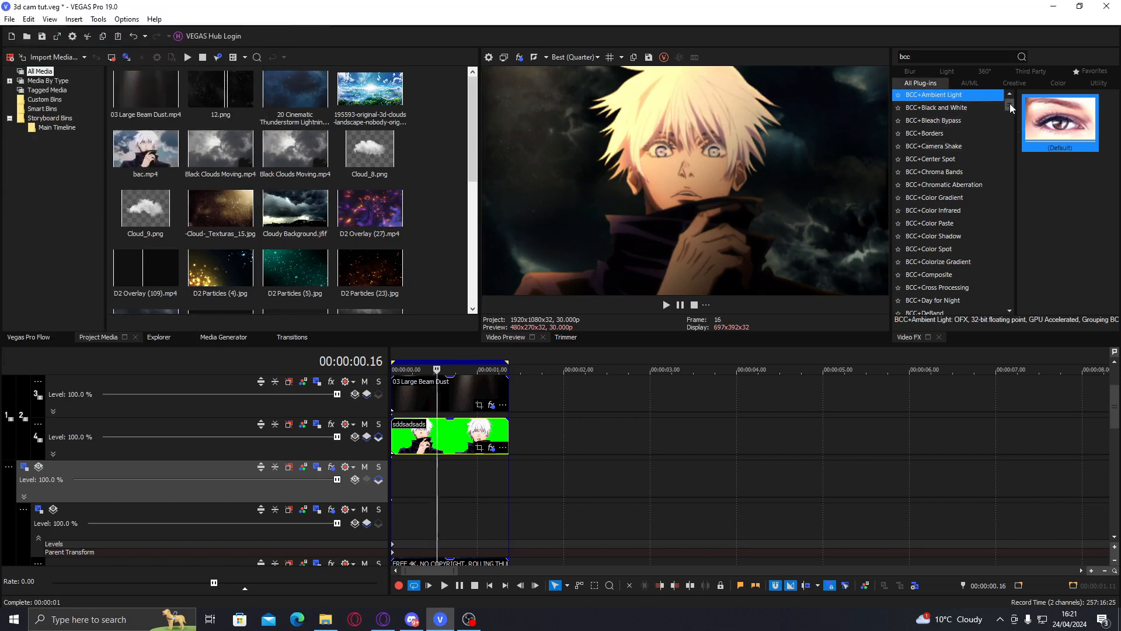
Browse the BCC color effects and add BCC+Composite to the video output
left_click(979, 157)
left_click(977, 170)
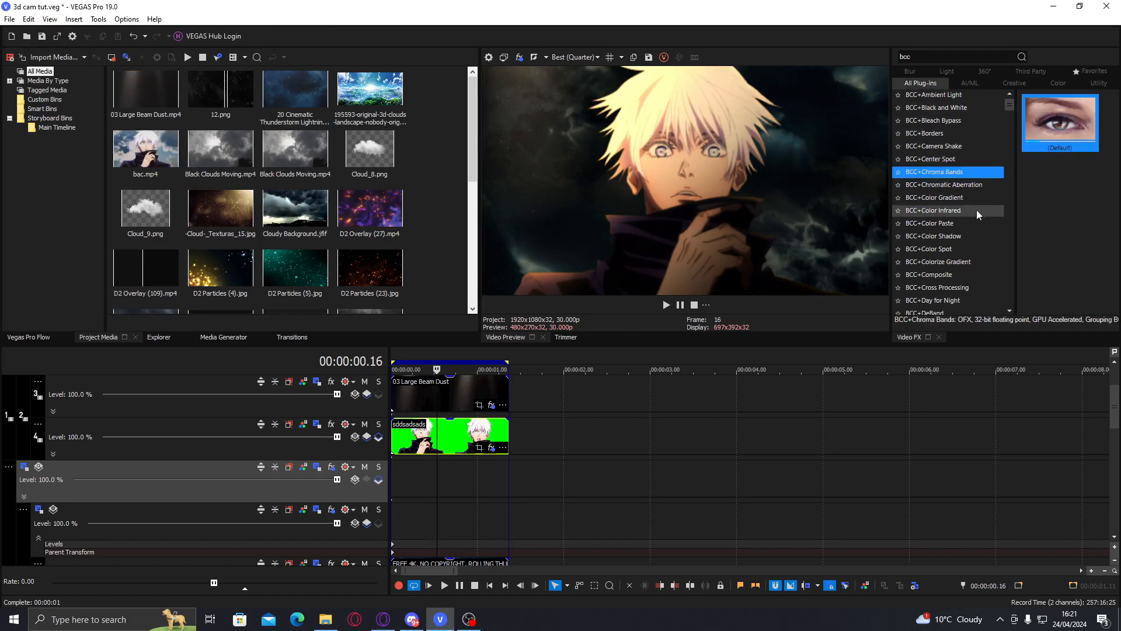
left_click(969, 237)
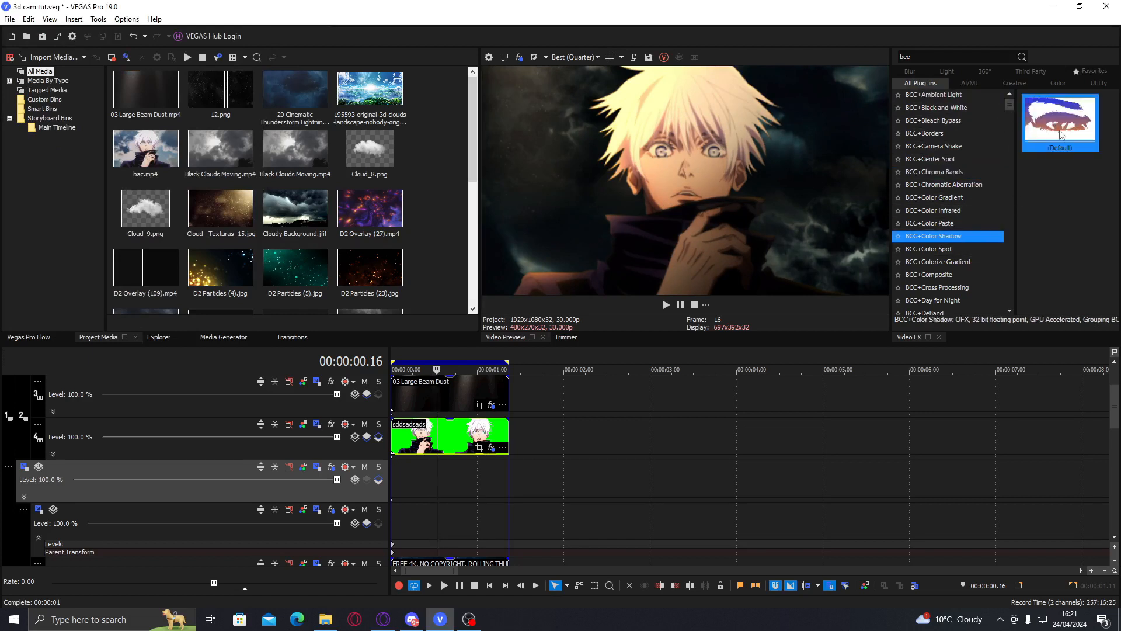
left_click(965, 249)
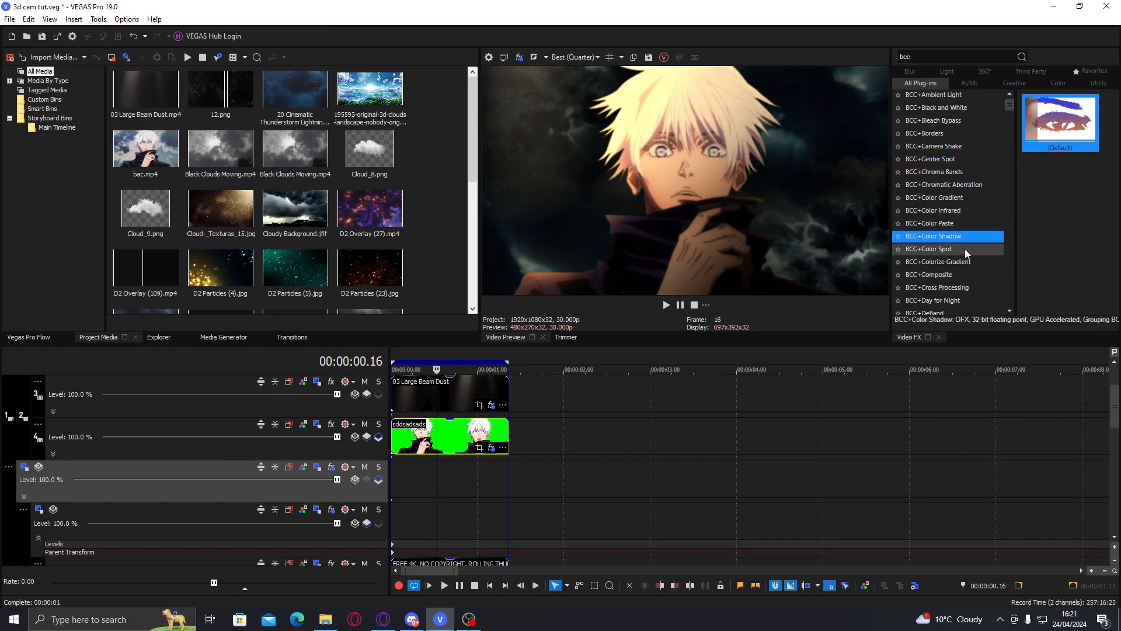
left_click(978, 285)
left_click_drag(979, 275, 483, 183)
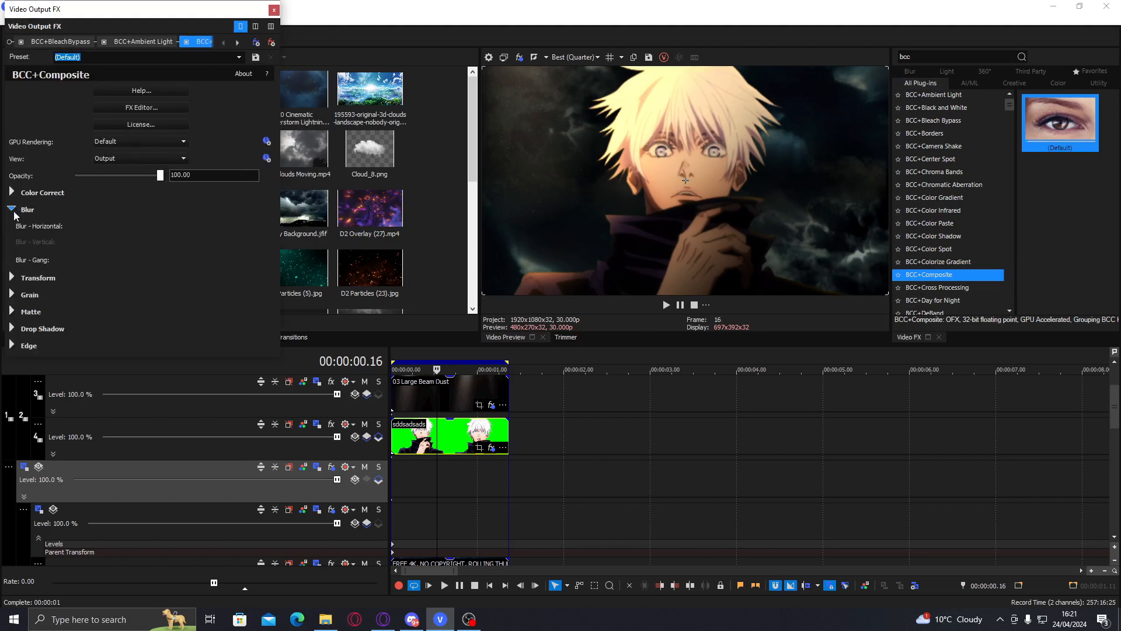
Try BCC+Composite color correction with Gamma -6.12 and Temperature -1.36, and return the Flash Amount to 0
left_click(12, 208)
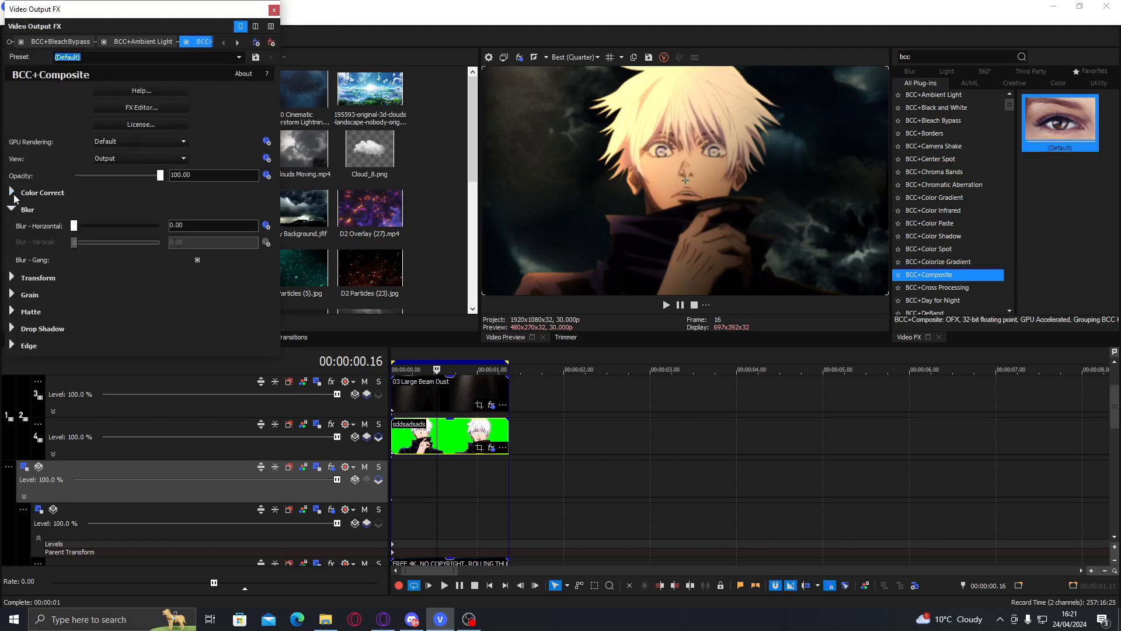
left_click(12, 192)
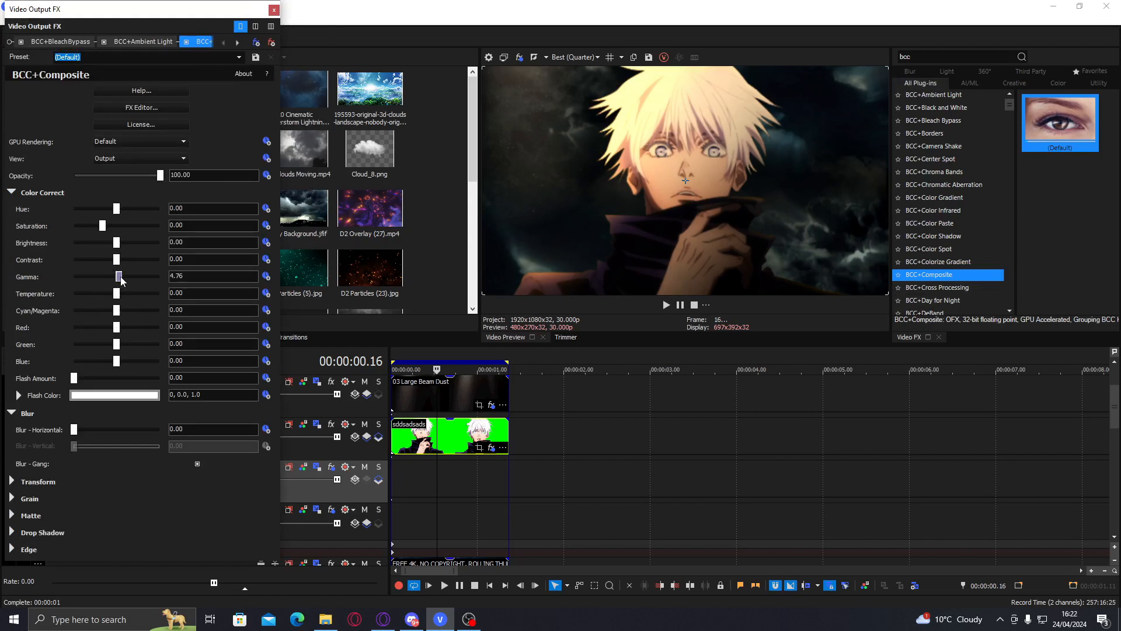
left_click_drag(122, 281, 117, 280)
left_click_drag(117, 301, 116, 300)
left_click(90, 379)
left_click_drag(90, 380, 74, 379)
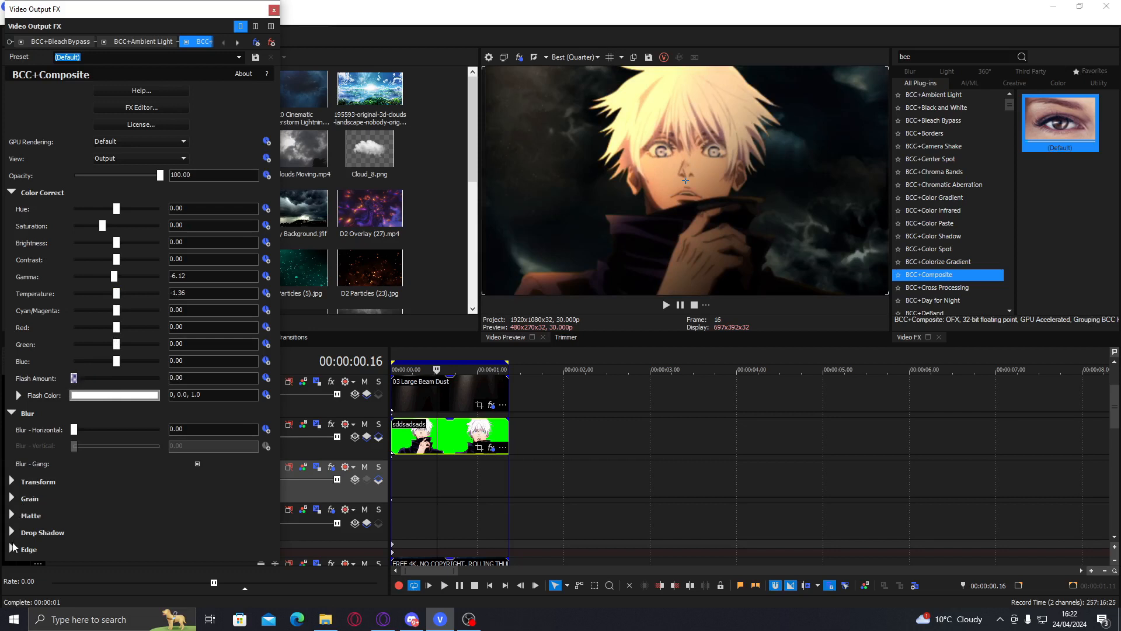
Try a different Edge Size in BCC+Composite, remove the effect from the video output, and close the window
left_click(11, 549)
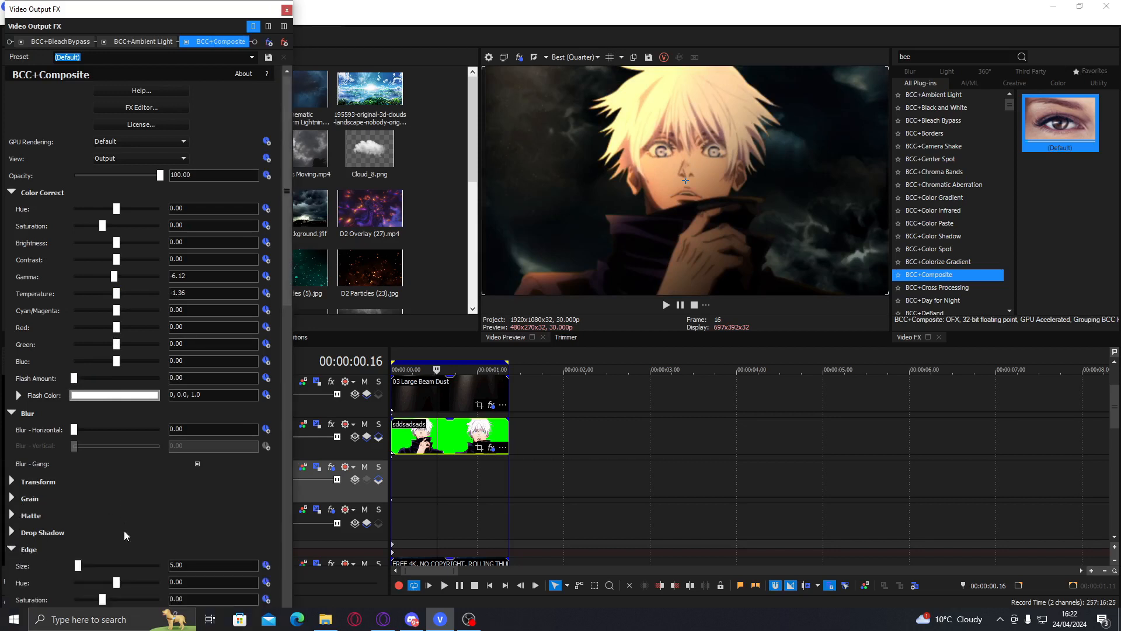
left_click_drag(89, 566, 87, 565)
left_click(284, 41)
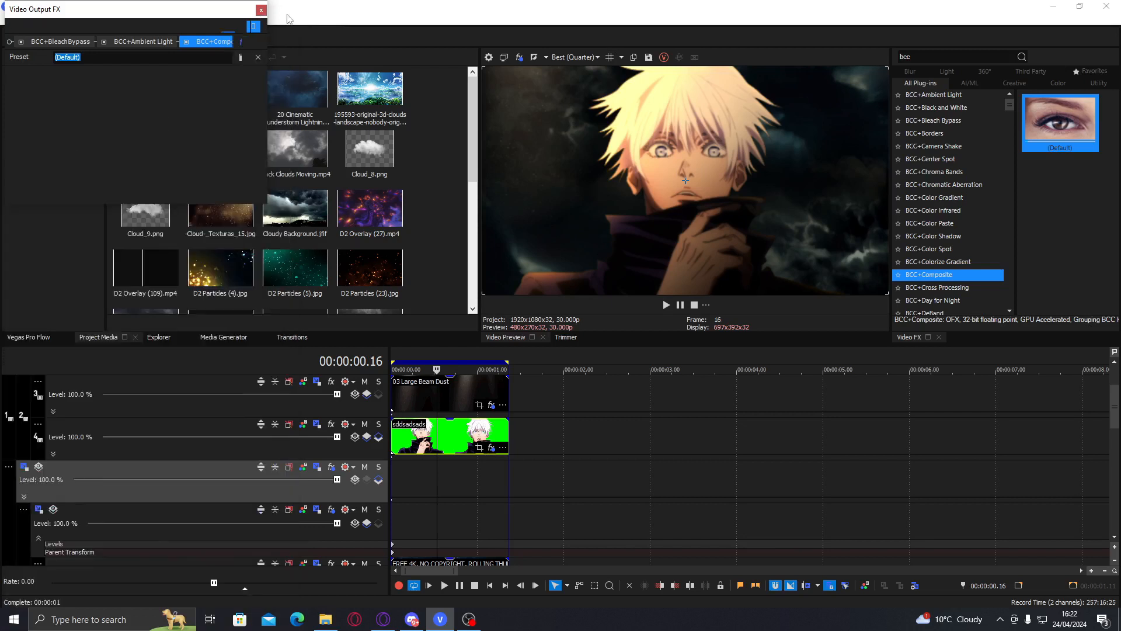
left_click(261, 10)
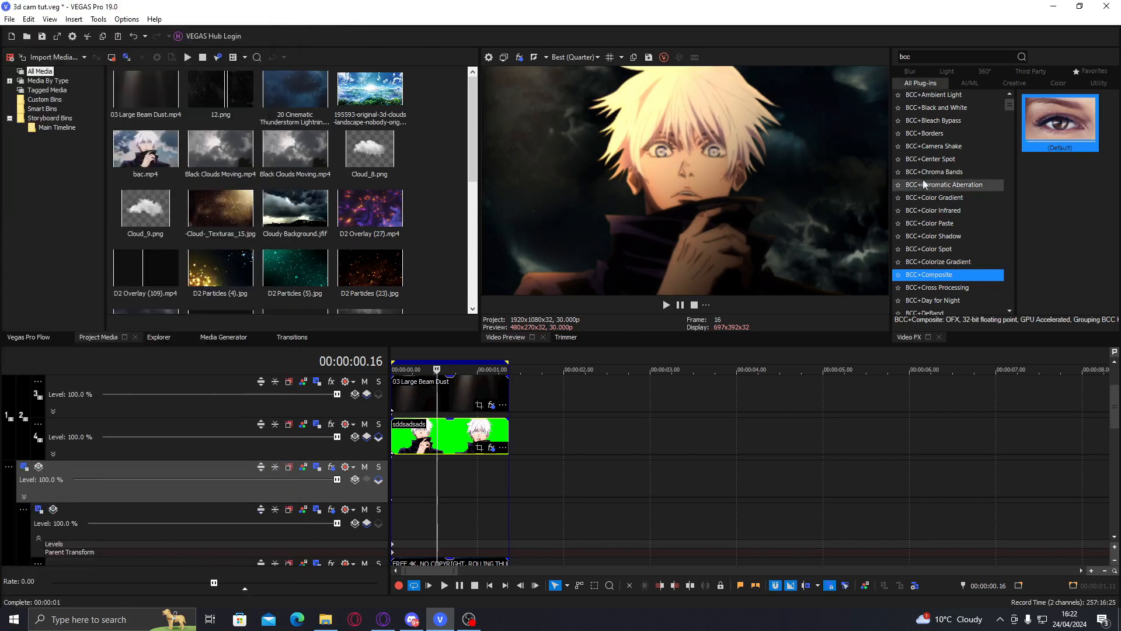
Add the default BCC+Depth of Field effect to the video output
scroll(1010, 310, "down", 7)
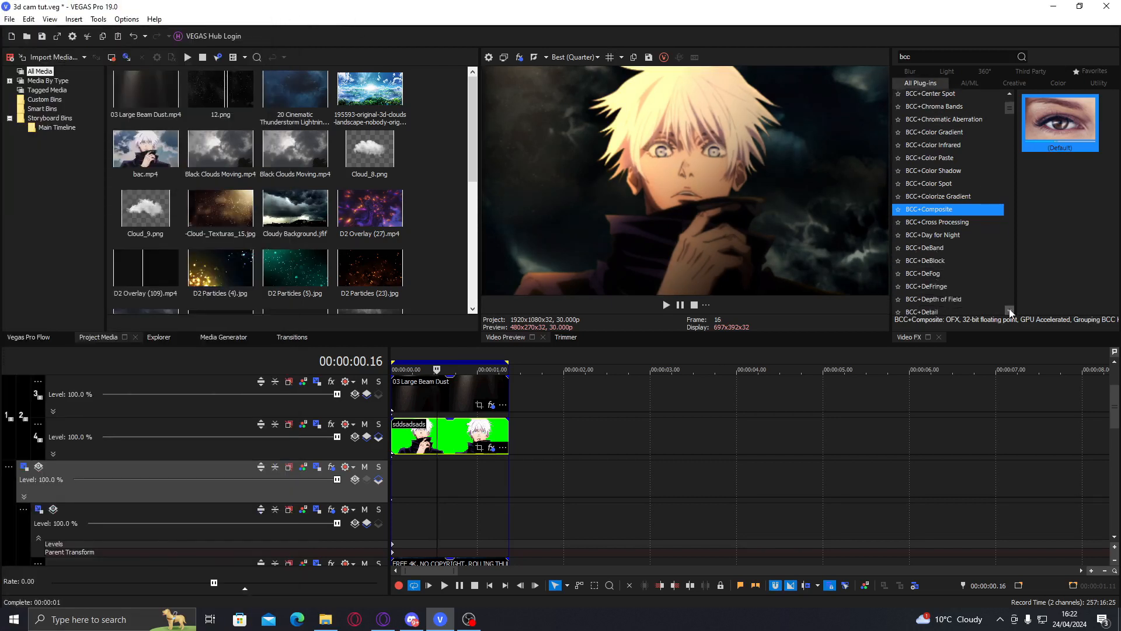
scroll(1010, 310, "down", 3)
left_click(946, 233)
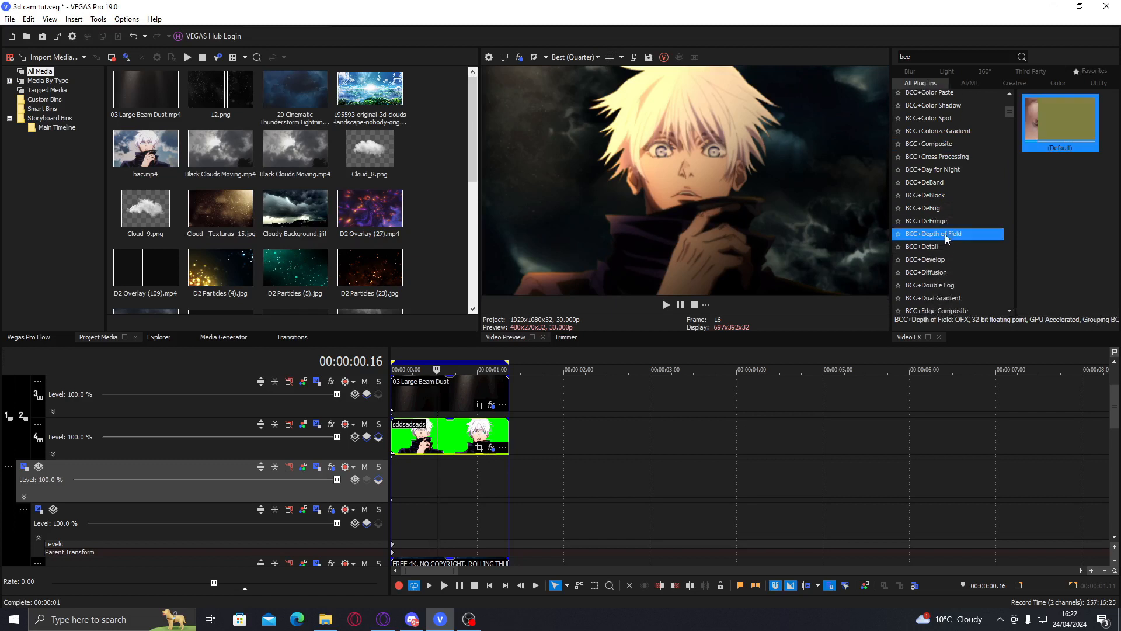
left_click_drag(1053, 128, 689, 169)
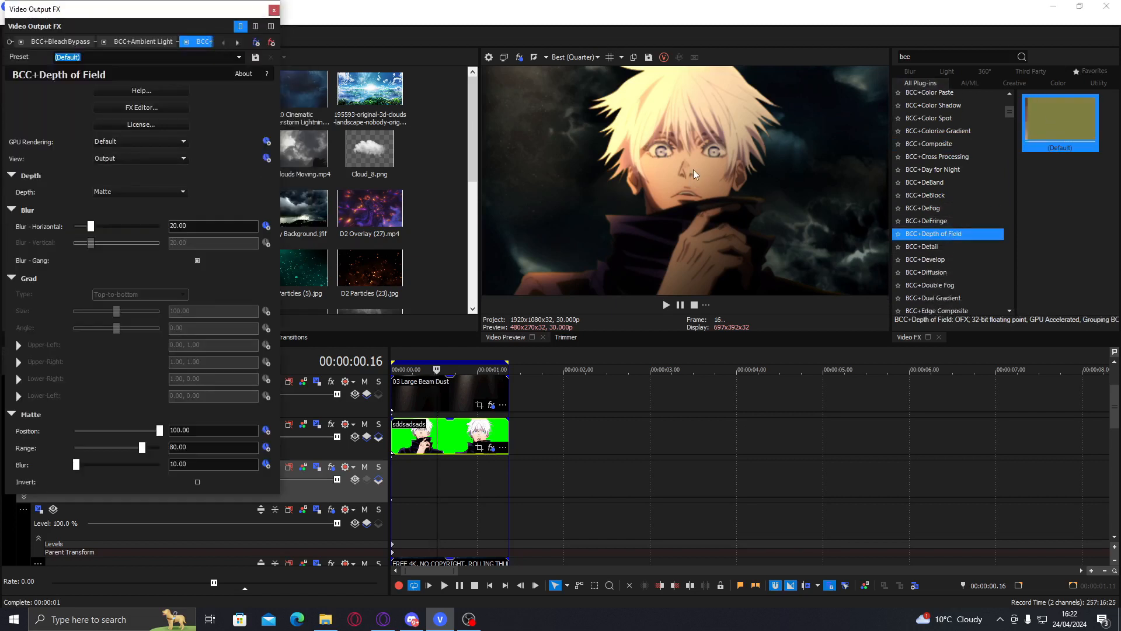
left_click(674, 189)
Save the project and try a horizontal blur of 8.16 in the output's BCC+Depth of Field, keeping Depth at Matte
key("ctrl+a")
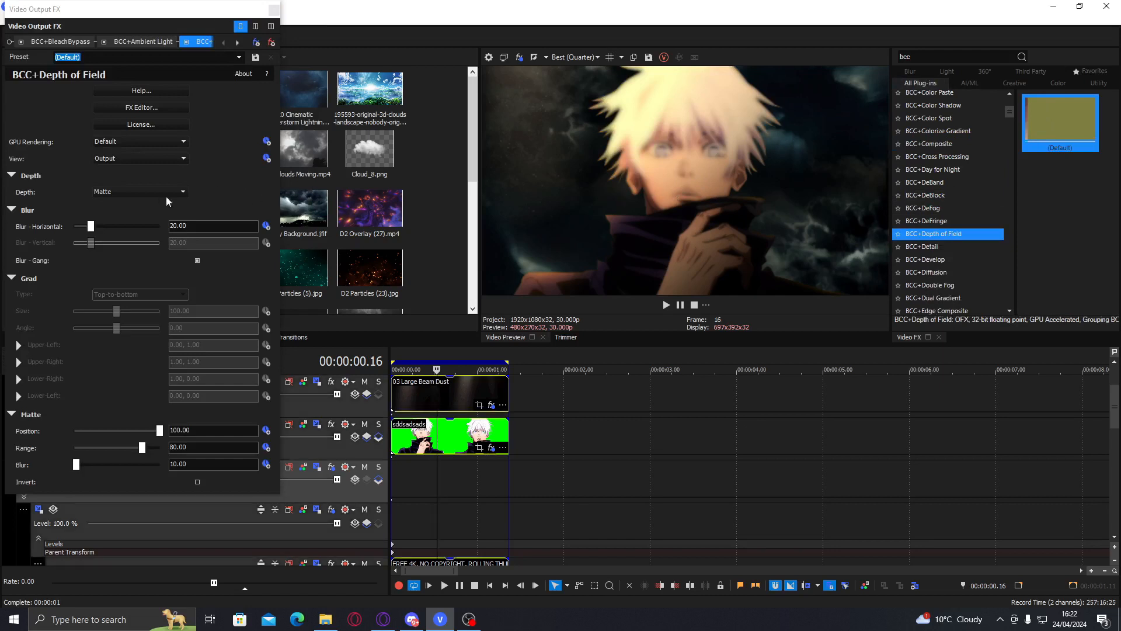
key("ctrl+s")
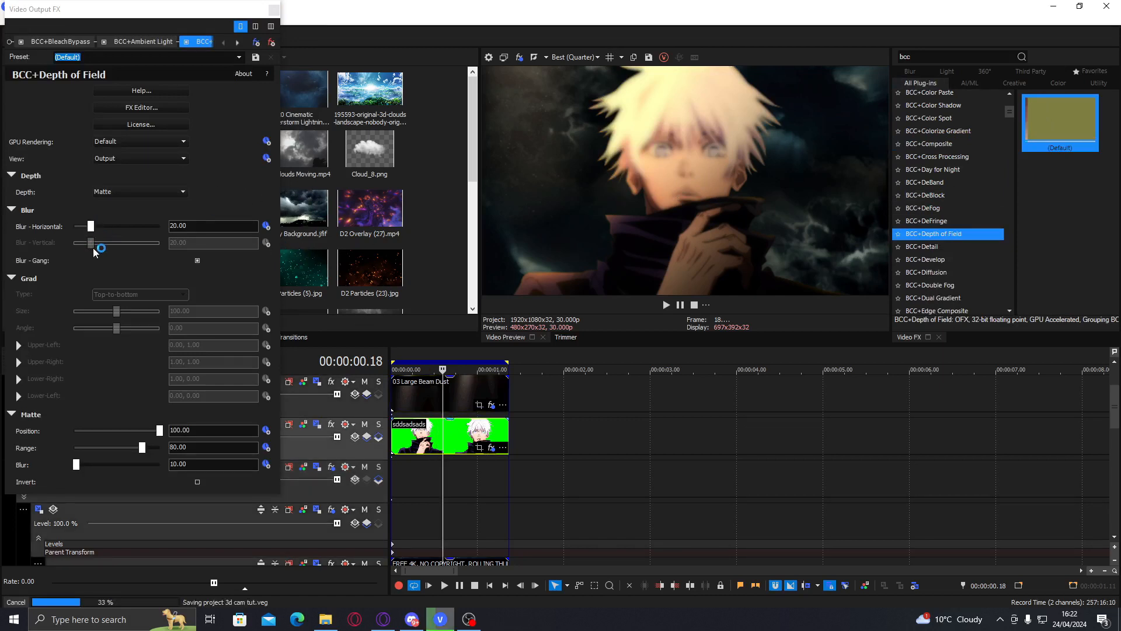
left_click(111, 194)
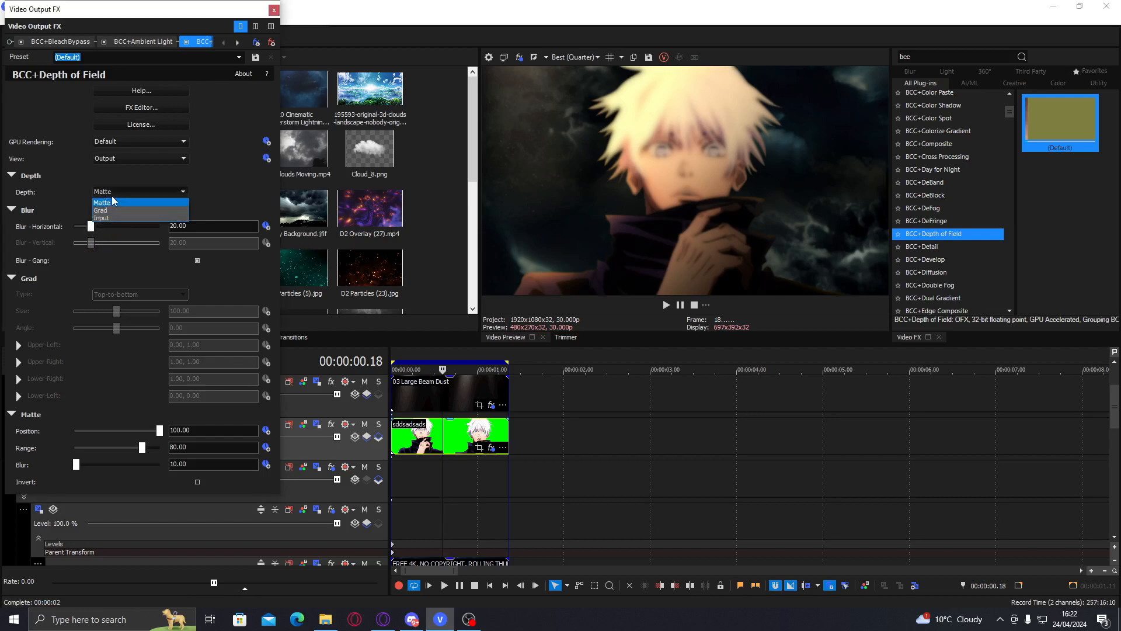
left_click(69, 195)
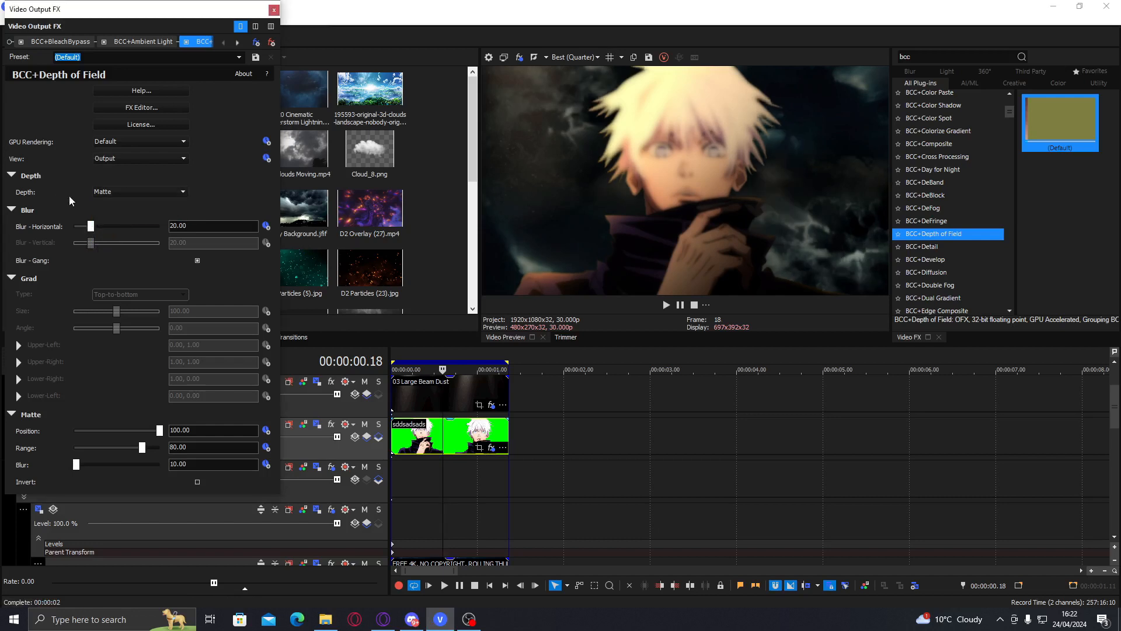
left_click_drag(81, 229, 82, 229)
left_click(123, 194)
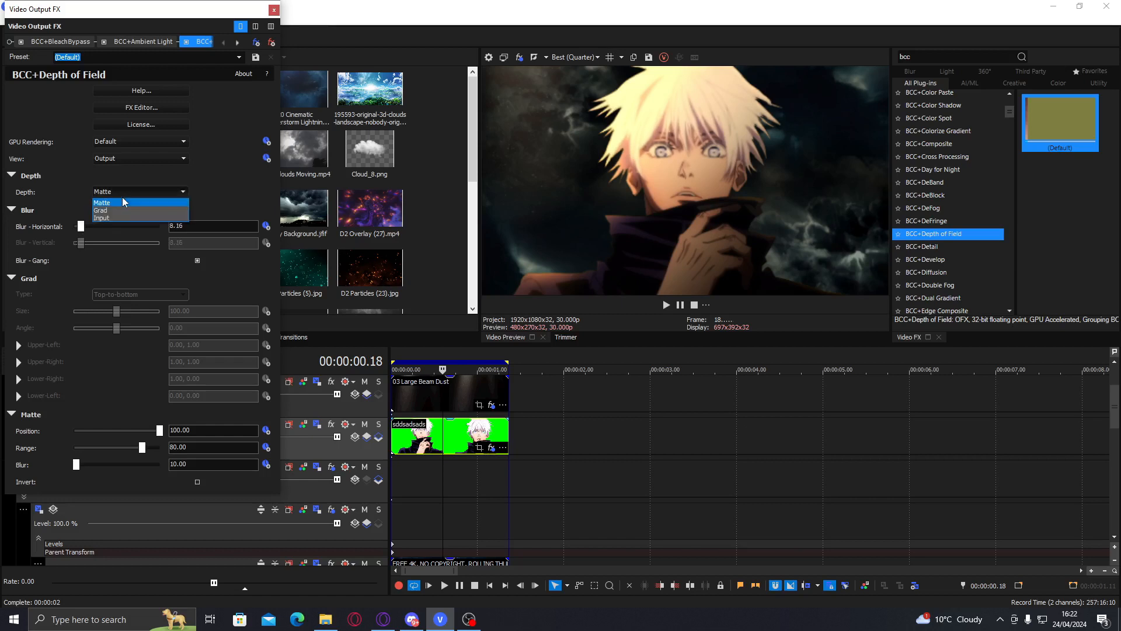
Remove BCC+Depth of Field from the video output effects and close the effects window
left_click(272, 42)
left_click(271, 43)
left_click(261, 10)
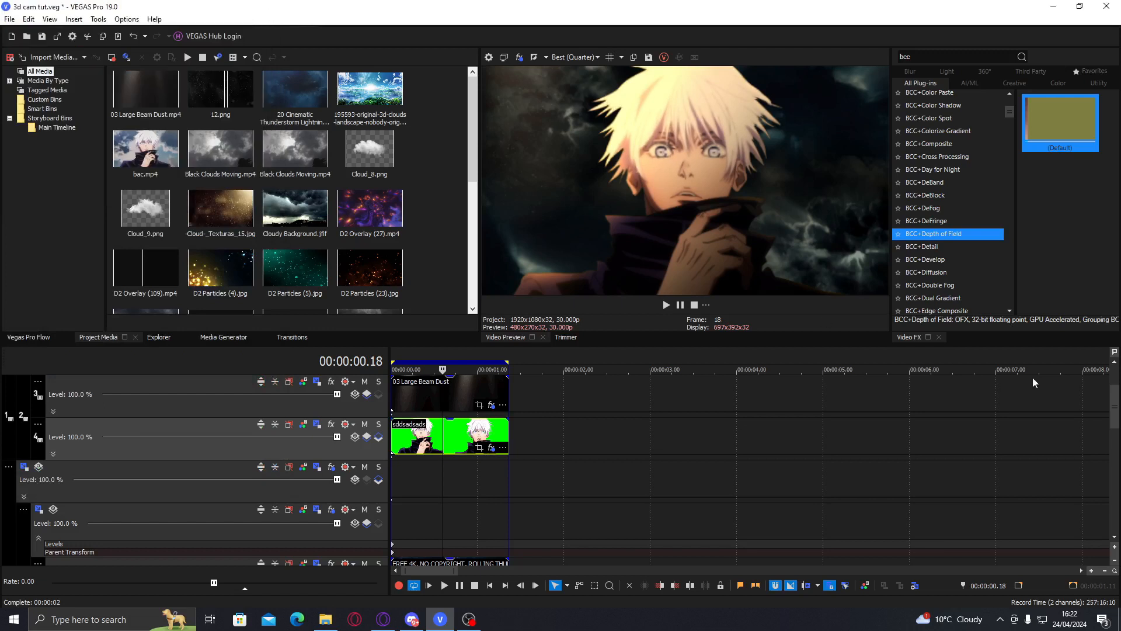
Add default BCC+Depth of Field to the storm background's parent track, place it after Levels, and set horizontal blur to 32.65
scroll(334, 459, "down", 3)
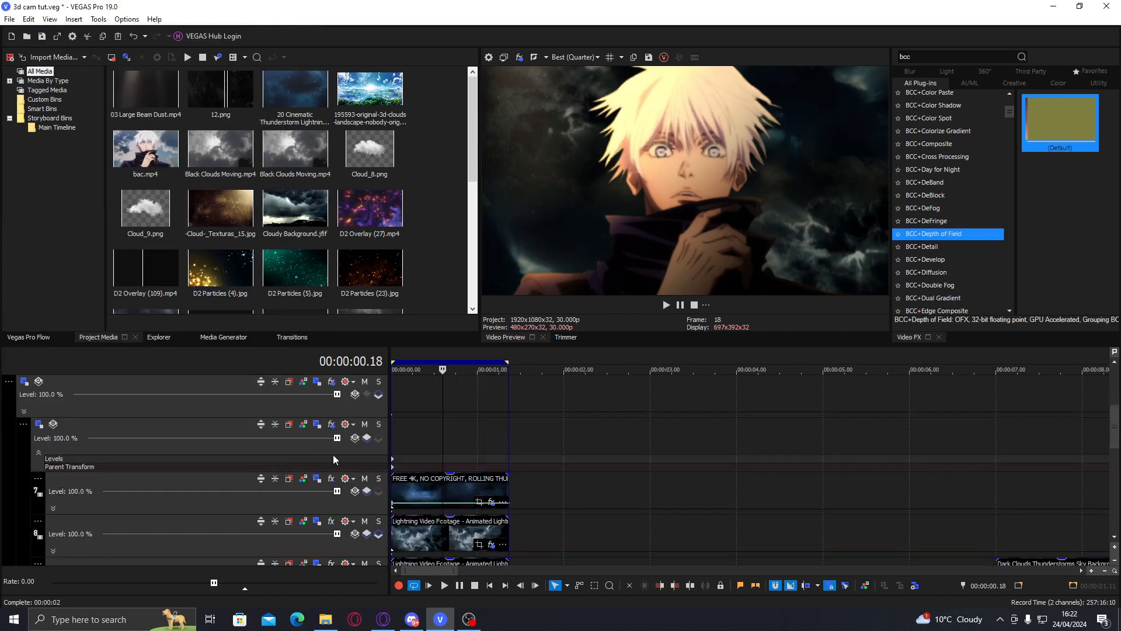
left_click(168, 424)
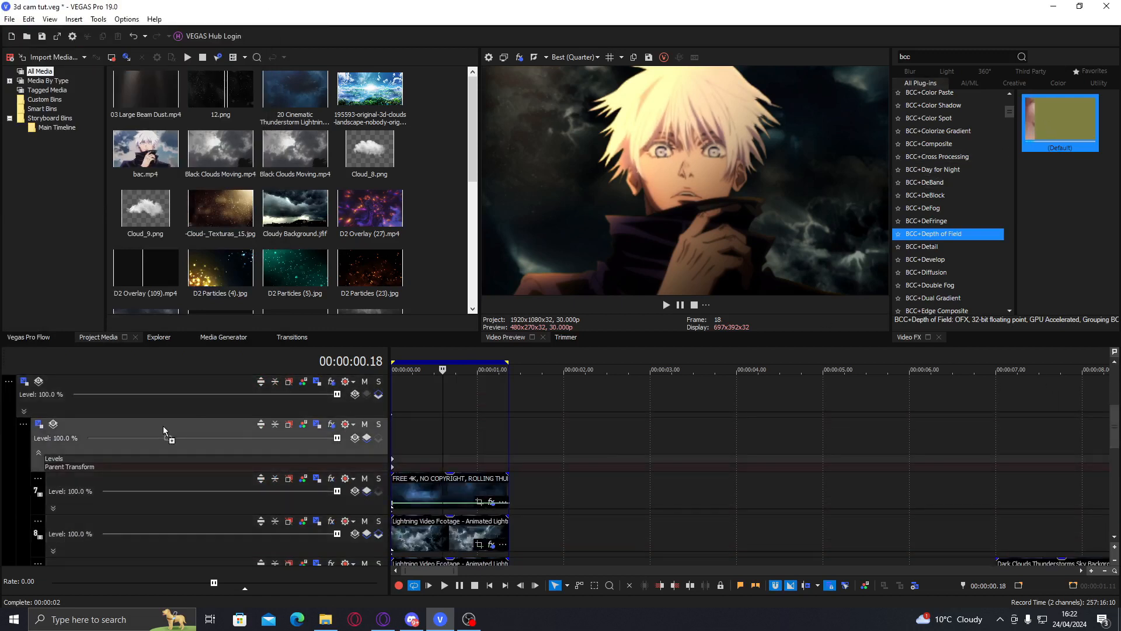
left_click_drag(163, 426, 148, 394)
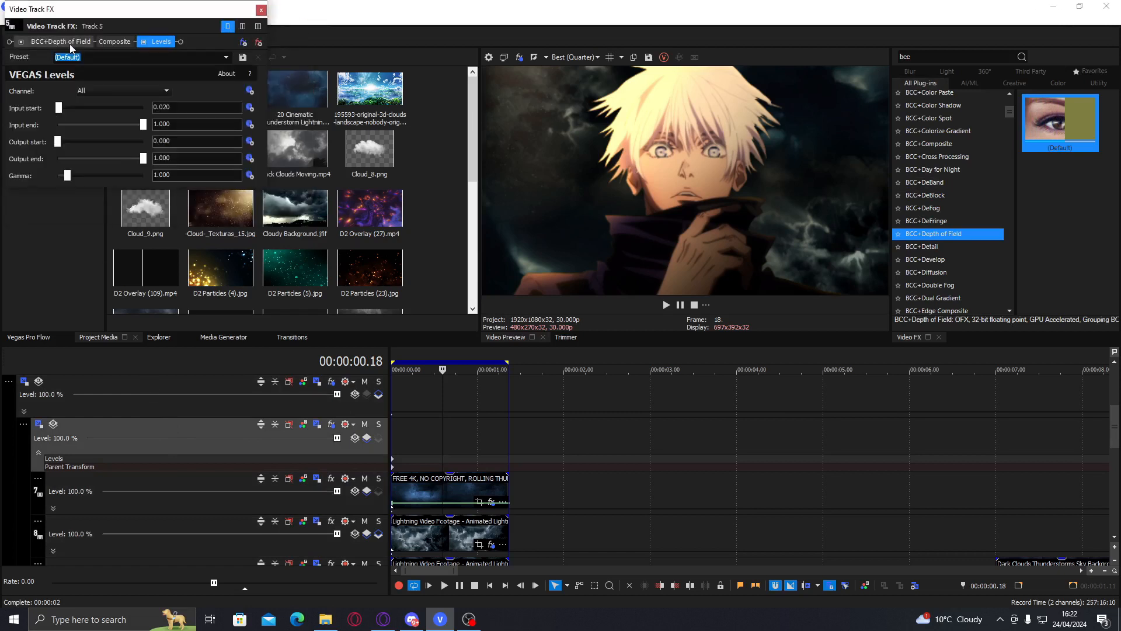
left_click_drag(70, 44, 178, 42)
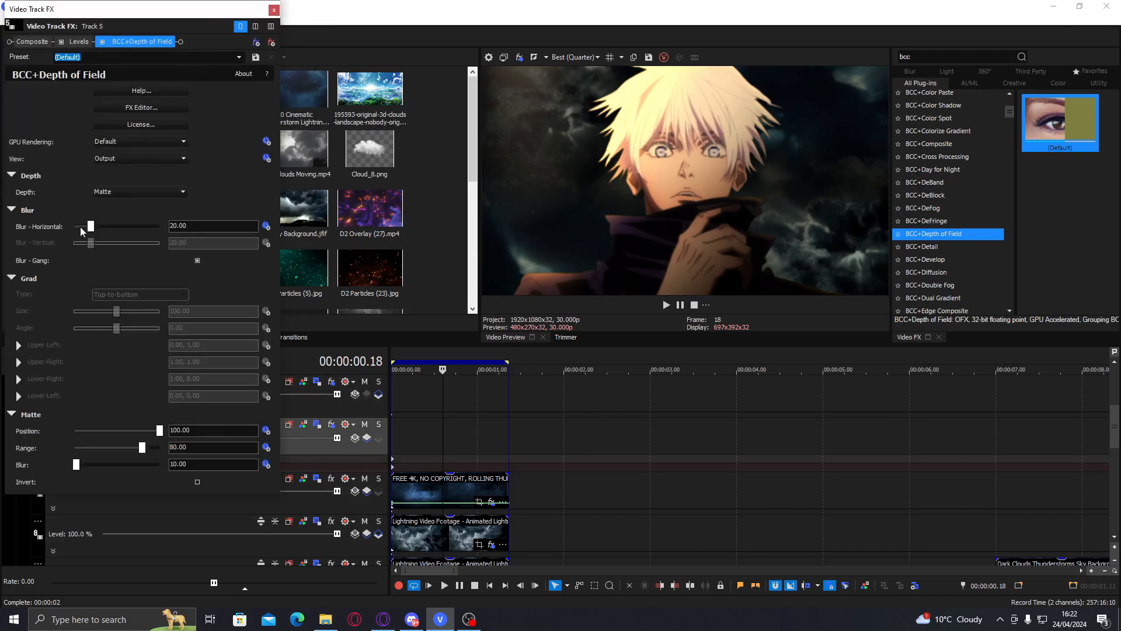
mouse_move(90, 226)
left_mouse_down()
mouse_move(117, 227)
mouse_move(103, 228)
left_mouse_up()
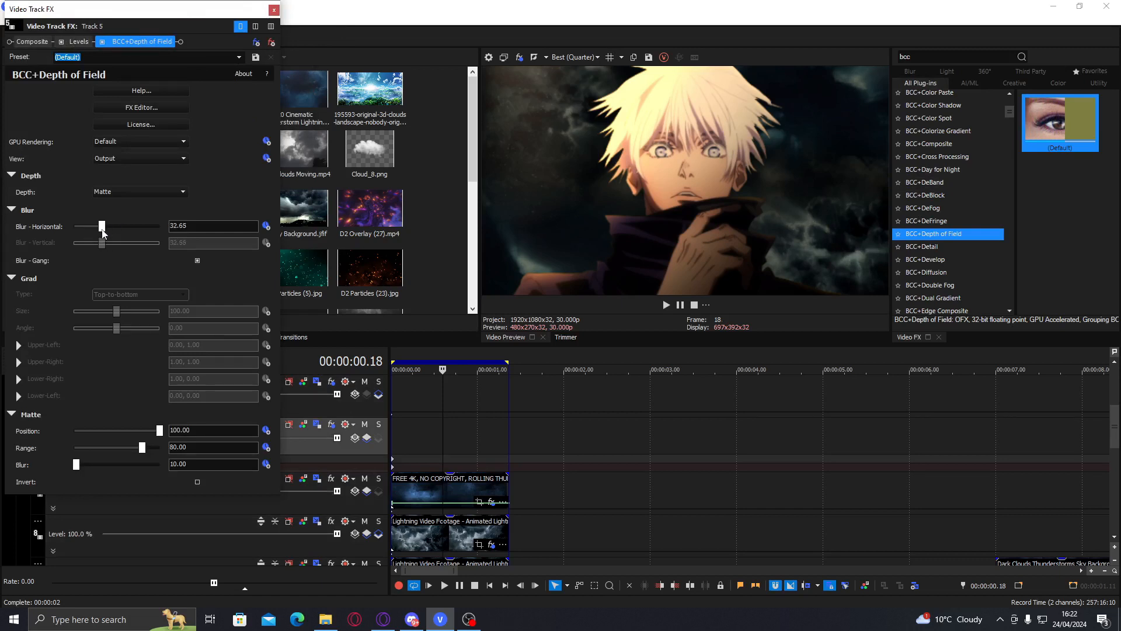
Check the blurred background at two other frames, then remove BCC+Depth of Field from the parent track
left_click(467, 429)
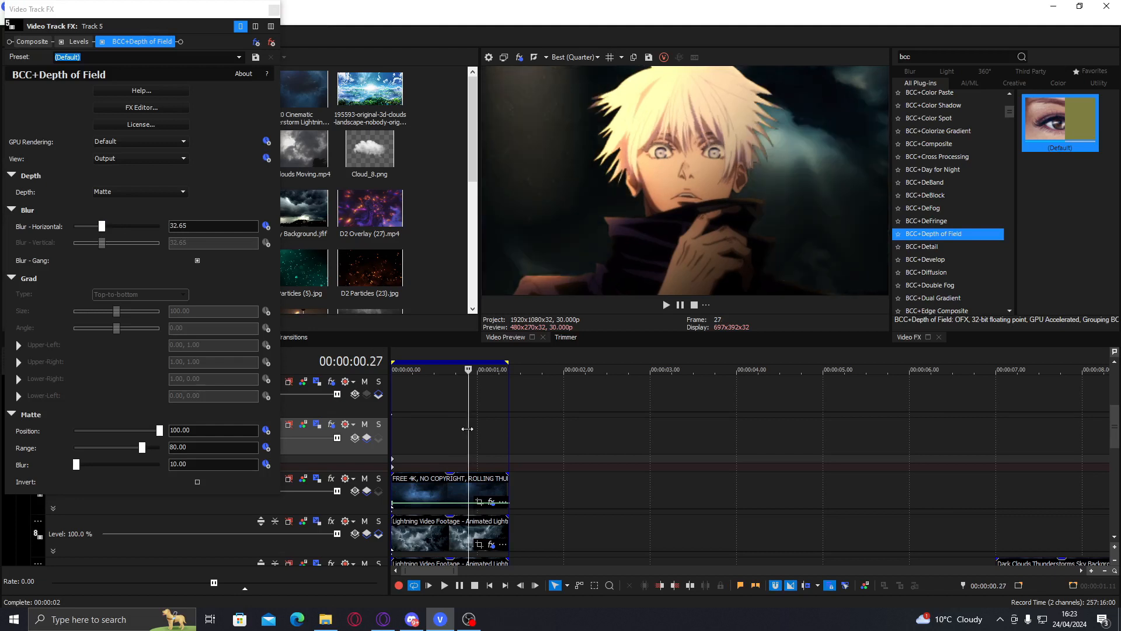
left_click(431, 444)
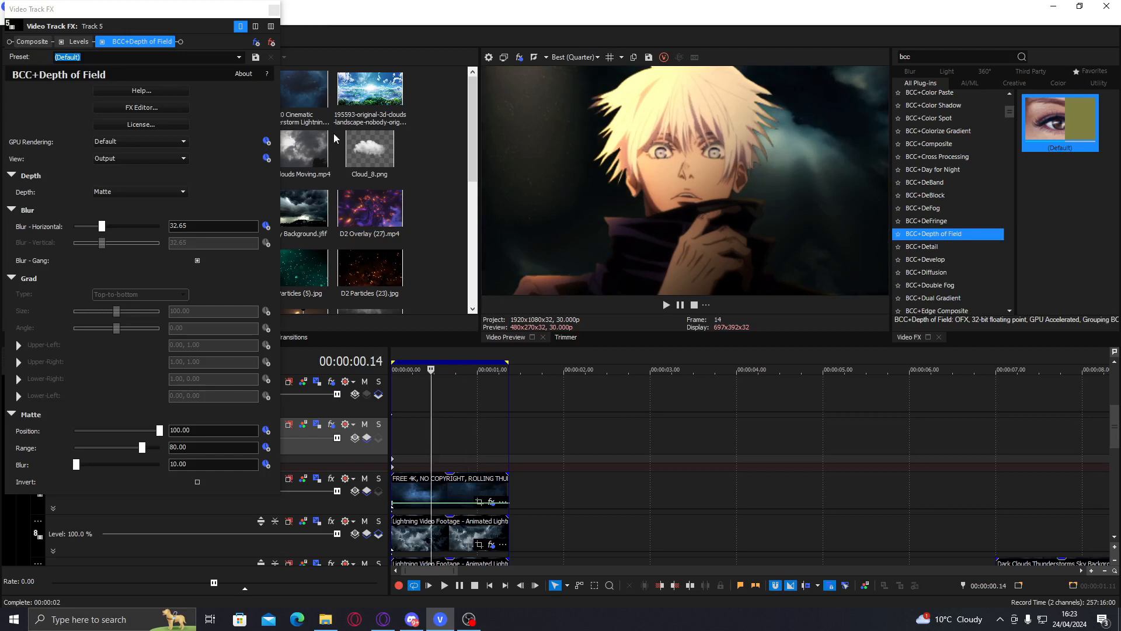
left_click(271, 43)
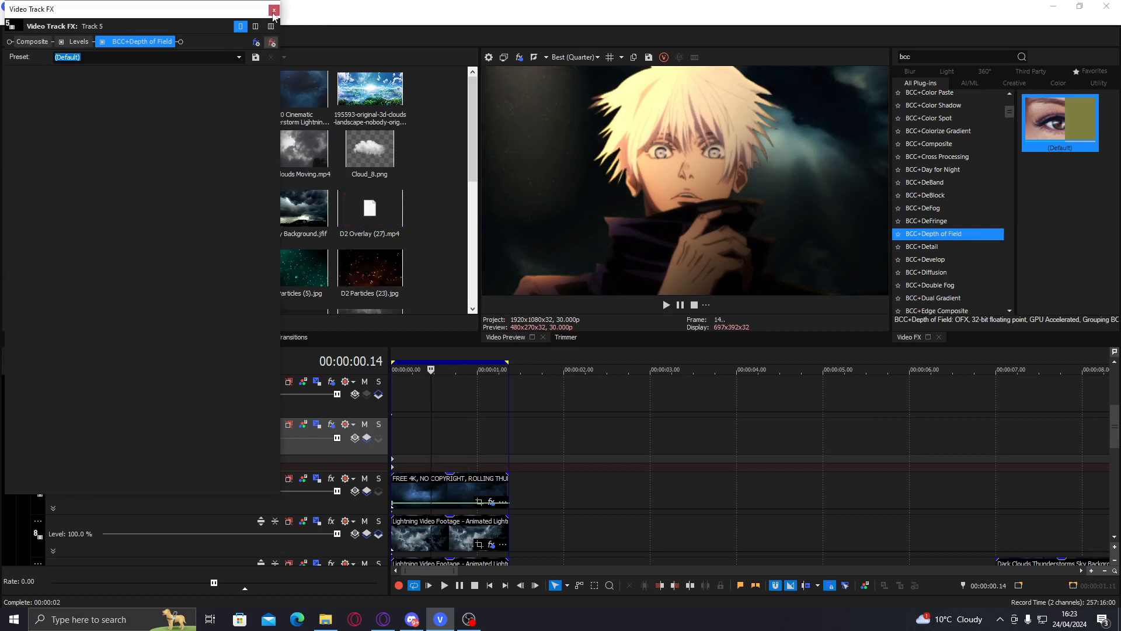
left_click(273, 11)
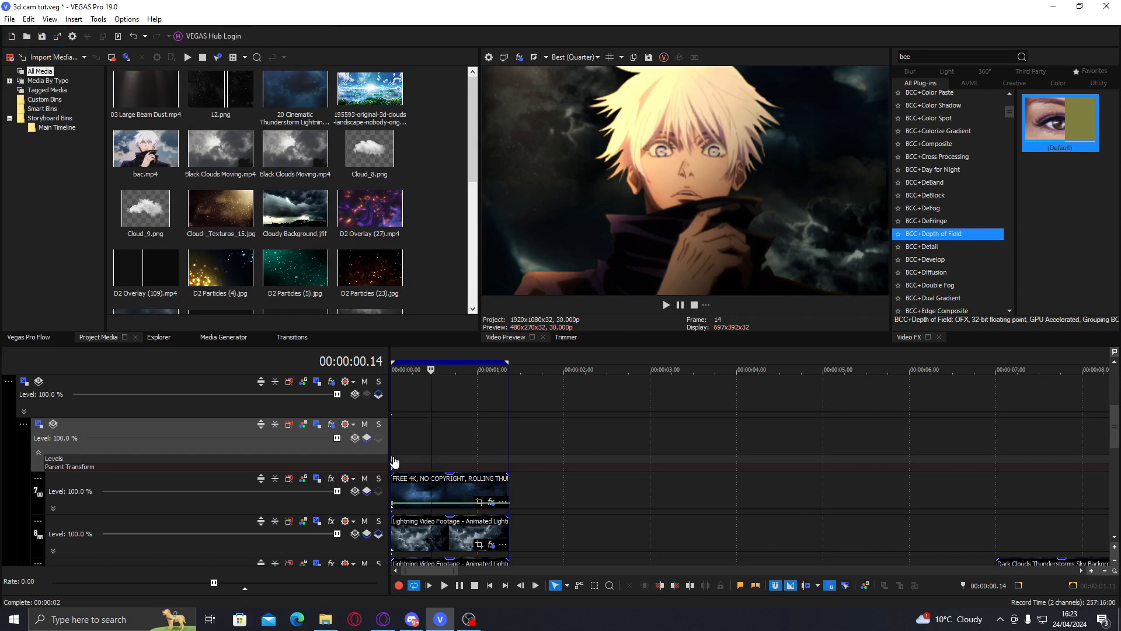
Keyframe the storm background's parent track motion to scale up to about 1,146.30 and align the keyframe with the clip's end
left_click(39, 425)
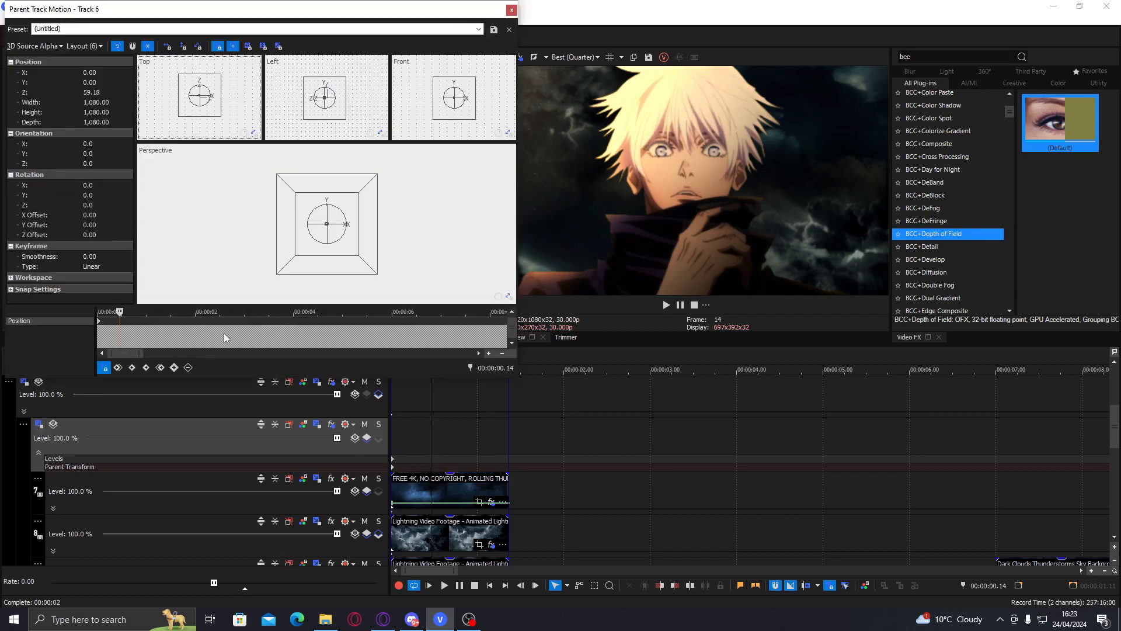
left_click(503, 428)
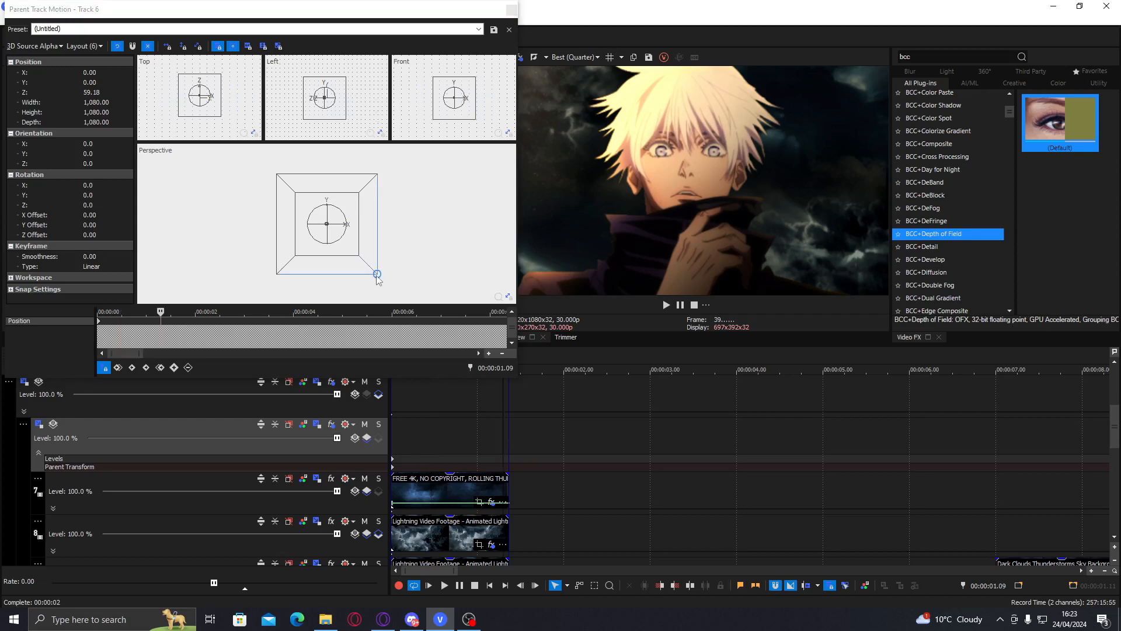
left_click_drag(407, 13, 317, 13)
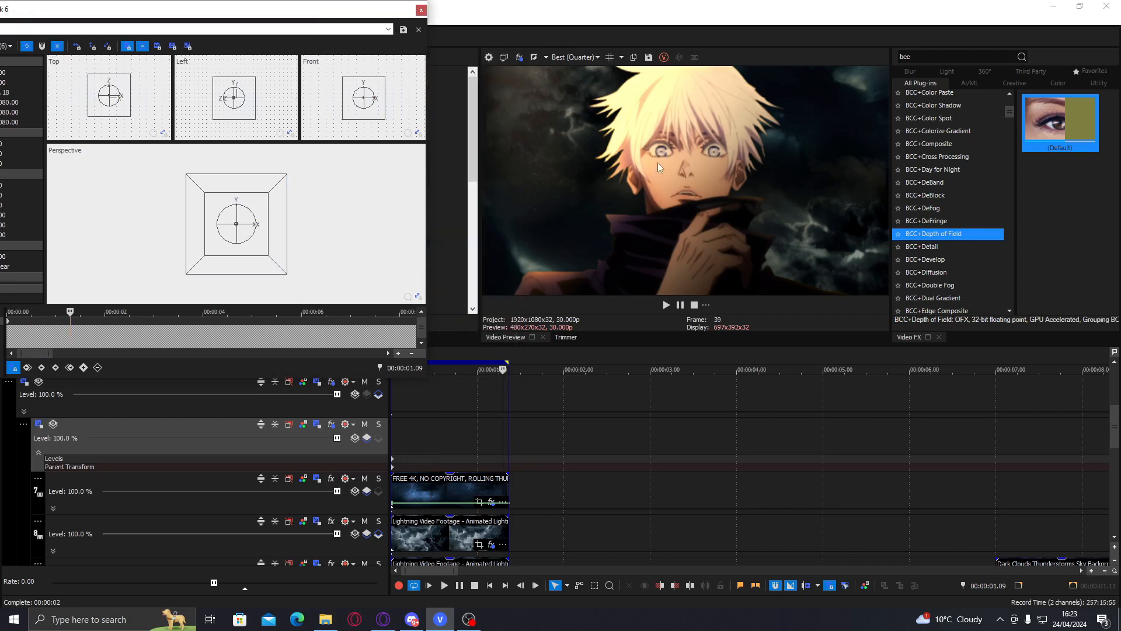
left_click(288, 274)
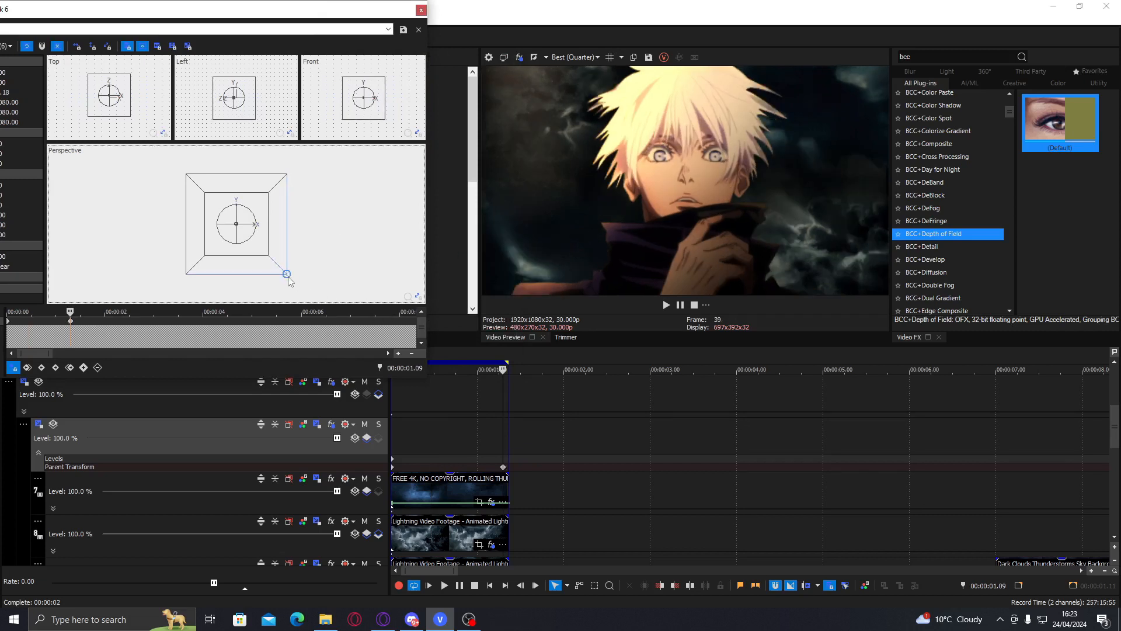
left_click_drag(287, 278, 291, 279)
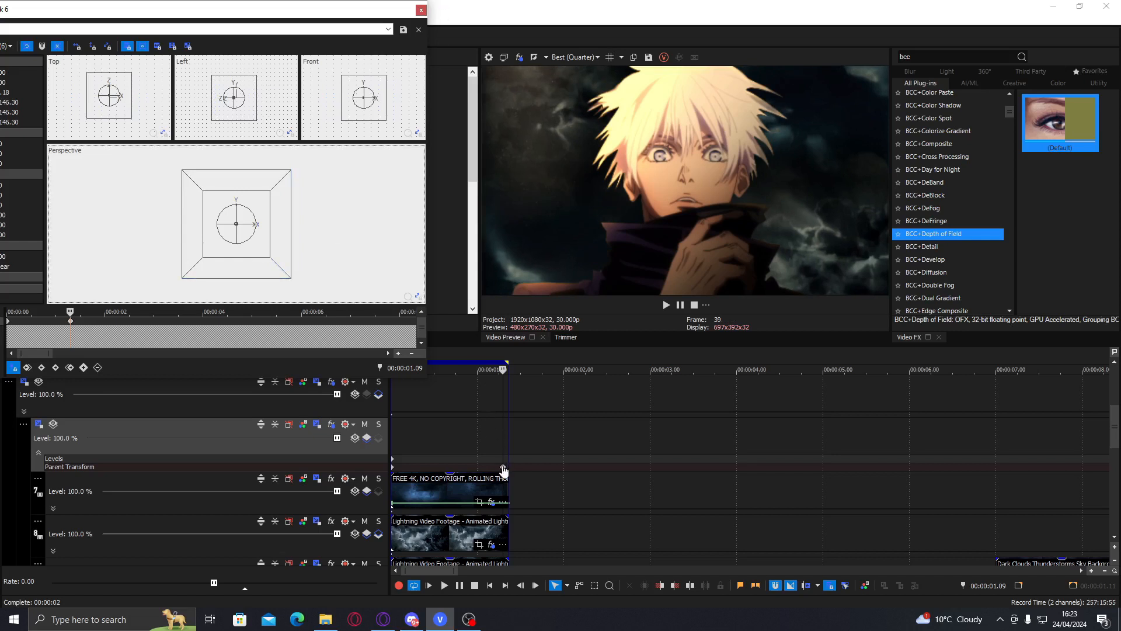
left_click_drag(503, 468, 509, 468)
left_click(420, 13)
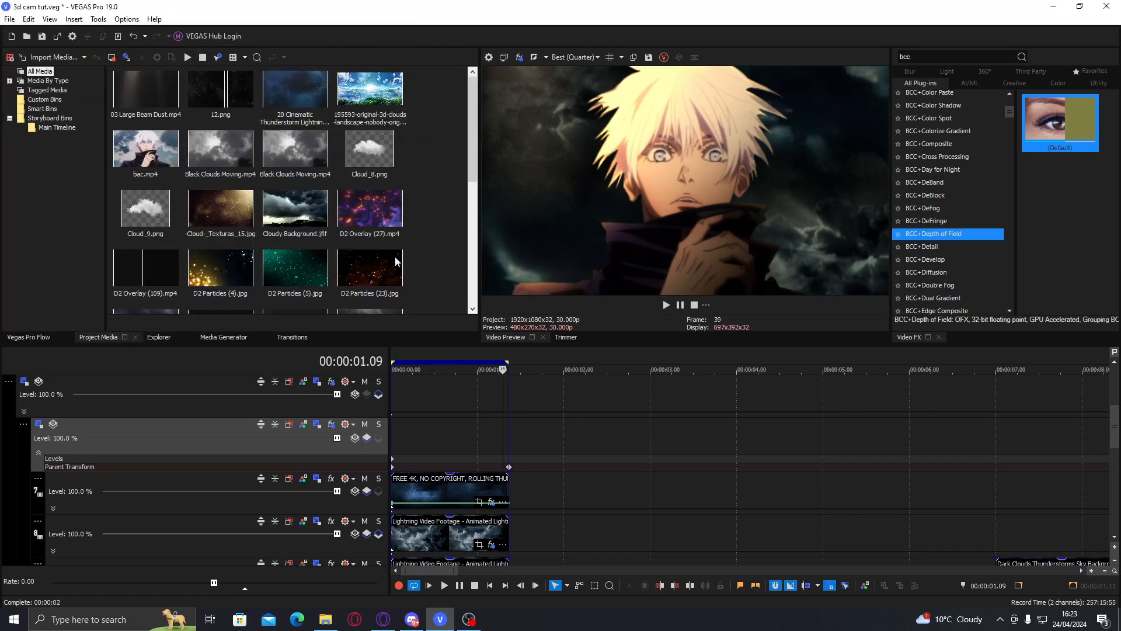
Adjust the Vegas Pro Flow curve to 0.04, 0.70, 1.00, 0.36 and try applying it with the Event target
left_click(433, 435)
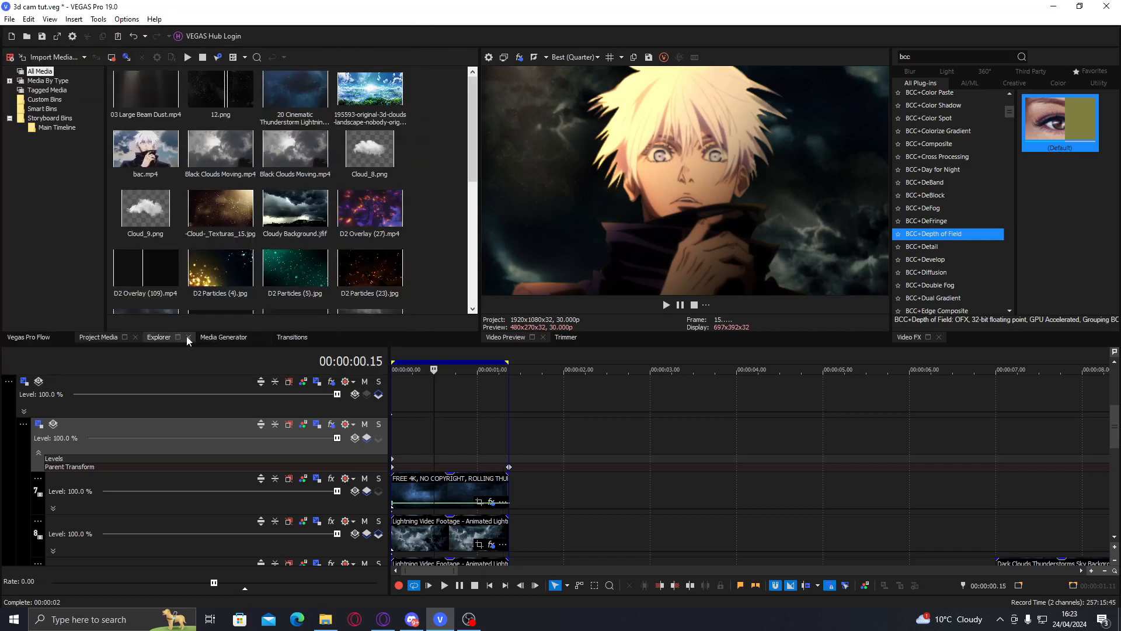
left_click(28, 337)
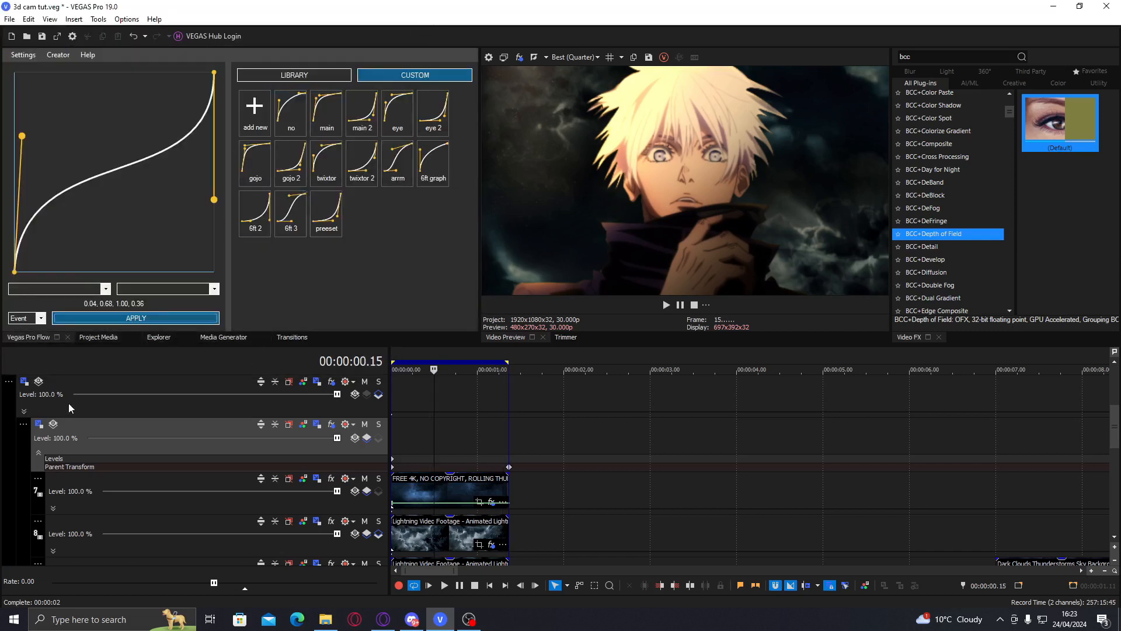
left_click(69, 404)
left_click(77, 428)
left_click_drag(22, 137, 22, 133)
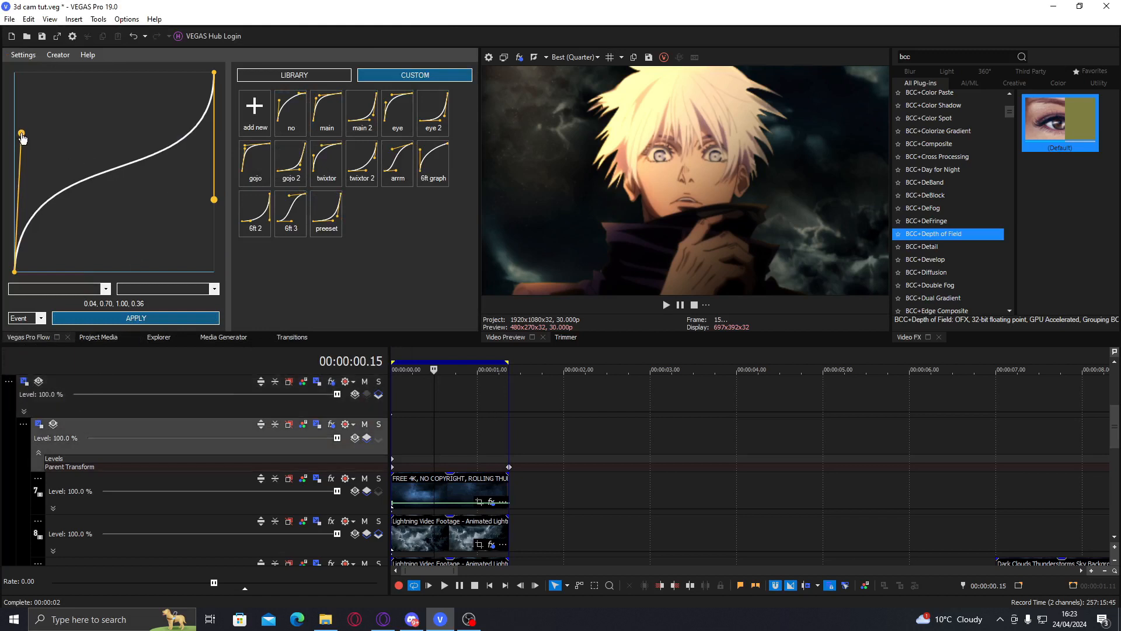
left_click(188, 318)
left_click(609, 351)
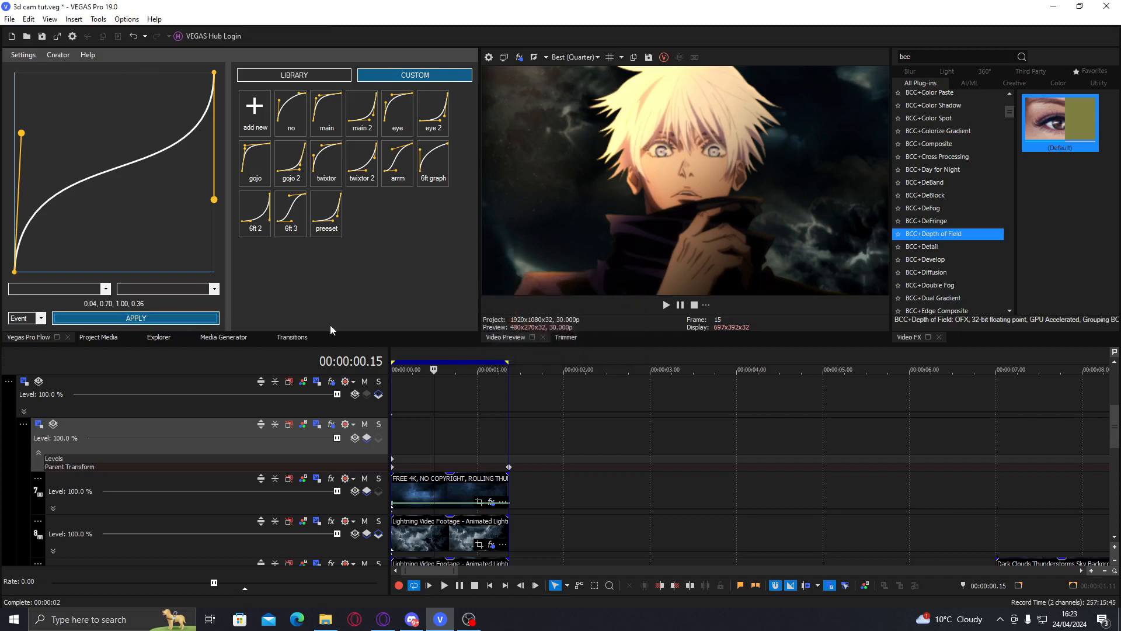
Switch the curve target to Track and apply it to the background's Parent Track Motion
left_click(31, 323)
left_click(27, 336)
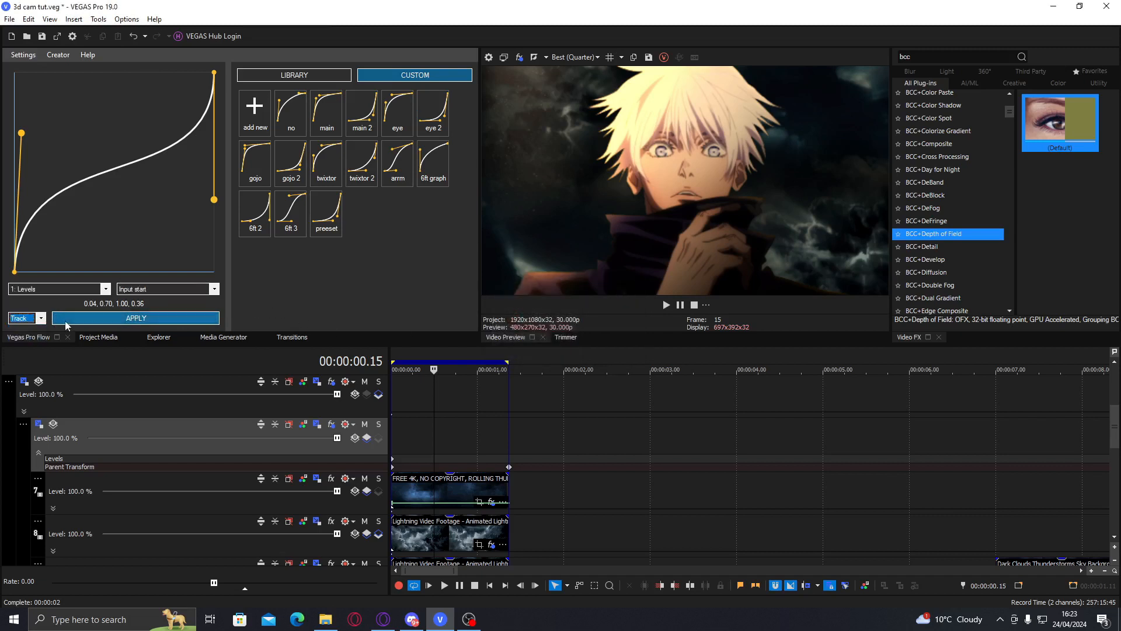
left_click(136, 318)
left_click(616, 351)
left_click(52, 291)
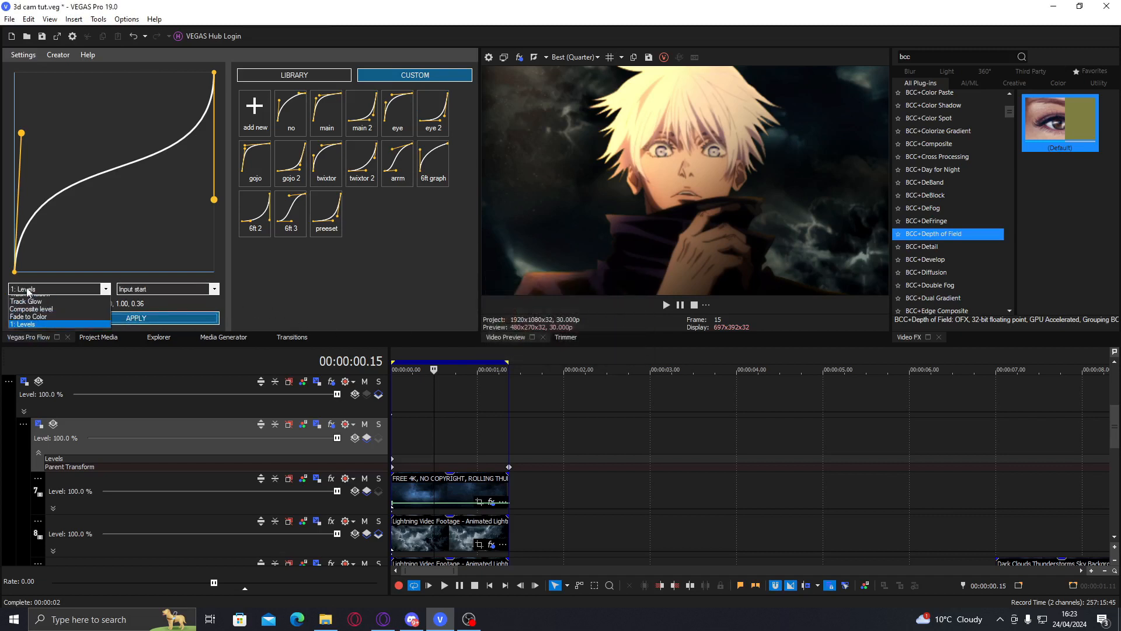
left_click(70, 306)
left_click(136, 318)
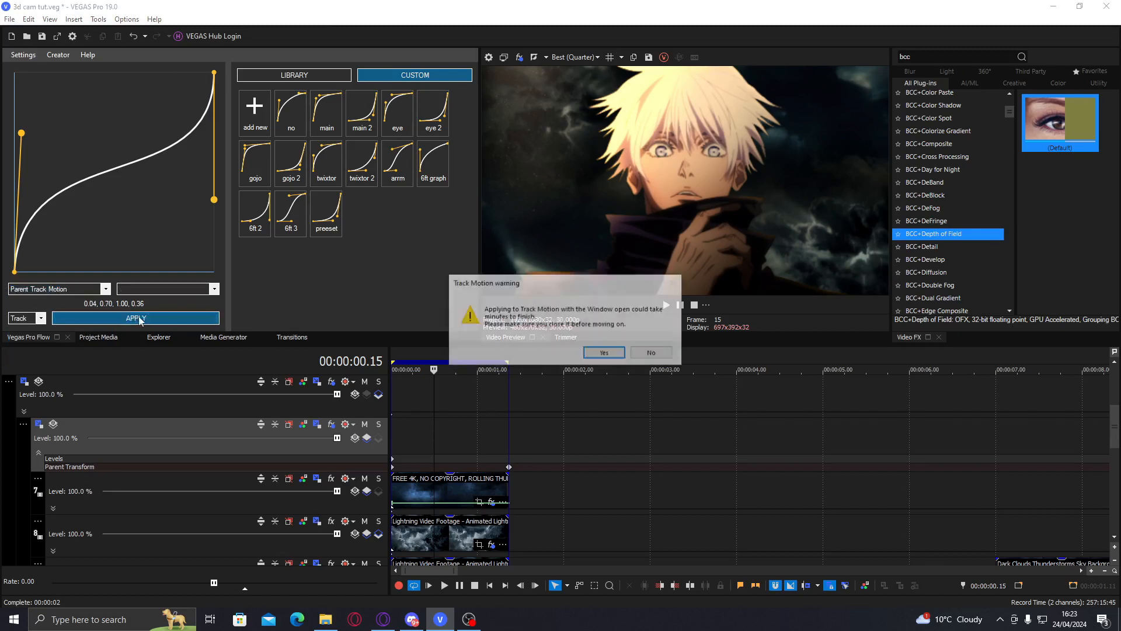
left_click(596, 354)
Return to the project media, set the loop region to the length of the rolling thunder clip, and save the project
left_click(412, 416)
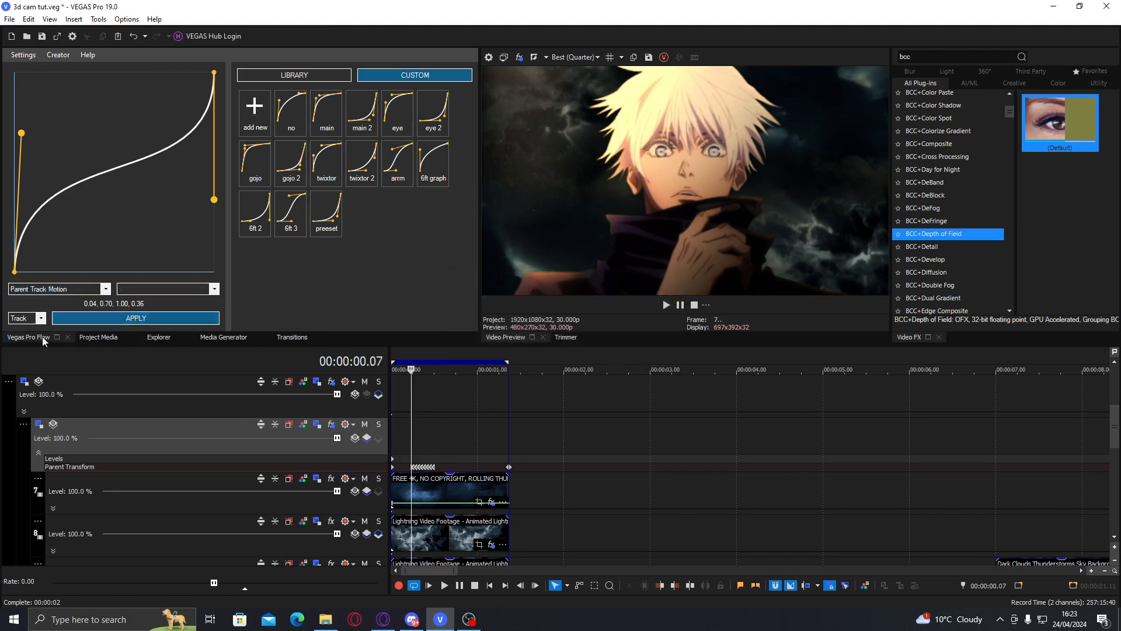
left_click(98, 337)
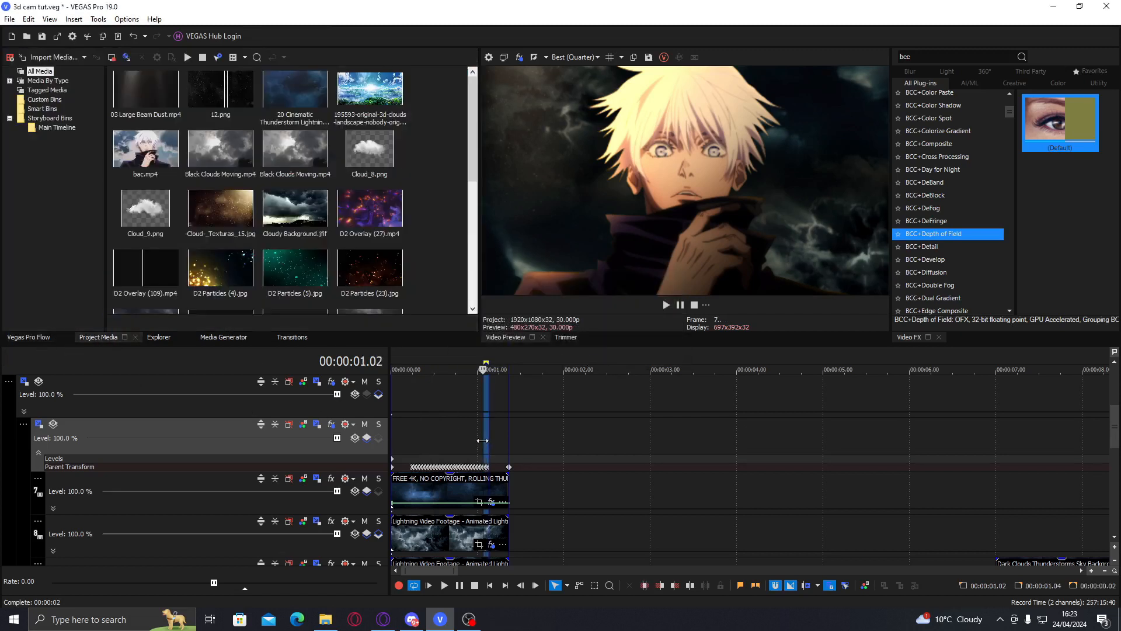
left_click(443, 436)
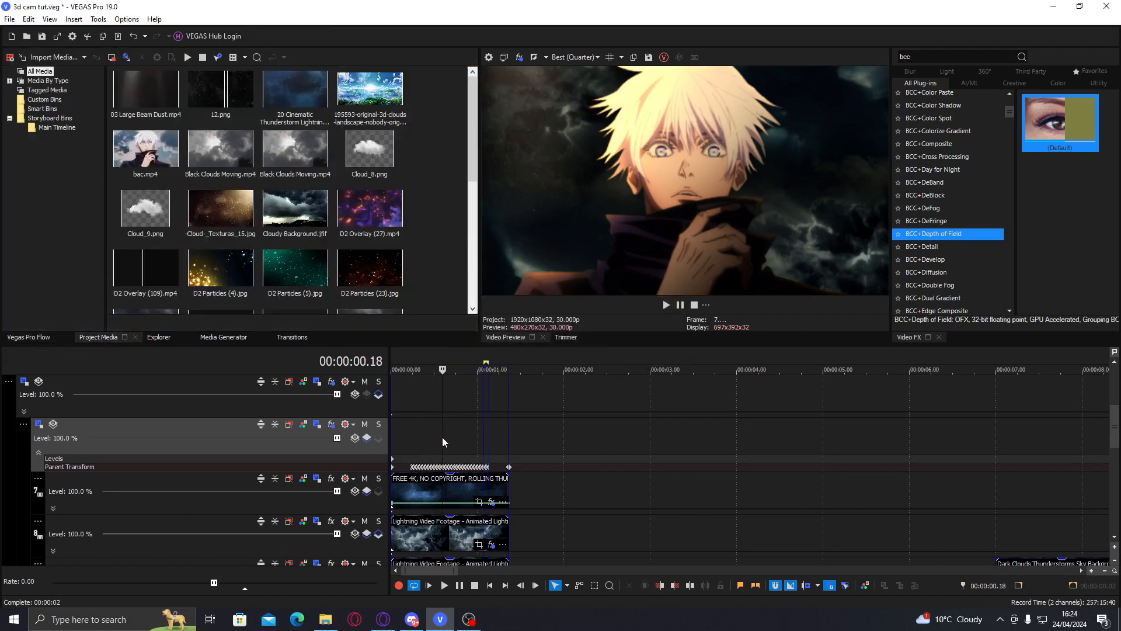
double_click(460, 485)
key("ctrl+s")
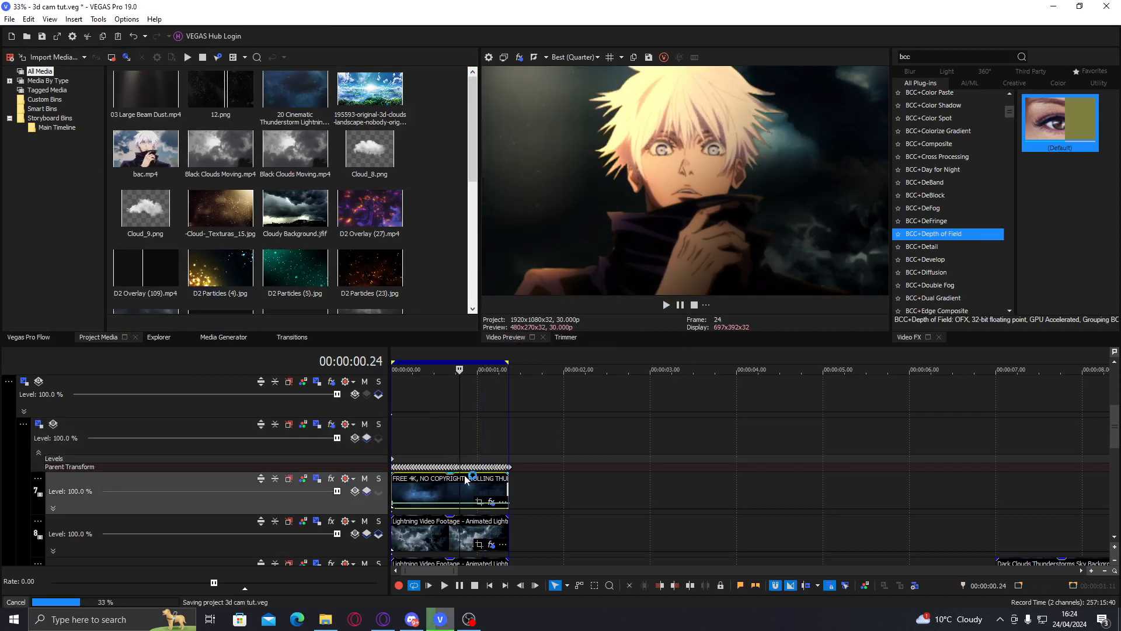
left_click(443, 492)
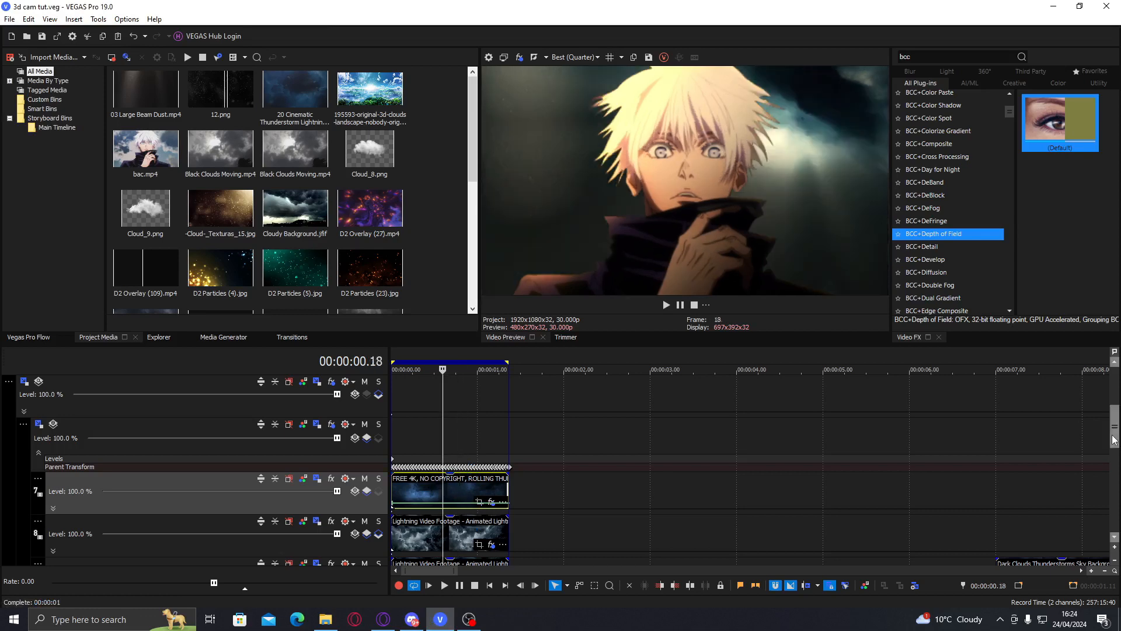
scroll(290, 486, "up", 3)
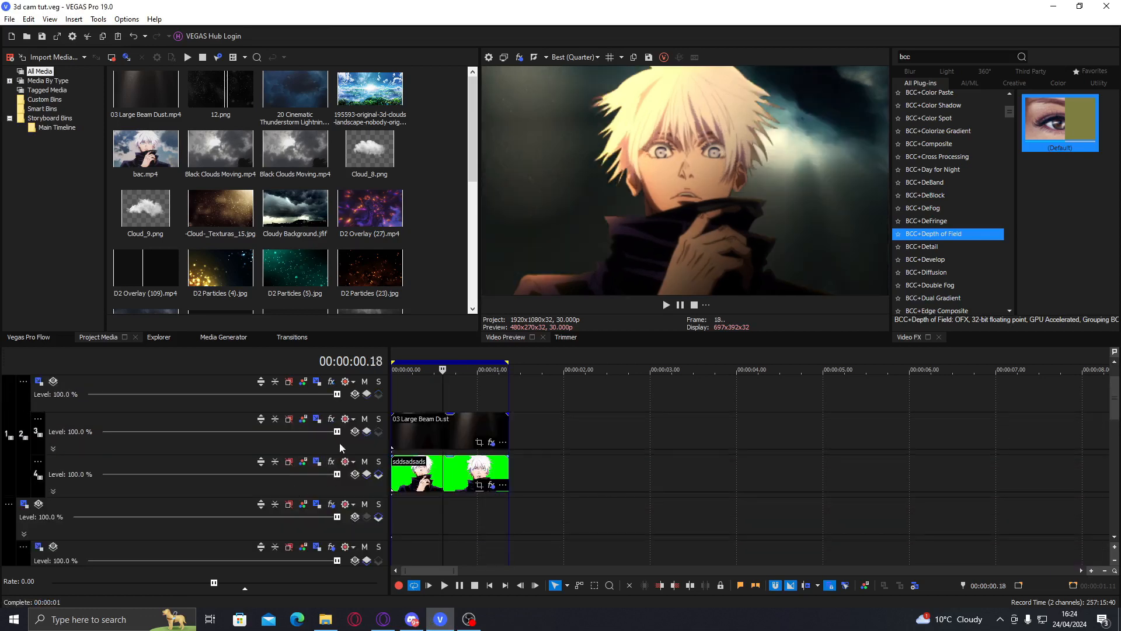
left_click(446, 436)
scroll(452, 542, "down", 2)
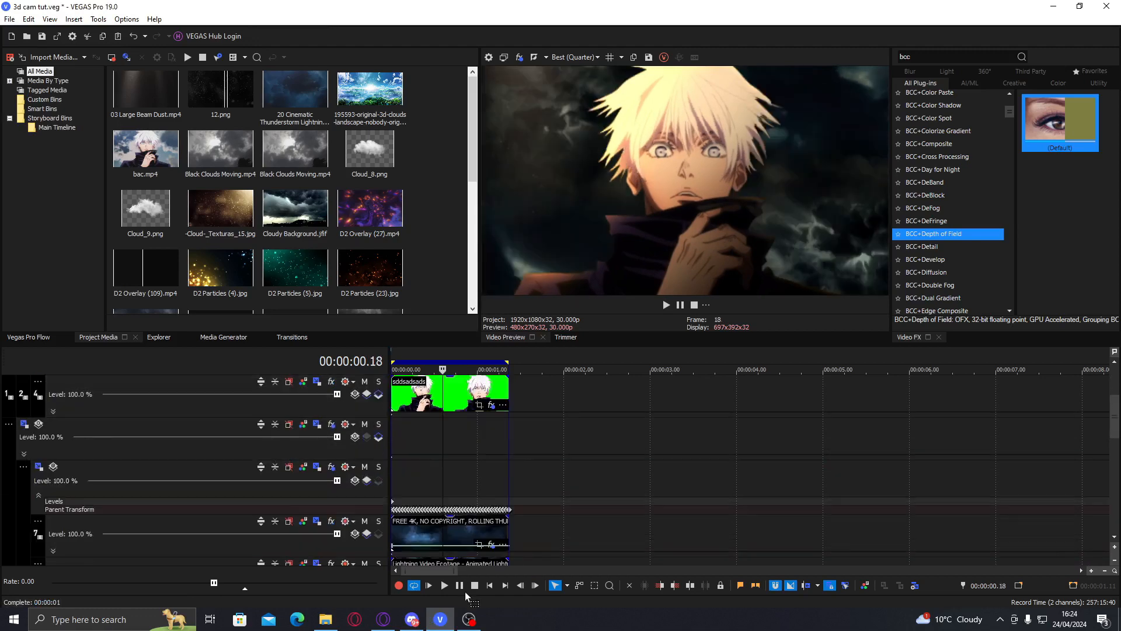
Place 03 Large Beam Dust beside the rolling thunder clip on its track and duplicate that track
left_click_drag(466, 596, 604, 493)
right_click(524, 490)
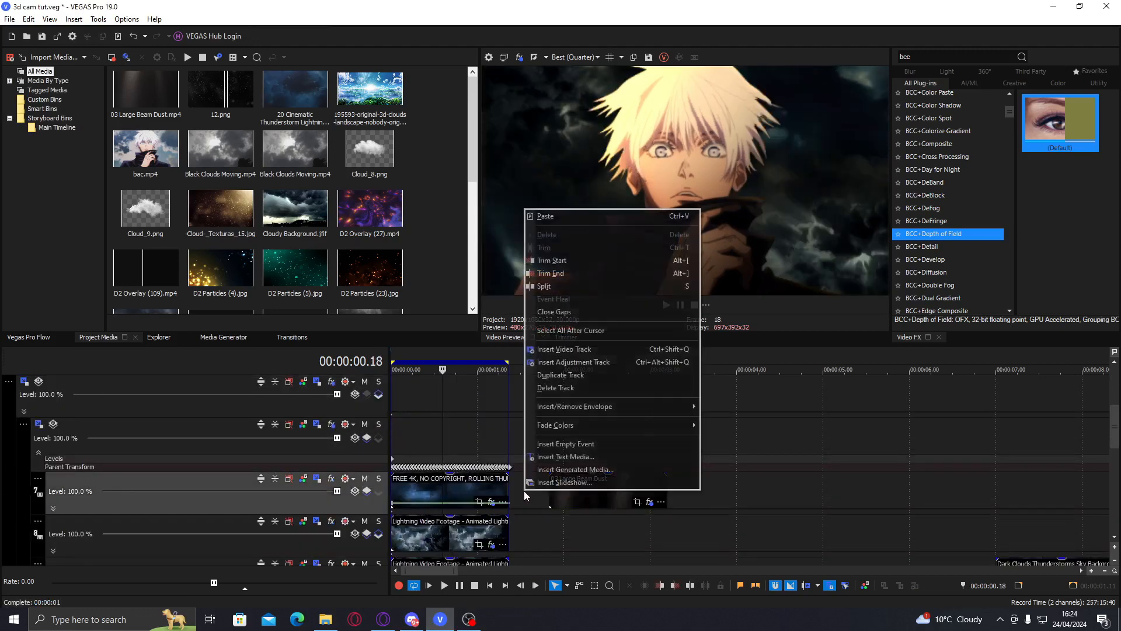
left_click(561, 375)
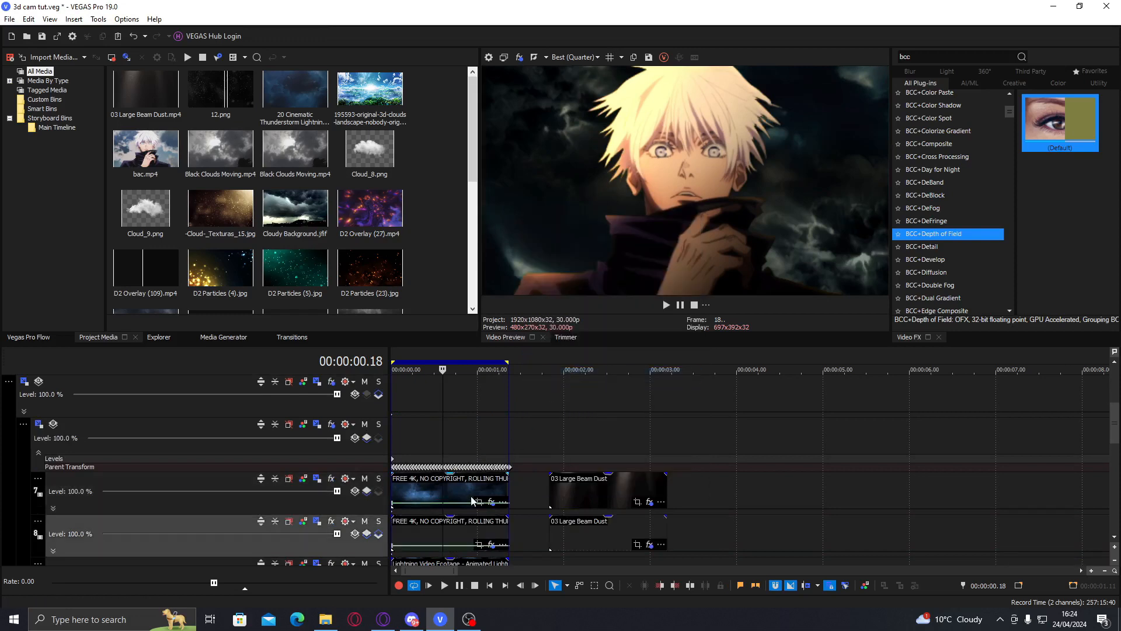
Cut the dust copy from the duplicate track, and replace the upper track's rolling thunder clip with the dust clip at the start
right_click(569, 535)
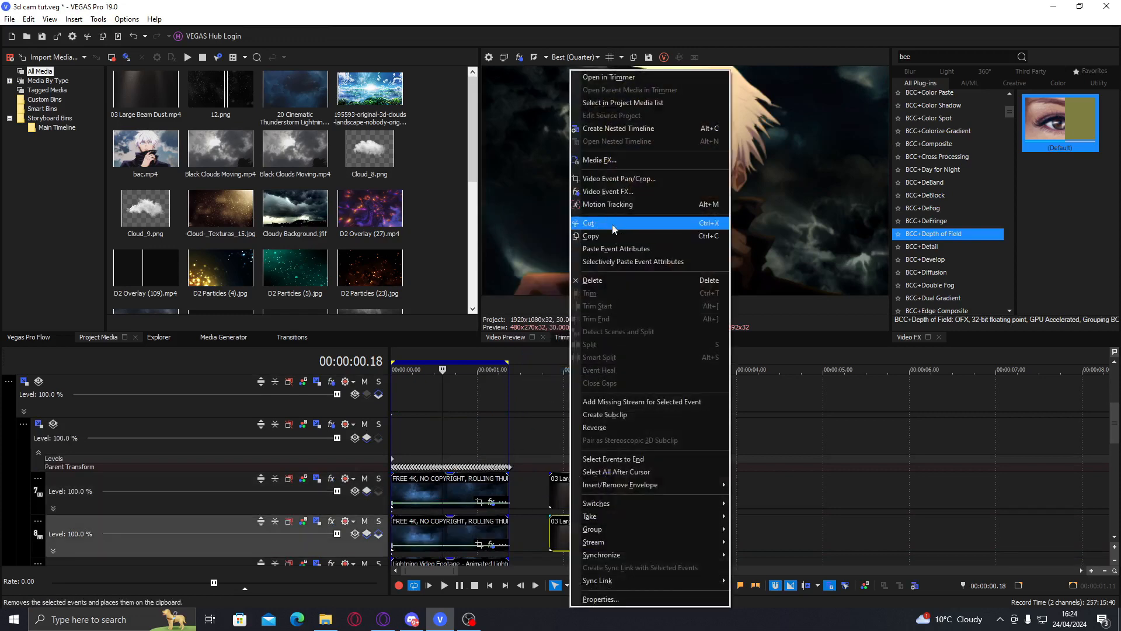
left_click(612, 225)
left_click_drag(557, 493, 580, 481)
right_click(580, 481)
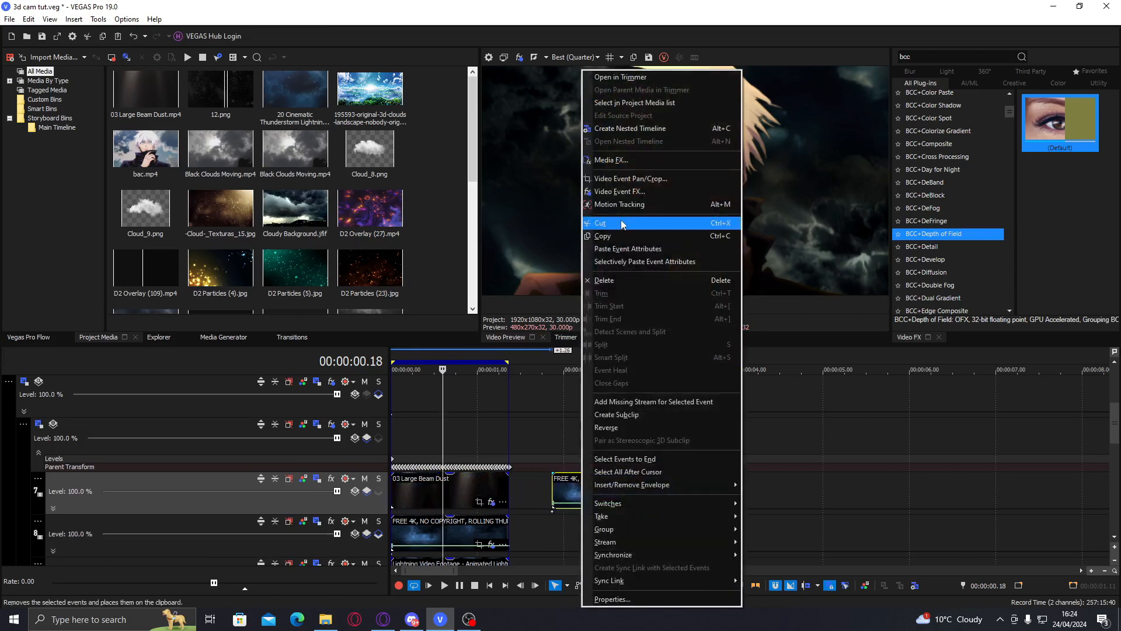
left_click(552, 514)
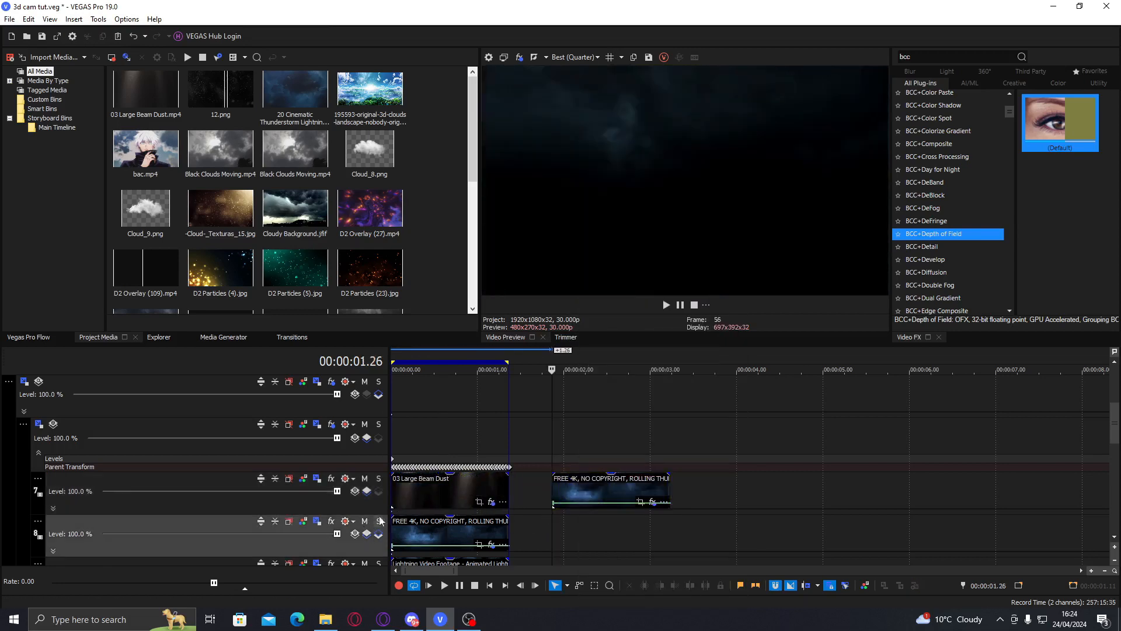
right_click(590, 494)
left_click(634, 223)
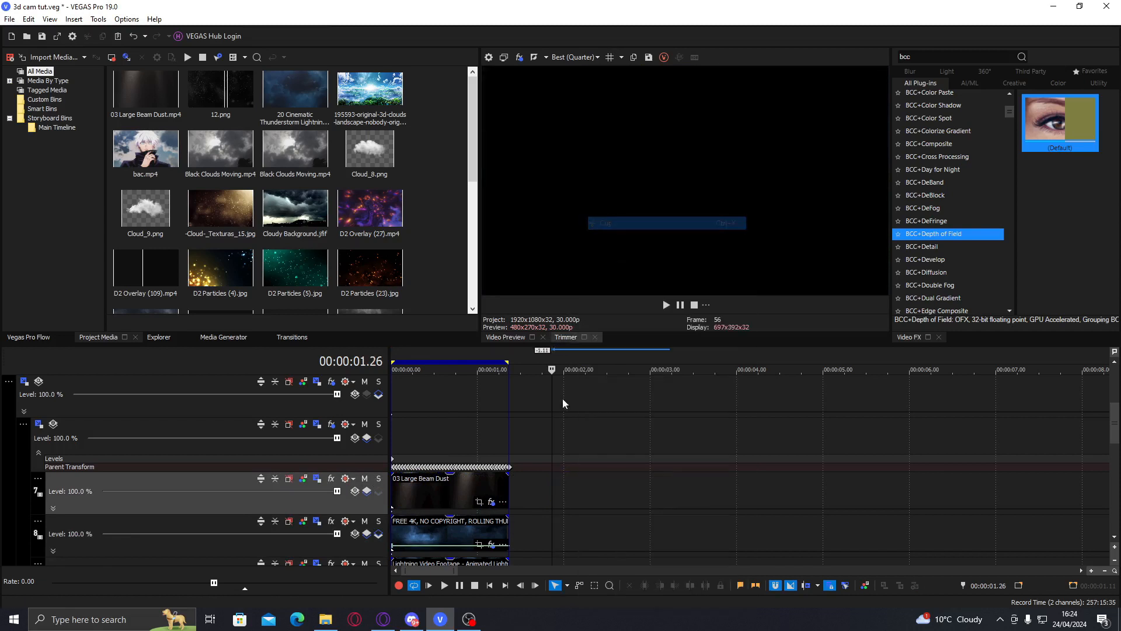
Check a frame around 00:00:00.17 and add the default BCC+Film Grunge effect to the video output
left_click(440, 495)
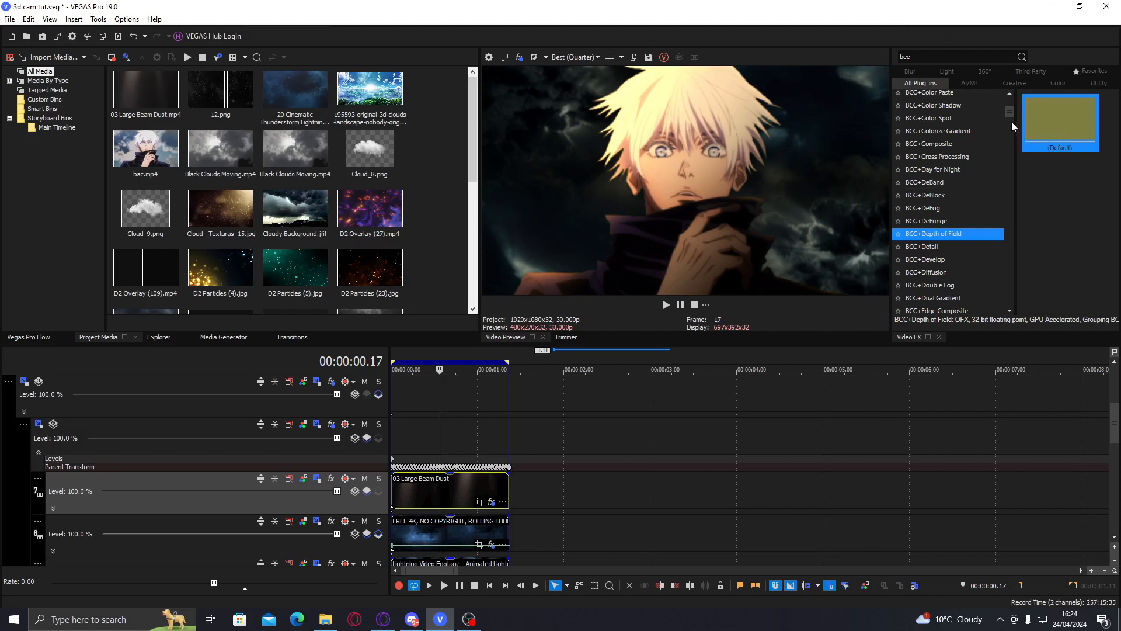
left_click(946, 272)
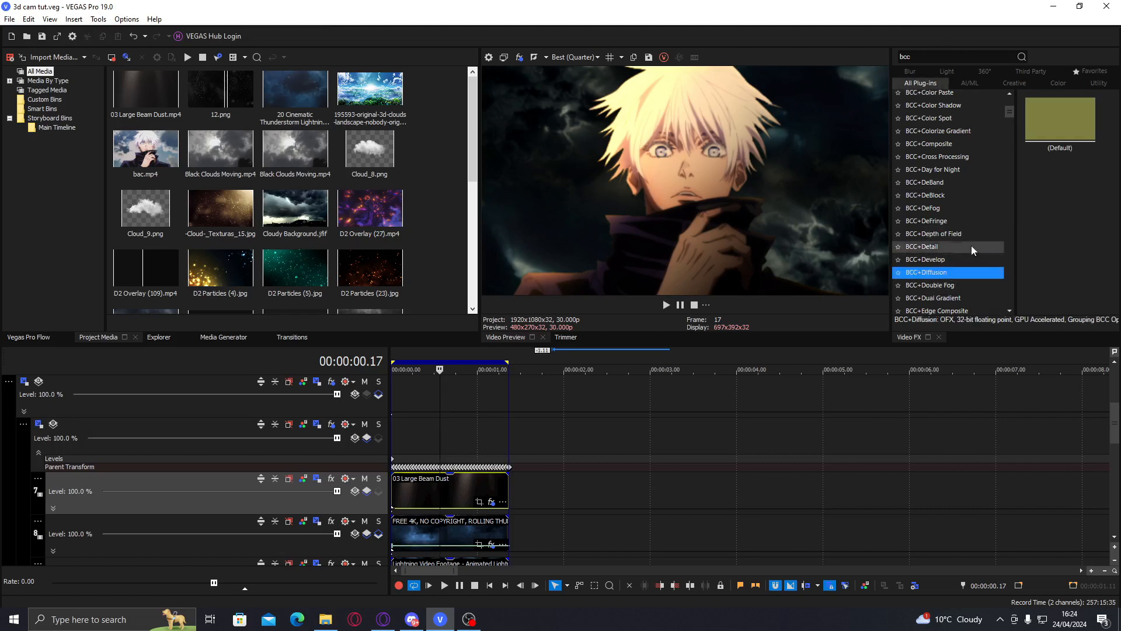
left_click(1011, 198)
left_click(977, 124)
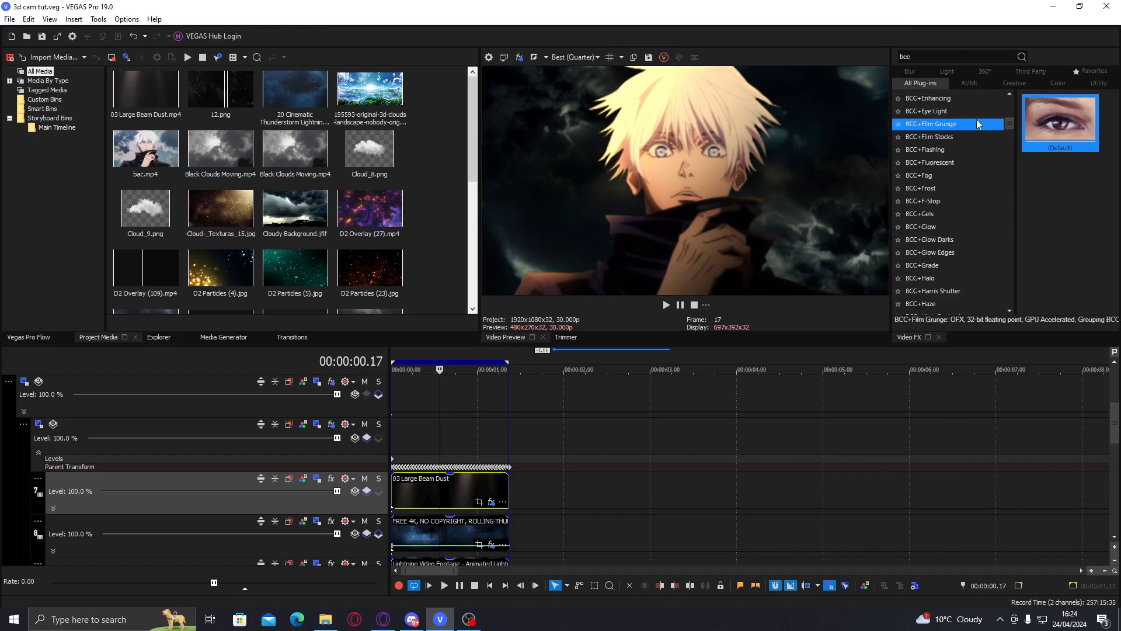
left_click_drag(1045, 124, 727, 198)
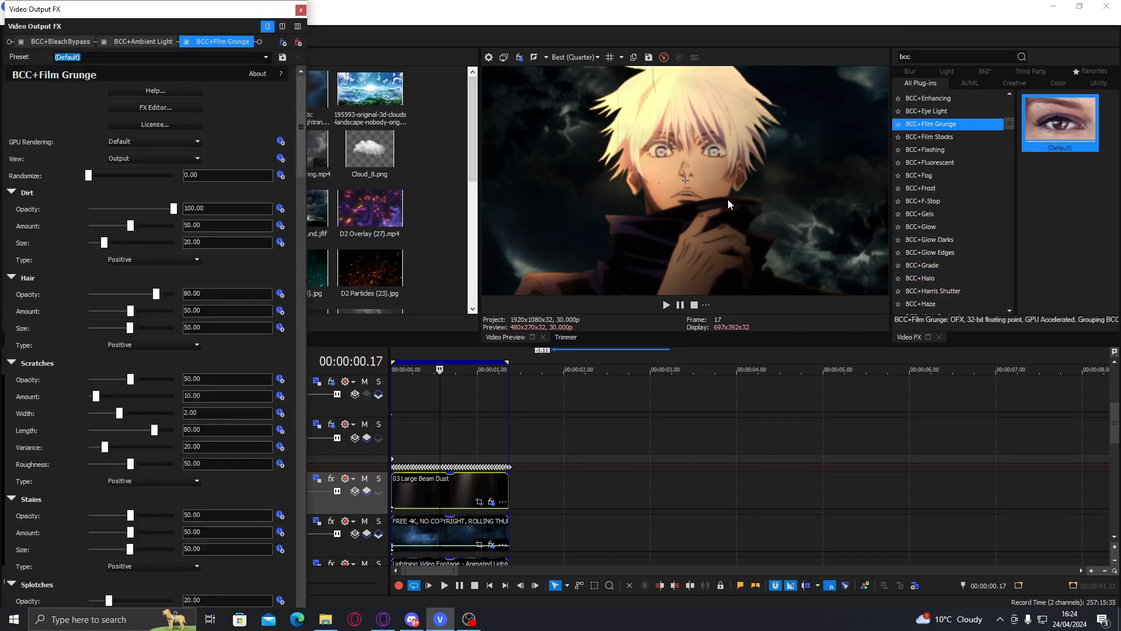
Add BCC+Flashing to the video output with Shadows Brightness at about 29.93 and Range at about 40.82
left_click(946, 137)
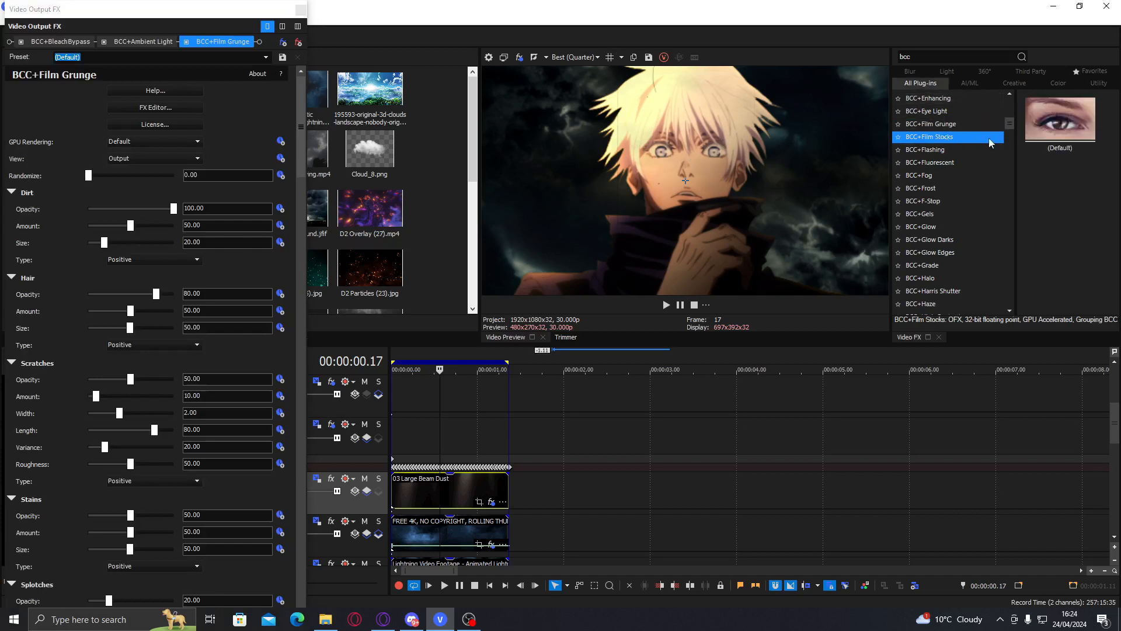
left_click(946, 150)
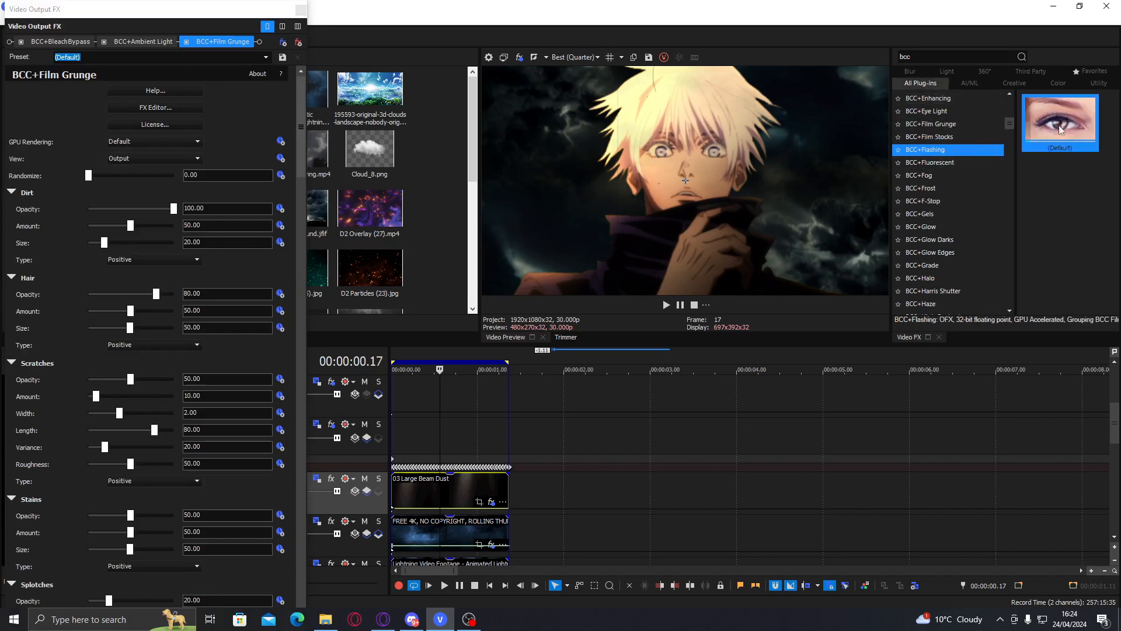
left_click_drag(1058, 120, 762, 182)
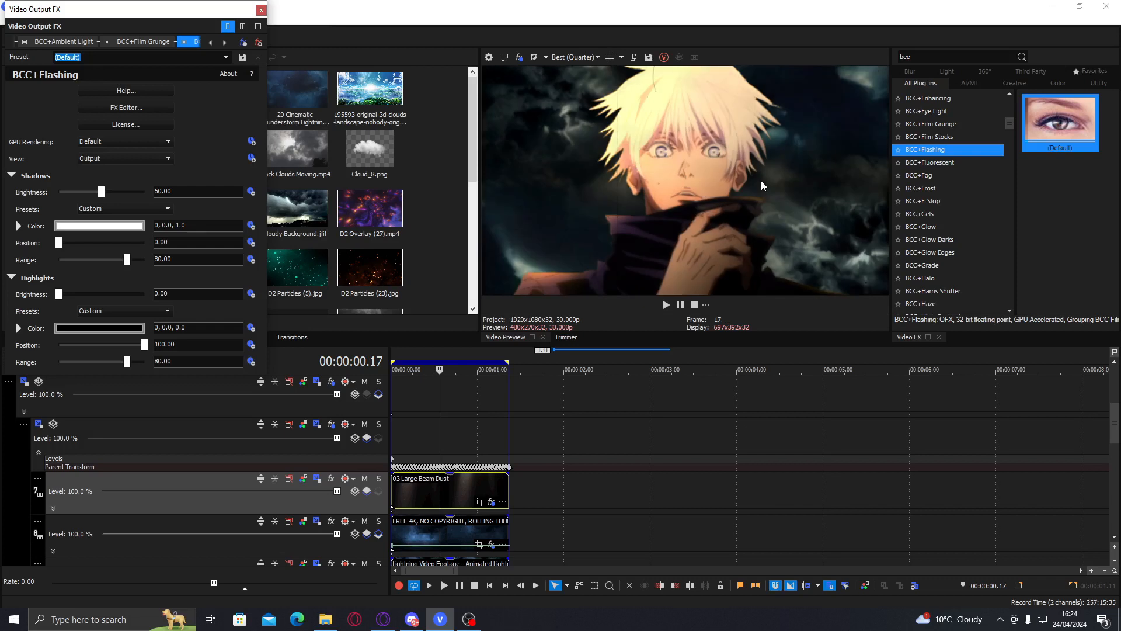
left_click_drag(101, 192, 83, 193)
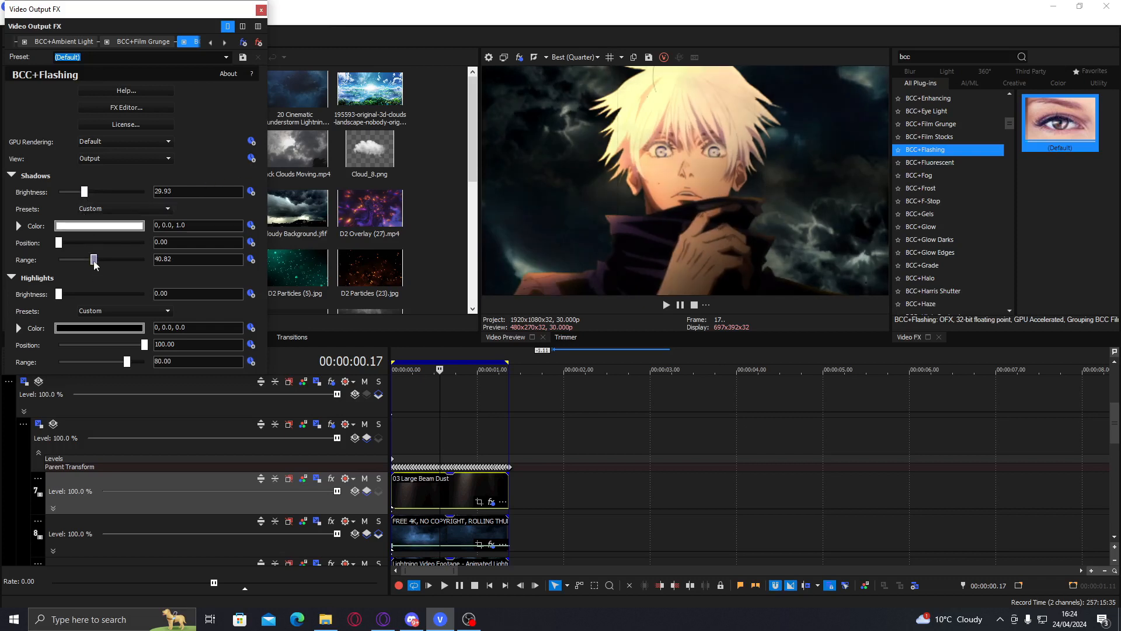
left_click(261, 10)
Add BCC+Haze to the video output and set its Haze amount to 0.00
left_click_drag(1011, 123, 1011, 129)
left_click(963, 193)
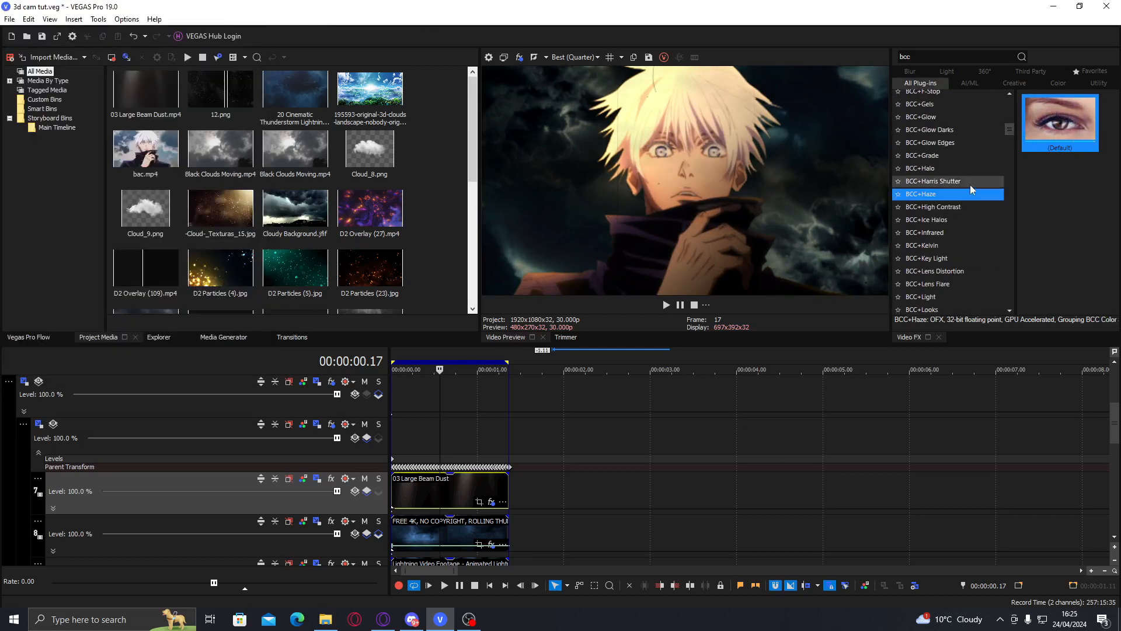
left_click_drag(1060, 119, 773, 170)
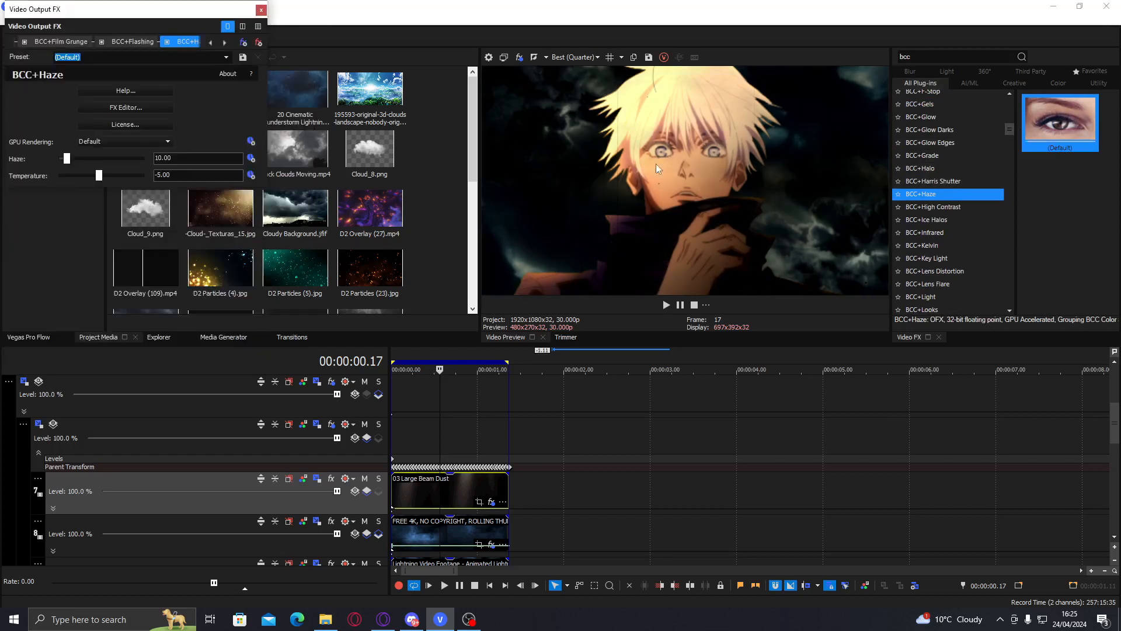
left_click_drag(66, 165, 57, 155)
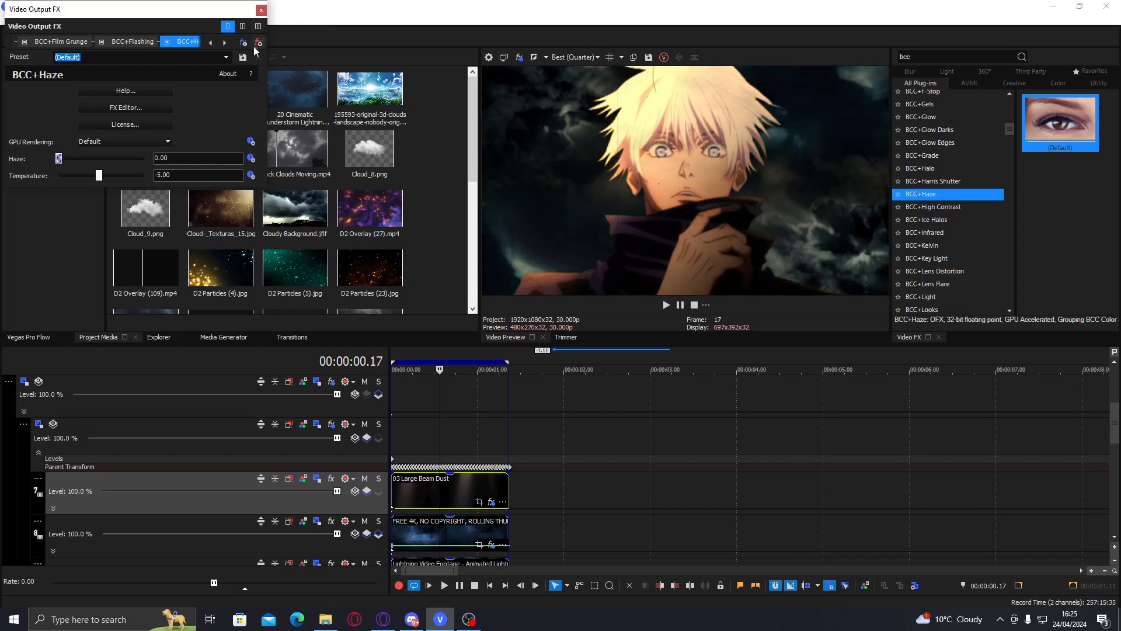
left_click(261, 10)
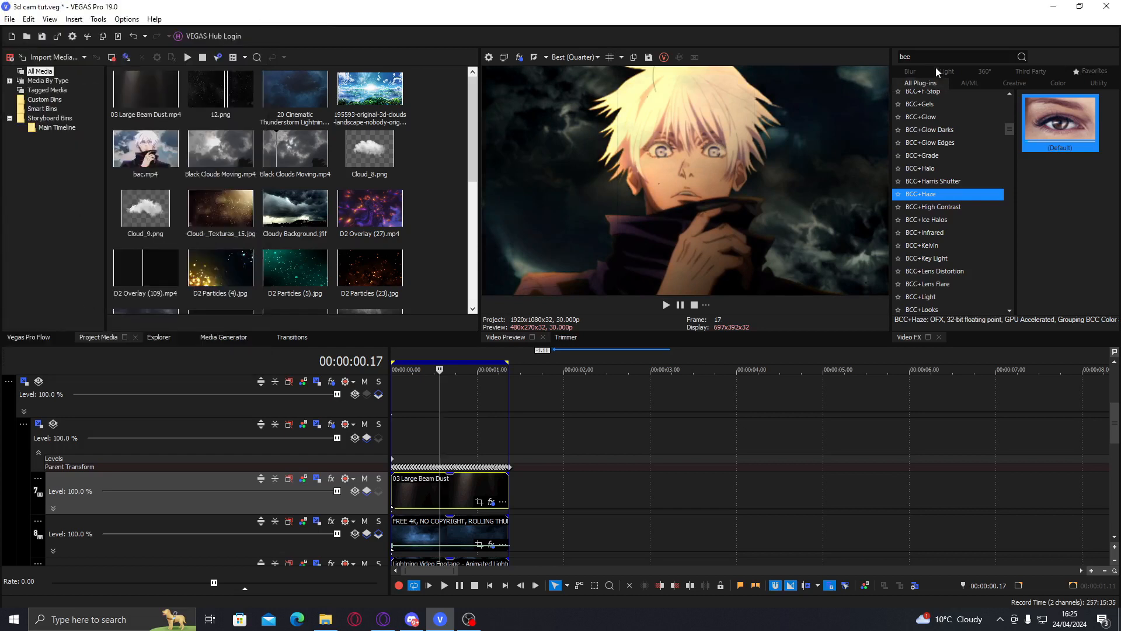
Search the effects for "looks", add the Looks effect to the video output, and open its Magic Bullet Looks editor
left_click_drag(935, 57, 760, 59)
type("looks")
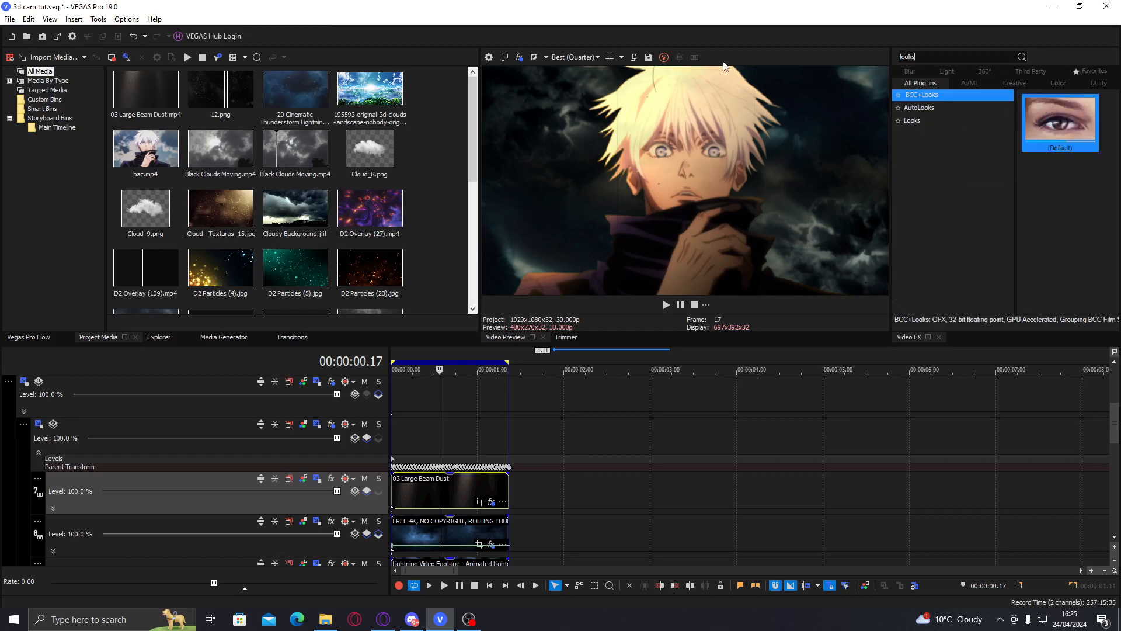
left_click(936, 120)
left_click_drag(1060, 119, 599, 193)
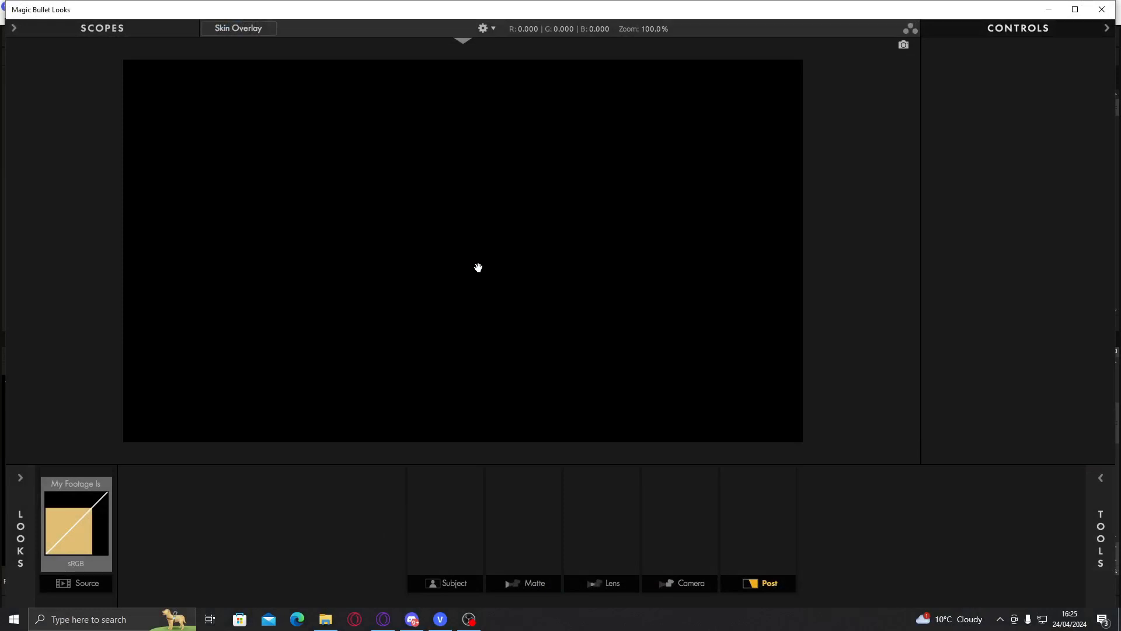
Add a Duotone with highlight 1.000, 0.641, 0.265 and shadow 0.261, 0.635, 1.000, and adjust its tint strength
left_click(1095, 489)
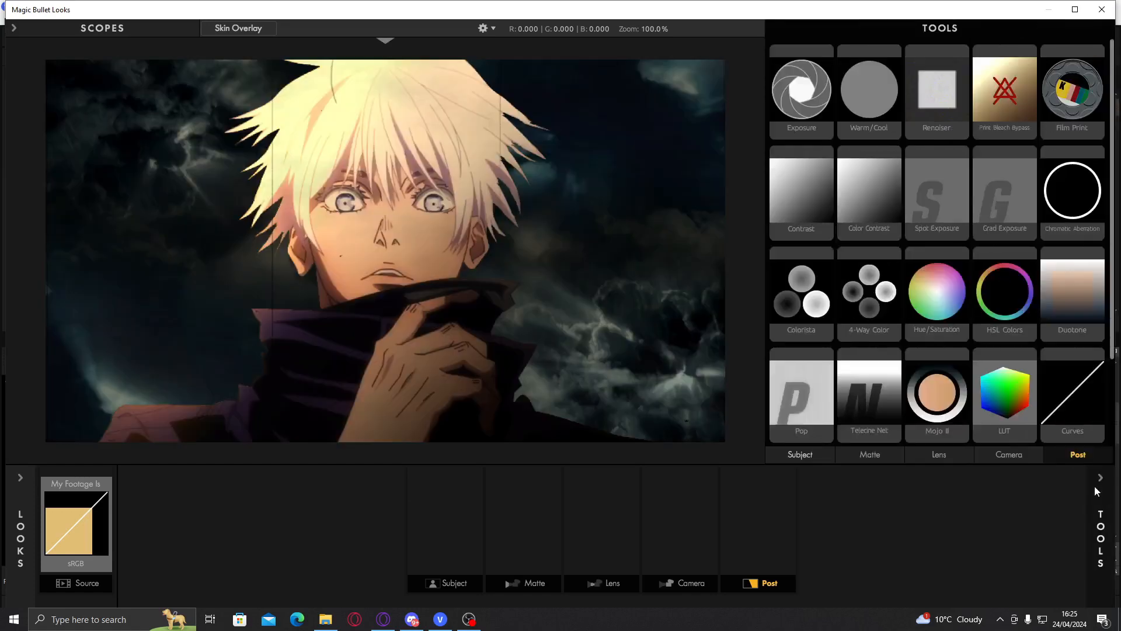
double_click(1084, 308)
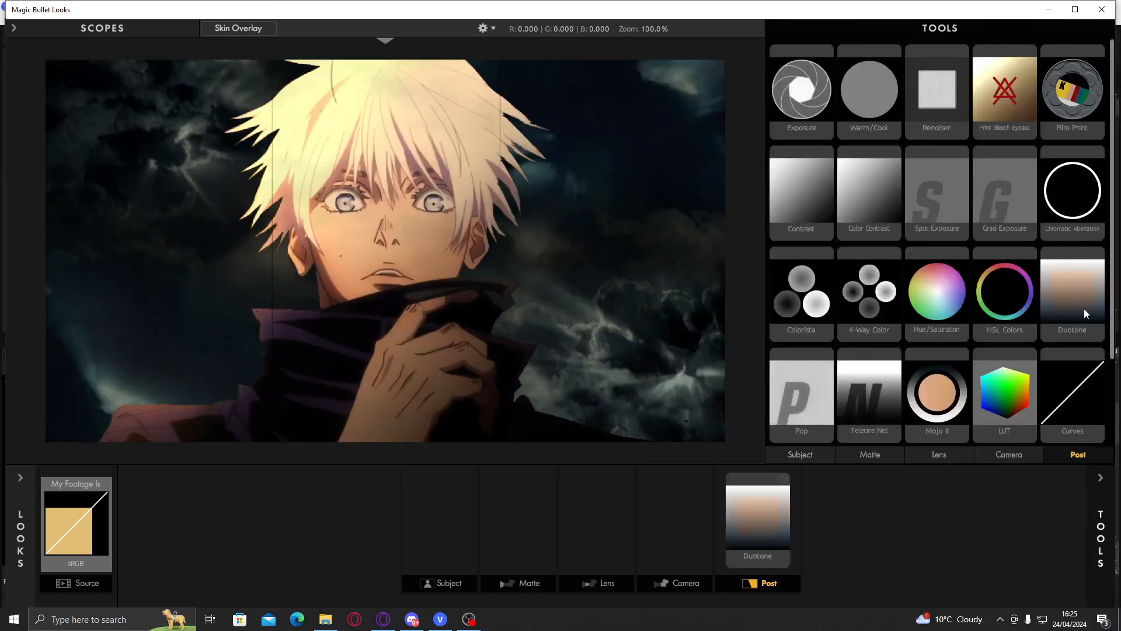
left_click(1101, 500)
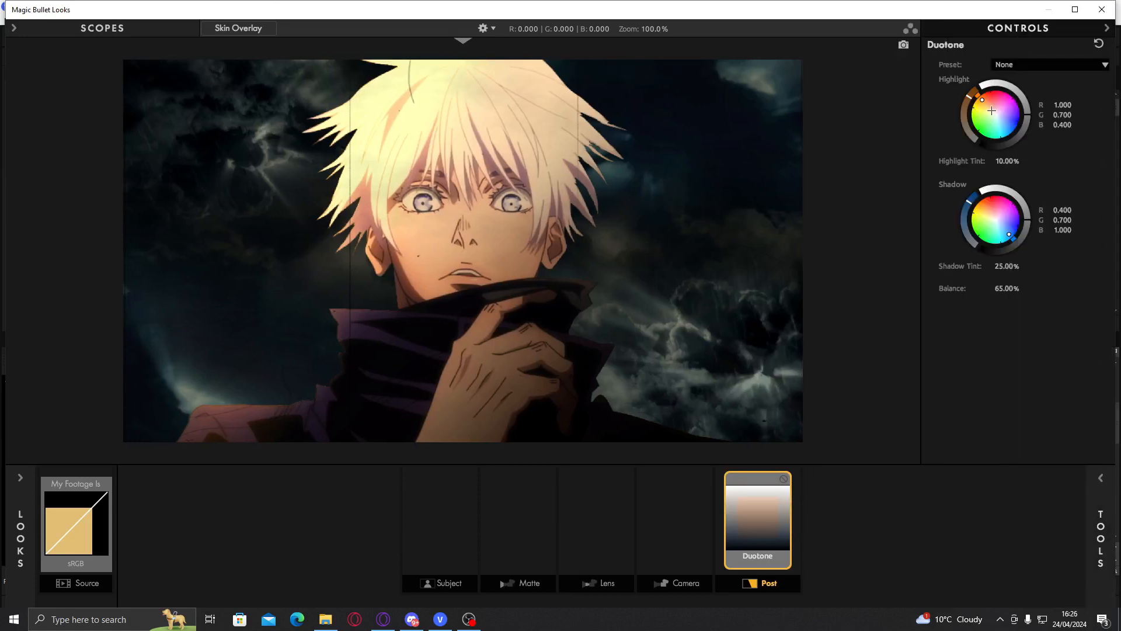
left_click_drag(1009, 234, 1011, 236)
left_click_drag(982, 100, 982, 98)
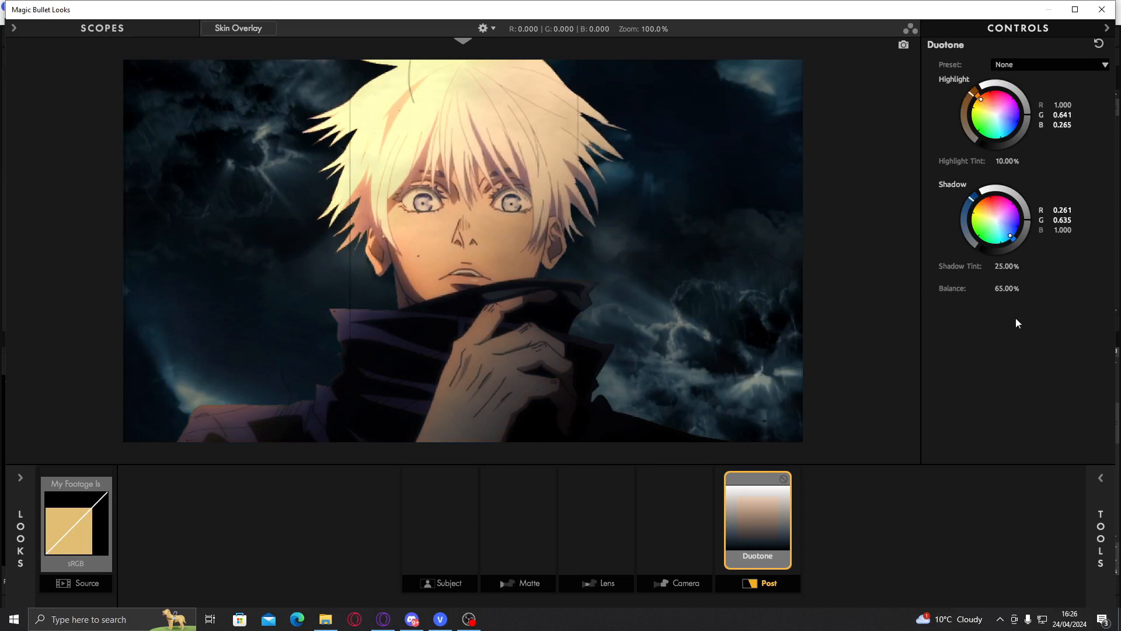
left_click_drag(1012, 263, 1040, 289)
Add a Matte Gradient running from about -47.0%, -44.0% to +19.8%, +17.5%, with its color set to grey 0.500, 0.499, 0.499
left_click(1101, 520)
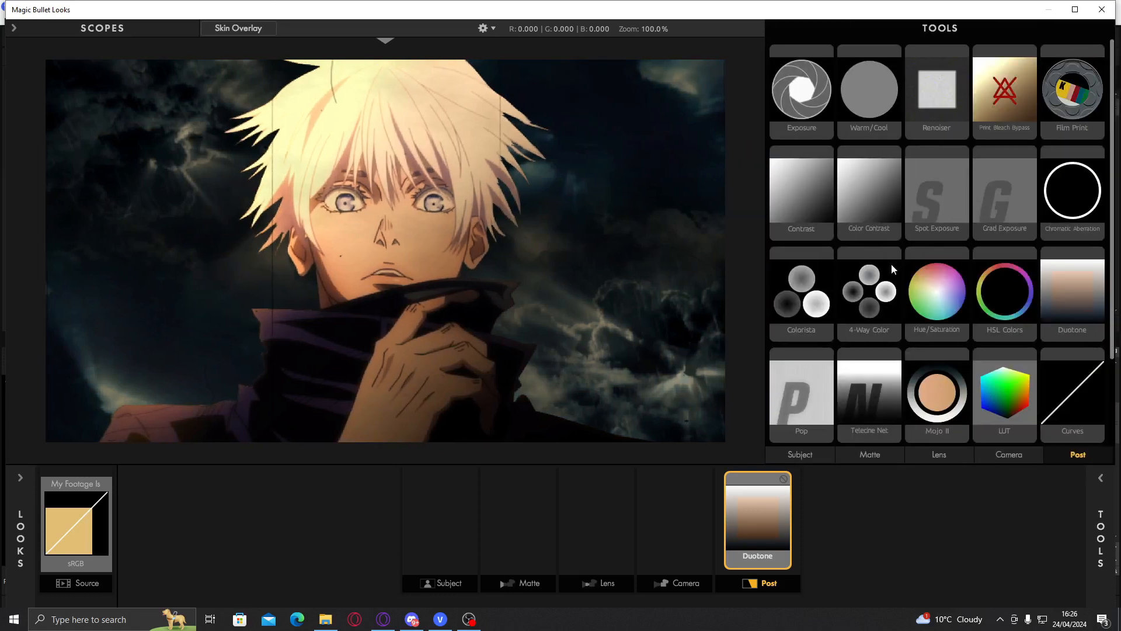
left_click(870, 455)
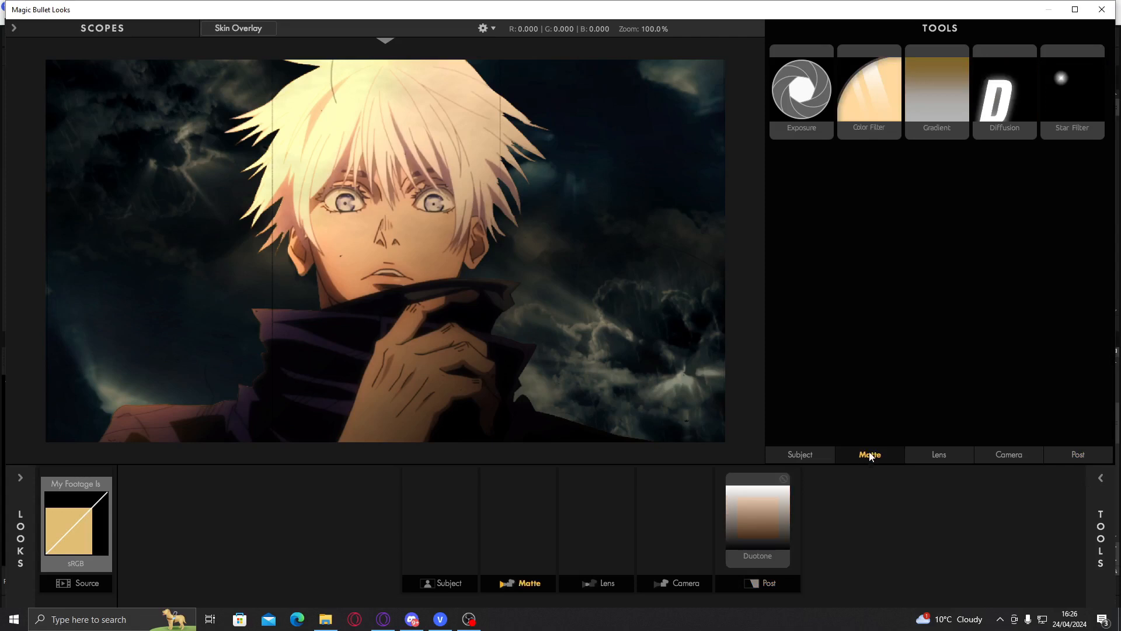
double_click(942, 114)
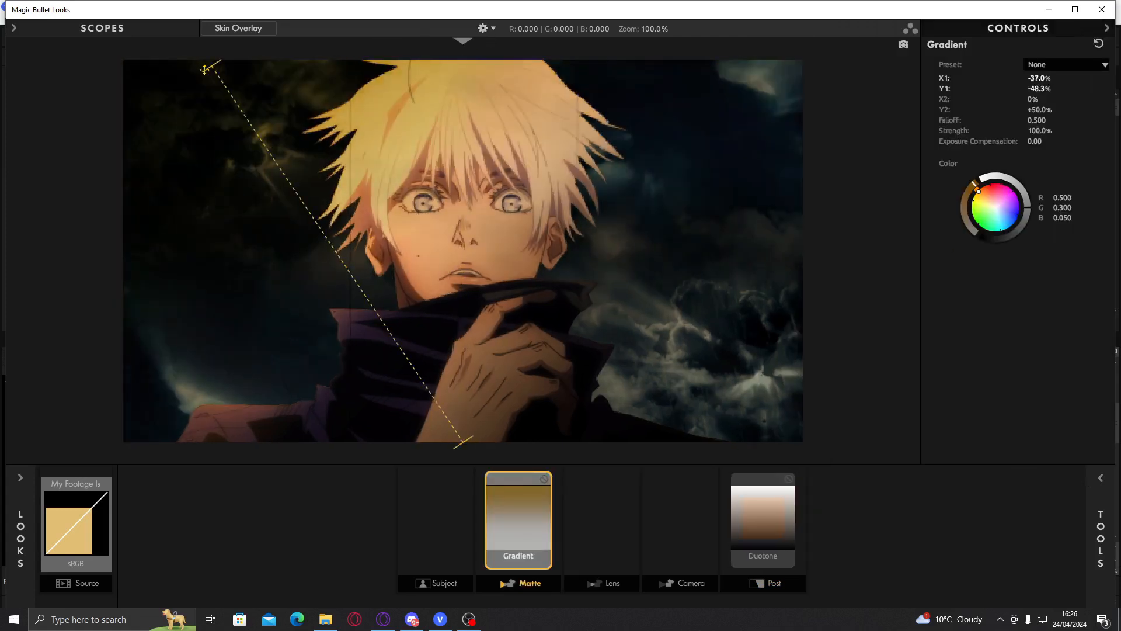
left_click_drag(204, 69, 144, 82)
left_click_drag(463, 442, 599, 317)
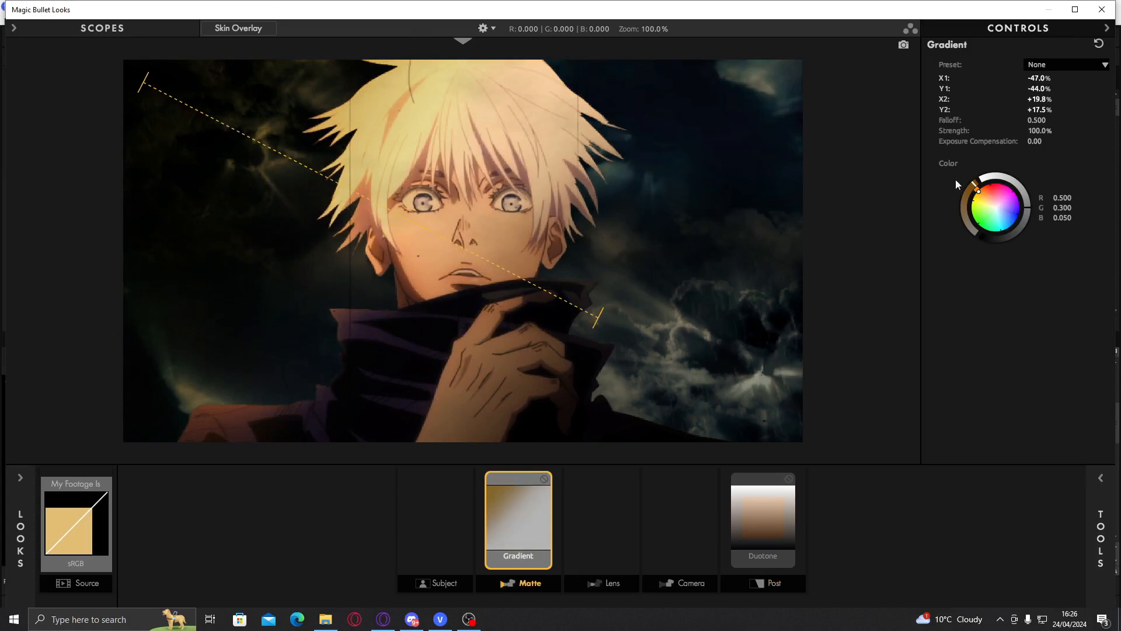
left_click(995, 210)
mouse_move(995, 209)
left_mouse_down()
mouse_move(1015, 224)
mouse_move(994, 206)
left_mouse_up()
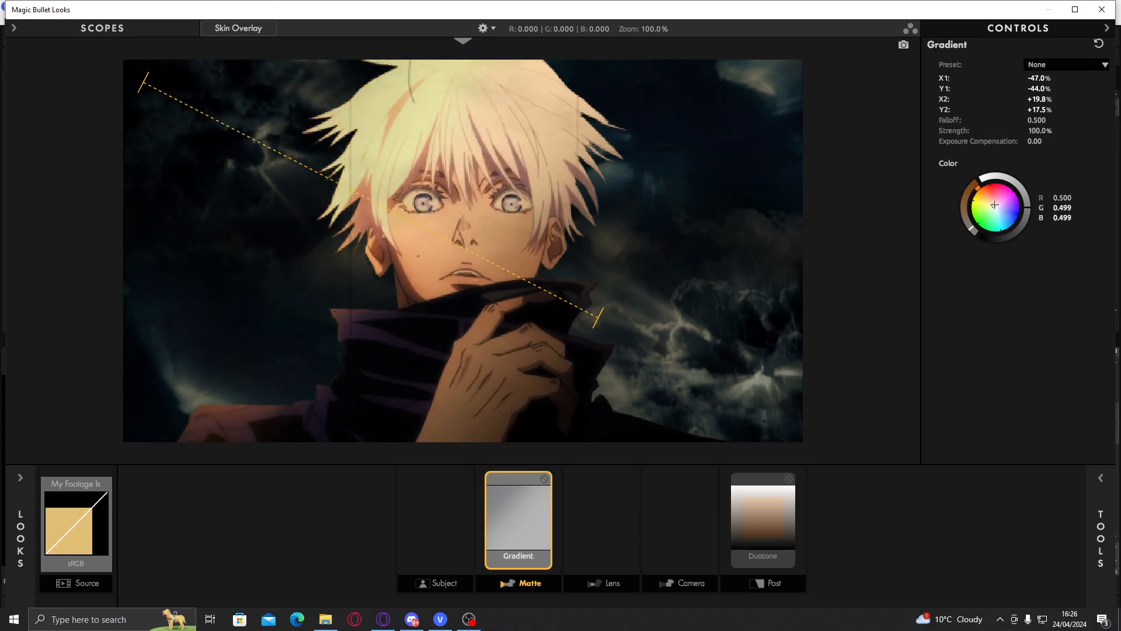
Reorient the gradient from the storm clouds beside the shoulder to X2 -11.6%, Y2 -21.1%, set Falloff to 0.295, and warm its color slightly
left_click_drag(600, 316, 452, 152)
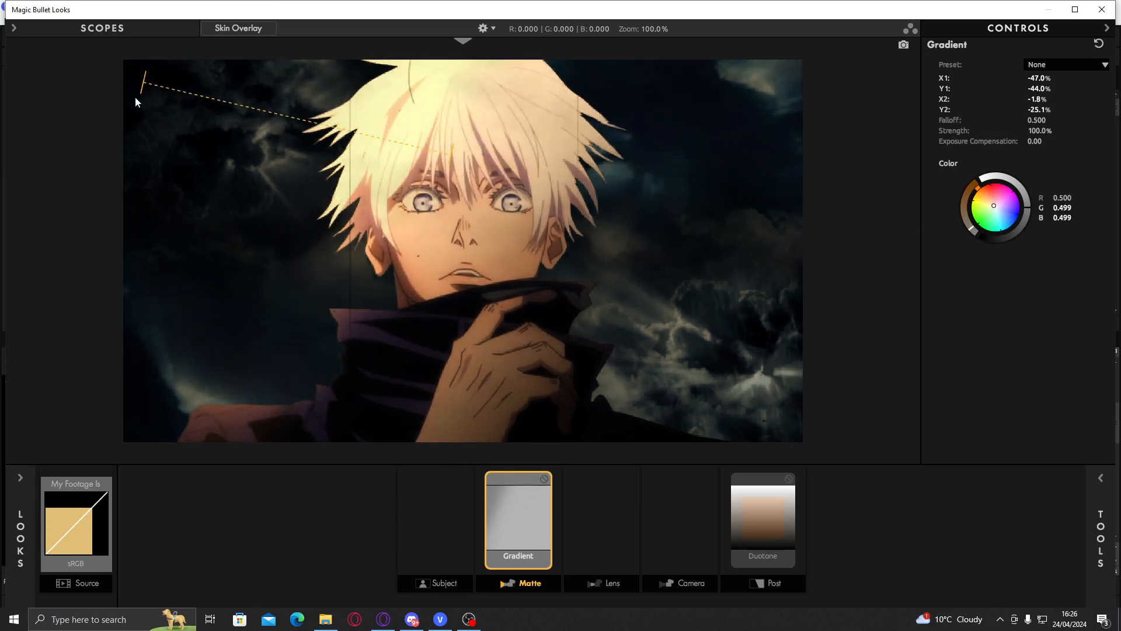
left_click_drag(143, 83, 710, 390)
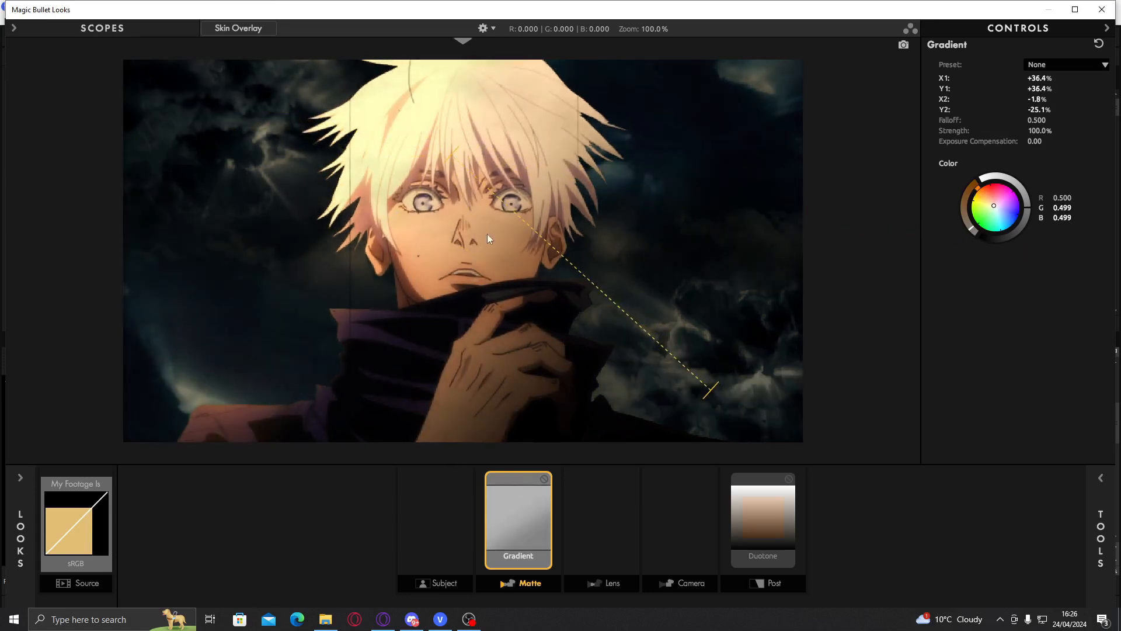
left_click_drag(451, 153, 383, 171)
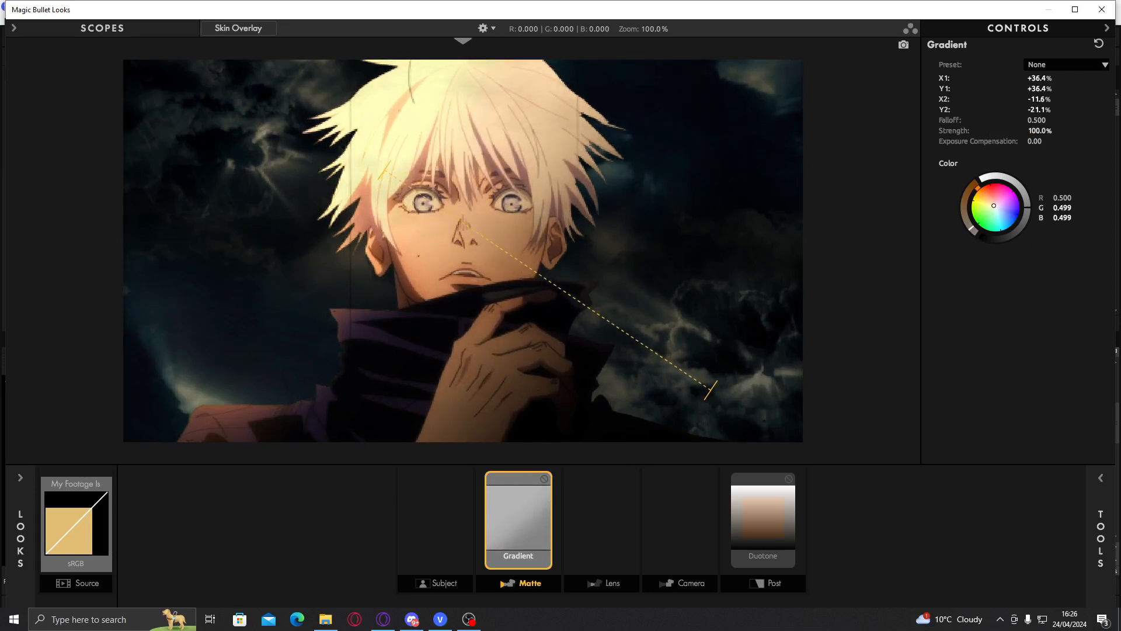
mouse_move(1038, 130)
left_mouse_down()
mouse_move(1025, 120)
mouse_move(1039, 143)
mouse_move(1042, 131)
left_mouse_up()
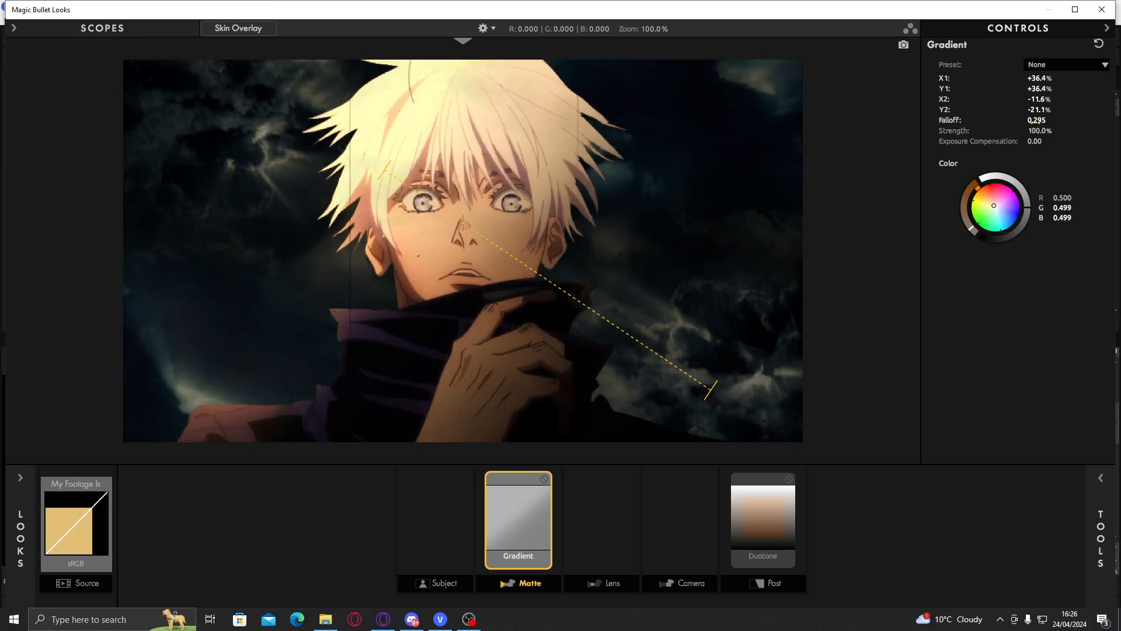
left_click_drag(994, 205, 991, 199)
left_click_drag(710, 387, 777, 344)
Add a Lens Distortion tool to the Lens stage of the look
left_click(1115, 486)
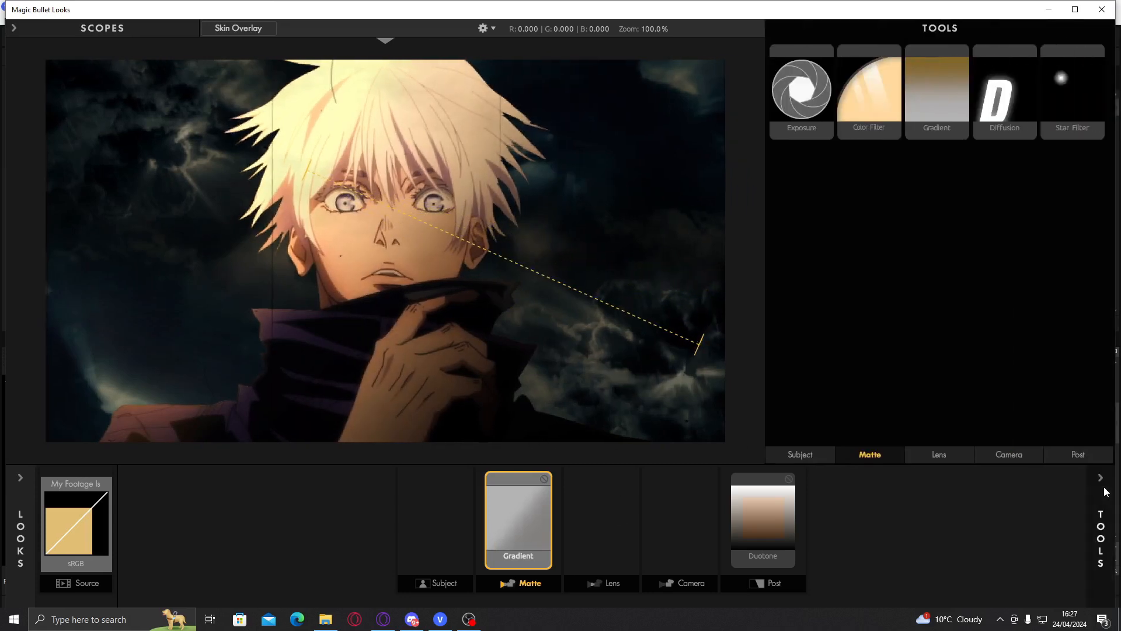
left_click(929, 452)
left_click(886, 453)
left_click(923, 457)
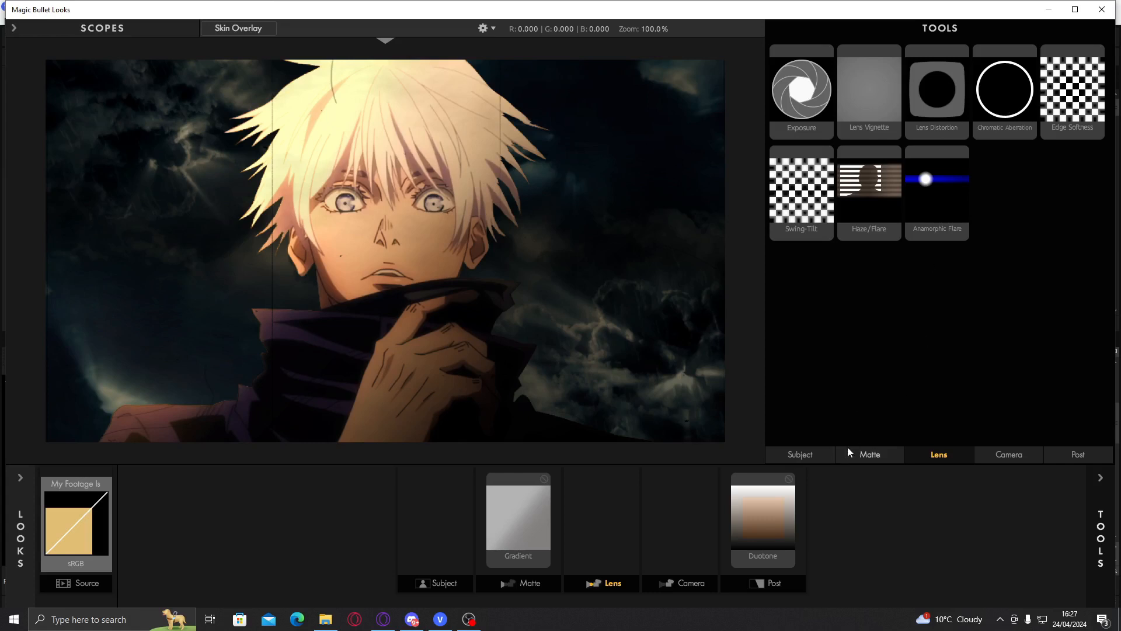
left_click_drag(939, 130, 645, 514)
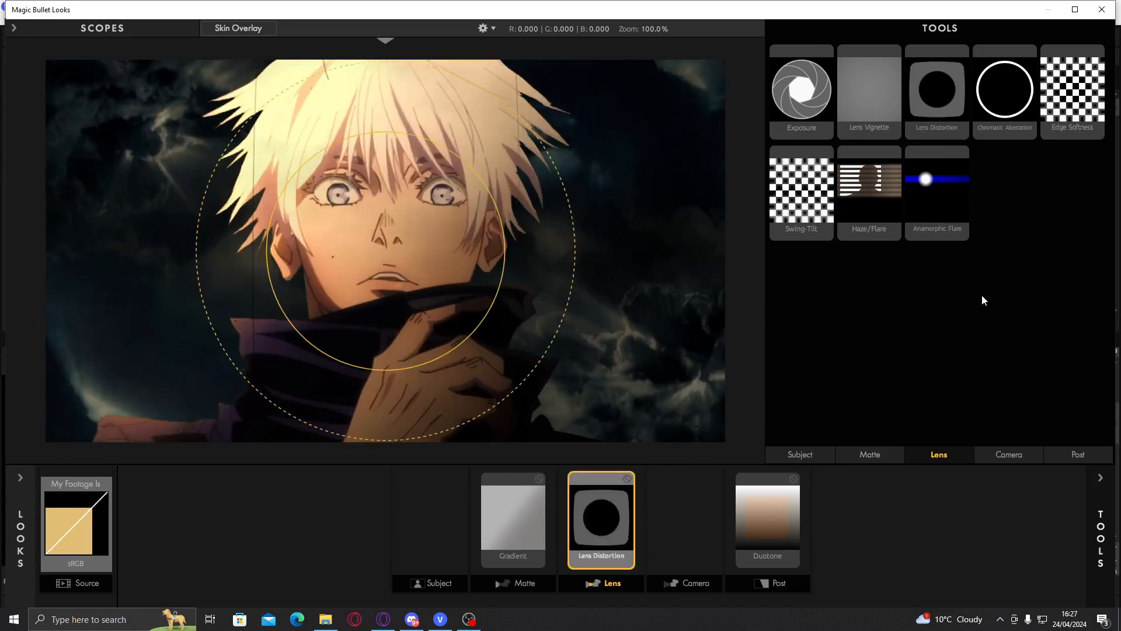
Add a Spot Exposure to the Subject stage, centered at about -38.8%, -48.1%, with Stops at +0.20
left_click(847, 455)
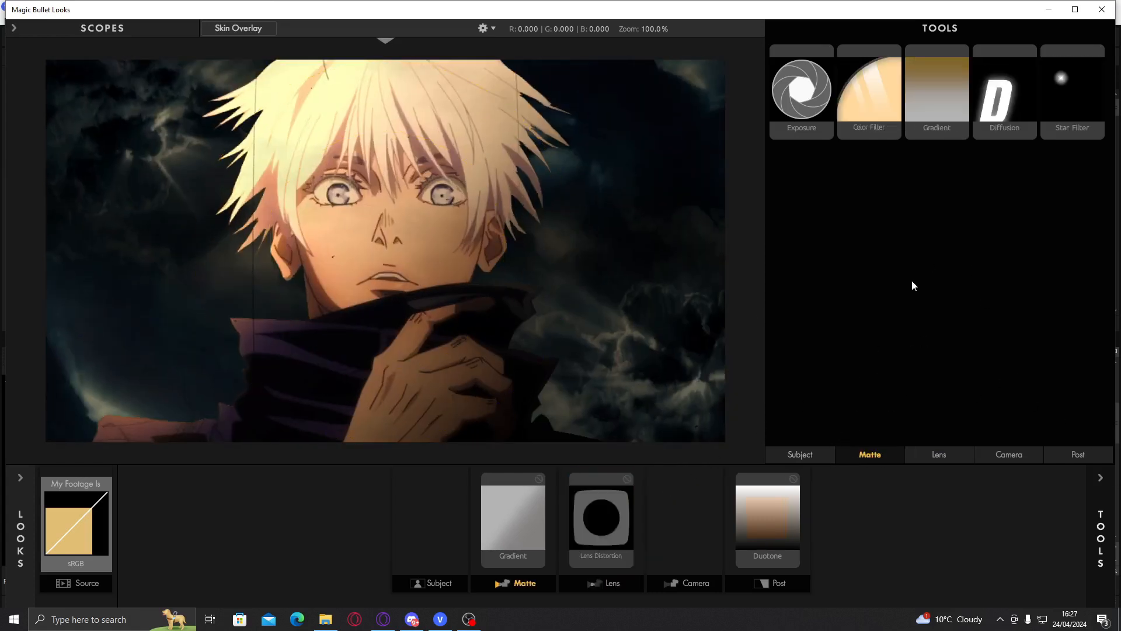
left_click(799, 455)
double_click(871, 113)
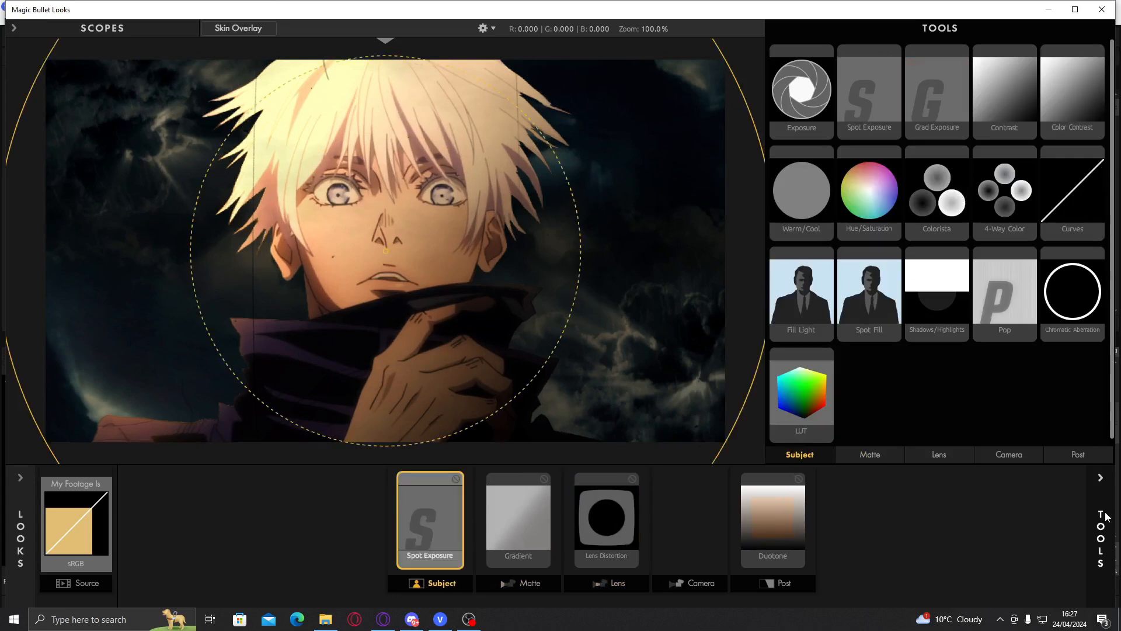
left_click(1106, 517)
left_click_drag(766, 378, 502, 193)
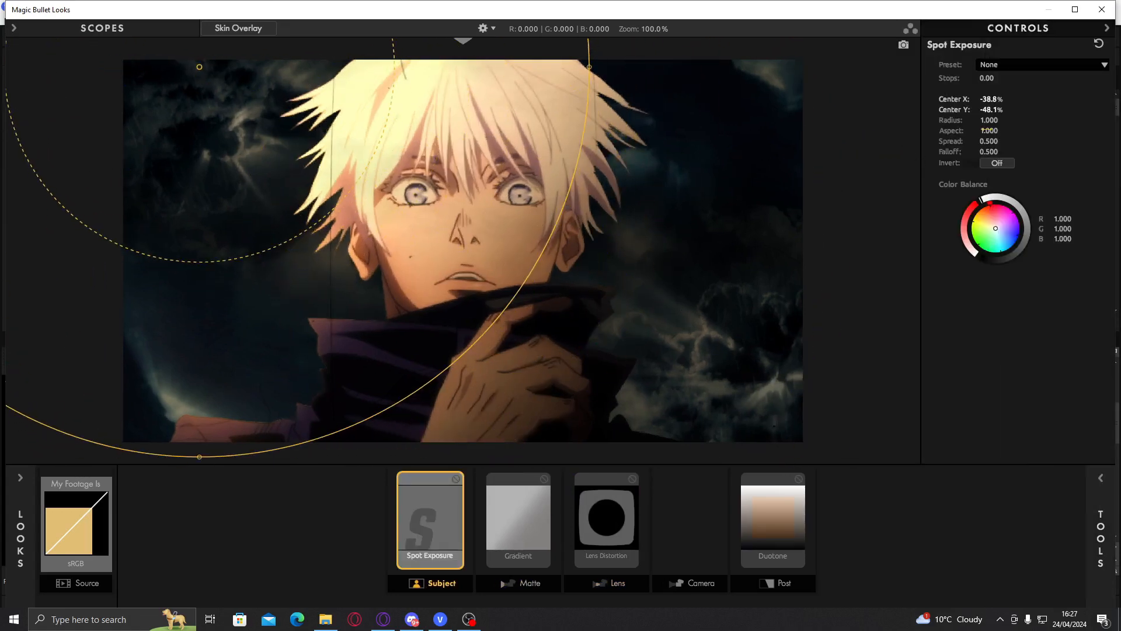
left_click_drag(984, 80, 1007, 80)
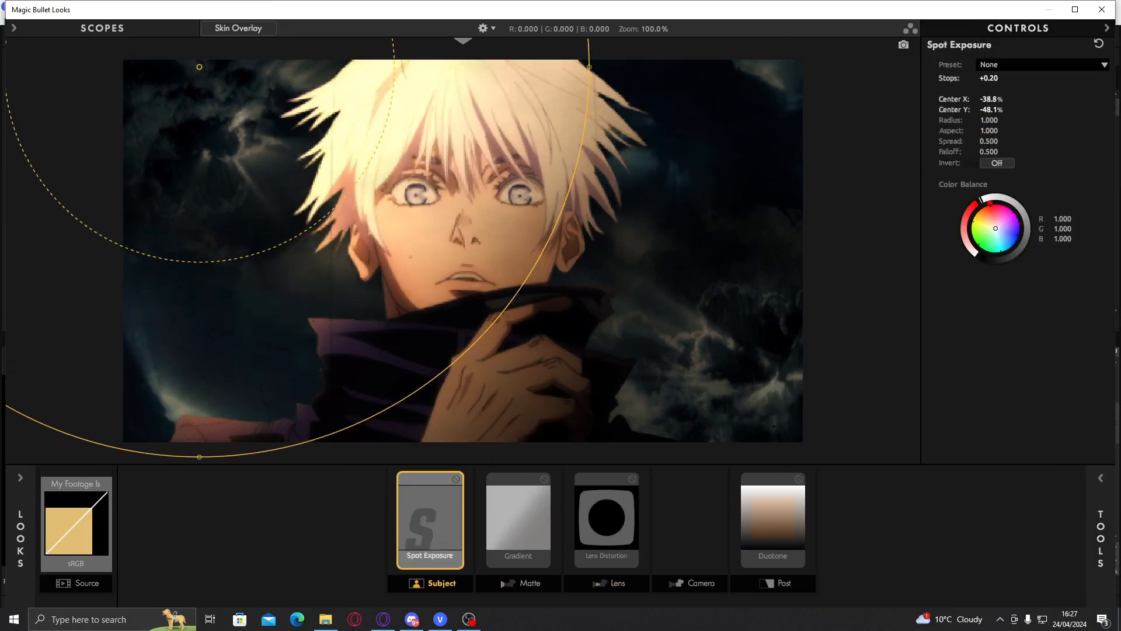
Set the Lens Distortion's Distortion to -6.4% and Flatten to 58.6%
left_click(534, 506)
left_click(603, 524)
left_click_drag(995, 78, 1031, 88)
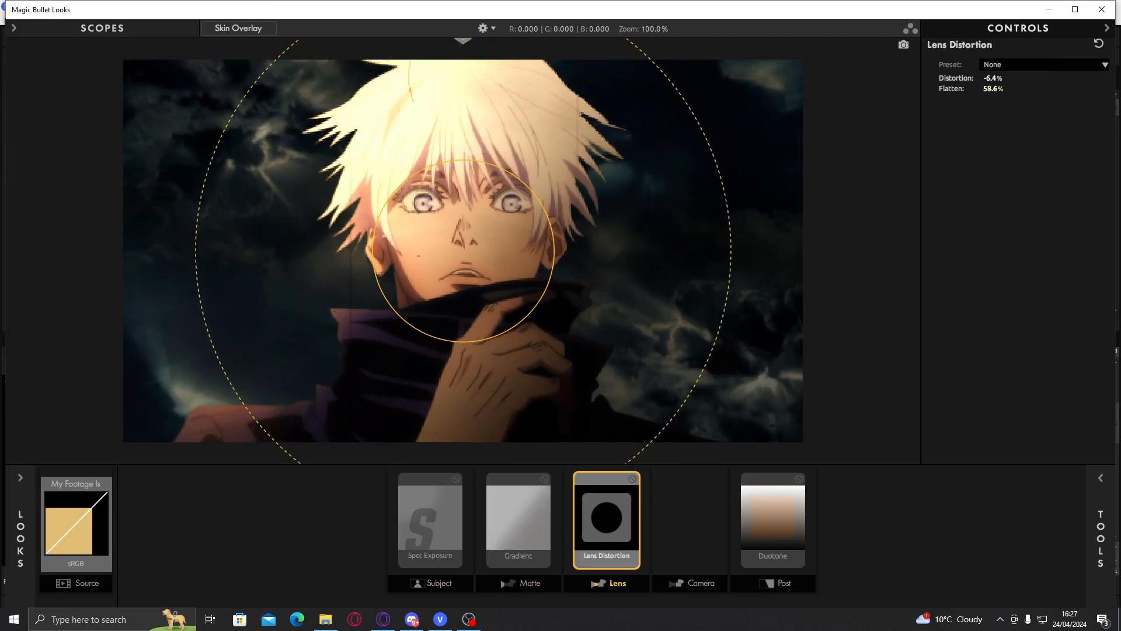
Move the Spot Exposure center to about -51.9%, -47.6% and set its Stops to +0.30
left_click(420, 519)
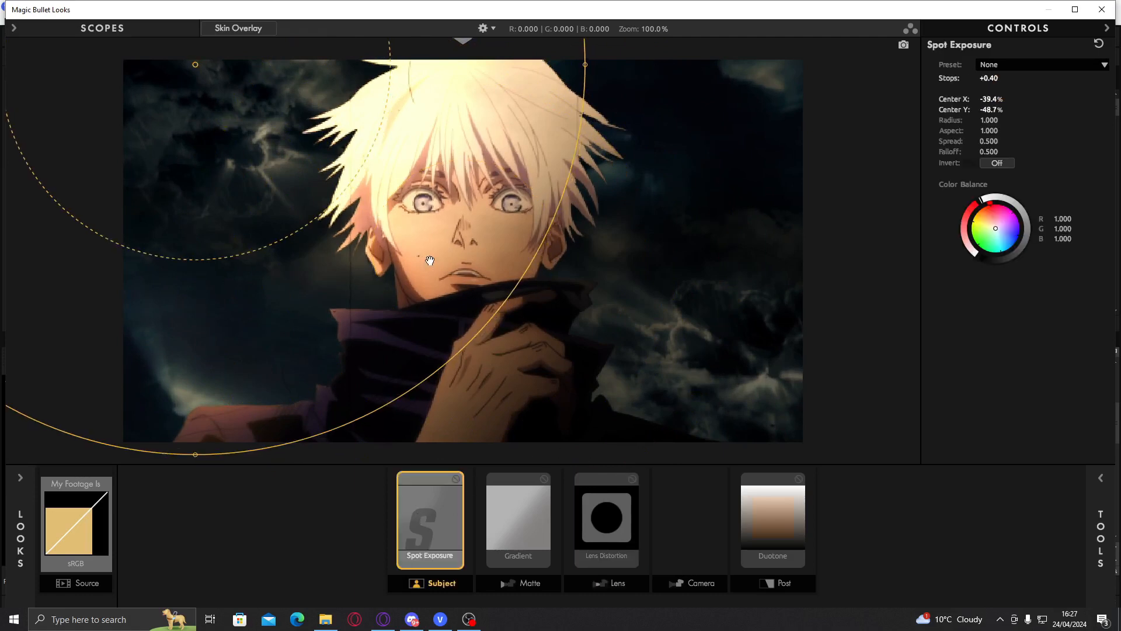
left_click_drag(430, 261, 342, 268)
mouse_move(1016, 79)
left_mouse_down()
mouse_move(999, 79)
mouse_move(1016, 79)
left_mouse_up()
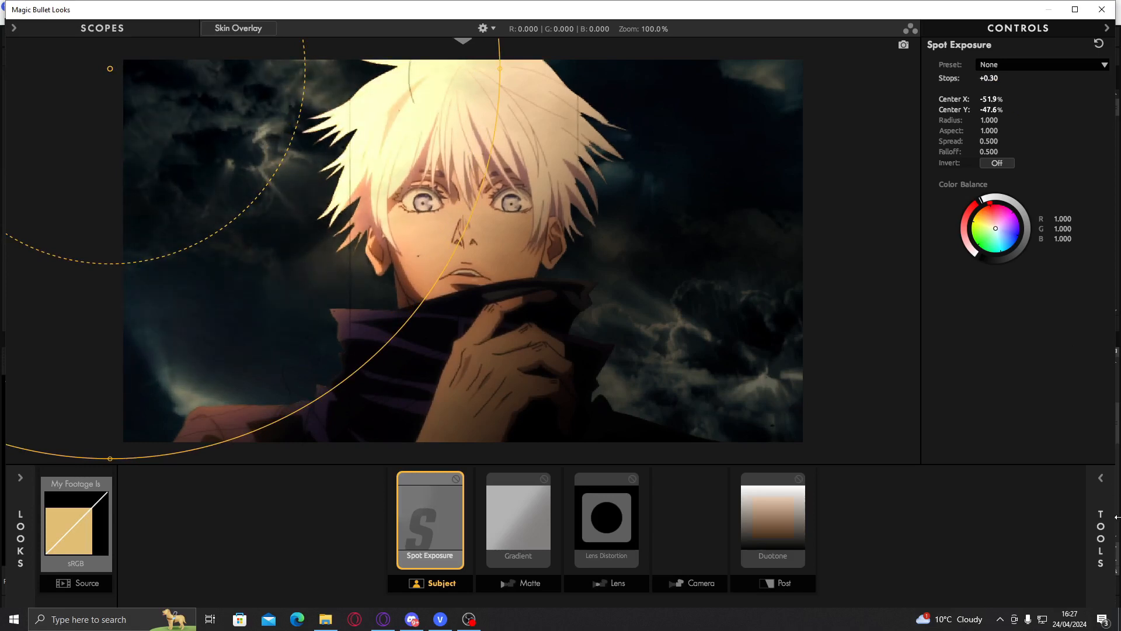
Add a Matte Diffusion with Size 200%, Grade 0.78, Glow 100%, Highlights Only 100%, Highlight Bias -0.218 and a near-white color of 0.999
left_click(1101, 519)
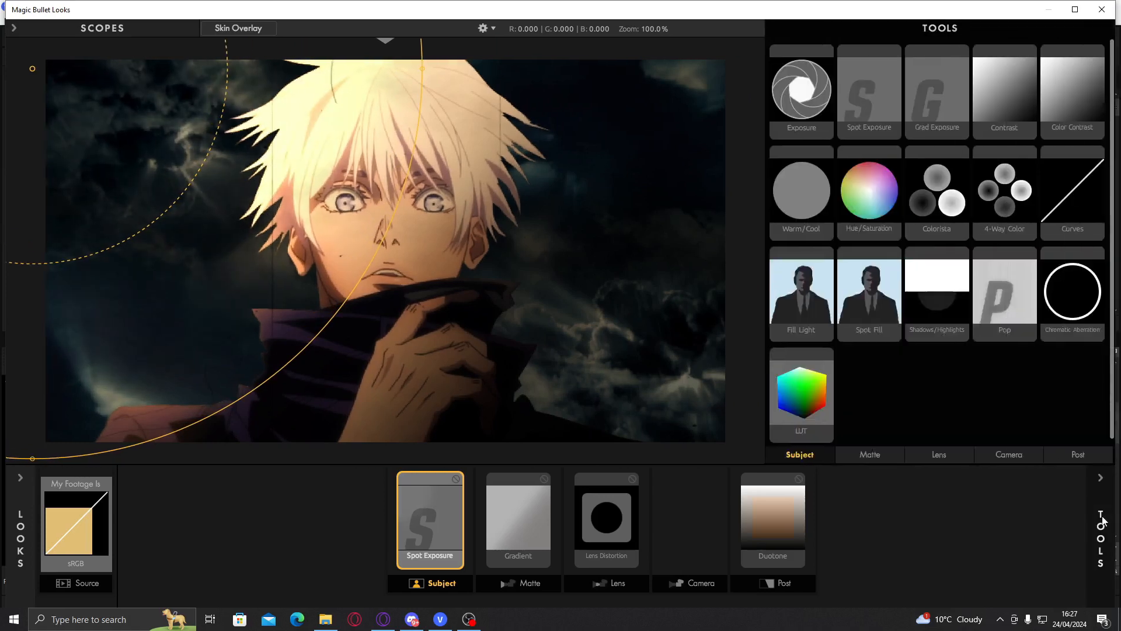
left_click(889, 451)
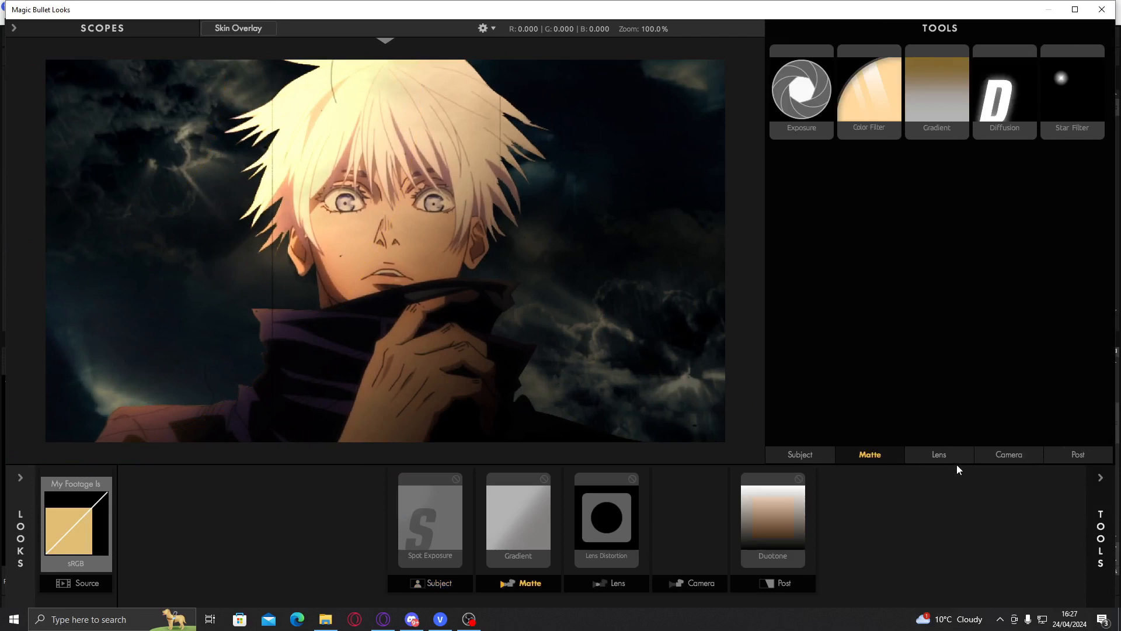
double_click(1014, 127)
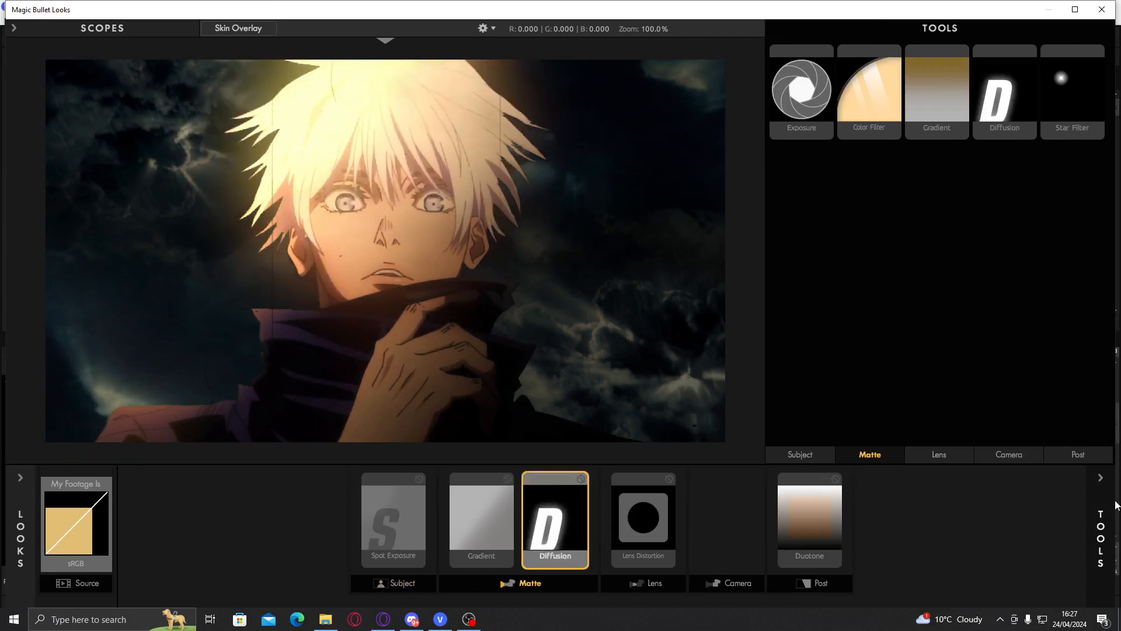
left_click(1109, 514)
mouse_move(1040, 77)
left_mouse_down()
mouse_move(1061, 78)
mouse_move(1044, 78)
left_mouse_up()
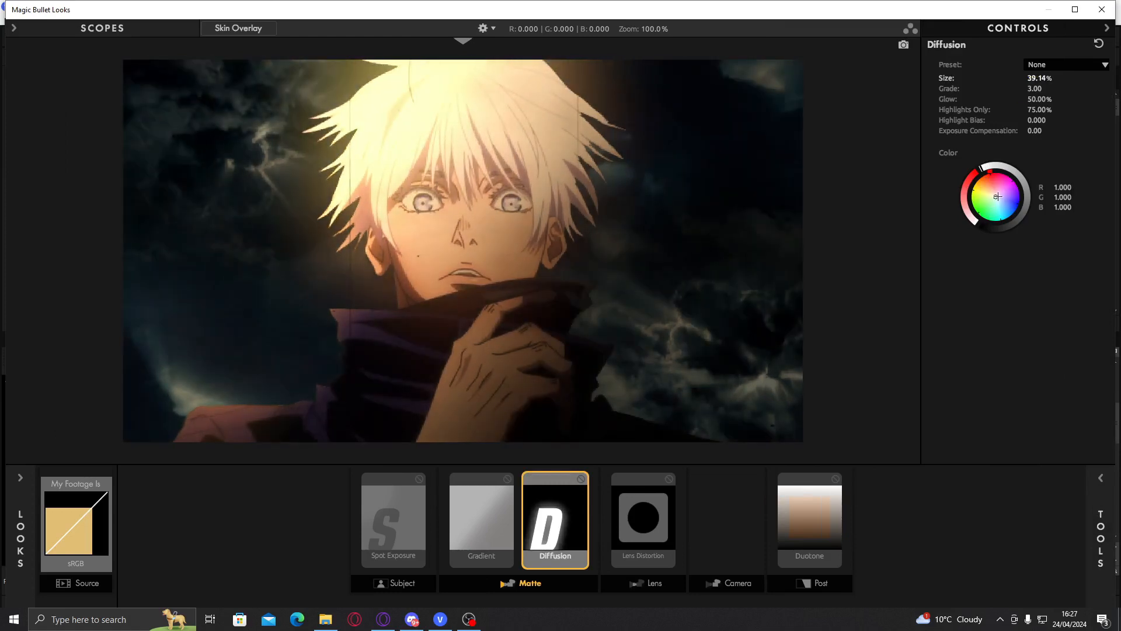
left_click(995, 197)
mouse_move(1043, 92)
left_mouse_down()
mouse_move(1030, 92)
mouse_move(1036, 110)
mouse_move(1055, 111)
mouse_move(1017, 120)
mouse_move(1057, 99)
left_mouse_up()
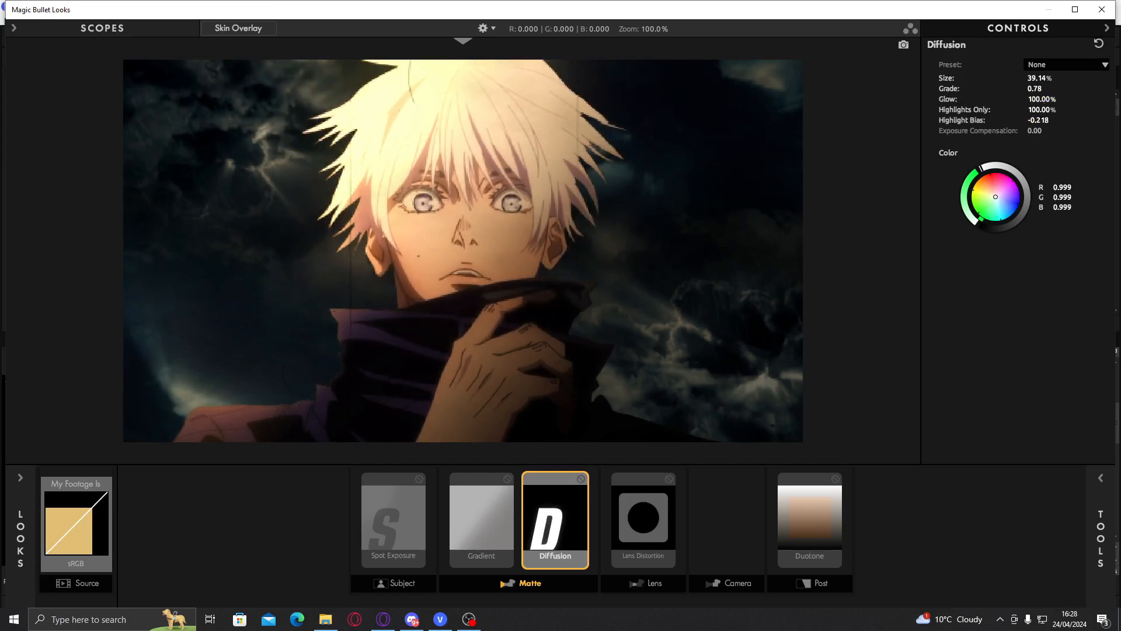
left_click(498, 514)
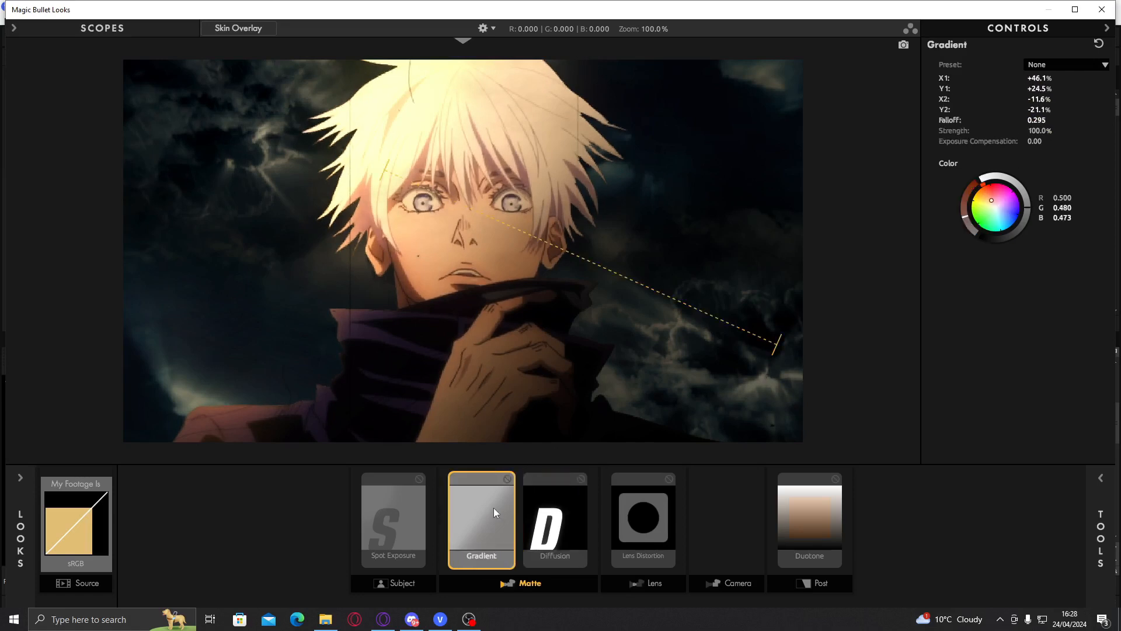
left_click(543, 518)
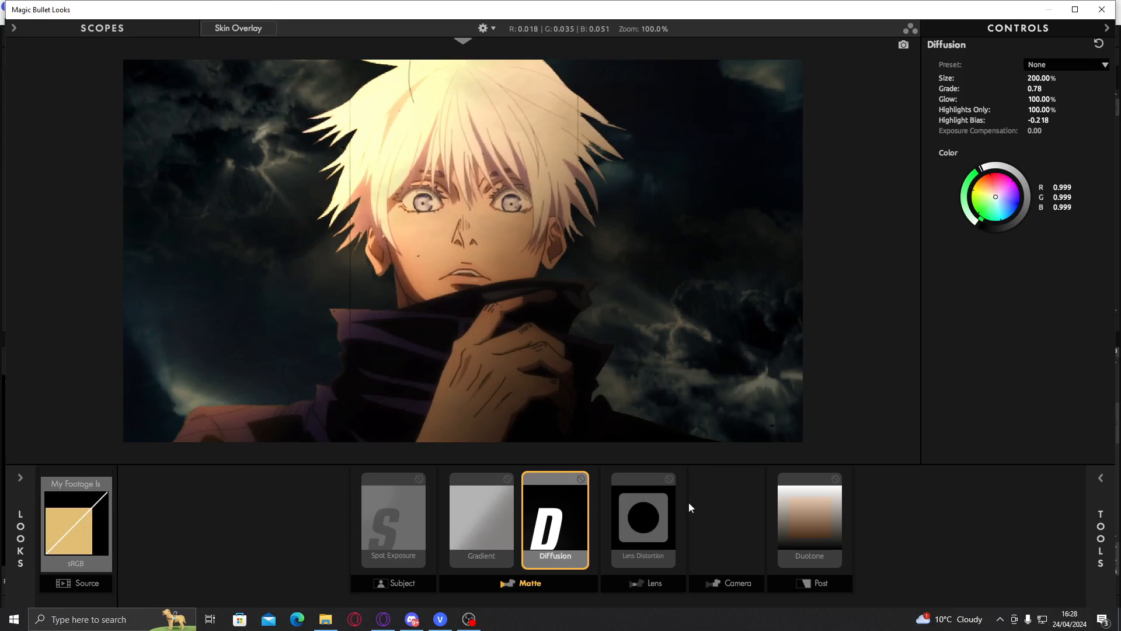
Try stacking two more Duotone tools after the existing one in the Post stage, and remove both
left_click(670, 514)
left_click(816, 520)
mouse_move(1101, 527)
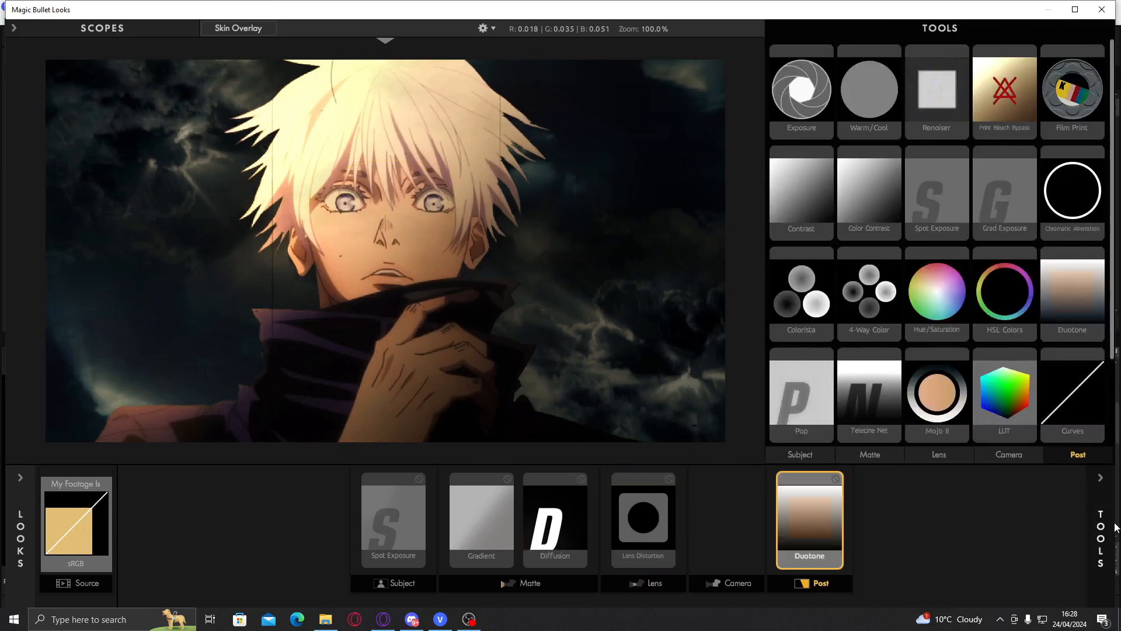
double_click(1078, 306)
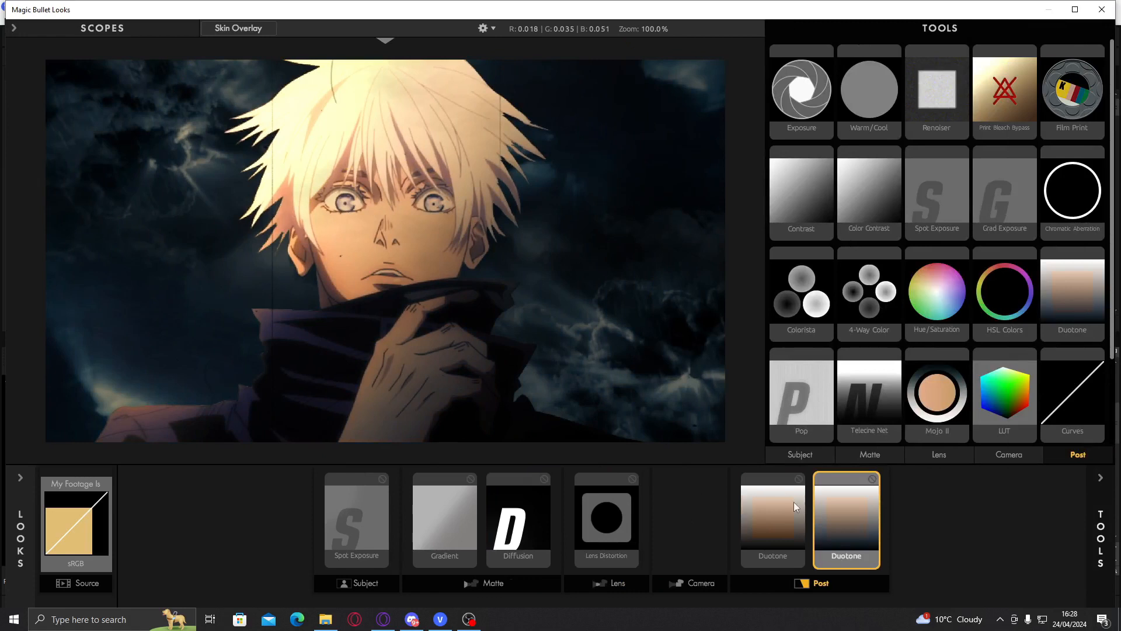
double_click(1077, 311)
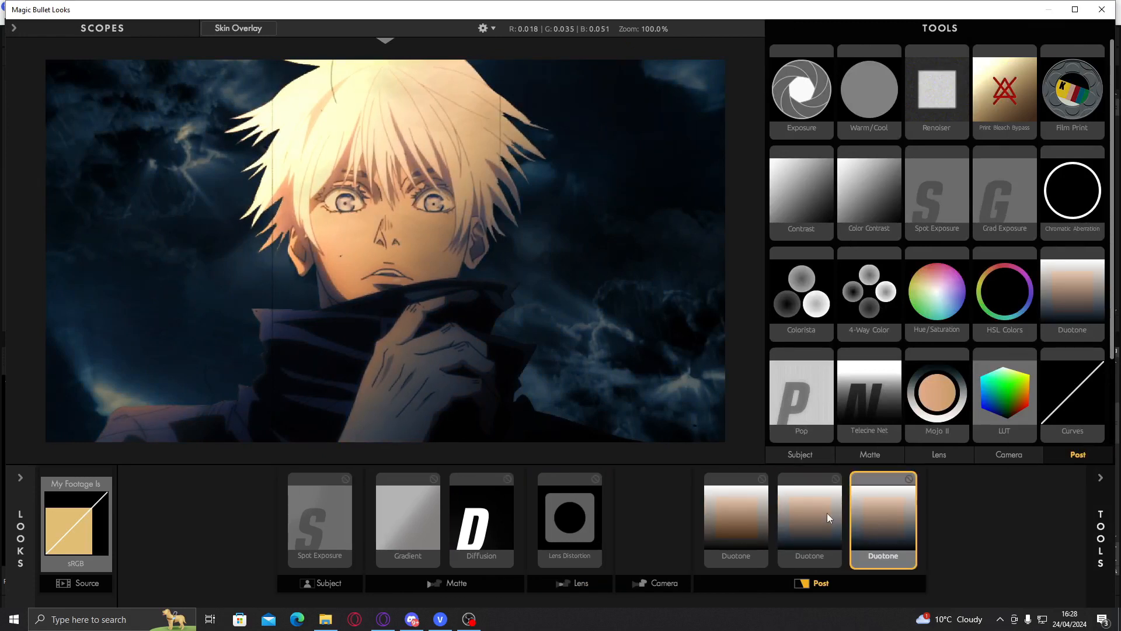
left_click_drag(814, 527, 920, 467)
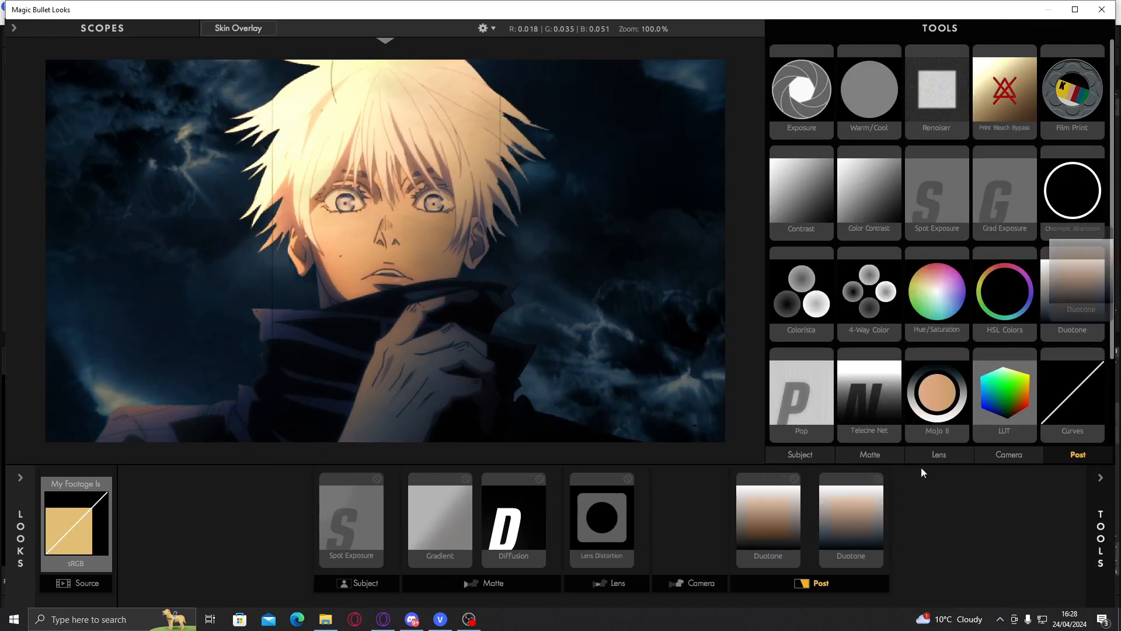
left_click_drag(826, 509, 1044, 324)
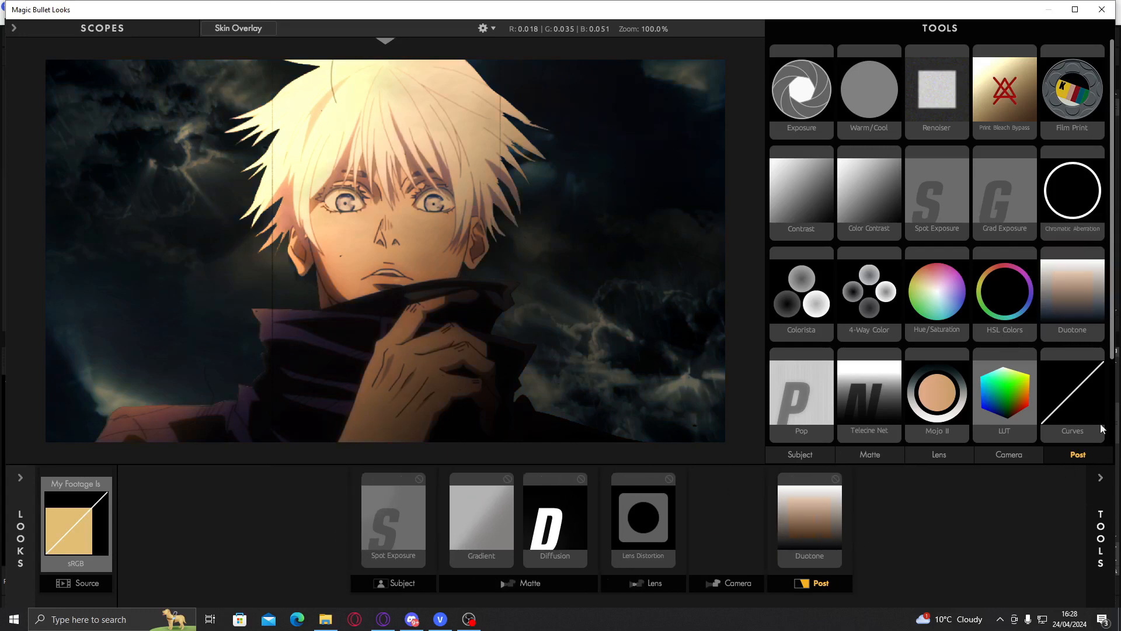
Add Print Bleach Bypass and Film Print to the Post stage and open the Film Print settings
double_click(1005, 93)
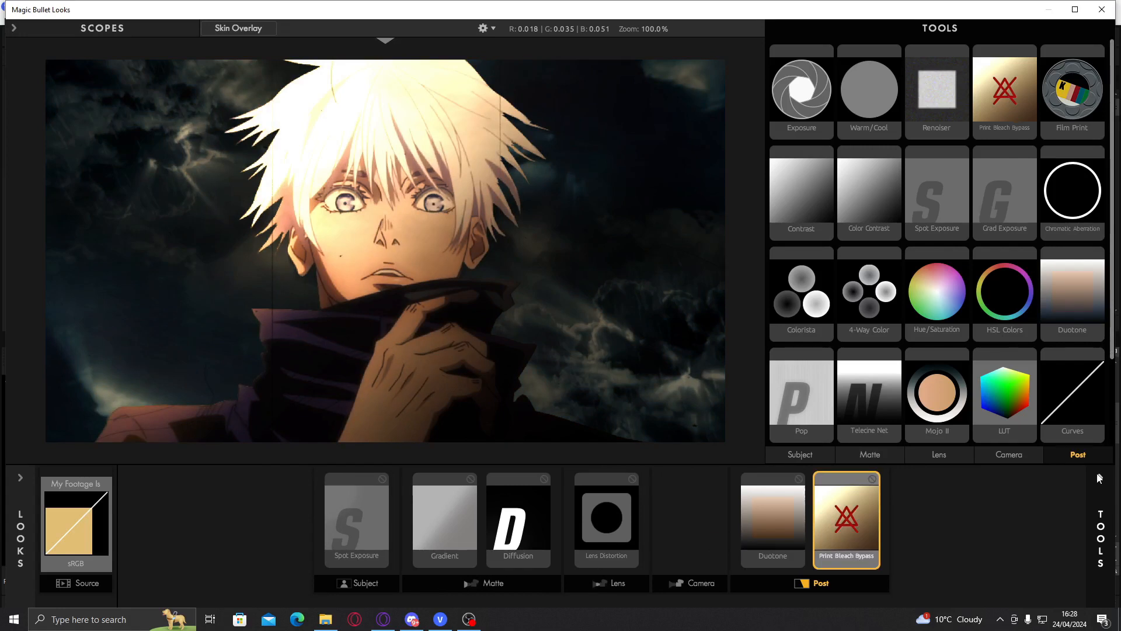
double_click(1060, 121)
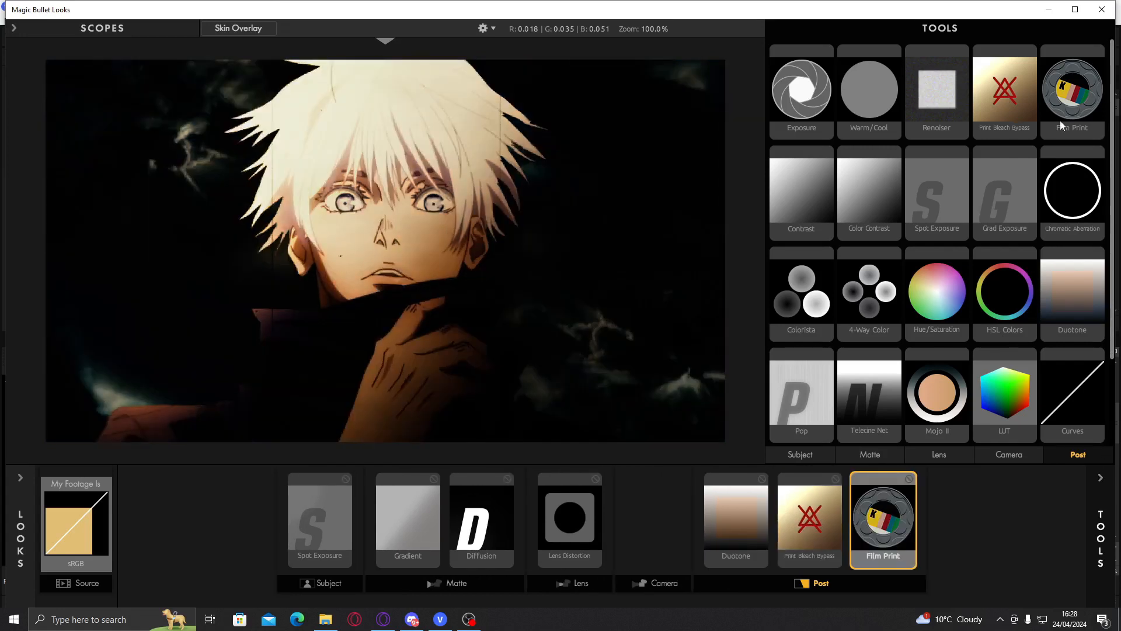
left_click(1099, 480)
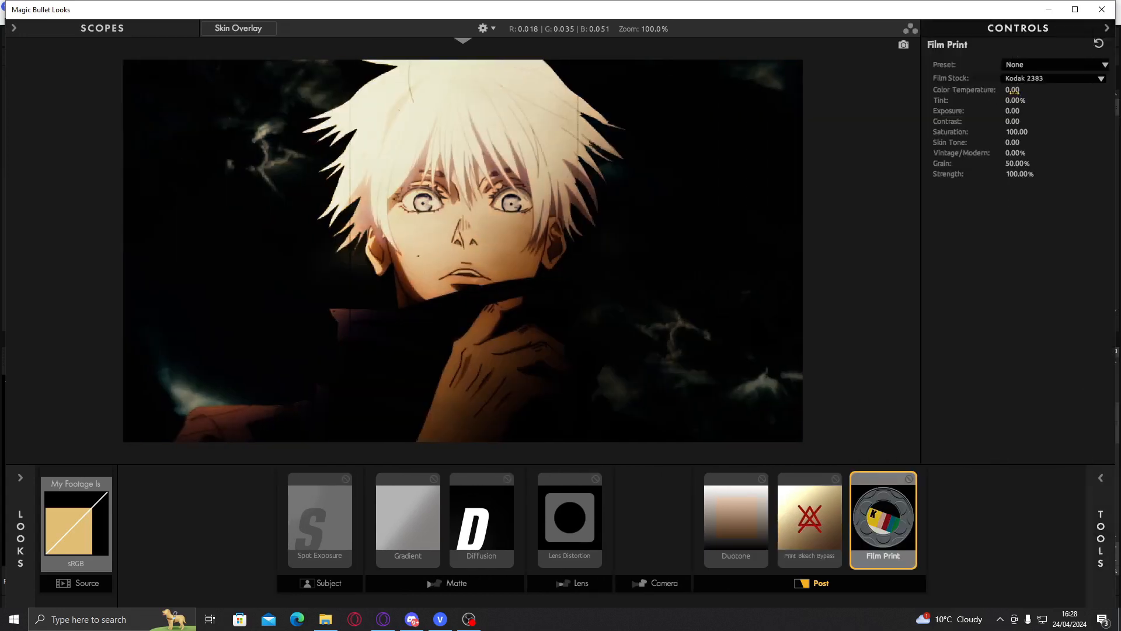
Try a Film Print Skin Tone of -33.00 and reset it to 0
left_click_drag(1012, 141, 989, 142)
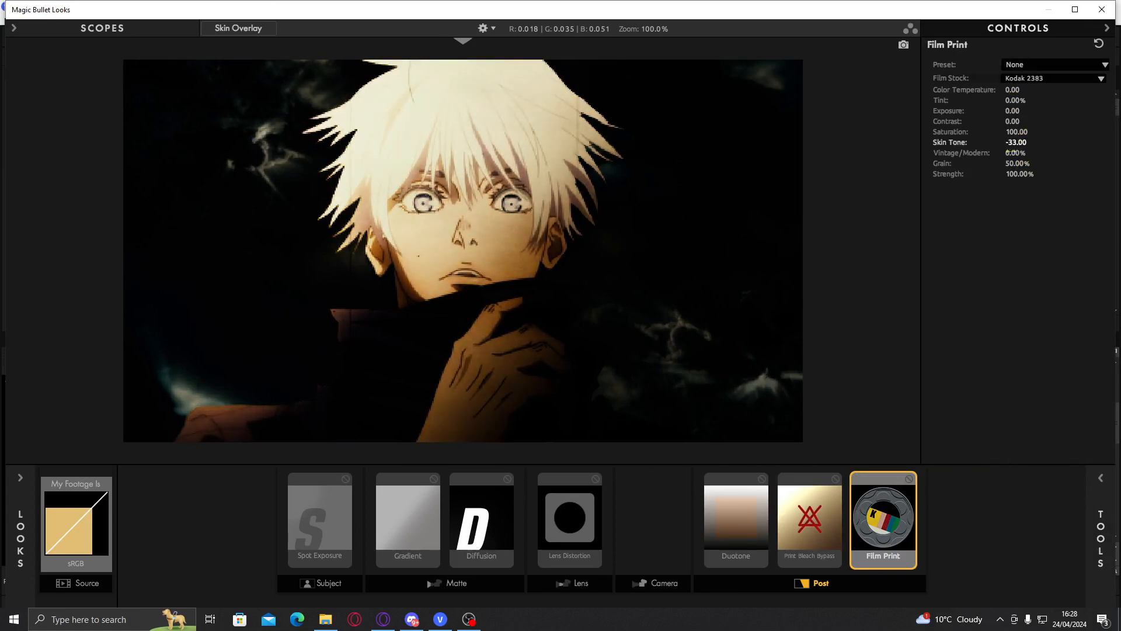
left_click(1017, 143)
type("0")
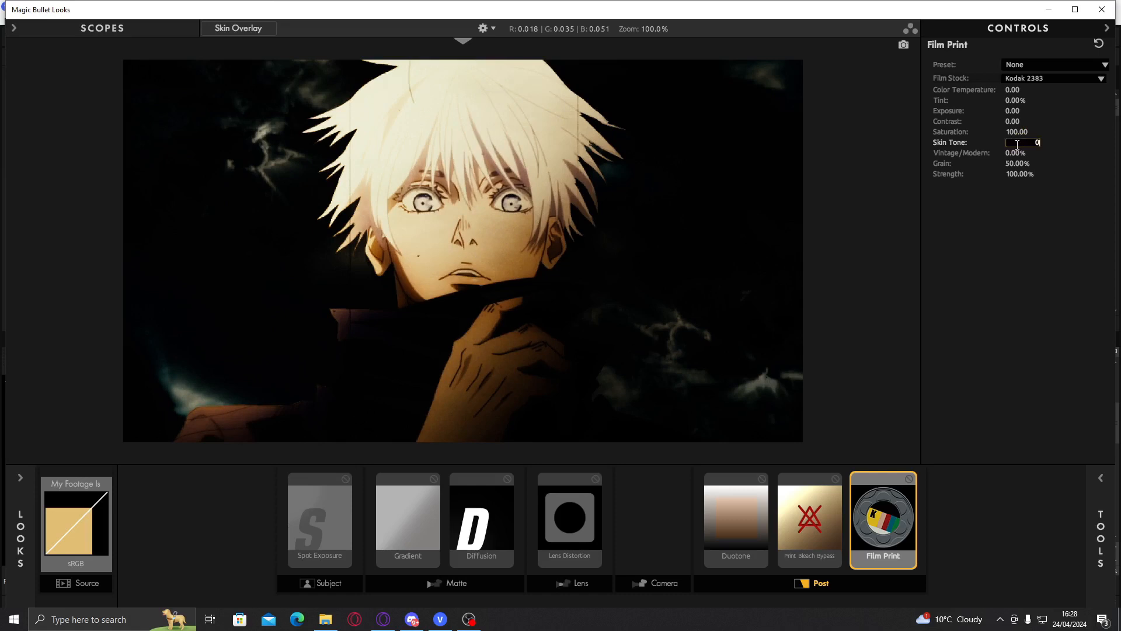
left_click(1064, 128)
Set the Film Print's Saturation to 95.30, Contrast to -7.70 and Strength to 39.30%
left_click_drag(1017, 132, 1013, 121)
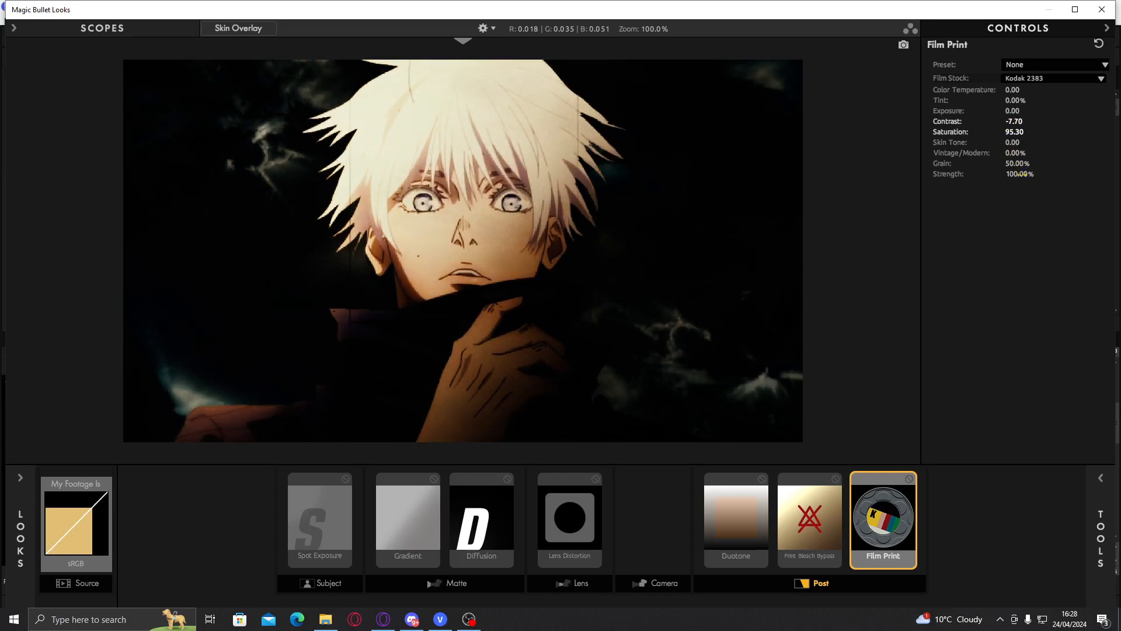
mouse_move(1020, 173)
left_mouse_down()
mouse_move(1001, 174)
mouse_move(1019, 173)
left_mouse_up()
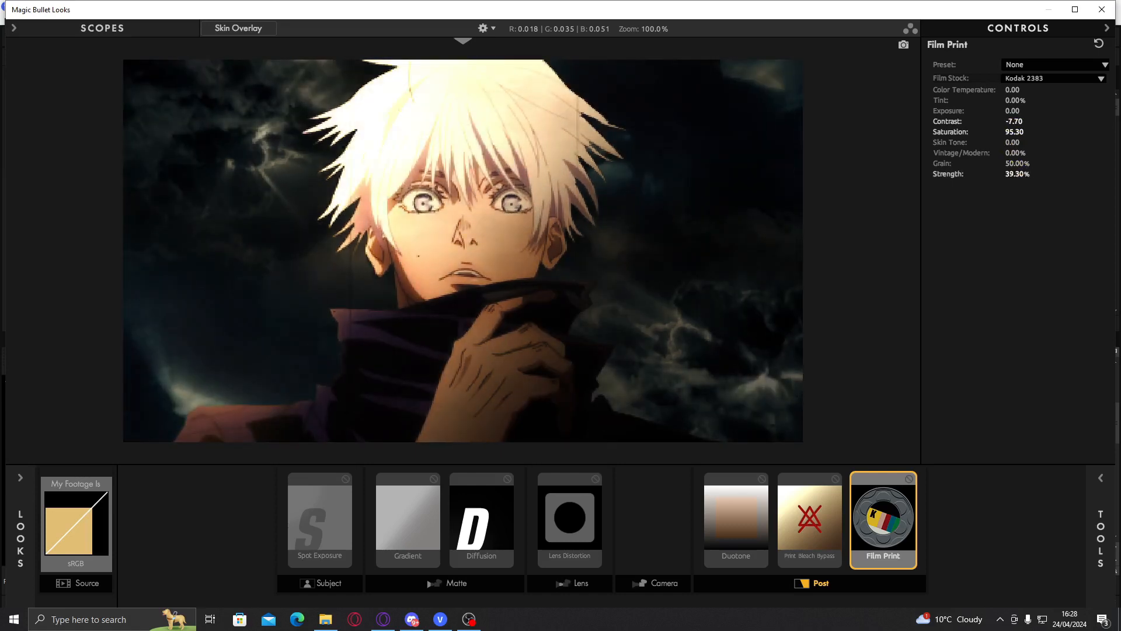
left_click(810, 520)
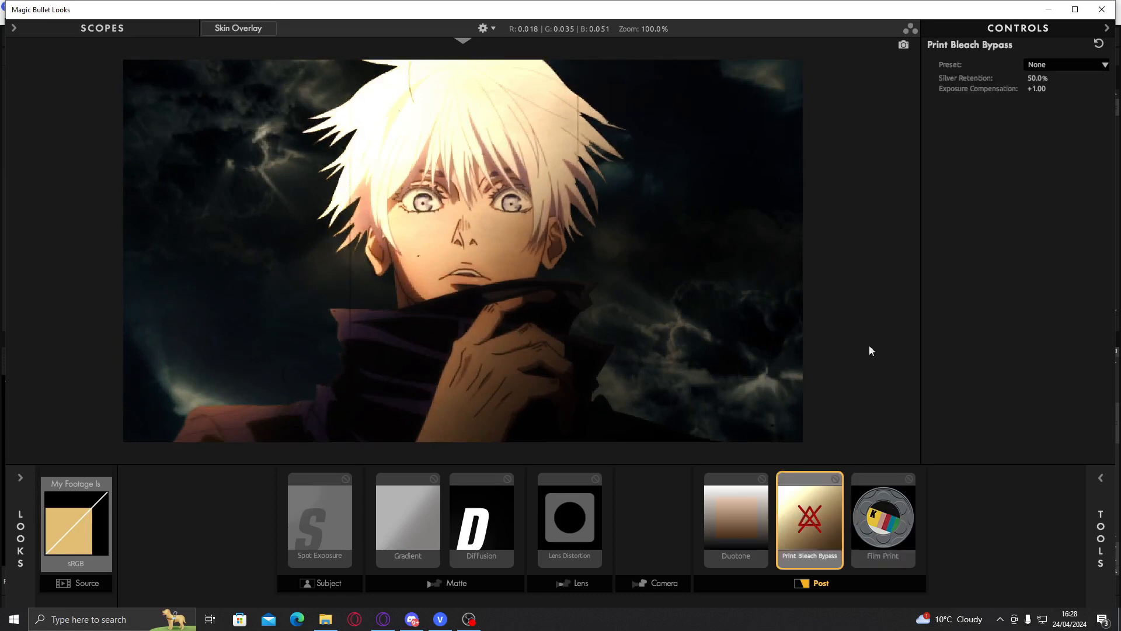
Add a LUT tool to the Post stage, try the Bloodbag and Blue Unity LUTs, and choose Dade
left_click(1101, 538)
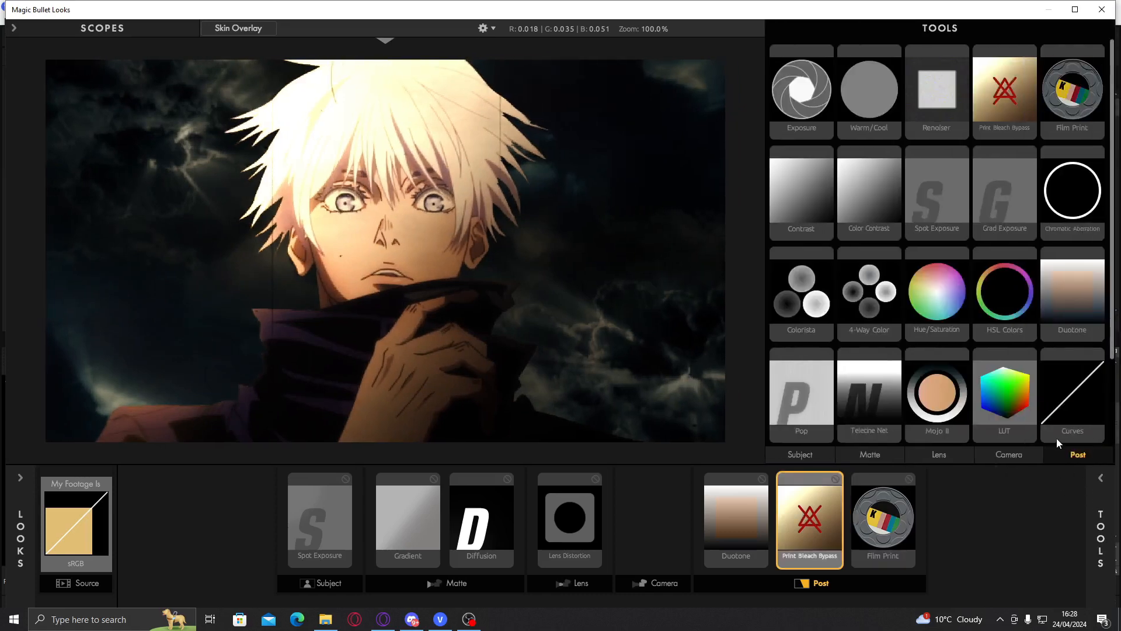
double_click(1011, 415)
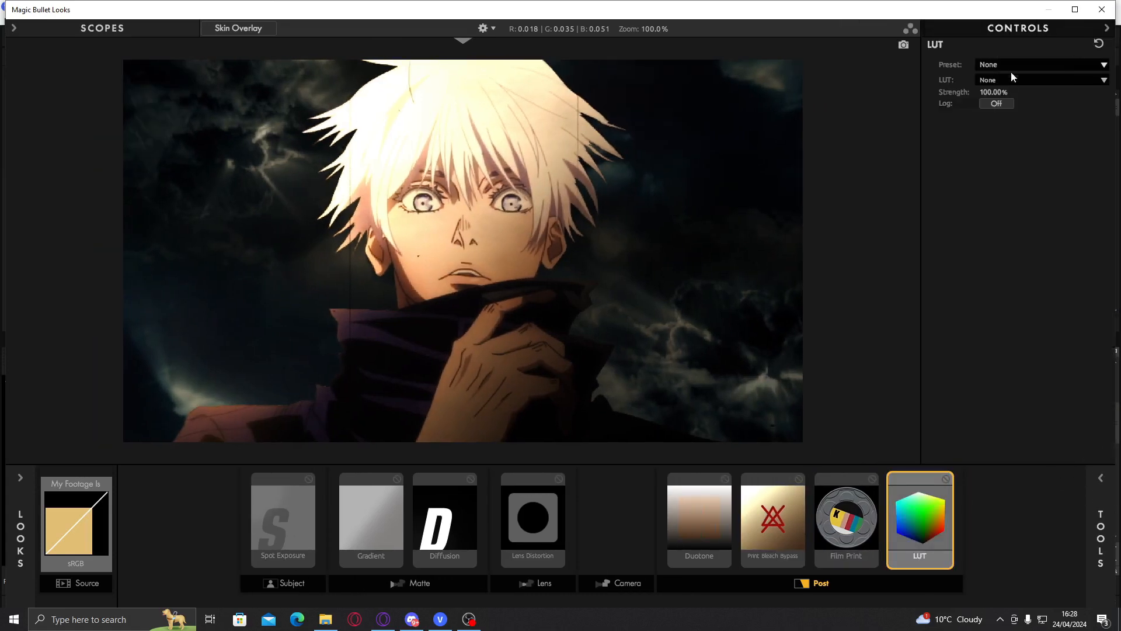
left_click(1011, 80)
left_click(998, 118)
left_click(1011, 81)
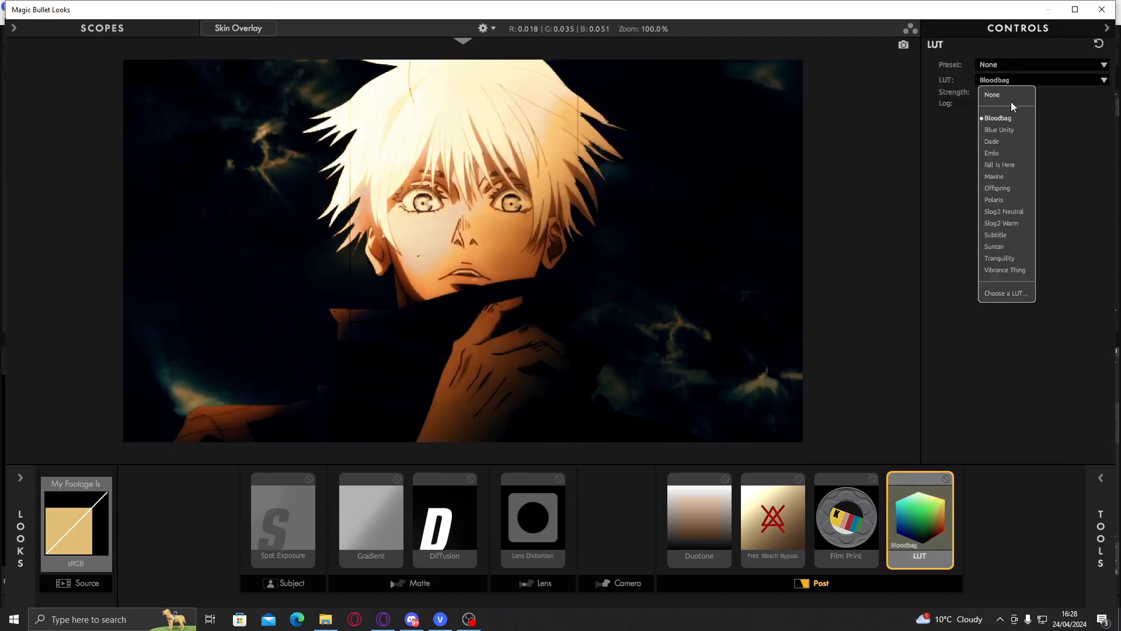
left_click(1004, 131)
left_click(1018, 84)
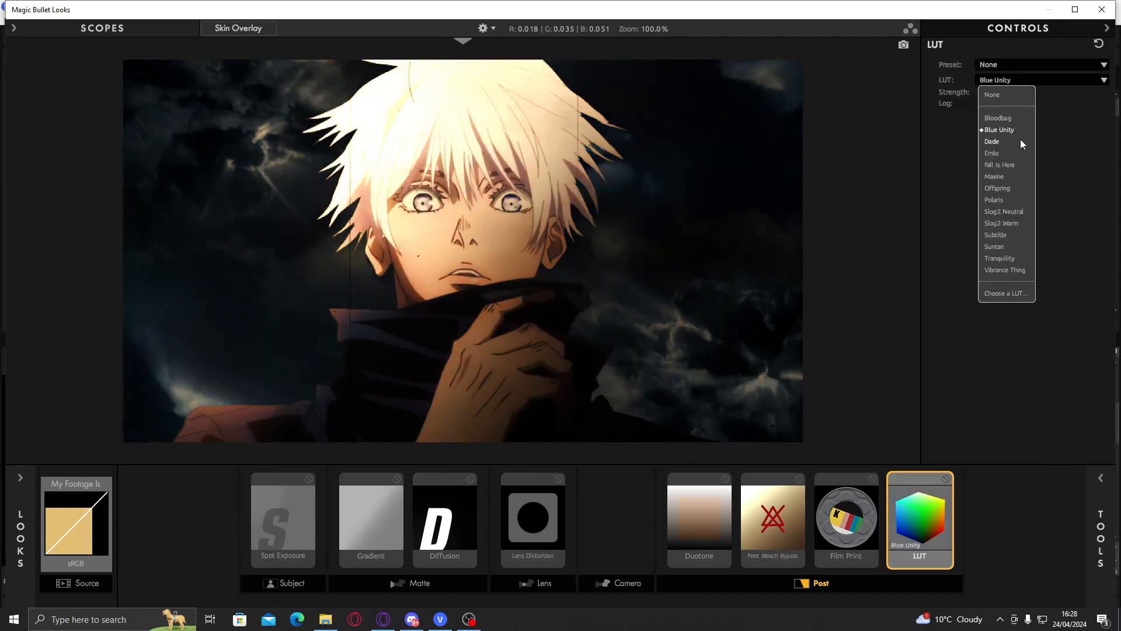
left_click(1000, 141)
left_click(1020, 82)
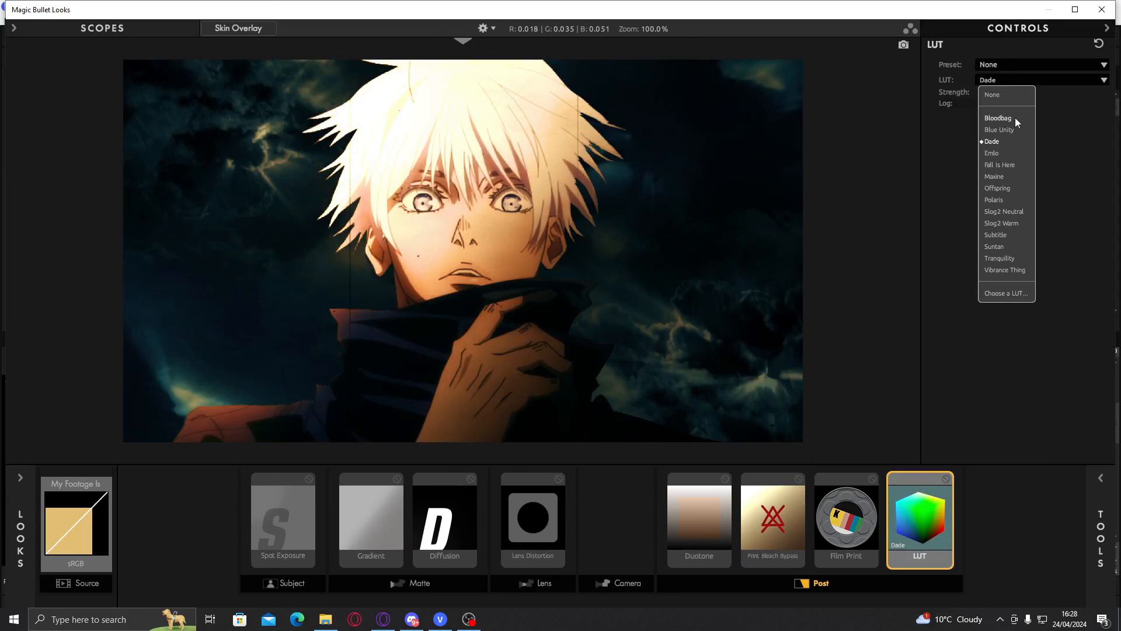
left_click(1071, 109)
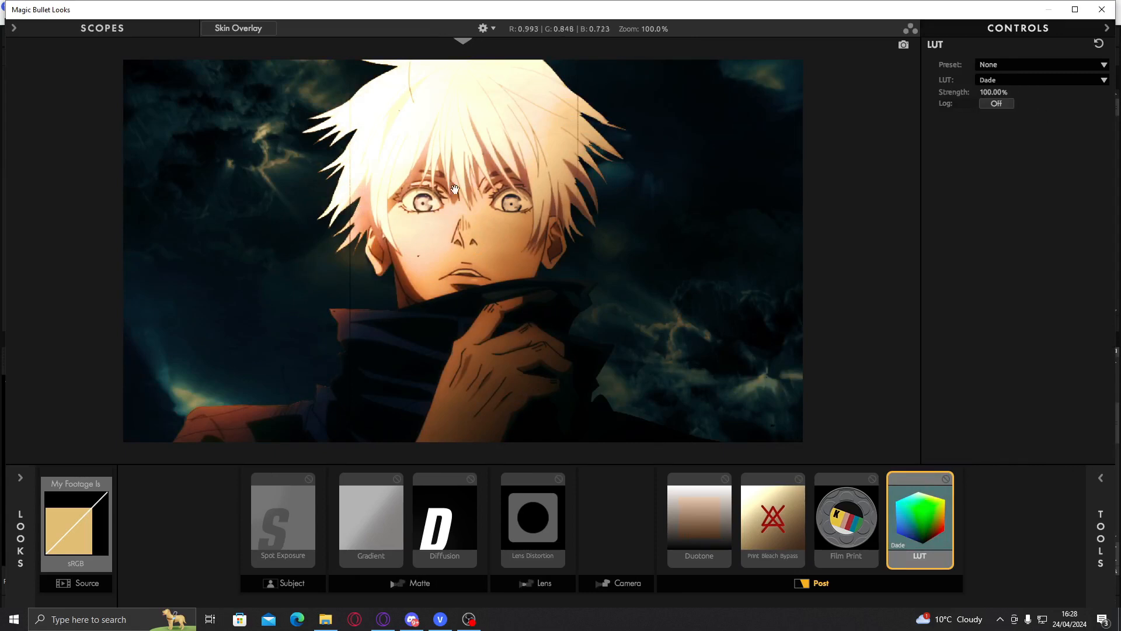
Set the Spot Exposure's Stops to -0.50
left_click(378, 503)
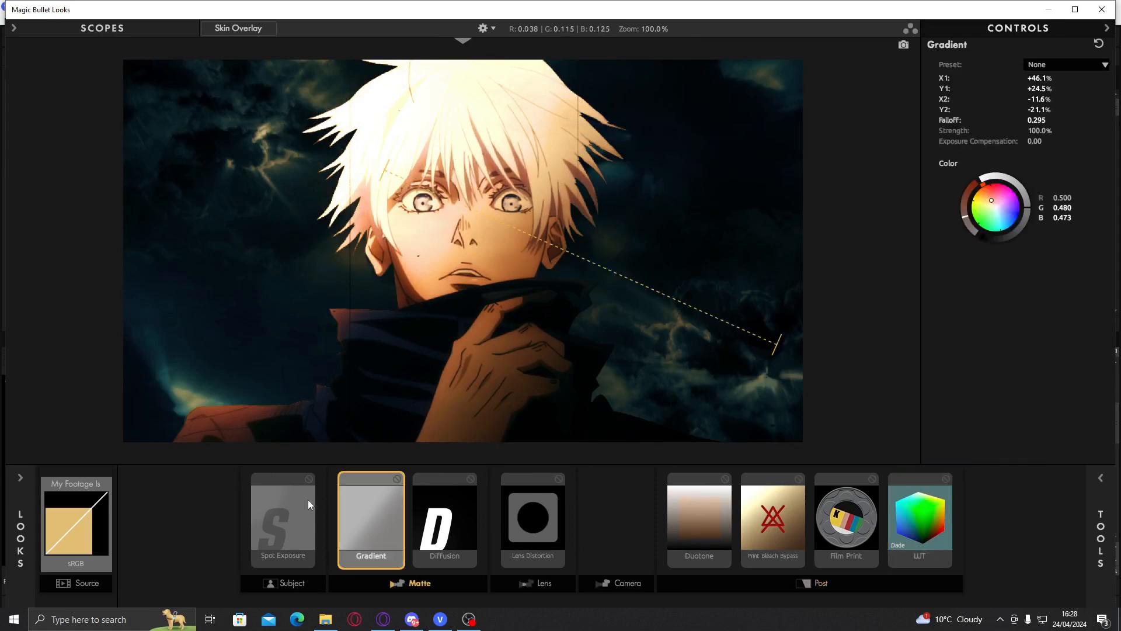
left_click(307, 501)
left_click_drag(993, 77, 957, 77)
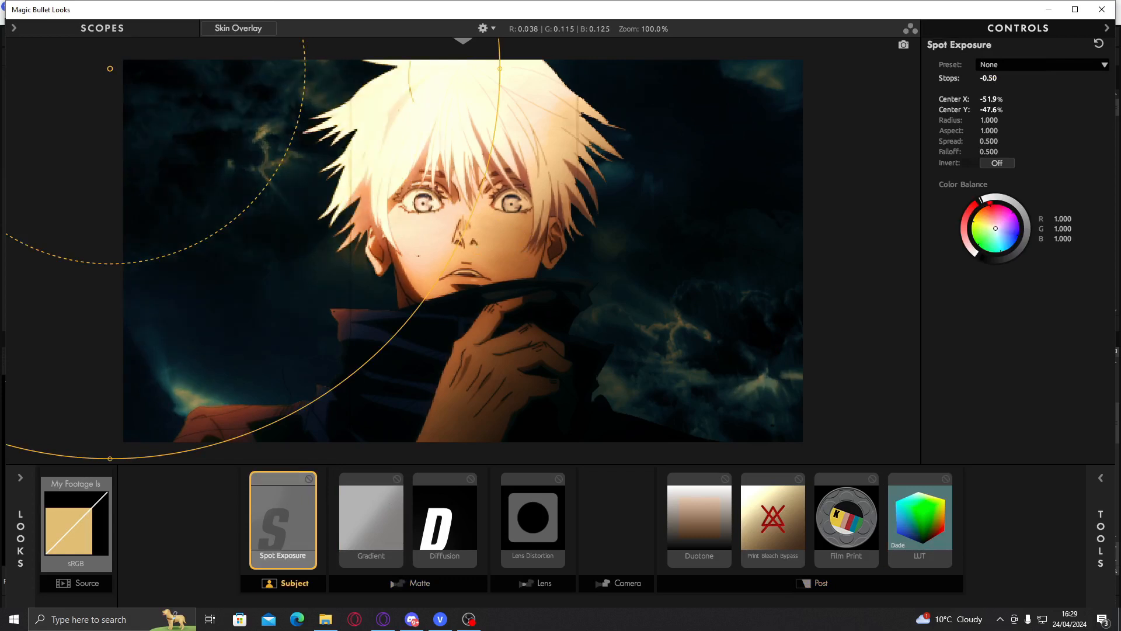
Try Neg Bleach Bypass in the Camera stage and remove it
left_click(1101, 477)
left_click(1042, 454)
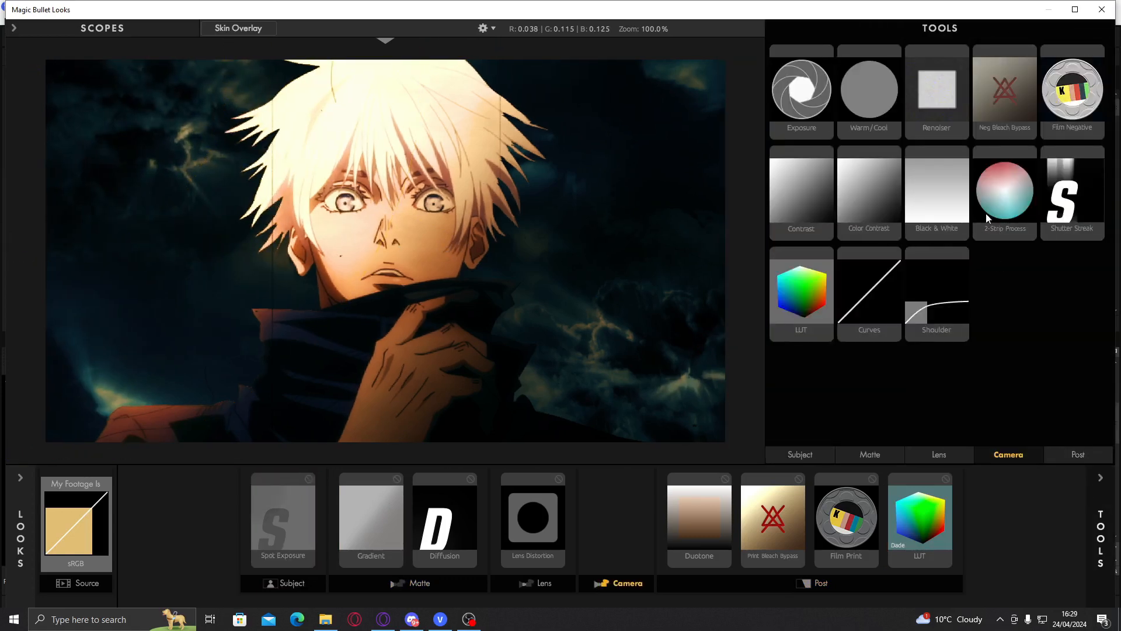
double_click(1015, 111)
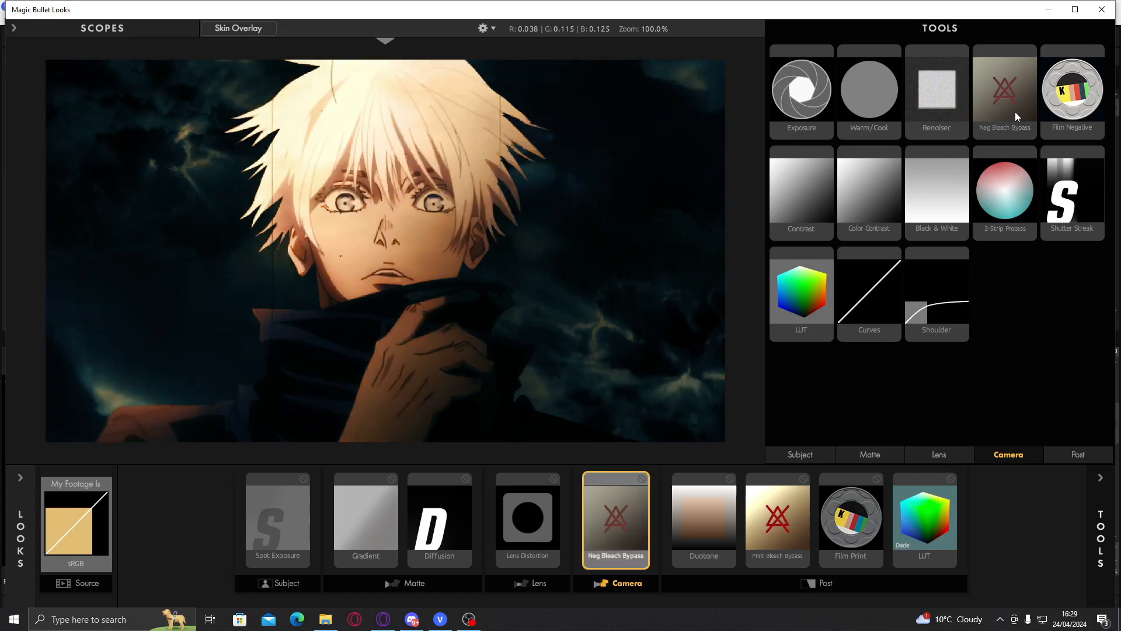
left_click_drag(622, 520, 1016, 397)
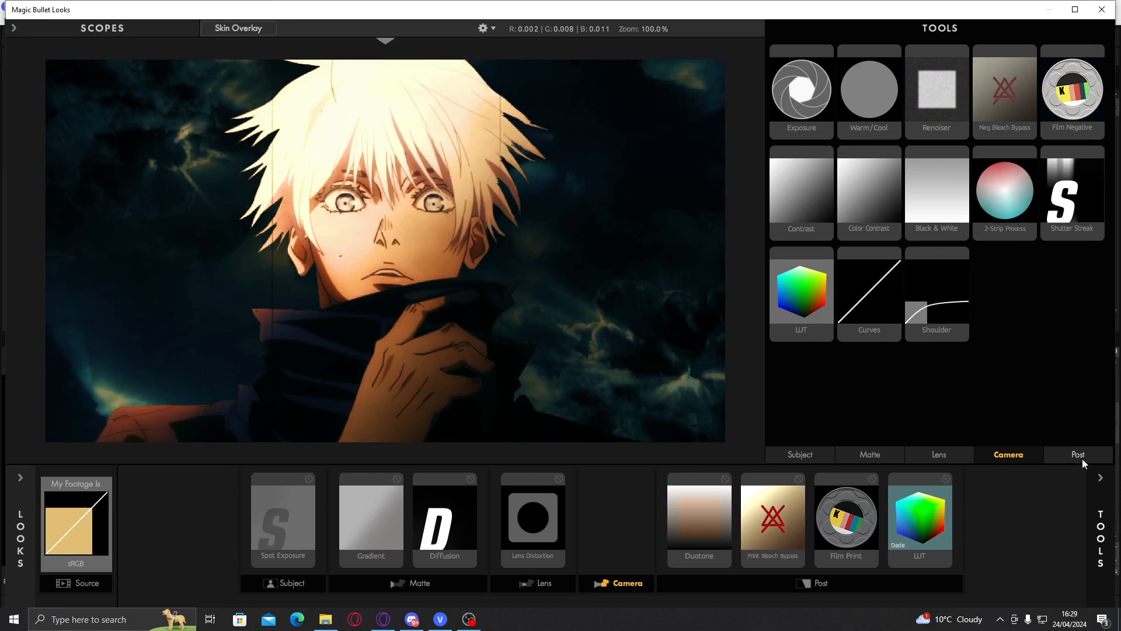
Add Mojo II to the Post stage with Mojo at 1.50% and apply the look to the video output
left_click(1079, 455)
left_click_drag(1112, 313, 1113, 418)
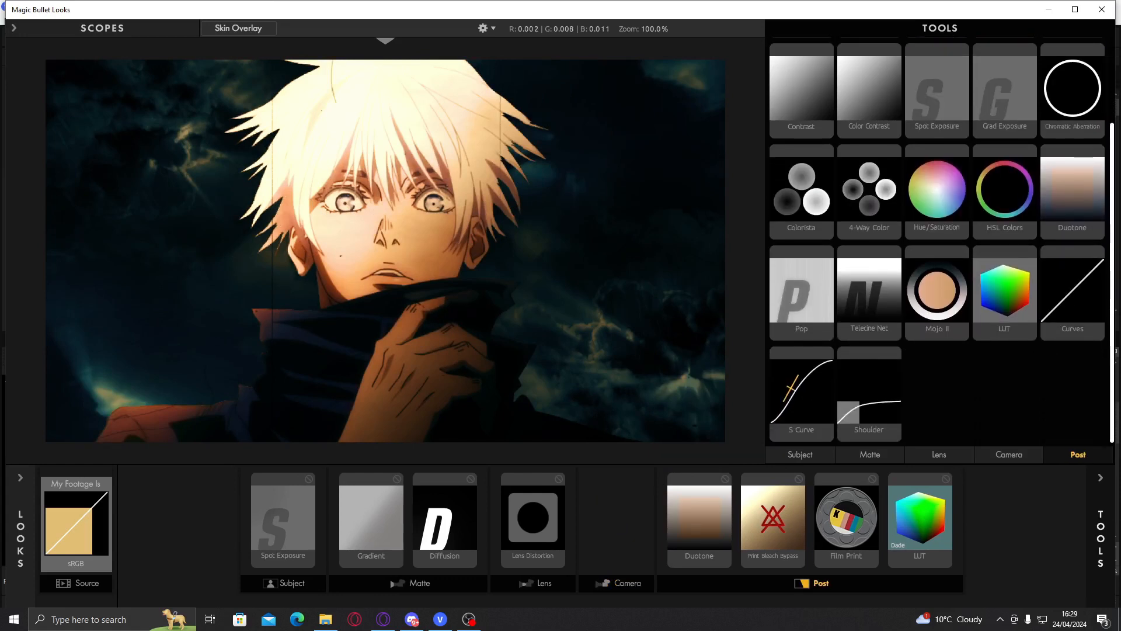
double_click(952, 311)
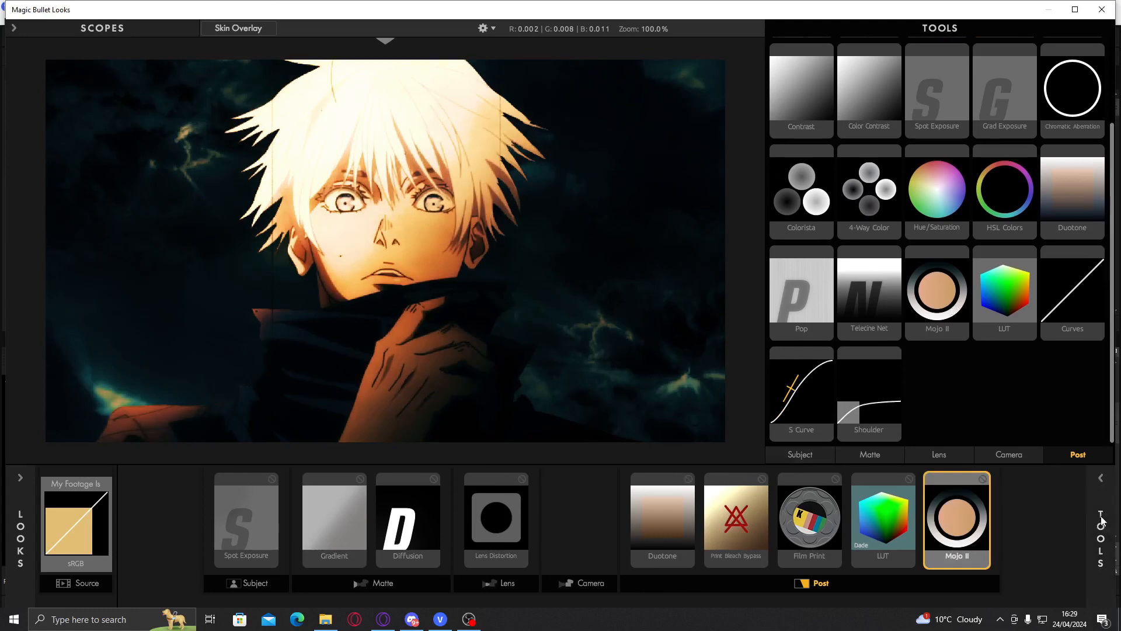
left_click(1100, 525)
mouse_move(1013, 76)
left_mouse_down()
mouse_move(984, 77)
mouse_move(1018, 78)
left_mouse_up()
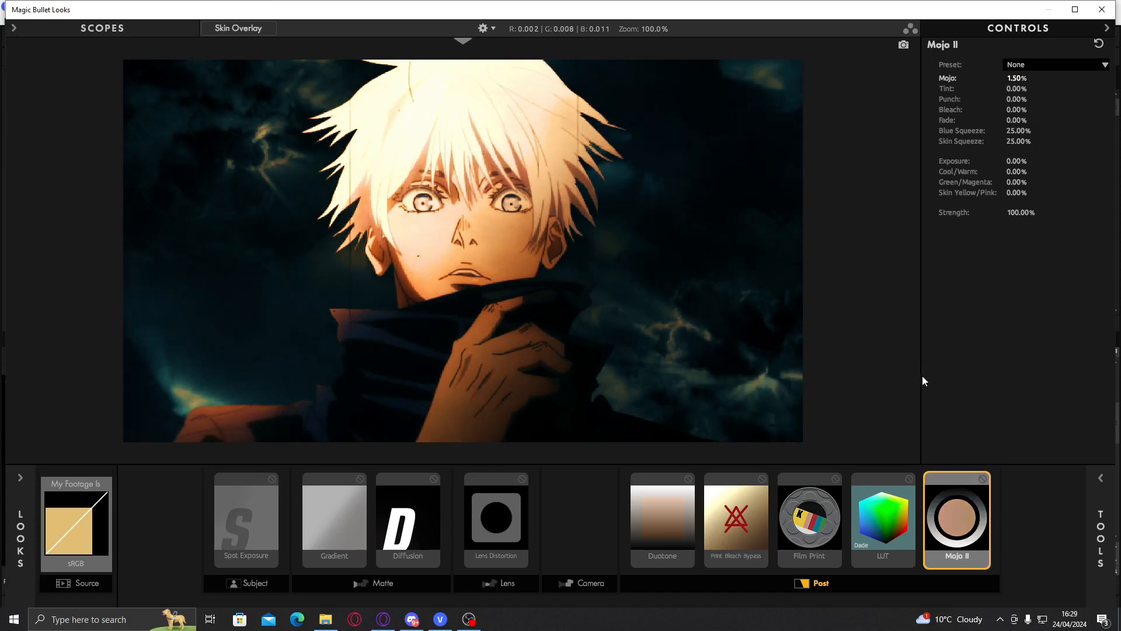
left_click(587, 486)
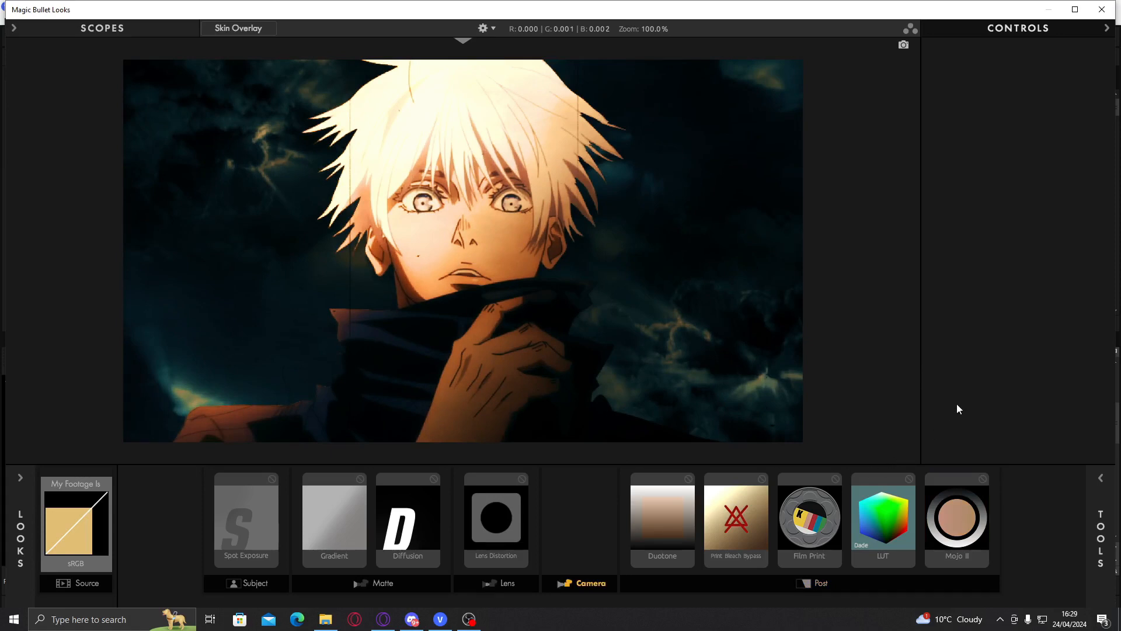
key("Return")
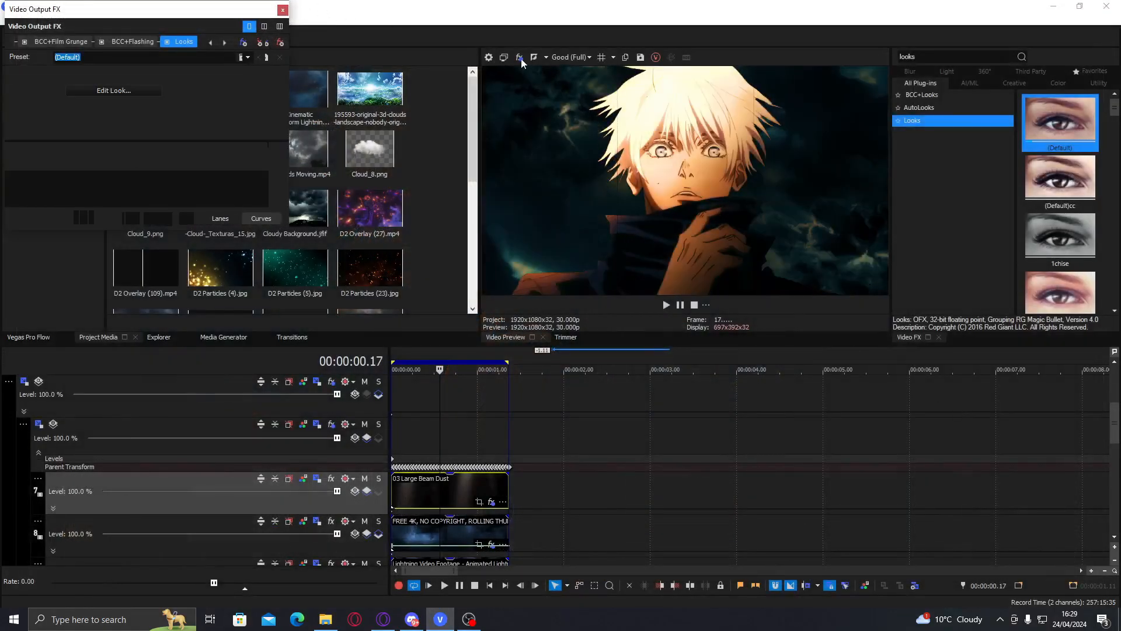
left_click(464, 621)
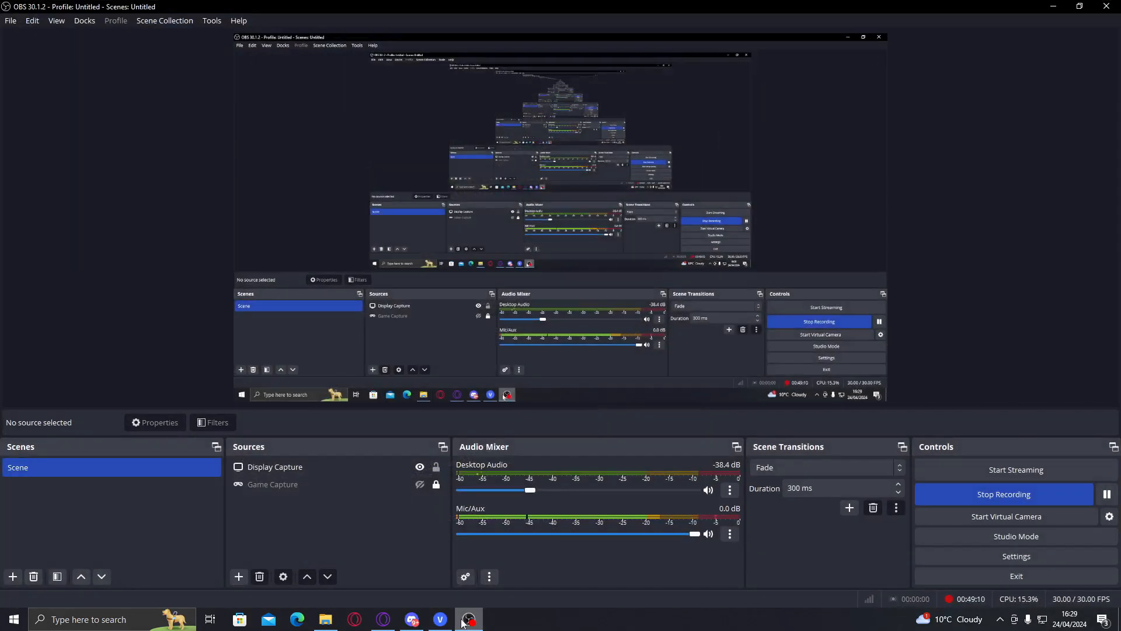
left_click(440, 619)
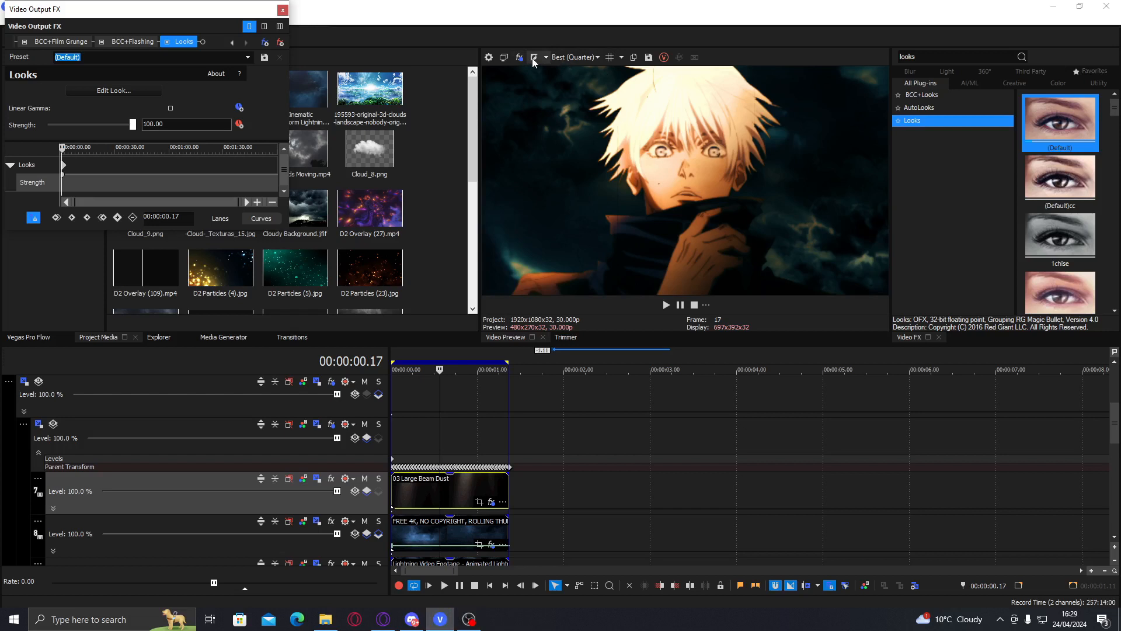
Close the video output effects, compare the graded frame with the original, and inspect the scene at 00:00:00.23
left_click(282, 10)
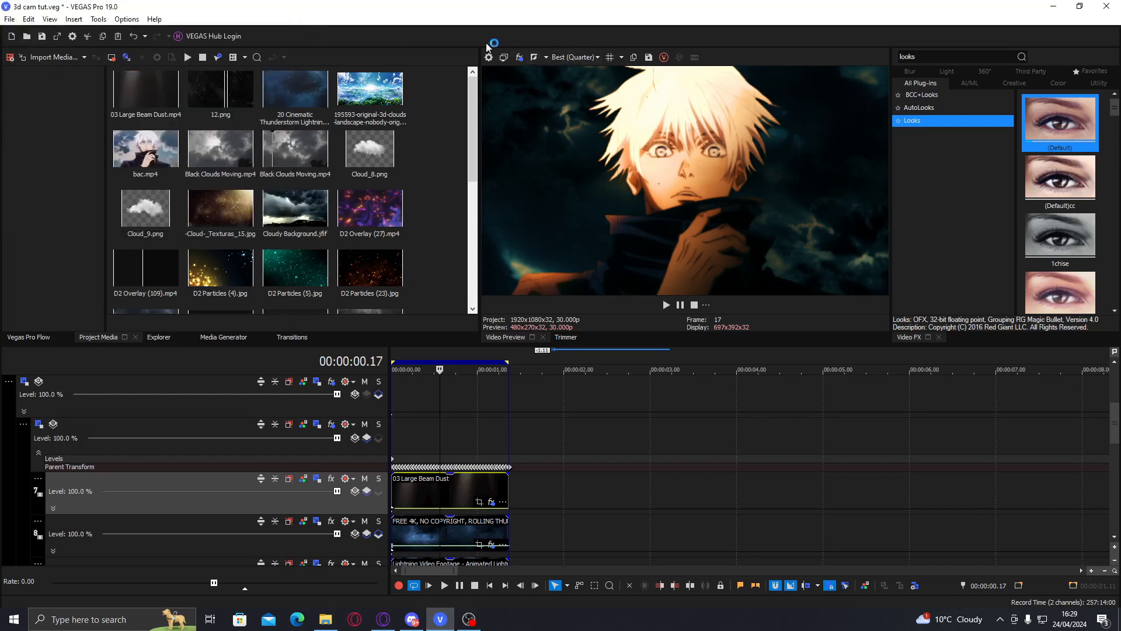
left_click(534, 57)
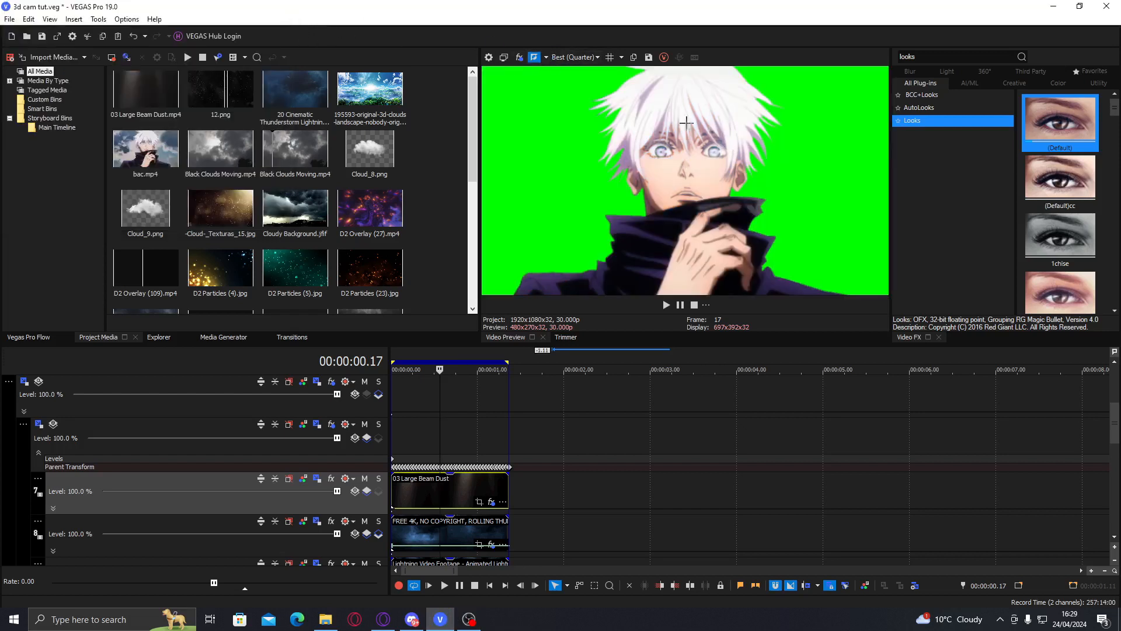
left_click(531, 61)
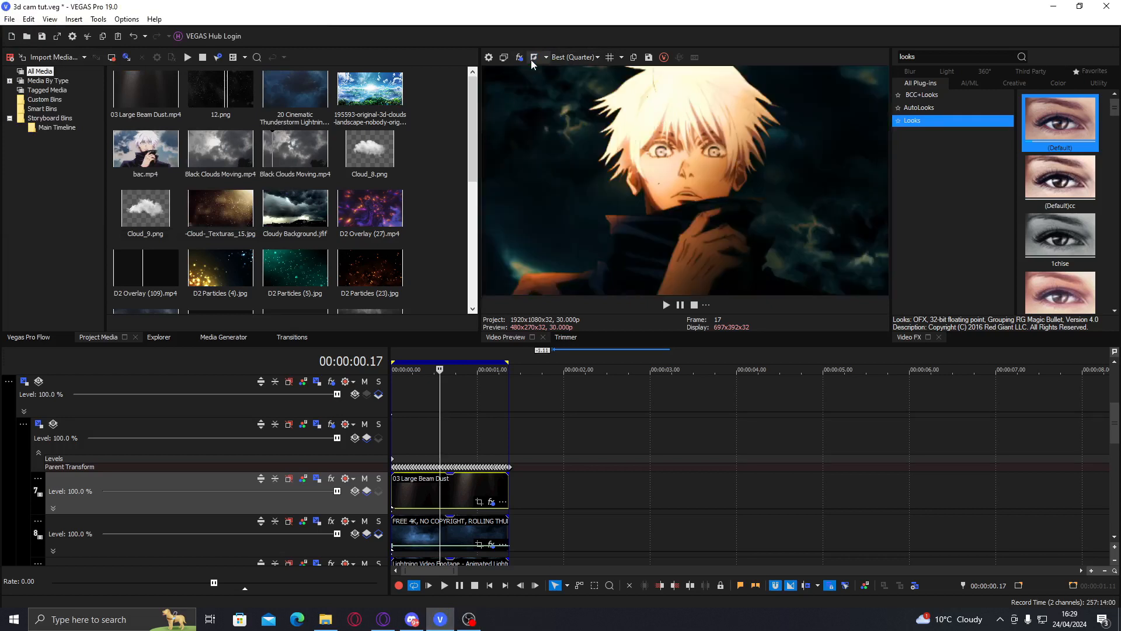
left_click(531, 60)
left_click(532, 61)
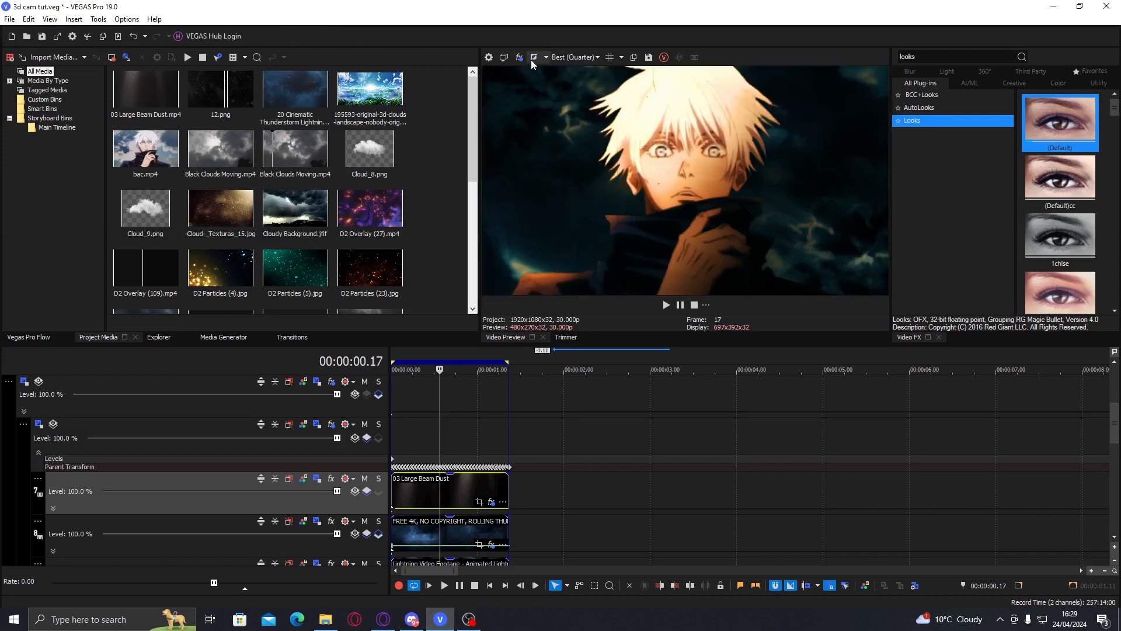
left_click(410, 425)
left_click_drag(414, 427, 457, 430)
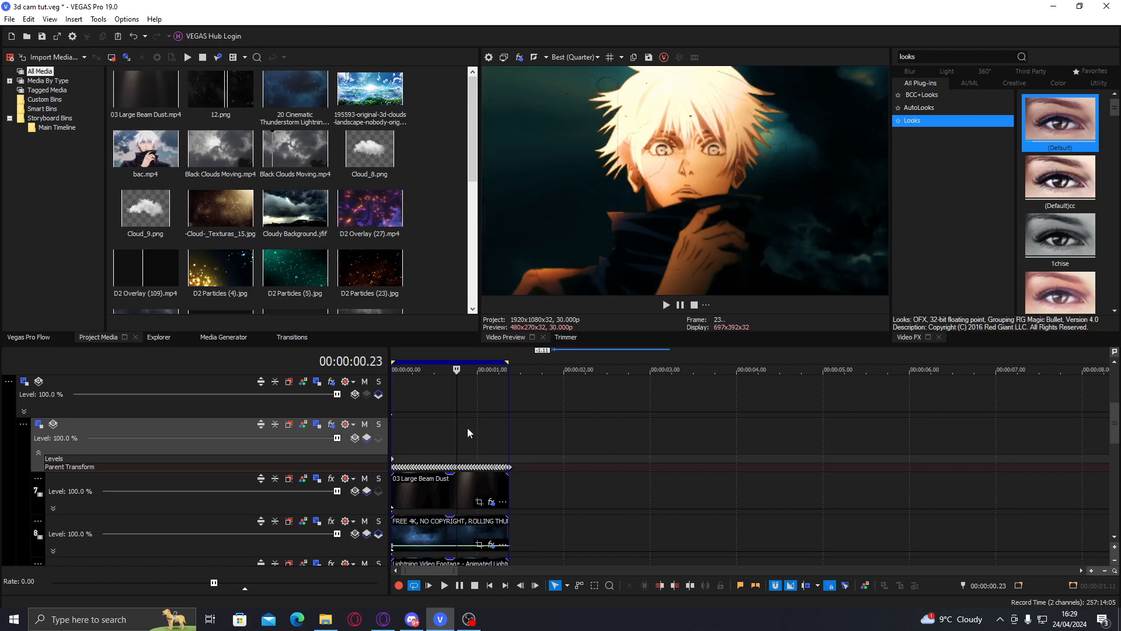
Insert a video track and place the 195593 3D clouds landscape image on track 15, overlapping the Cloud_9 clip
right_click(465, 386)
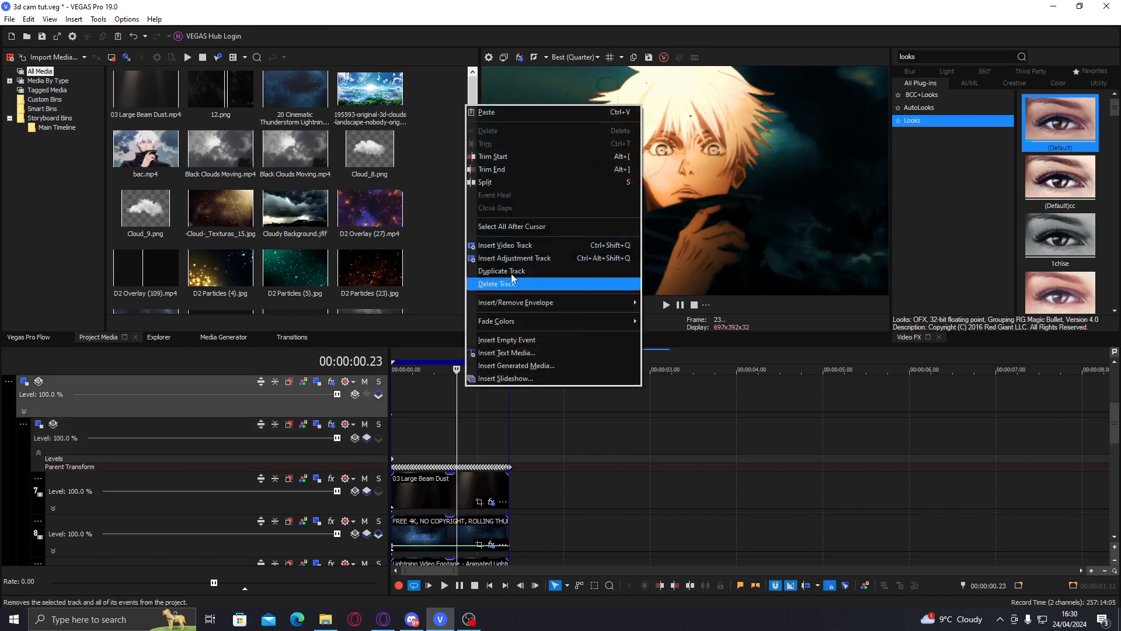
left_click(536, 245)
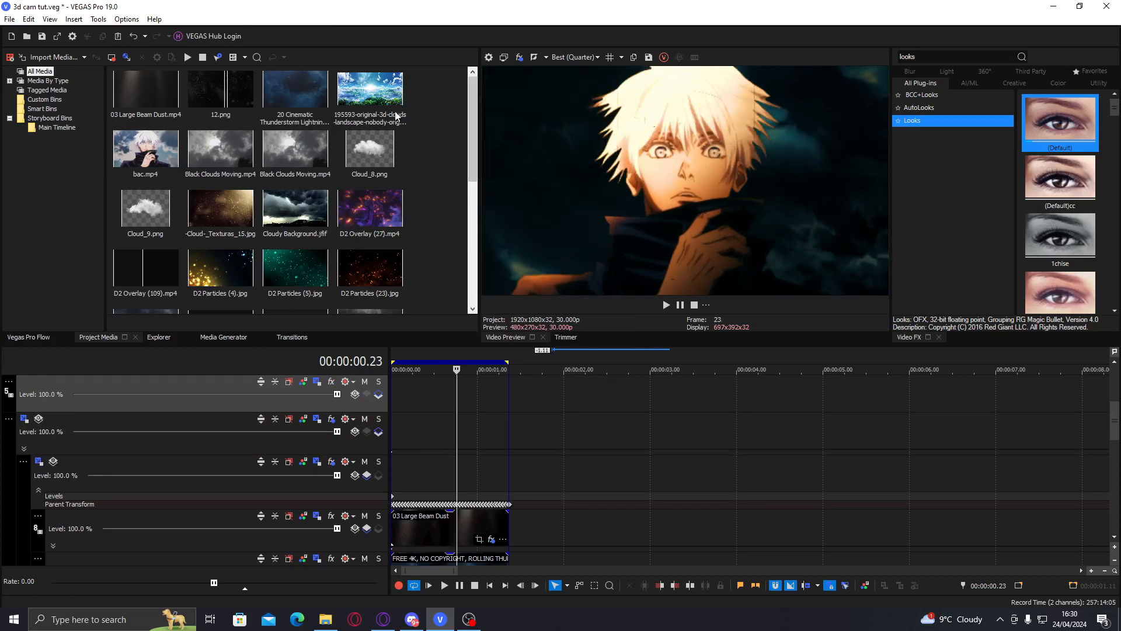
left_click_drag(371, 94, 631, 481)
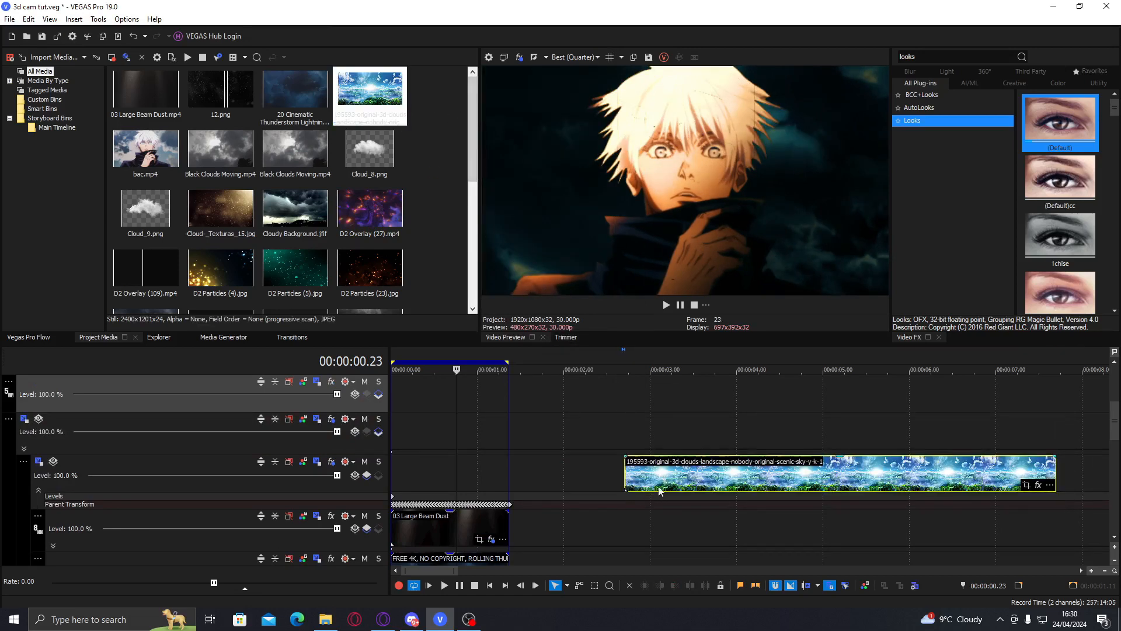
scroll(661, 493, "down", 4)
scroll(611, 496, "down", 5)
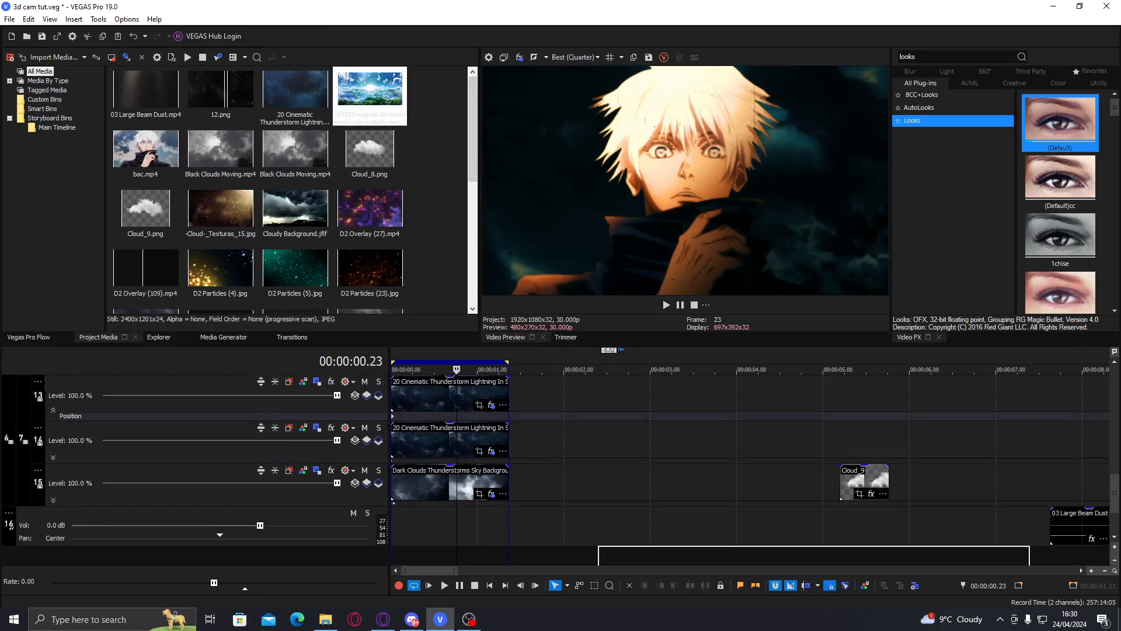
left_click_drag(618, 437, 607, 389)
Duplicate track 15 and cut the clouds landscape image from the duplicate track
right_click(528, 386)
left_click(569, 272)
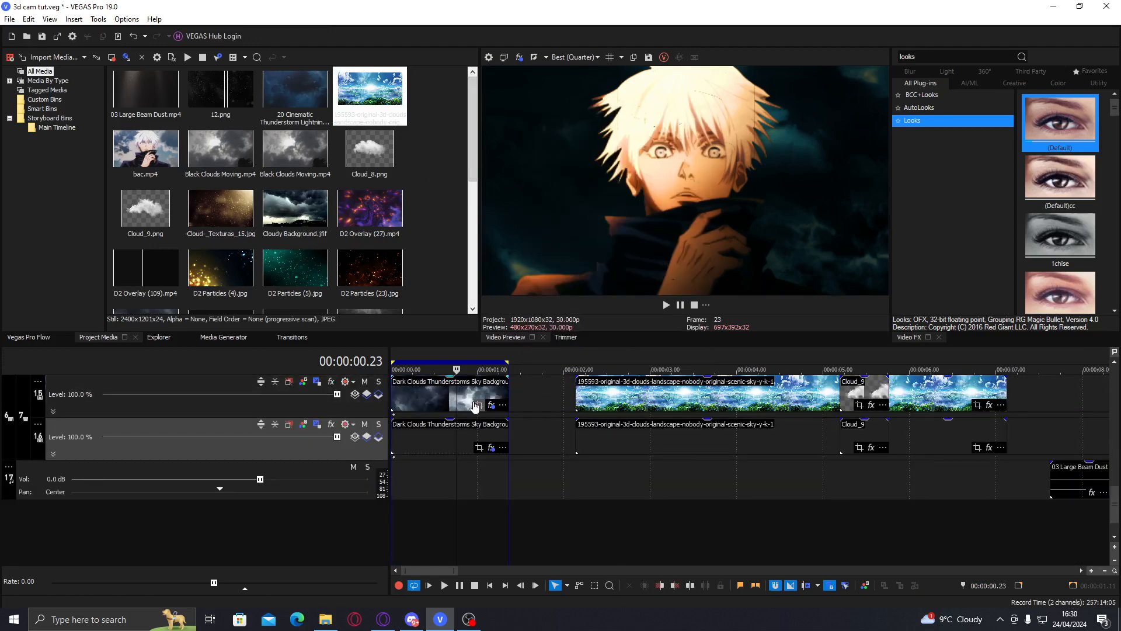
right_click(631, 441)
left_click(650, 223)
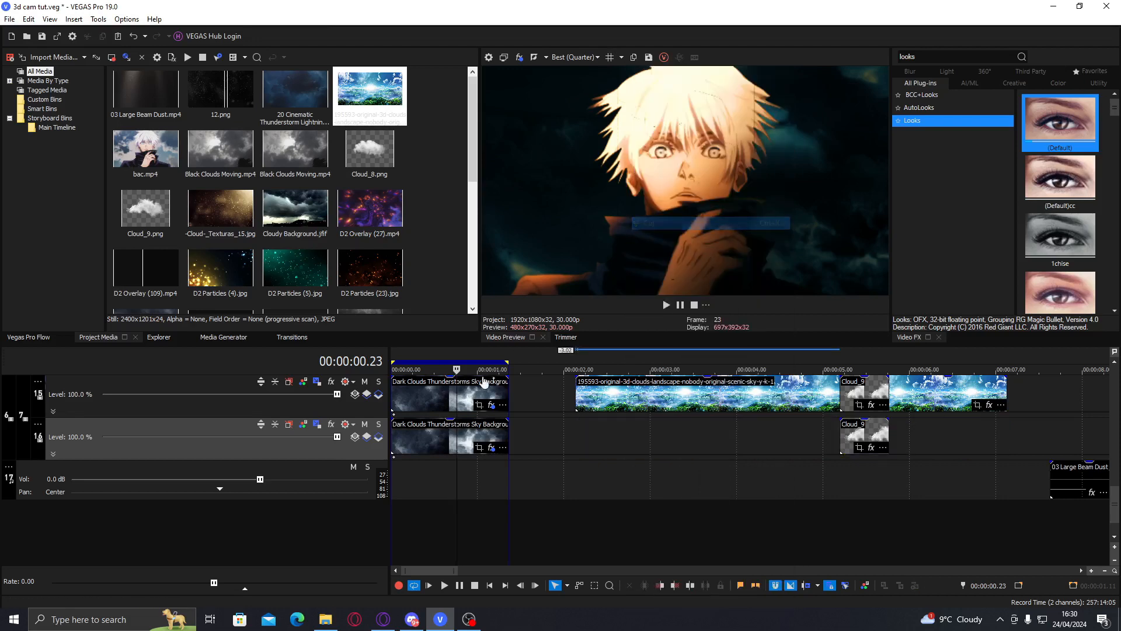
Place the clouds landscape image at the start of track 15 and cut the Dark Clouds Thunderstorms clip from that track
left_click_drag(483, 389, 662, 396)
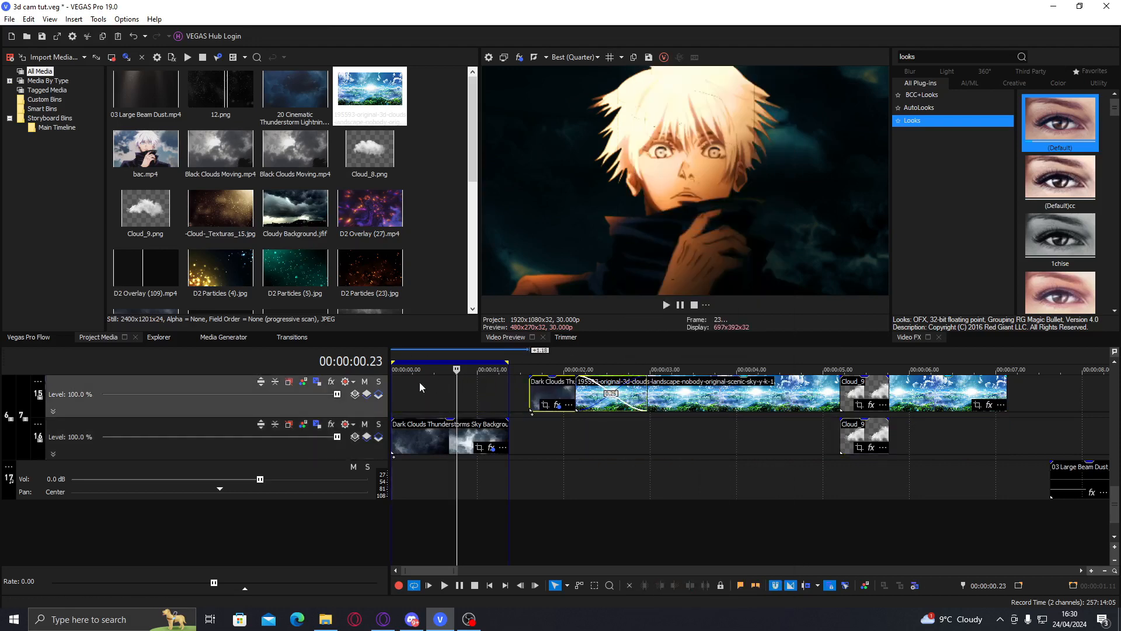
key("ctrl+z")
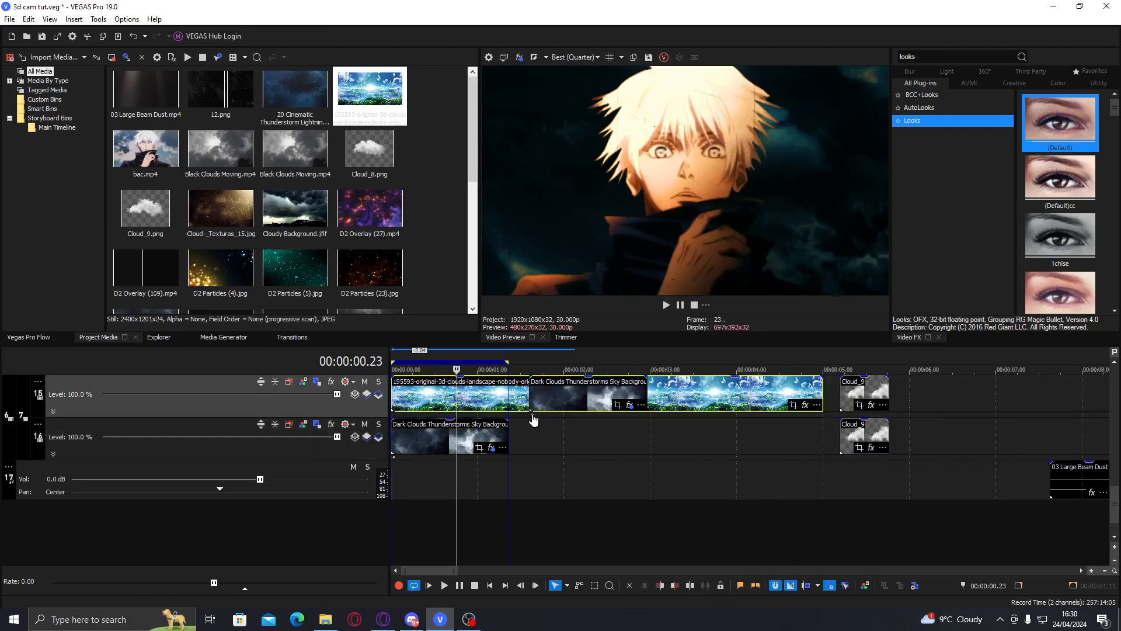
right_click(574, 398)
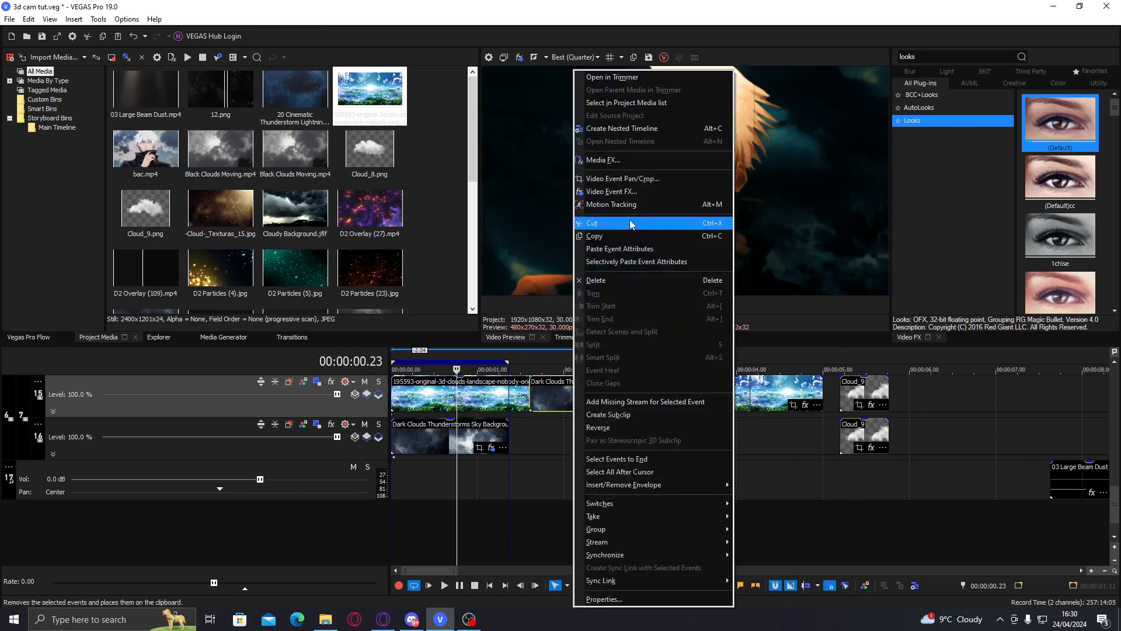
left_click(593, 223)
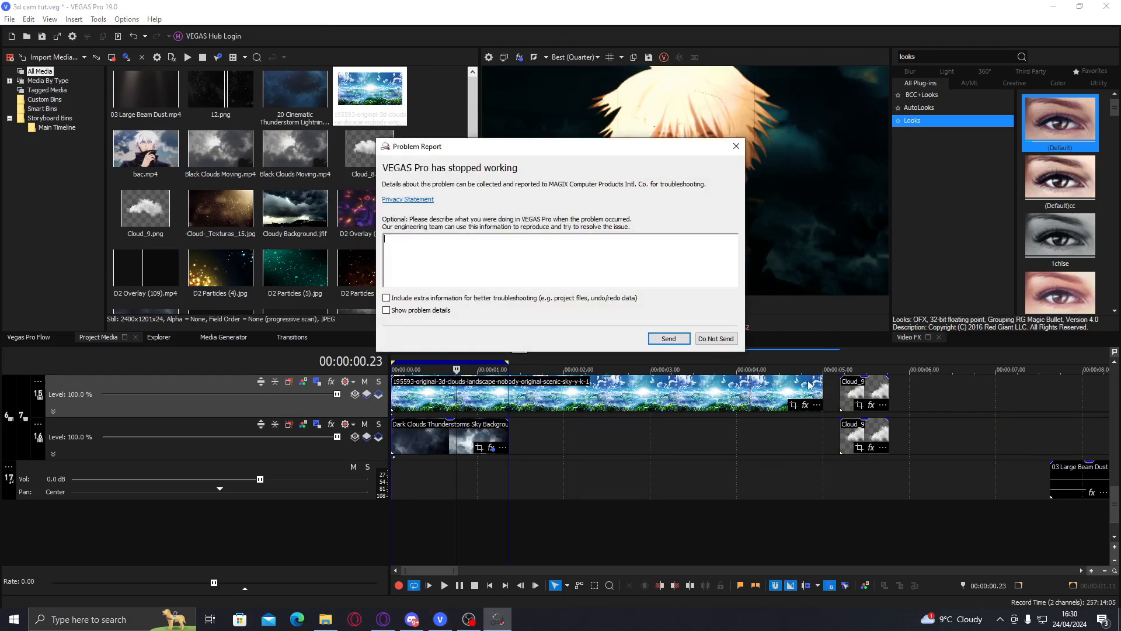
Dismiss the problem report without sending it and return to the project in VEGAS Pro
left_click(709, 339)
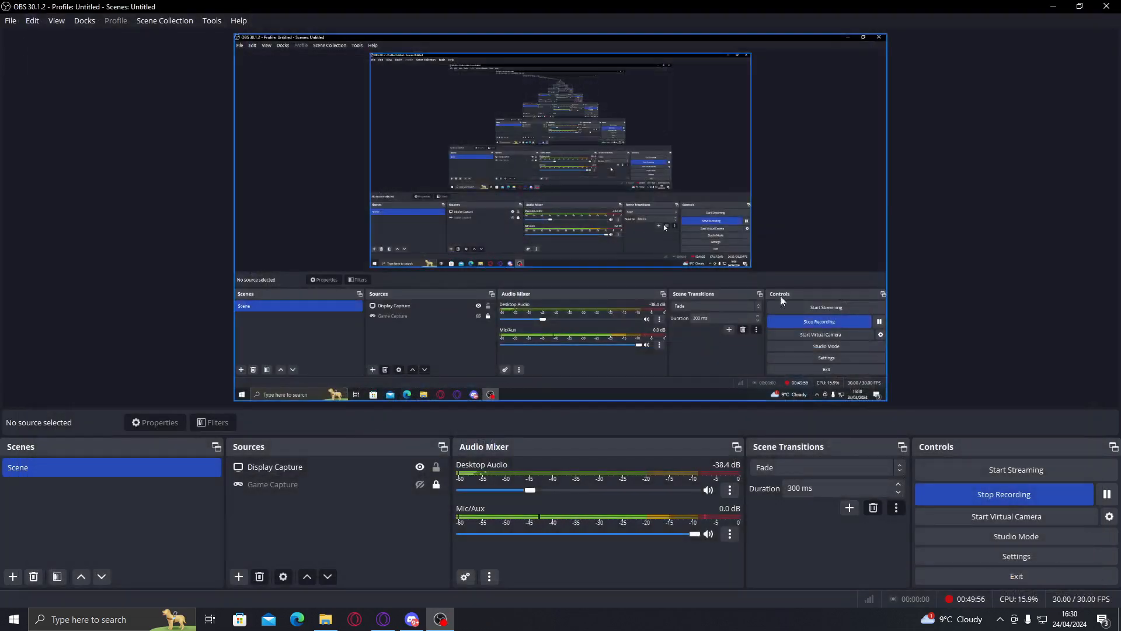
left_click(1053, 7)
left_click(1057, 7)
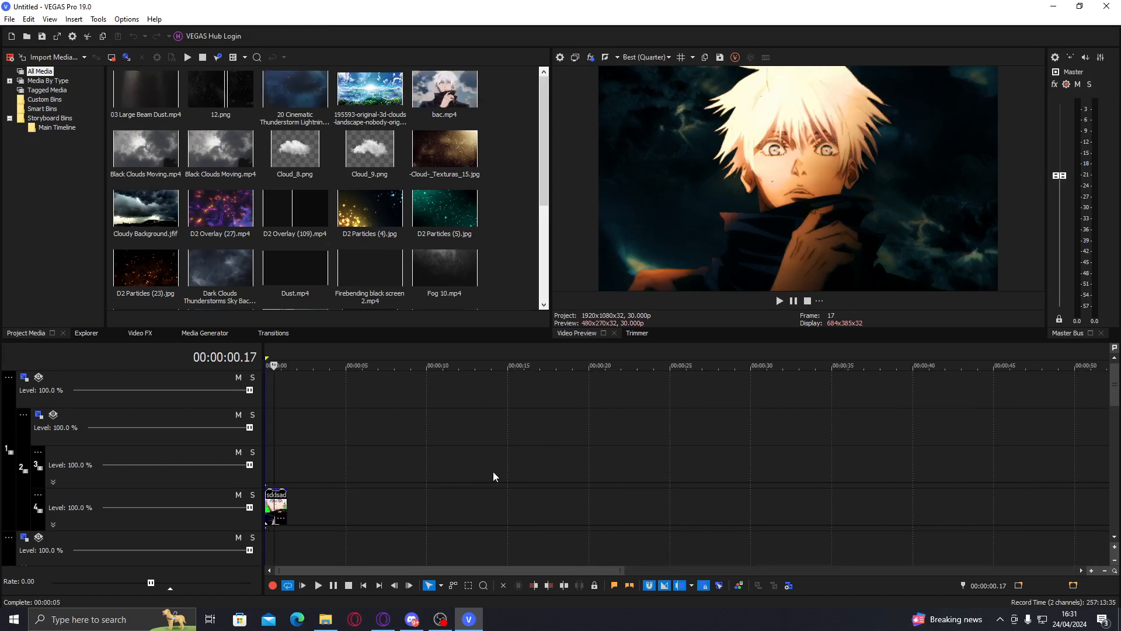
Duplicate track 14, which holds the Dark Clouds Thunderstorms and Cloud_9 clips
scroll(506, 459, "up", 4)
left_click_drag(1115, 390, 1099, 497)
scroll(417, 451, "up", 2)
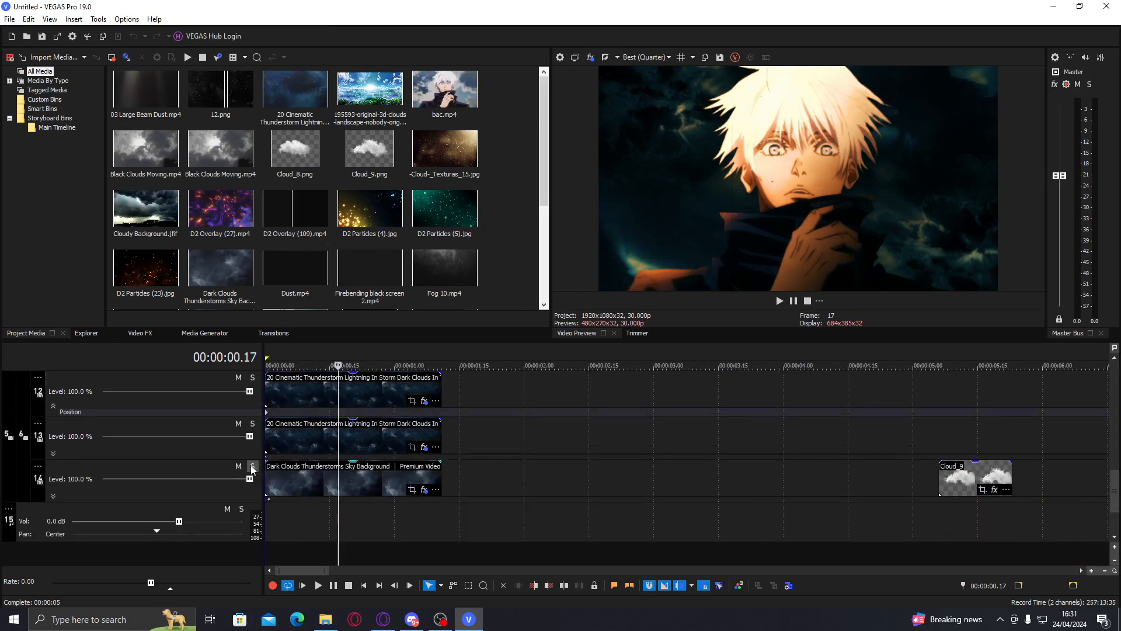
right_click(478, 475)
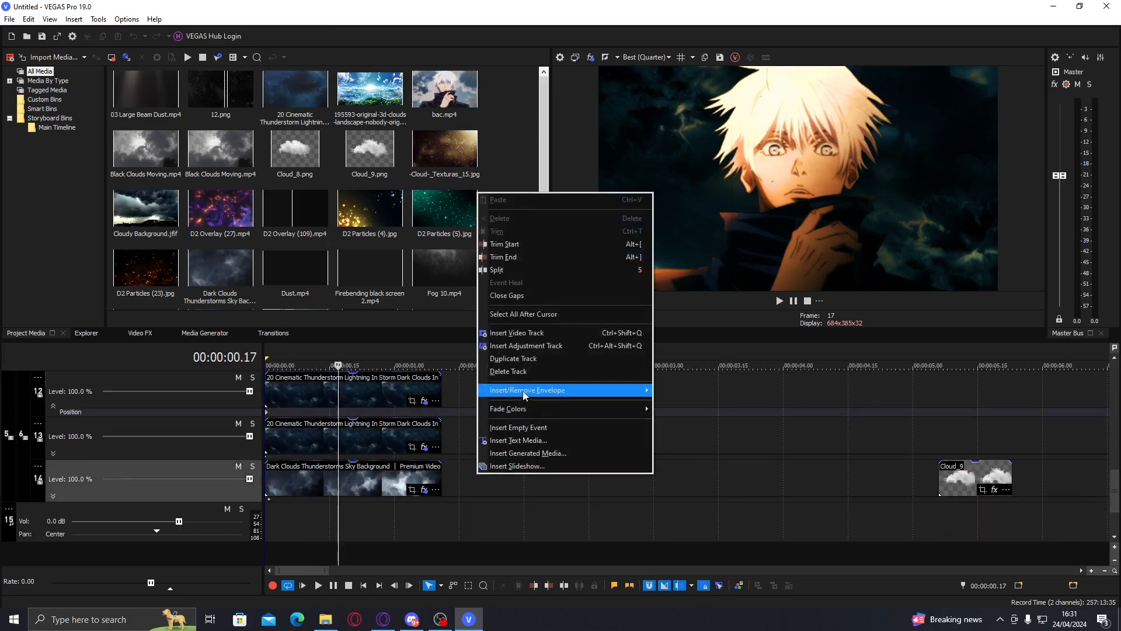
left_click(513, 358)
Place the 195593 3D clouds landscape image on track 14 and move the Dark Clouds Thunderstorms clip away from the track's start
right_click(369, 479)
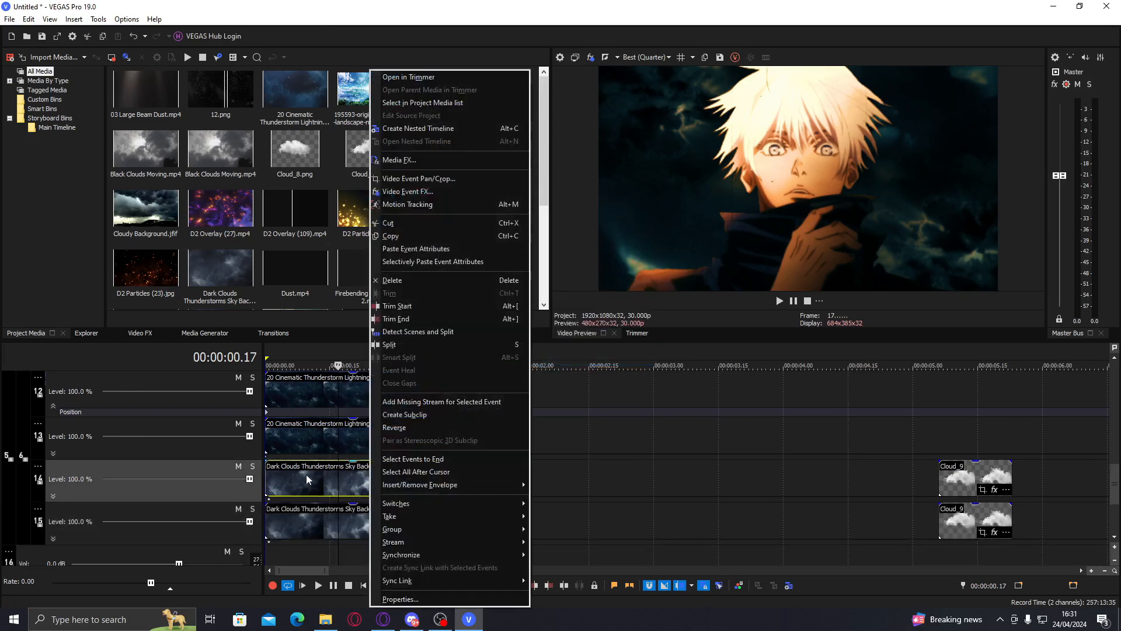
left_click_drag(355, 118, 291, 477)
left_click_drag(314, 481, 479, 481)
left_click(502, 482)
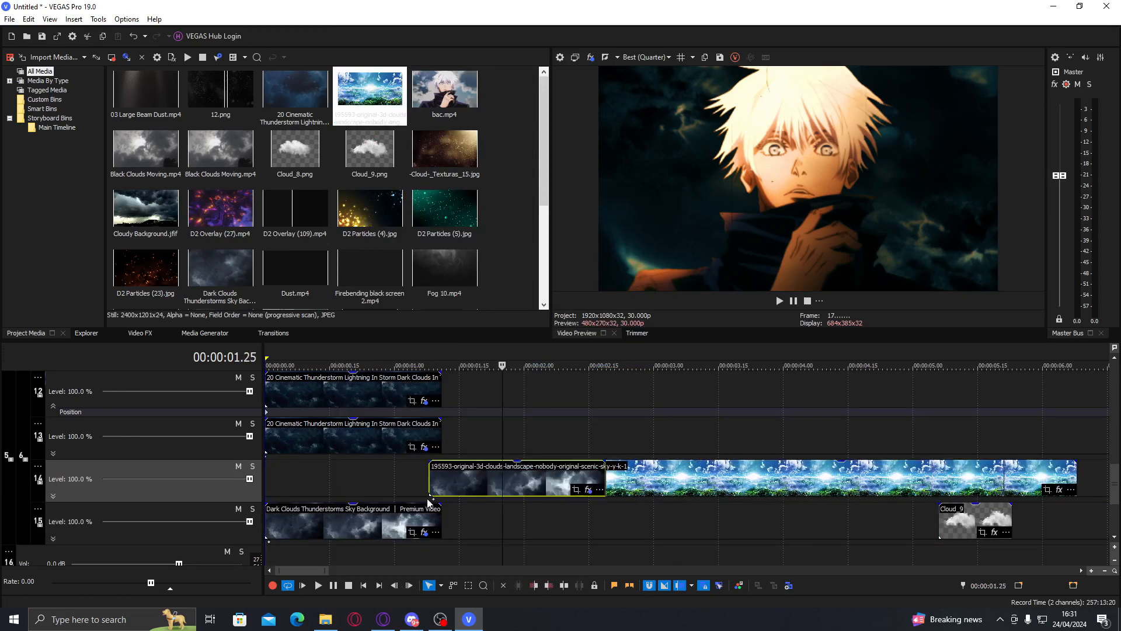
Try to cut the Dark Clouds clip overlapping the landscape image on track 14, and undo the edits
right_click(507, 480)
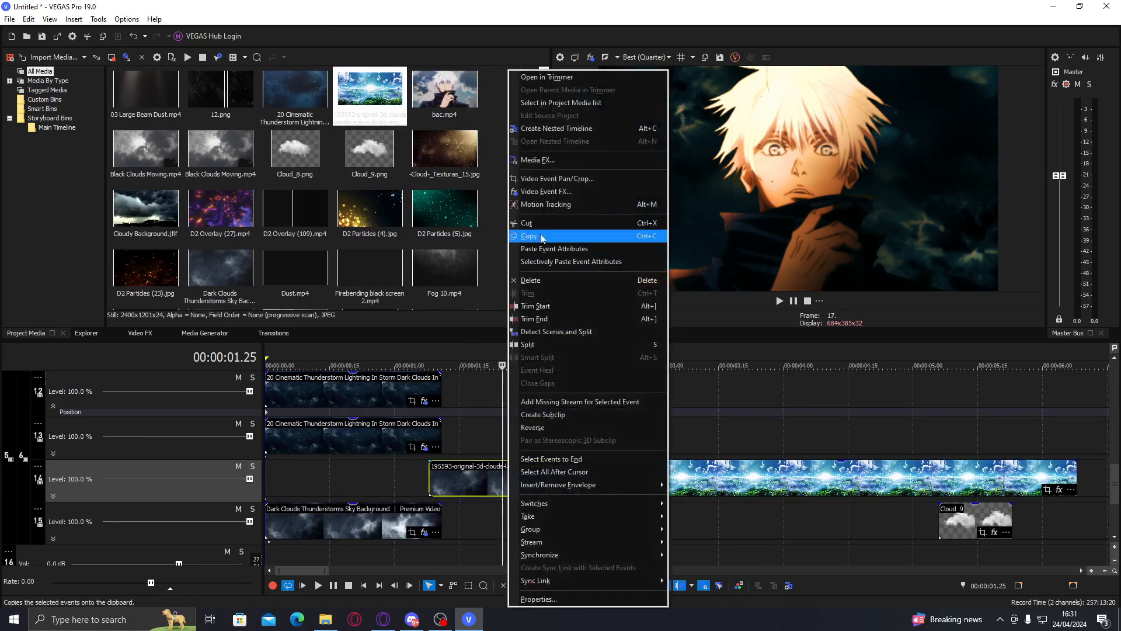
left_click(538, 223)
left_click_drag(456, 468, 590, 466)
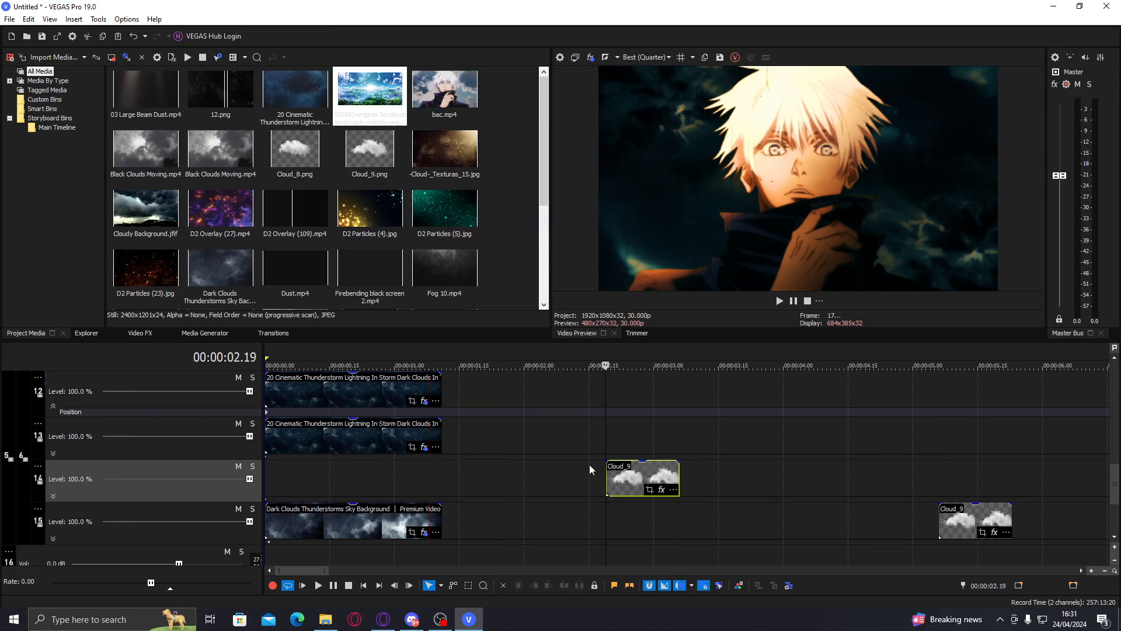
key("ctrl+z")
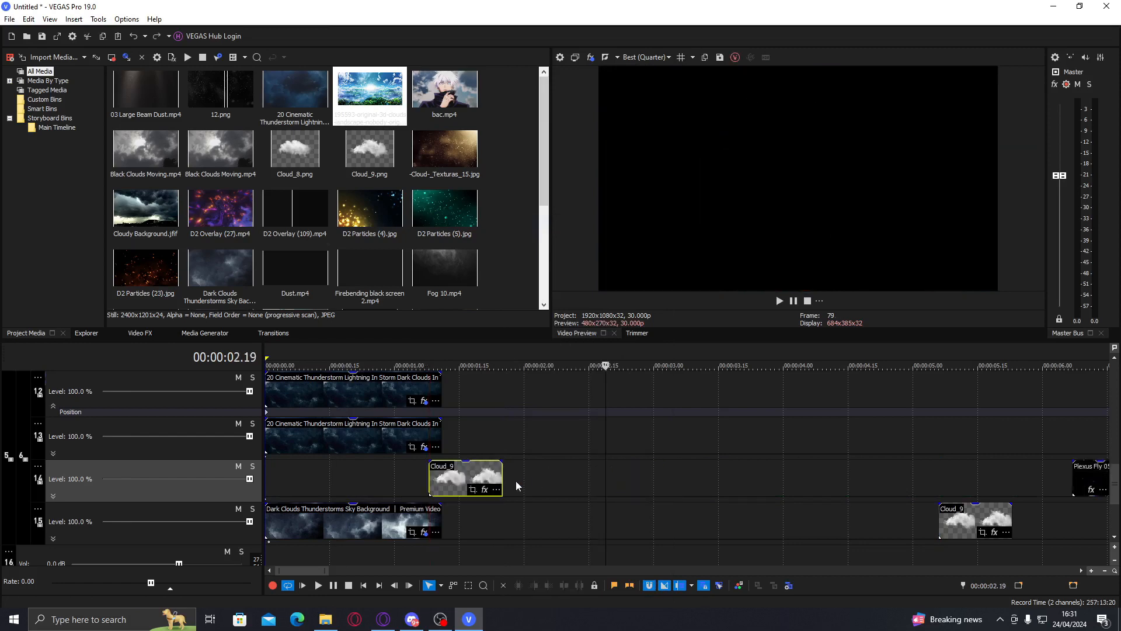
key("ctrl+z")
Remove the Dark Clouds clip from track 14 and fit the landscape image from the timeline start to 00:00:01.11
right_click(523, 481)
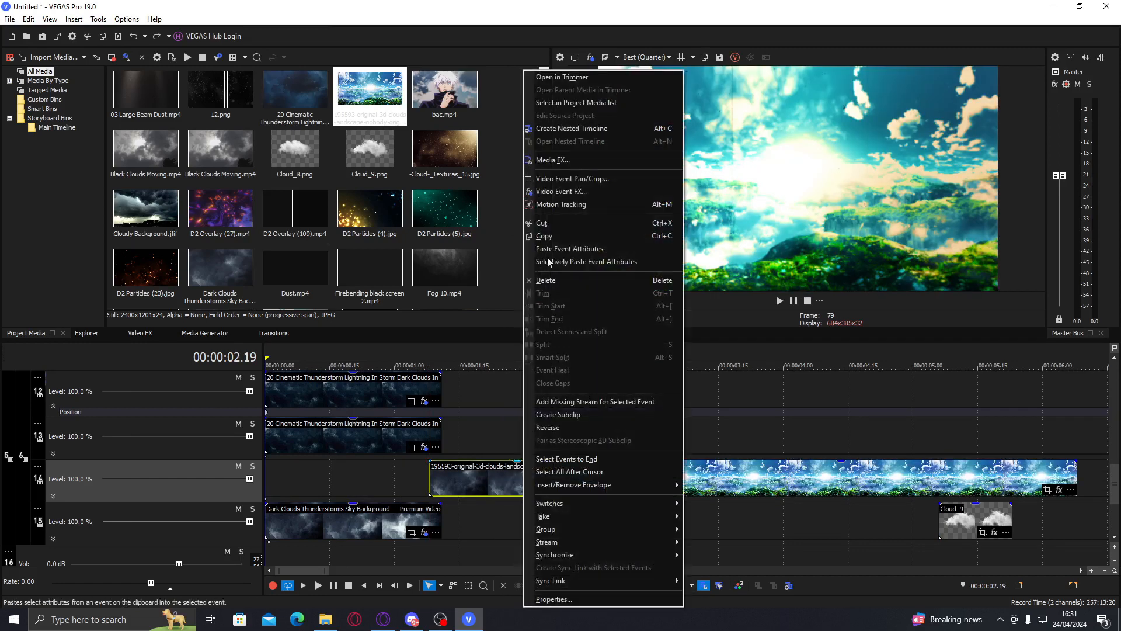
left_click(604, 446)
left_click_drag(469, 474, 306, 475)
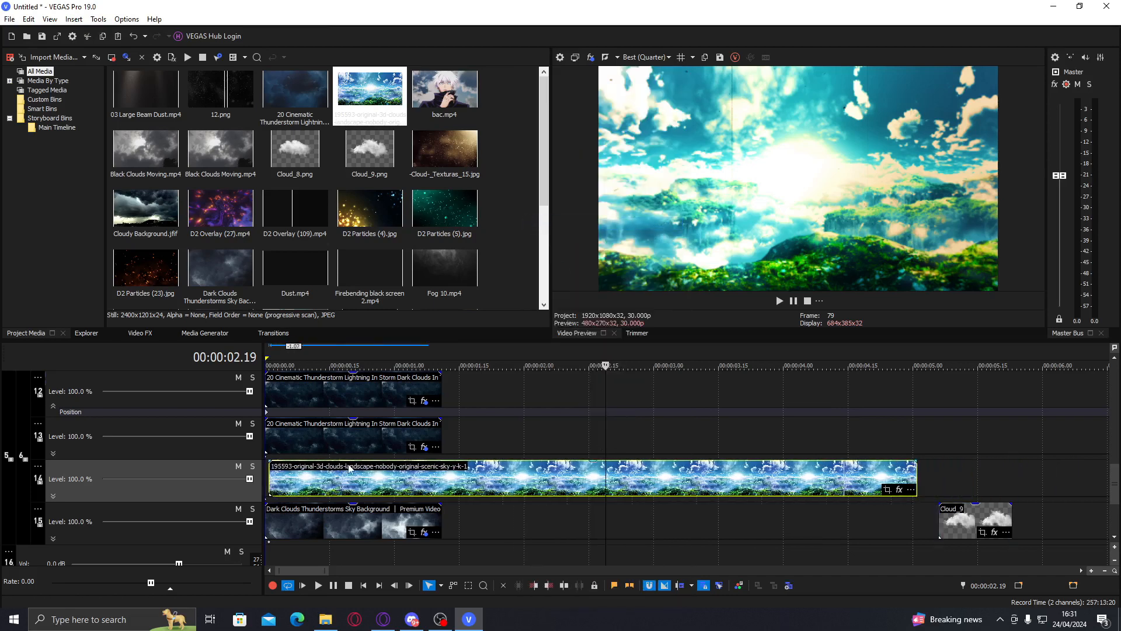
left_click(442, 488)
left_click(549, 585)
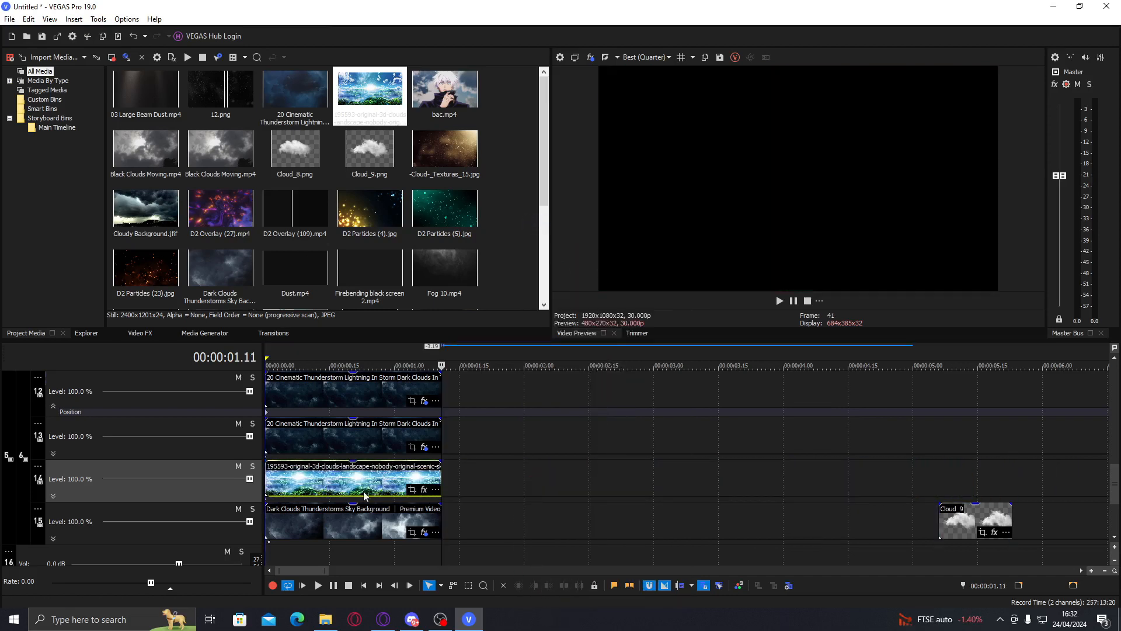
Show the full set of track header buttons and open Track Motion for track 14 at 00:00:00.22
left_click(359, 488)
right_click(37, 472)
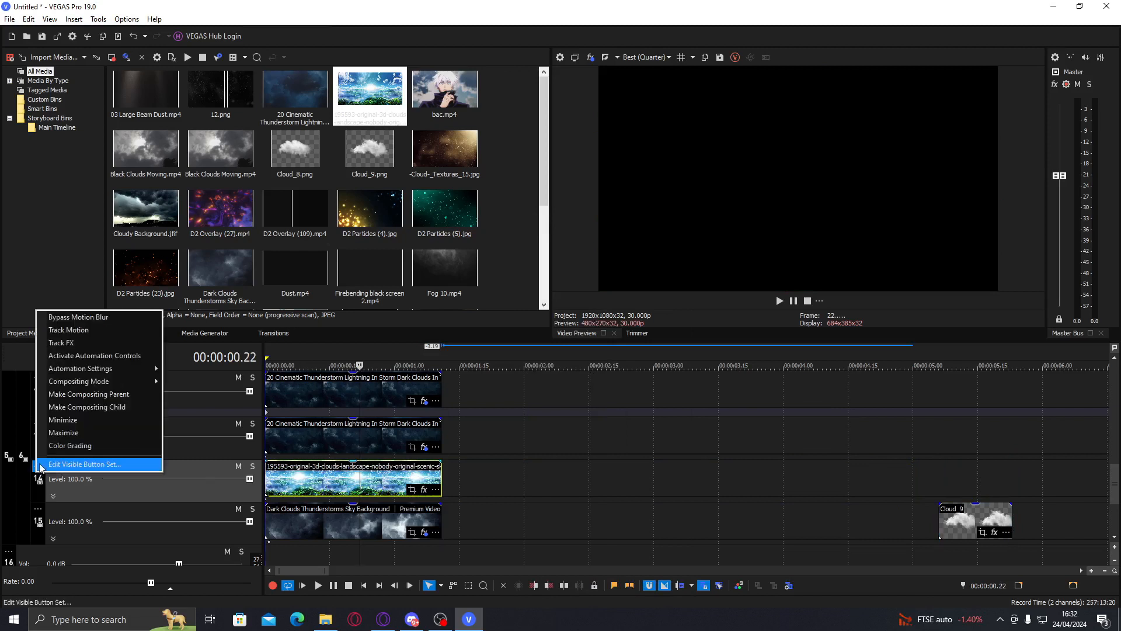
left_click(85, 465)
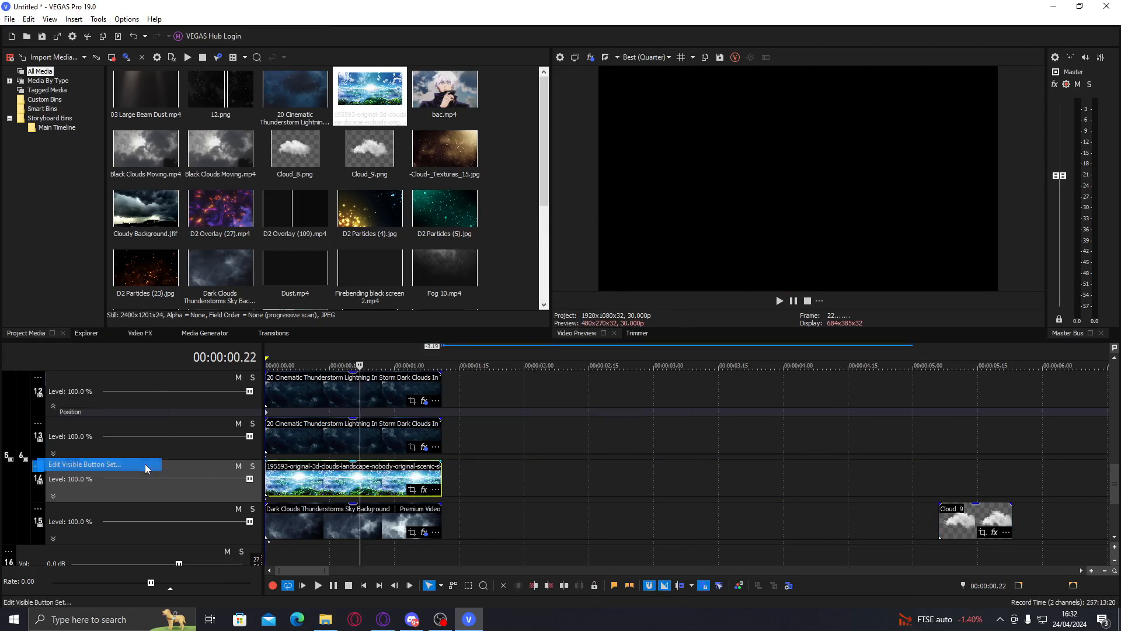
left_click(640, 272)
left_click(587, 377)
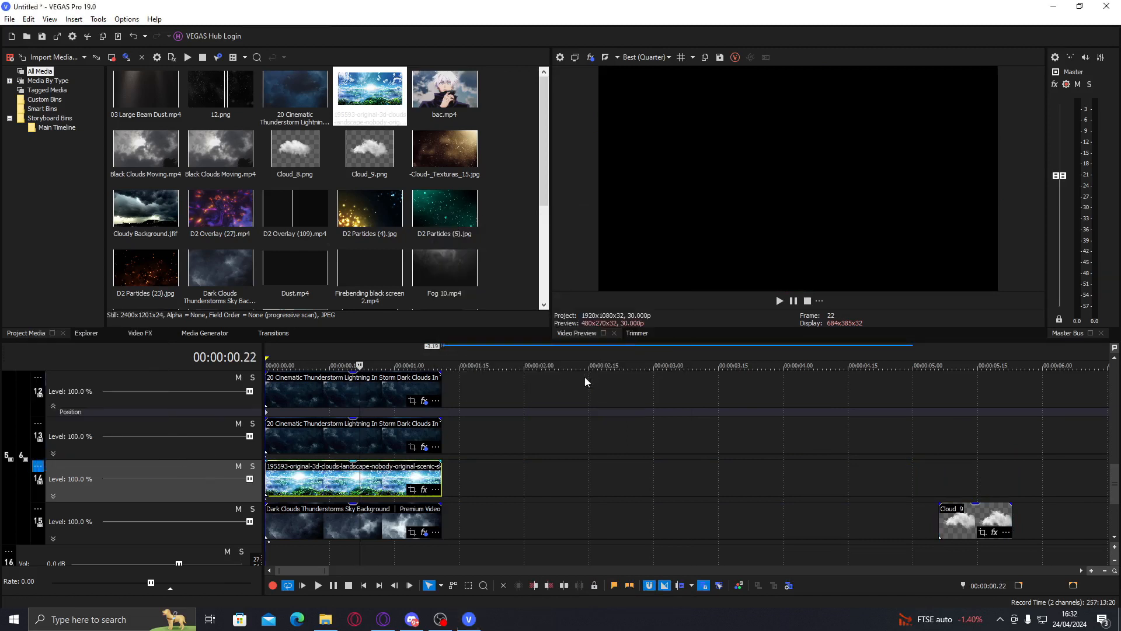
left_click(190, 467)
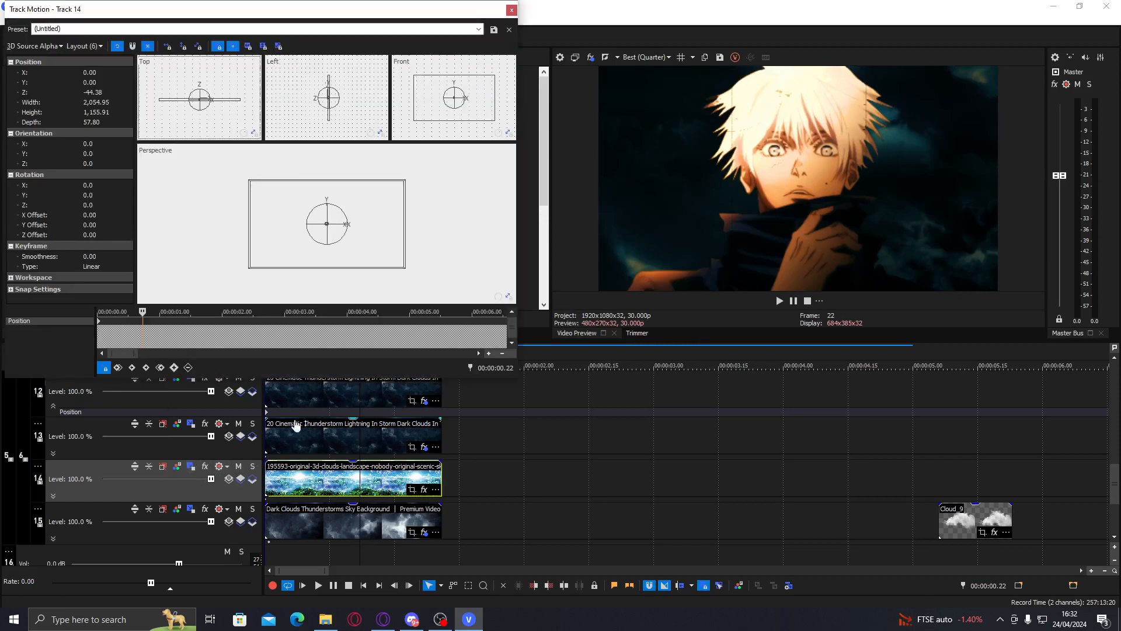
Shift track 14 along the Z axis to 29.59 at 00:00:00.22
left_click(339, 115)
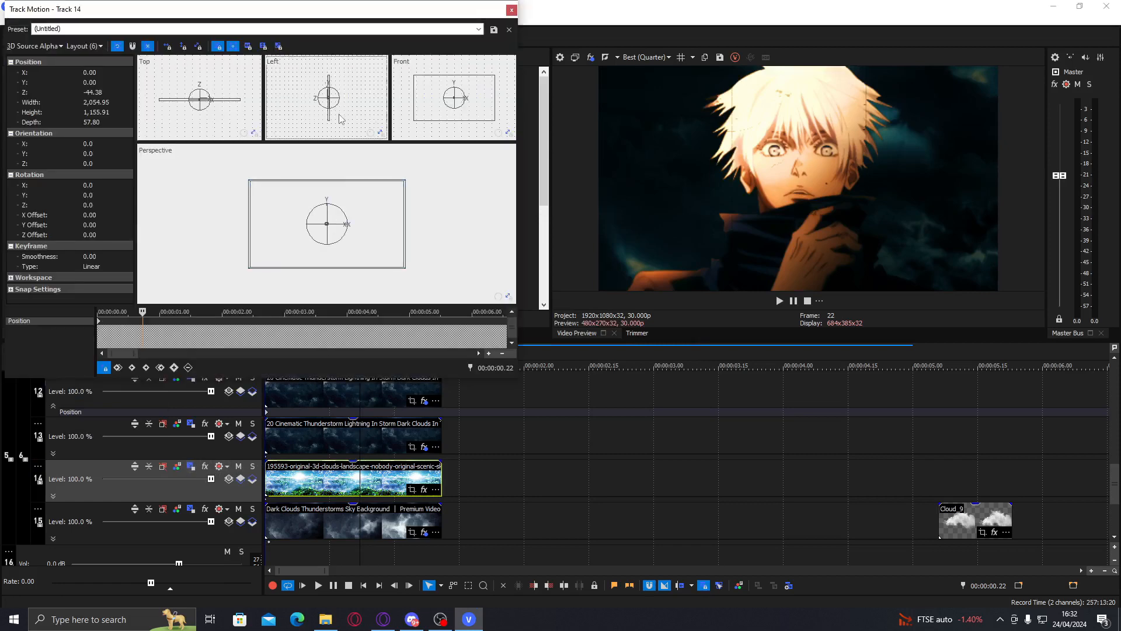
key("Left")
key("Left")
key("Left")
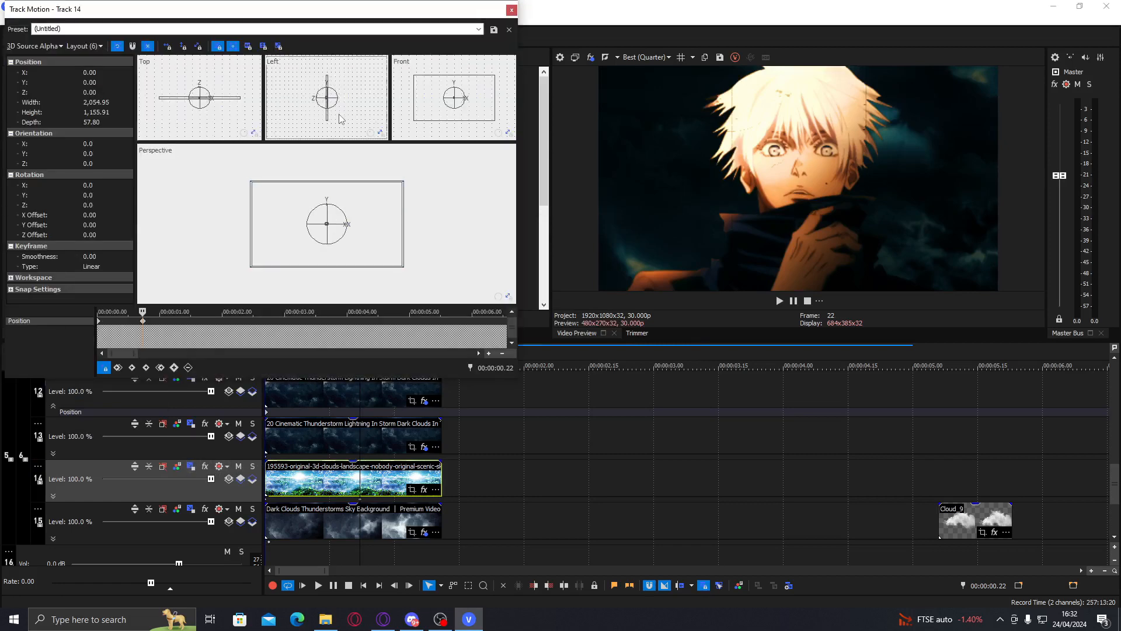
key("Left")
key("Left")
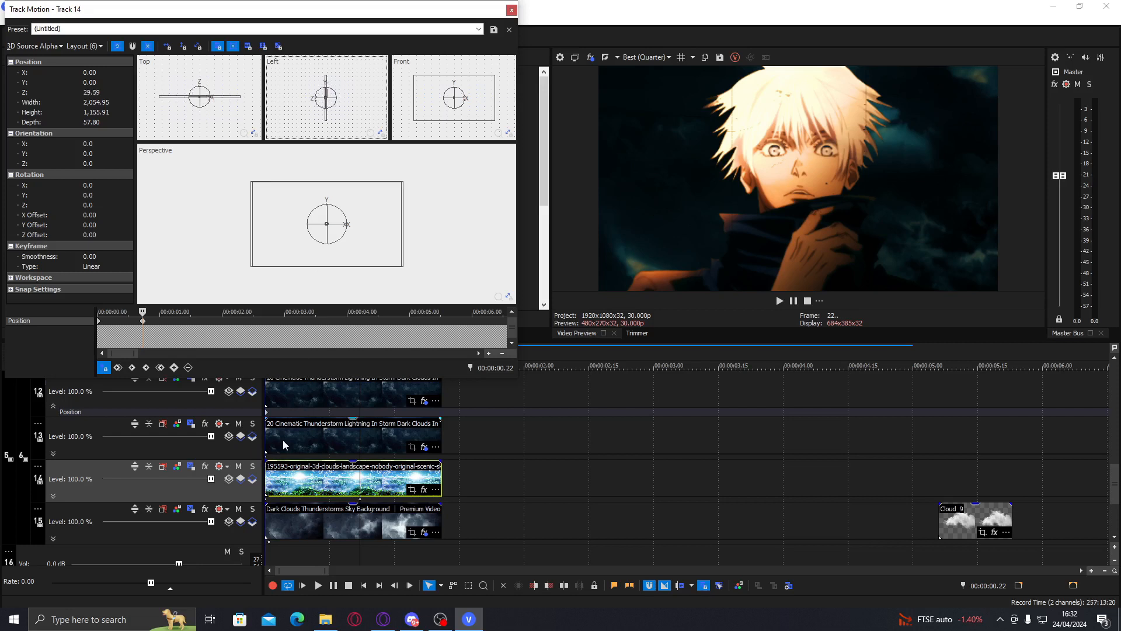
Set the Z position of track 14 to -59.18 at 00:00:00.22, trying -88.77 on the way
key("Right")
key("Right")
key("Right")
key("Right")
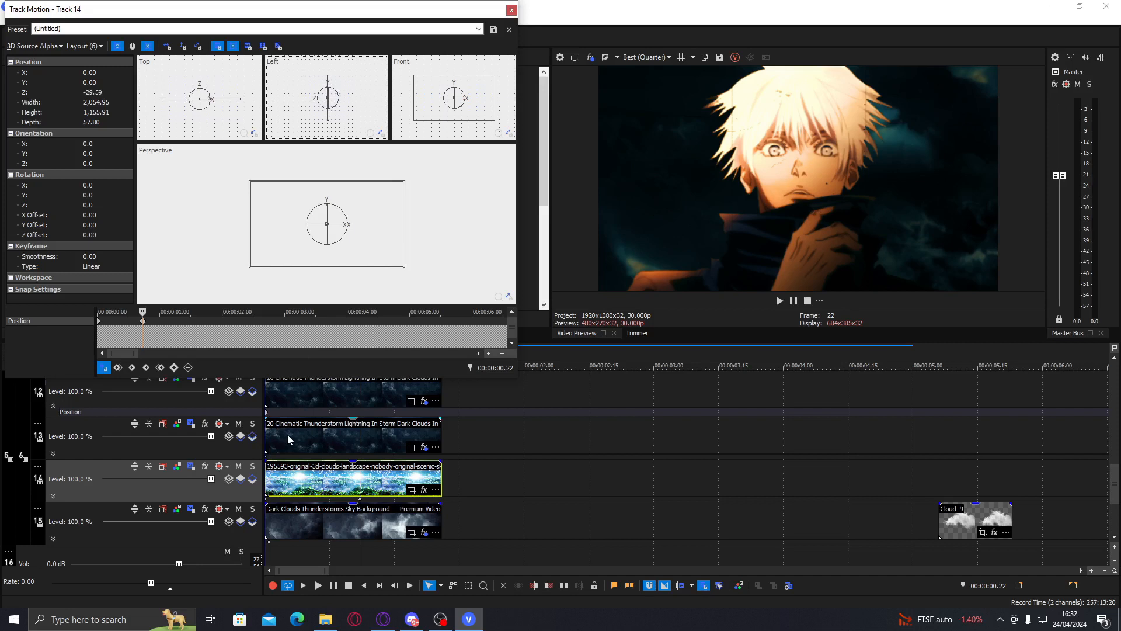
key("Right")
key("Right")
key("Right")
key("Right")
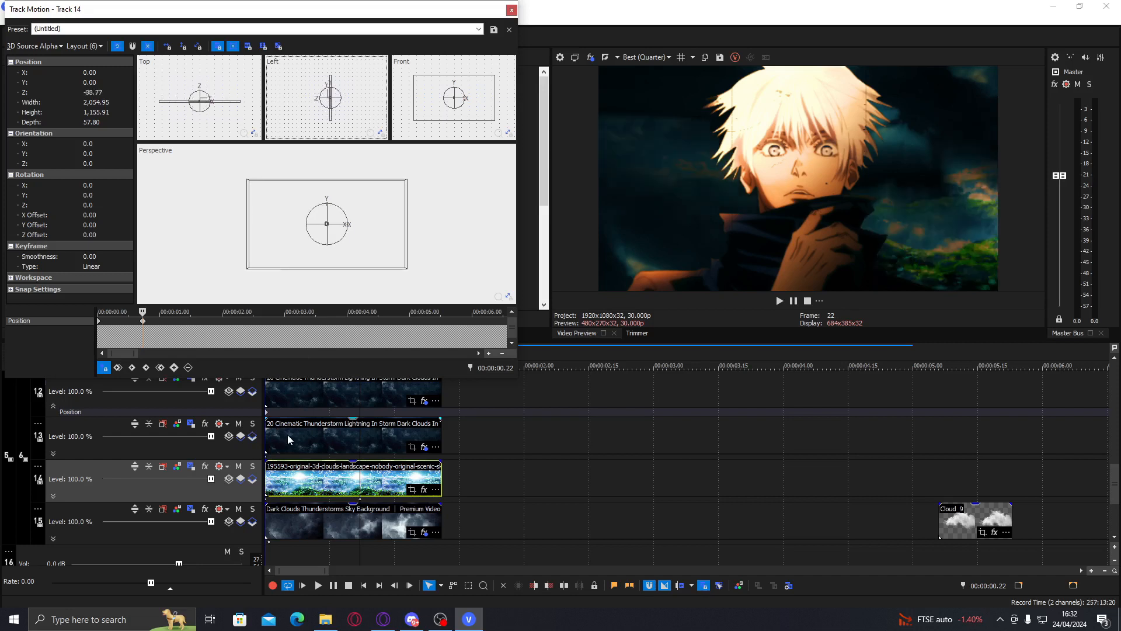
key("Left")
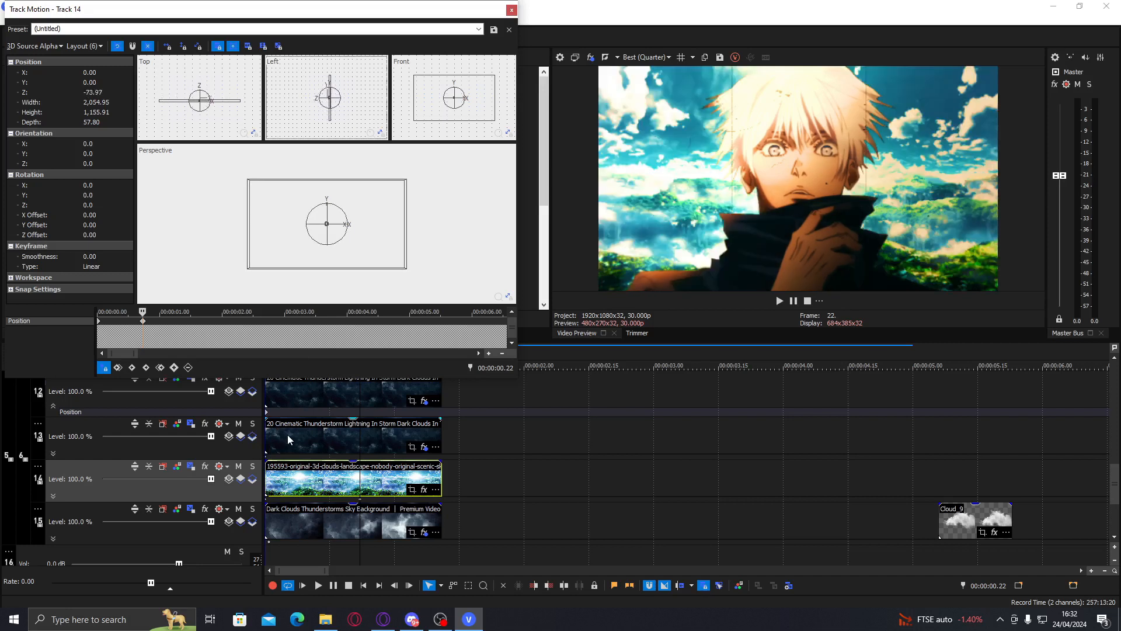
key("Left")
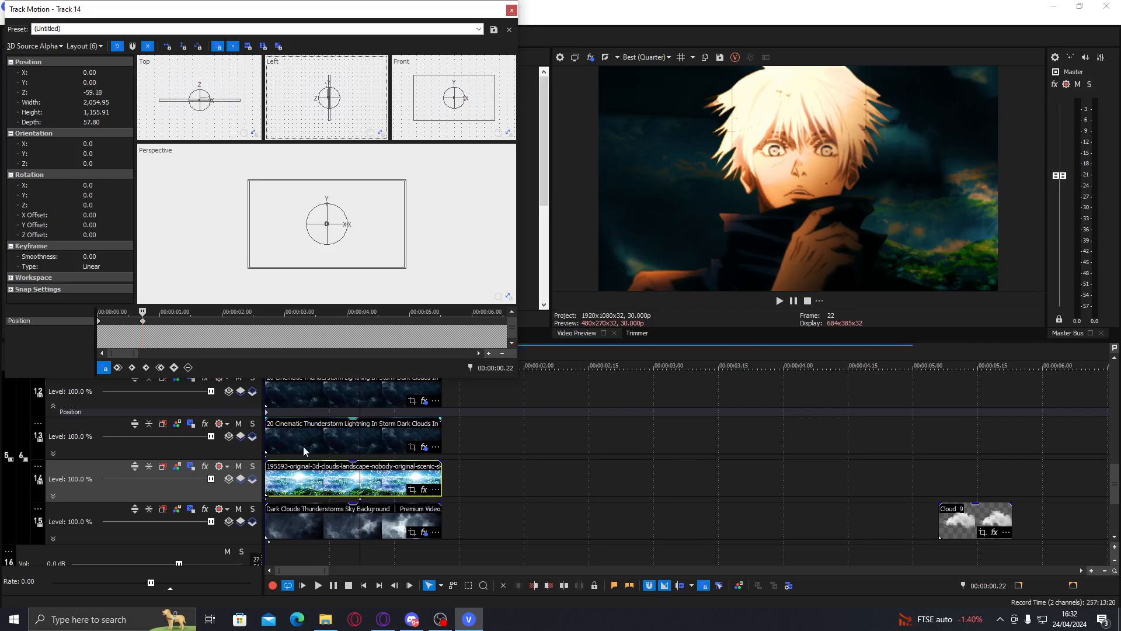
Set the Z position of track 14 to -54.95 at 00:00:00.05 and close its Track Motion settings
left_click_drag(361, 505, 295, 502)
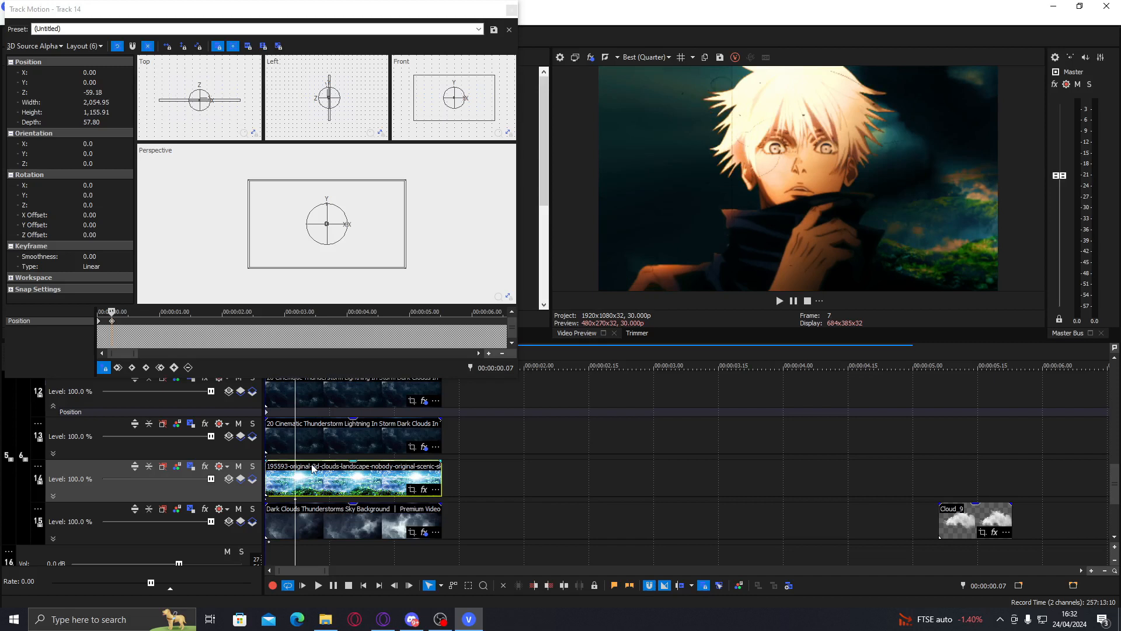
key("Left")
key("Left")
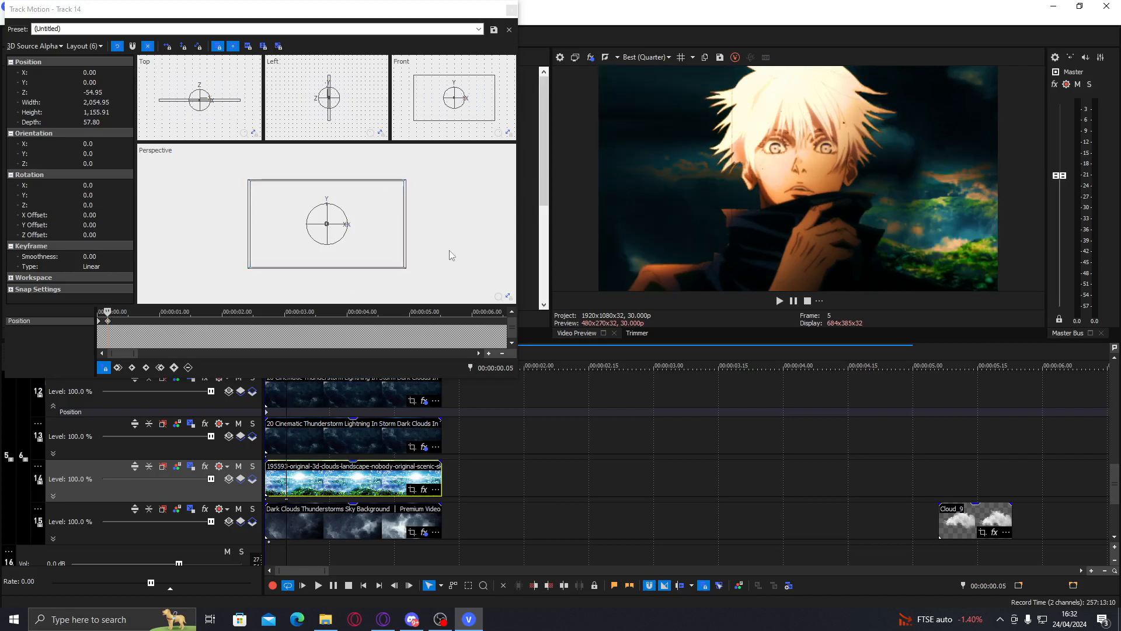
left_click(511, 10)
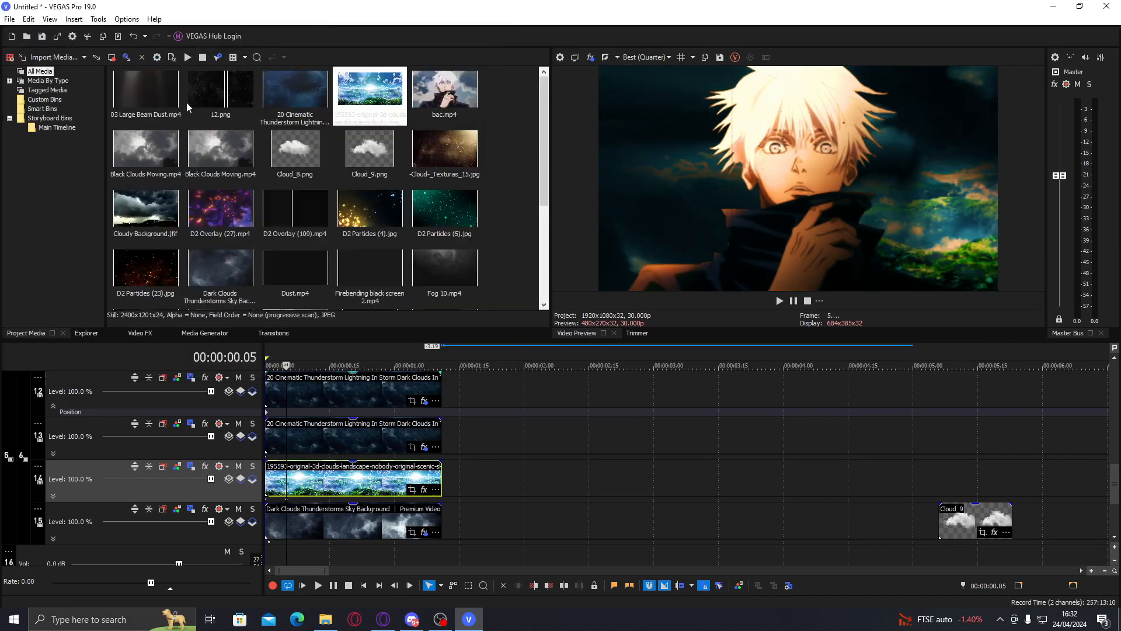
Search the video effects for "night" and apply the BCC+Day for Night effect to the clouds landscape image
left_click(87, 334)
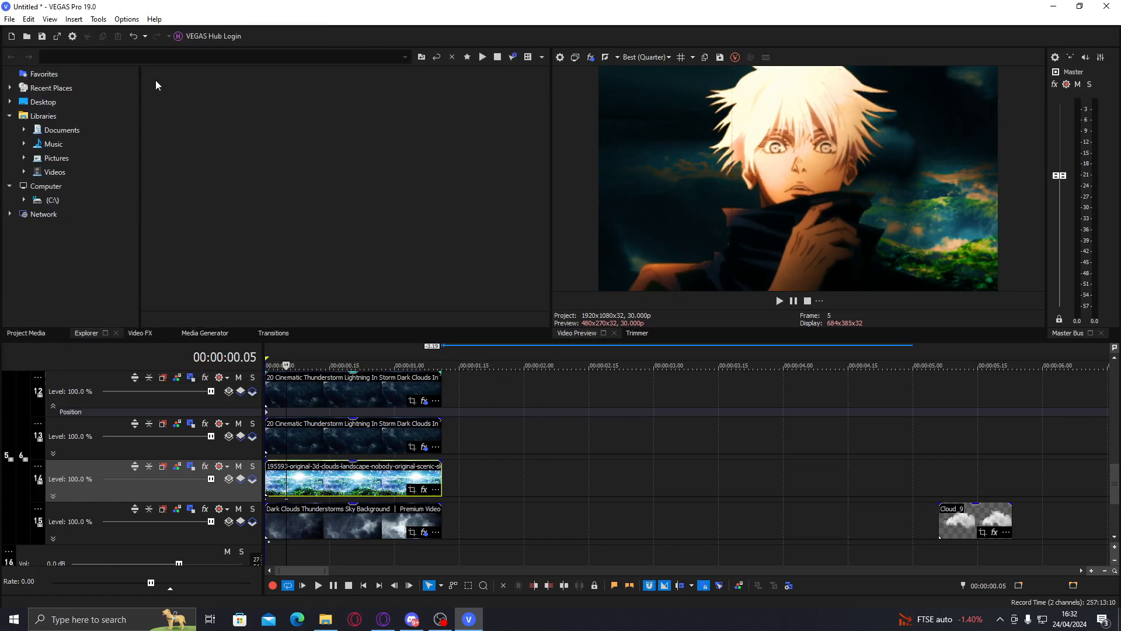
left_click(140, 334)
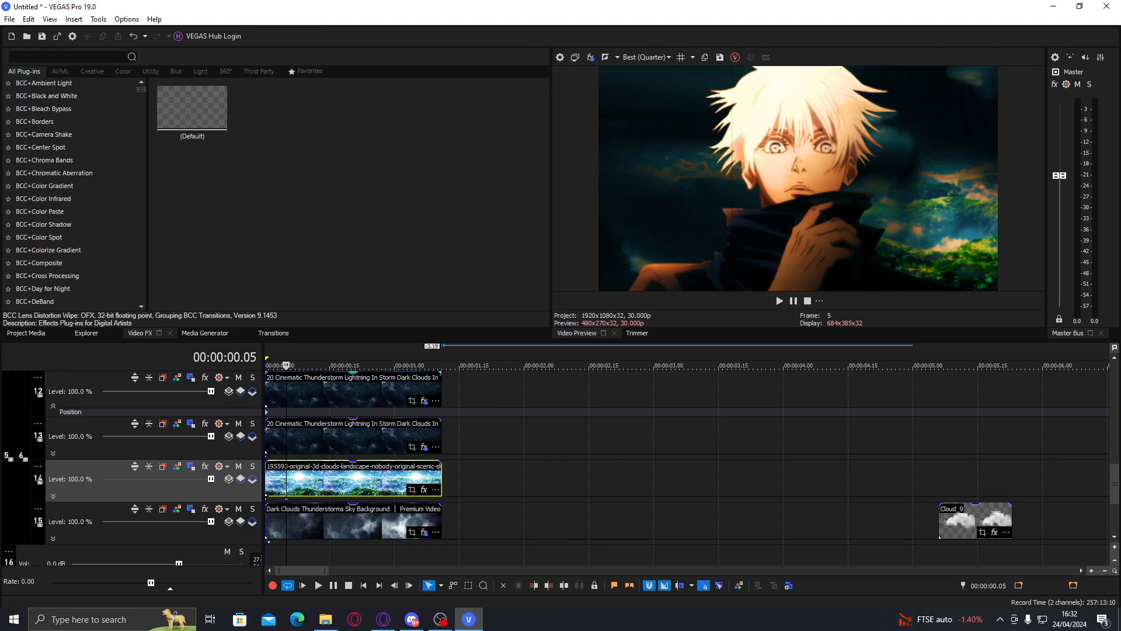
type("bcc night")
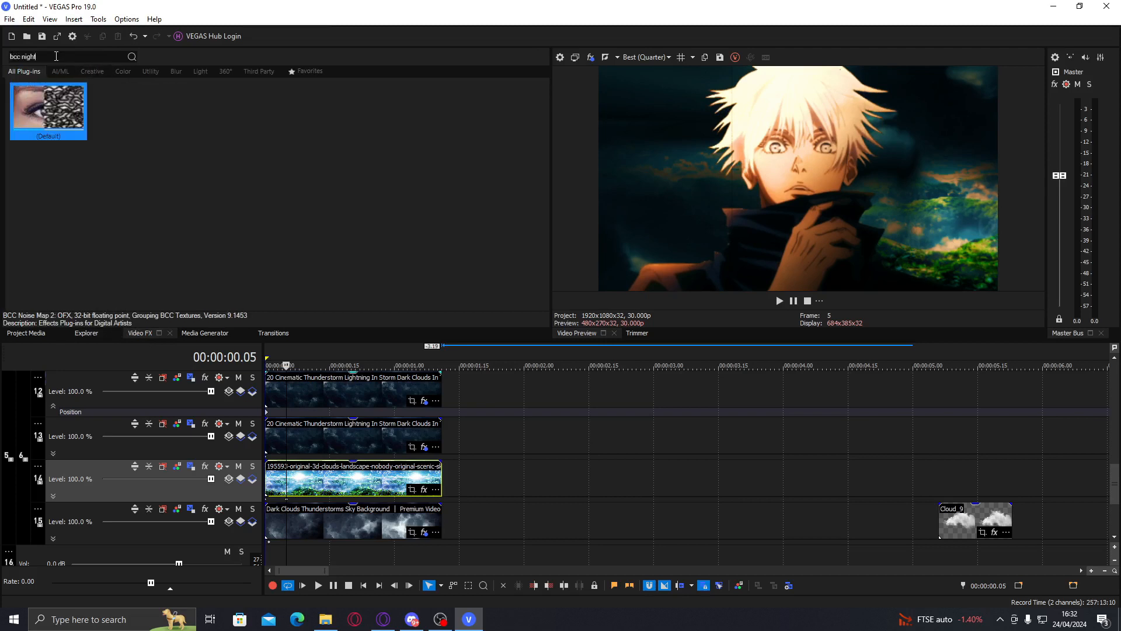
type("n")
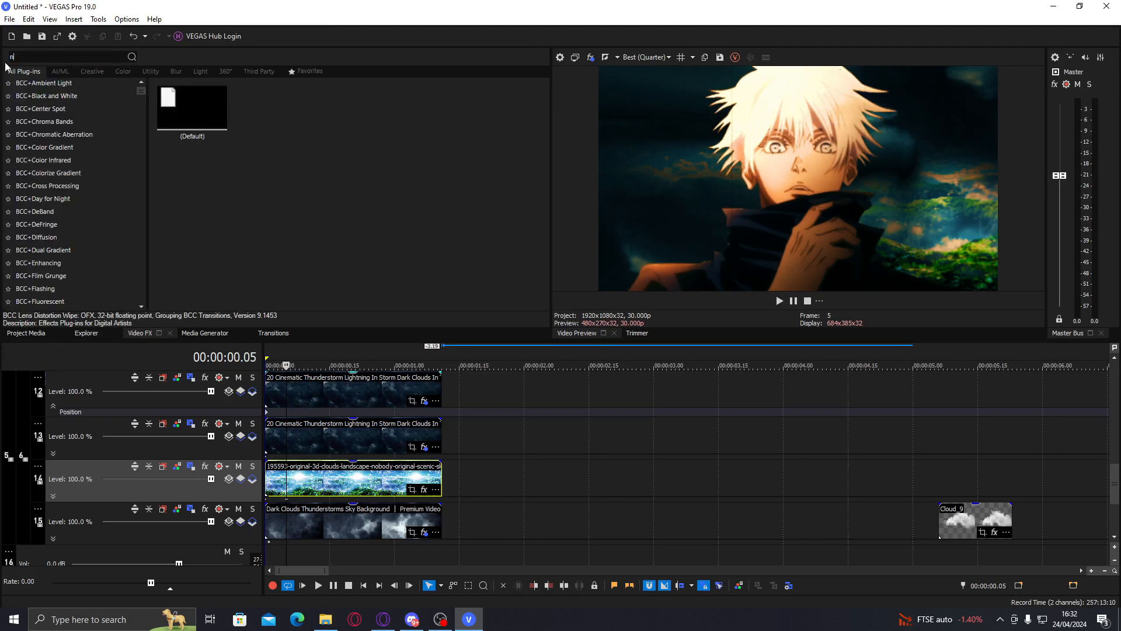
type("ight")
double_click(121, 104)
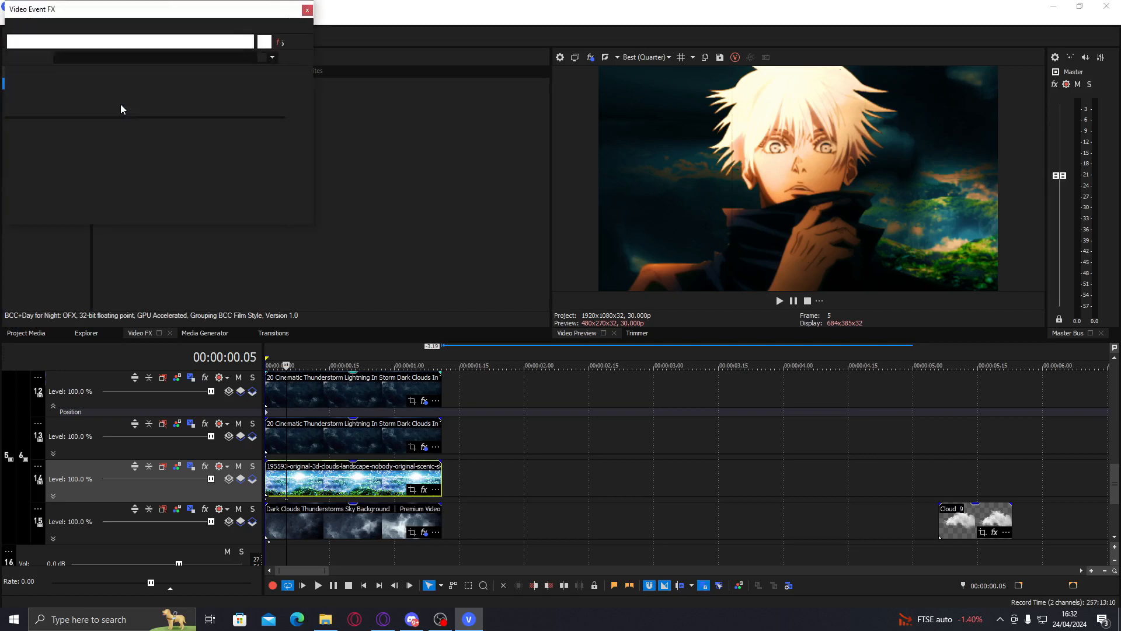
Set the Day for Night diffusion to 4.08 horizontal blur and 45.58 opacity, and lower Preserve Highlights
left_click_drag(111, 176, 103, 174)
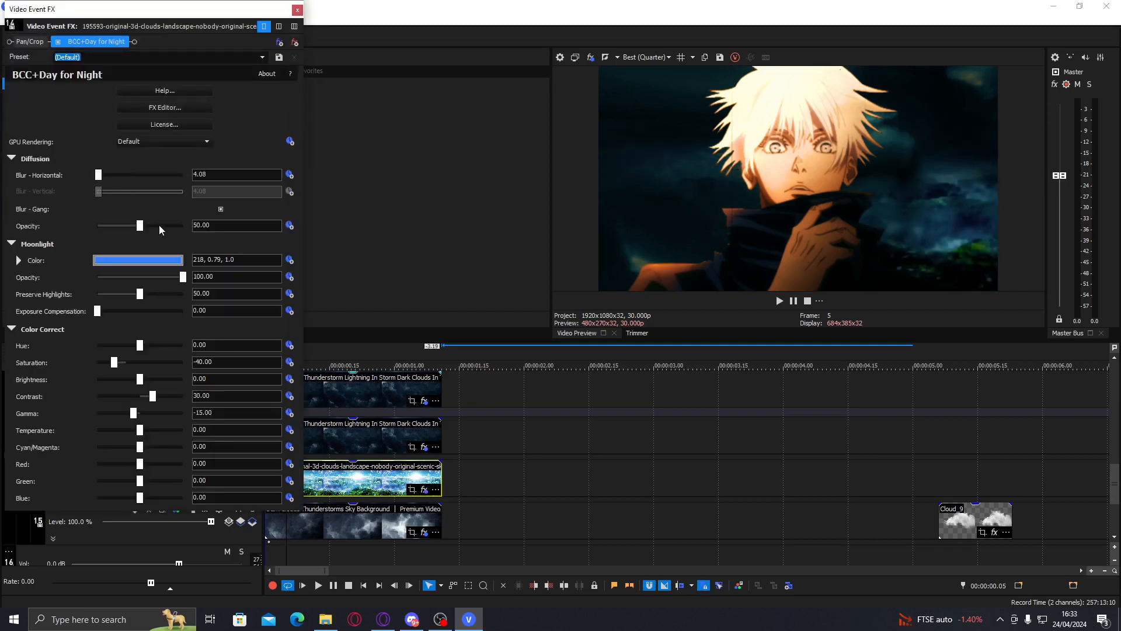
left_click_drag(159, 225, 162, 229)
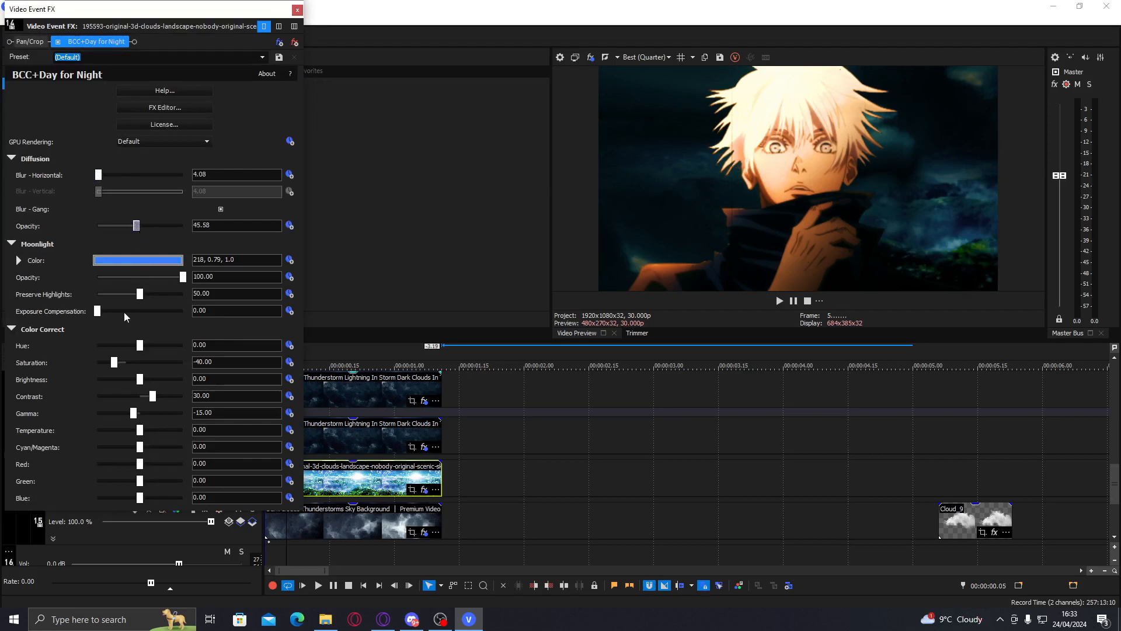
left_click(125, 295)
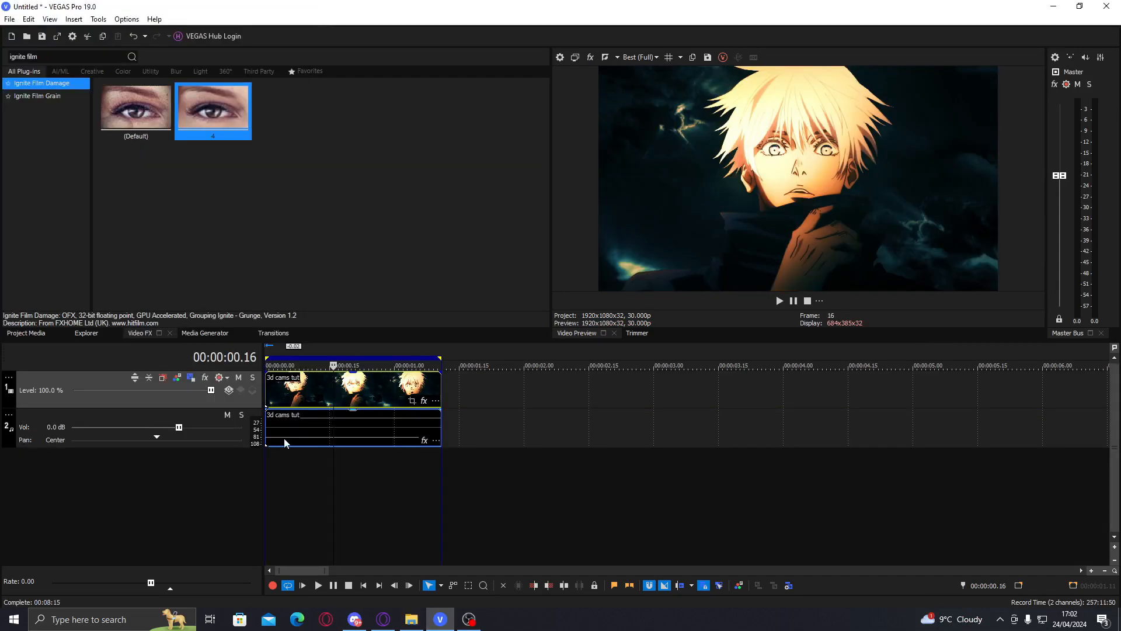
Play back the rendered 3d cams tut clip in a loop to review the finished scene
double_click(283, 434)
key("space")
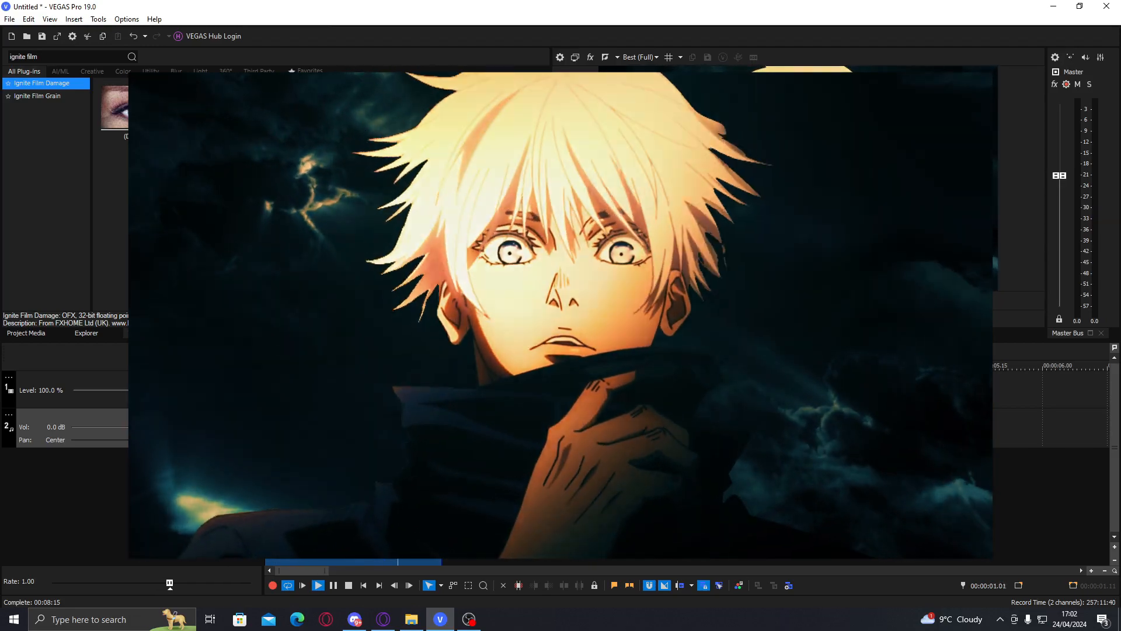
left_click(355, 390)
key("space")
double_click(355, 389)
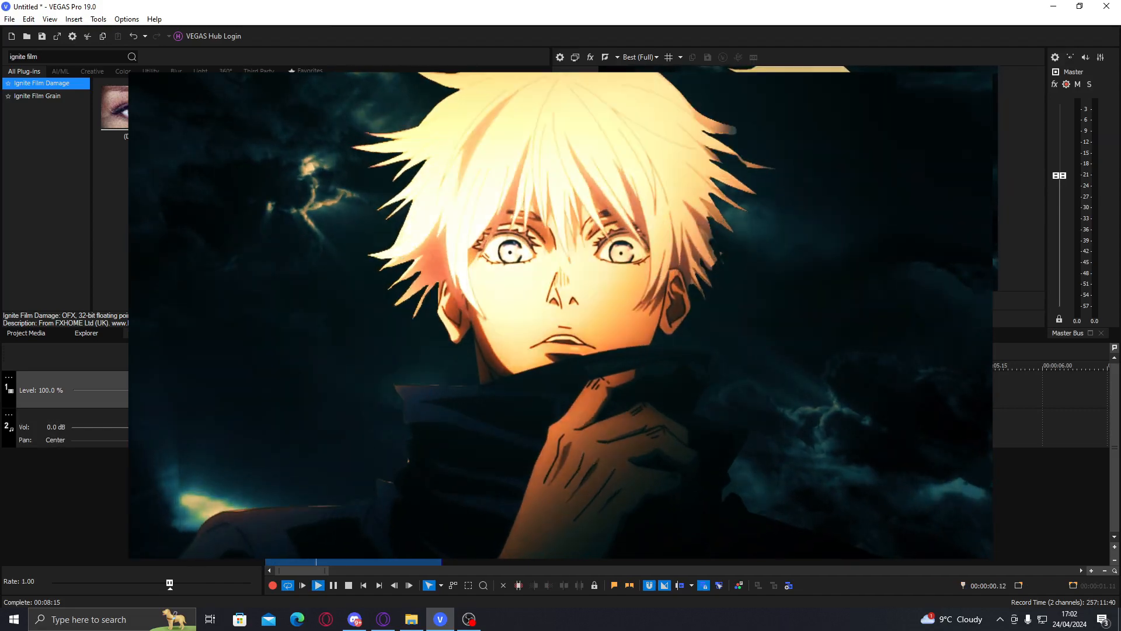
key("space")
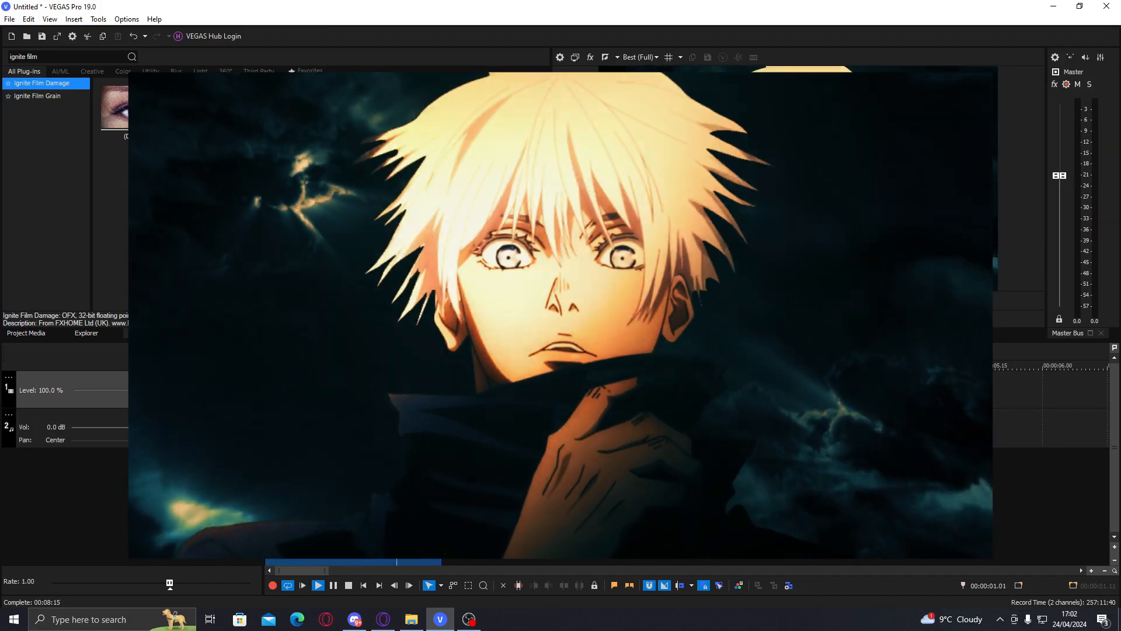